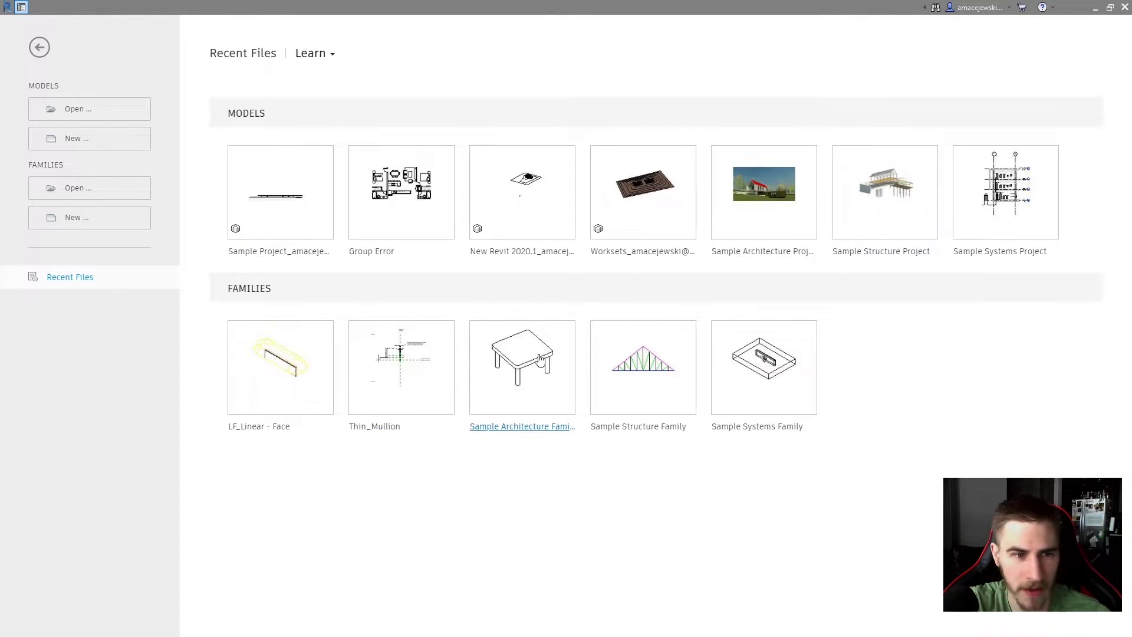
# Start a new family and look through the family templates available in the English_I folder
pyautogui.click(76, 219)
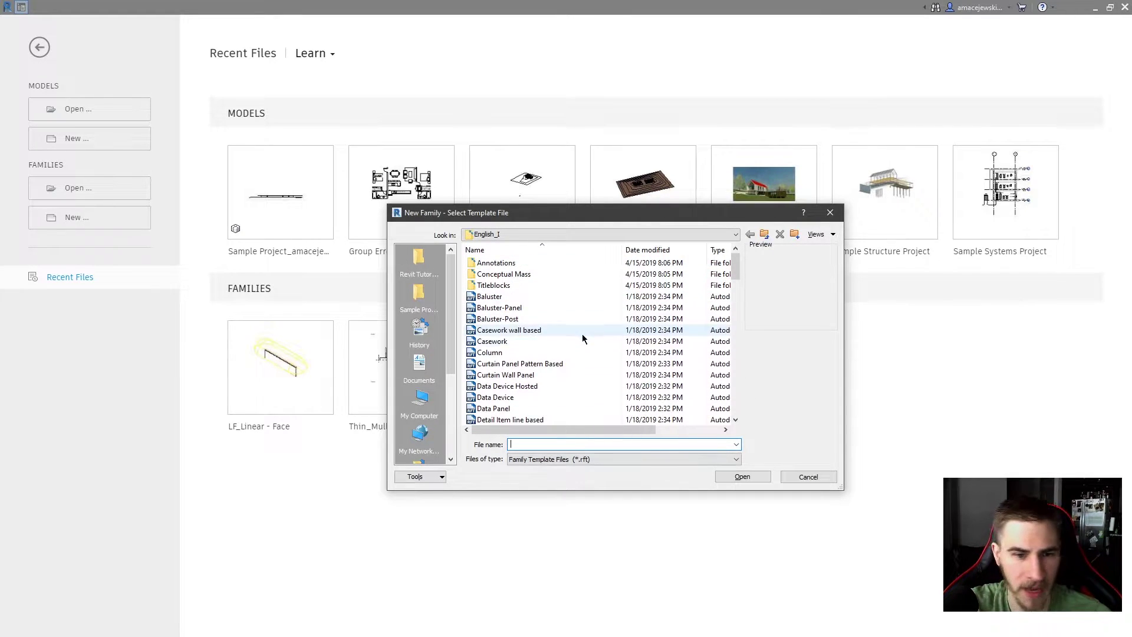
pyautogui.scroll(-5, 582, 334)
pyautogui.scroll(-2, 587, 342)
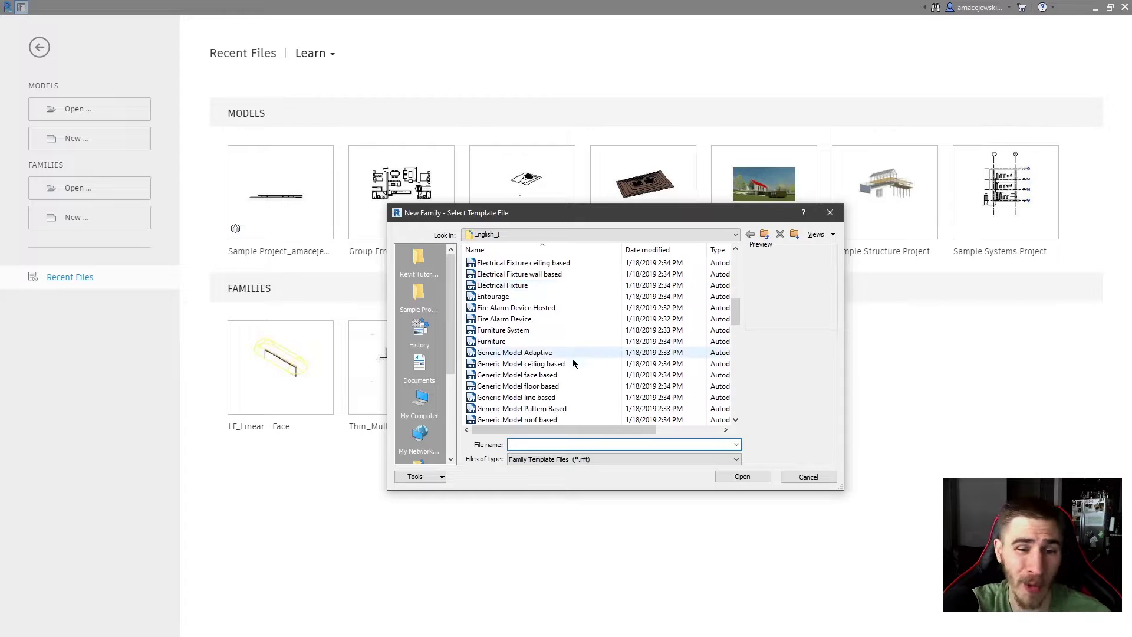
pyautogui.scroll(-15, 602, 348)
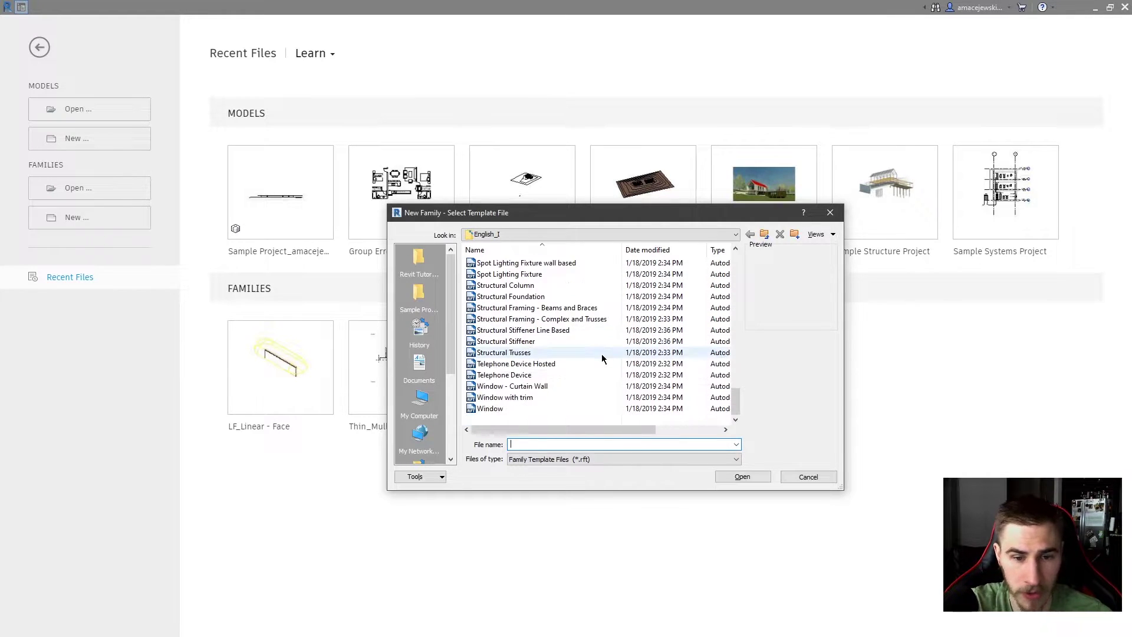
pyautogui.scroll(20, 603, 358)
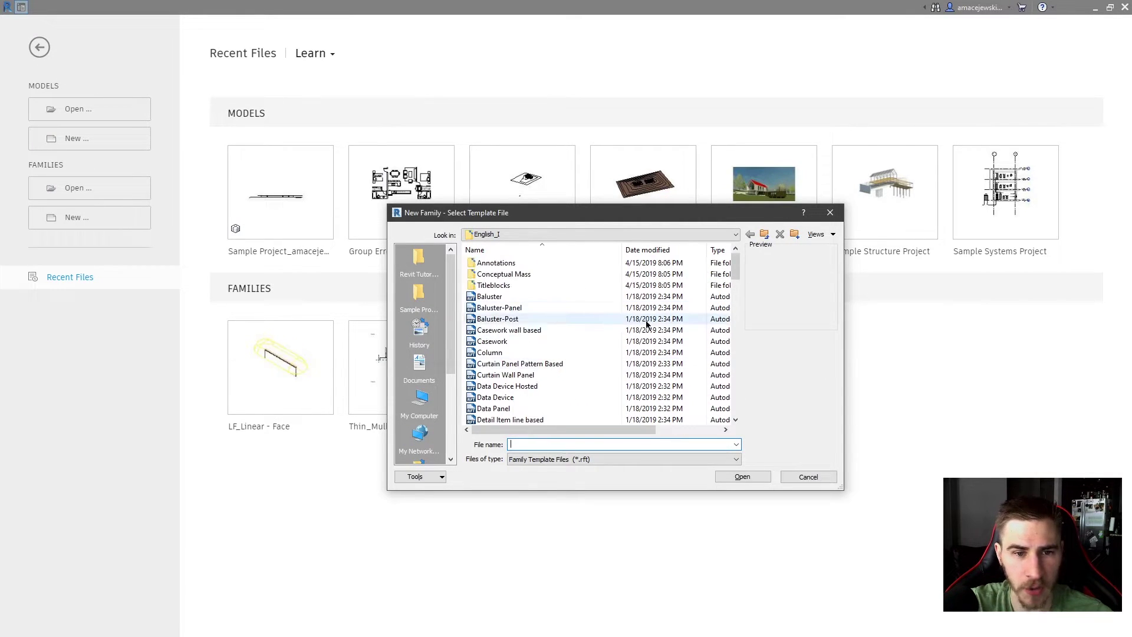
pyautogui.click(604, 235)
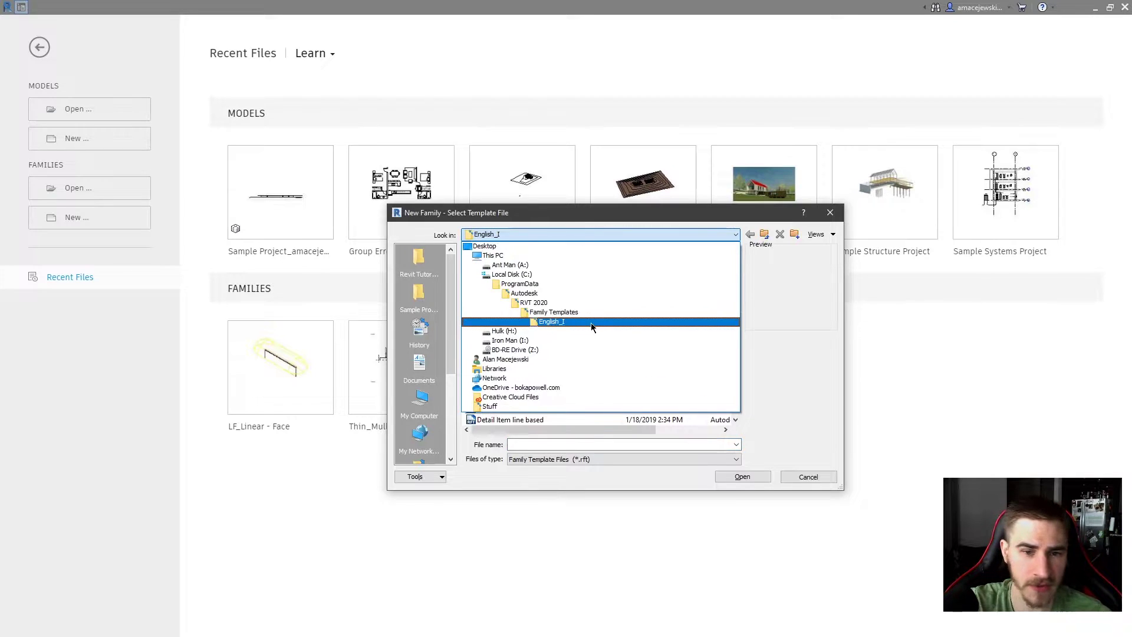
pyautogui.click(589, 322)
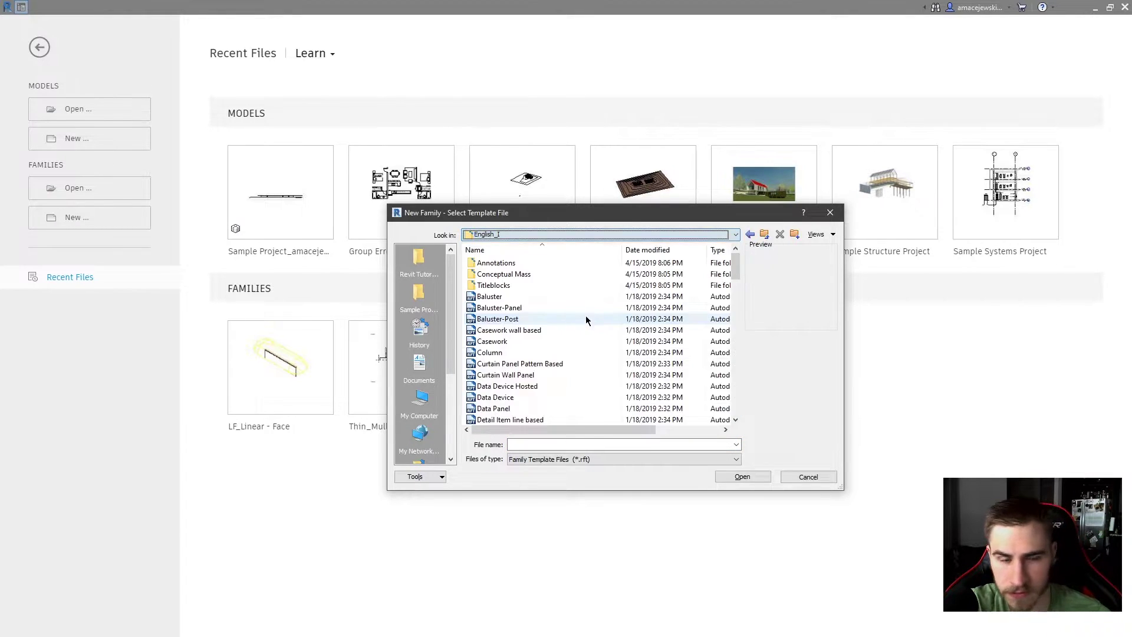
pyautogui.scroll(-4, 583, 295)
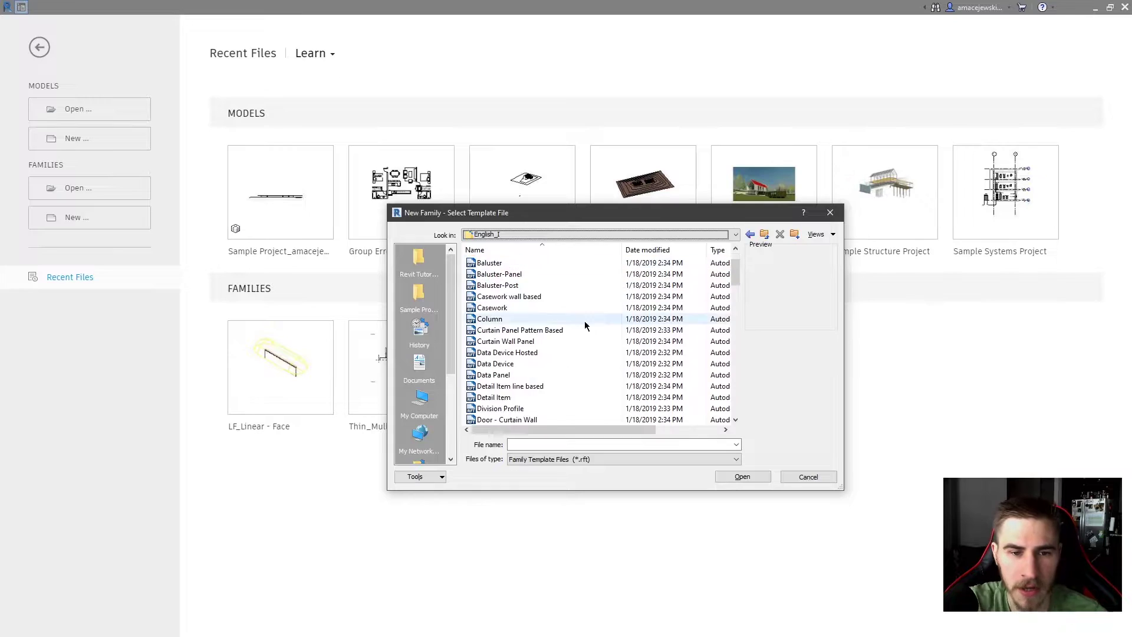
pyautogui.scroll(-10, 607, 329)
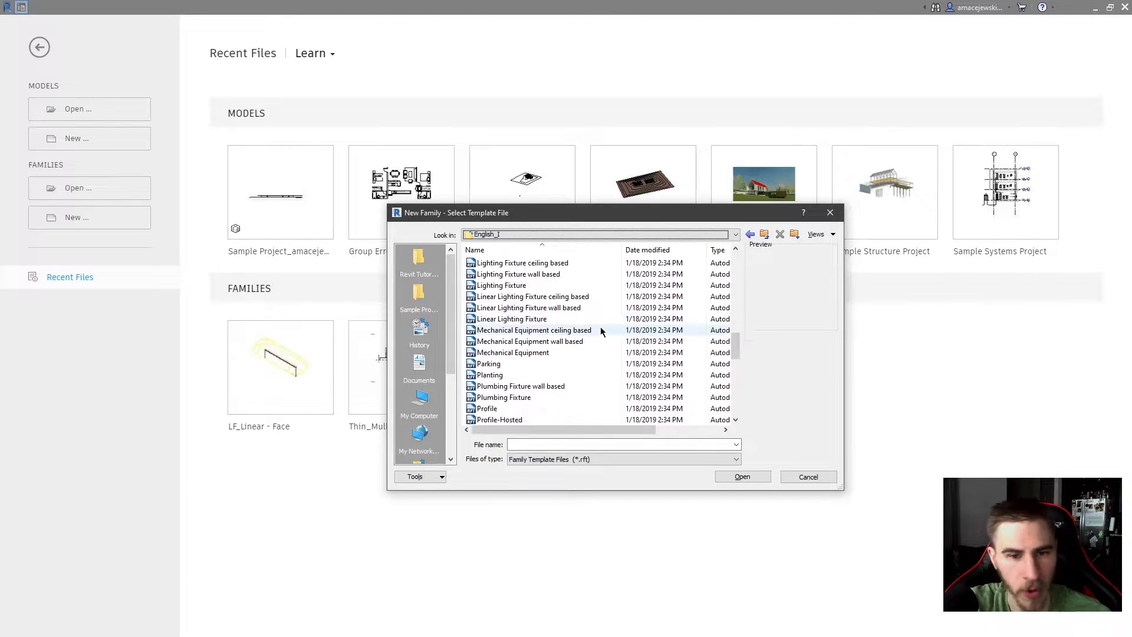
pyautogui.scroll(-10, 584, 354)
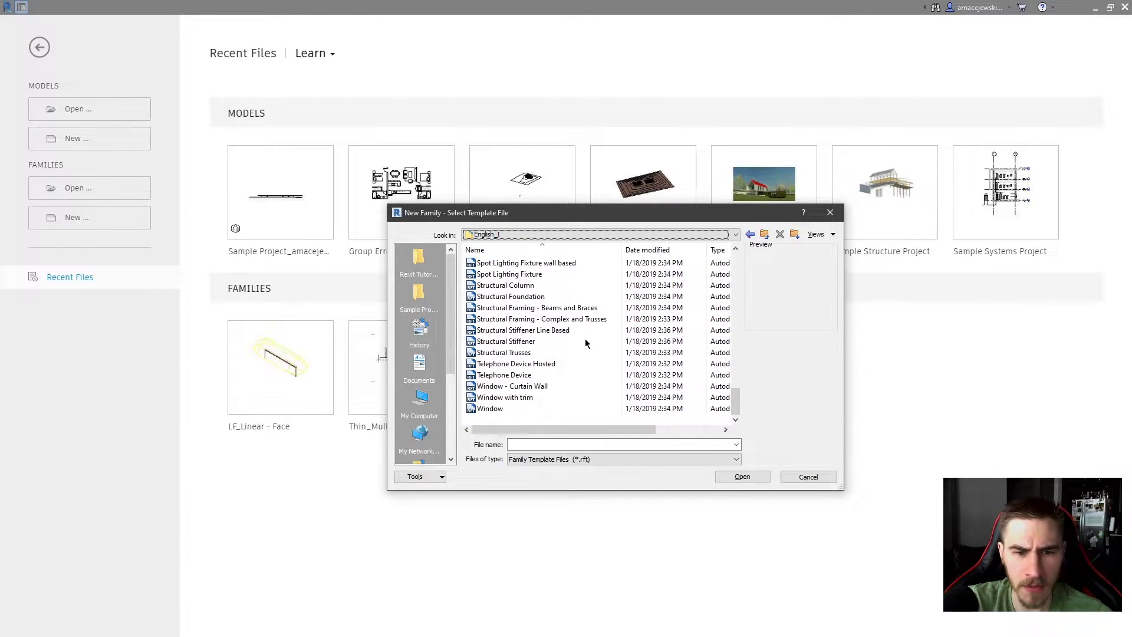
pyautogui.scroll(6, 555, 363)
pyautogui.scroll(13, 555, 361)
pyautogui.scroll(5, 565, 356)
pyautogui.scroll(4, 568, 348)
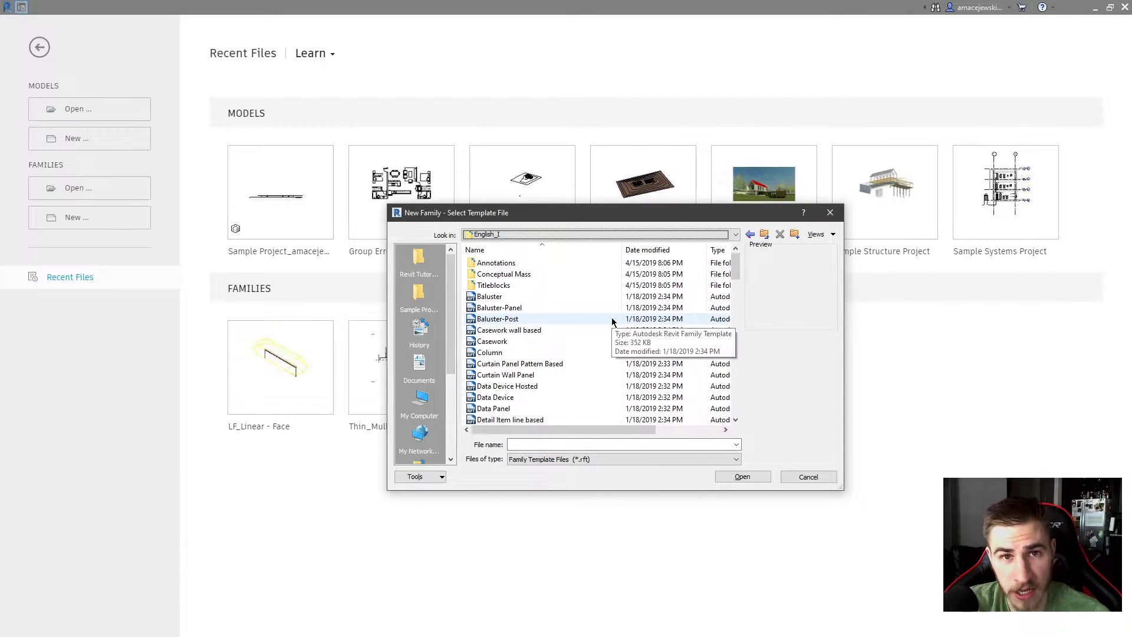
# Examine the generic model, lighting, equipment, profile and rebar templates in the family template list
pyautogui.scroll(-5, 625, 319)
pyautogui.scroll(-4, 575, 359)
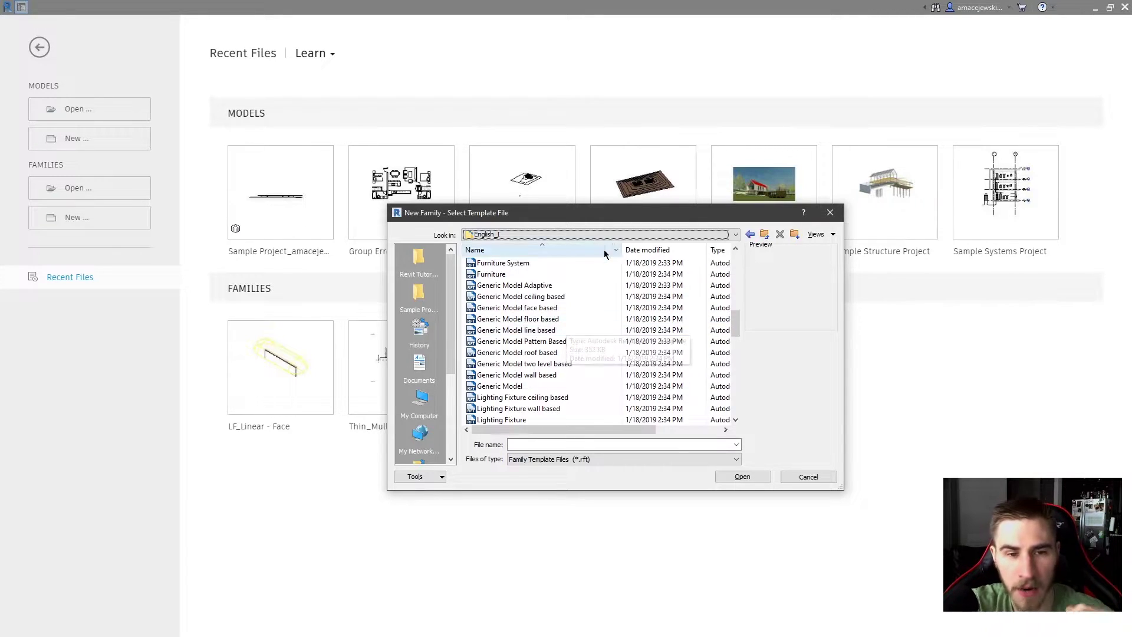
pyautogui.scroll(2, 592, 330)
pyautogui.scroll(-7, 592, 339)
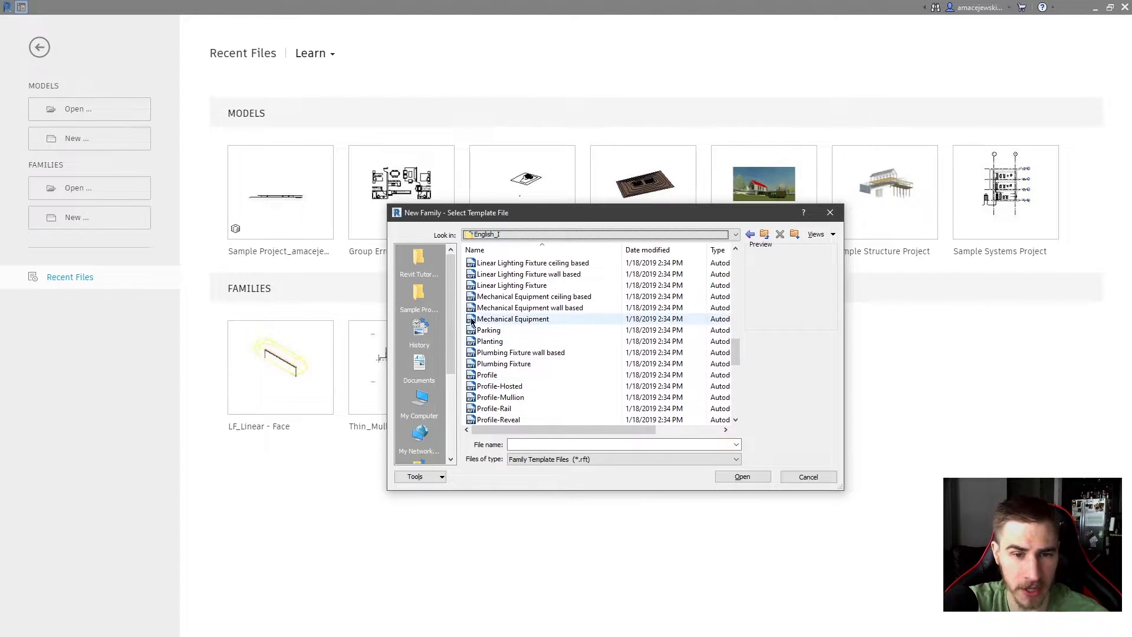
pyautogui.scroll(-1, 551, 327)
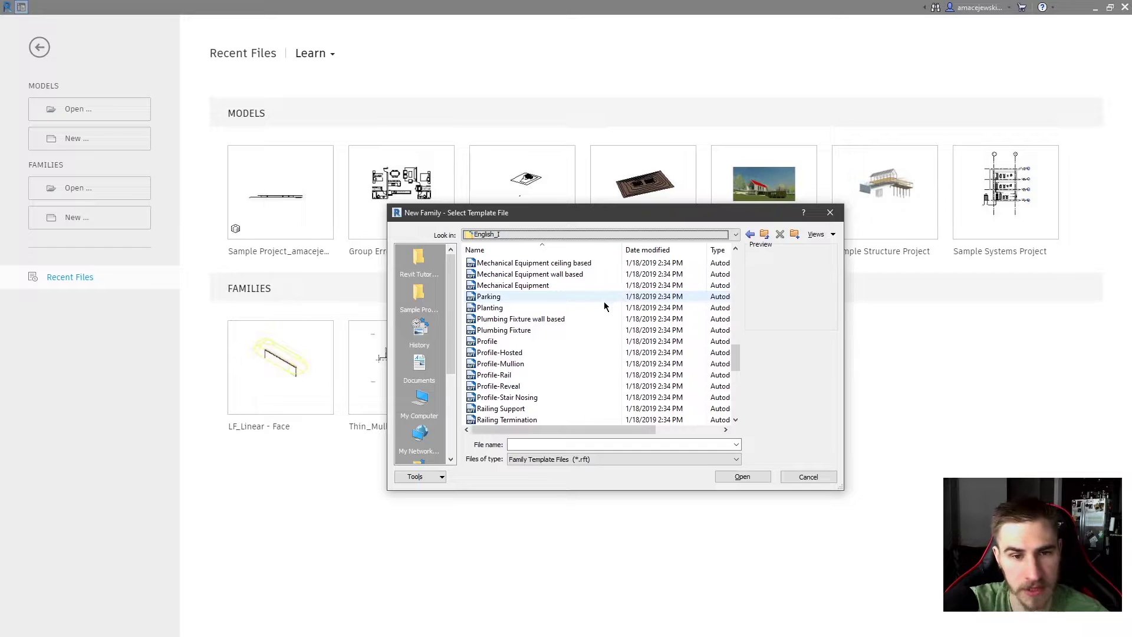
pyautogui.scroll(-7, 590, 342)
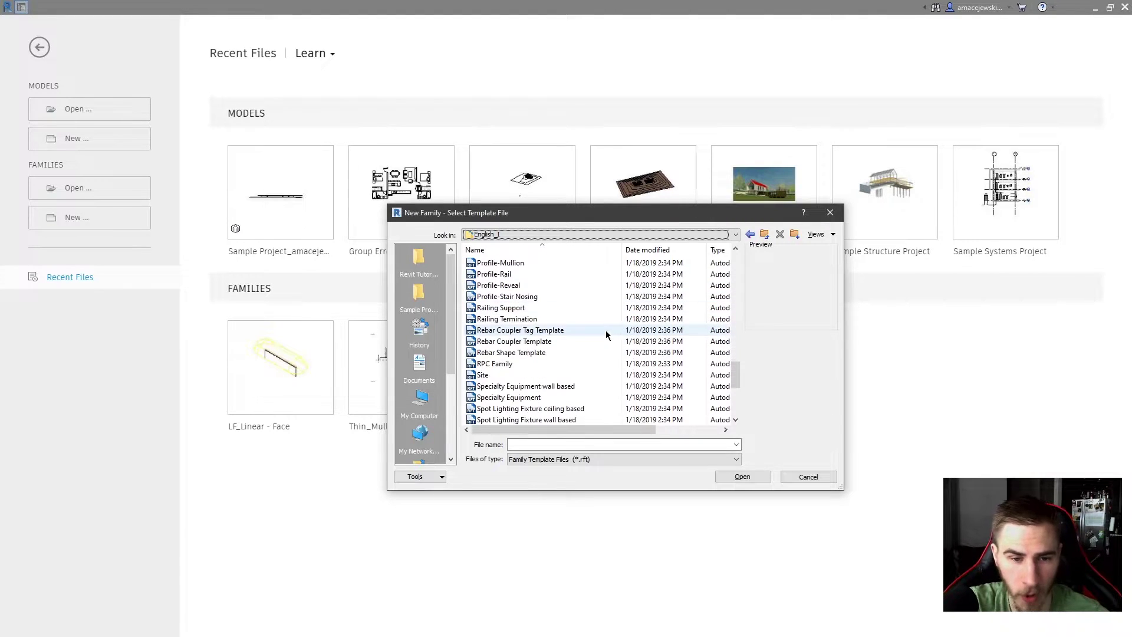
pyautogui.scroll(15, 575, 366)
pyautogui.scroll(7, 584, 363)
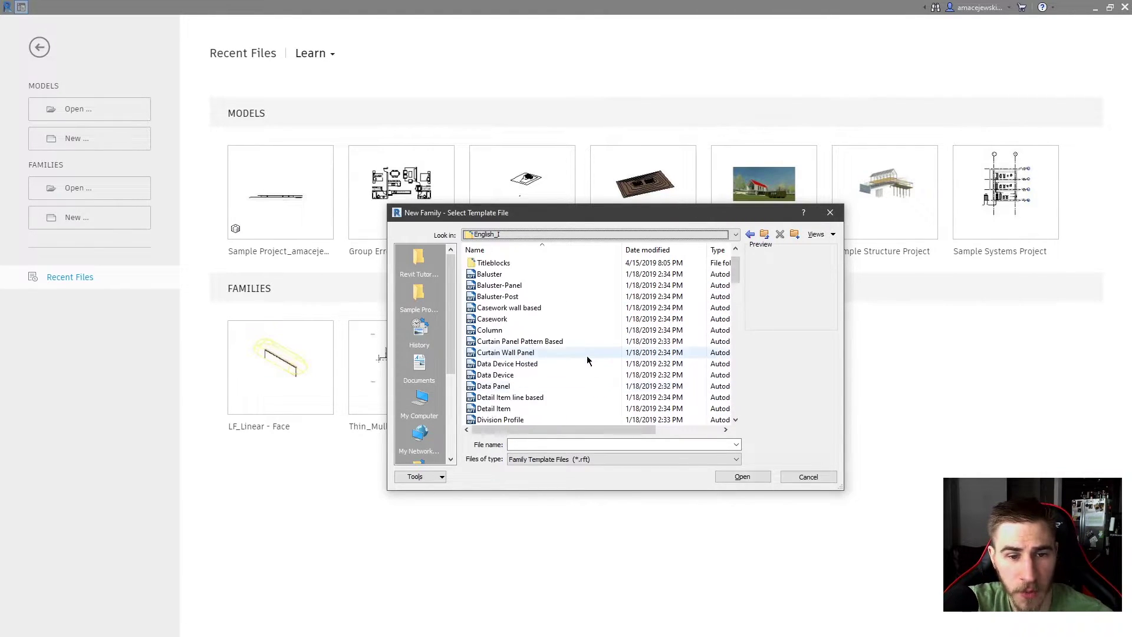
pyautogui.scroll(-5, 556, 336)
pyautogui.scroll(-1, 552, 316)
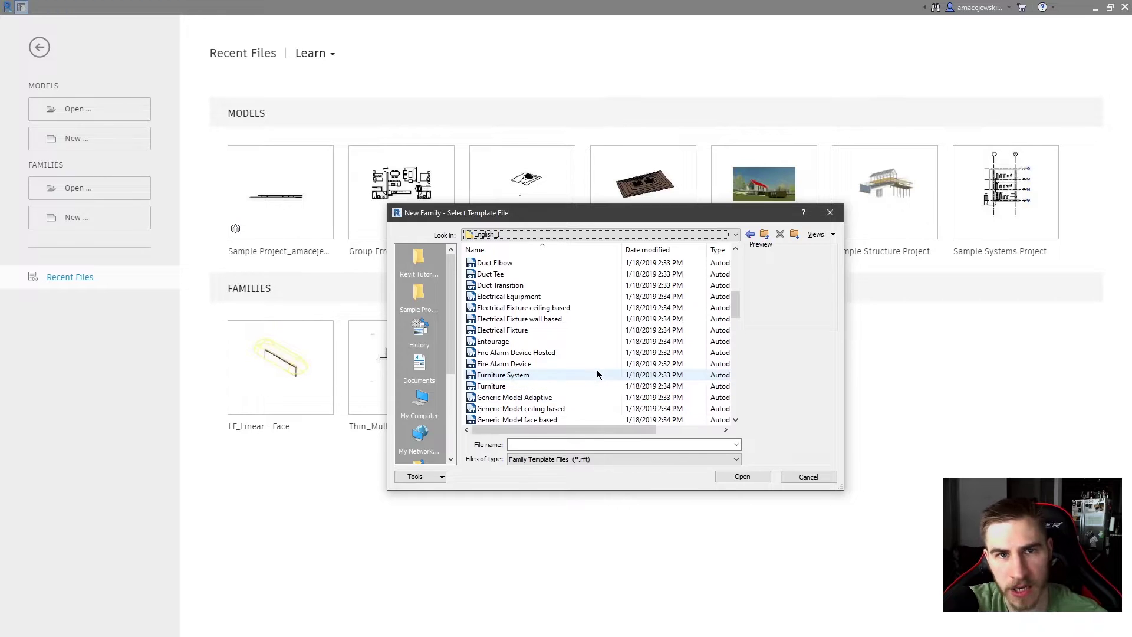
# Preview the Generic Model template, then create the family from the Generic Model line based template
pyautogui.scroll(-1, 581, 342)
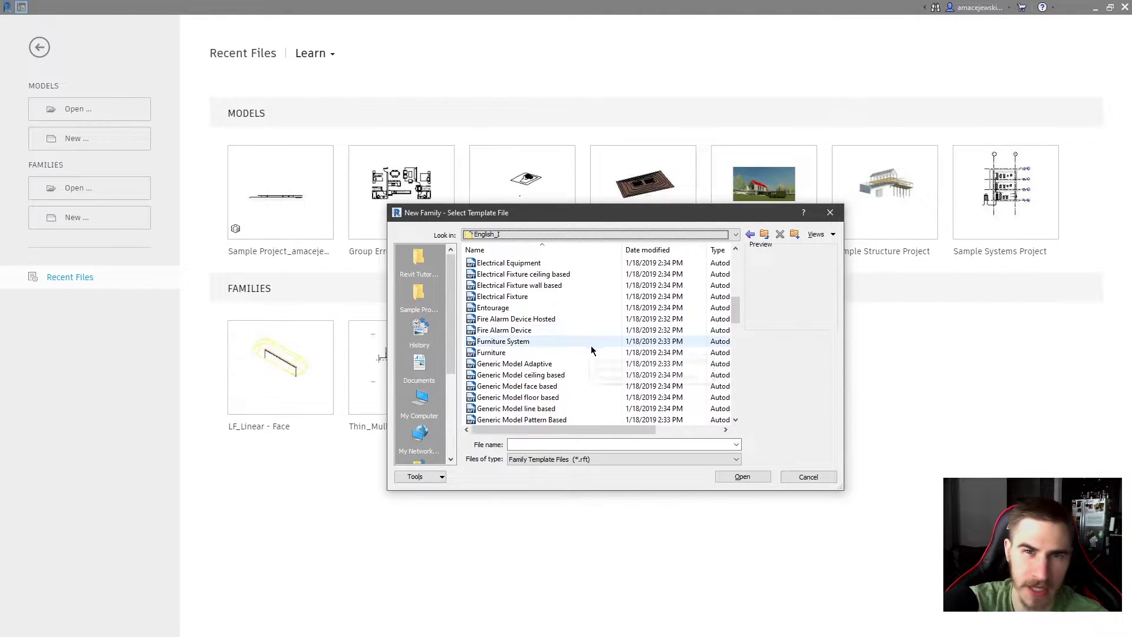
pyautogui.scroll(-3, 589, 345)
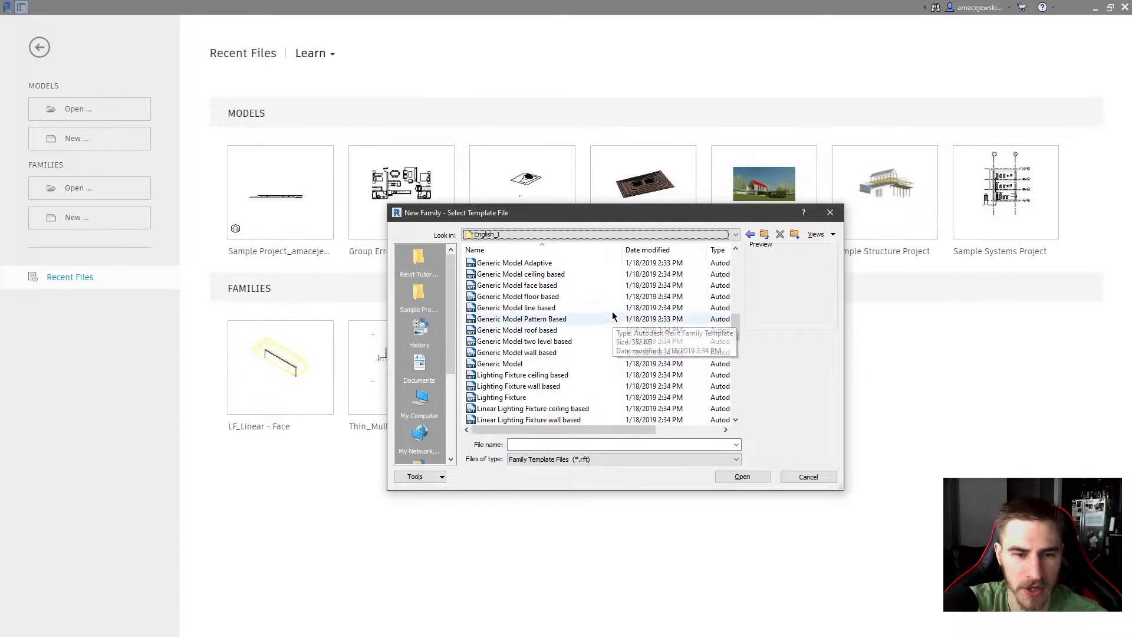
pyautogui.scroll(1, 532, 368)
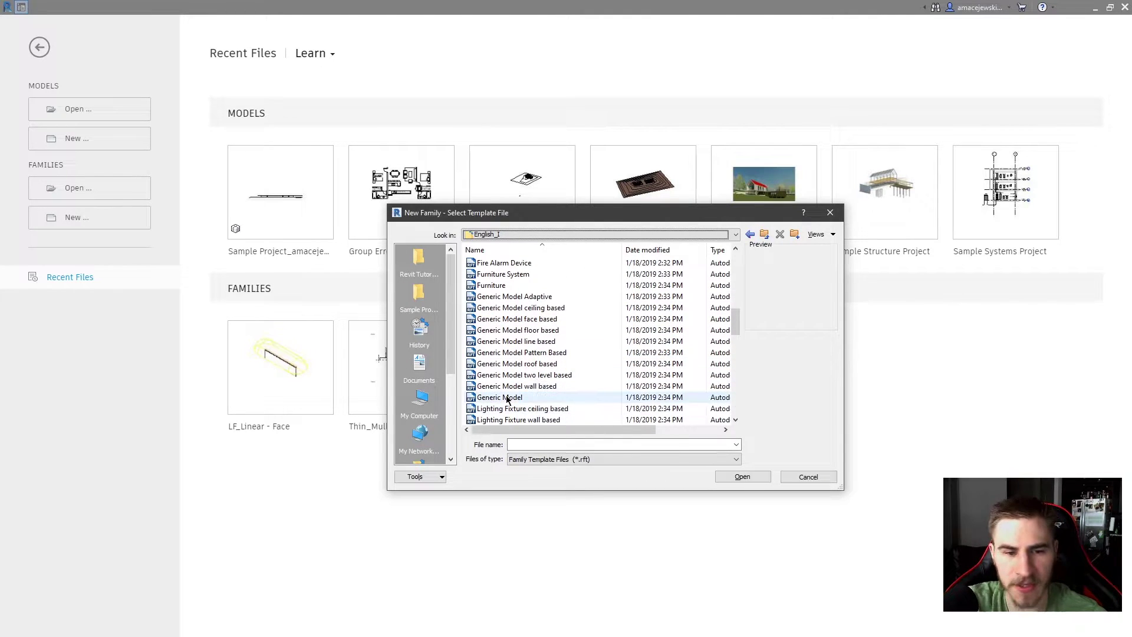
pyautogui.click(595, 398)
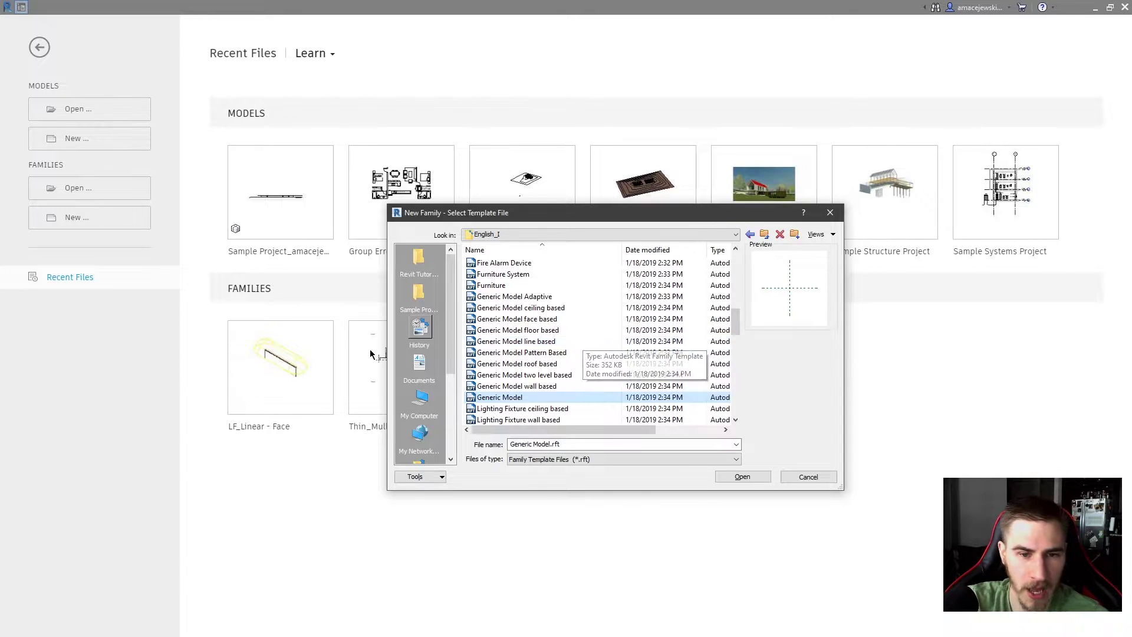
pyautogui.click(587, 342)
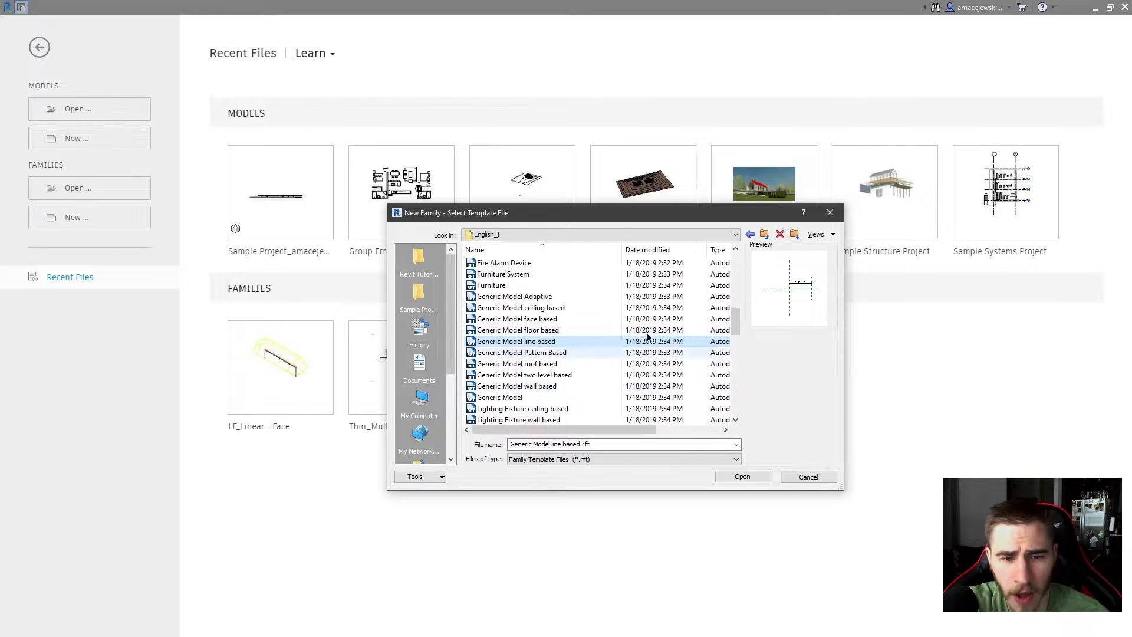
pyautogui.click(756, 474)
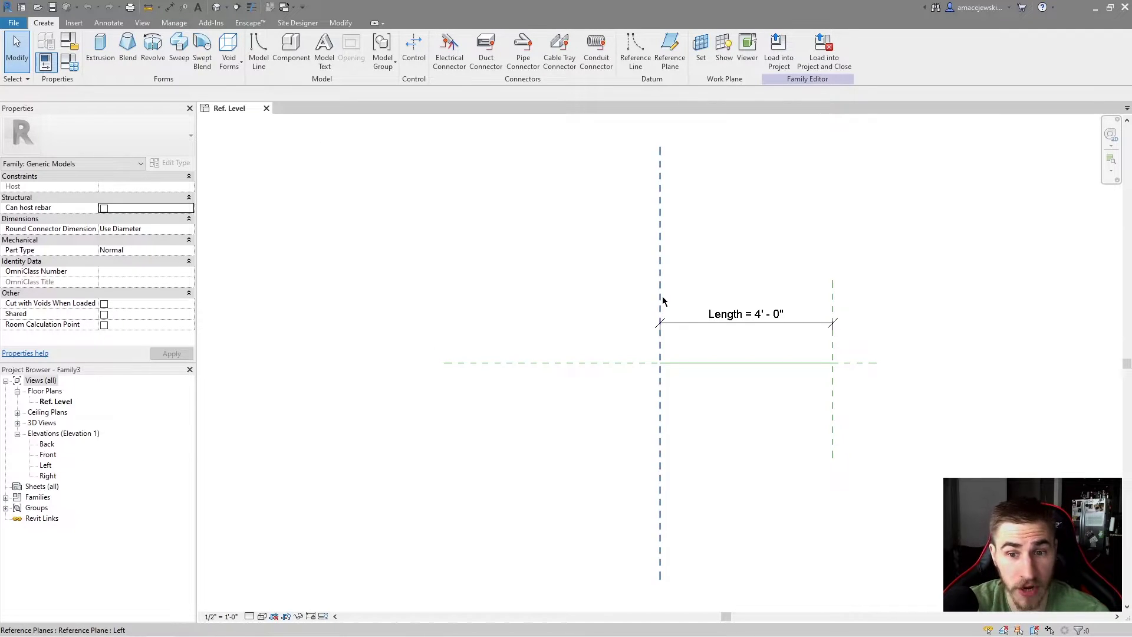
# Review the family's Default Elevation and Length parameters in Family Types and leave without editing them
pyautogui.moveTo(674, 260); pyautogui.dragTo(642, 263, button='middle')
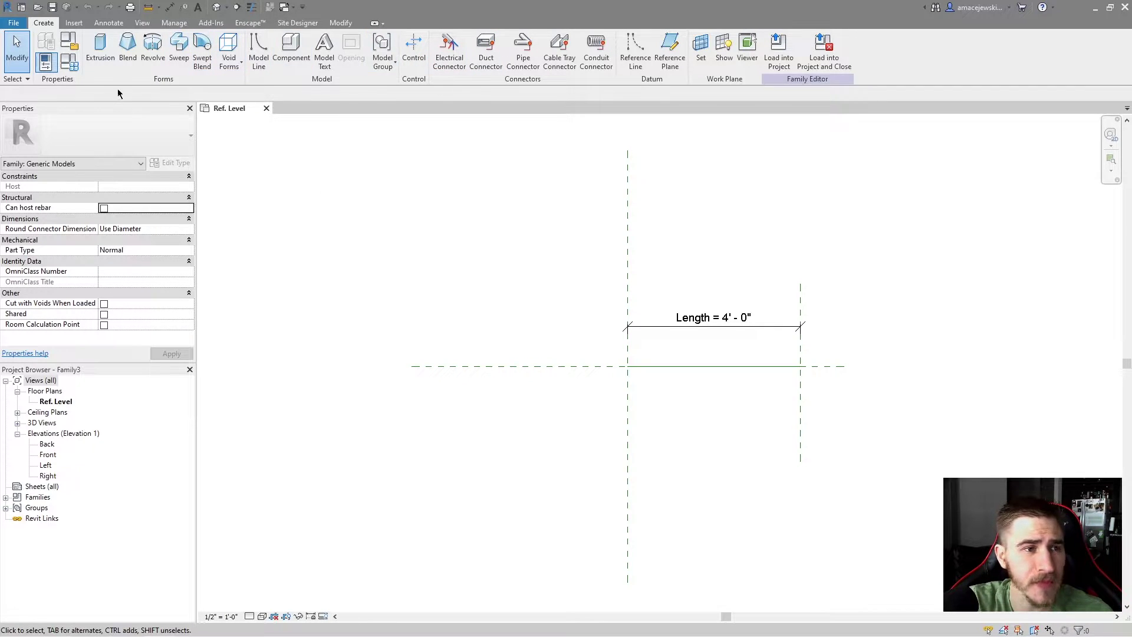
pyautogui.click(70, 63)
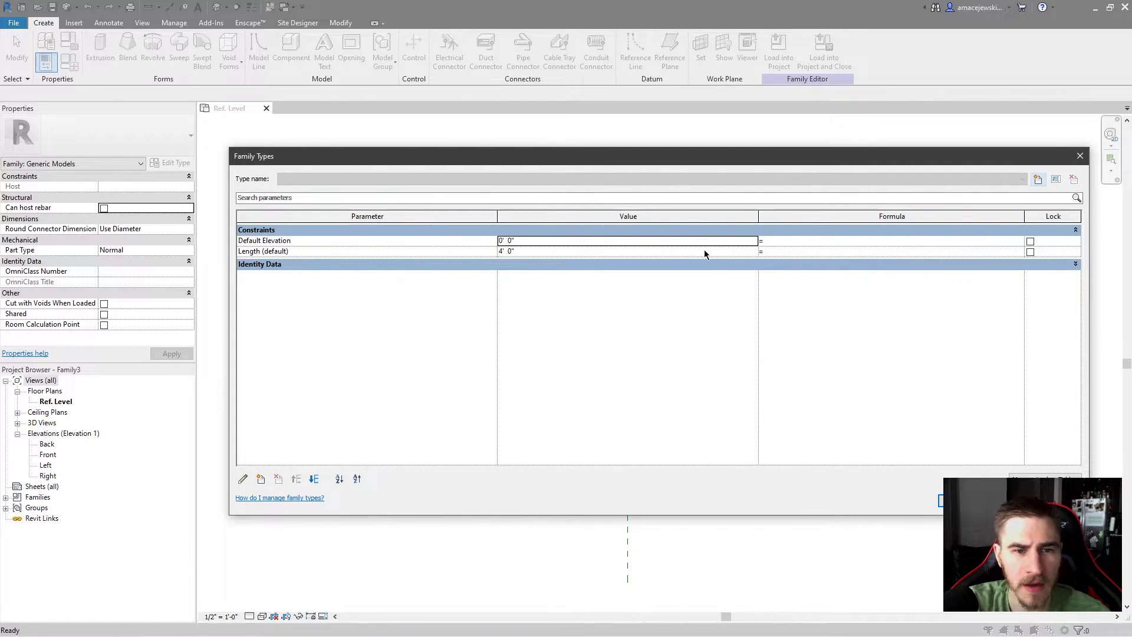
pyautogui.moveTo(669, 160); pyautogui.dragTo(643, 168)
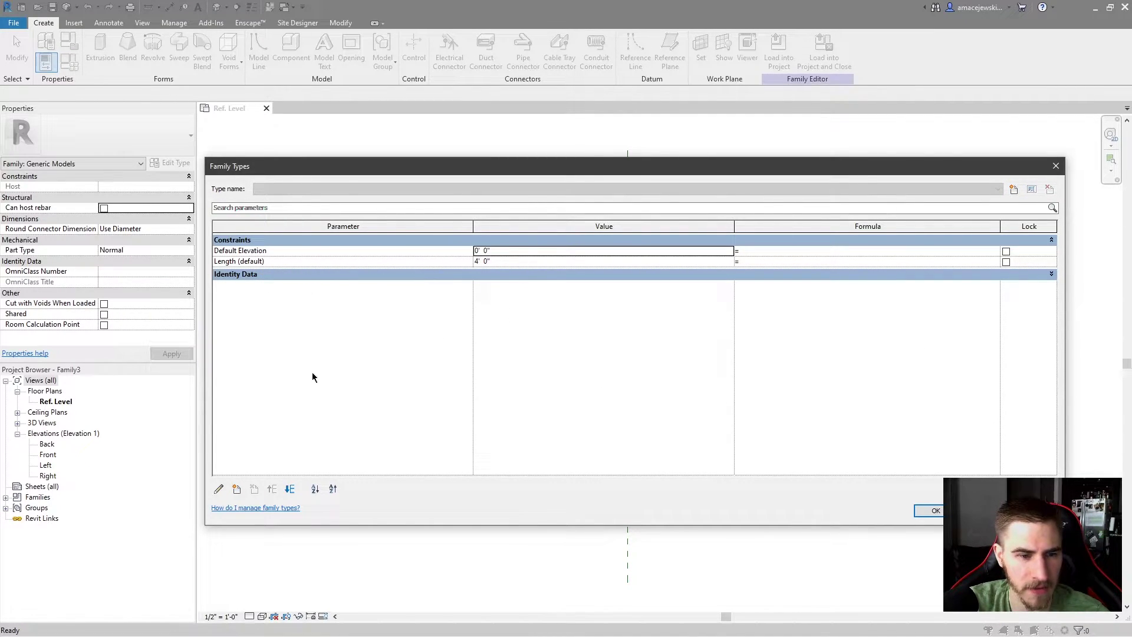
pyautogui.click(494, 261)
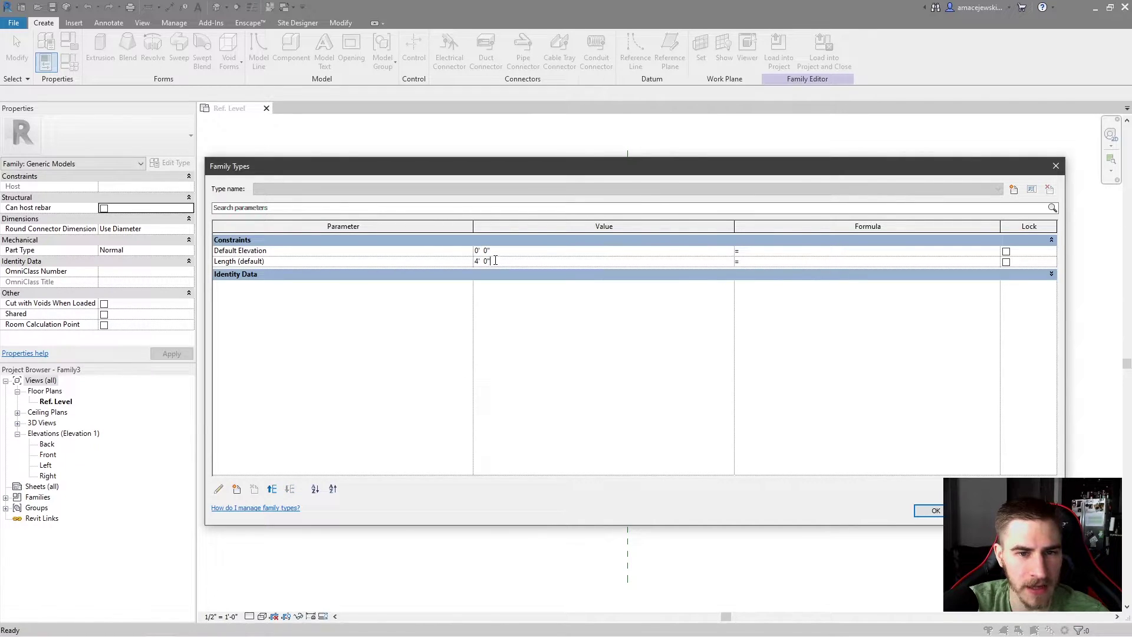
pyautogui.click(256, 260)
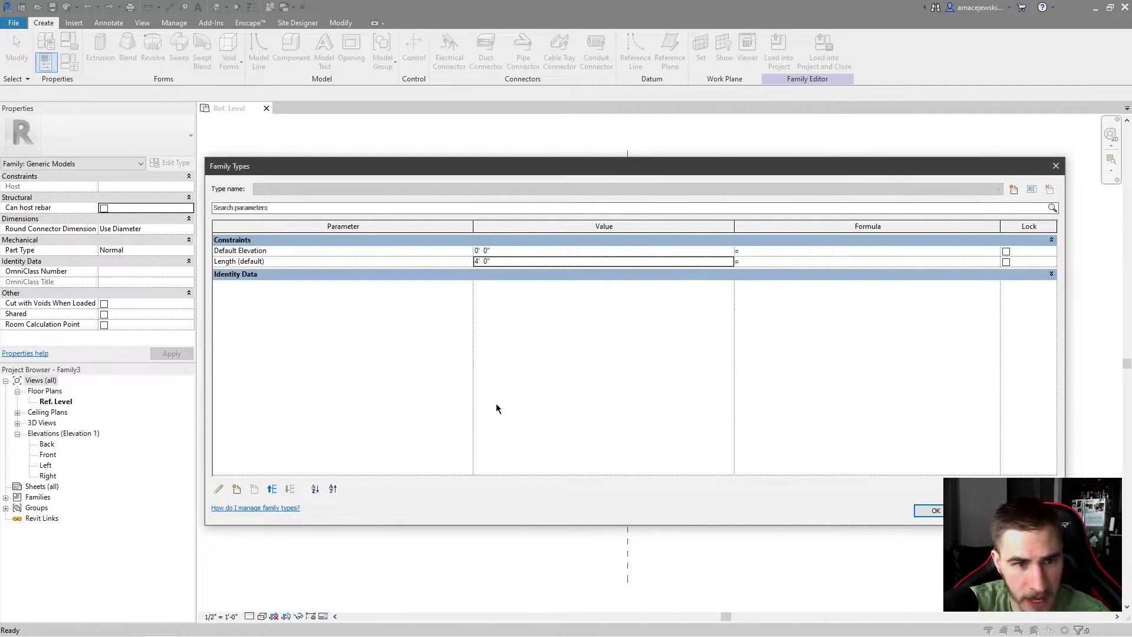
pyautogui.click(1056, 166)
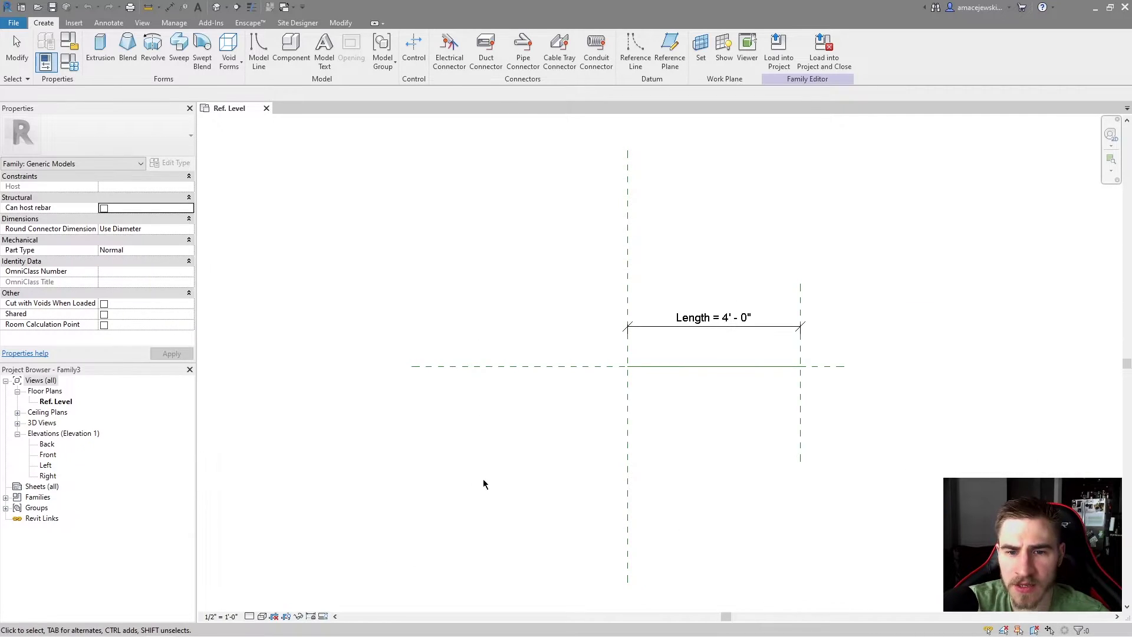
# Start a sweep and sketch its path as a horizontal line about 2' 3" long below the reference line, then finish the path
pyautogui.scroll(3, 737, 377)
pyautogui.scroll(2, 651, 350)
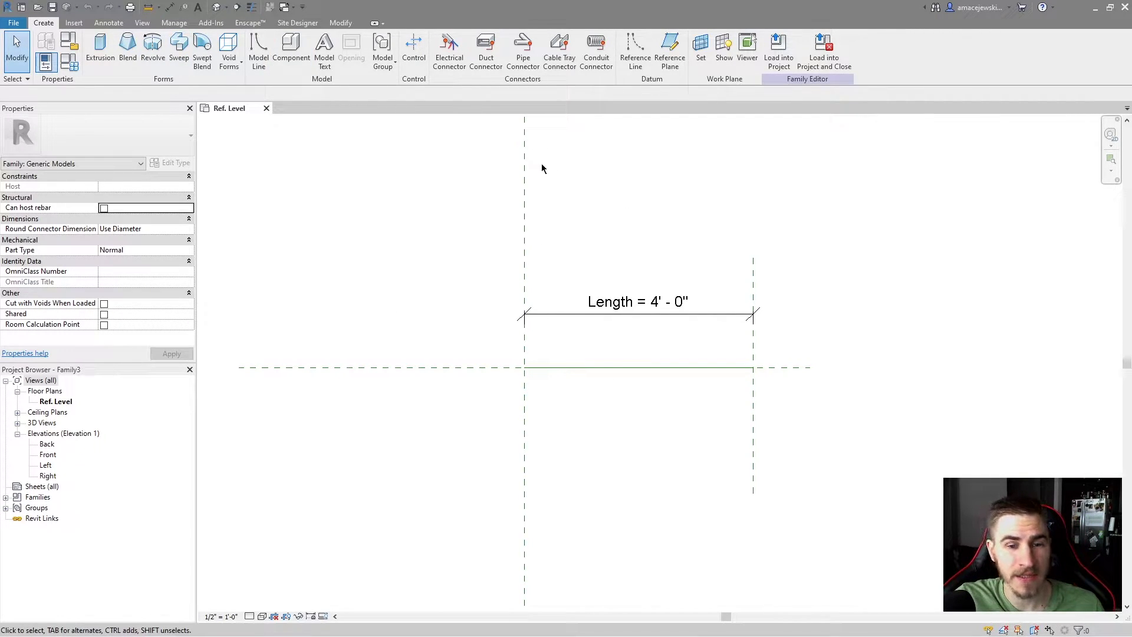
pyautogui.click(179, 46)
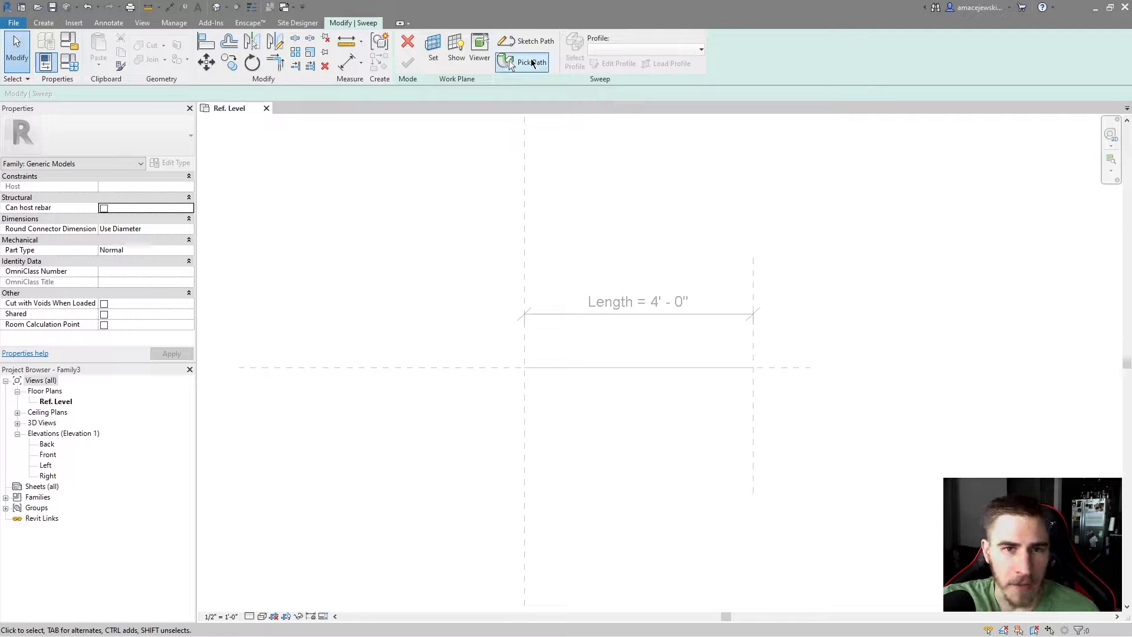
pyautogui.click(528, 41)
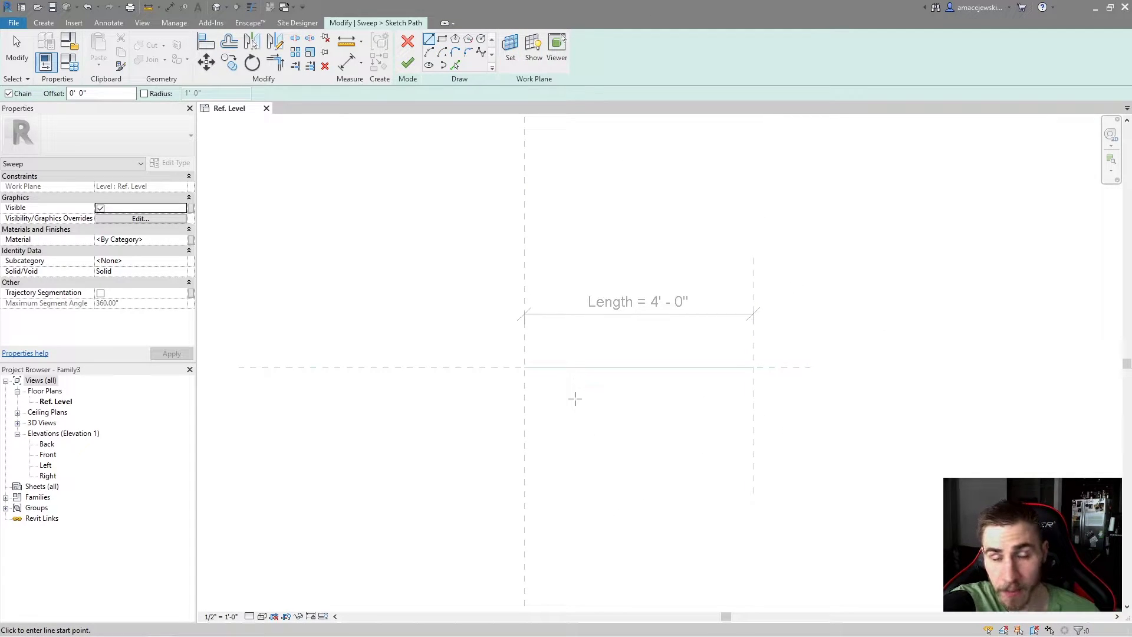
pyautogui.click(693, 410)
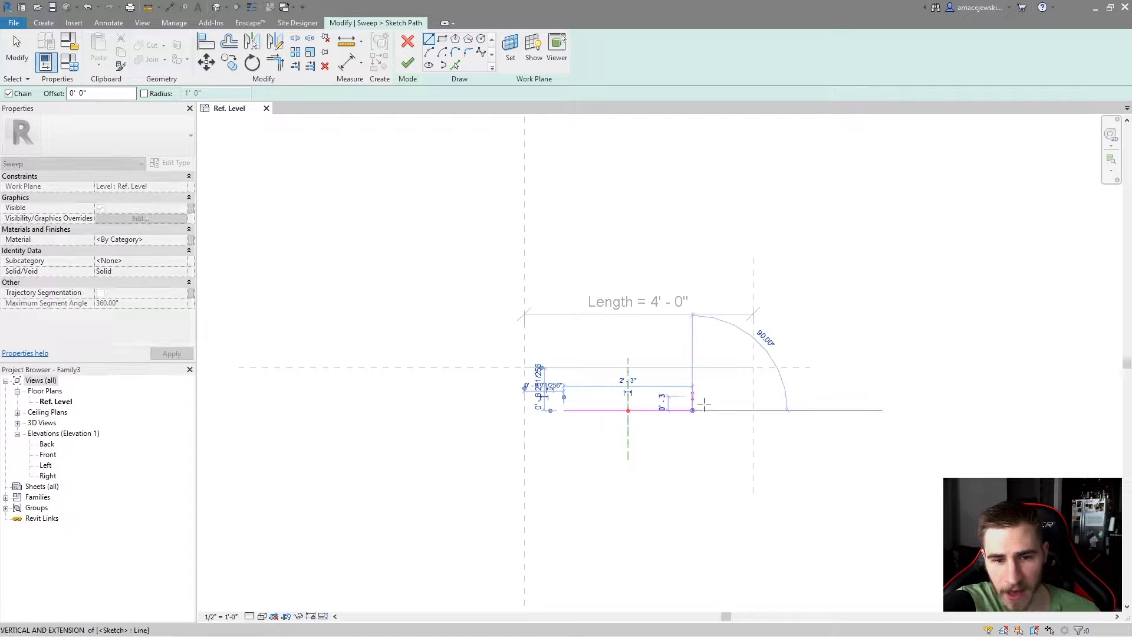
pyautogui.press('Escape')
pyautogui.press('Escape')
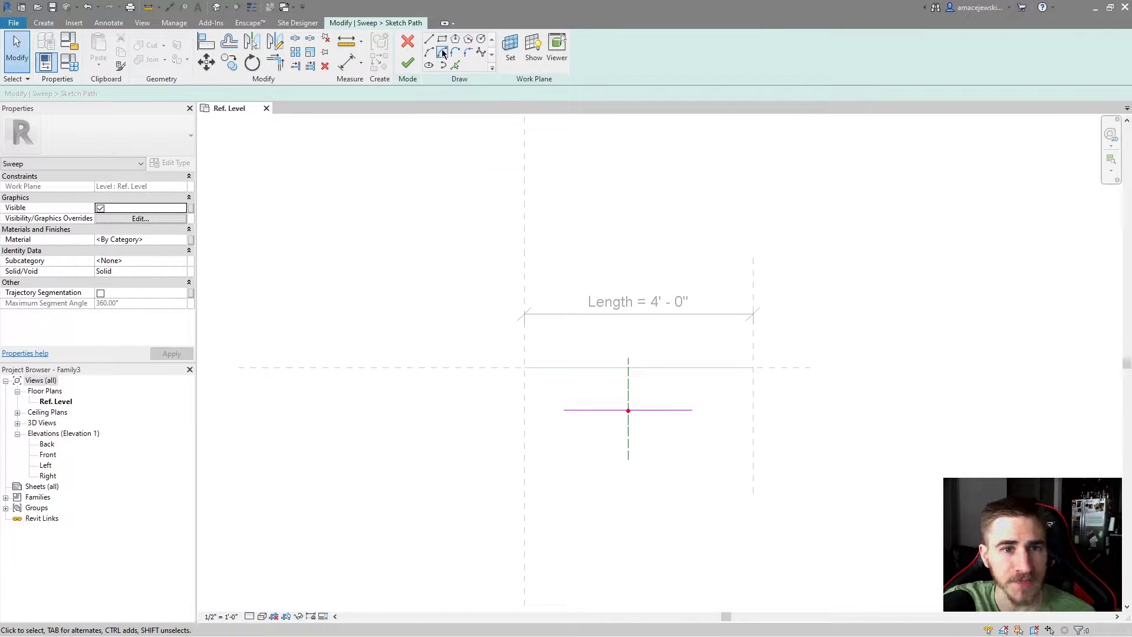
pyautogui.click(408, 64)
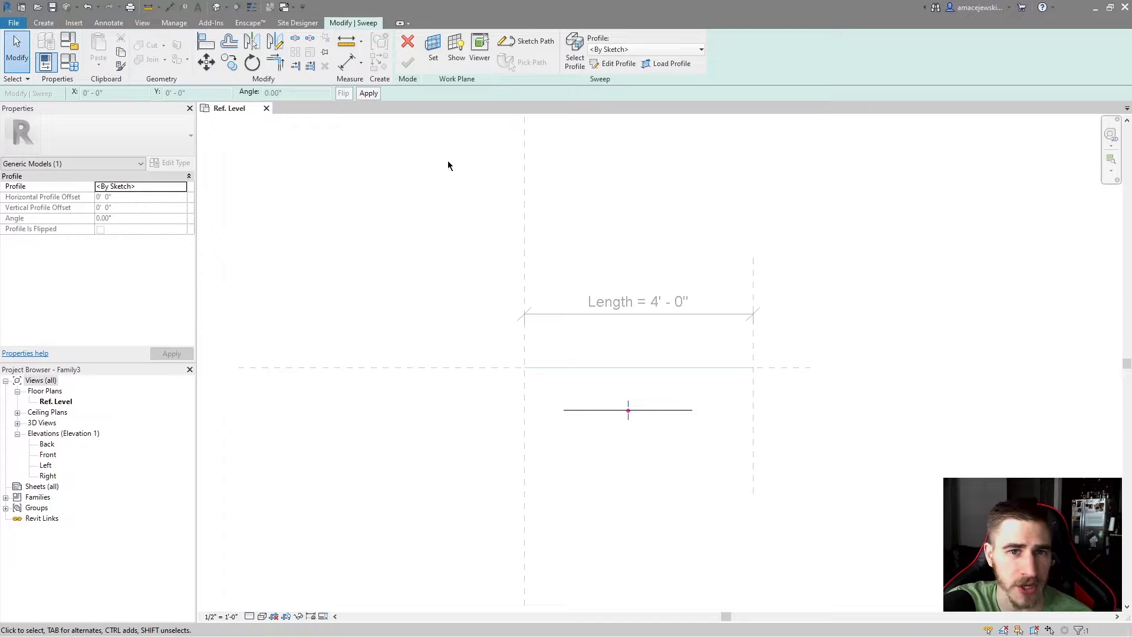
# Sketch the sweep profile in the Left elevation as a 6" by 6" rectangle starting at the path point, then finish the profile
pyautogui.click(615, 63)
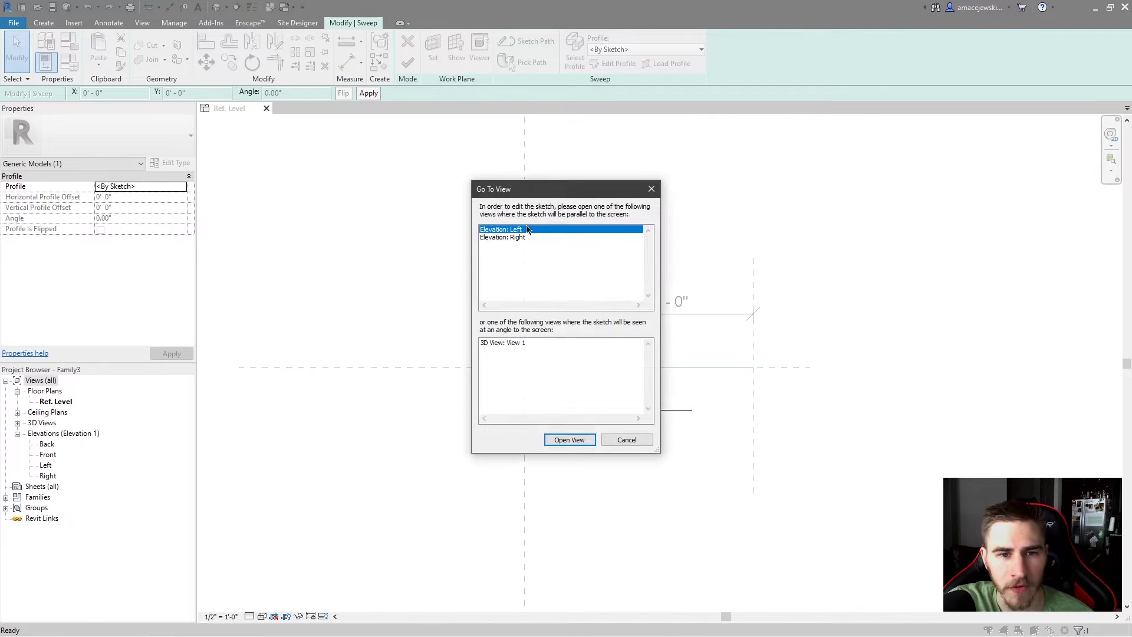
pyautogui.click(570, 439)
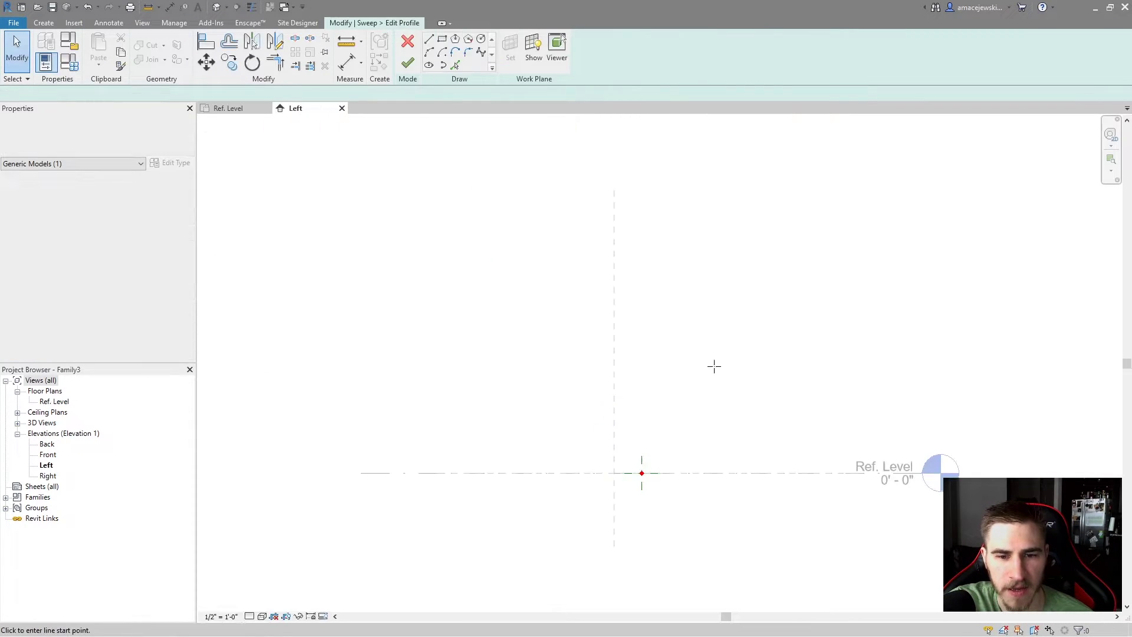
pyautogui.scroll(2, 590, 354)
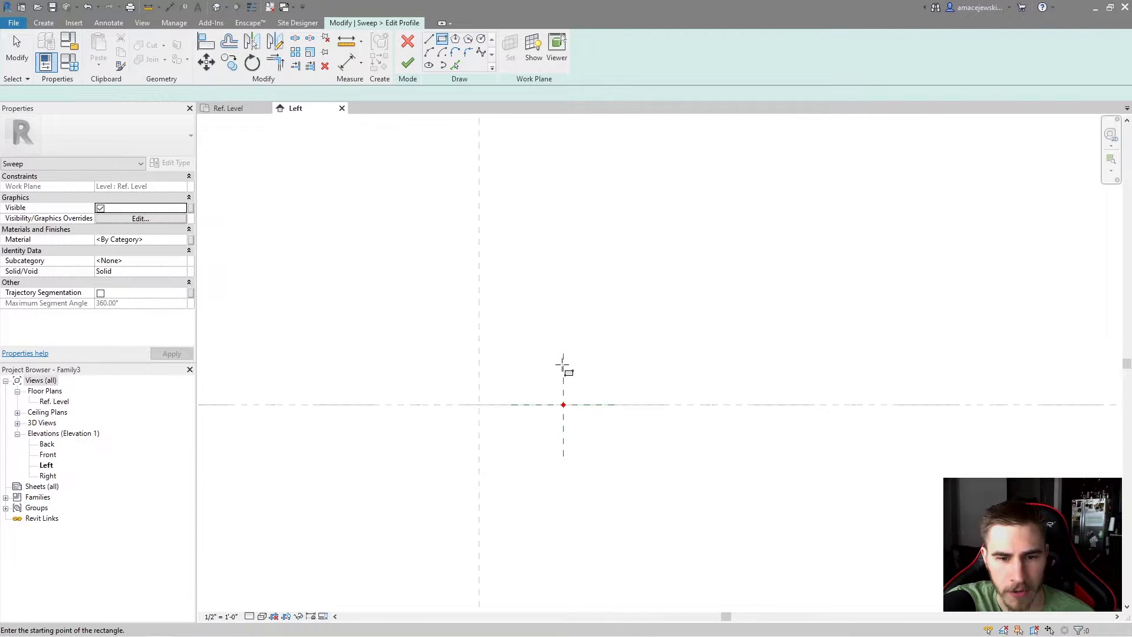
pyautogui.click(564, 404)
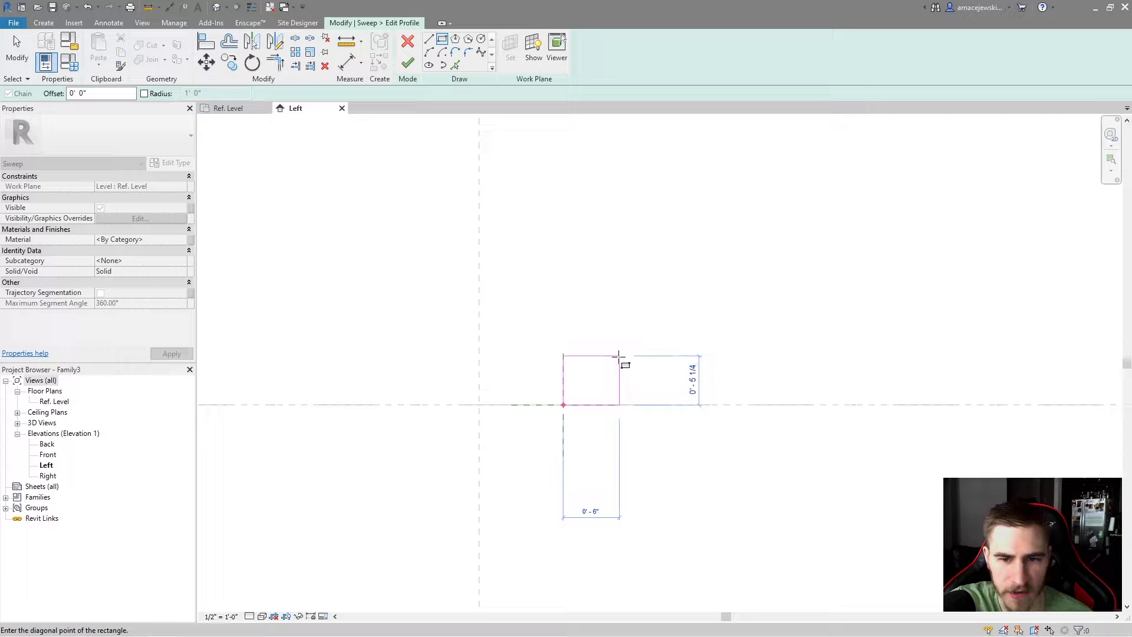
pyautogui.click(619, 349)
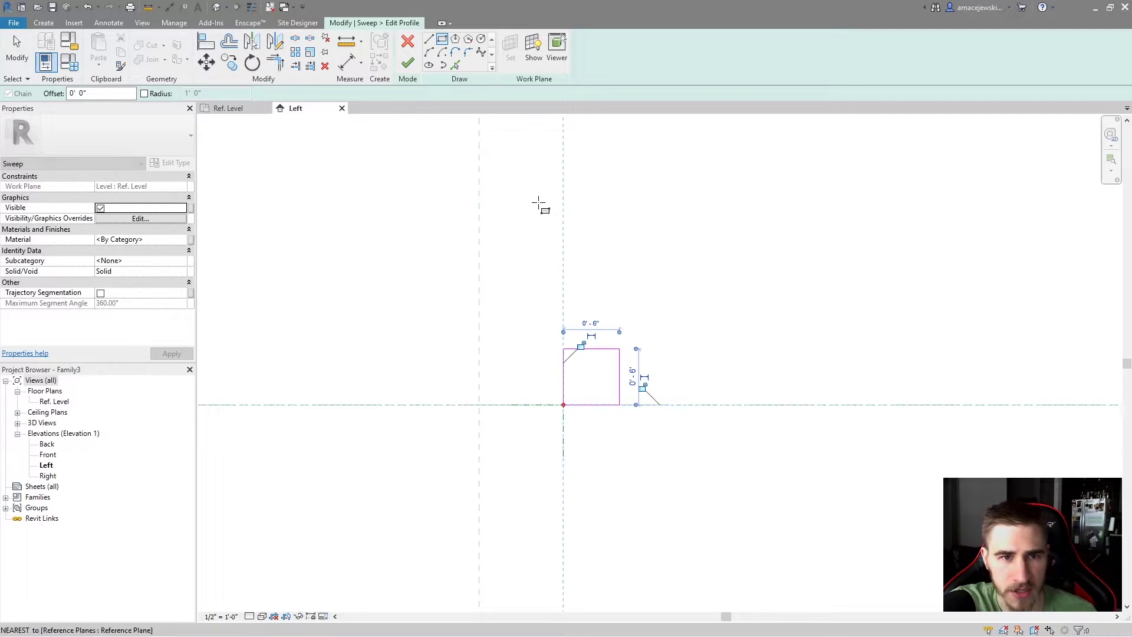
pyautogui.click(408, 63)
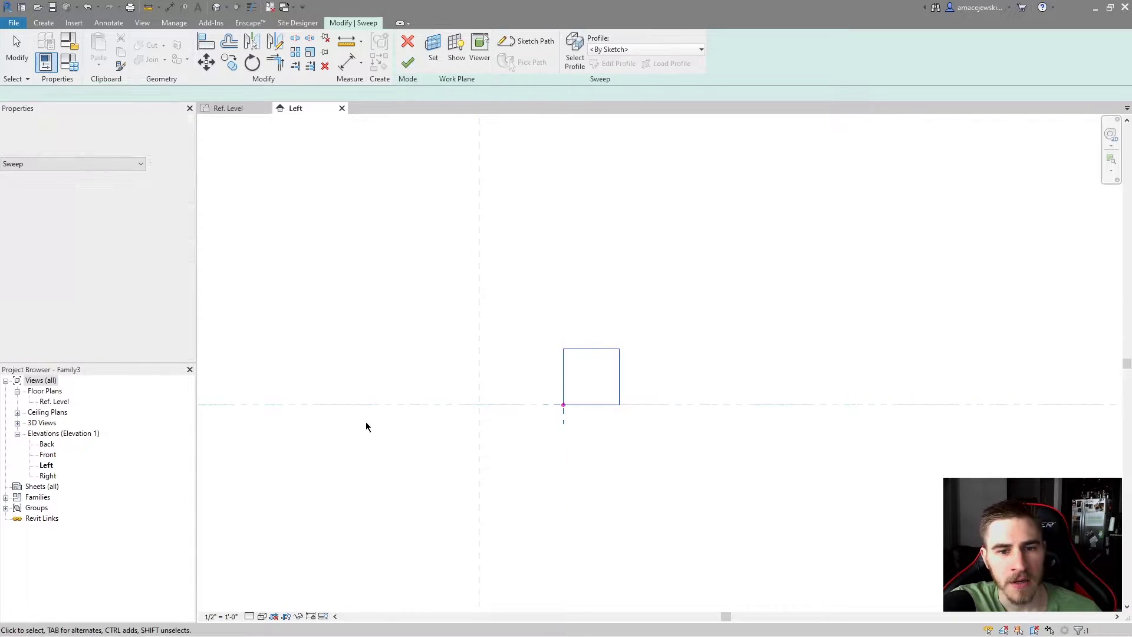
# Reopen the profile sketch and move the whole square sideways so its bottom edge roughly straddles the path point
pyautogui.click(655, 457)
pyautogui.doubleClick(619, 366)
pyautogui.moveTo(546, 333); pyautogui.dragTo(673, 465)
pyautogui.click(562, 385)
pyautogui.press('Escape')
pyautogui.press('Tab')
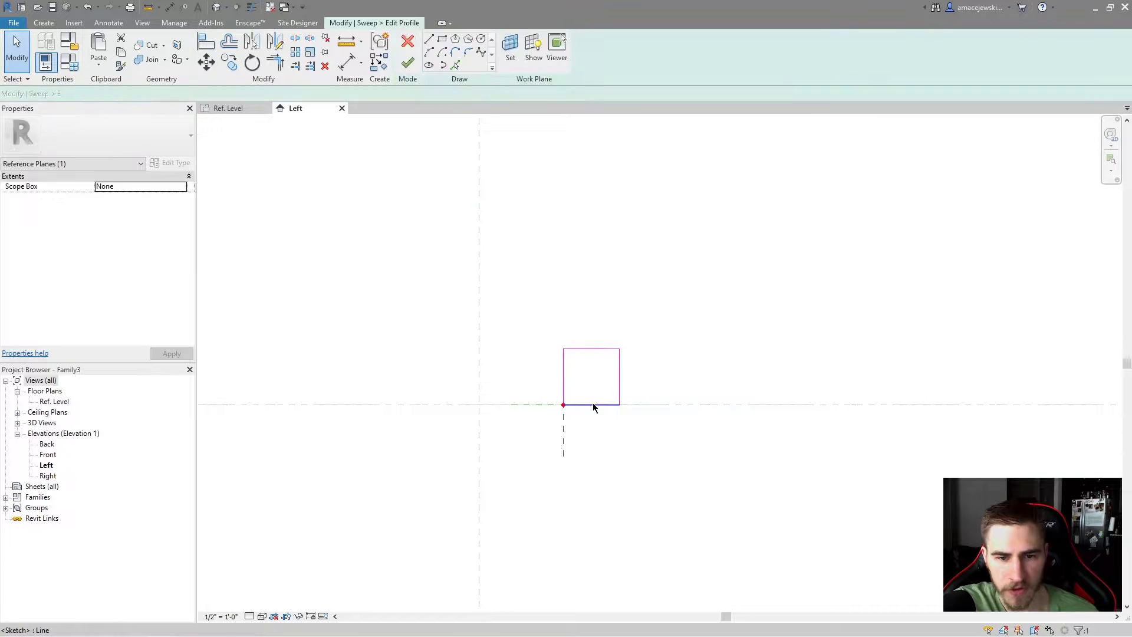
pyautogui.click(594, 406)
pyautogui.press('m')
pyautogui.press('v')
pyautogui.scroll(2, 572, 409)
pyautogui.click(607, 403)
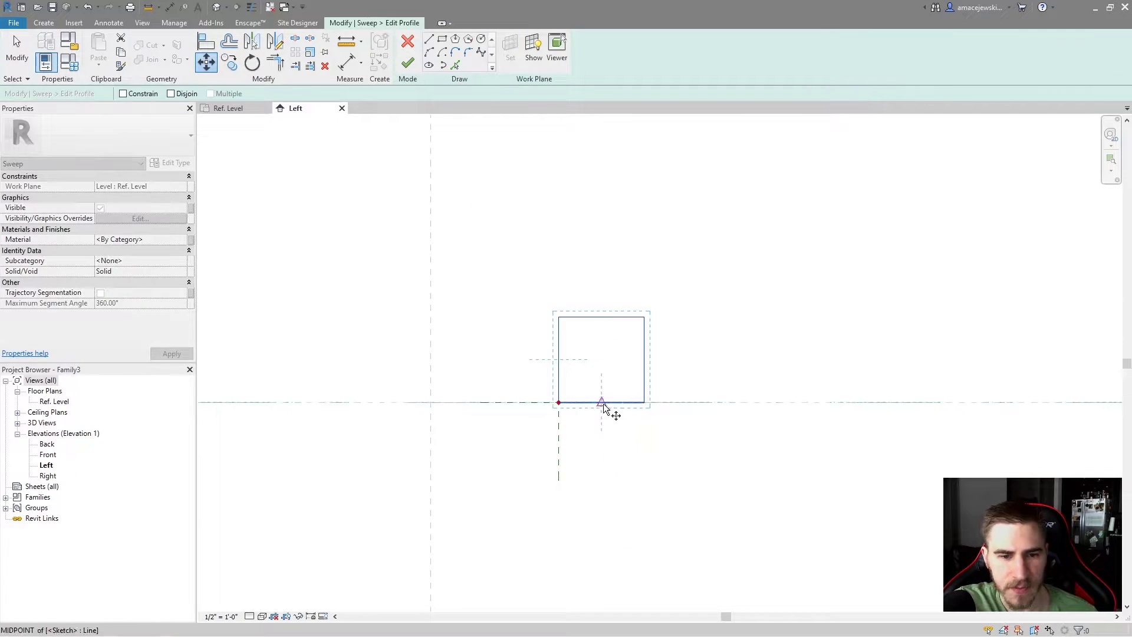
pyautogui.click(571, 403)
# Move the square from its bottom-edge midpoint onto the path point and finish the profile
pyautogui.press('m')
pyautogui.press('v')
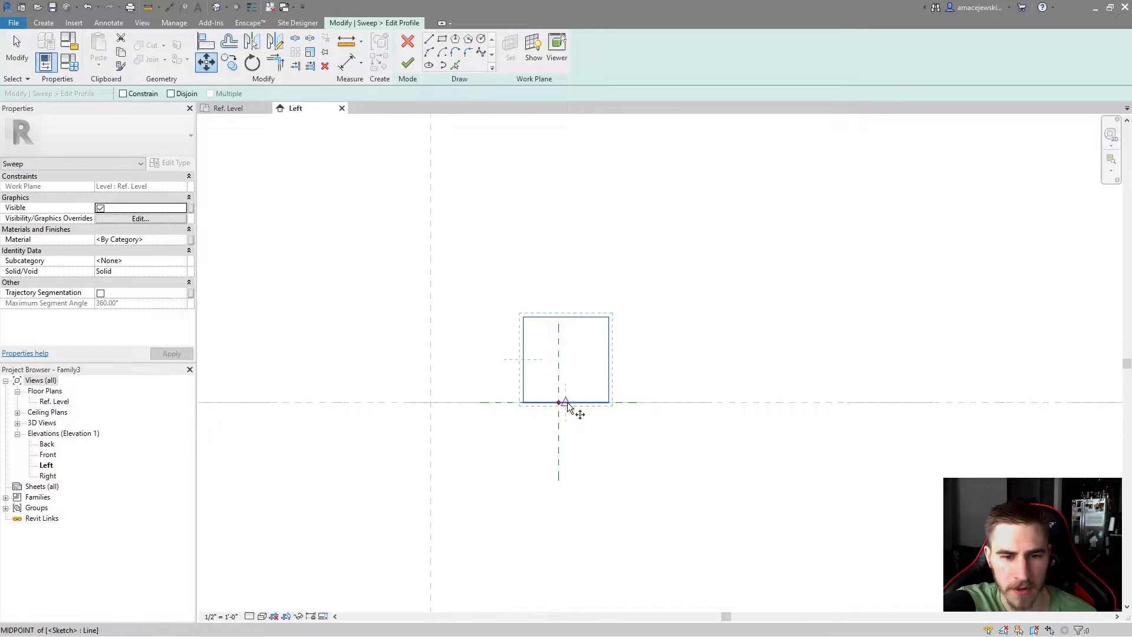
pyautogui.click(566, 403)
pyautogui.click(559, 403)
pyautogui.scroll(-2, 568, 421)
pyautogui.click(407, 63)
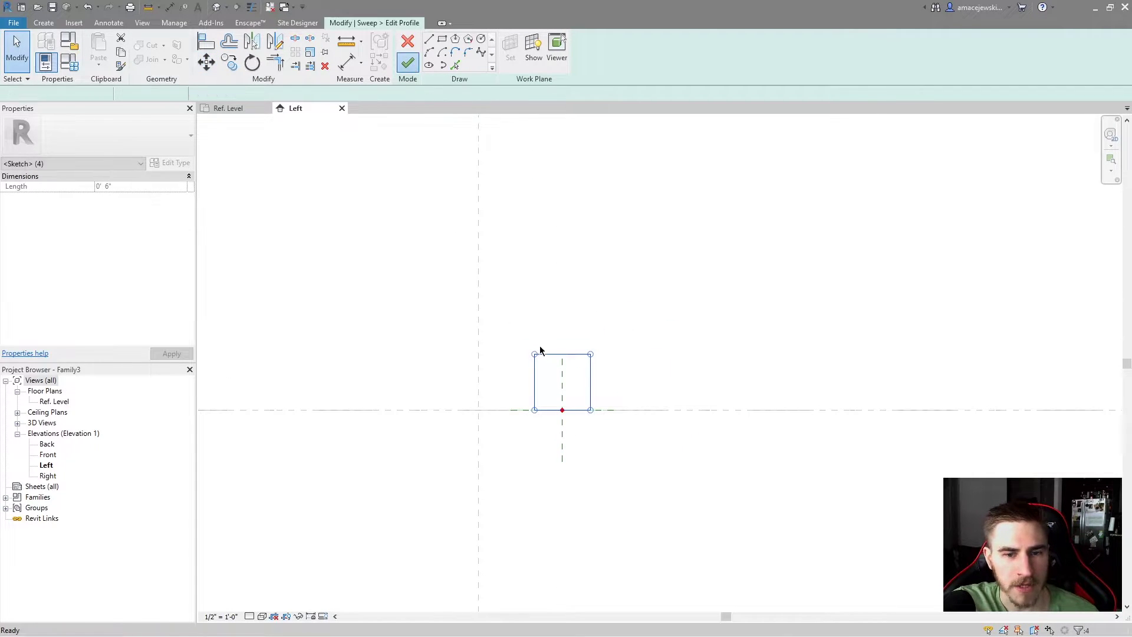
# Return to the Ref. Level view and finish the sweep
pyautogui.scroll(-2, 621, 353)
pyautogui.moveTo(690, 340); pyautogui.dragTo(675, 347, button='middle')
pyautogui.click(232, 109)
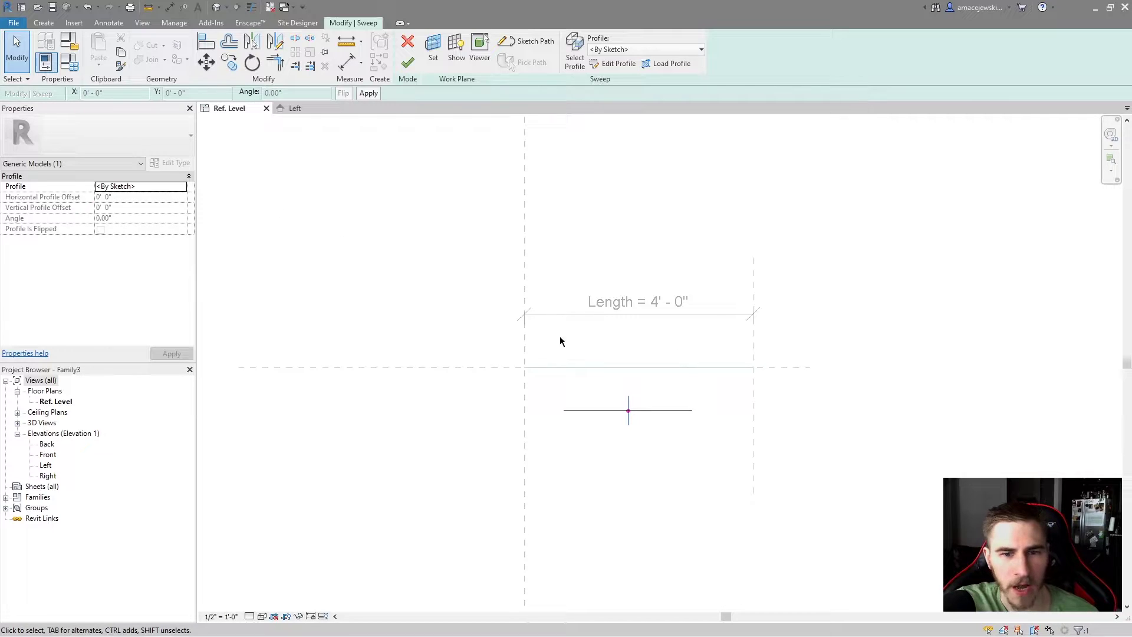
pyautogui.scroll(1, 679, 466)
pyautogui.click(407, 63)
# Select the finished sweep and shift it freely around the area below the reference line, between the two vertical reference planes
pyautogui.click(662, 375)
pyautogui.click(658, 382)
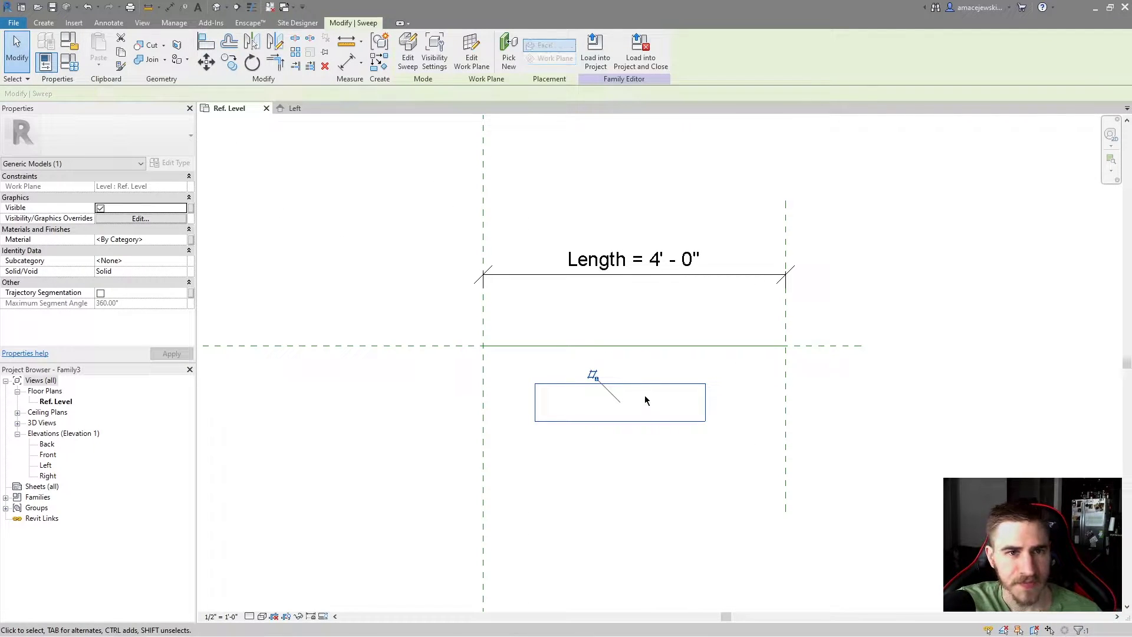
pyautogui.moveTo(708, 413); pyautogui.dragTo(764, 430)
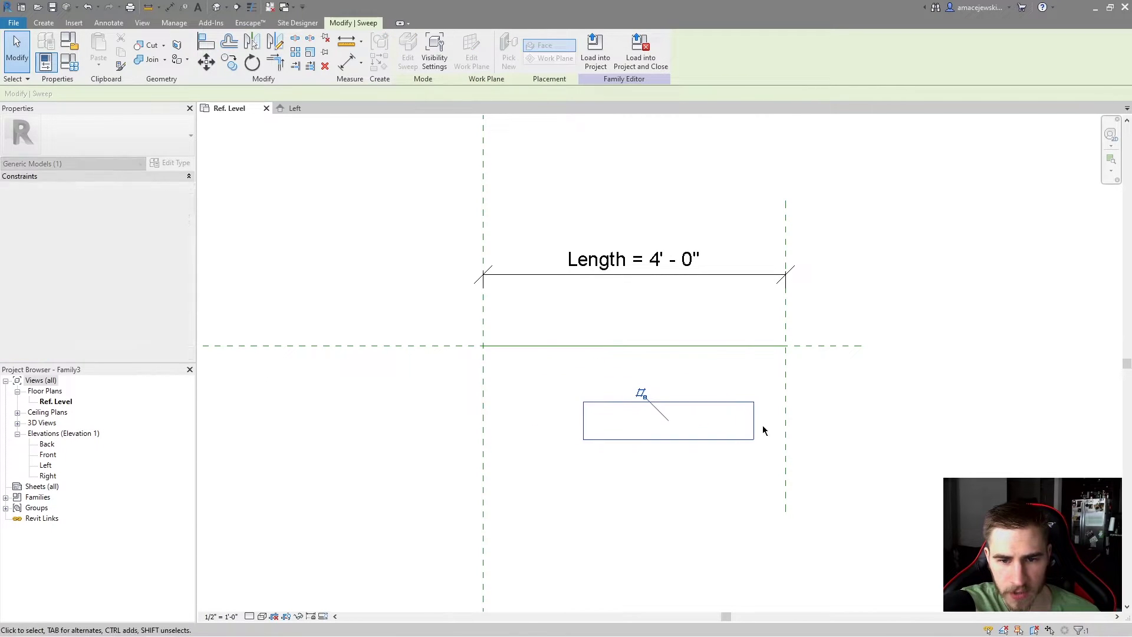
pyautogui.moveTo(677, 442); pyautogui.dragTo(648, 426)
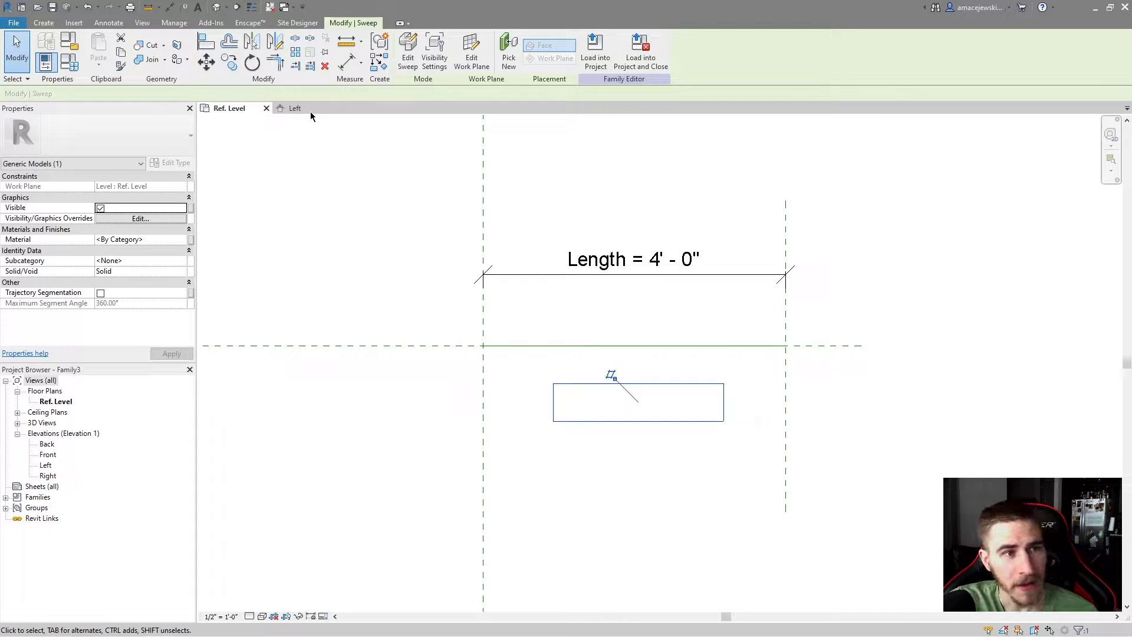
# Create a new project from one of the listed project templates
pyautogui.click(13, 23)
pyautogui.moveTo(33, 64)
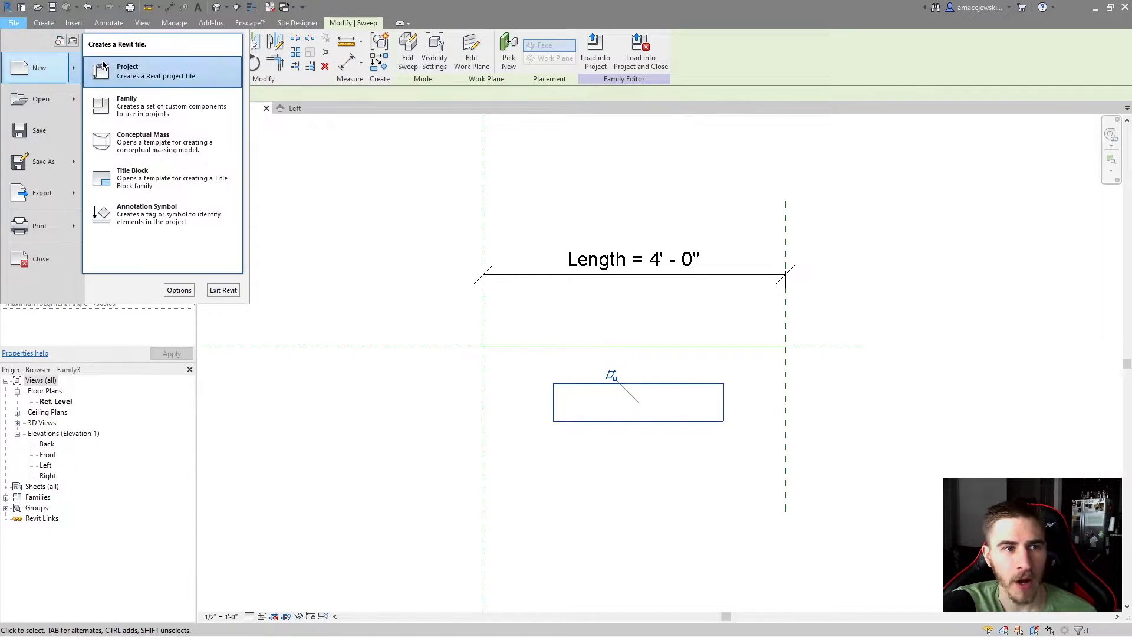
pyautogui.click(148, 75)
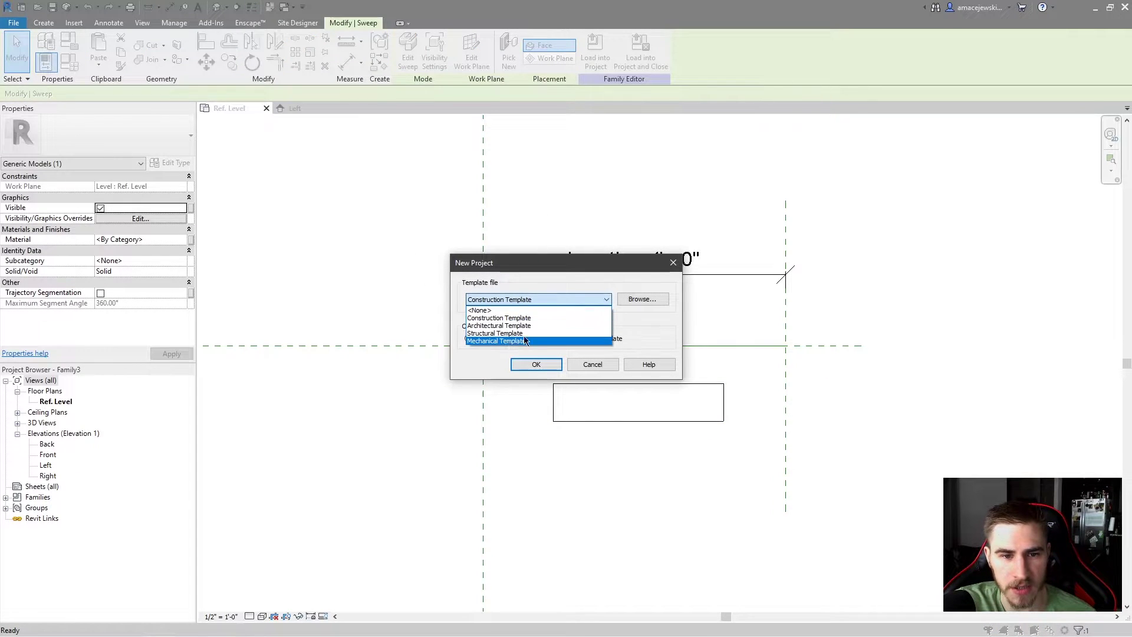
pyautogui.click(522, 336)
pyautogui.click(536, 364)
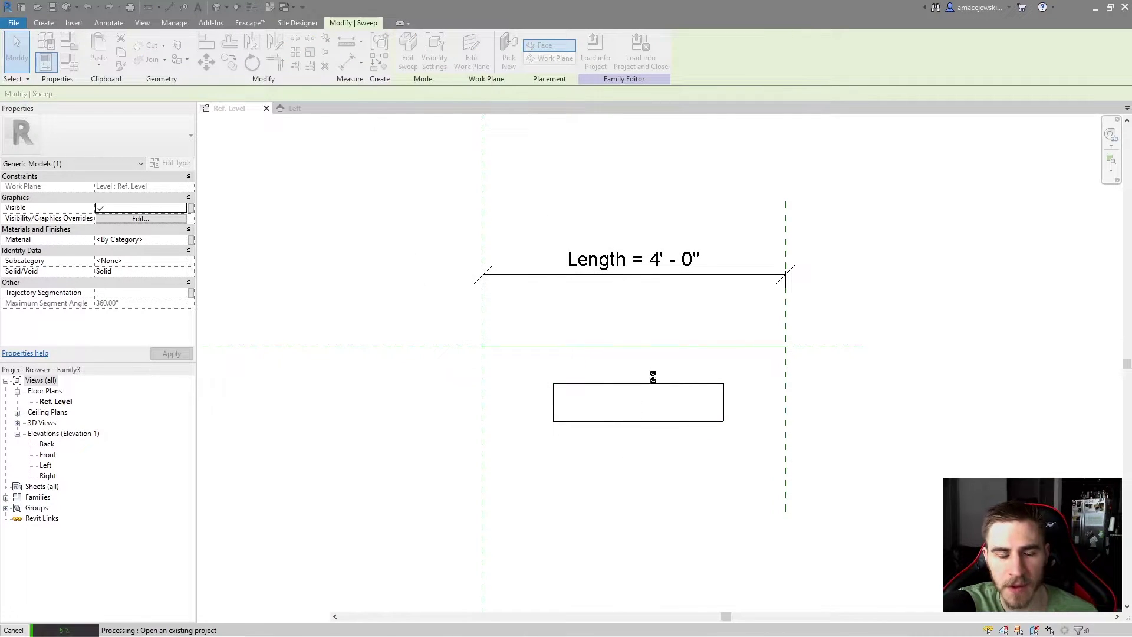
# Go back to the family's Ref. Level view and load the family into the new project
pyautogui.click(291, 108)
pyautogui.click(226, 109)
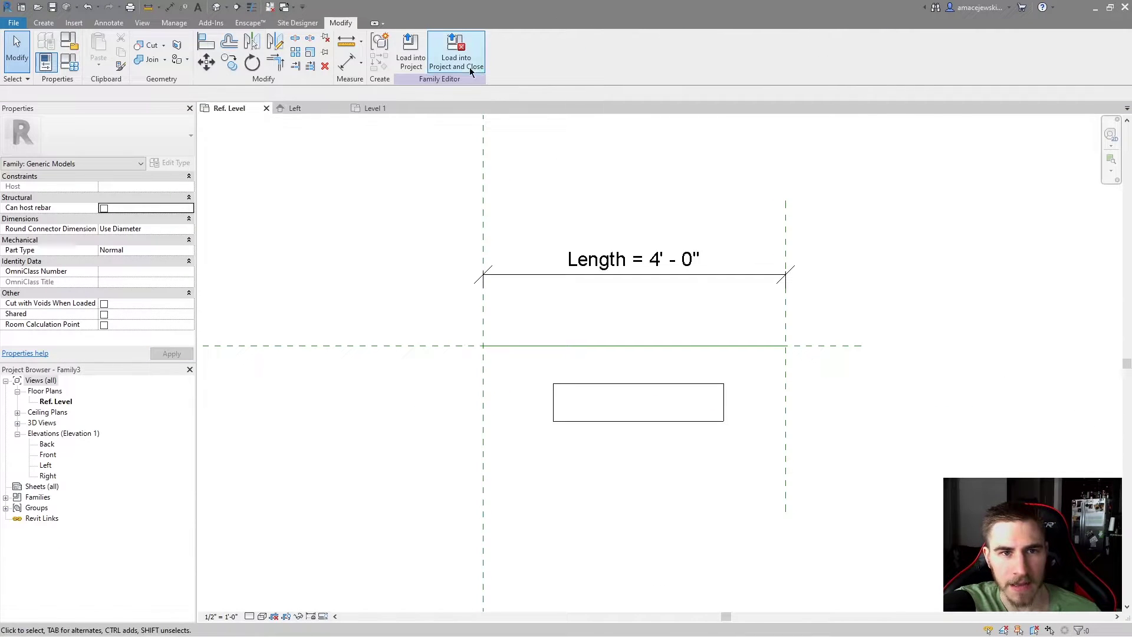
pyautogui.click(411, 56)
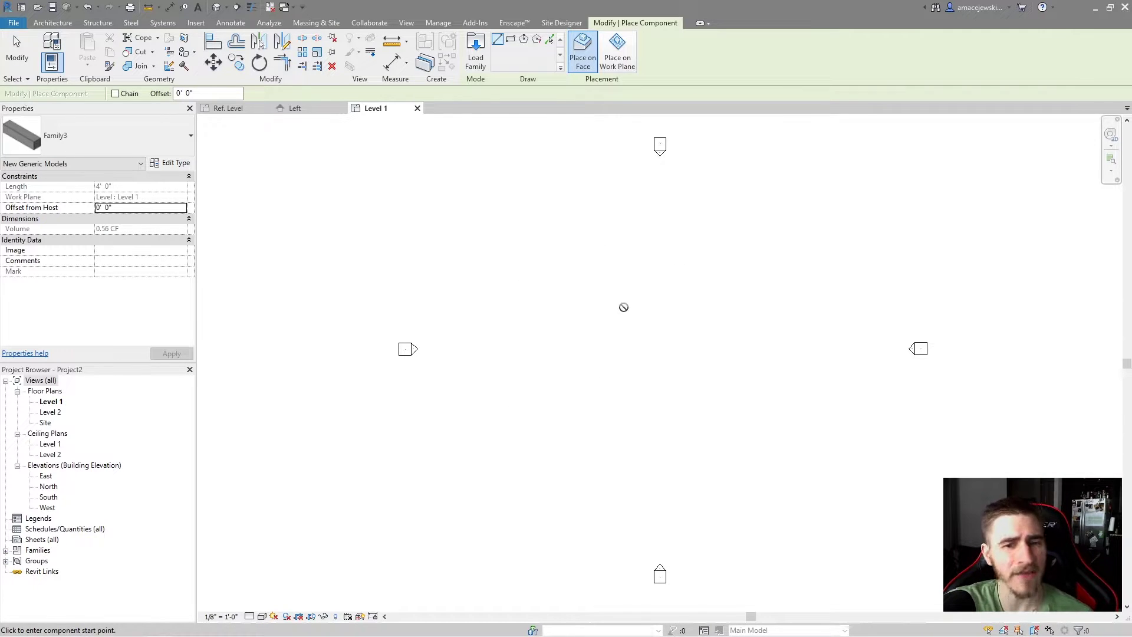
# Place the family on the Level 1 work plane along a horizontal line about 22' long, then select the placed instance
pyautogui.click(617, 52)
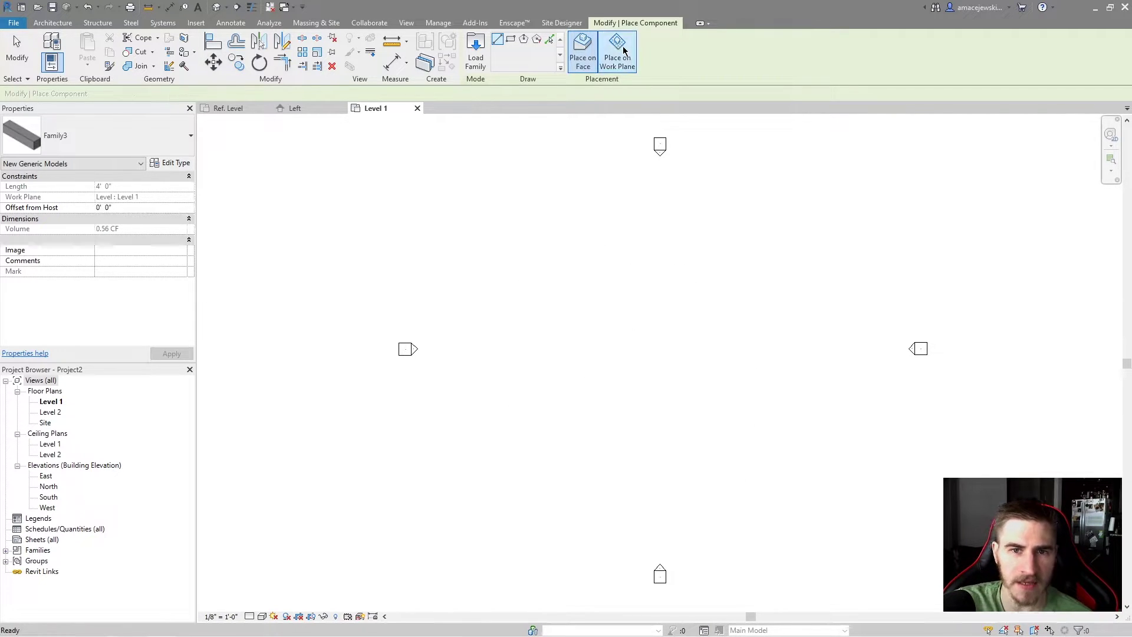
pyautogui.click(180, 94)
pyautogui.click(200, 111)
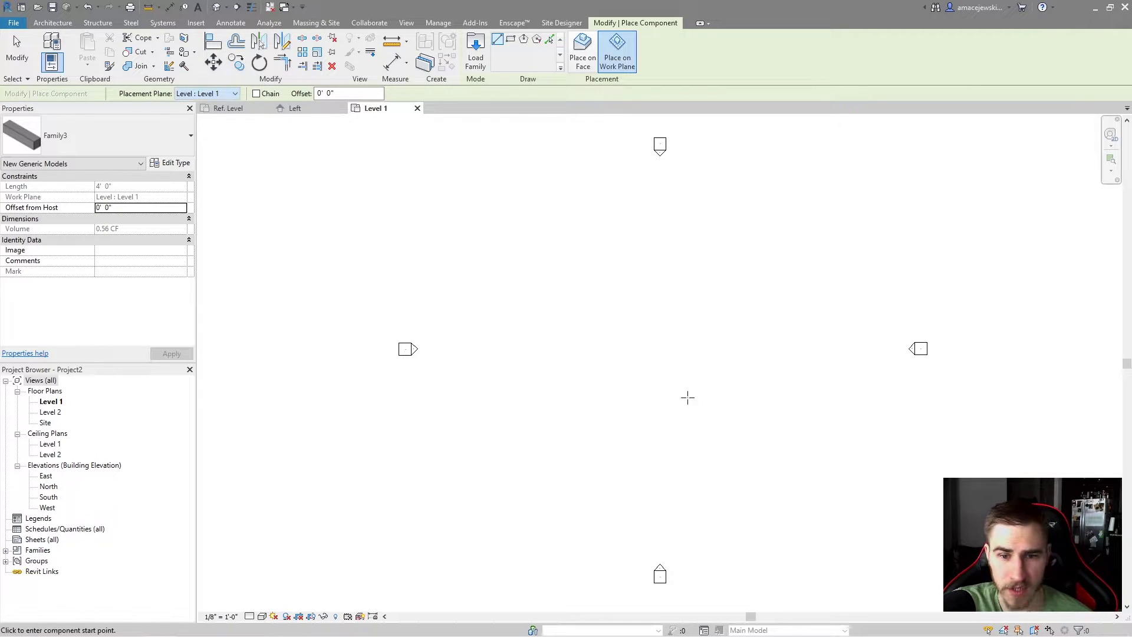
pyautogui.click(614, 354)
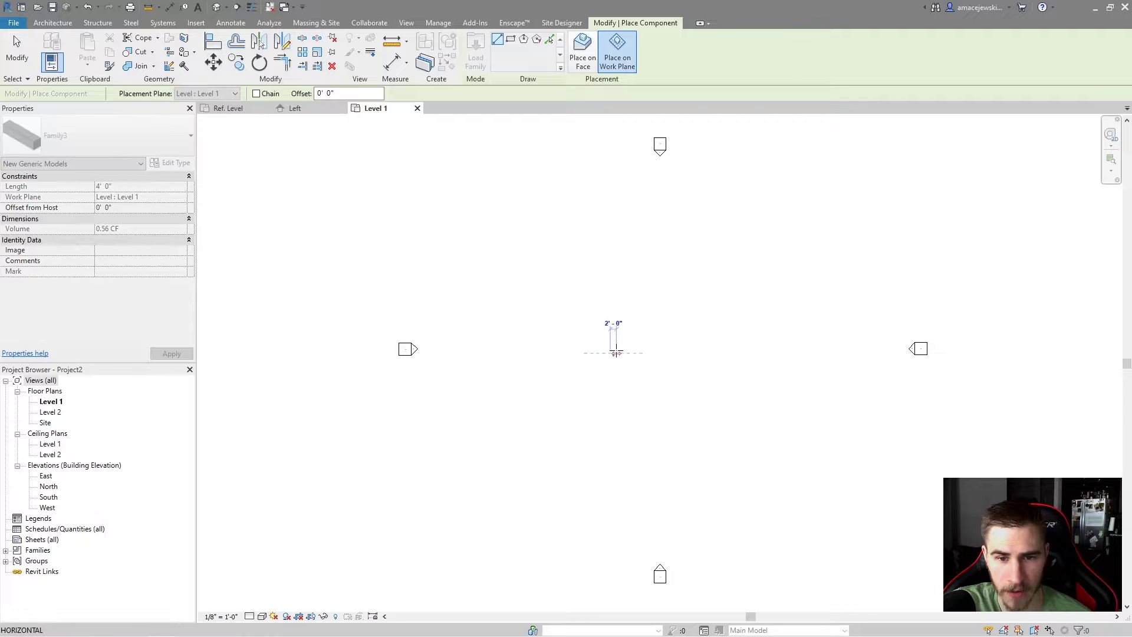
pyautogui.scroll(4, 648, 356)
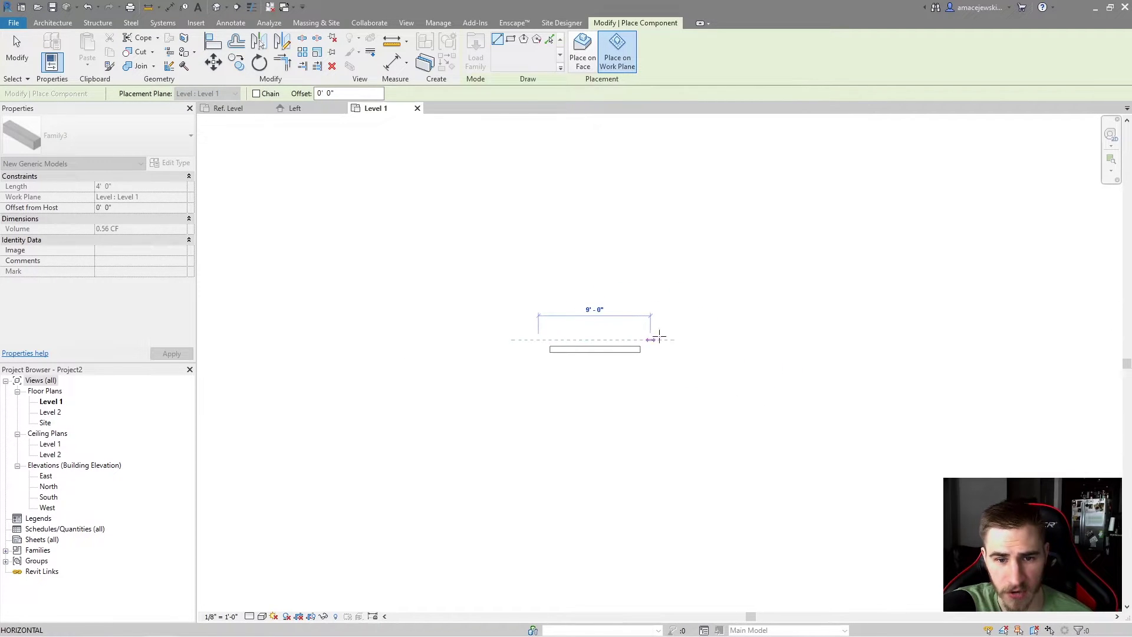
pyautogui.click(813, 340)
pyautogui.press('Escape')
pyautogui.press('Escape')
pyautogui.click(632, 348)
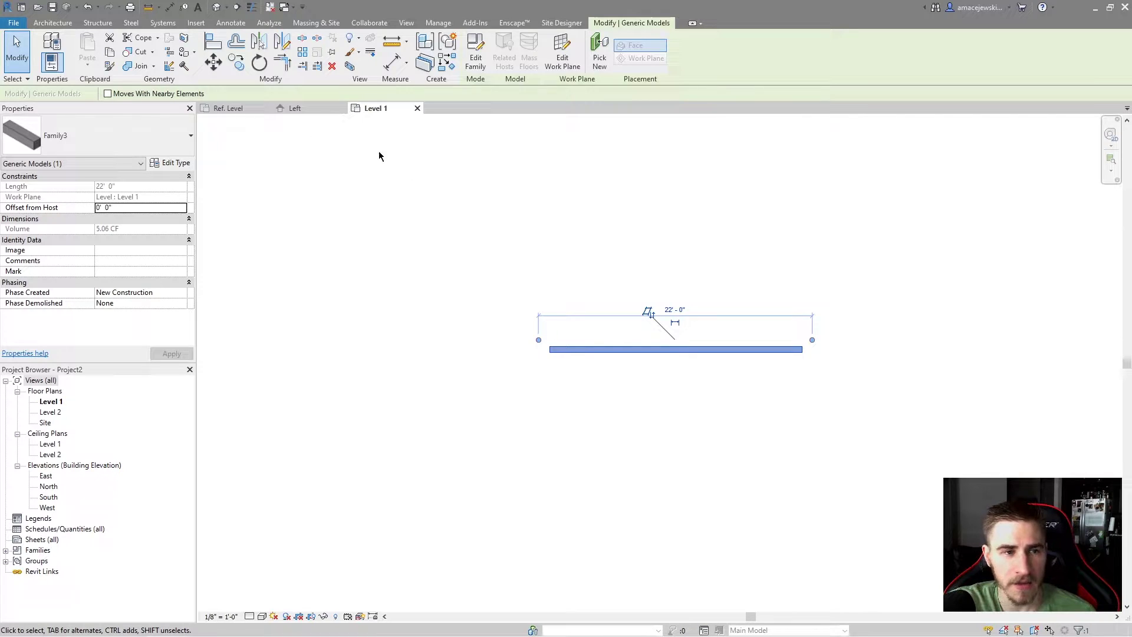
# In the family's Ref. Level view, shift the sweep around below the reference line and check the right-hand reference plane's constraints
pyautogui.click(292, 108)
pyautogui.click(232, 108)
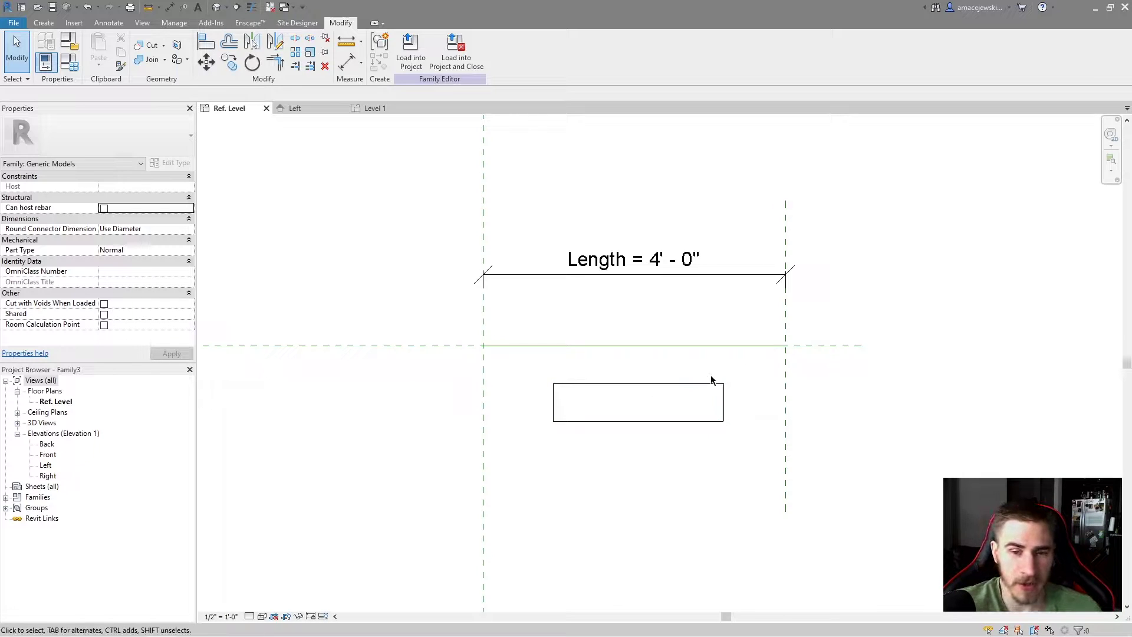
pyautogui.click(647, 384)
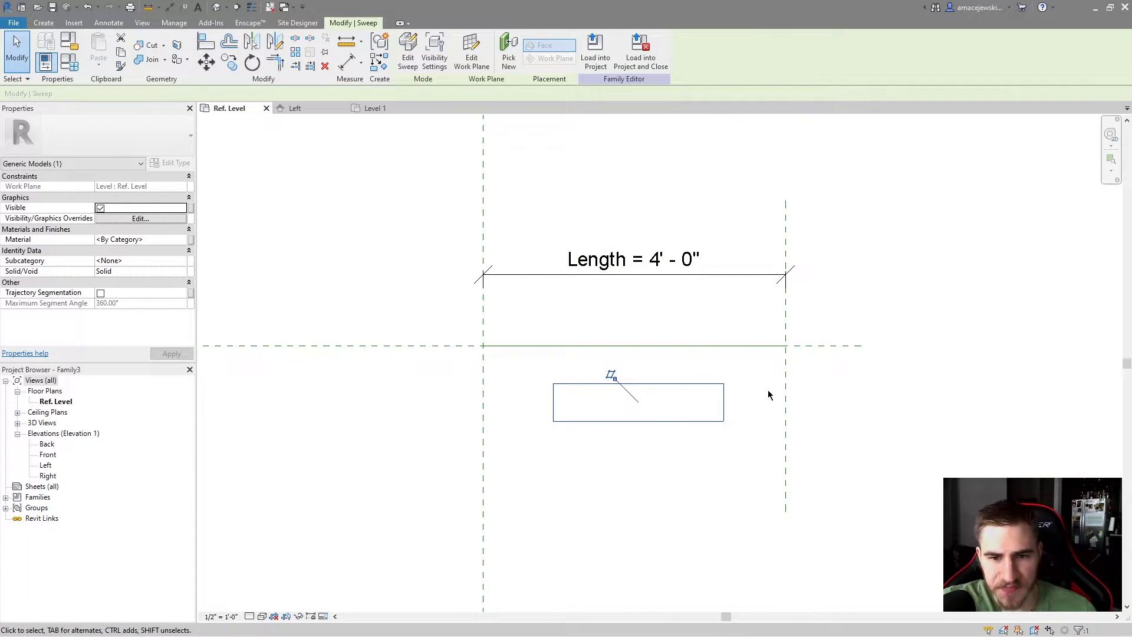
pyautogui.moveTo(677, 378)
pyautogui.mouseDown()
pyautogui.moveTo(649, 418)
pyautogui.moveTo(681, 381)
pyautogui.moveTo(667, 366)
pyautogui.mouseUp()
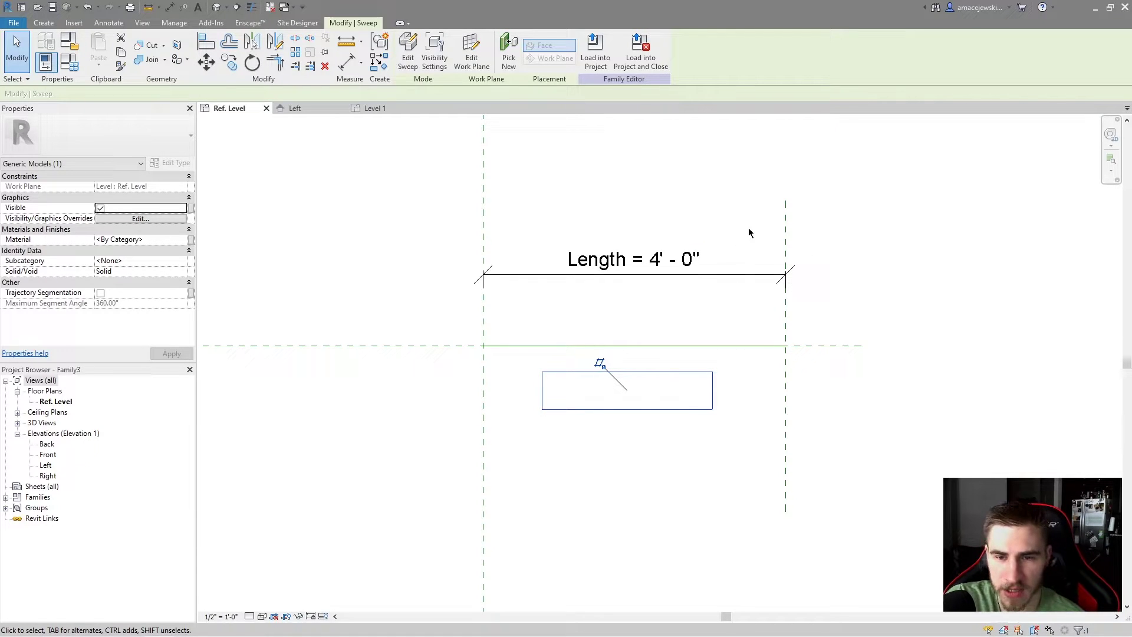
pyautogui.moveTo(682, 404); pyautogui.dragTo(690, 403)
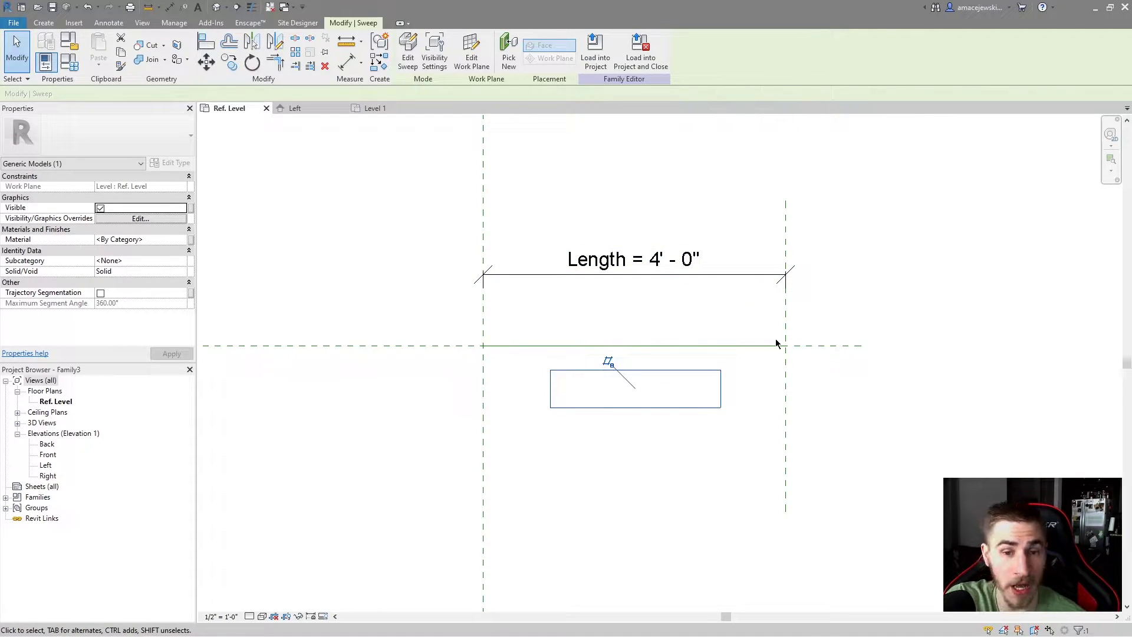
pyautogui.click(786, 228)
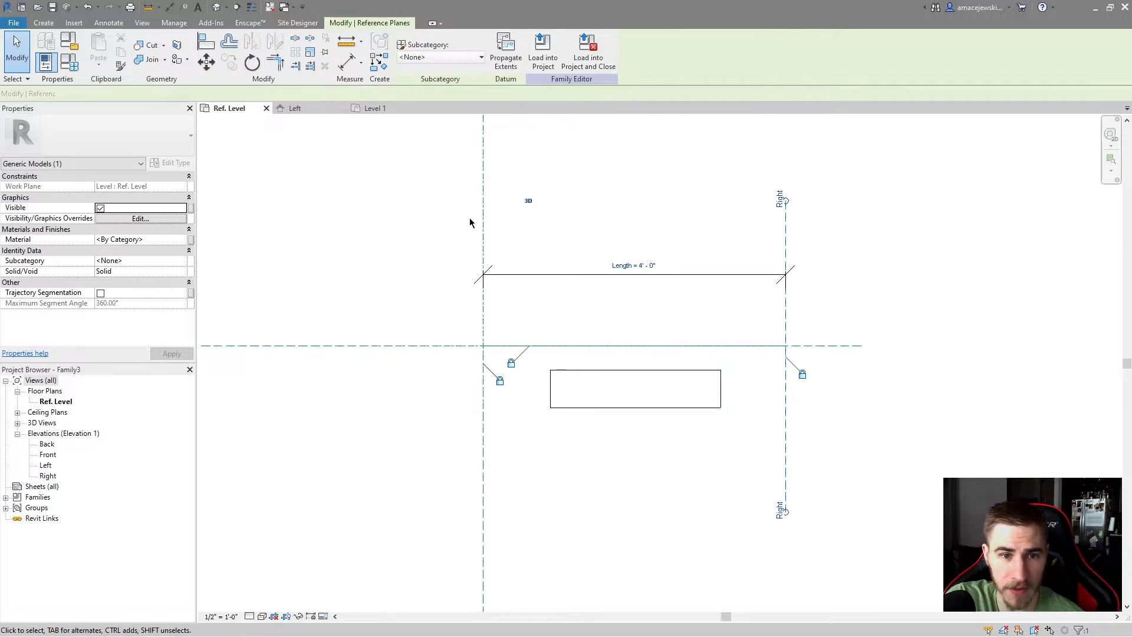
pyautogui.click(538, 220)
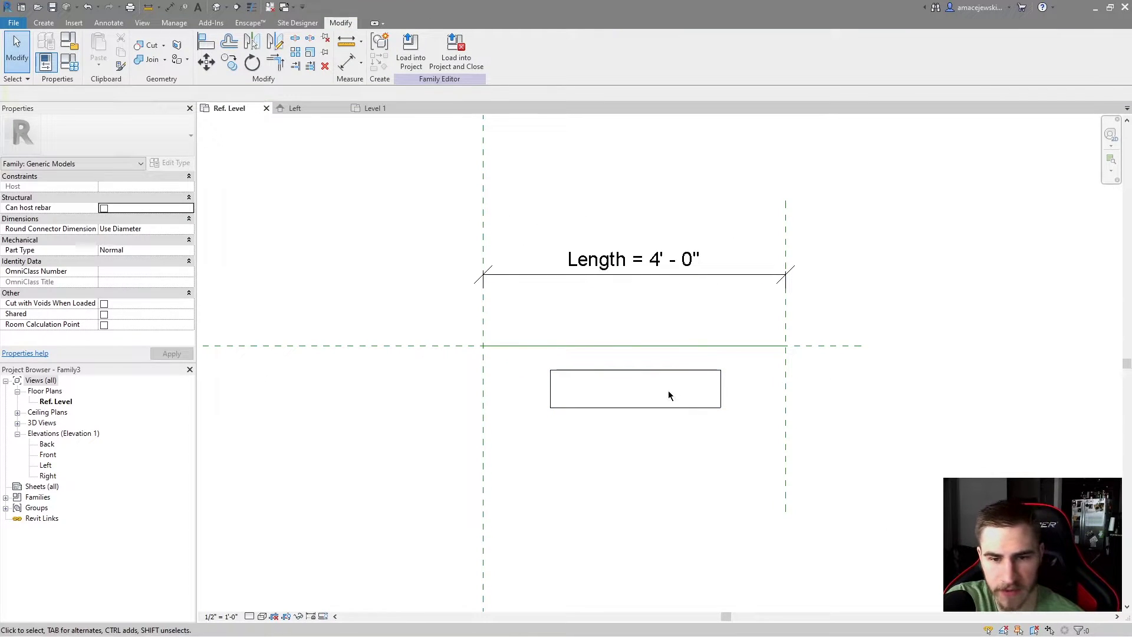
pyautogui.moveTo(640, 407); pyautogui.dragTo(629, 420)
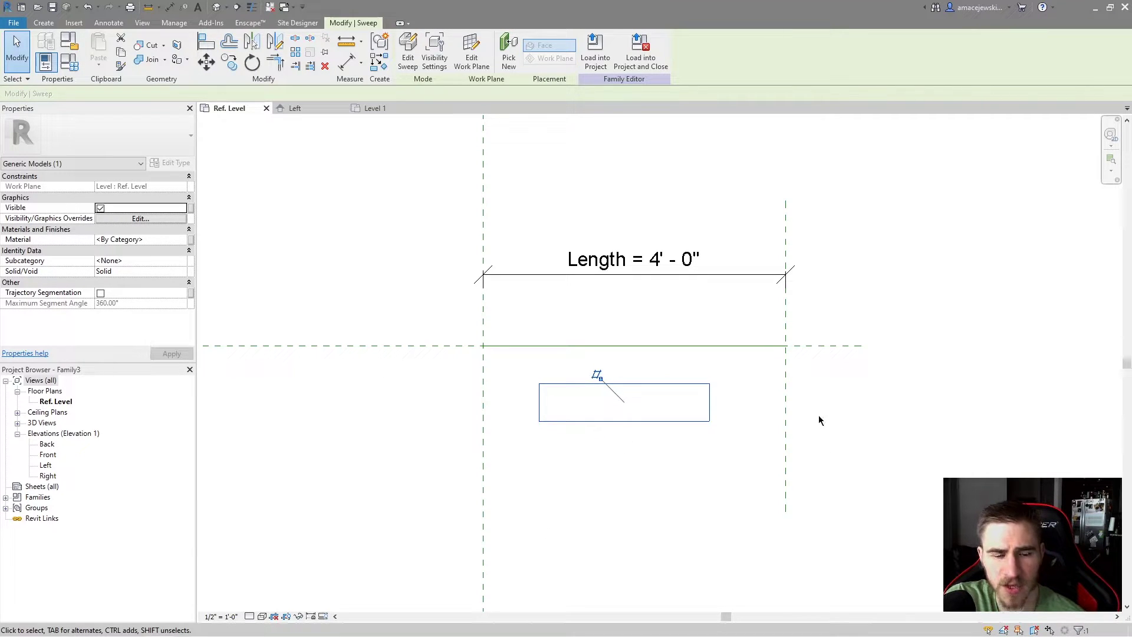
# Edit the sweep's path sketch and align the path line's right end to the right-hand reference plane, locking the alignment
pyautogui.click(407, 52)
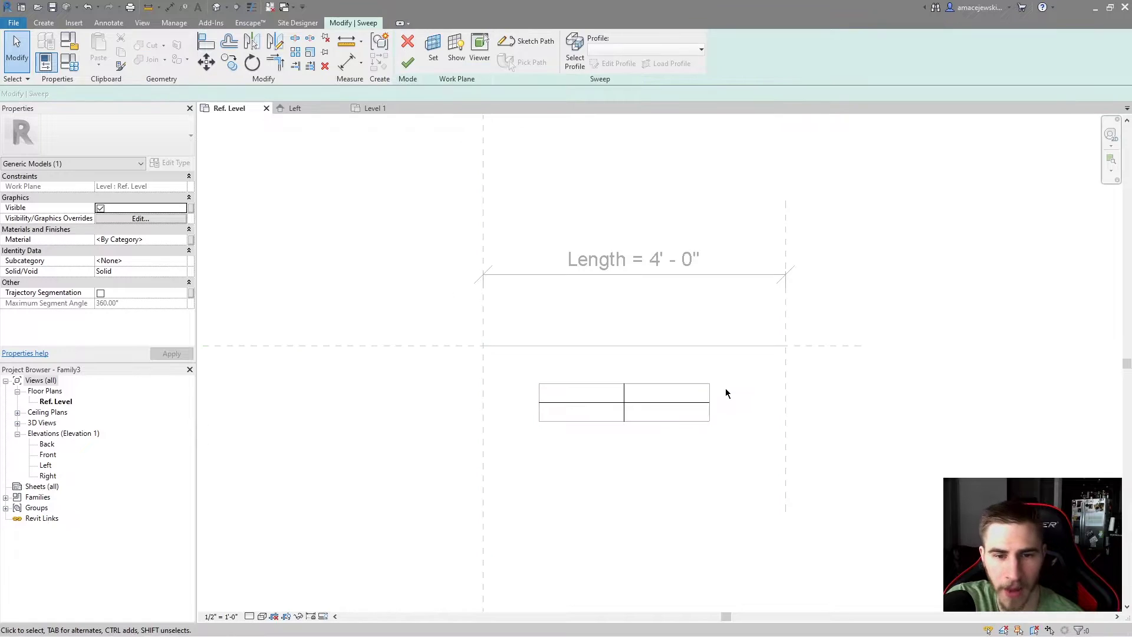
pyautogui.click(687, 403)
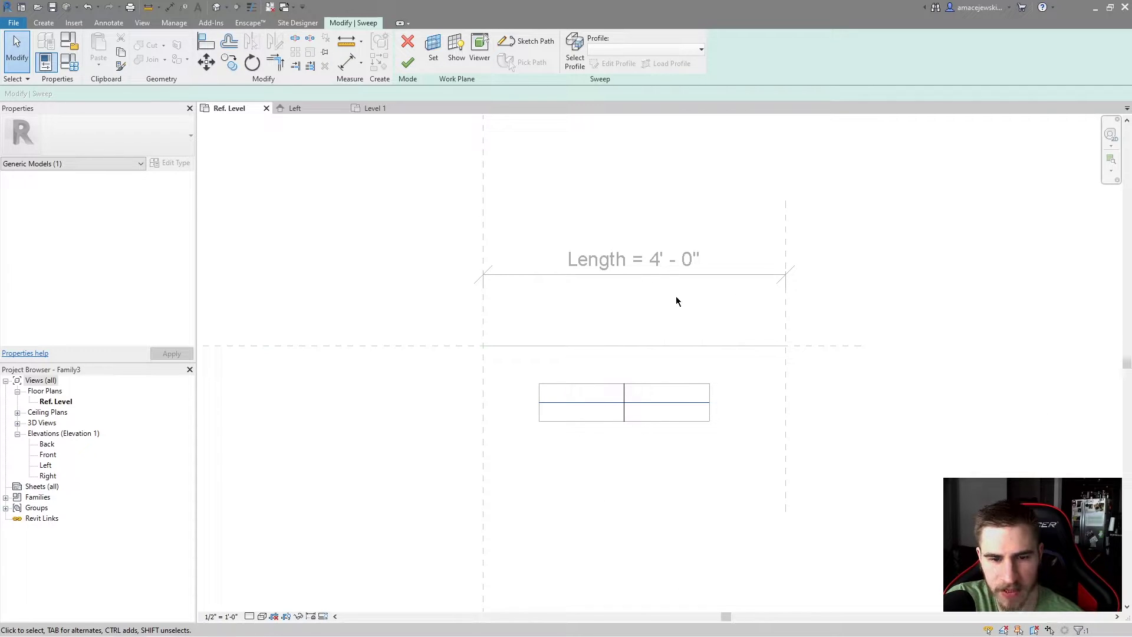
pyautogui.doubleClick(651, 404)
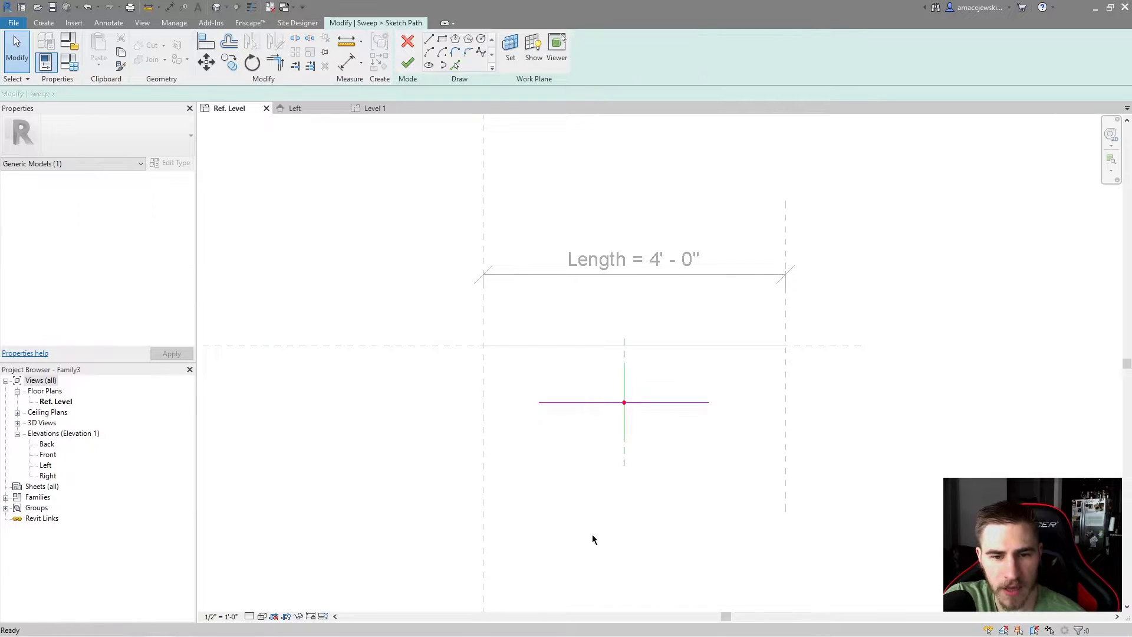
pyautogui.click(642, 406)
pyautogui.click(623, 468)
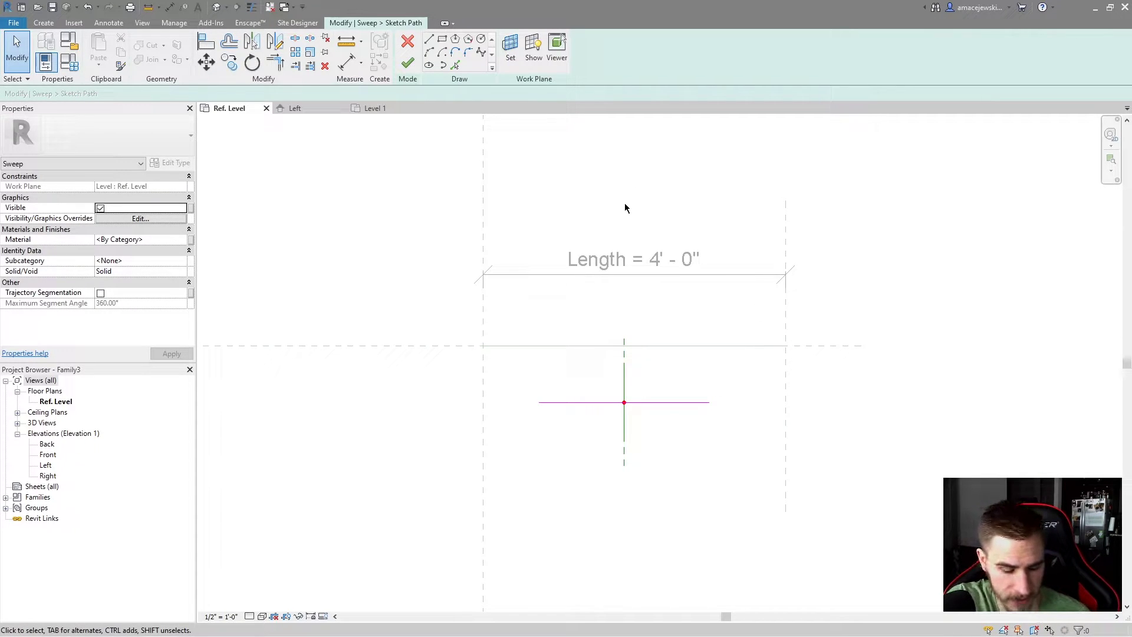
pyautogui.press('a')
pyautogui.press('l')
pyautogui.click(785, 225)
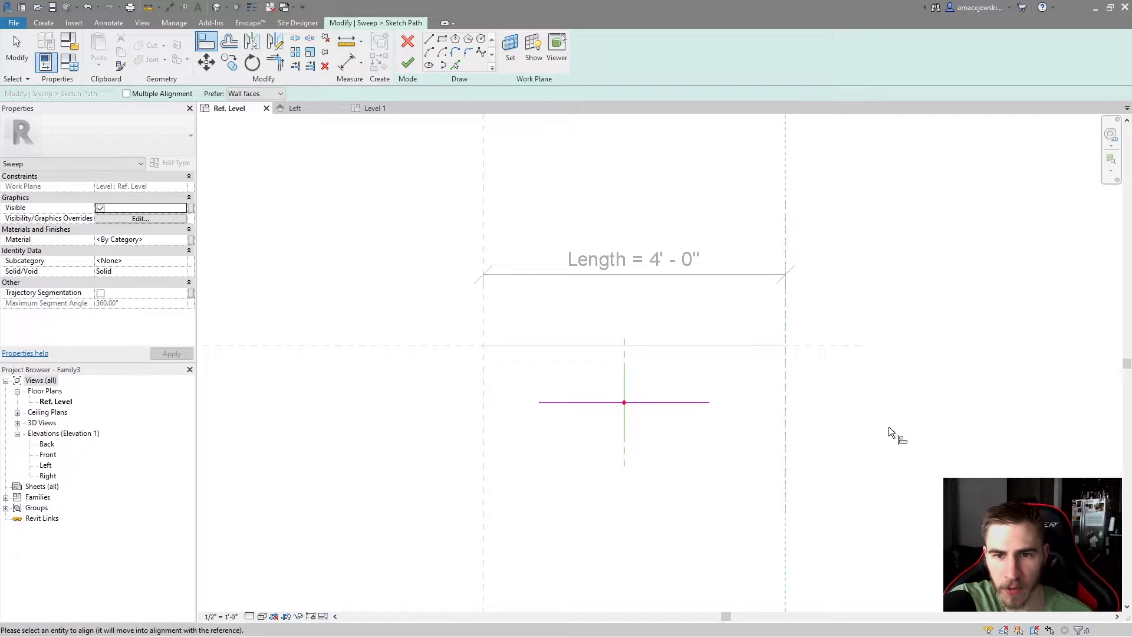
pyautogui.click(710, 402)
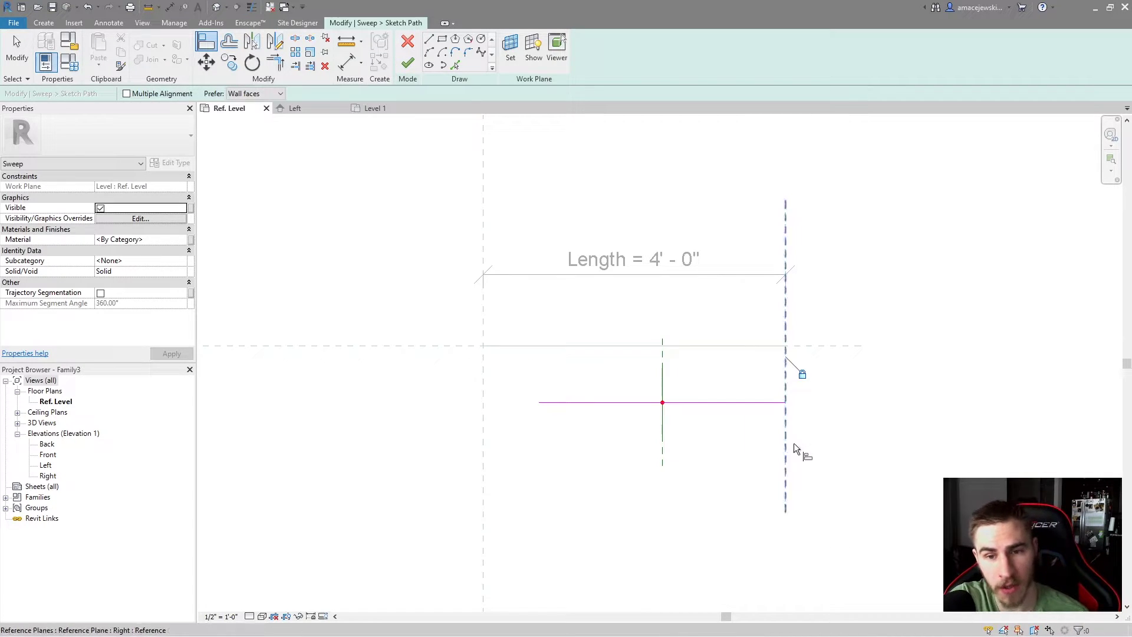
# Align and lock the path's left end to the left-hand reference plane, and finish the path and sweep edits
pyautogui.click(483, 515)
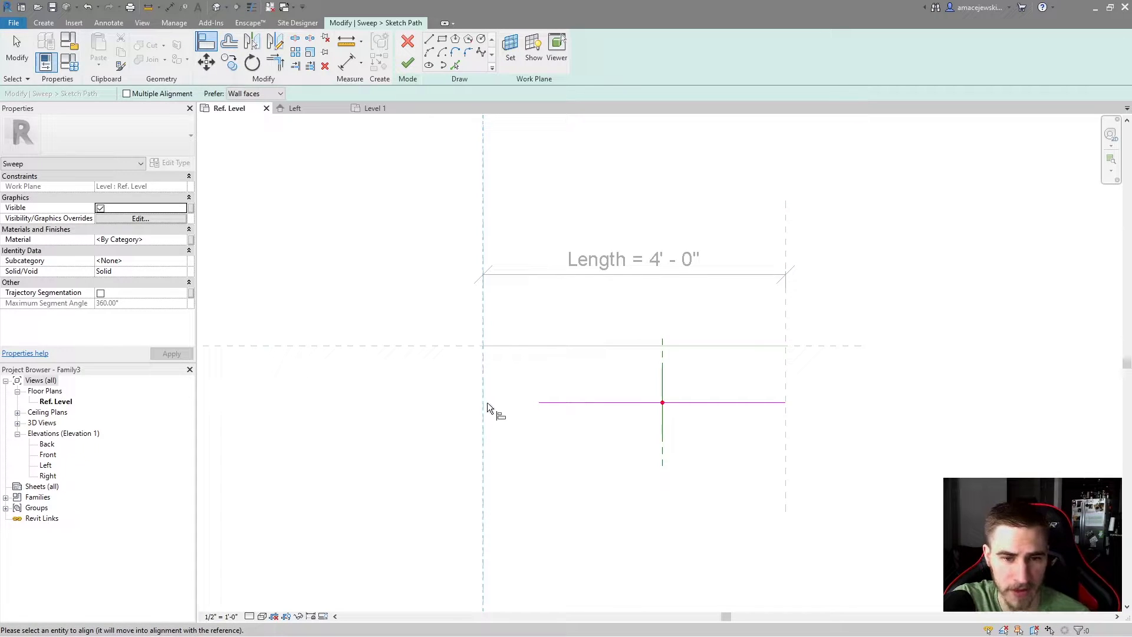
pyautogui.click(541, 403)
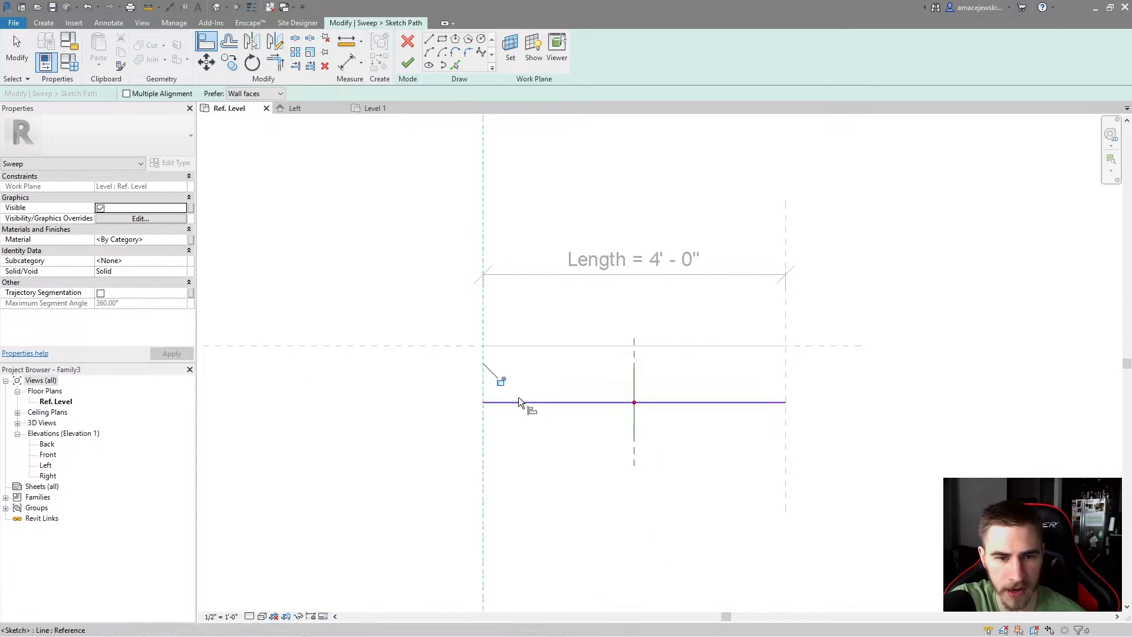
pyautogui.click(501, 382)
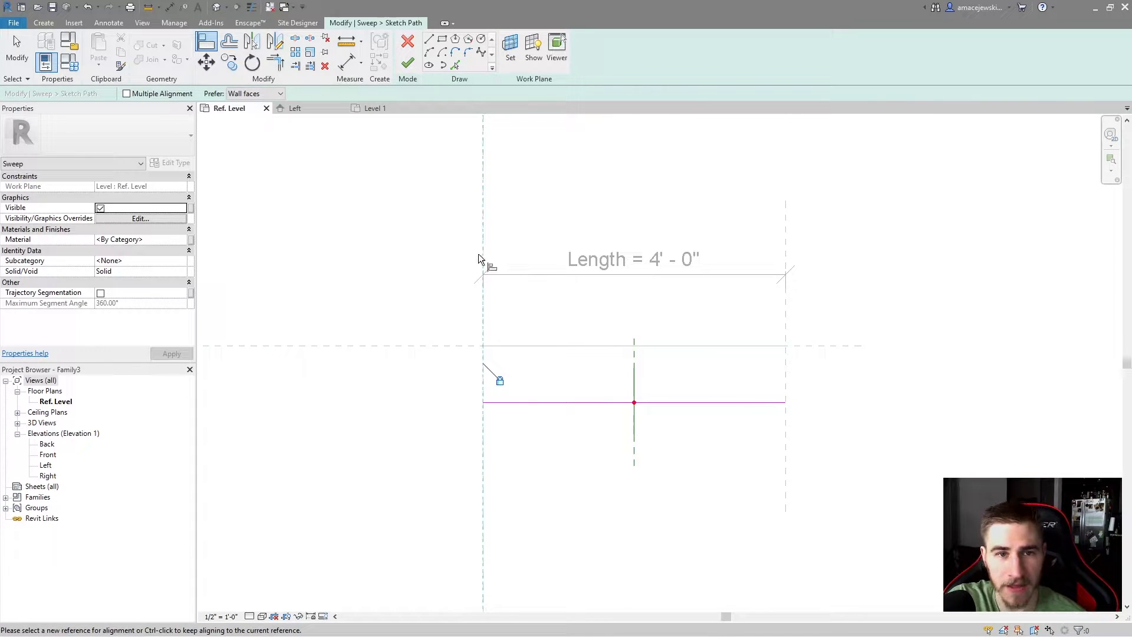
pyautogui.click(408, 63)
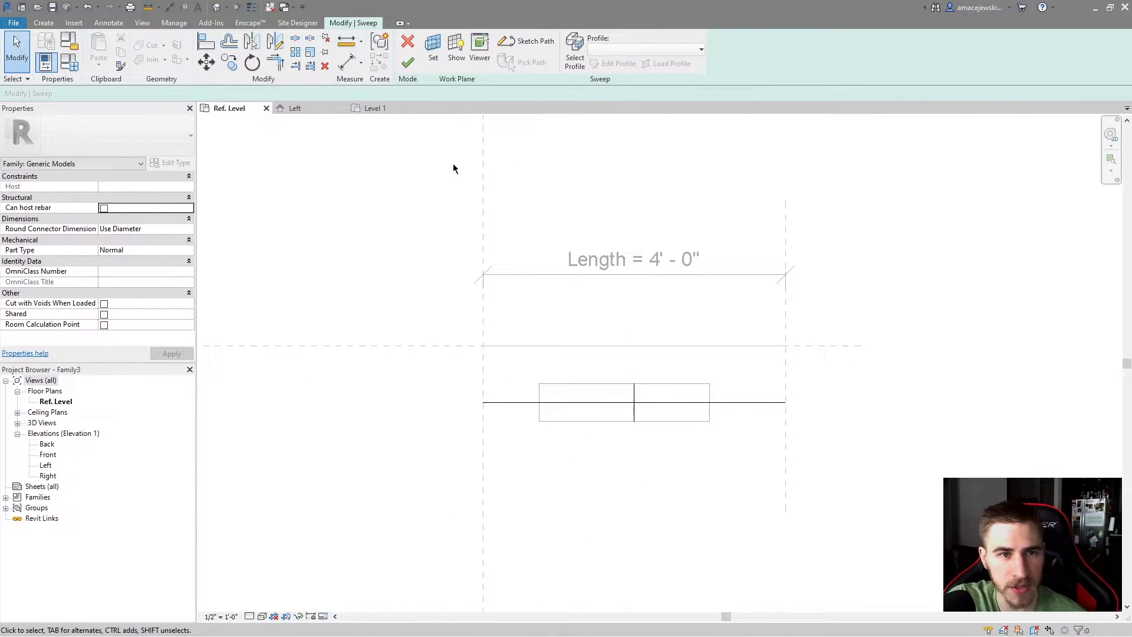
pyautogui.click(407, 62)
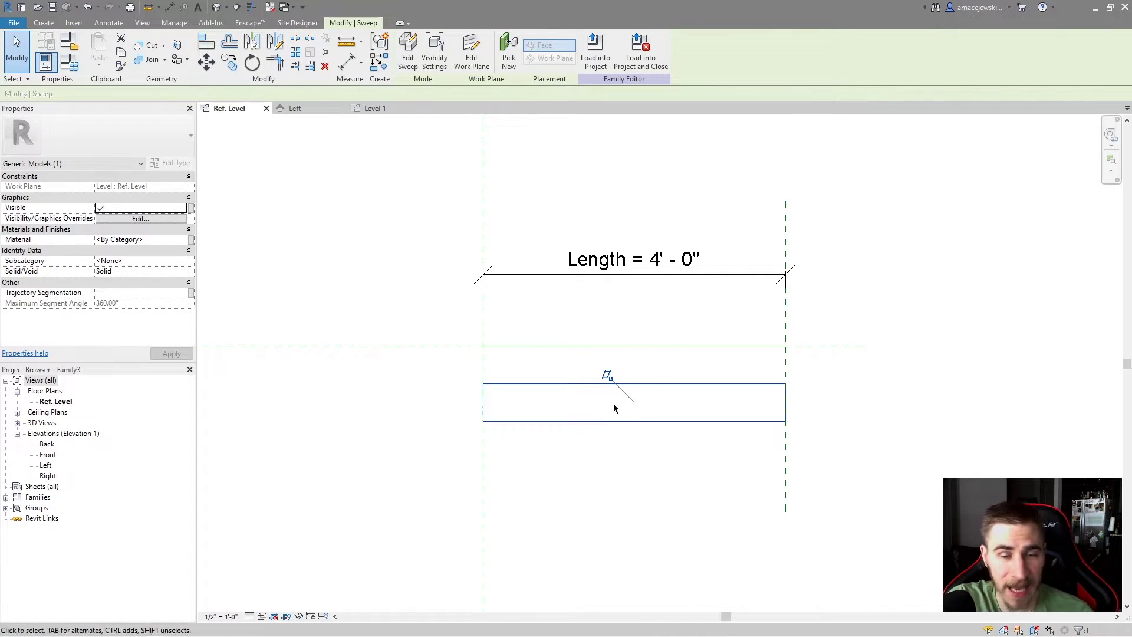
# Set the Length parameter dimension between the vertical reference planes to 3'
pyautogui.click(660, 258)
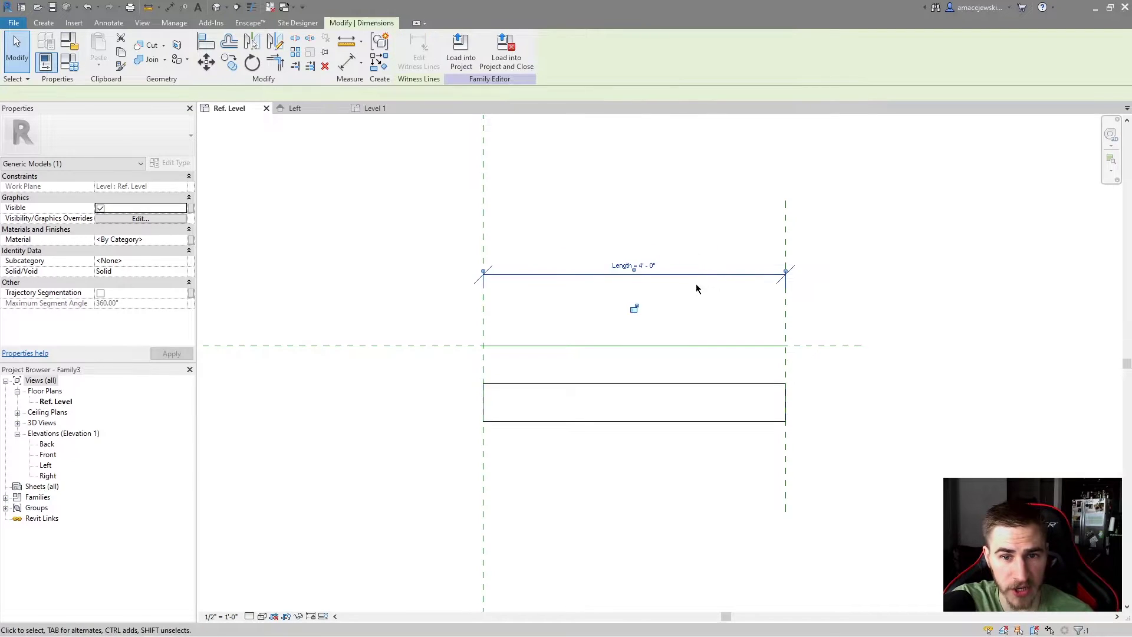
pyautogui.click(652, 260)
pyautogui.write('3')
pyautogui.press('Return')
pyautogui.click(862, 459)
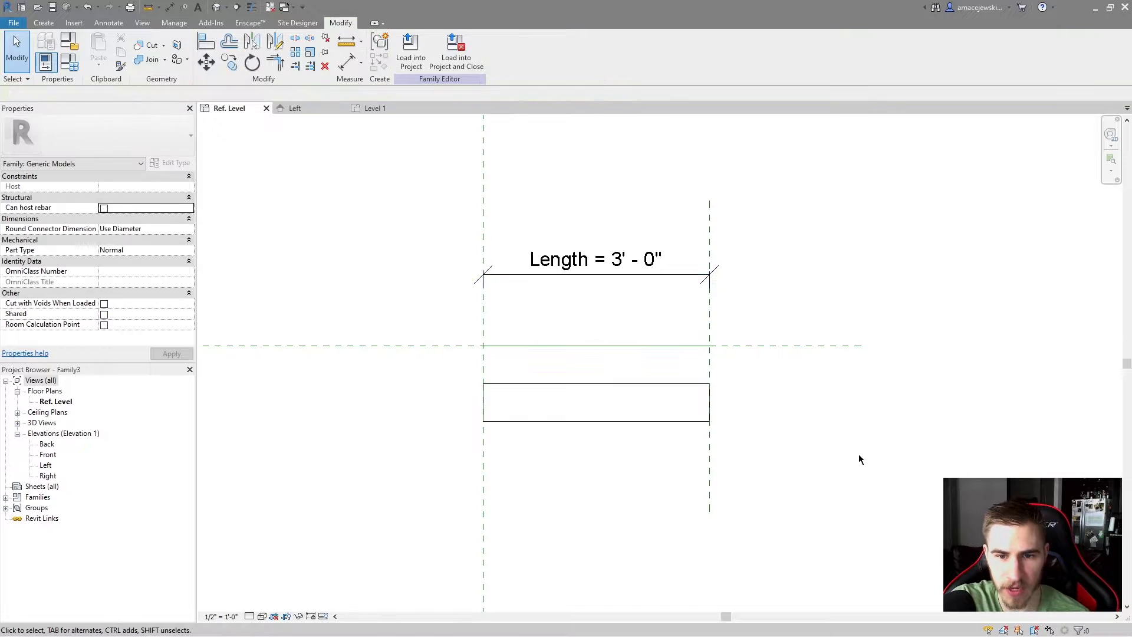
pyautogui.click(709, 206)
pyautogui.click(829, 207)
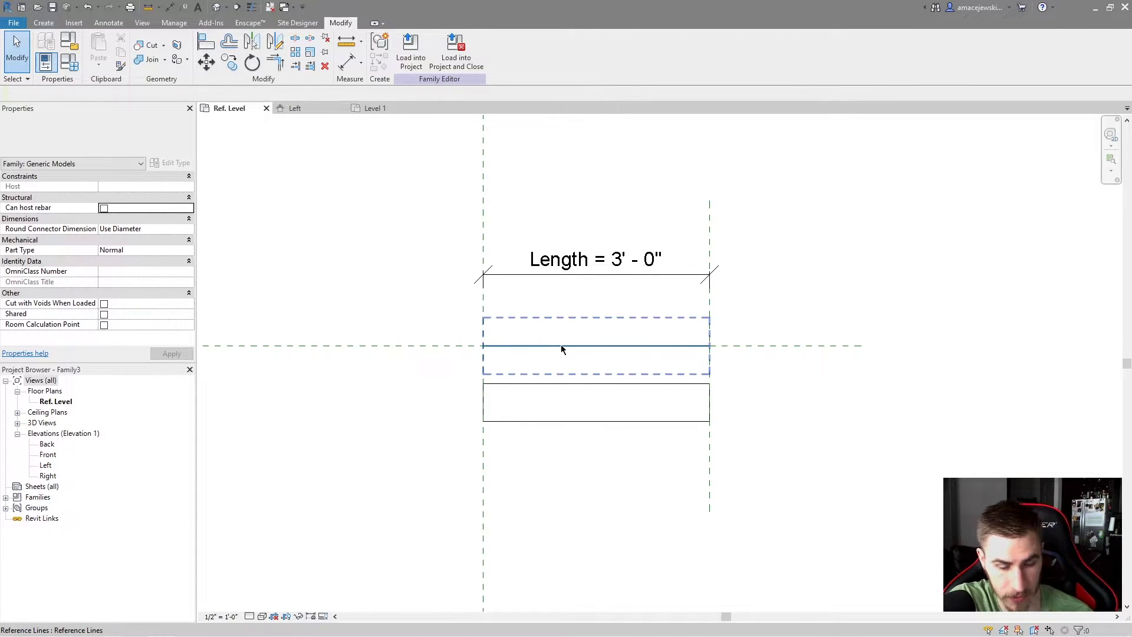
# Align the sweep's lower edge to the horizontal reference line and lock the alignment
pyautogui.press('a')
pyautogui.press('l')
pyautogui.click(610, 346)
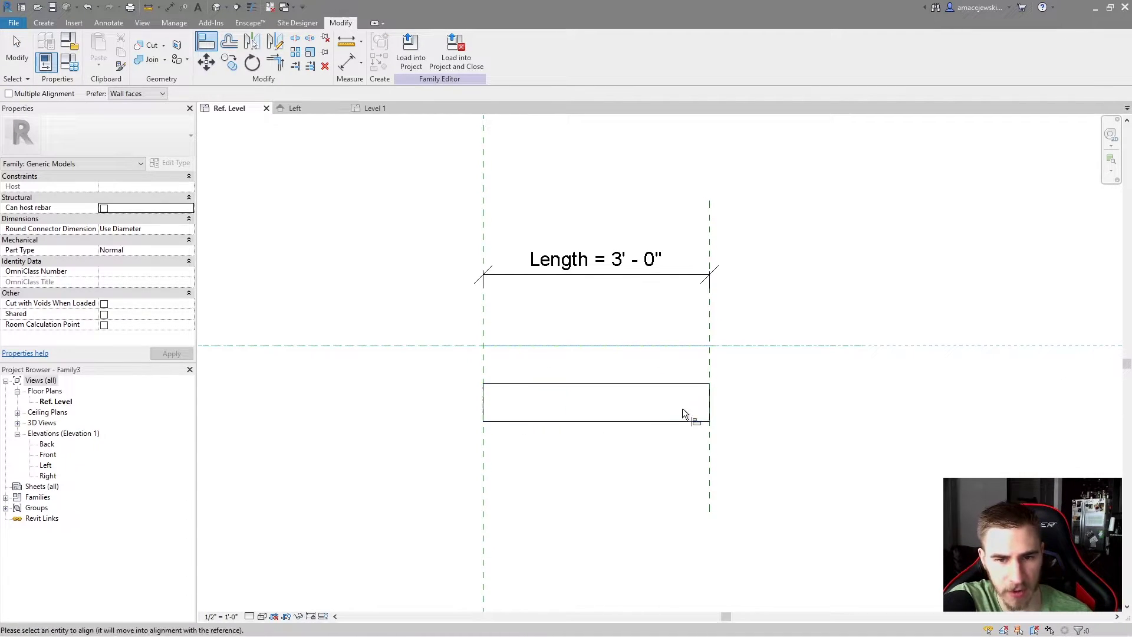
pyautogui.click(651, 421)
pyautogui.click(578, 364)
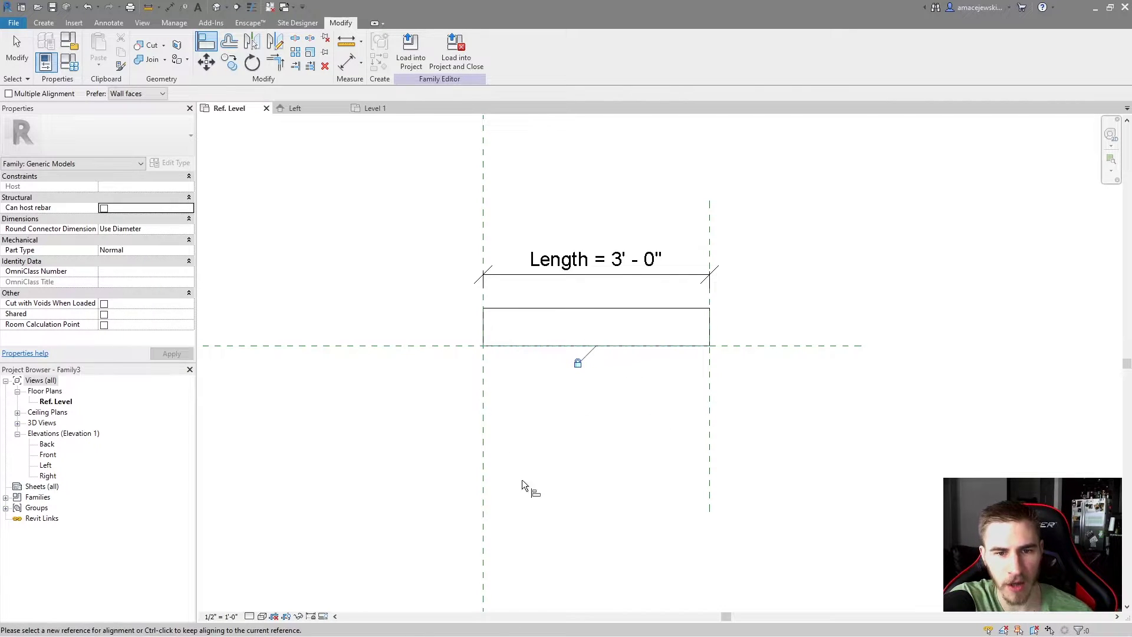
pyautogui.press('Escape')
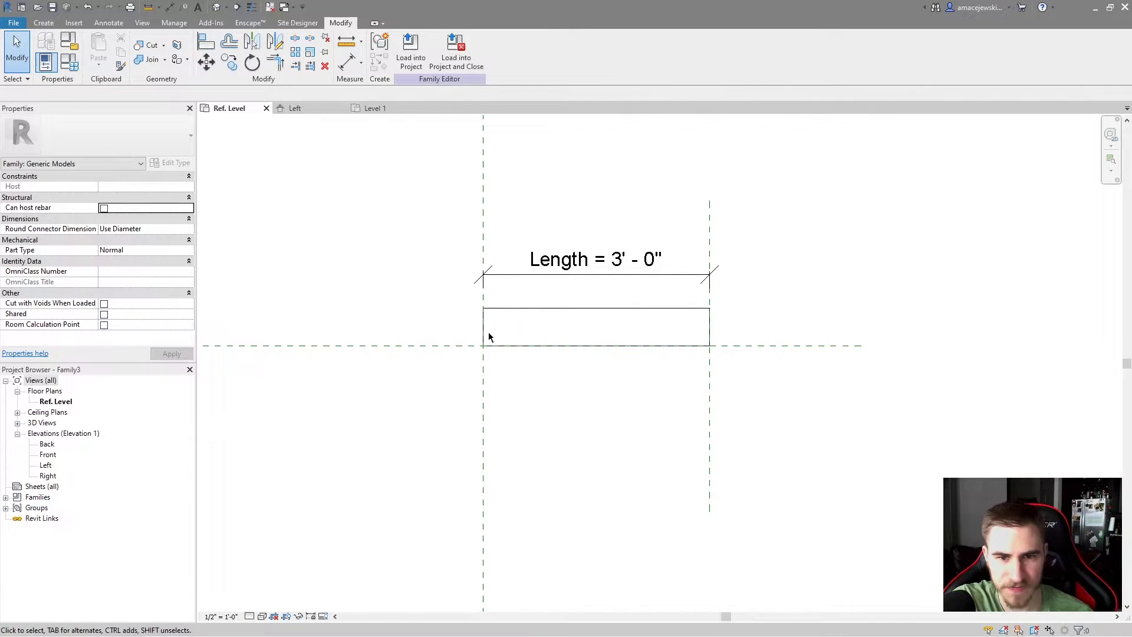
# Load the updated family into the project, overwriting the existing version, and select the placed instance
pyautogui.click(407, 66)
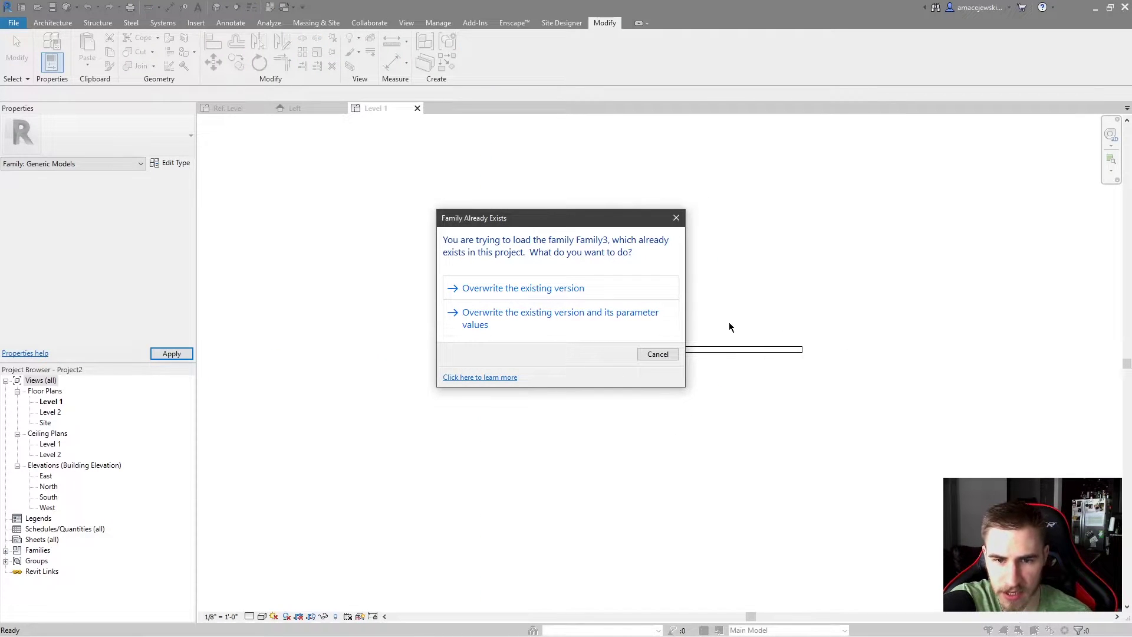
pyautogui.click(562, 289)
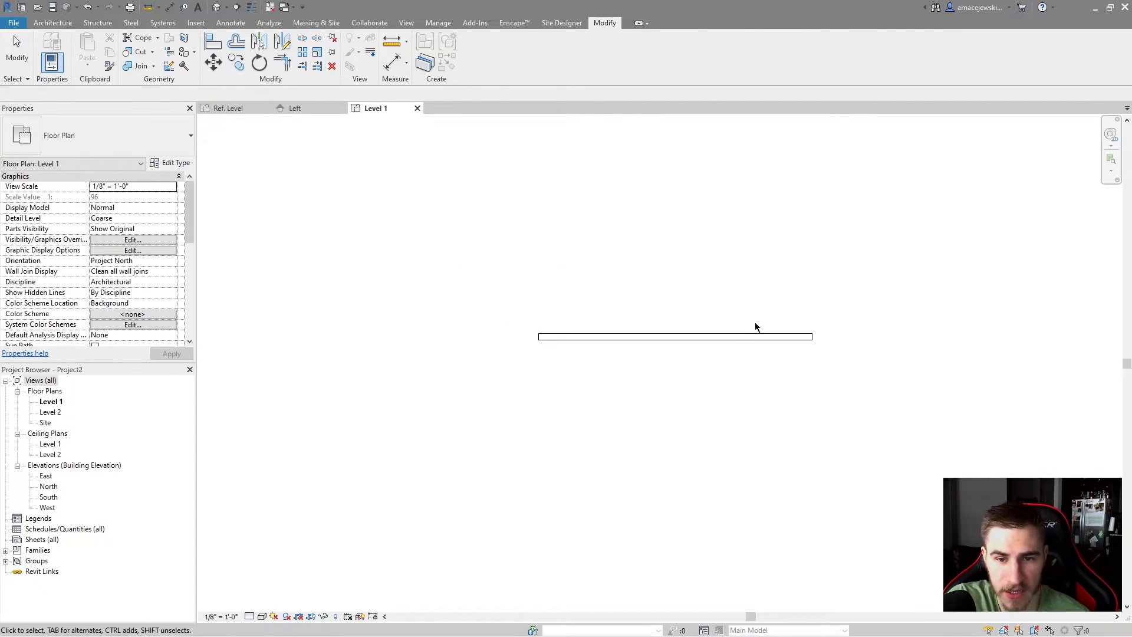
pyautogui.click(606, 342)
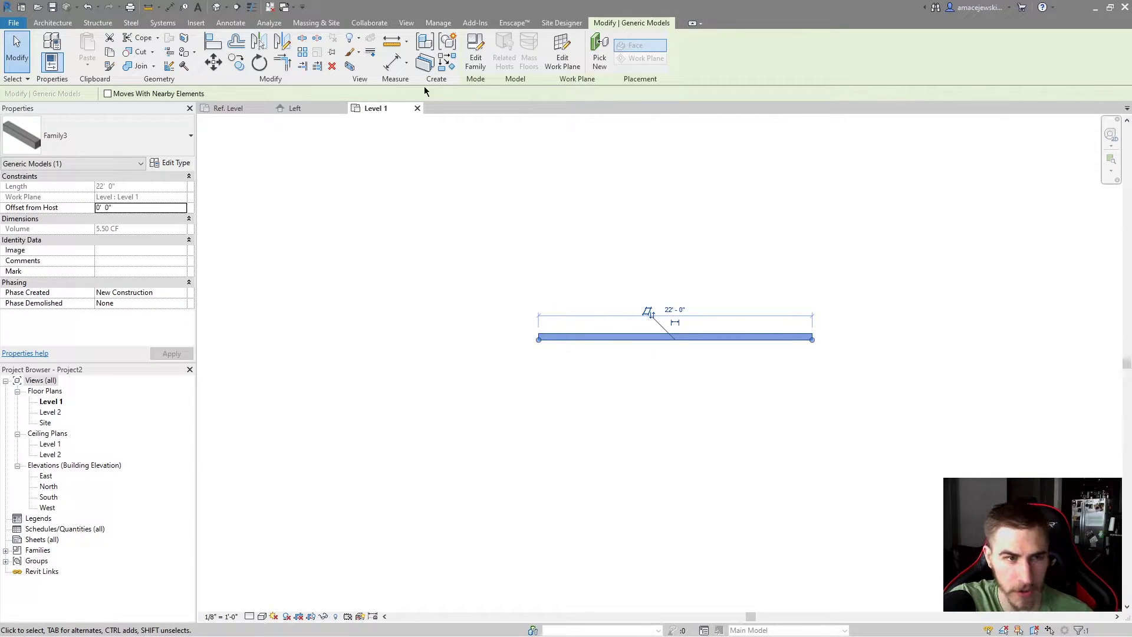
# Place two more family instances on Level 1: a vertical one about 16' long crossing the horizontal one, and a diagonal one beyond its right end
pyautogui.press('c')
pyautogui.press('s')
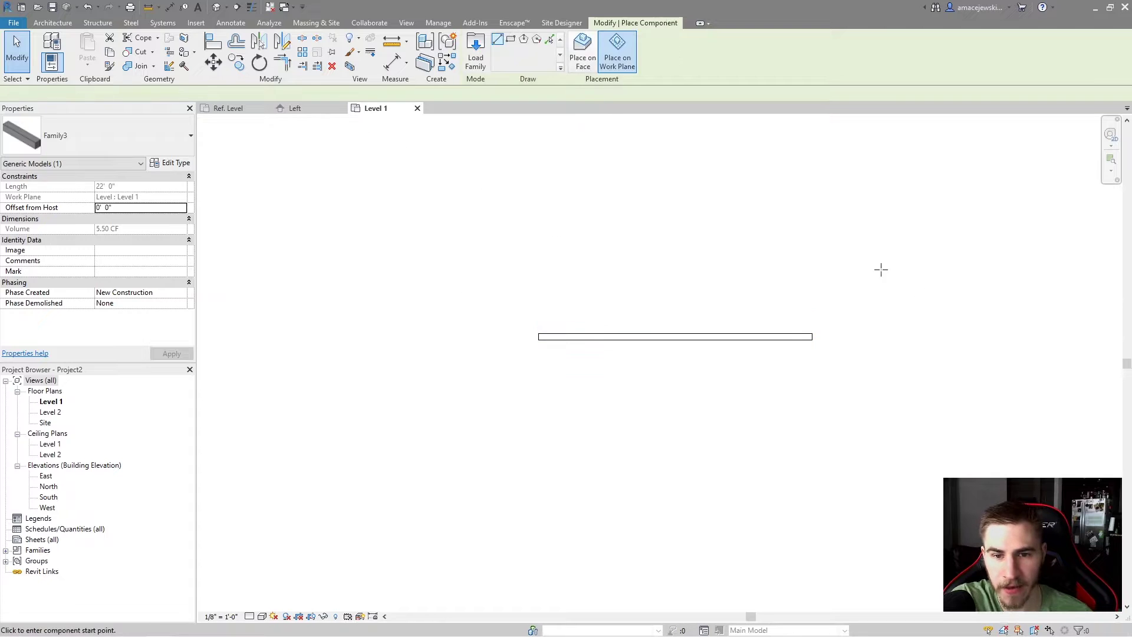
pyautogui.click(704, 244)
pyautogui.click(703, 442)
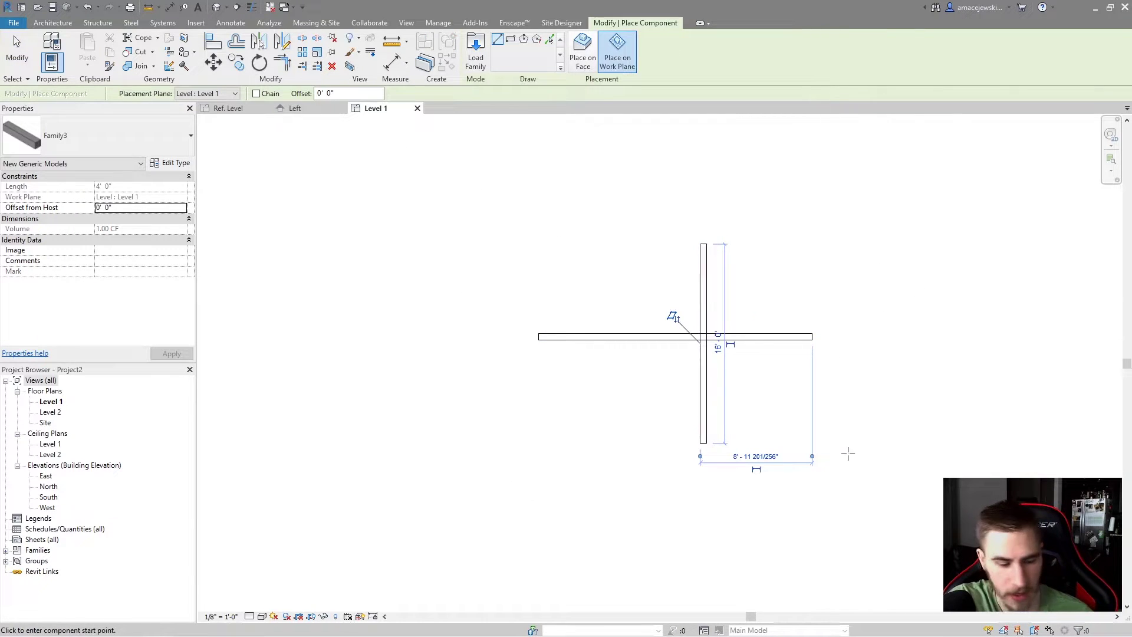
pyautogui.click(863, 294)
pyautogui.click(933, 200)
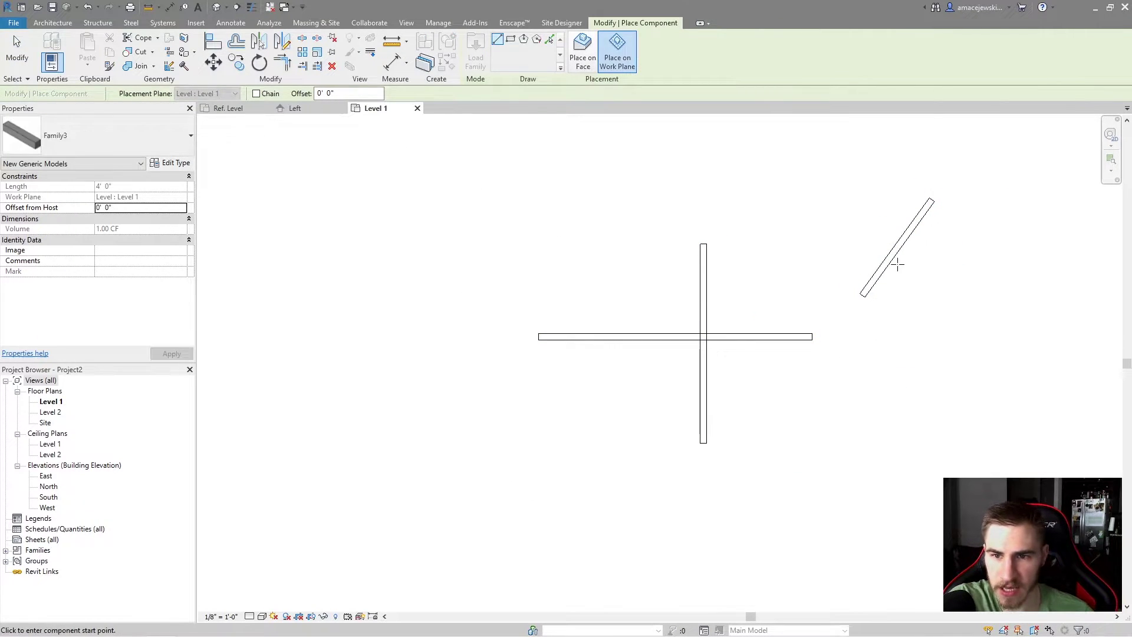
pyautogui.press('Escape')
pyautogui.press('Escape')
# Trim/extend the diagonal and horizontal instances to meet at a corner
pyautogui.press('t')
pyautogui.press('r')
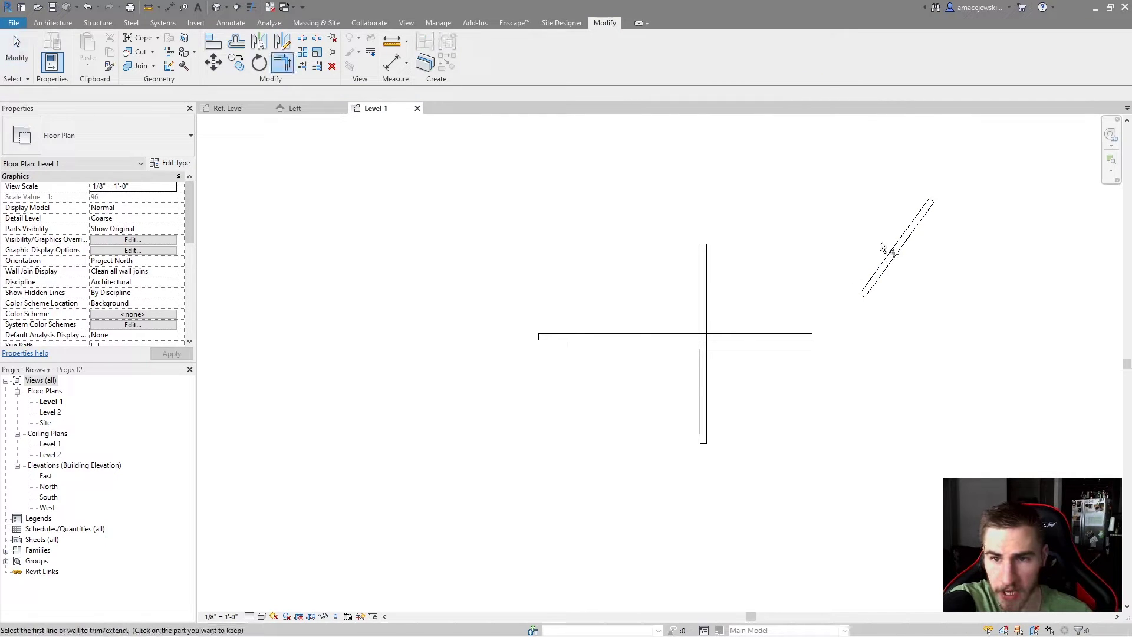
pyautogui.click(901, 243)
pyautogui.click(790, 337)
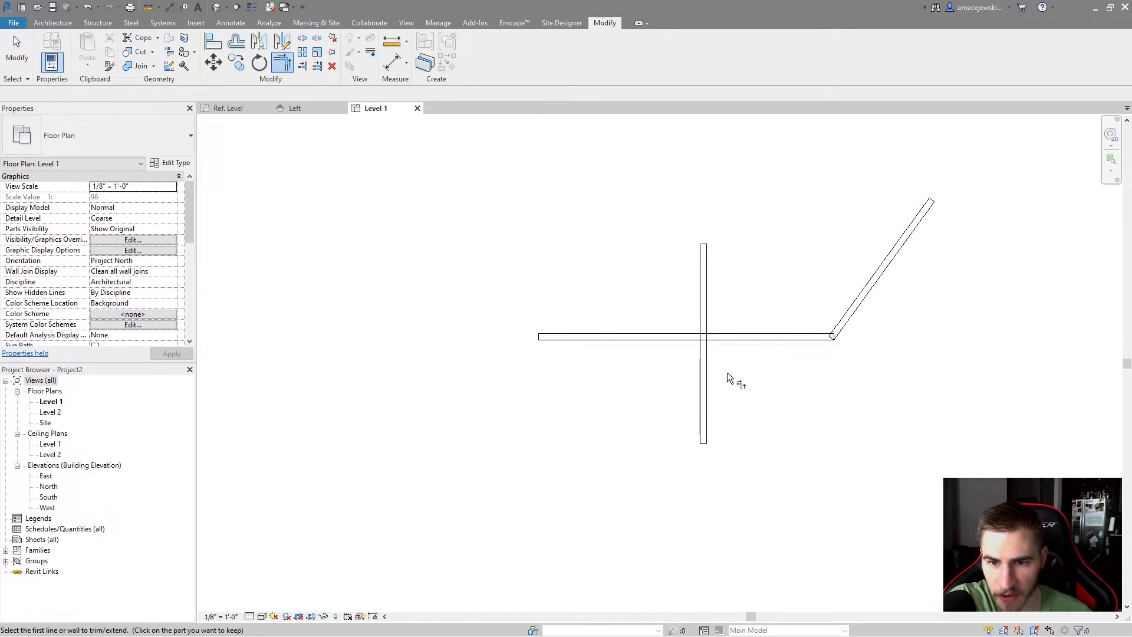
pyautogui.scroll(2, 805, 335)
pyautogui.press('Escape')
pyautogui.press('Escape')
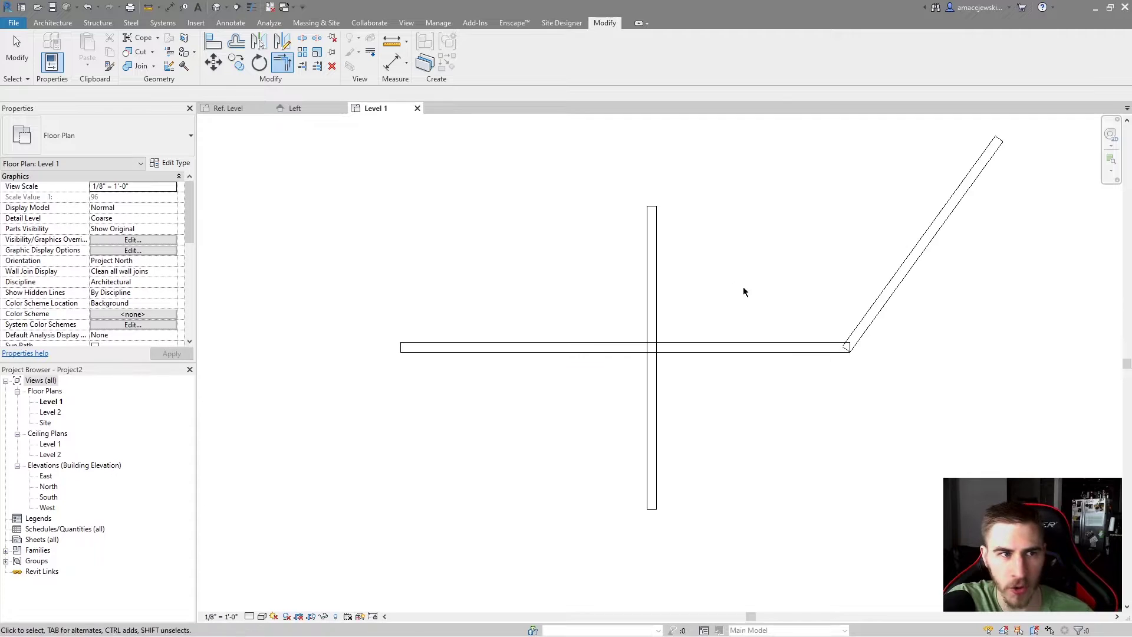
# Join the geometry of the horizontal and diagonal instances at their shared corner
pyautogui.click(136, 65)
pyautogui.click(836, 349)
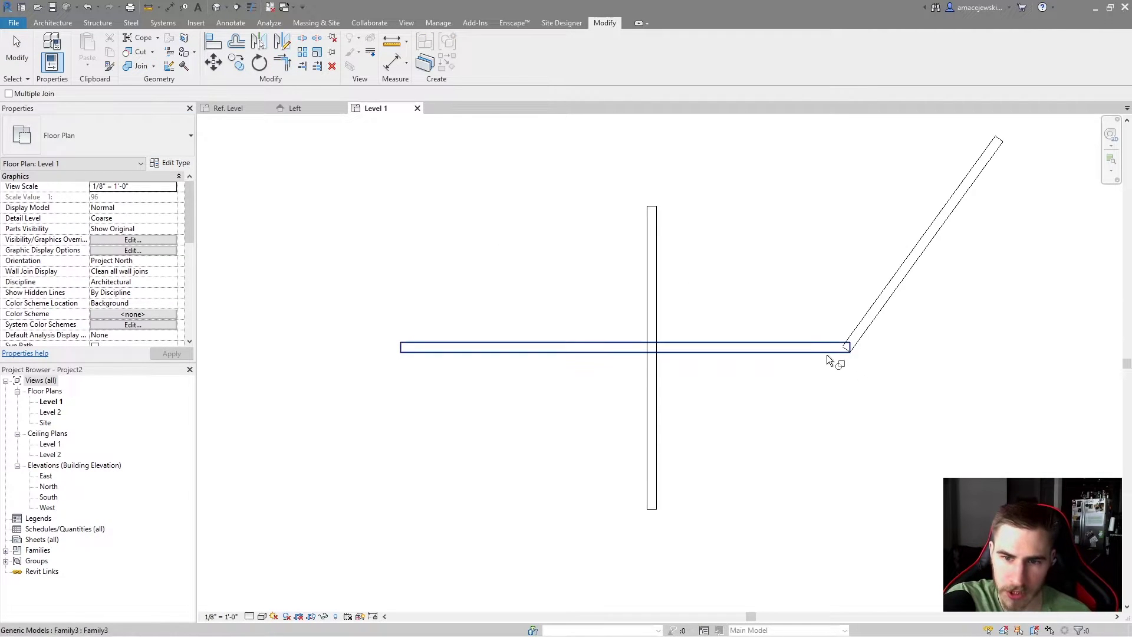
pyautogui.click(861, 318)
pyautogui.press('Escape')
pyautogui.scroll(3, 773, 377)
pyautogui.scroll(-3, 845, 376)
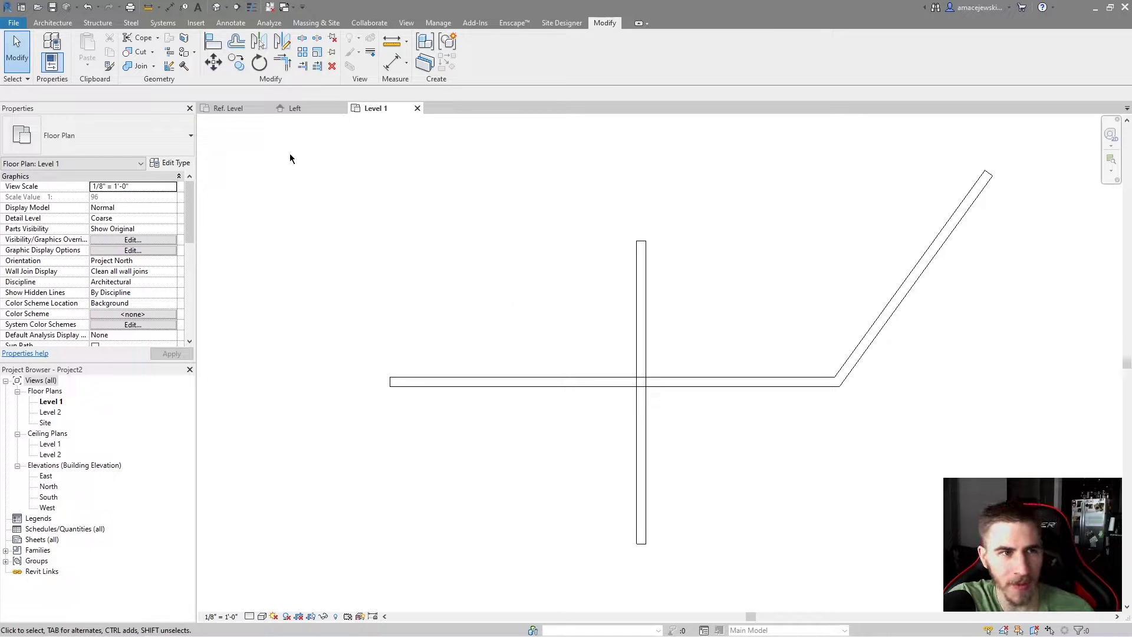
# Join the geometry of the vertical instance with the horizontal one where they cross
pyautogui.click(135, 66)
pyautogui.click(646, 408)
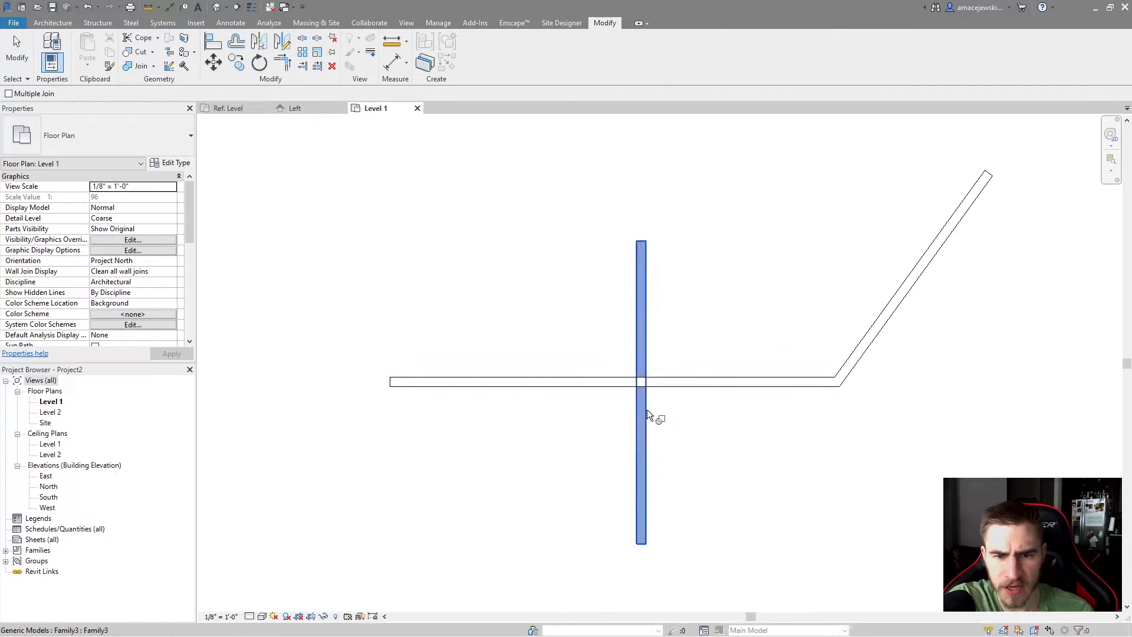
pyautogui.click(669, 390)
pyautogui.moveTo(707, 425); pyautogui.dragTo(685, 433, button='middle')
pyautogui.press('Escape')
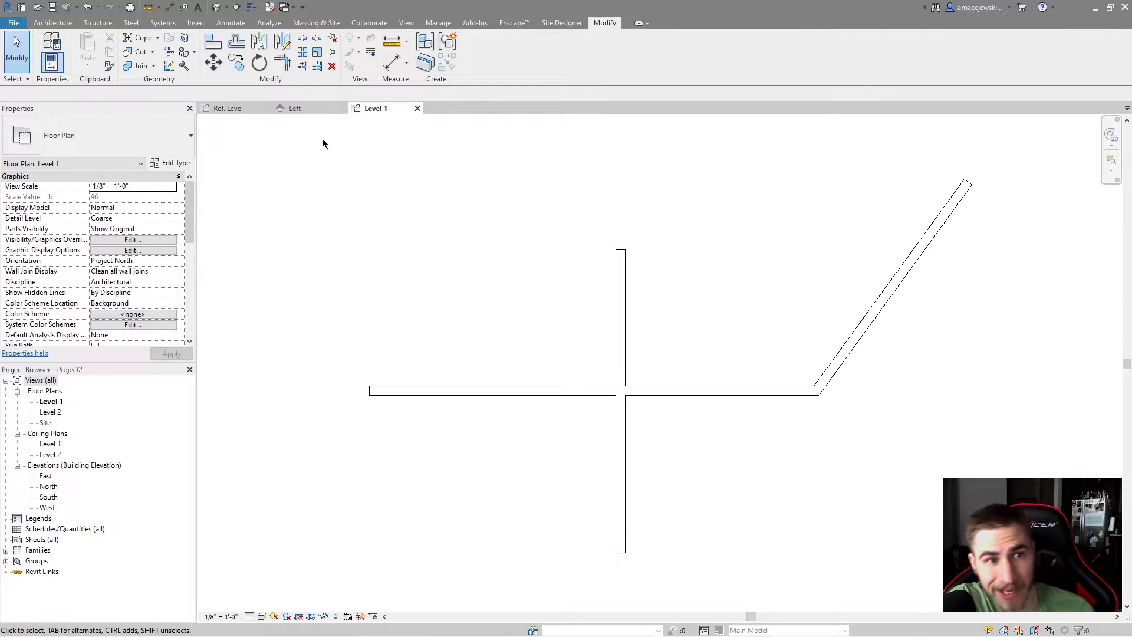
# Return to the family's Ref. Level view and select the sweep
pyautogui.click(228, 108)
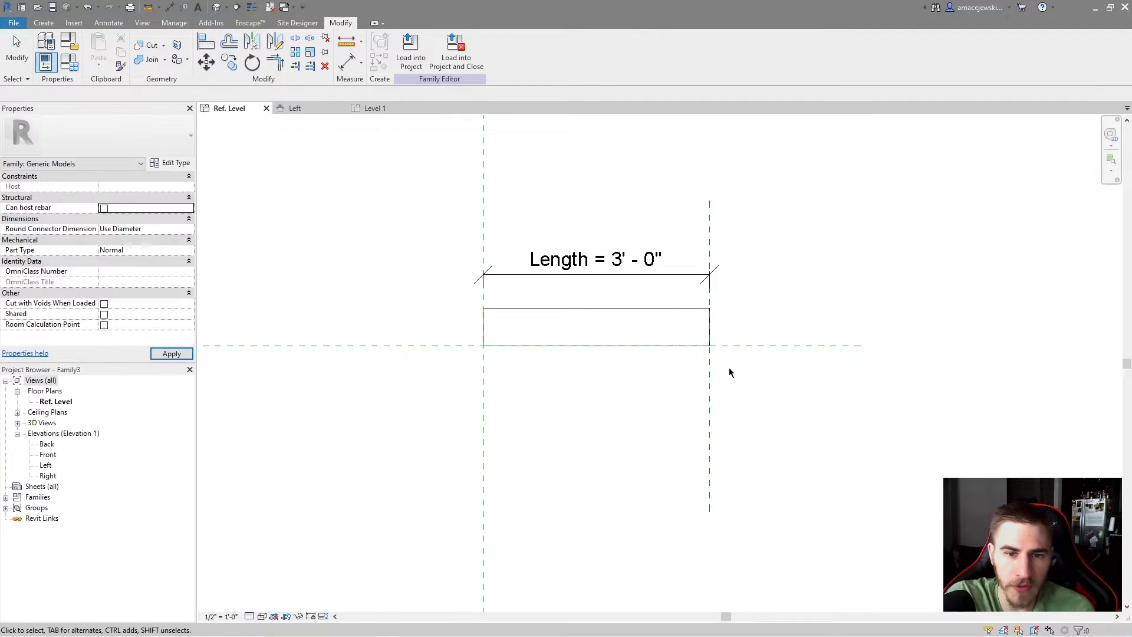
pyautogui.moveTo(639, 401); pyautogui.dragTo(705, 452, button='middle')
pyautogui.scroll(-1, 705, 442)
pyautogui.moveTo(748, 393); pyautogui.dragTo(715, 406, button='middle')
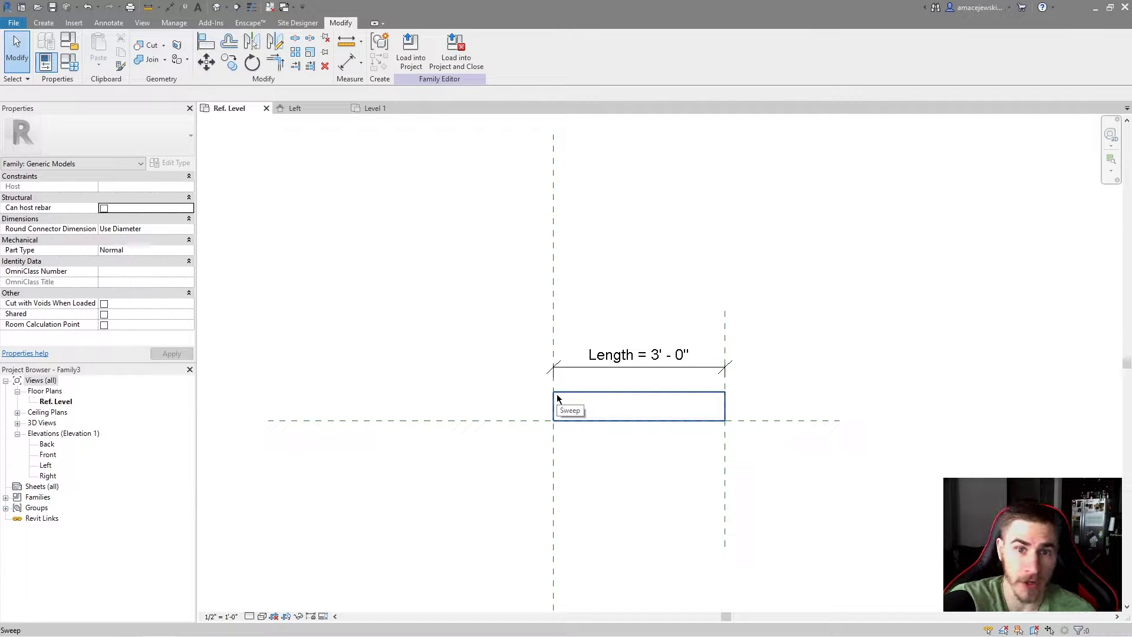
pyautogui.click(672, 405)
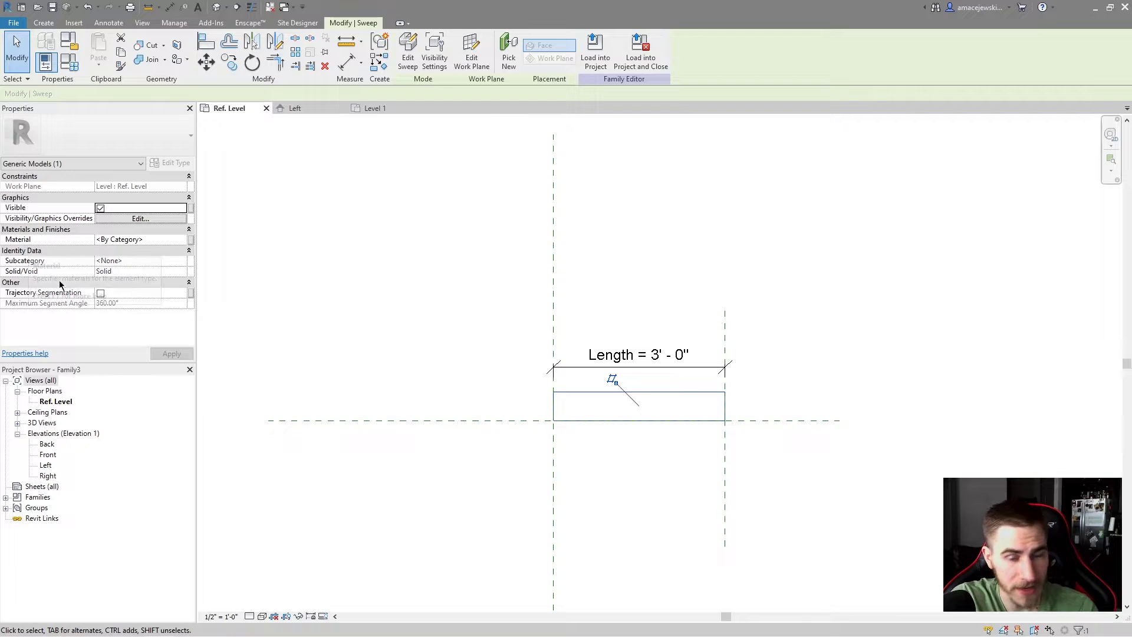
pyautogui.click(605, 433)
pyautogui.click(619, 395)
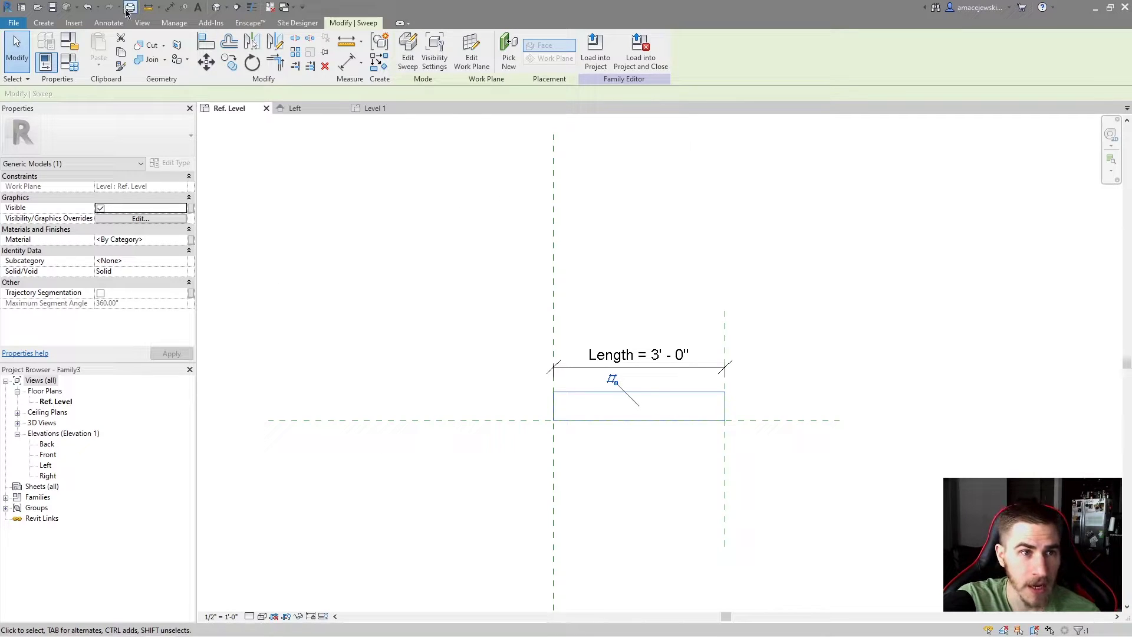
# Browse the materials available in the family, then close the material browser without changes and deselect the sweep
pyautogui.click(173, 23)
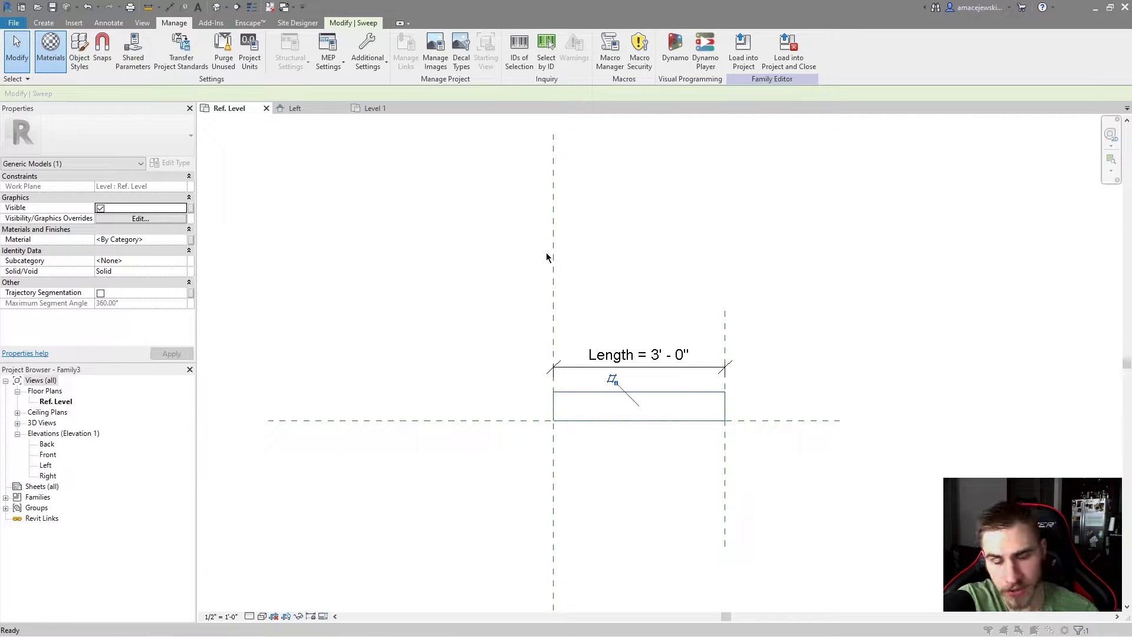
pyautogui.scroll(-10, 486, 242)
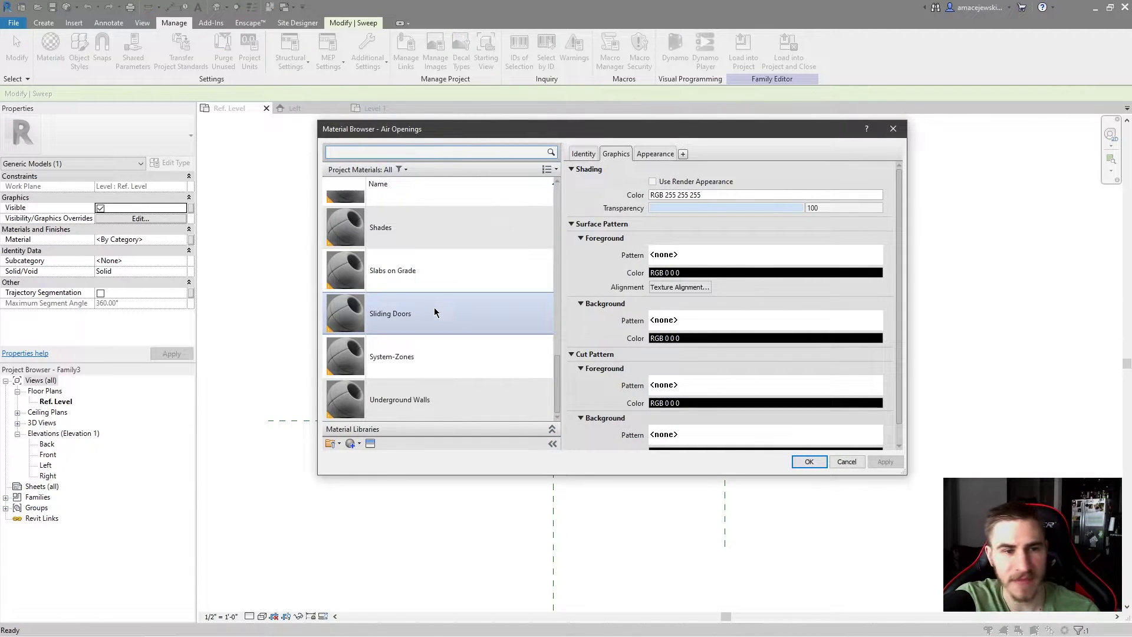
pyautogui.scroll(10, 423, 325)
pyautogui.scroll(-10, 454, 276)
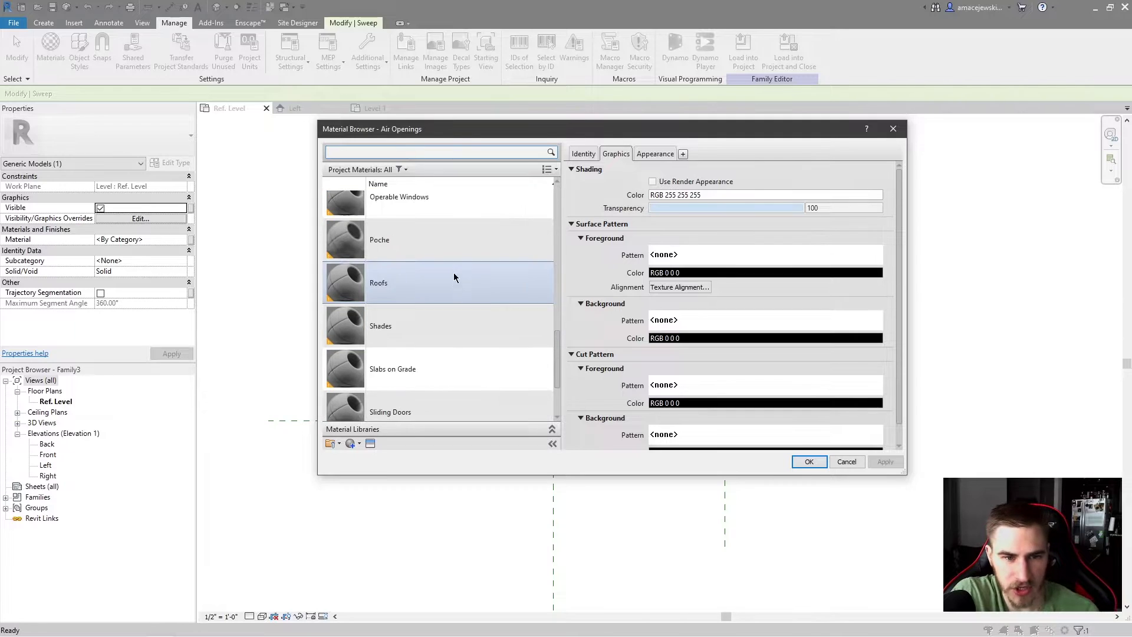
pyautogui.scroll(10, 442, 347)
pyautogui.scroll(-1, 478, 278)
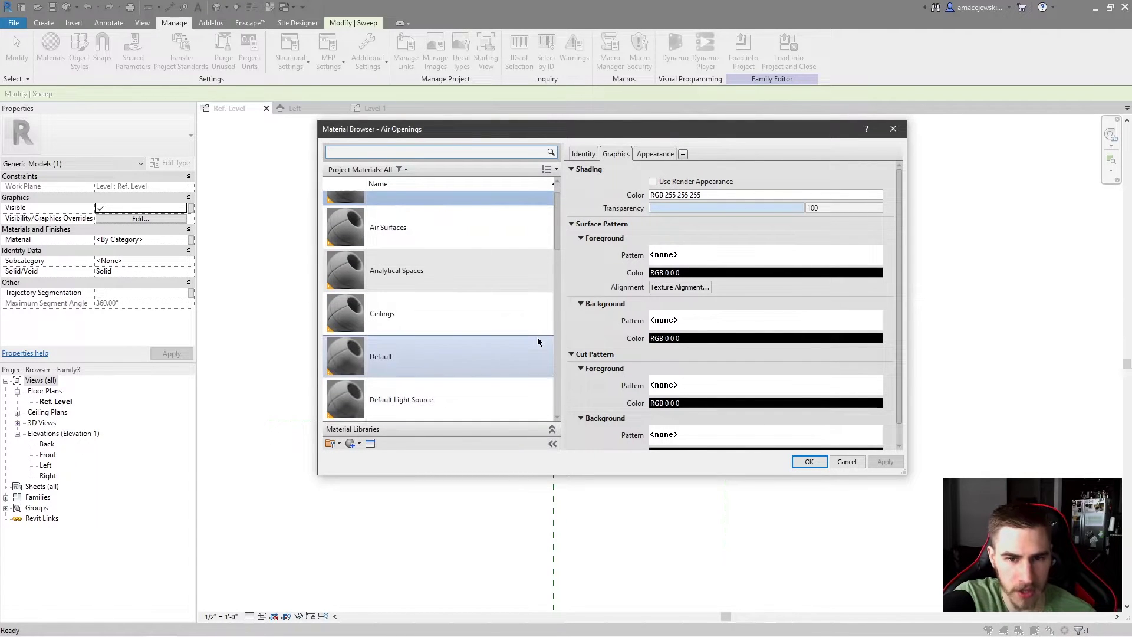
pyautogui.click(855, 465)
pyautogui.press('Escape')
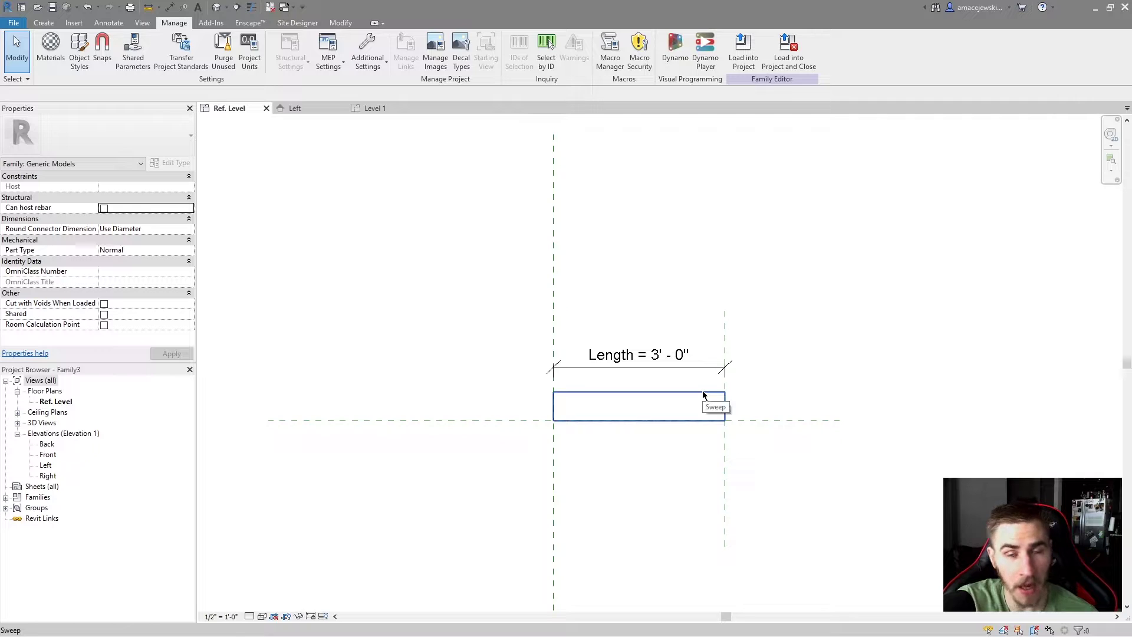
# Select the sweep and start a new family parameter to associate with its Material property
pyautogui.click(599, 394)
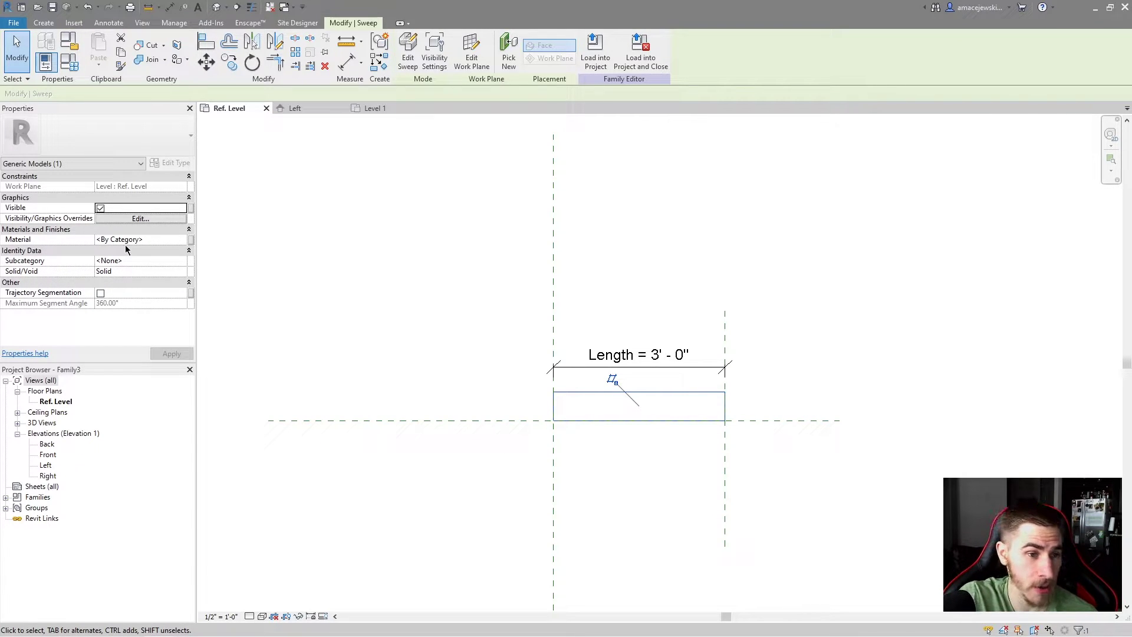
pyautogui.click(191, 240)
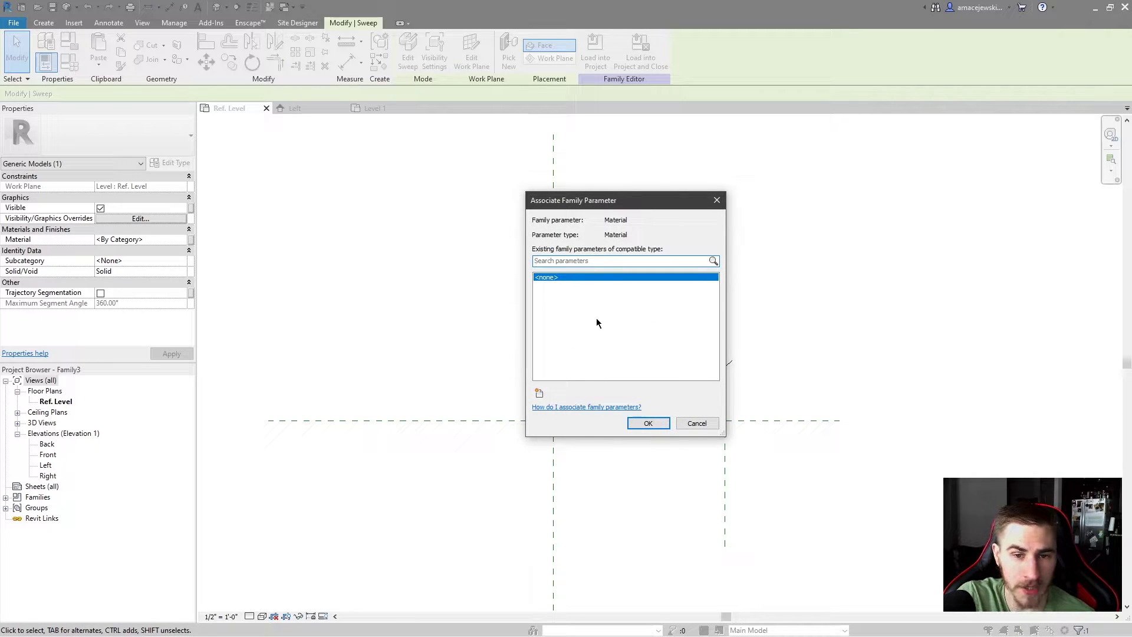
pyautogui.moveTo(639, 206); pyautogui.dragTo(417, 216)
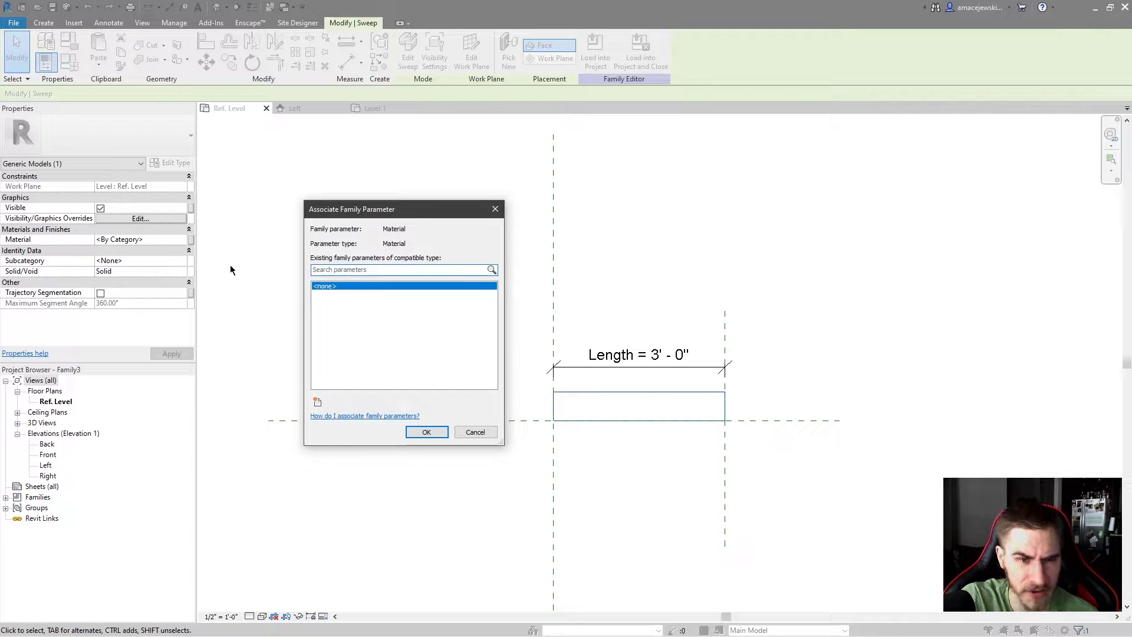
pyautogui.moveTo(416, 211); pyautogui.dragTo(617, 222)
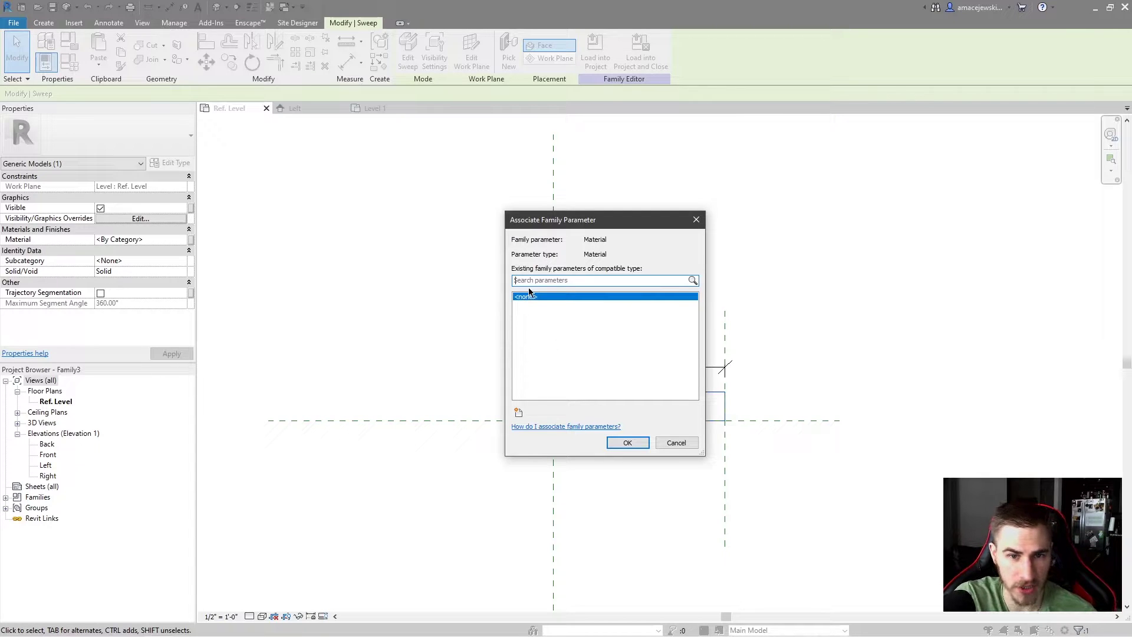
pyautogui.click(518, 411)
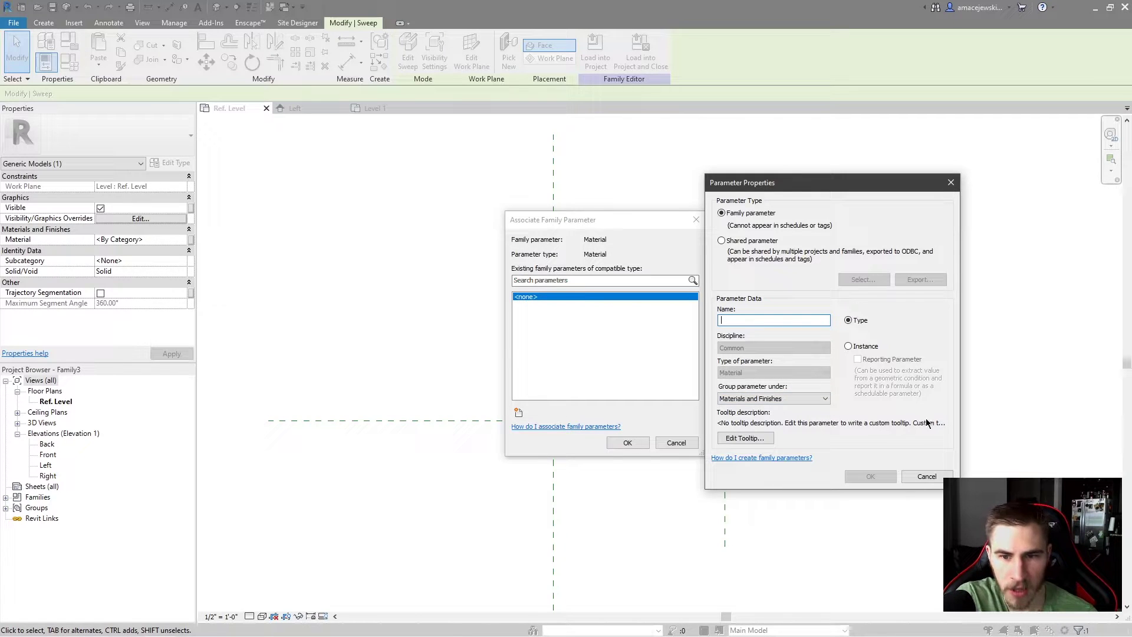
# Define the parameter as an instance parameter named Curb Material under Materials and Finishes, and associate it with the sweep's material
pyautogui.click(791, 403)
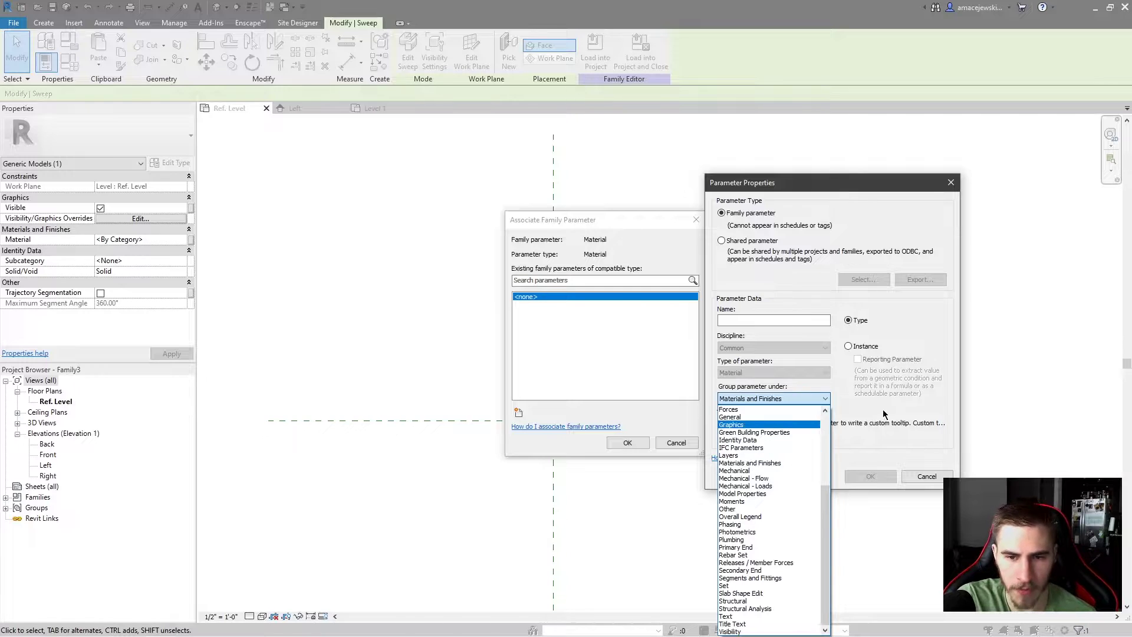
pyautogui.click(761, 399)
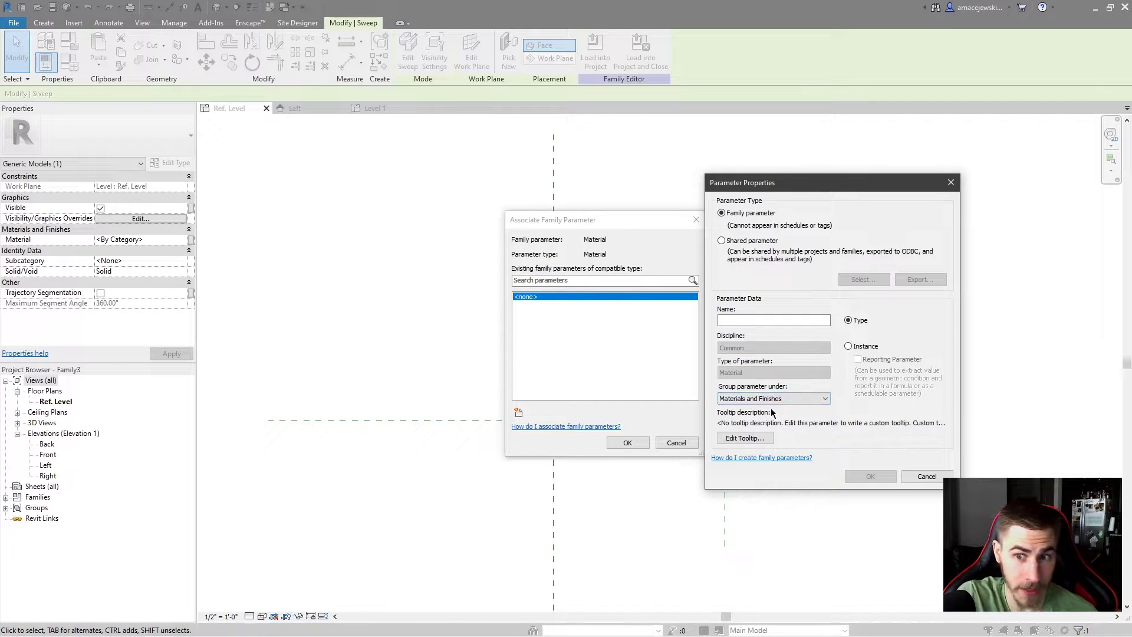
pyautogui.click(723, 318)
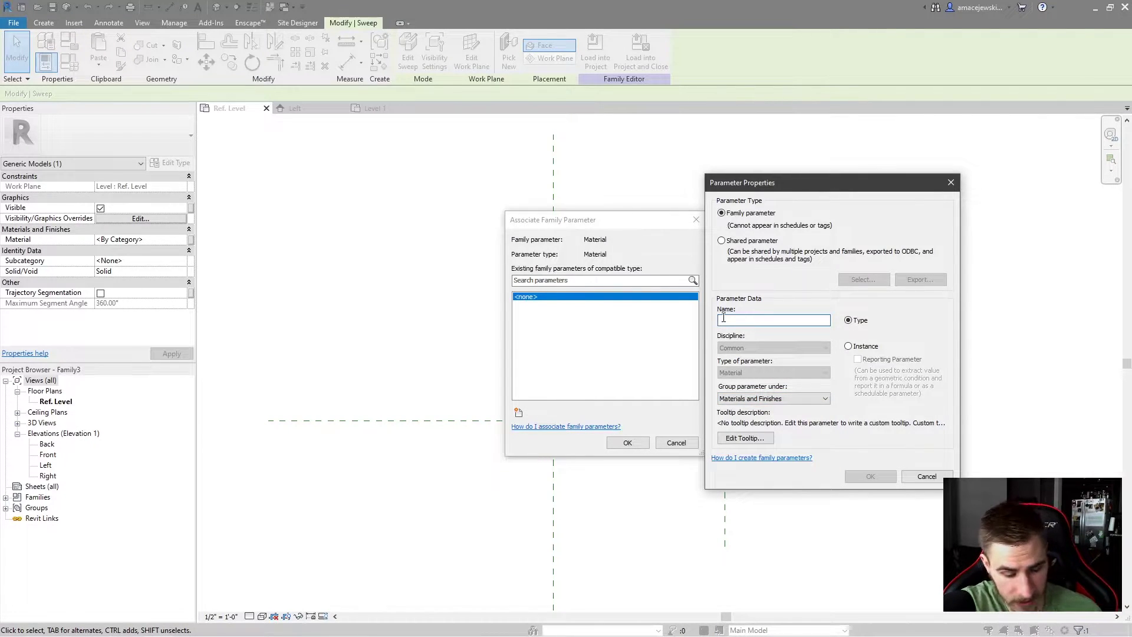
pyautogui.write('Curb Material')
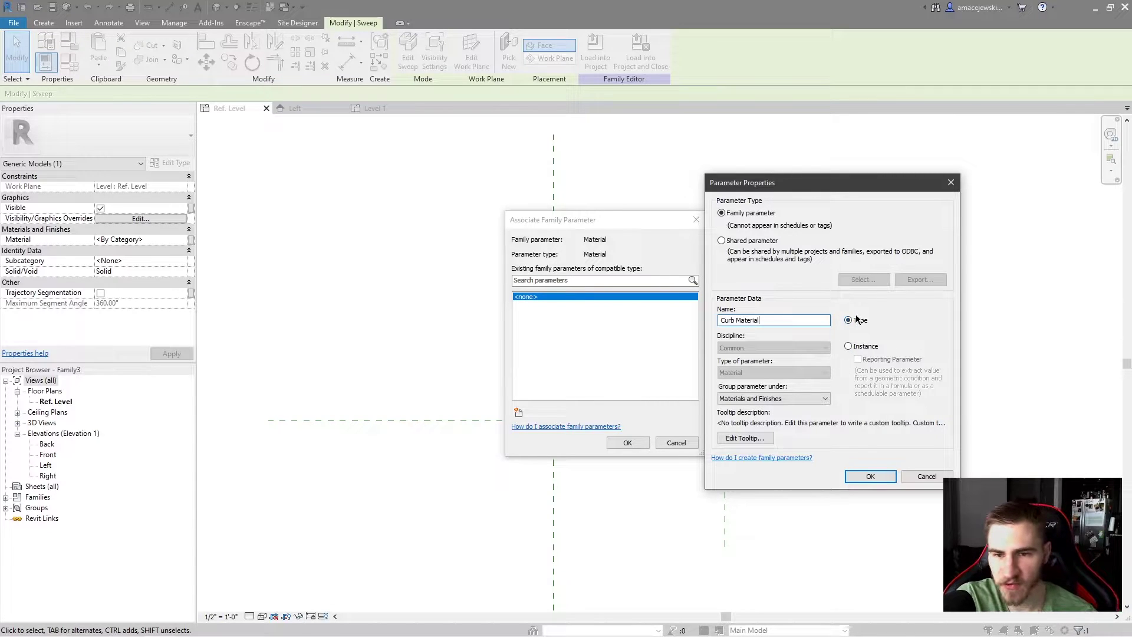
pyautogui.click(848, 346)
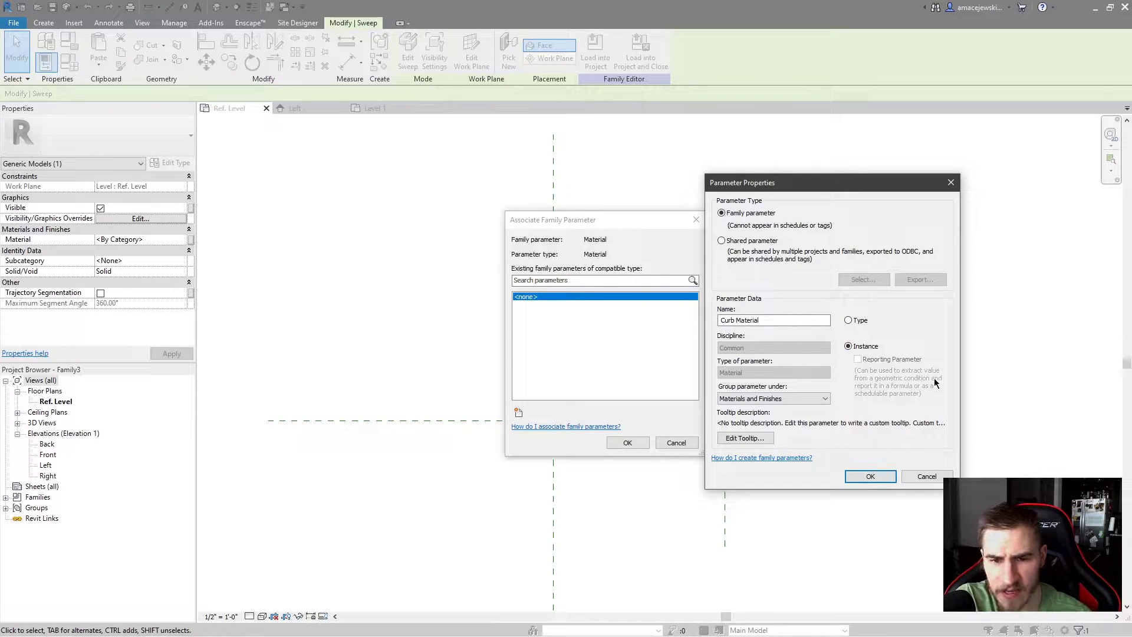
pyautogui.click(748, 437)
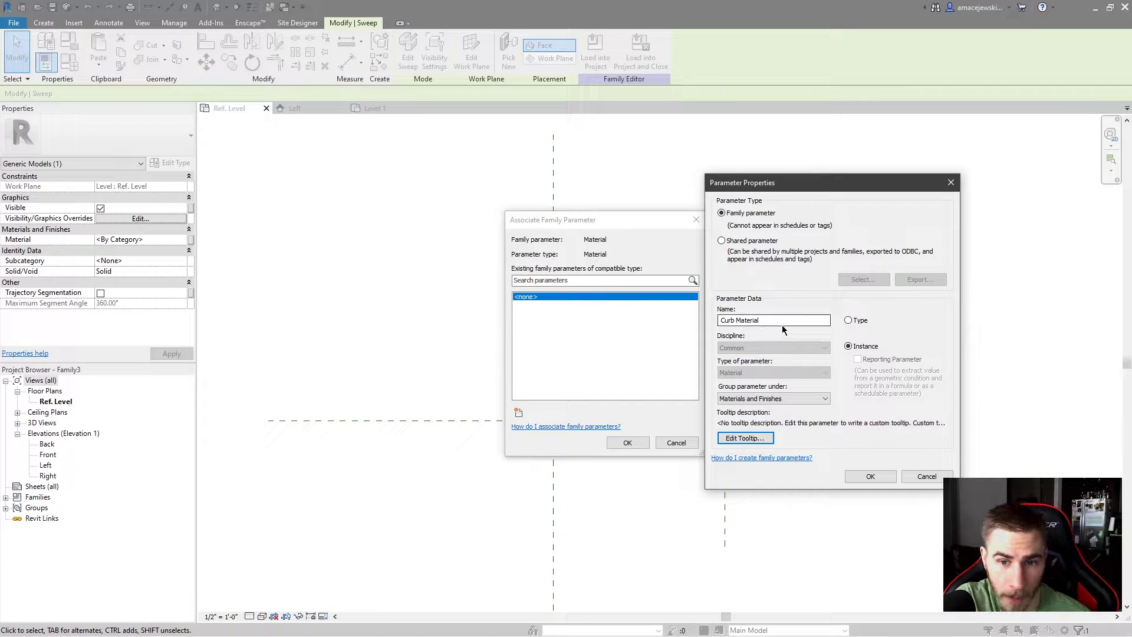
pyautogui.moveTo(780, 319); pyautogui.dragTo(744, 324)
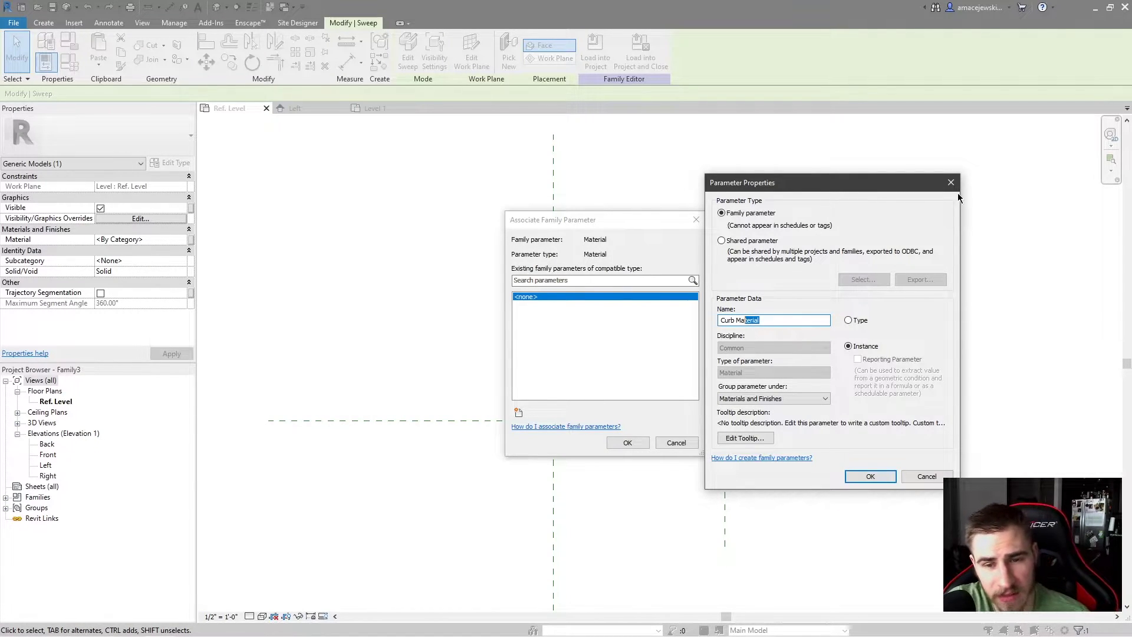
pyautogui.moveTo(825, 189); pyautogui.dragTo(848, 183)
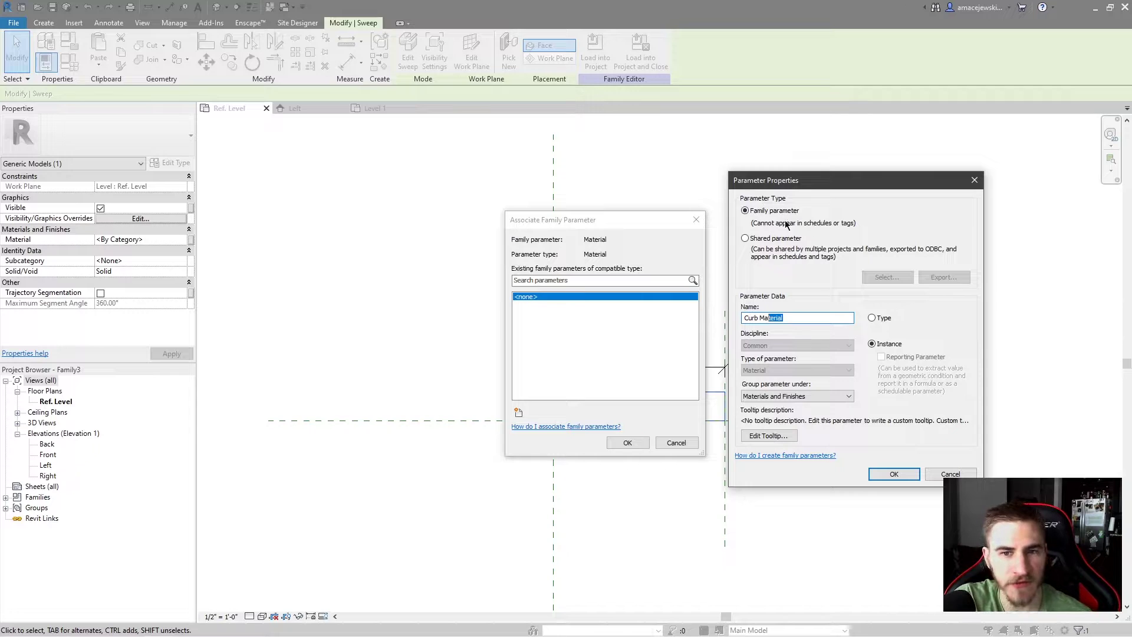
pyautogui.write('terial')
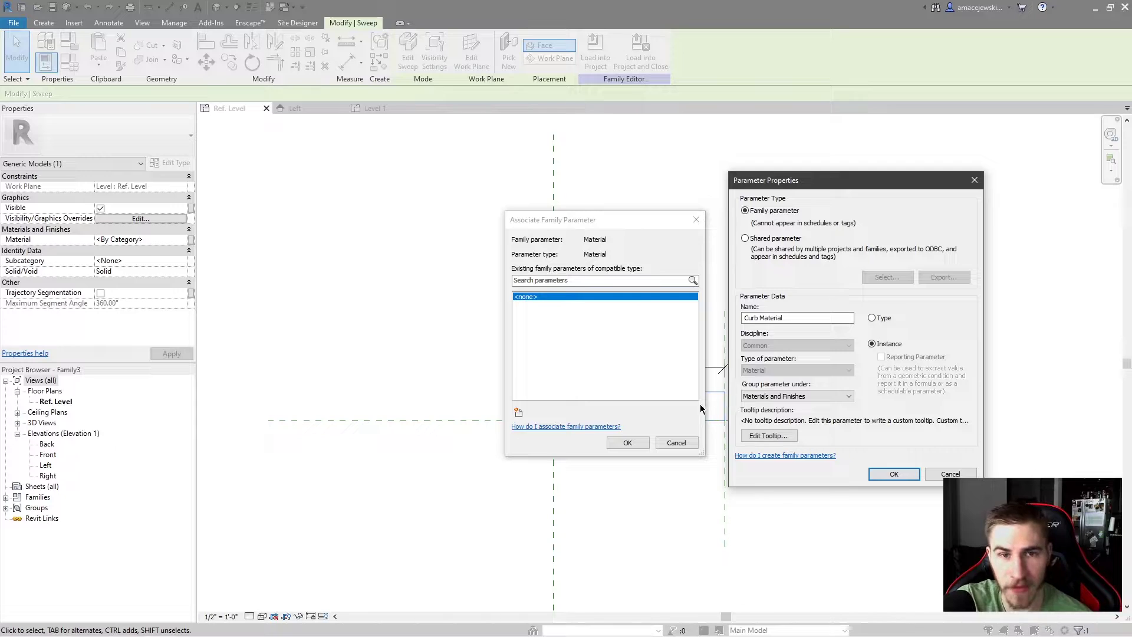
pyautogui.click(894, 474)
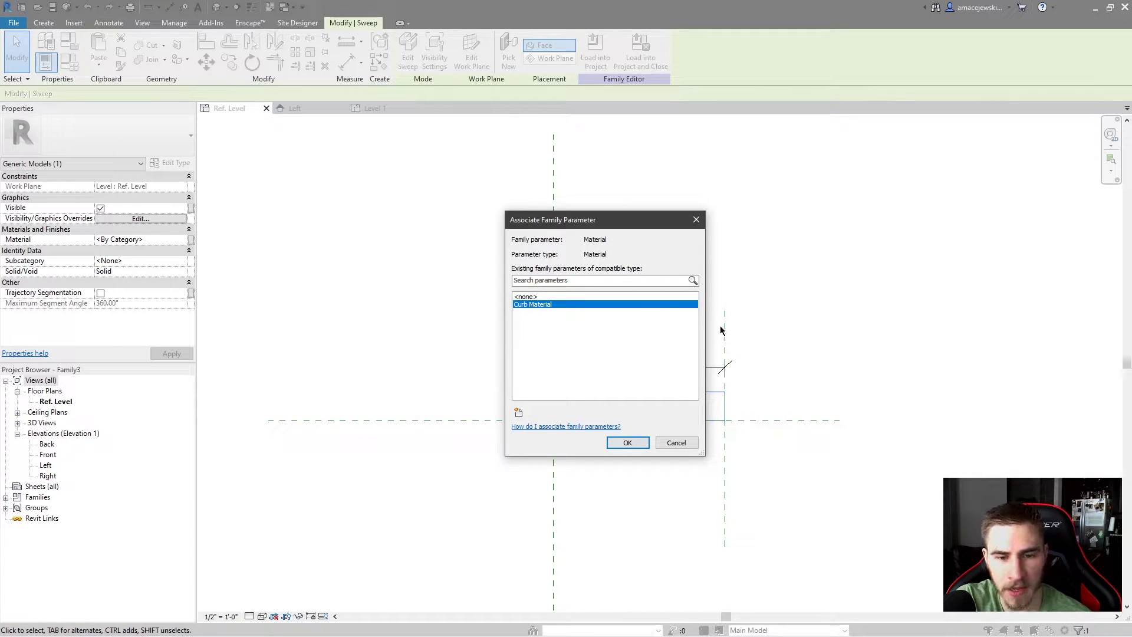
pyautogui.click(628, 443)
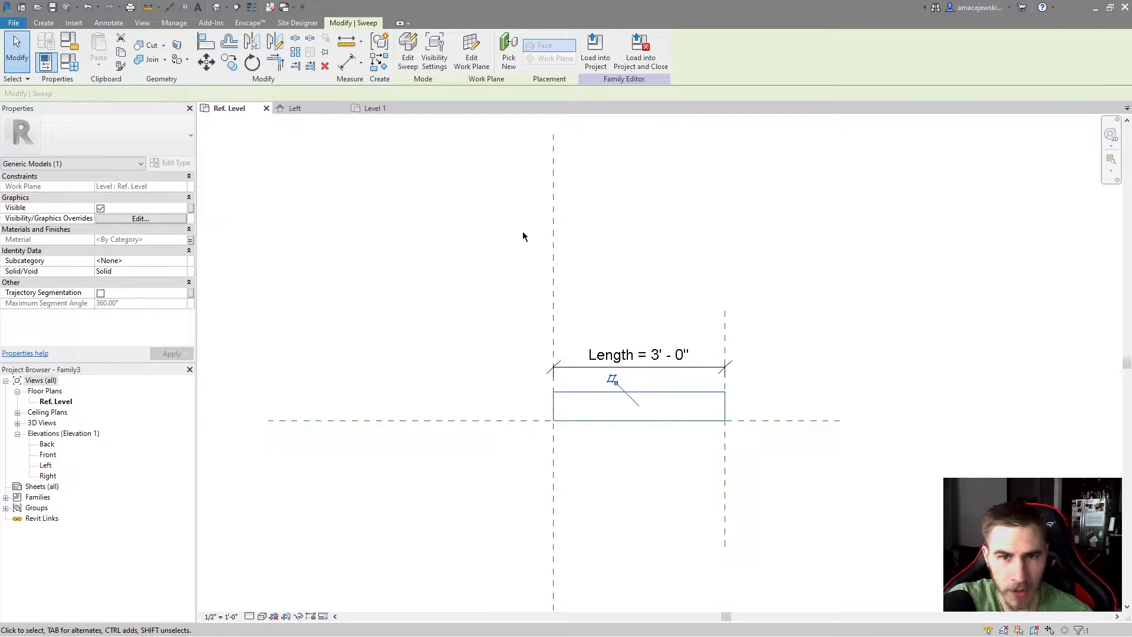
# Load the updated family into the project, overwriting the existing version without its parameter values
pyautogui.click(595, 50)
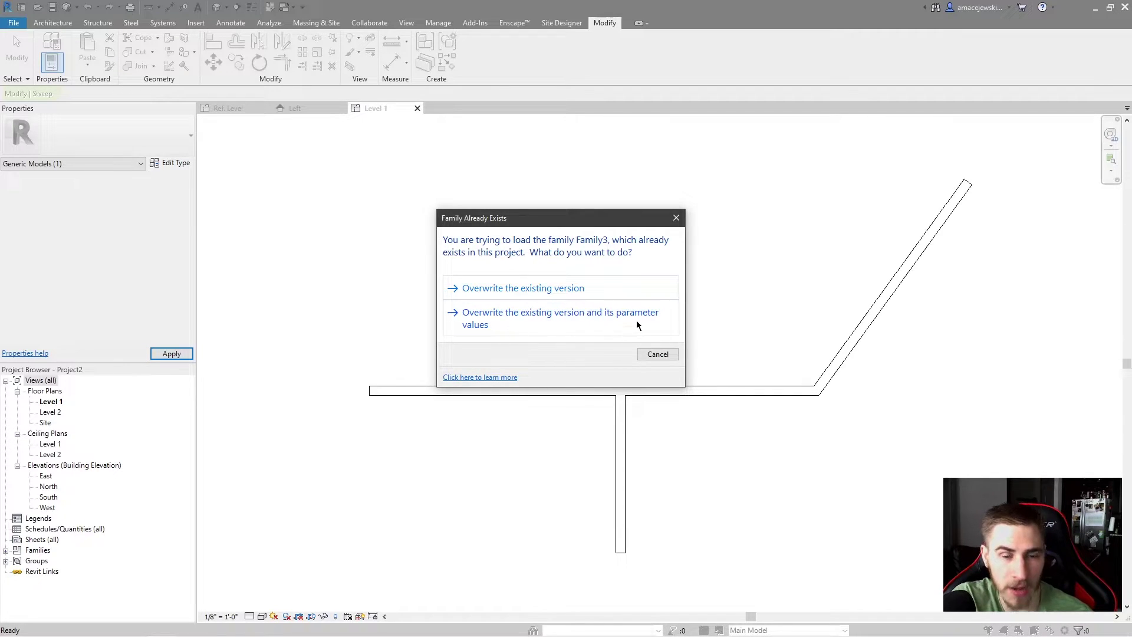
pyautogui.click(575, 295)
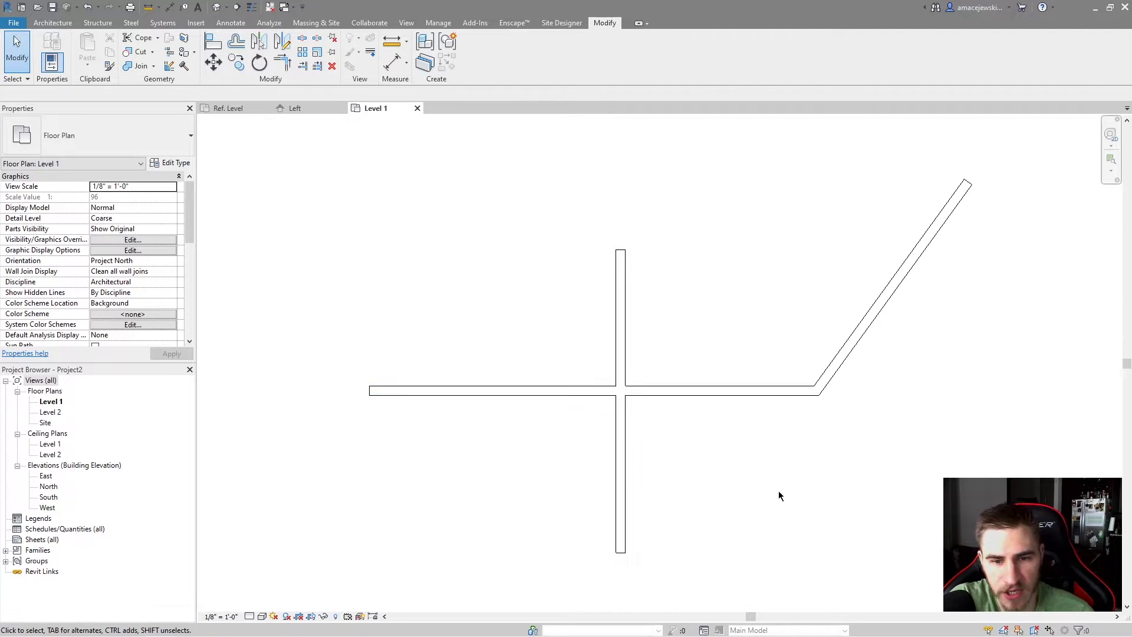
# Set the Curb Material of the horizontal instance on Level 1 to Wood - Stained
pyautogui.click(682, 390)
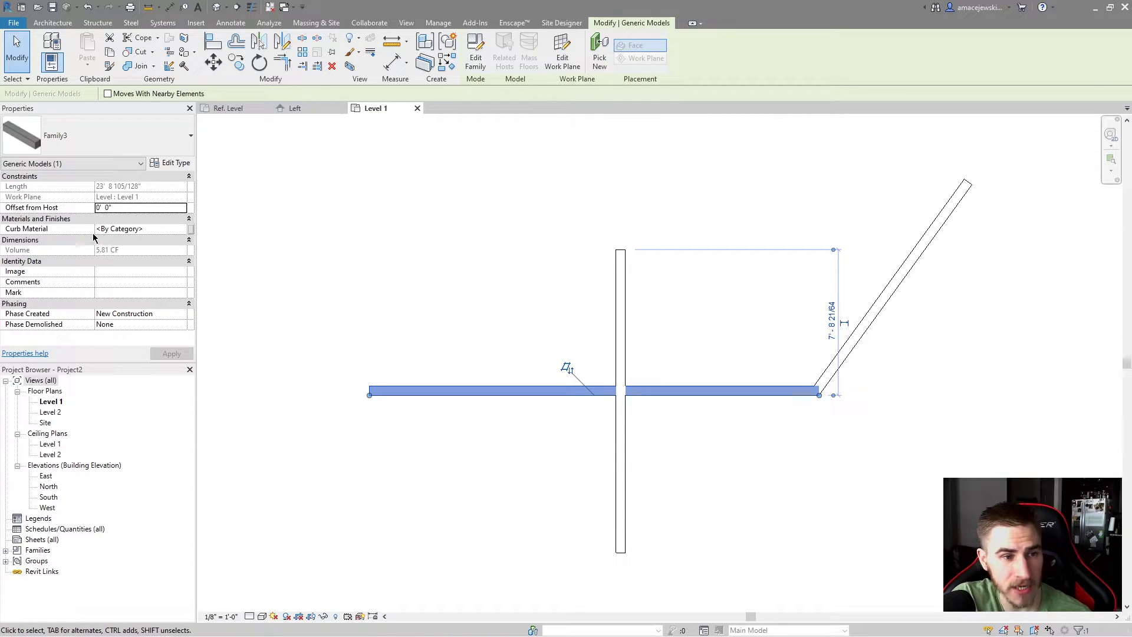
pyautogui.click(184, 230)
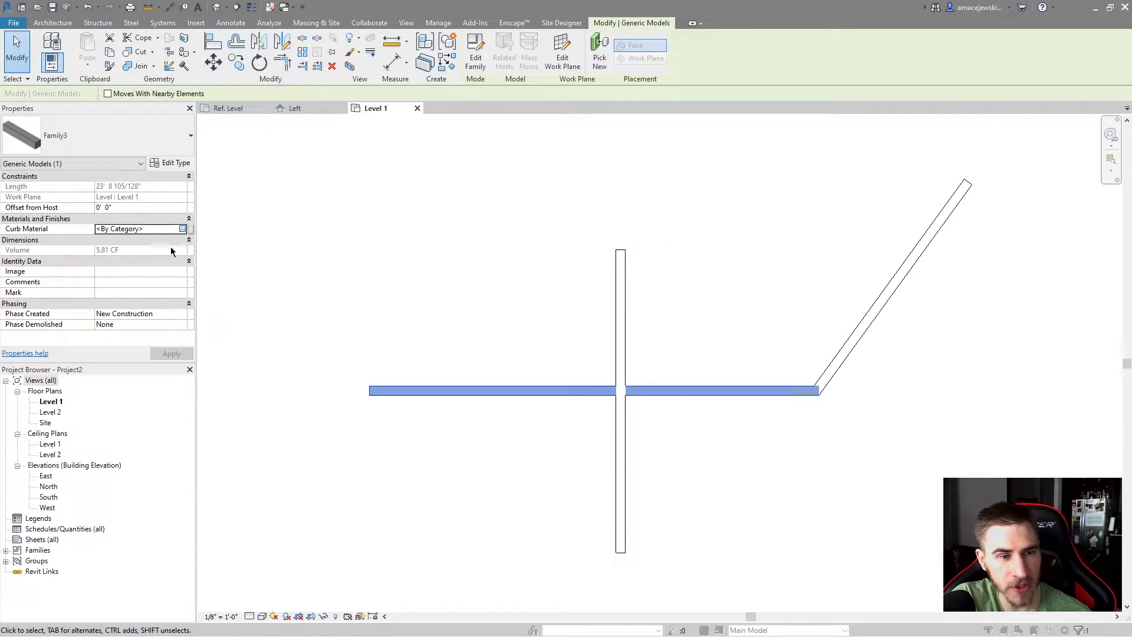
pyautogui.click(190, 229)
pyautogui.scroll(-10, 437, 295)
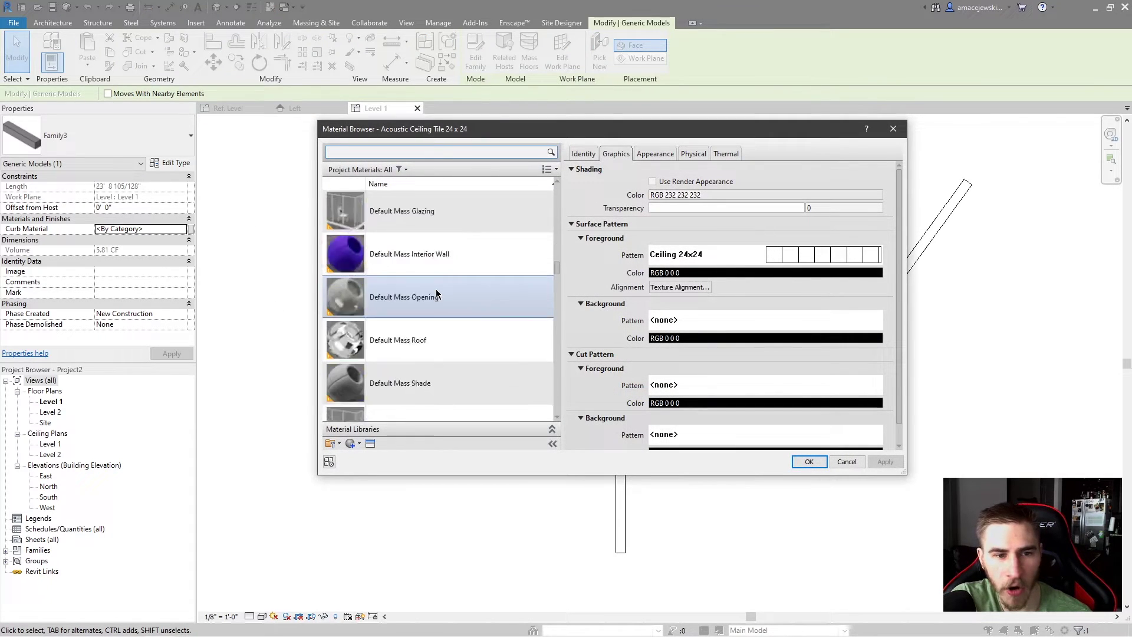
pyautogui.scroll(-10, 455, 340)
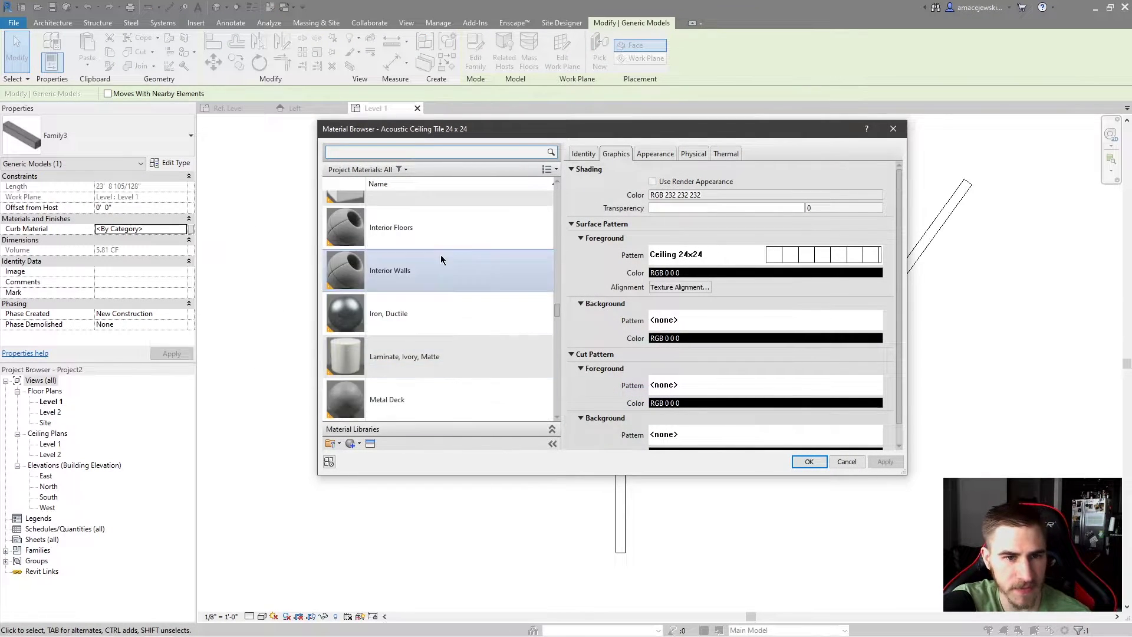
pyautogui.scroll(-10, 482, 393)
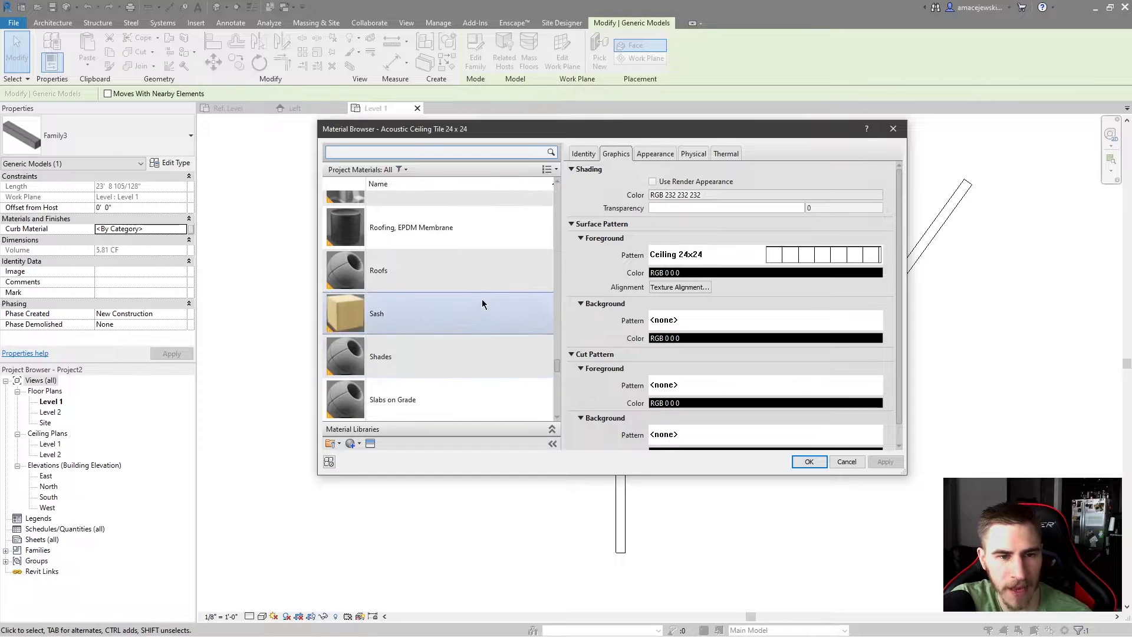
pyautogui.scroll(-3, 458, 313)
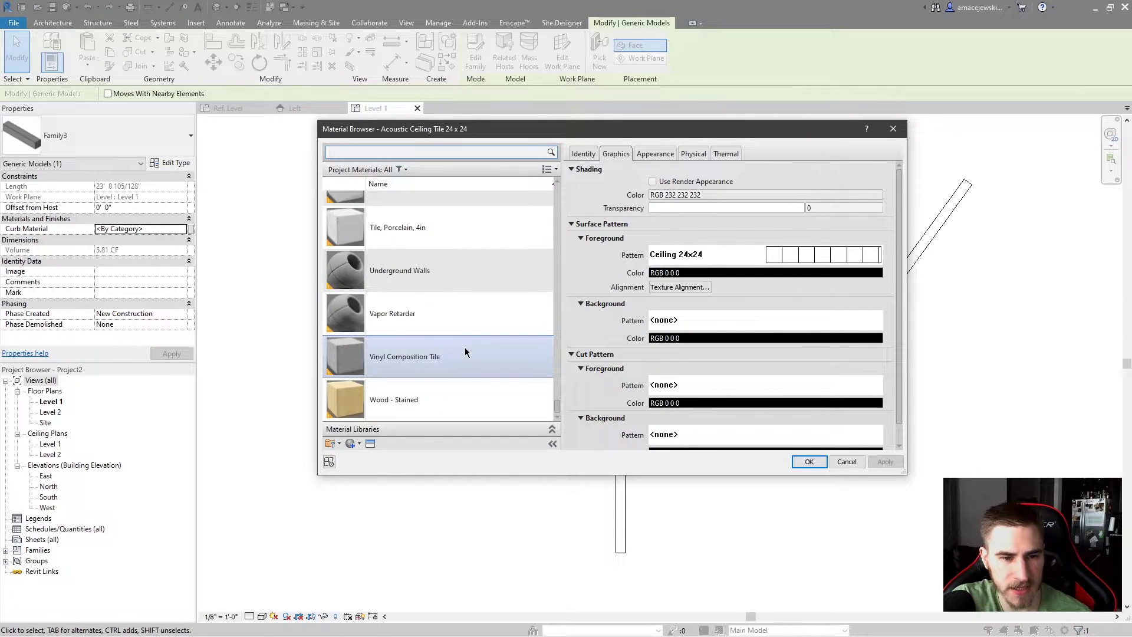
pyautogui.click(438, 402)
pyautogui.click(820, 457)
pyautogui.press('Escape')
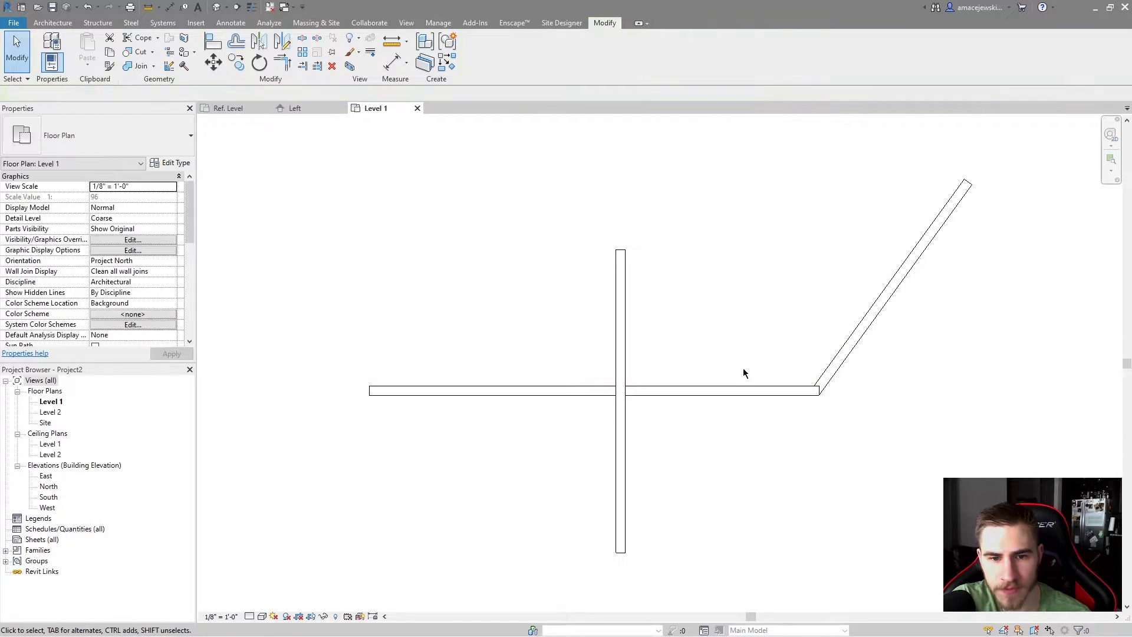
# Set the Level 1 view's visual style to Consistent Colors and check the horizontal curb's material
pyautogui.click(262, 617)
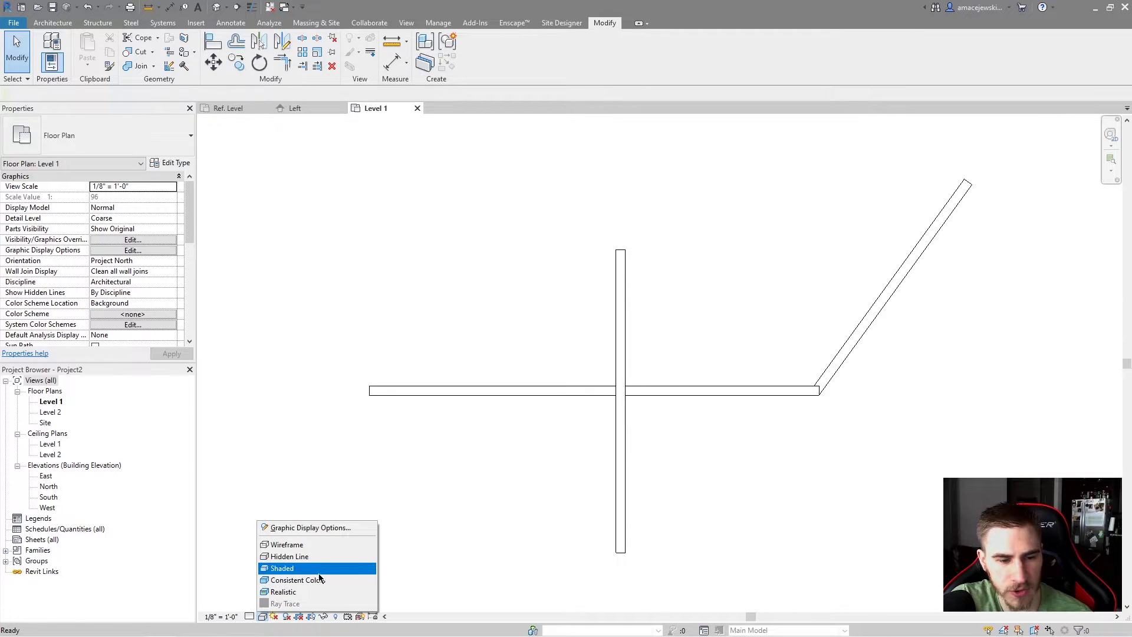
pyautogui.click(320, 579)
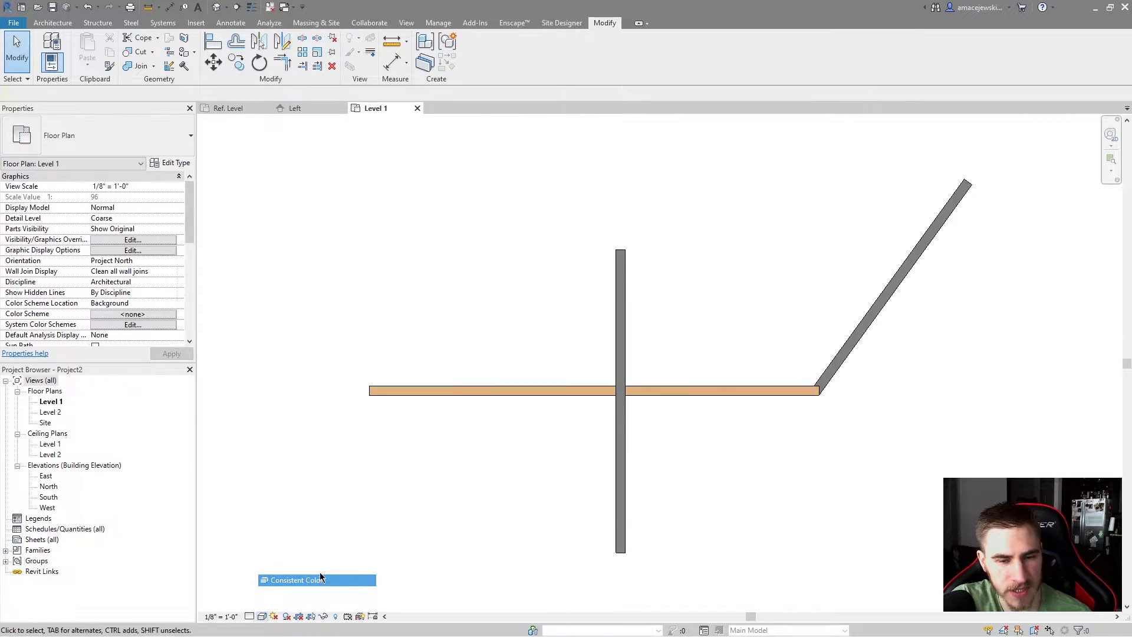
pyautogui.click(698, 391)
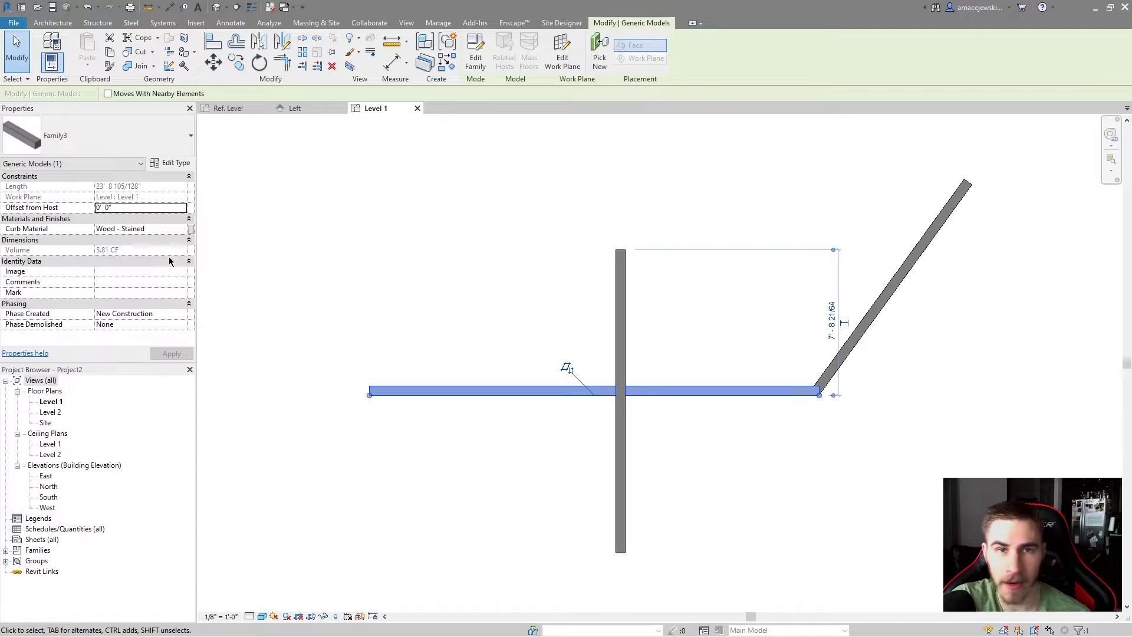
pyautogui.click(462, 200)
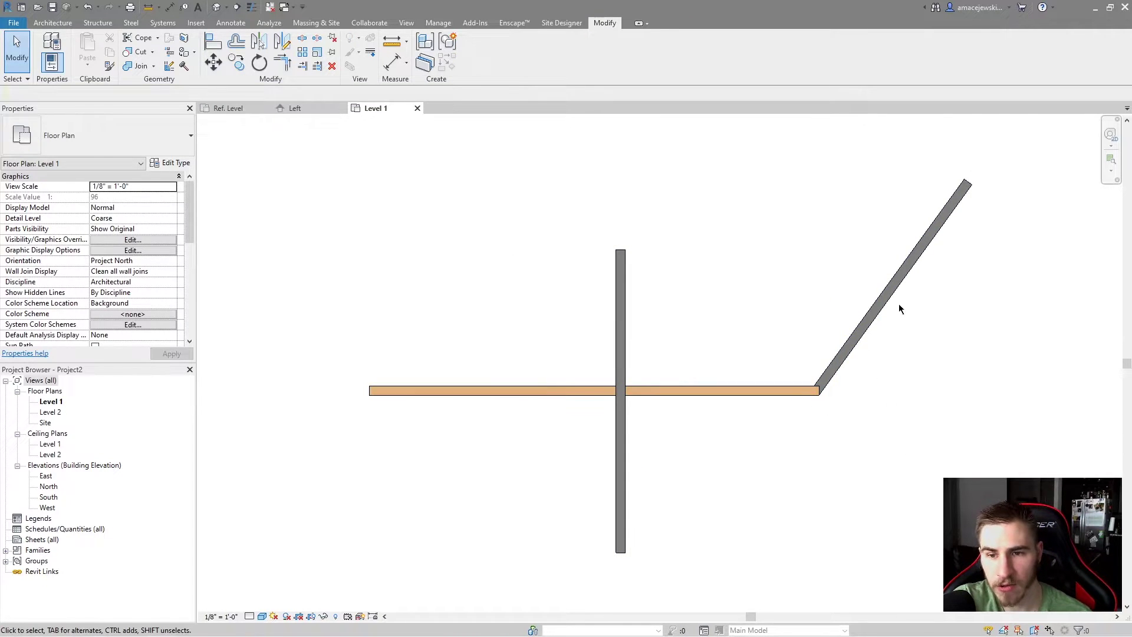
# Set the Curb Material of the vertical and angled curbs to Wood - Stained, matching the horizontal curb
pyautogui.moveTo(971, 288); pyautogui.dragTo(566, 299)
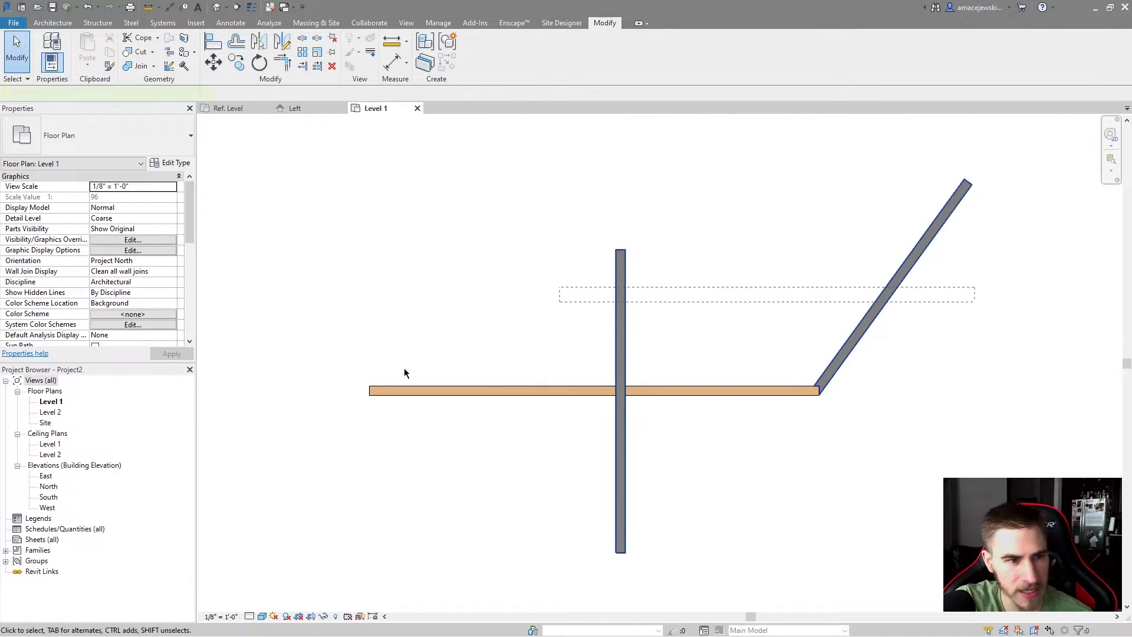
pyautogui.click(261, 255)
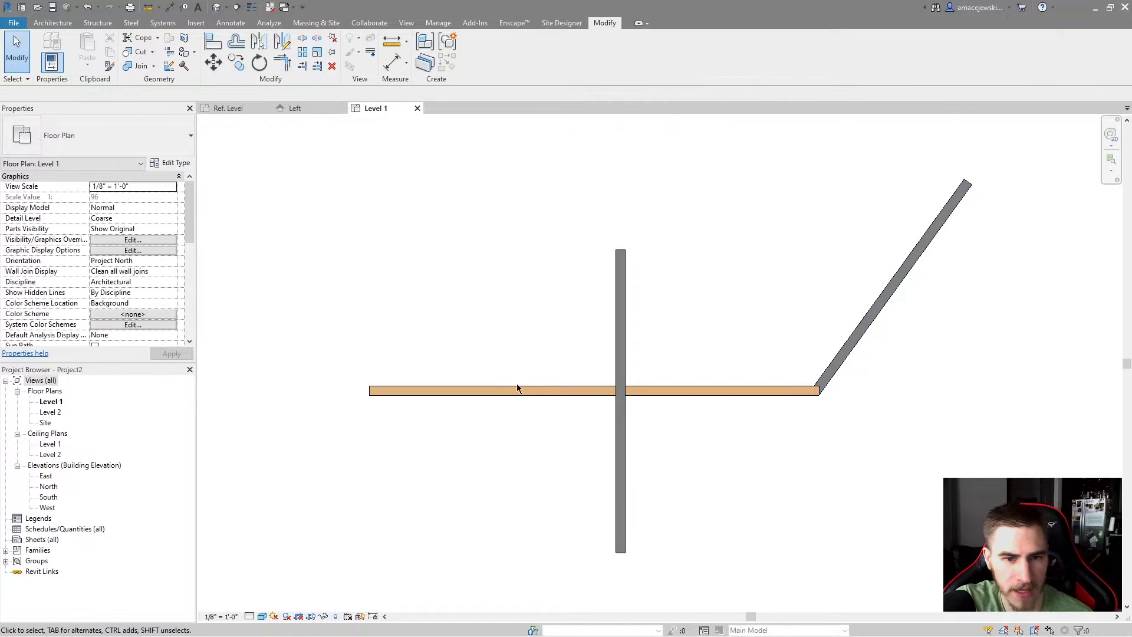
pyautogui.click(519, 389)
pyautogui.click(158, 229)
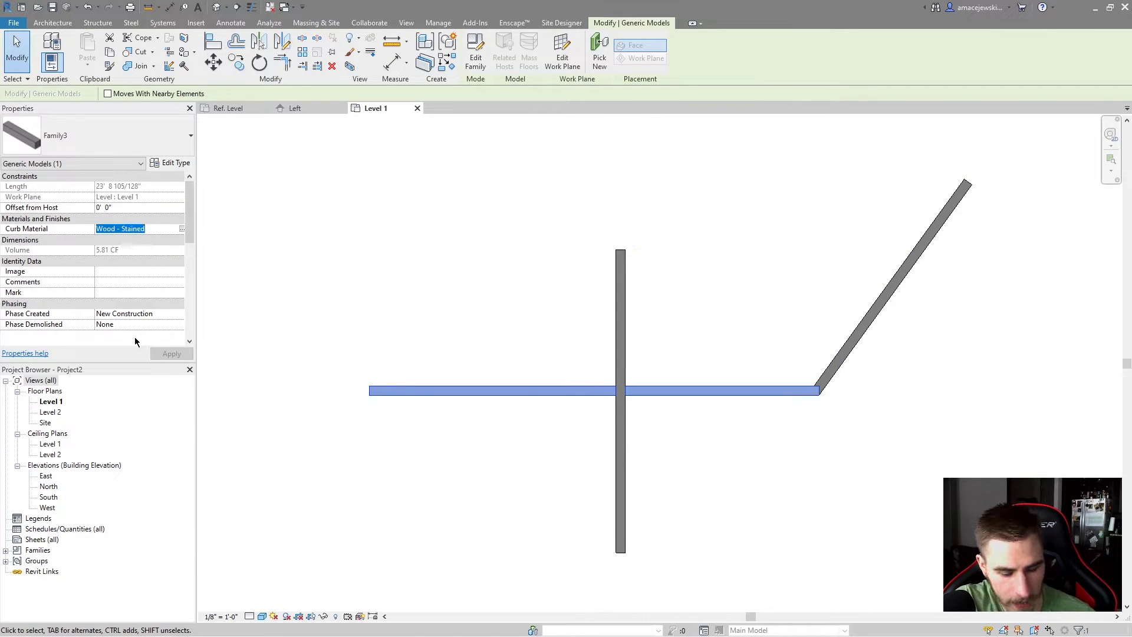
pyautogui.moveTo(957, 312); pyautogui.dragTo(277, 377)
pyautogui.click(141, 228)
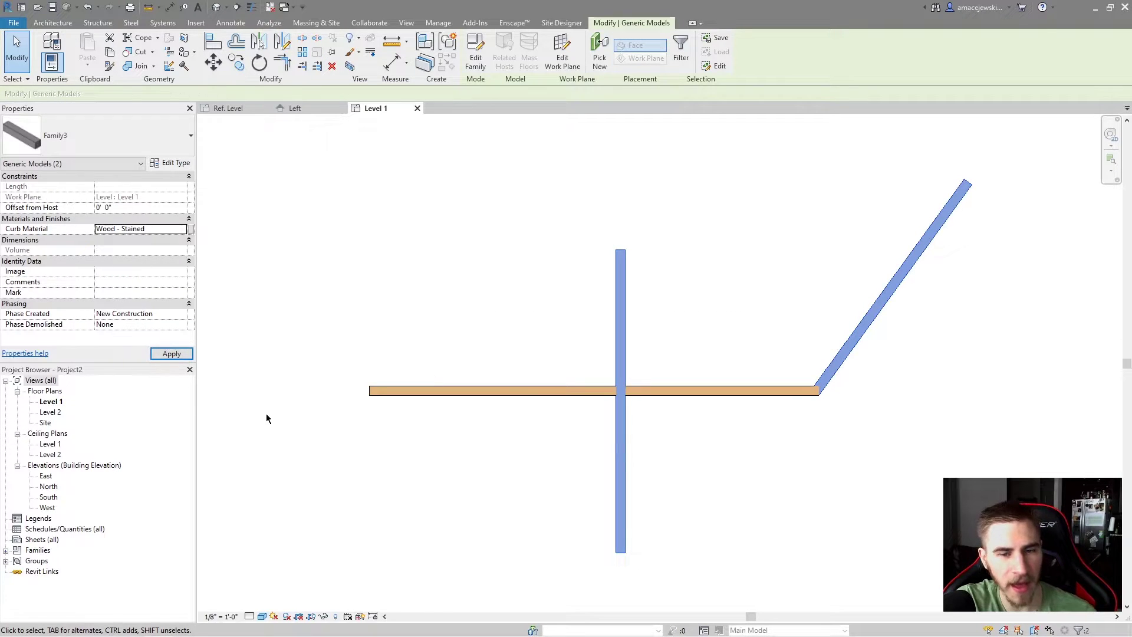
pyautogui.click(807, 250)
pyautogui.moveTo(960, 274); pyautogui.dragTo(539, 316)
pyautogui.click(700, 344)
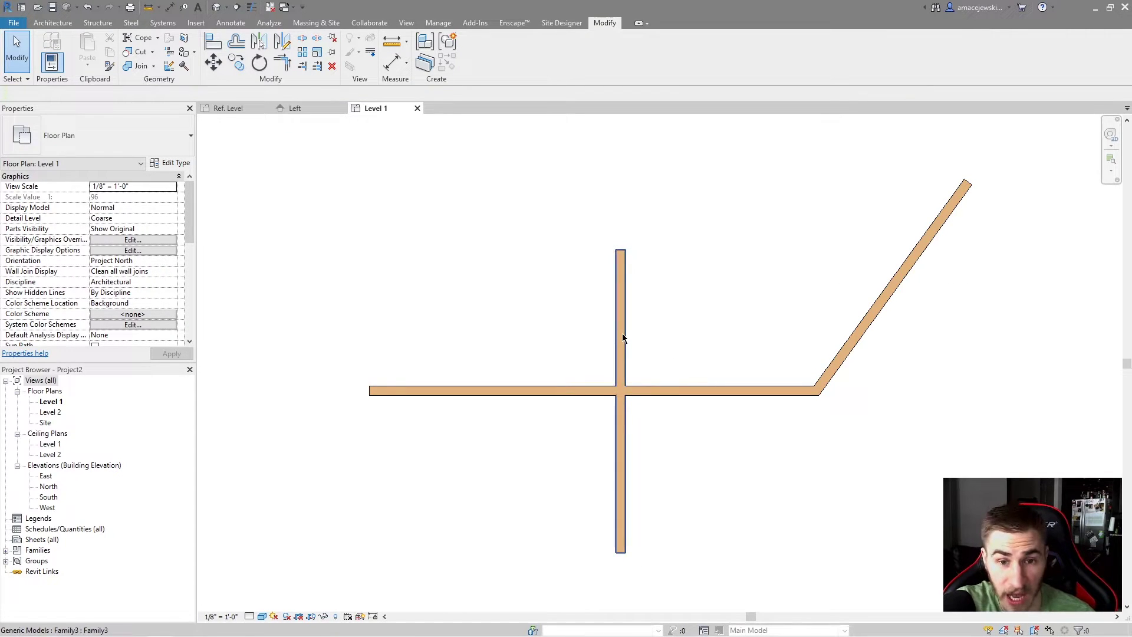
# Try selecting all curb instances, both with a selection window and with Select All Instances visible in view
pyautogui.moveTo(940, 335); pyautogui.dragTo(542, 454)
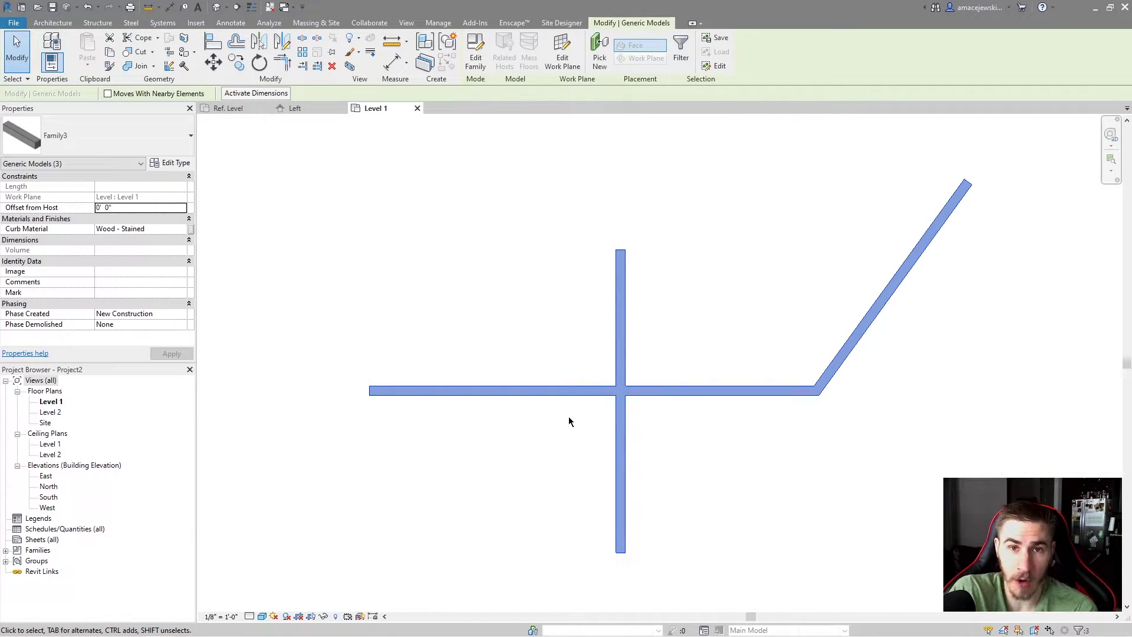
pyautogui.click(711, 403)
pyautogui.moveTo(950, 288); pyautogui.dragTo(475, 490)
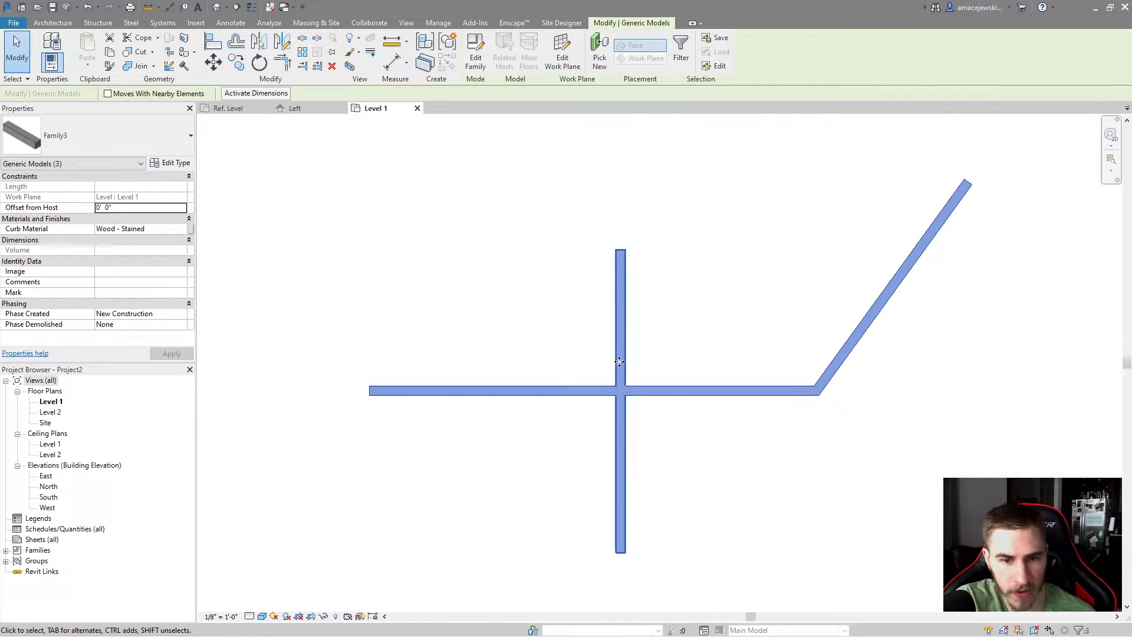
pyautogui.rightClick(625, 305)
pyautogui.moveTo(715, 447)
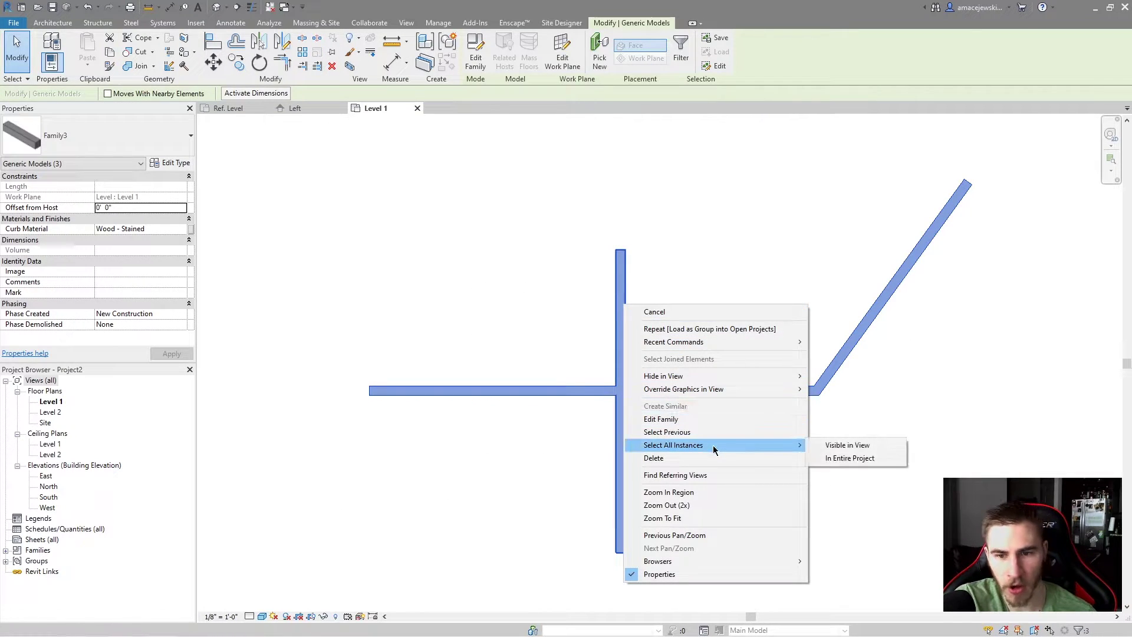
pyautogui.click(871, 449)
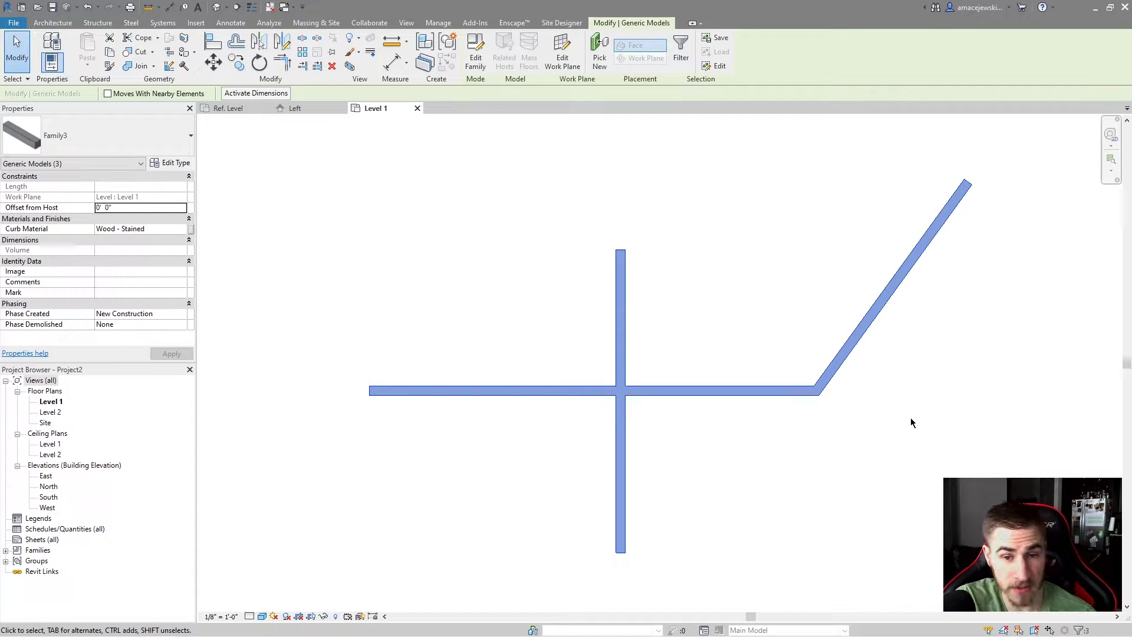
pyautogui.click(785, 320)
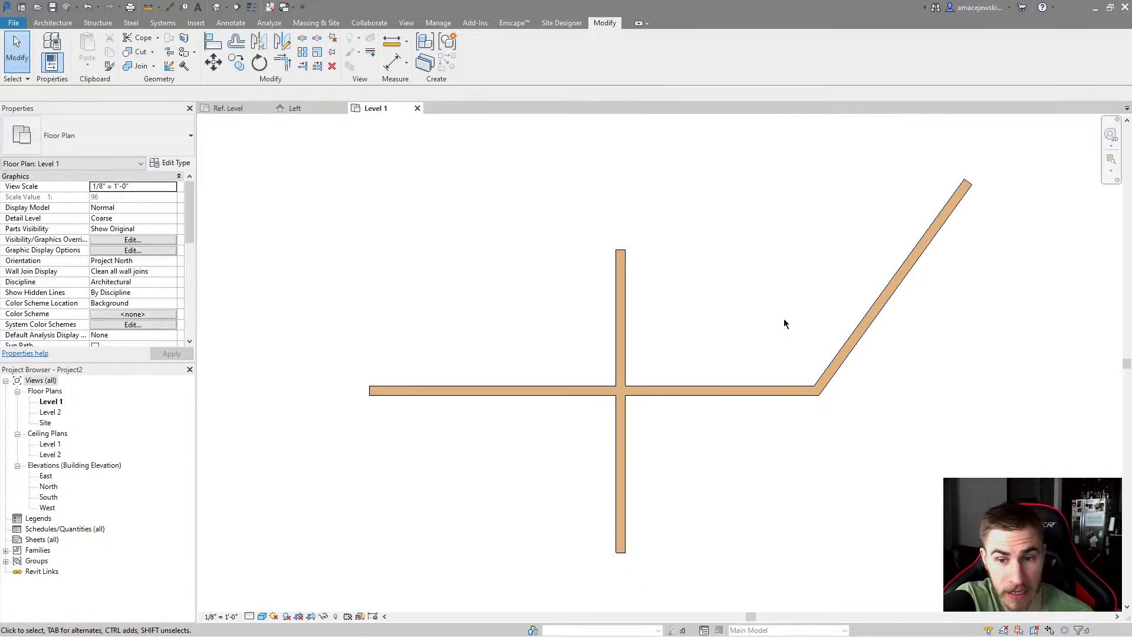
# Set the Curb Material of all three curbs together to <By Category>
pyautogui.moveTo(1029, 346); pyautogui.dragTo(561, 450)
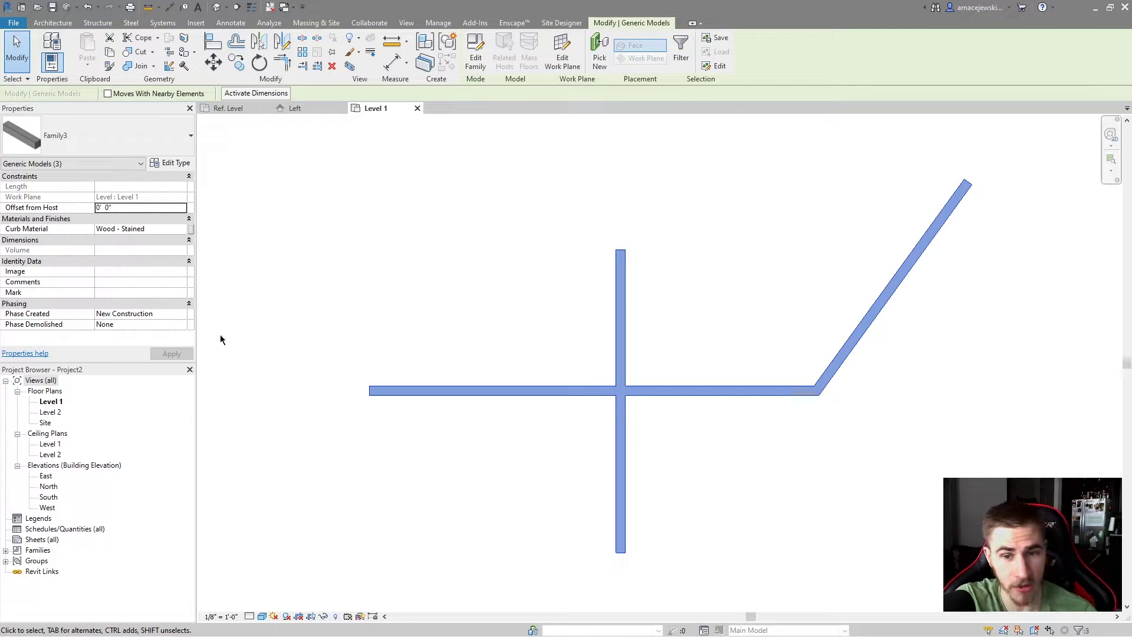
pyautogui.click(184, 228)
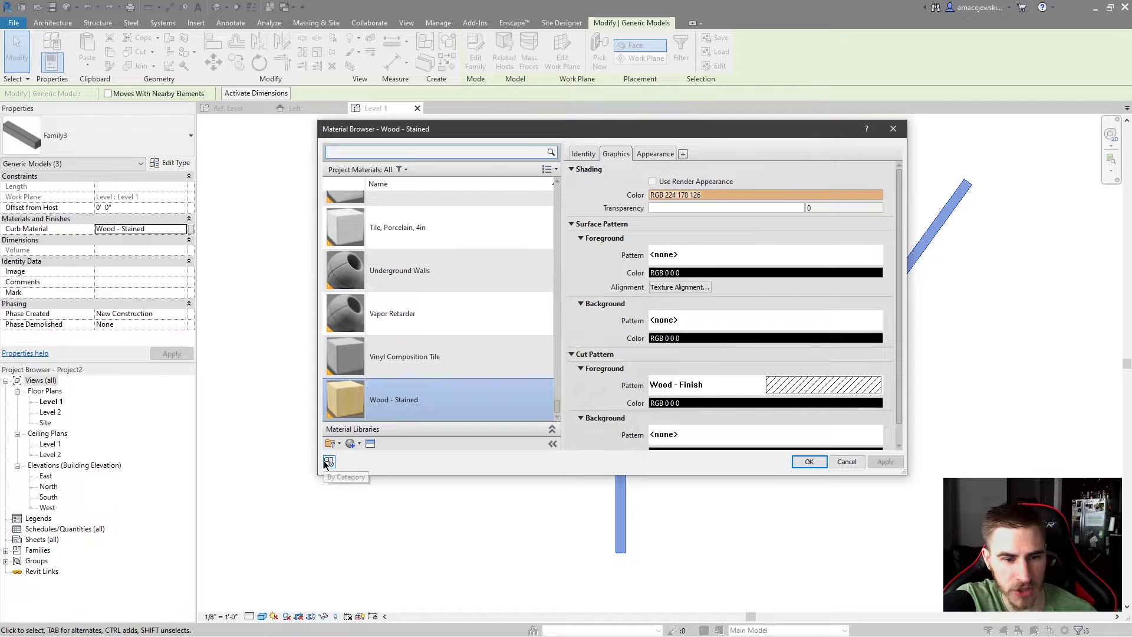
pyautogui.click(328, 463)
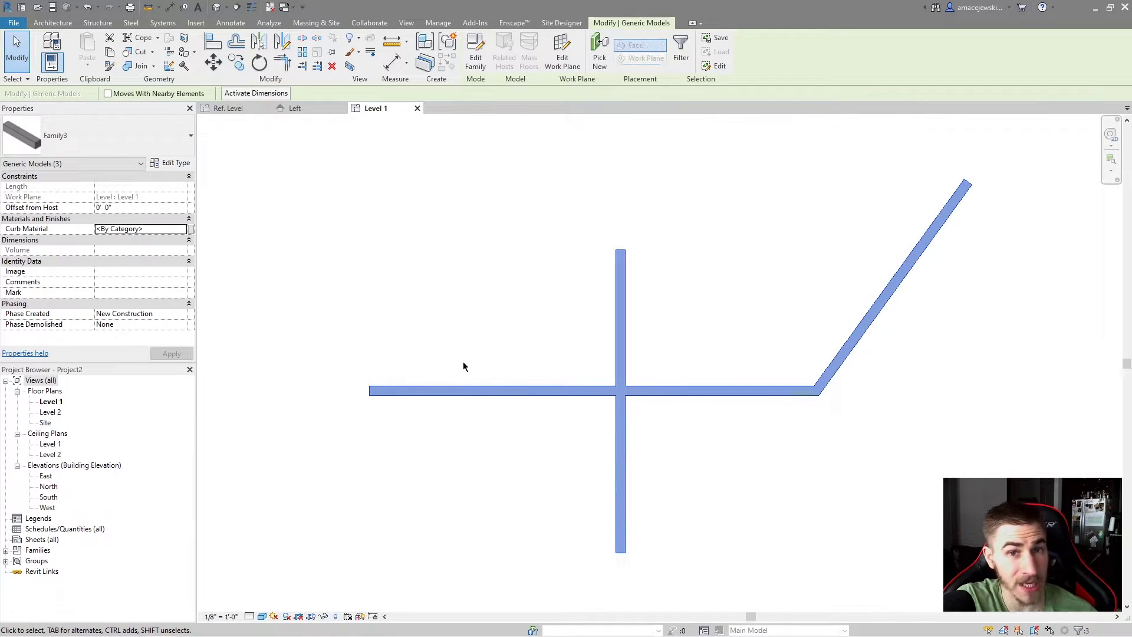
pyautogui.click(466, 370)
pyautogui.moveTo(404, 494); pyautogui.dragTo(765, 331)
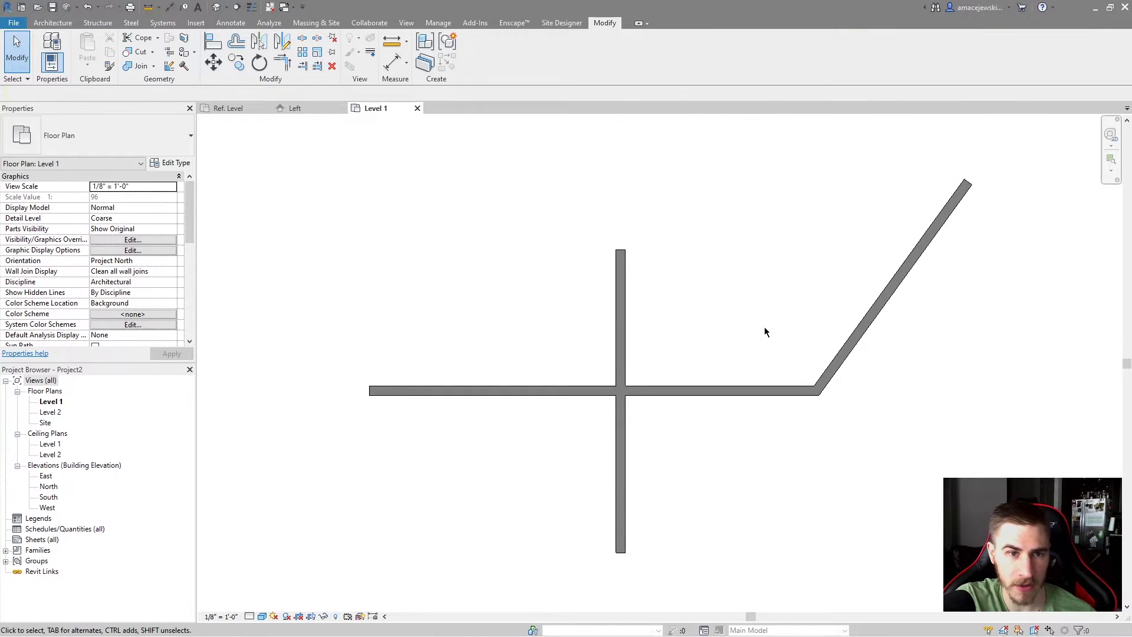
# Return to the family's Ref. Level view and review the Curb Material parameter in the Family Types
pyautogui.click(259, 109)
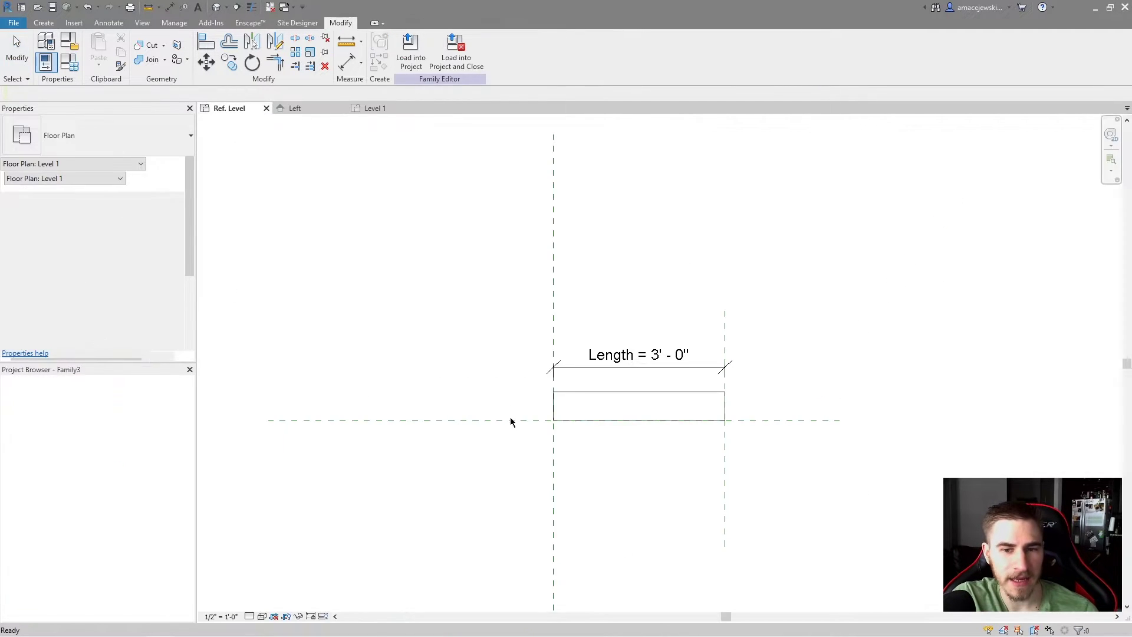
pyautogui.click(721, 400)
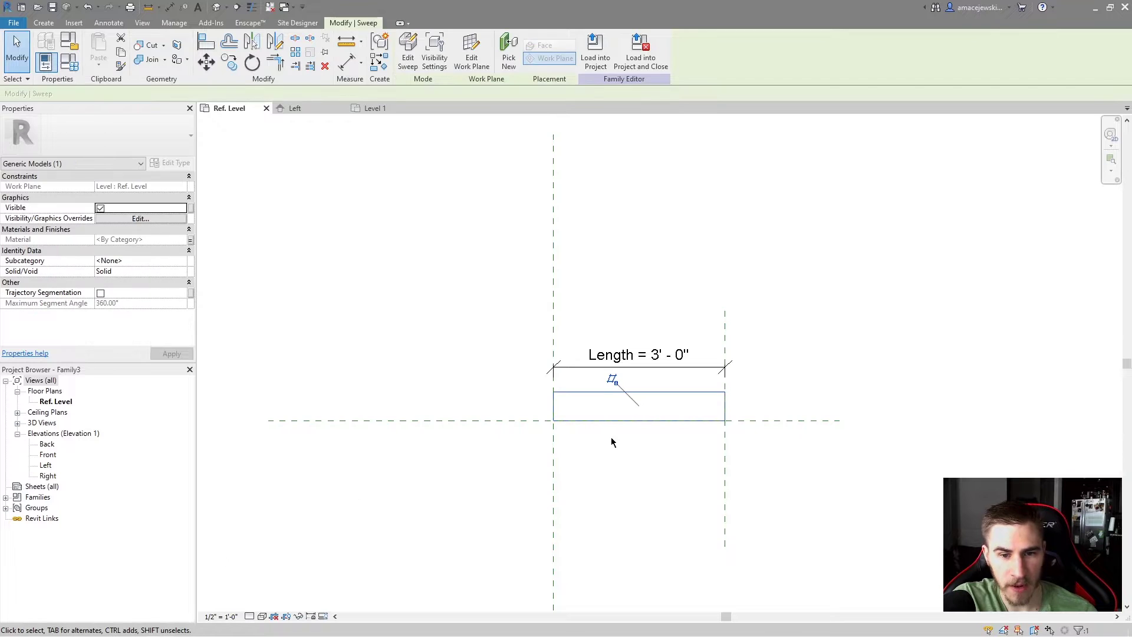
pyautogui.click(69, 63)
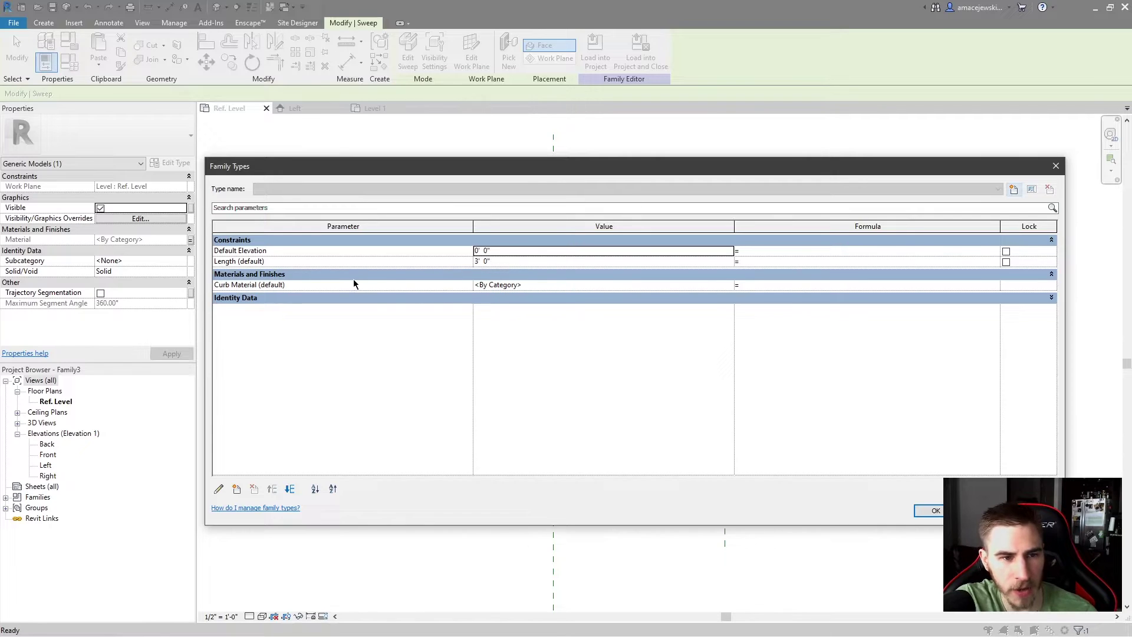
pyautogui.click(569, 285)
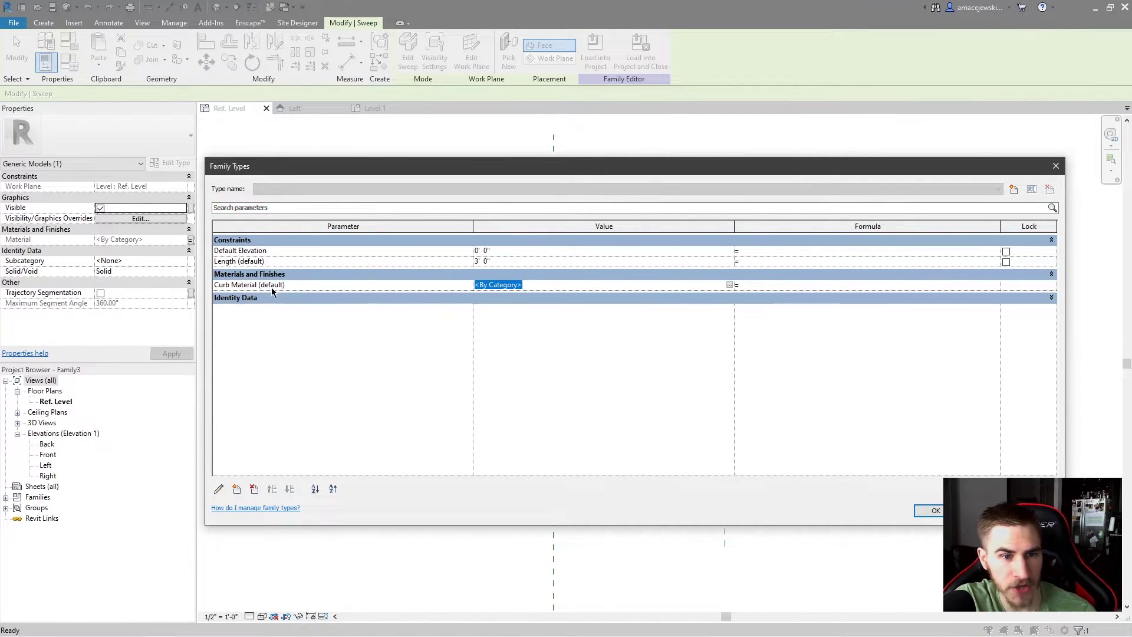
pyautogui.click(299, 283)
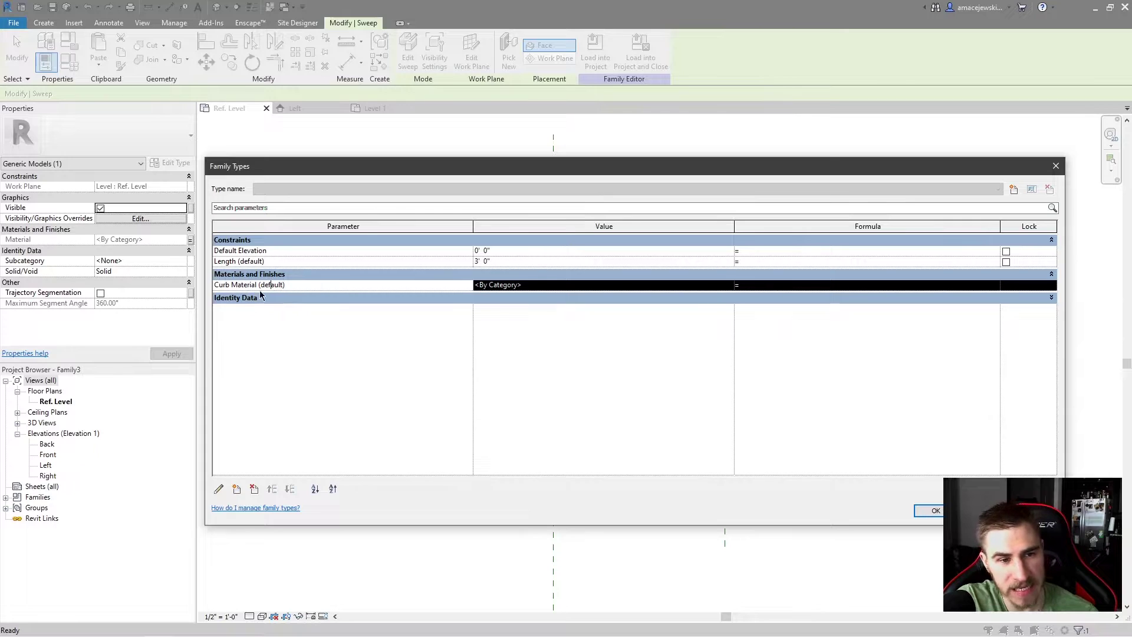
pyautogui.moveTo(262, 286); pyautogui.dragTo(289, 286)
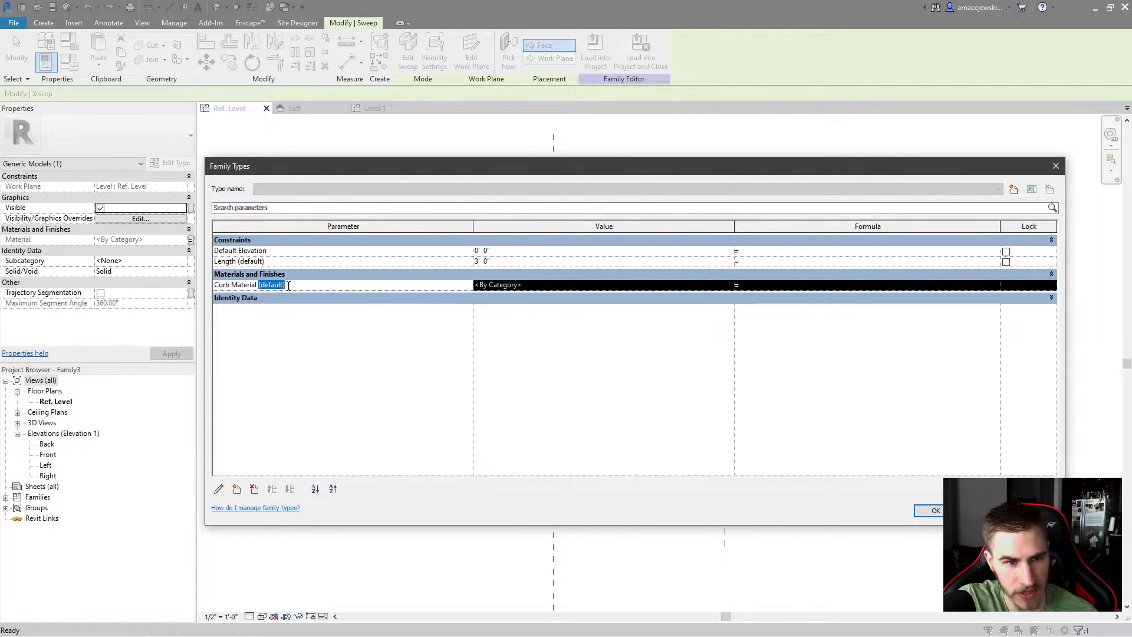
pyautogui.click(405, 390)
pyautogui.click(507, 286)
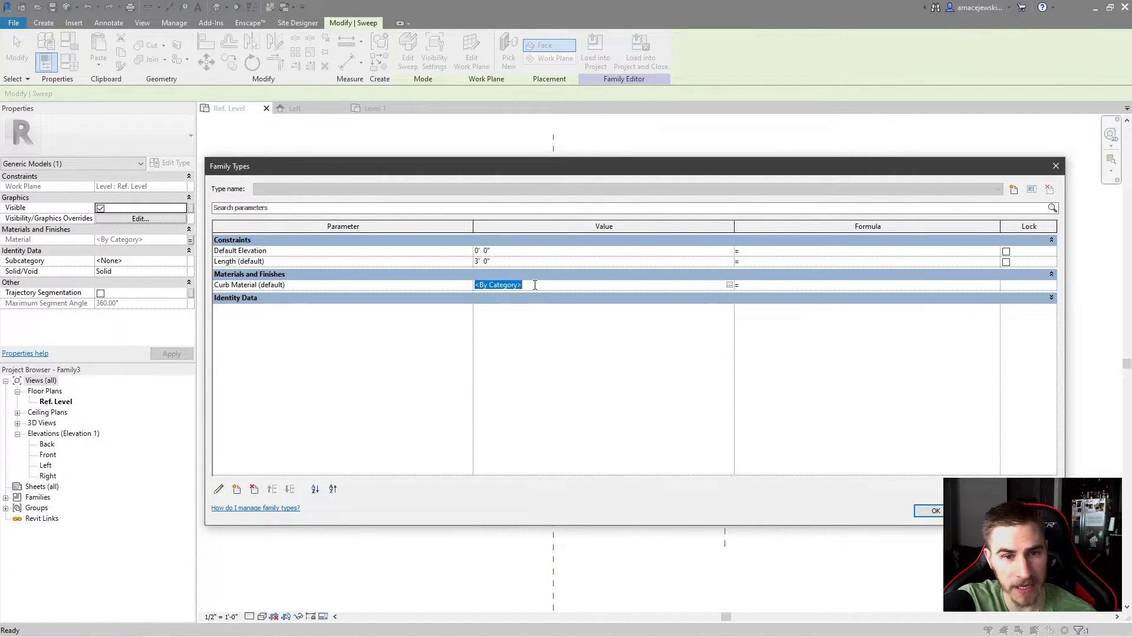
# Change the Curb Material parameter from an instance to a type parameter
pyautogui.click(233, 285)
pyautogui.click(218, 489)
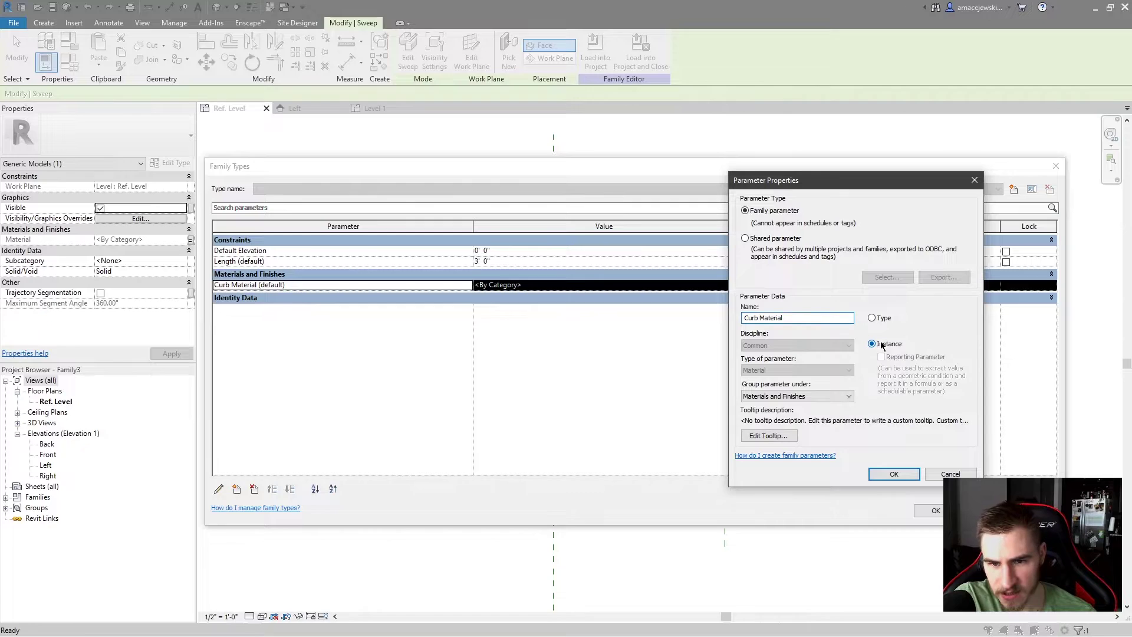
pyautogui.click(883, 474)
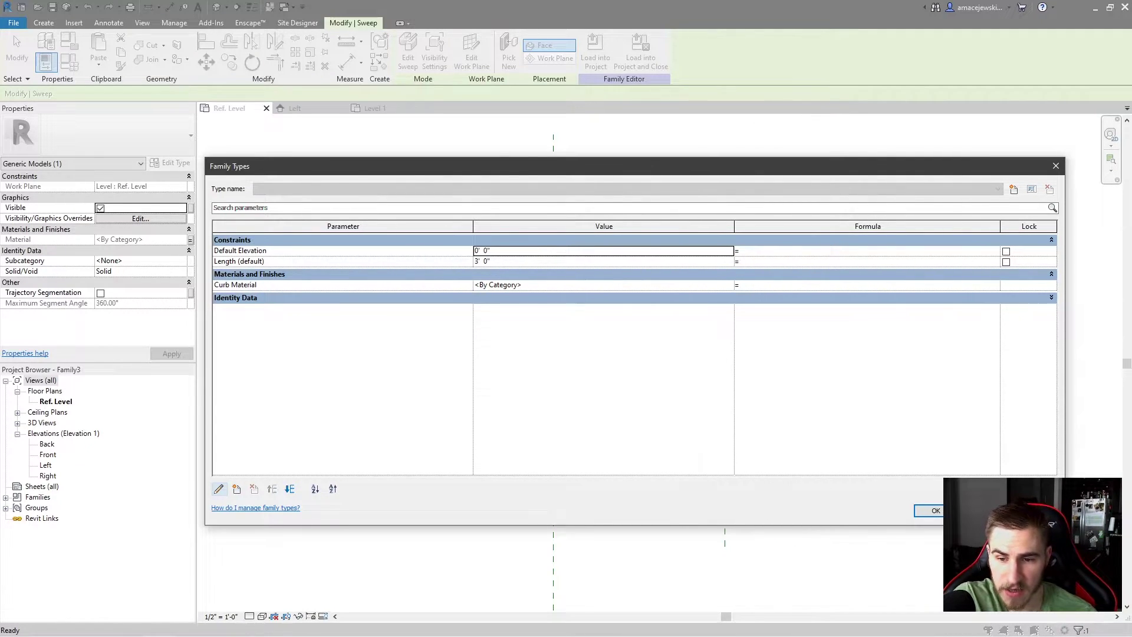
pyautogui.click(932, 511)
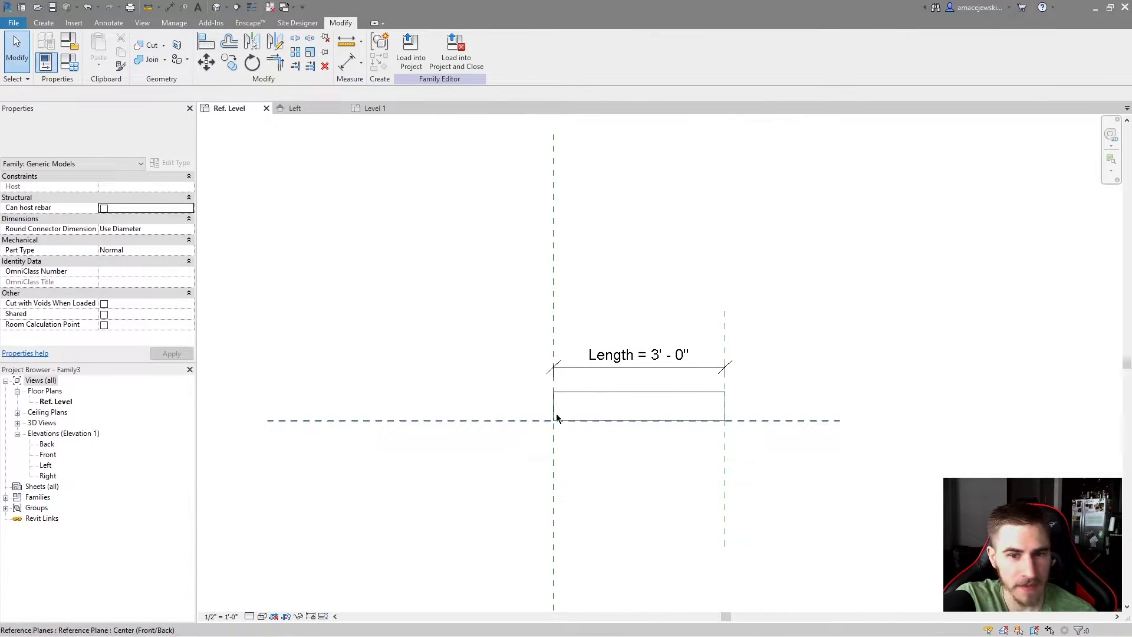
# Check the sweep's material association and load the updated family into the project, overwriting the existing version
pyautogui.click(583, 392)
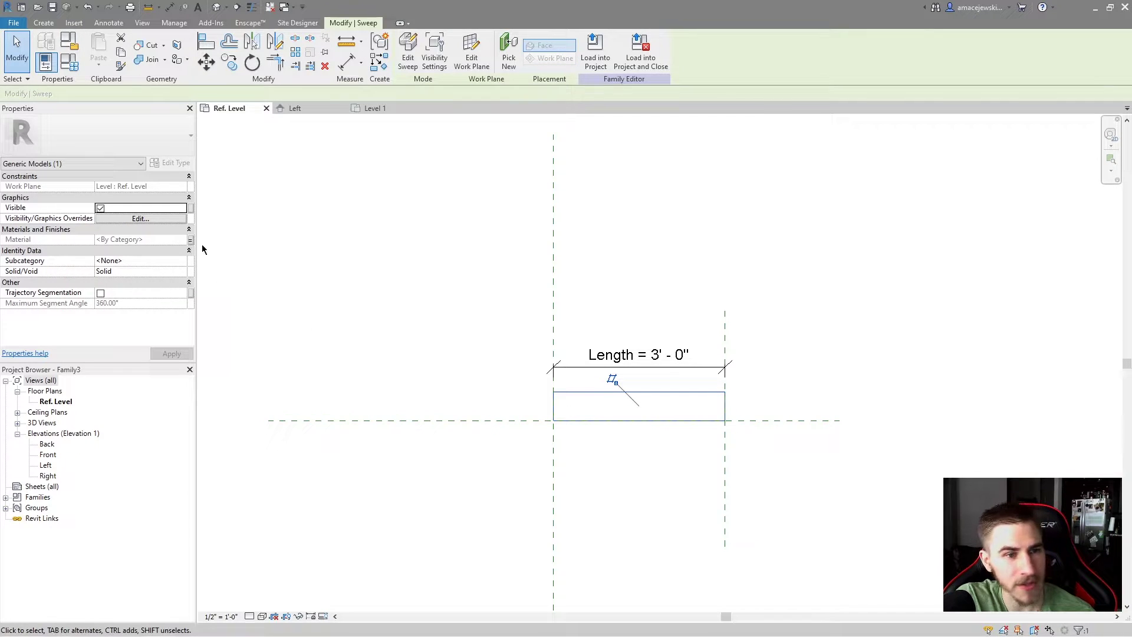
pyautogui.click(327, 248)
pyautogui.click(411, 52)
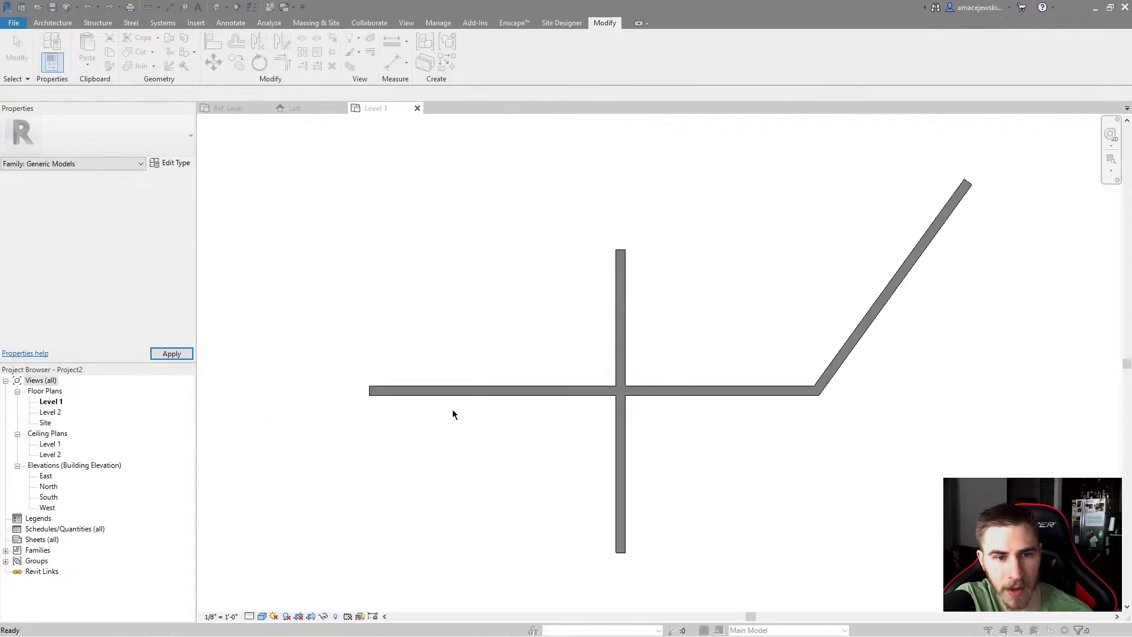
pyautogui.click(507, 288)
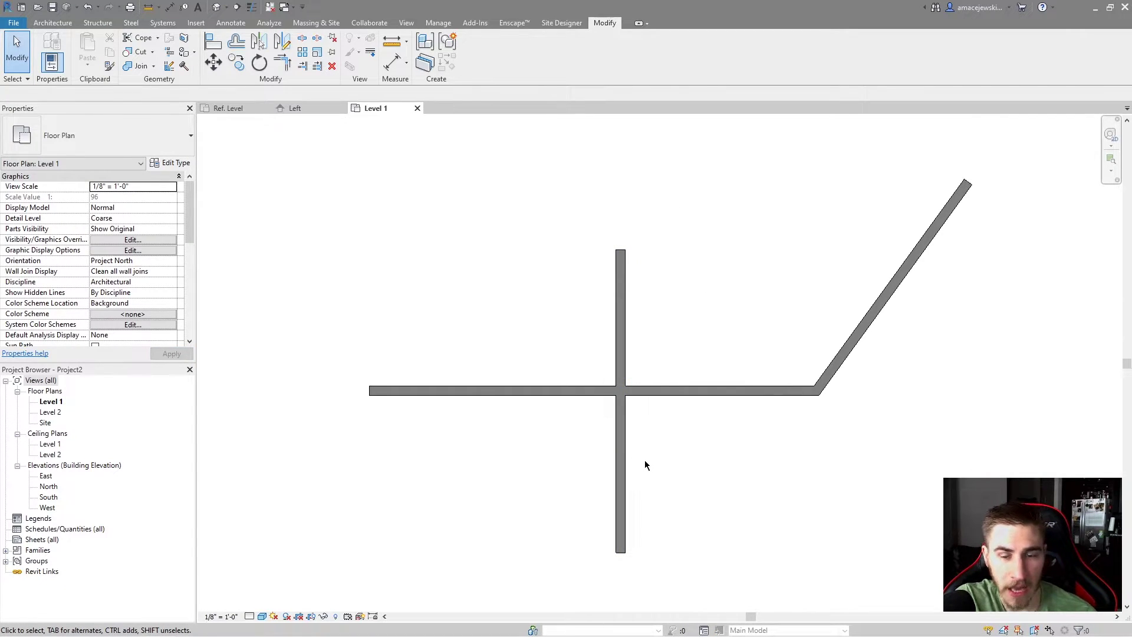
# Check the instance properties of the horizontal, vertical and angled curbs on Level 1 and the vertical curb's available types
pyautogui.click(679, 393)
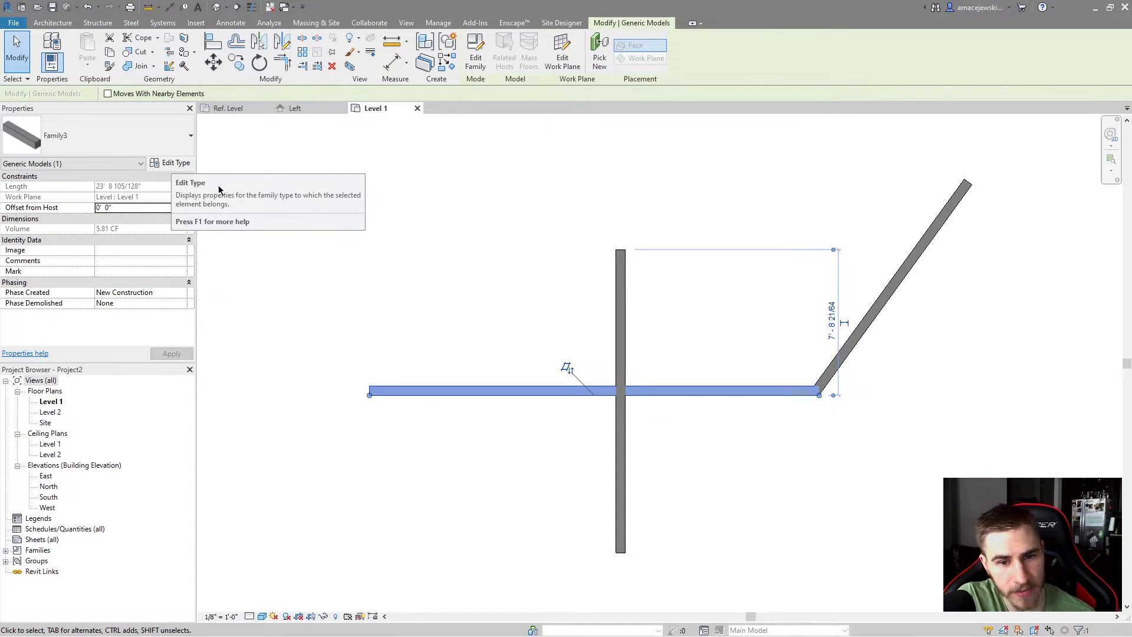
pyautogui.click(620, 299)
pyautogui.click(879, 313)
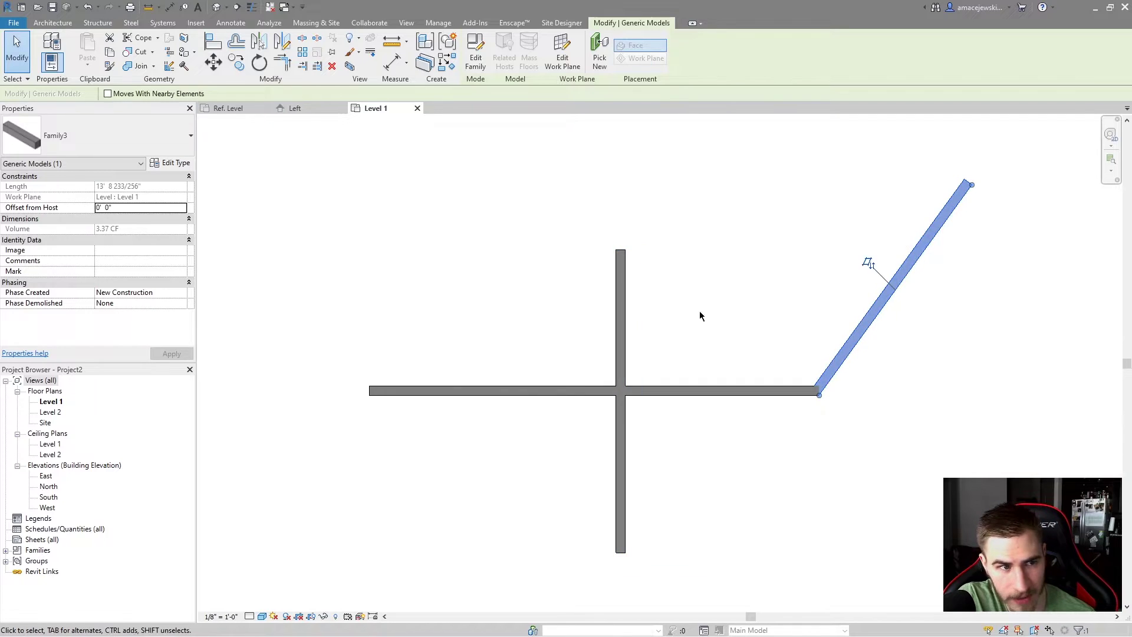
pyautogui.click(628, 363)
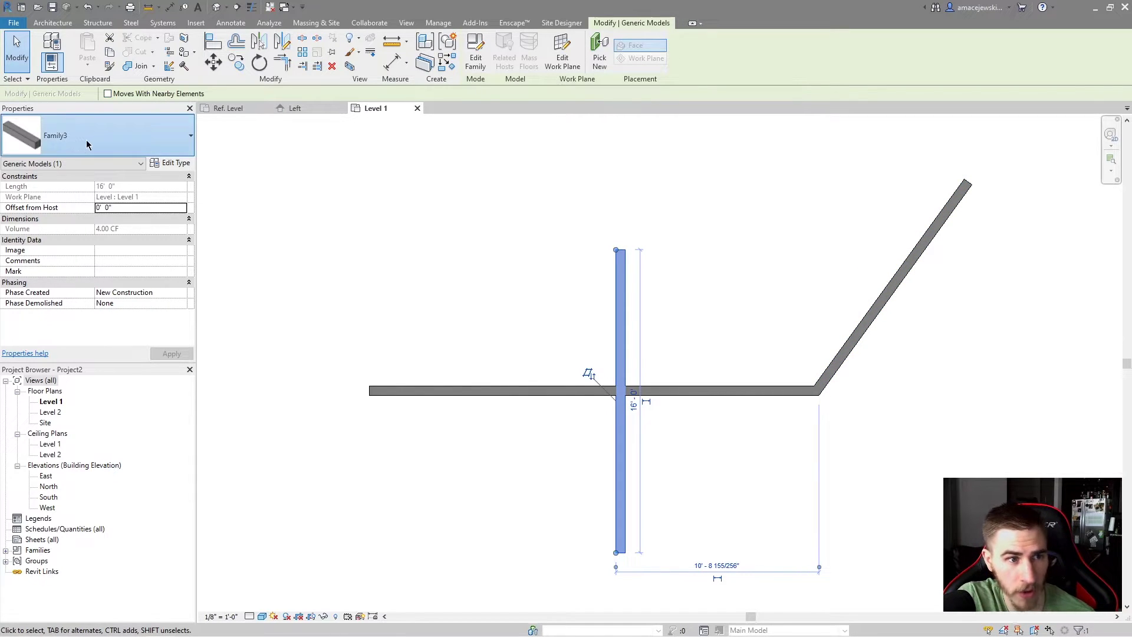
pyautogui.click(46, 143)
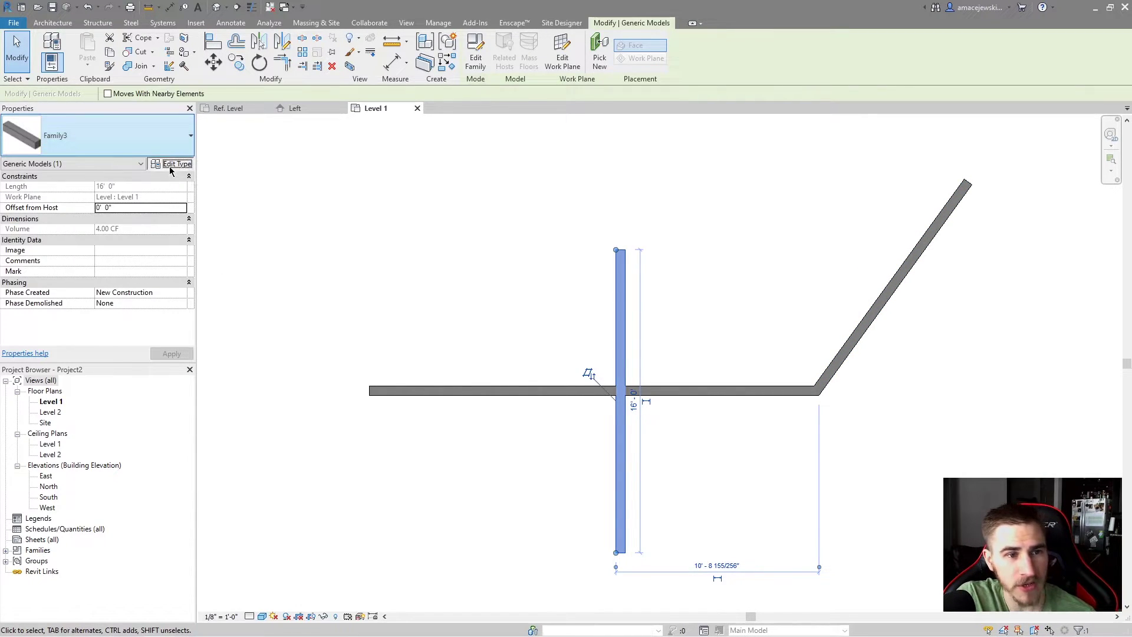
# Set the vertical curb's Curb Material type parameter to Wood - Stained and apply it
pyautogui.click(171, 163)
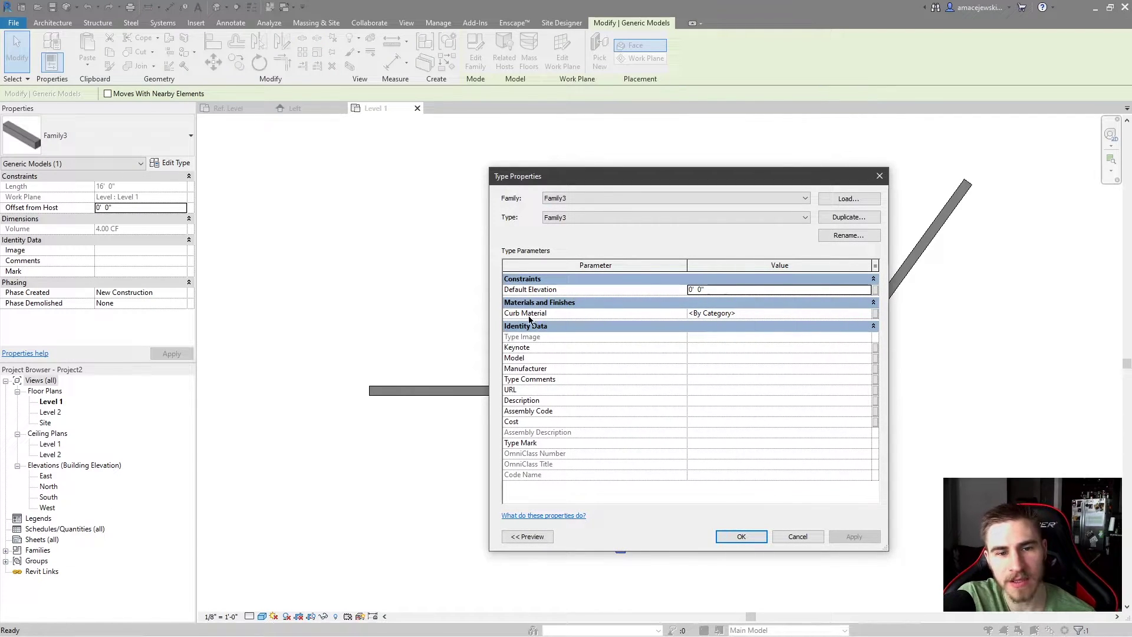
pyautogui.click(873, 312)
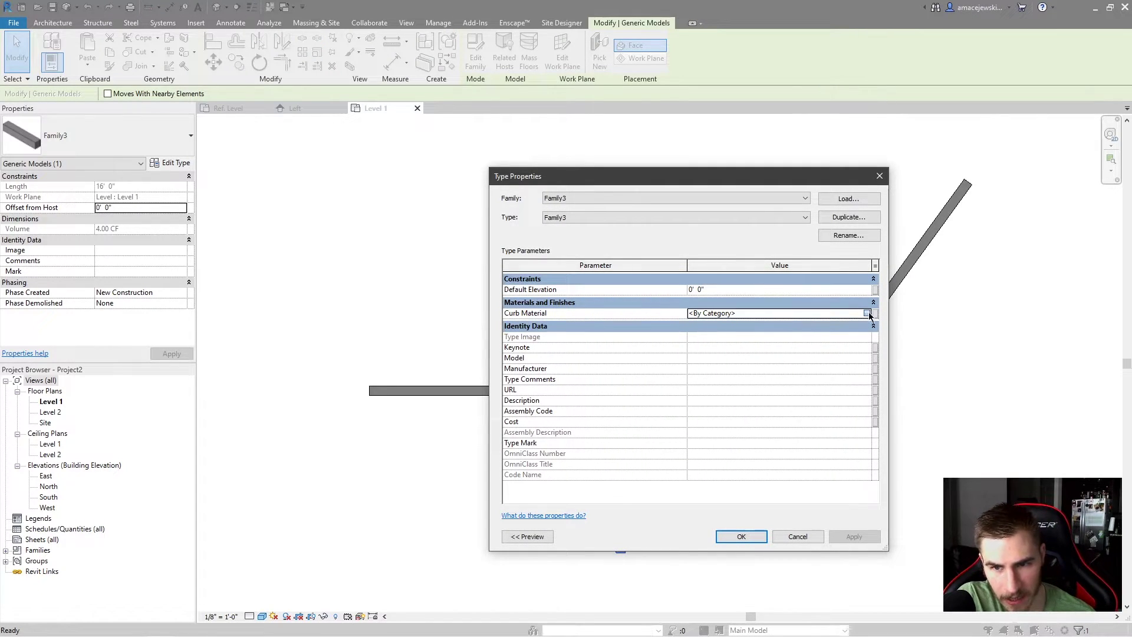
pyautogui.click(873, 313)
pyautogui.doubleClick(417, 398)
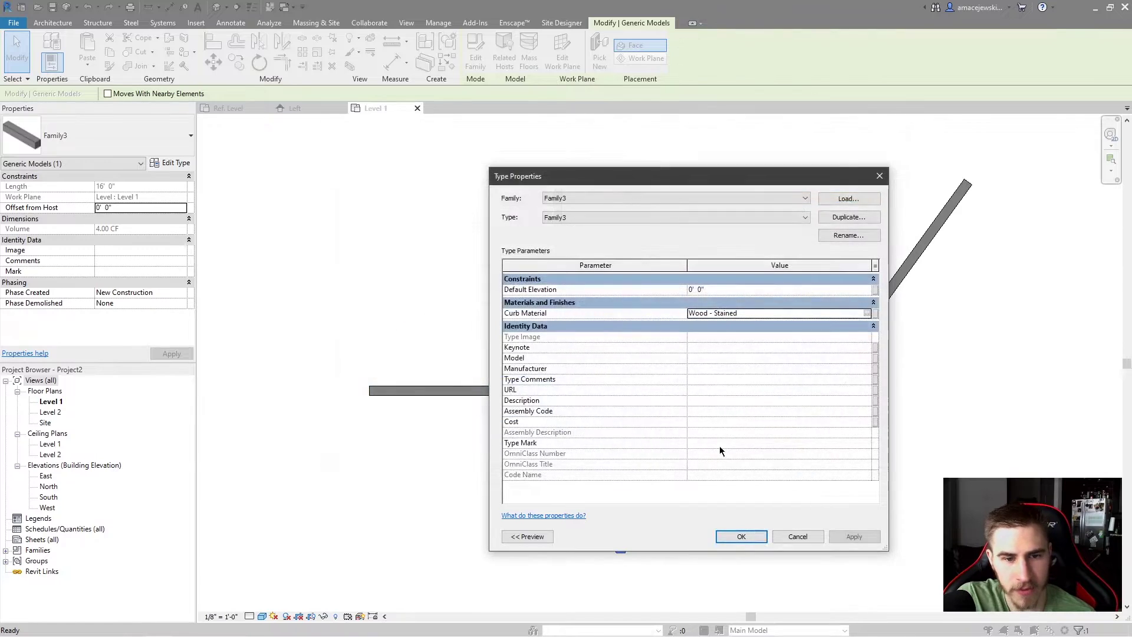
pyautogui.click(740, 537)
pyautogui.click(864, 442)
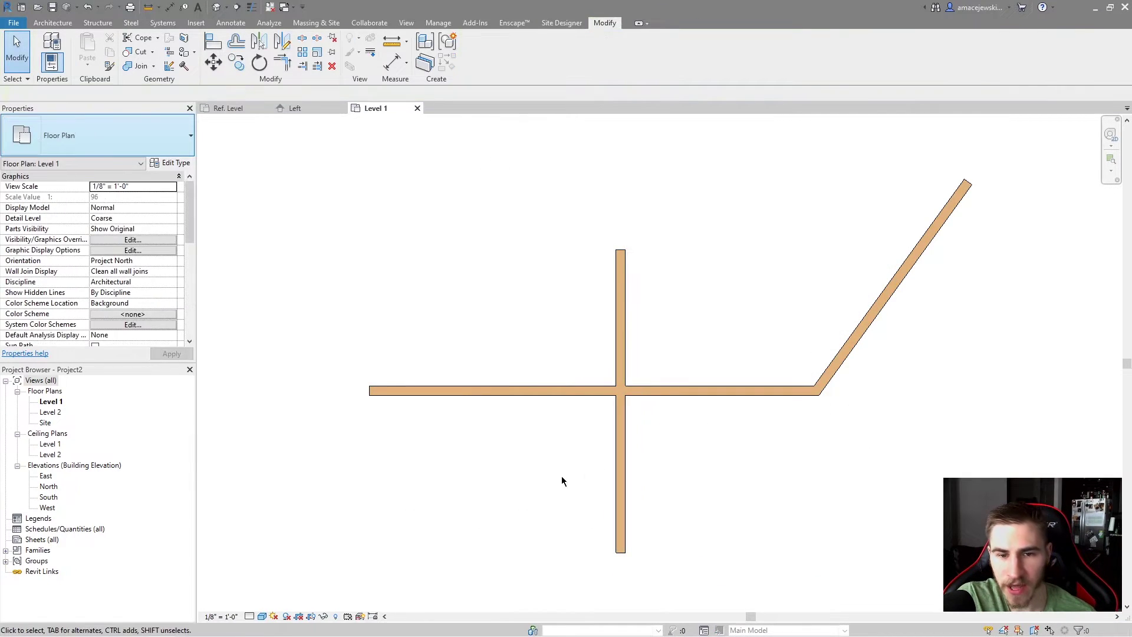
# Check the shared properties of all curbs on Level 1 and return to the family's Ref. Level view
pyautogui.moveTo(936, 312); pyautogui.dragTo(637, 419)
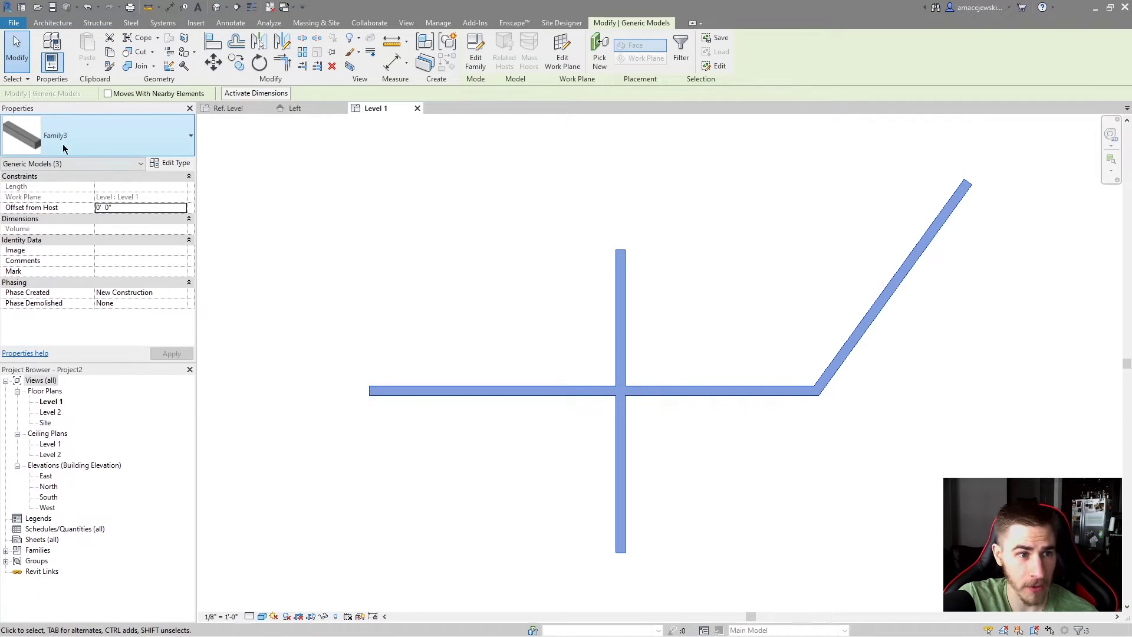
pyautogui.moveTo(745, 313); pyautogui.dragTo(739, 348)
pyautogui.moveTo(667, 328); pyautogui.dragTo(642, 348)
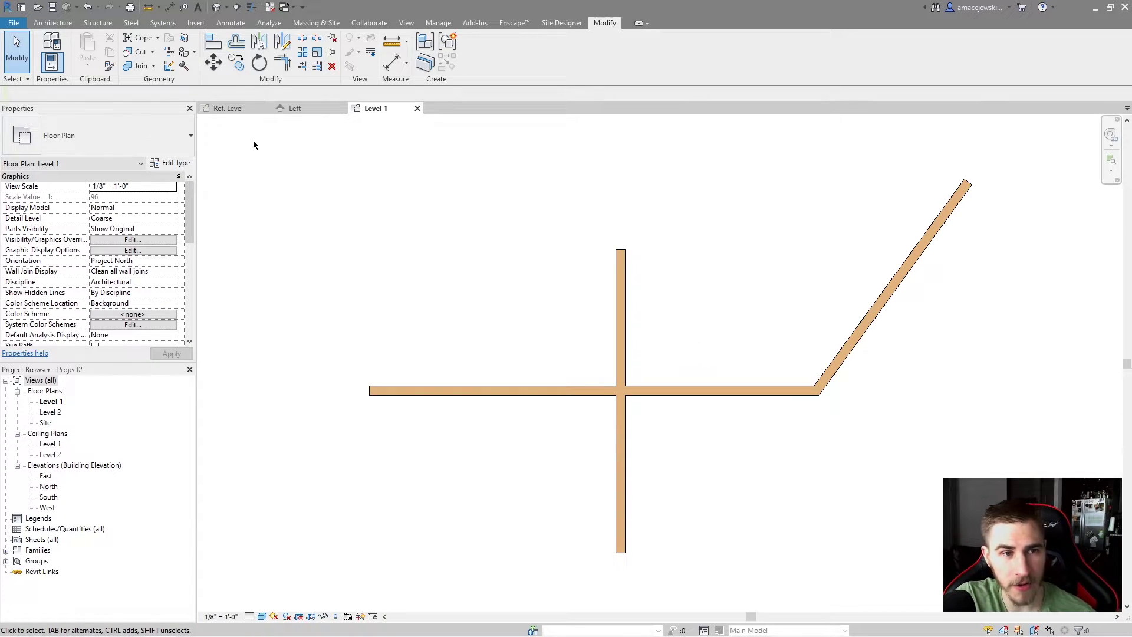
pyautogui.click(235, 108)
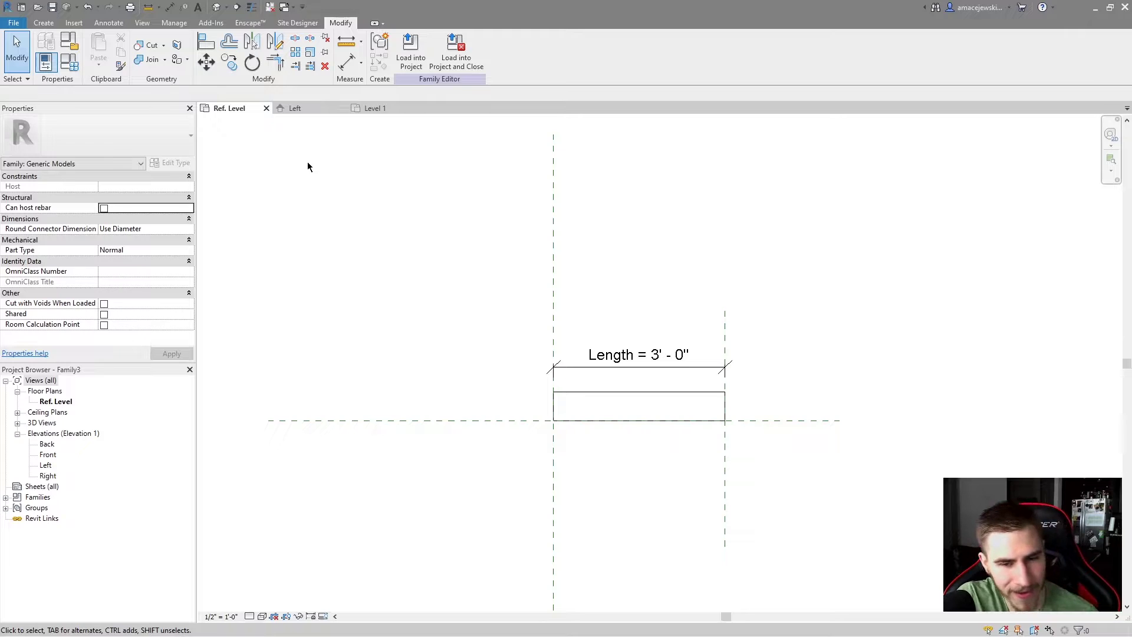
pyautogui.doubleClick(619, 395)
pyautogui.scroll(3, 661, 427)
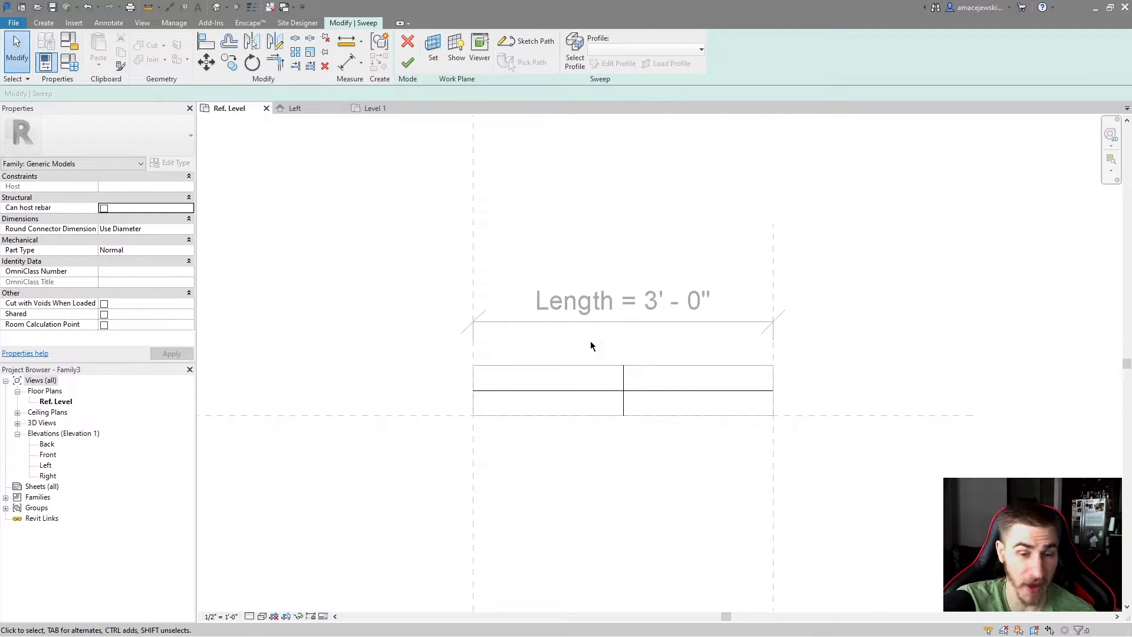
pyautogui.scroll(-1, 543, 211)
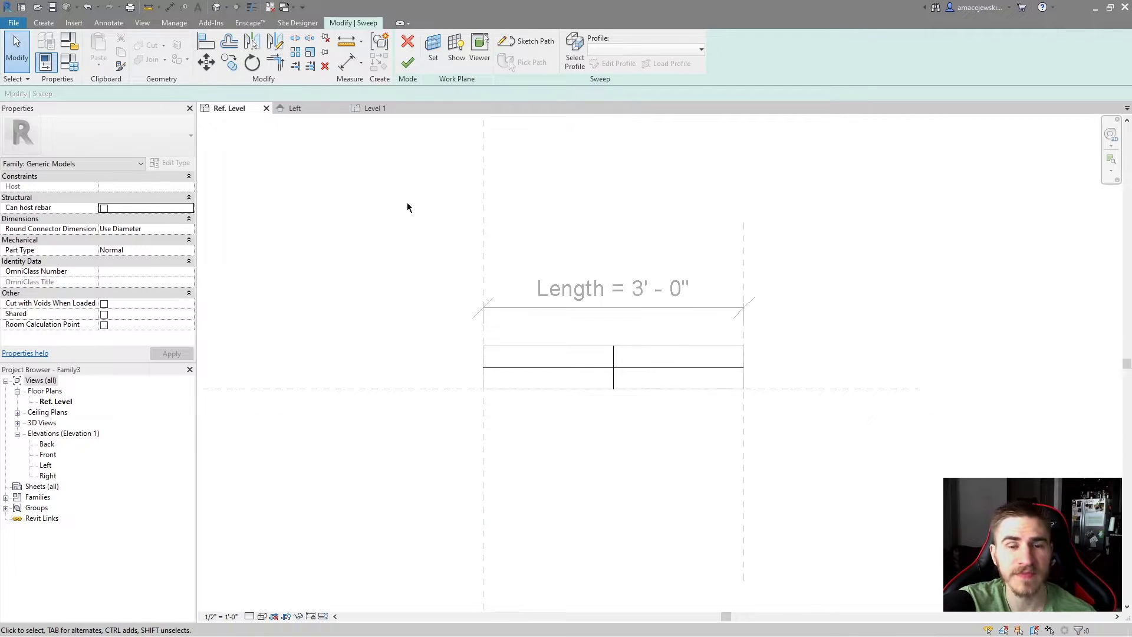
pyautogui.click(407, 42)
pyautogui.scroll(-5, 655, 372)
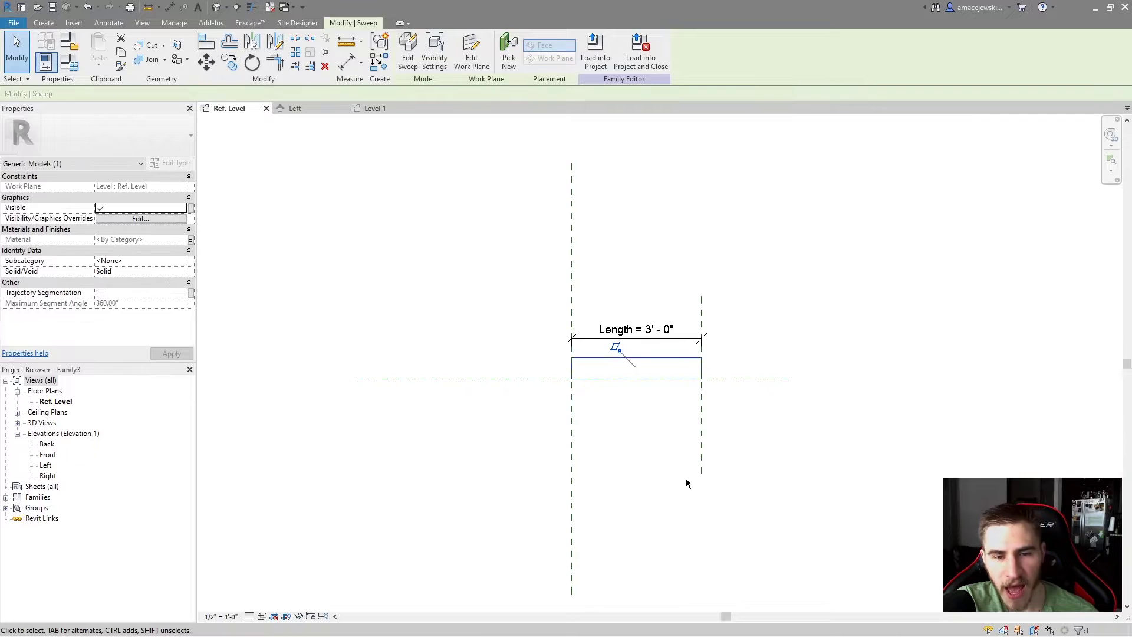
pyautogui.scroll(1, 671, 416)
# Open the sweep's path sketch and move the horizontal path line slightly up from its position
pyautogui.doubleClick(658, 348)
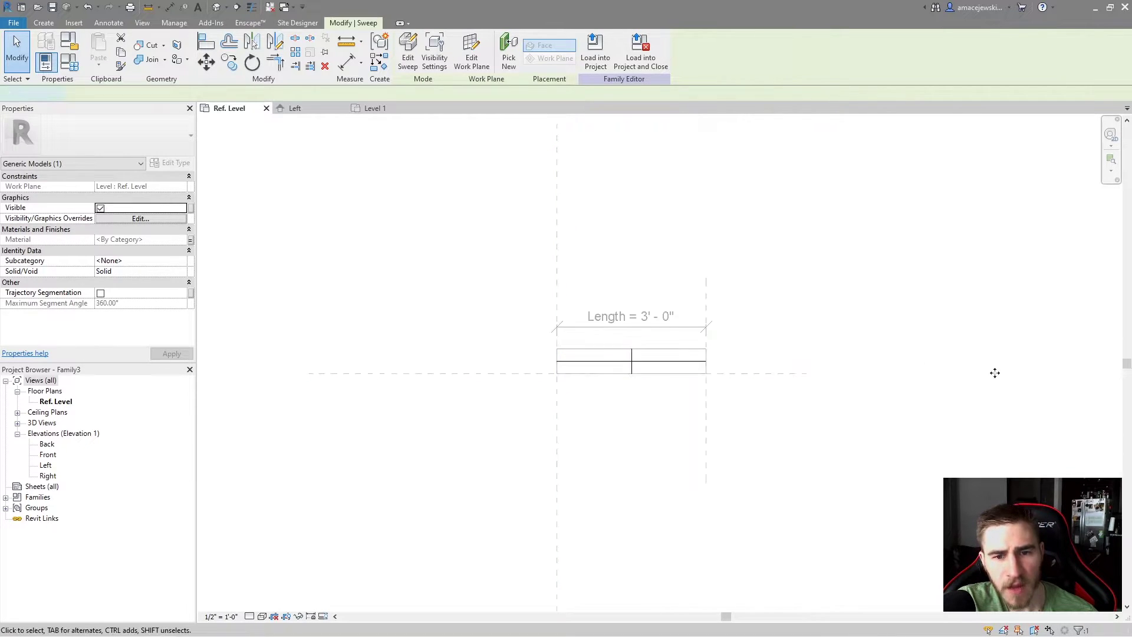
pyautogui.scroll(1, 554, 362)
pyautogui.scroll(1, 554, 366)
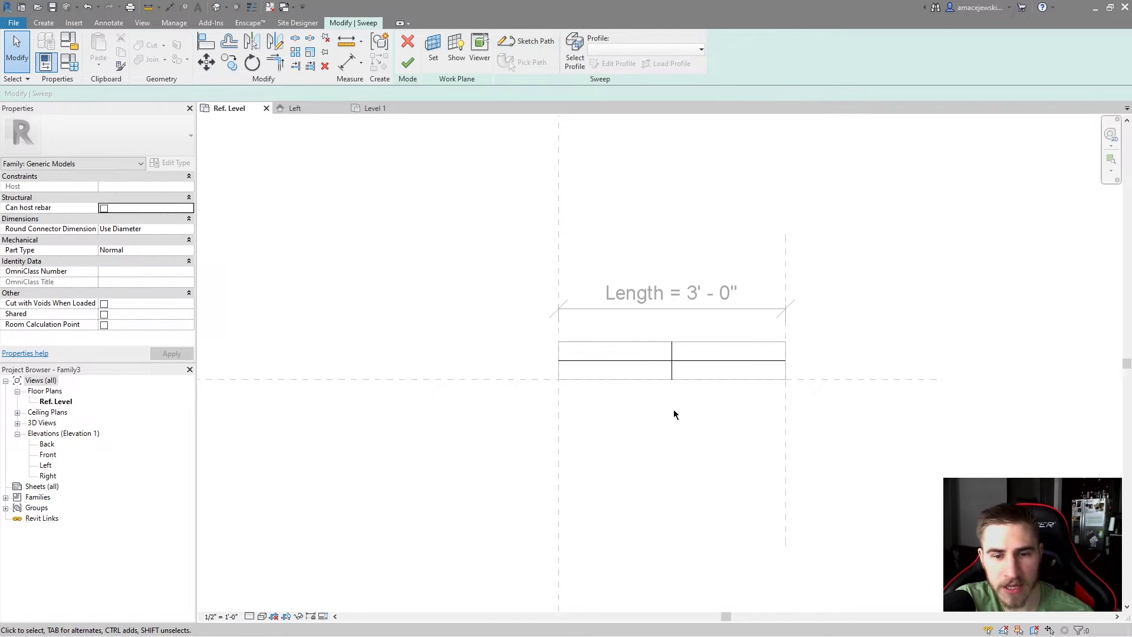
pyautogui.click(534, 41)
pyautogui.click(707, 362)
pyautogui.press('m')
pyautogui.press('v')
pyautogui.click(697, 359)
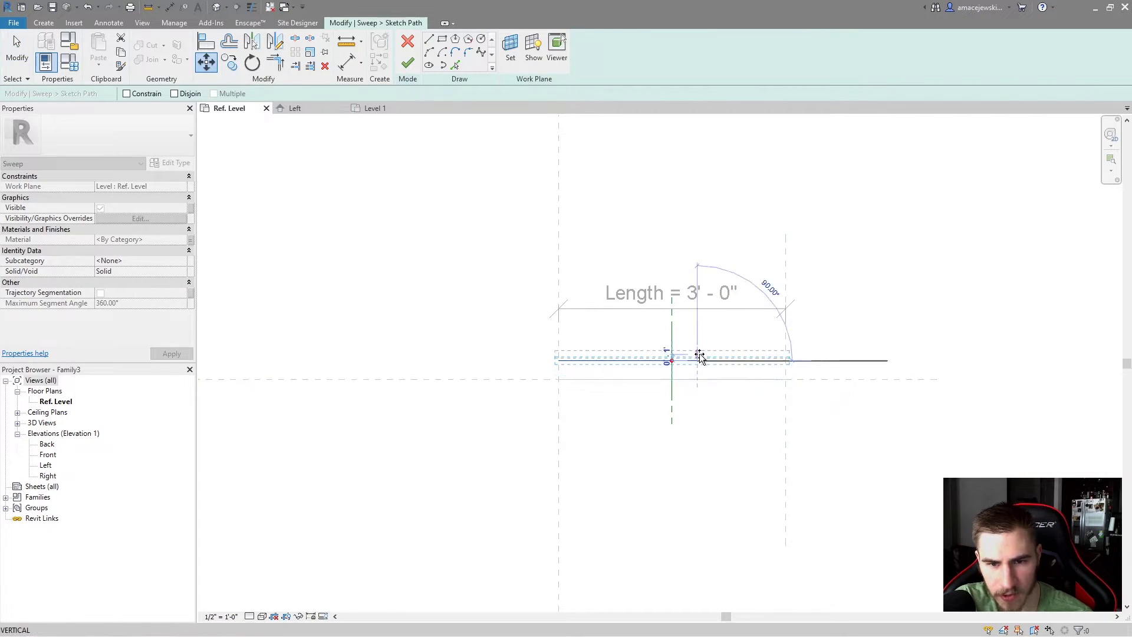
pyautogui.click(698, 354)
# Align the sweep's path line to the horizontal reference plane and finish the path sketch
pyautogui.press('a')
pyautogui.press('l')
pyautogui.click(909, 380)
pyautogui.press('Escape')
pyautogui.click(753, 380)
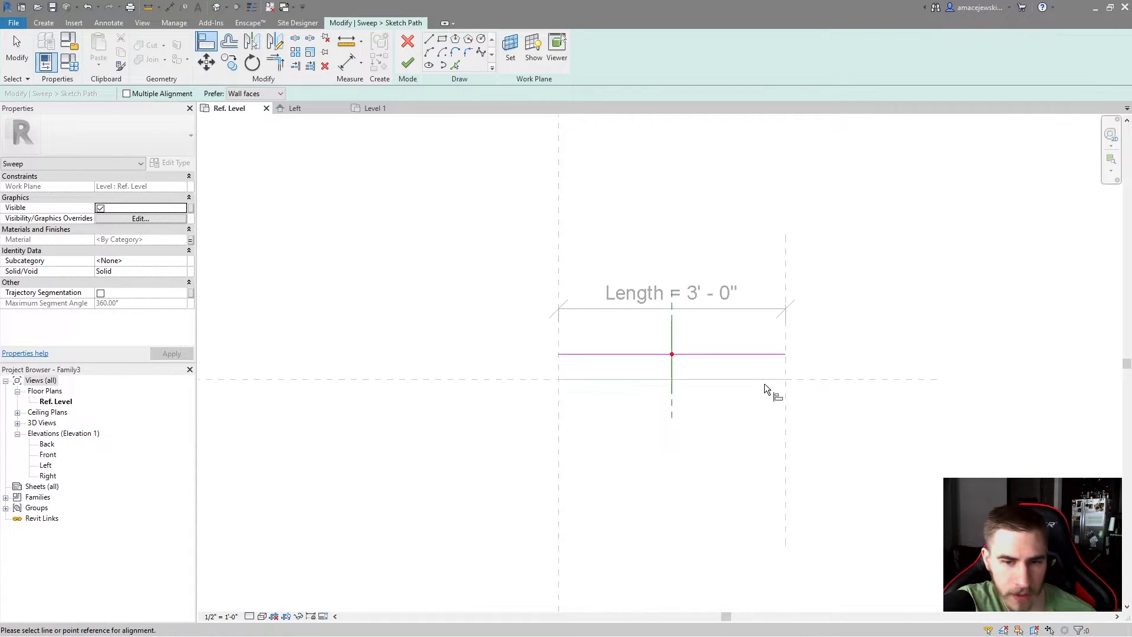
pyautogui.click(719, 379)
pyautogui.click(732, 353)
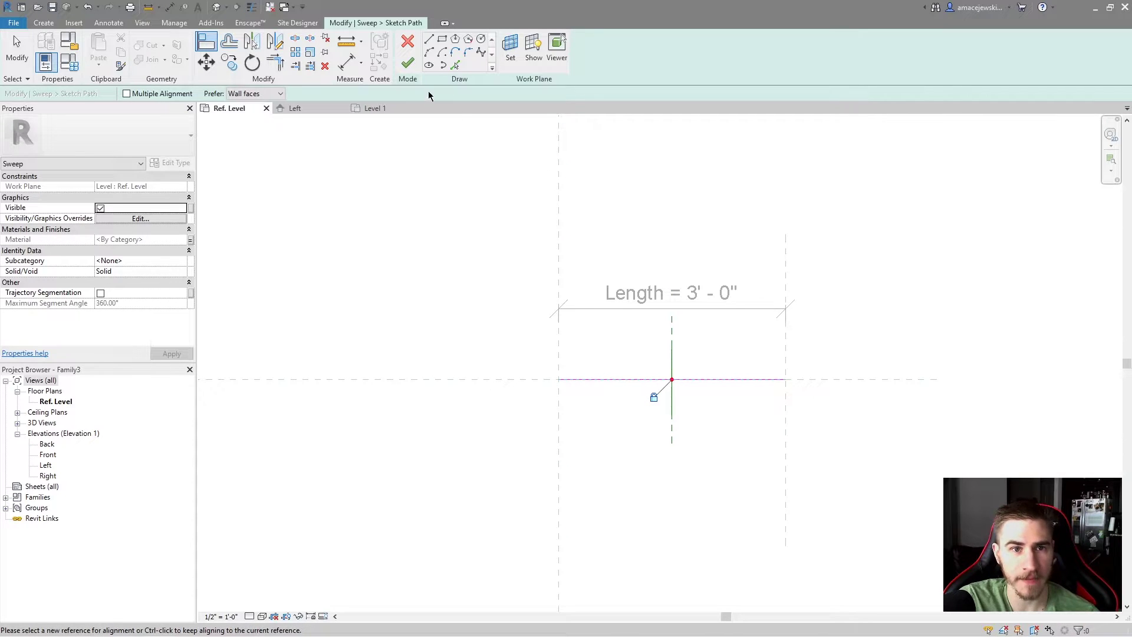
pyautogui.click(408, 63)
pyautogui.press('Escape')
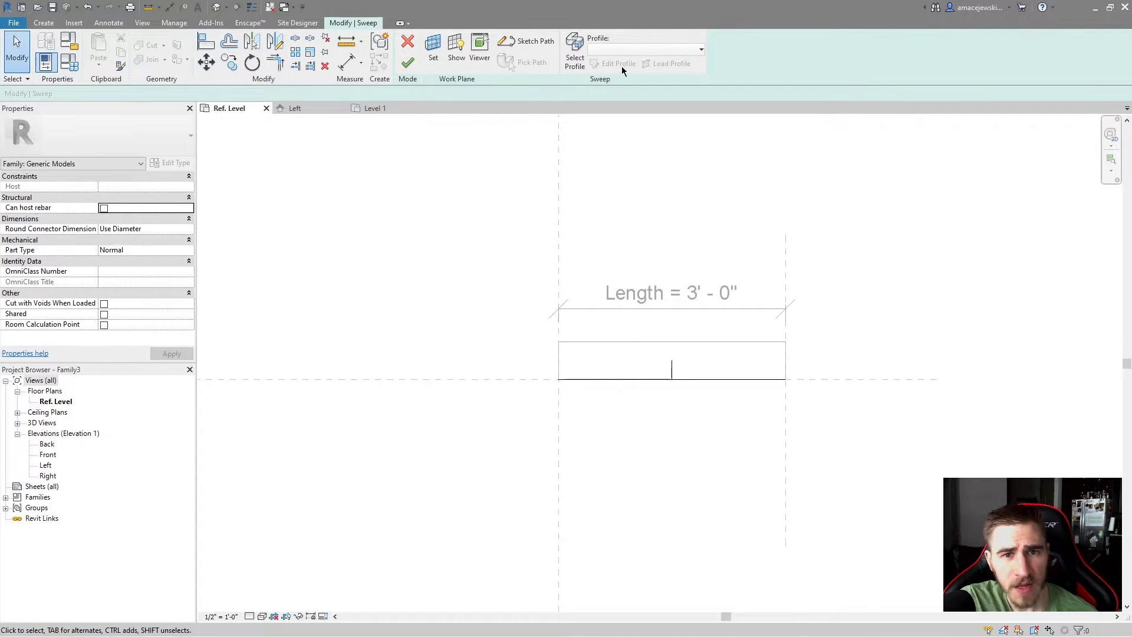
# Open the sweep's profile sketch in the Left elevation and set the rectangle's width to .5 ft
pyautogui.doubleClick(676, 373)
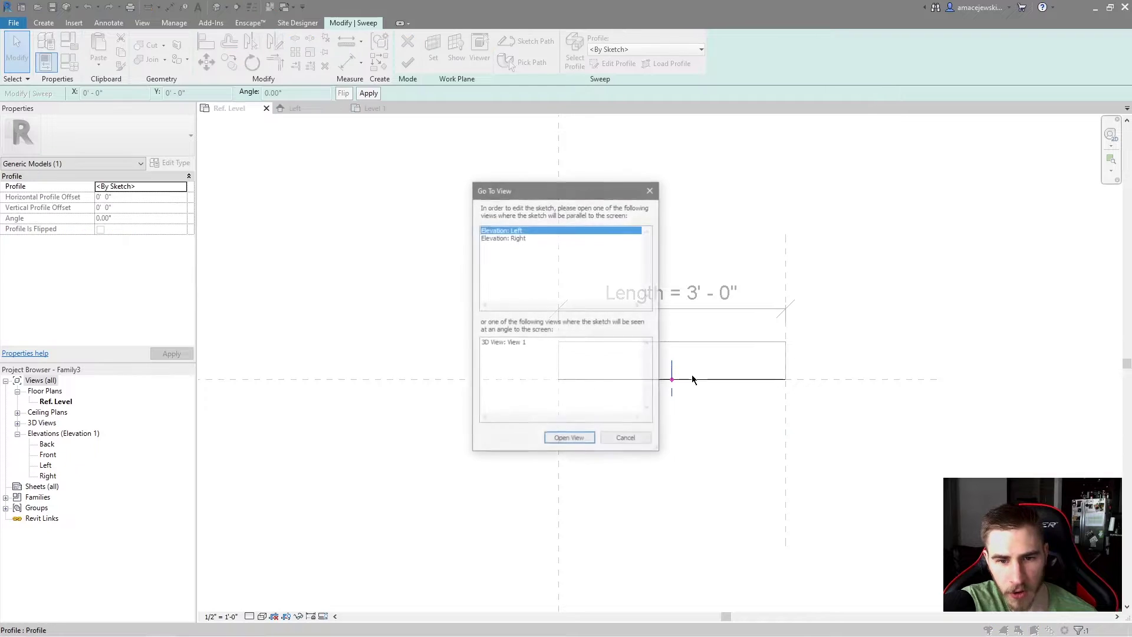
pyautogui.press('Return')
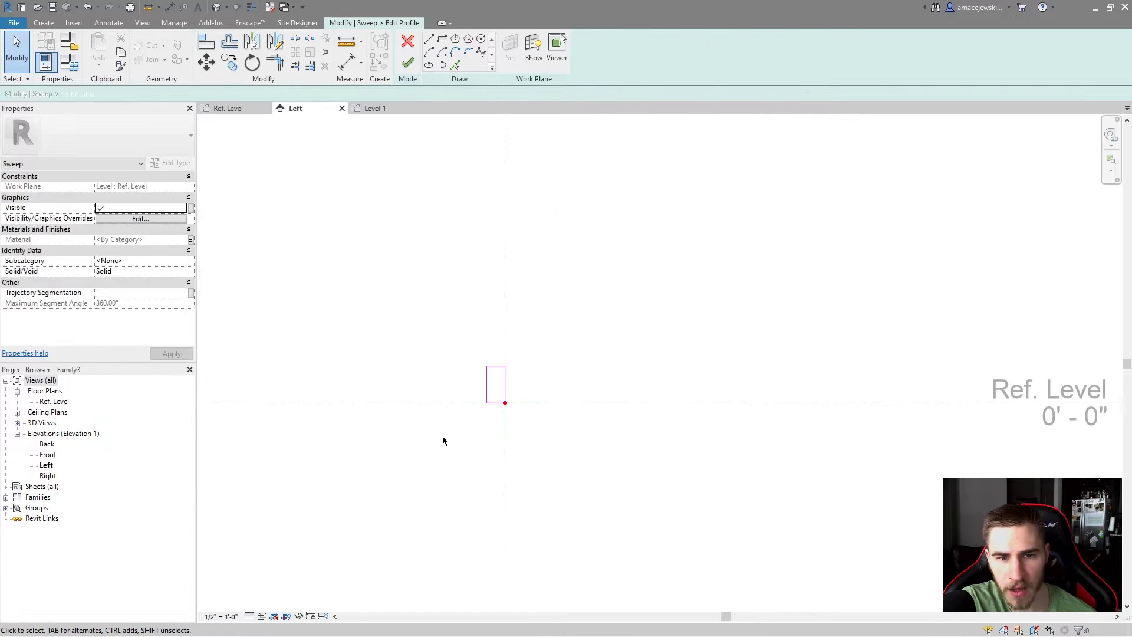
pyautogui.moveTo(471, 344); pyautogui.dragTo(583, 380)
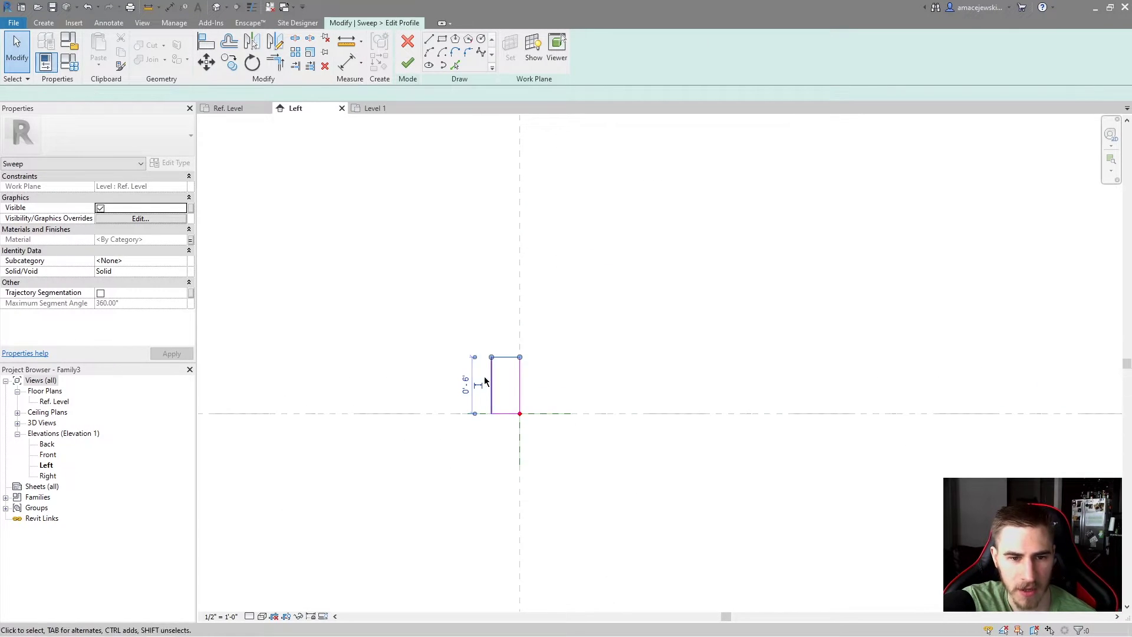
pyautogui.click(508, 395)
pyautogui.click(491, 392)
pyautogui.click(509, 426)
pyautogui.write('.5')
pyautogui.press('Return')
# Move the square profile up and away from the sweep path's reference point
pyautogui.moveTo(463, 356); pyautogui.dragTo(458, 344)
pyautogui.moveTo(391, 301)
pyautogui.mouseDown()
pyautogui.moveTo(534, 474)
pyautogui.moveTo(516, 461)
pyautogui.mouseUp()
pyautogui.press('Delete')
pyautogui.moveTo(424, 317); pyautogui.dragTo(533, 425)
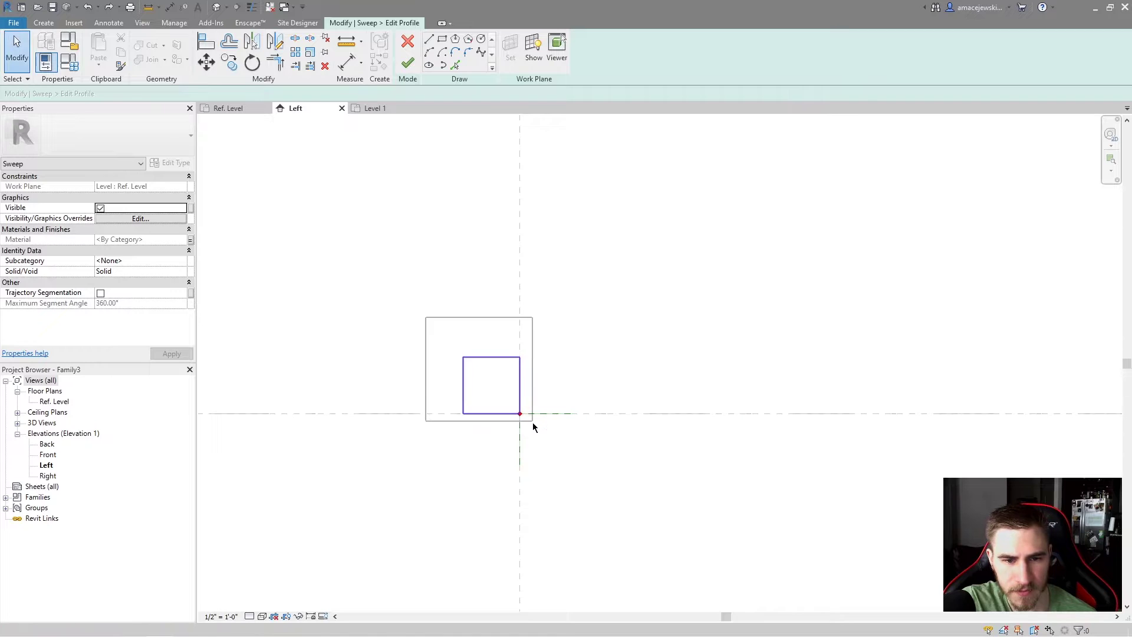
pyautogui.moveTo(518, 381)
pyautogui.mouseDown()
pyautogui.moveTo(466, 383)
pyautogui.moveTo(434, 354)
pyautogui.moveTo(444, 263)
pyautogui.moveTo(431, 277)
pyautogui.mouseUp()
pyautogui.click(345, 275)
pyautogui.moveTo(354, 236)
pyautogui.mouseDown()
pyautogui.moveTo(500, 330)
pyautogui.moveTo(483, 322)
pyautogui.mouseUp()
pyautogui.click(426, 333)
pyautogui.moveTo(345, 190); pyautogui.dragTo(469, 342)
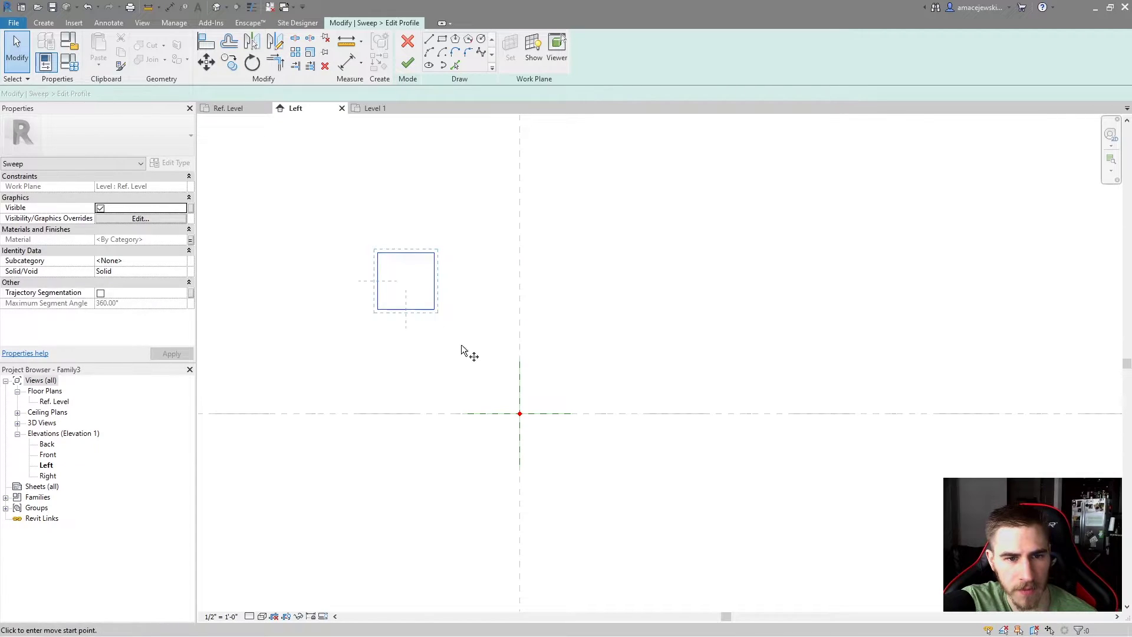
# Move the square profile's lower edge onto the Ref. Level line, clear of the vertical reference plane
pyautogui.press('m')
pyautogui.press('v')
pyautogui.click(376, 308)
pyautogui.click(356, 413)
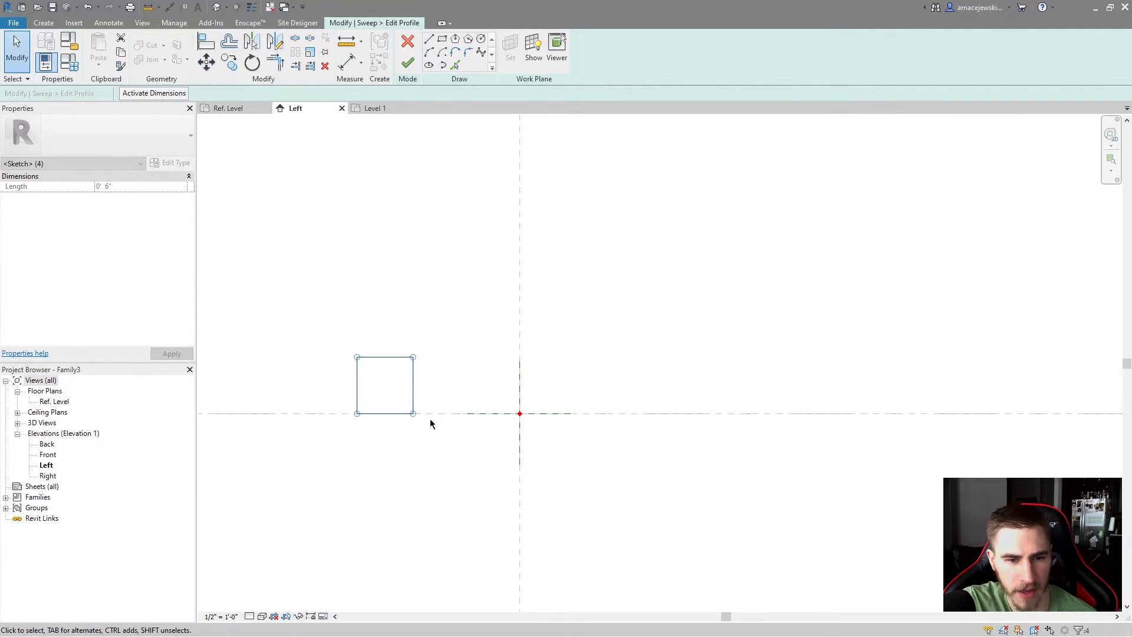
# Copy the square profile horizontally along Ref. Level to the opposite side of the vertical reference plane
pyautogui.press('c')
pyautogui.press('o')
pyautogui.click(471, 368)
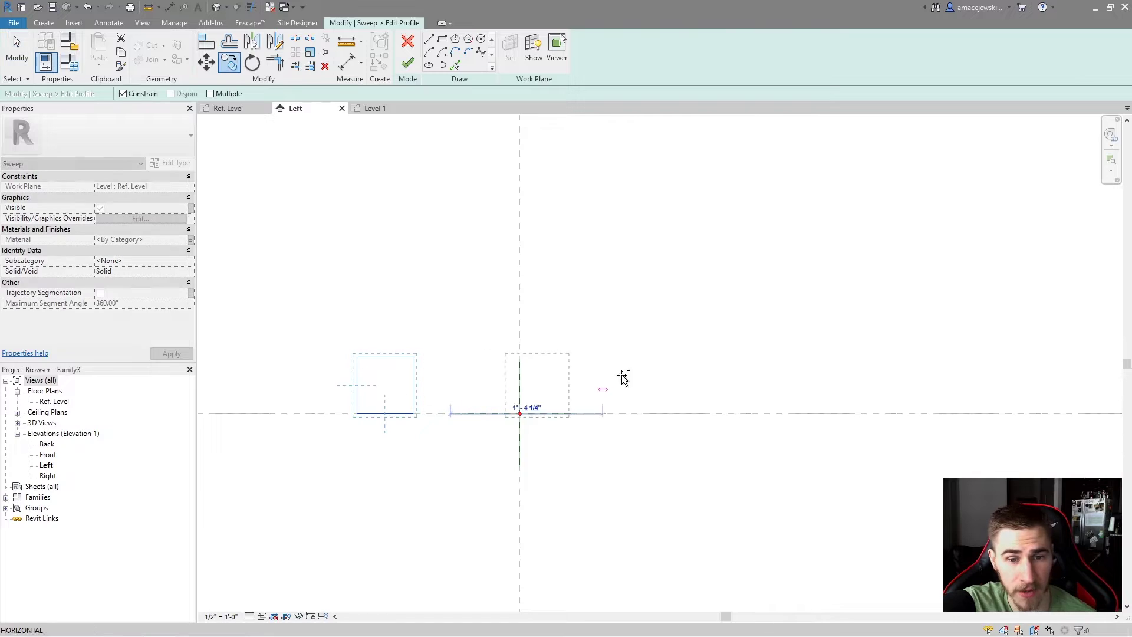
pyautogui.click(684, 391)
pyautogui.click(630, 476)
pyautogui.scroll(-2, 642, 437)
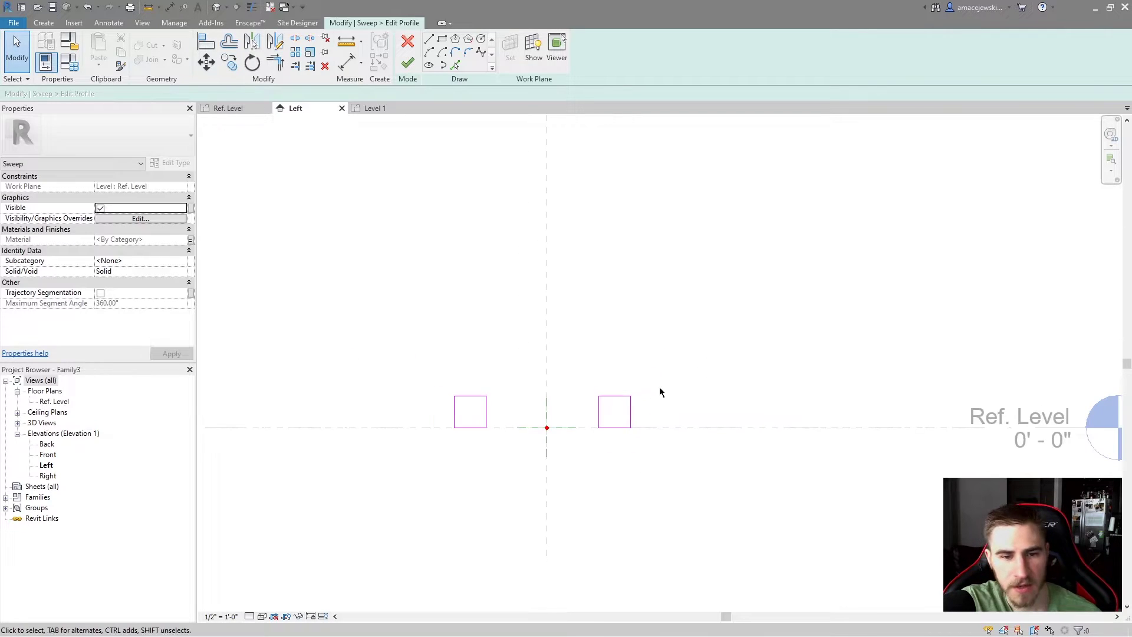
pyautogui.scroll(1, 602, 439)
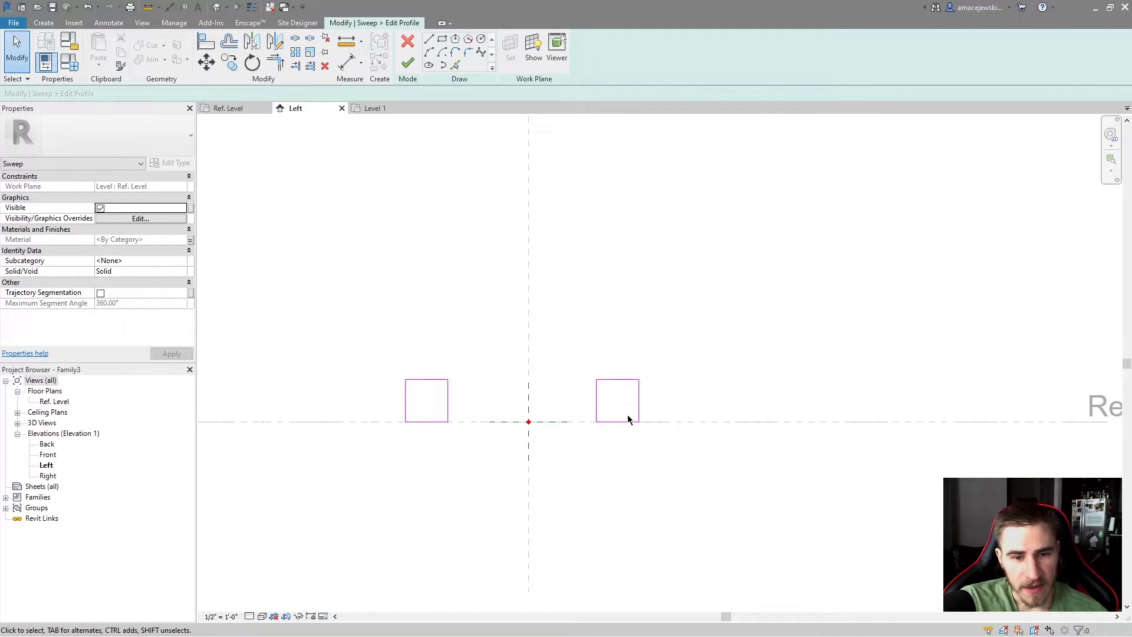
# Finish the two-square profile and the sweep, removing the unsatisfied constraints
pyautogui.click(408, 63)
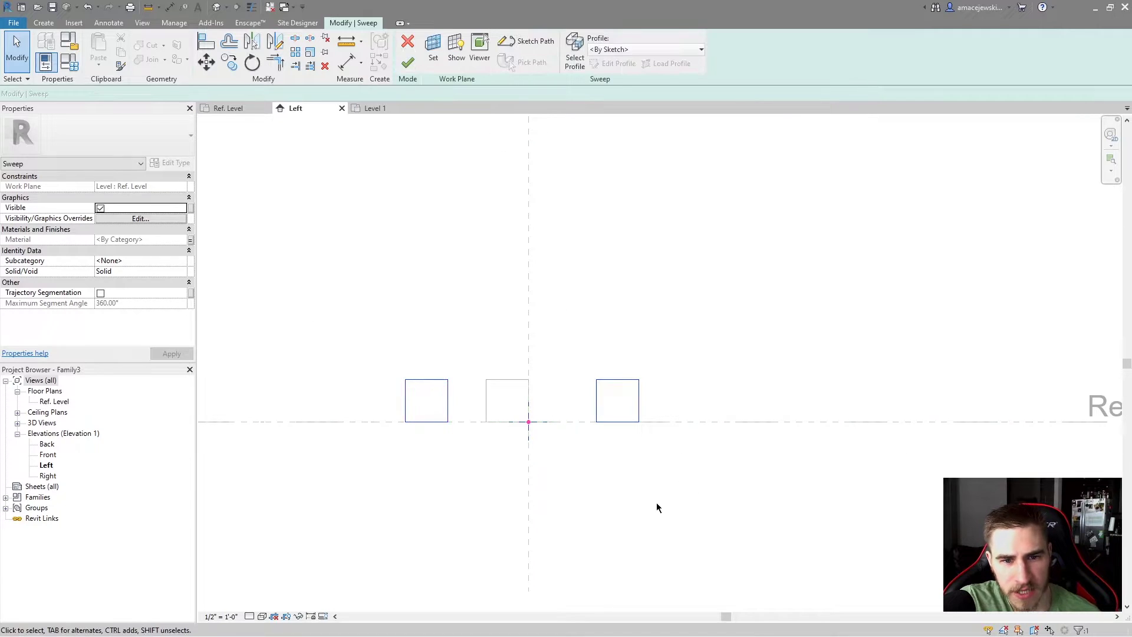
pyautogui.click(408, 62)
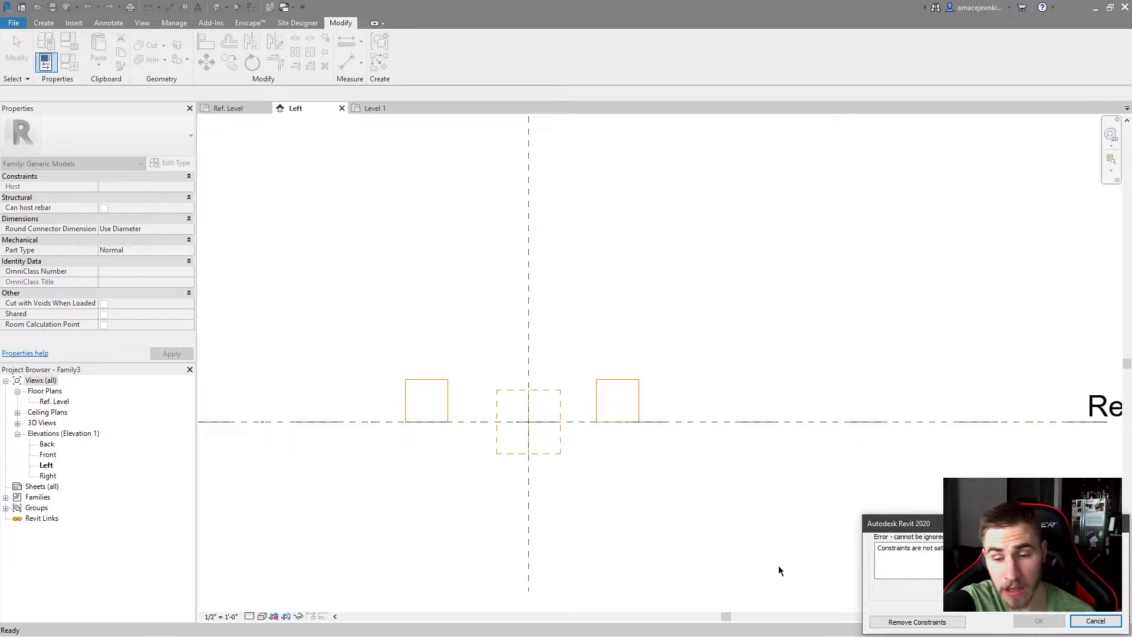
pyautogui.click(887, 623)
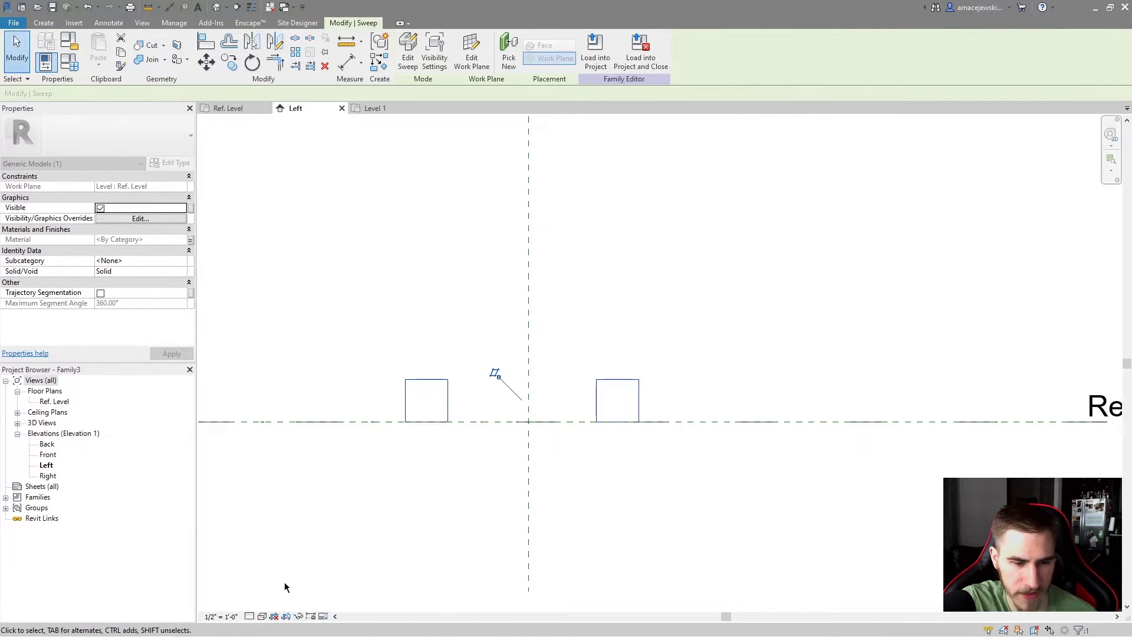
# Review the double curb in the Ref. Level view and load the family into the project, overwriting the existing version
pyautogui.click(261, 111)
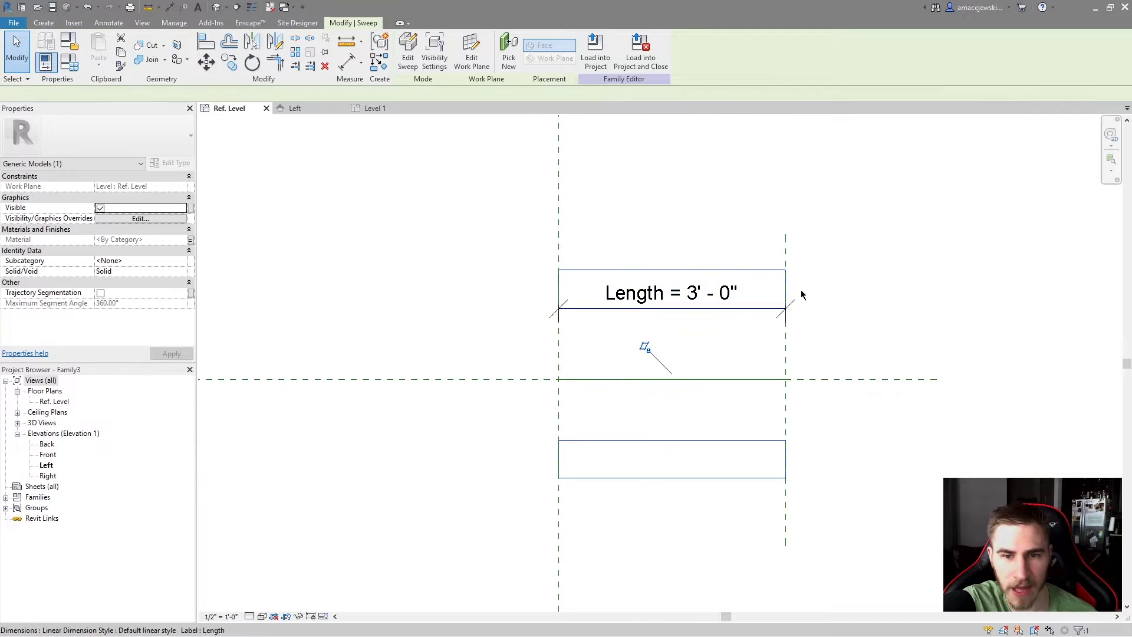
pyautogui.click(534, 146)
pyautogui.click(411, 53)
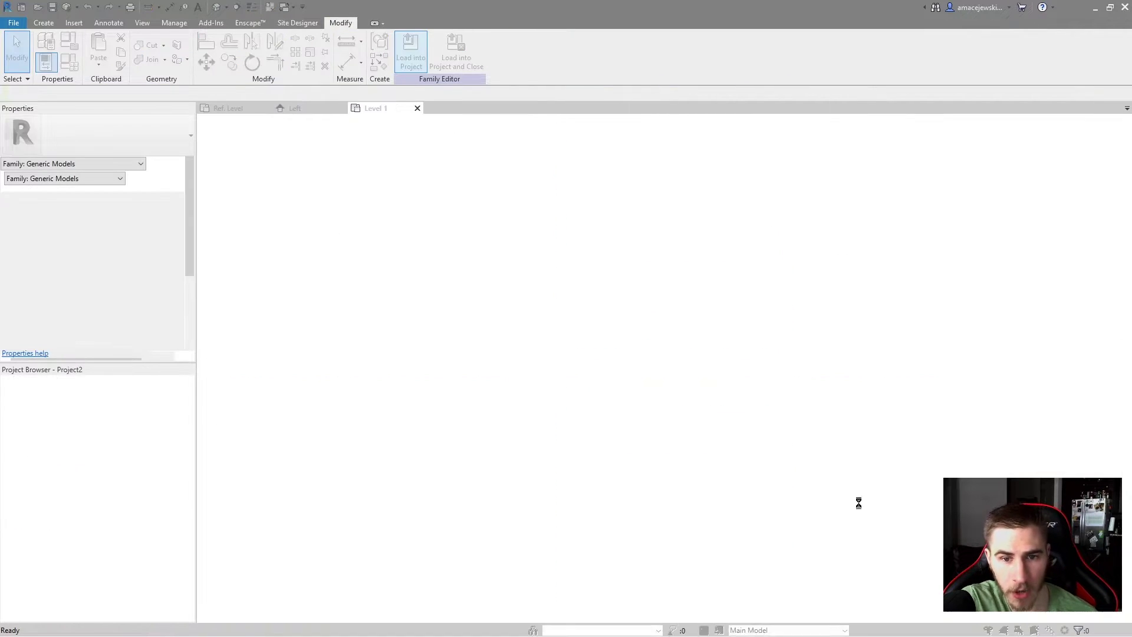
pyautogui.click(527, 288)
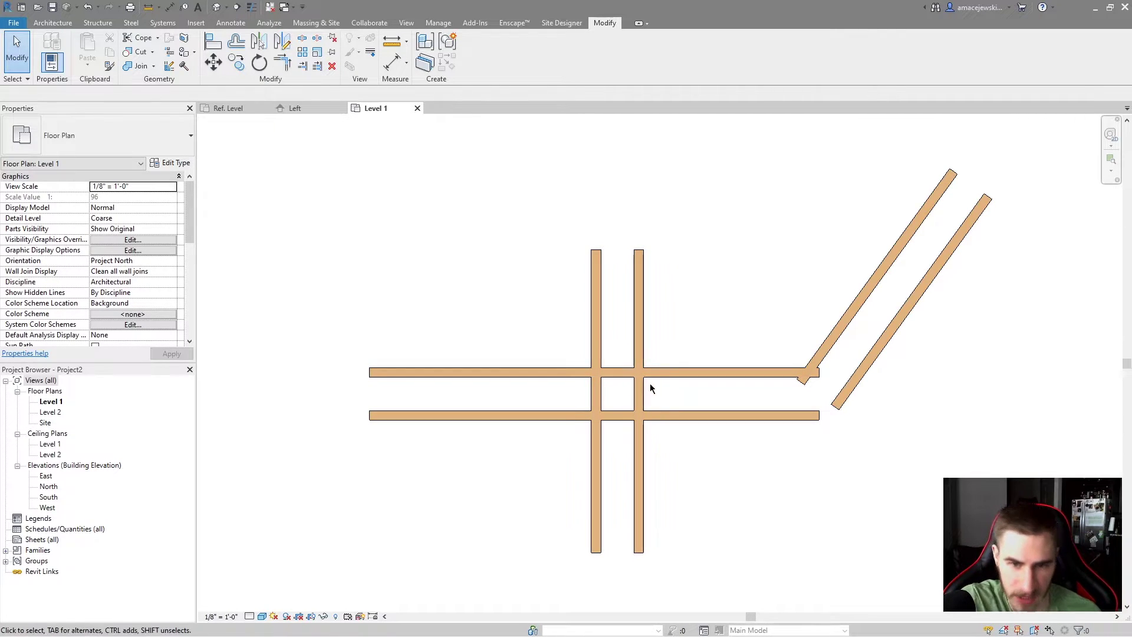
# Reopen the double curb's sweep in the family's Ref. Level view, return the profile to a single square and finish the sweep
pyautogui.click(229, 108)
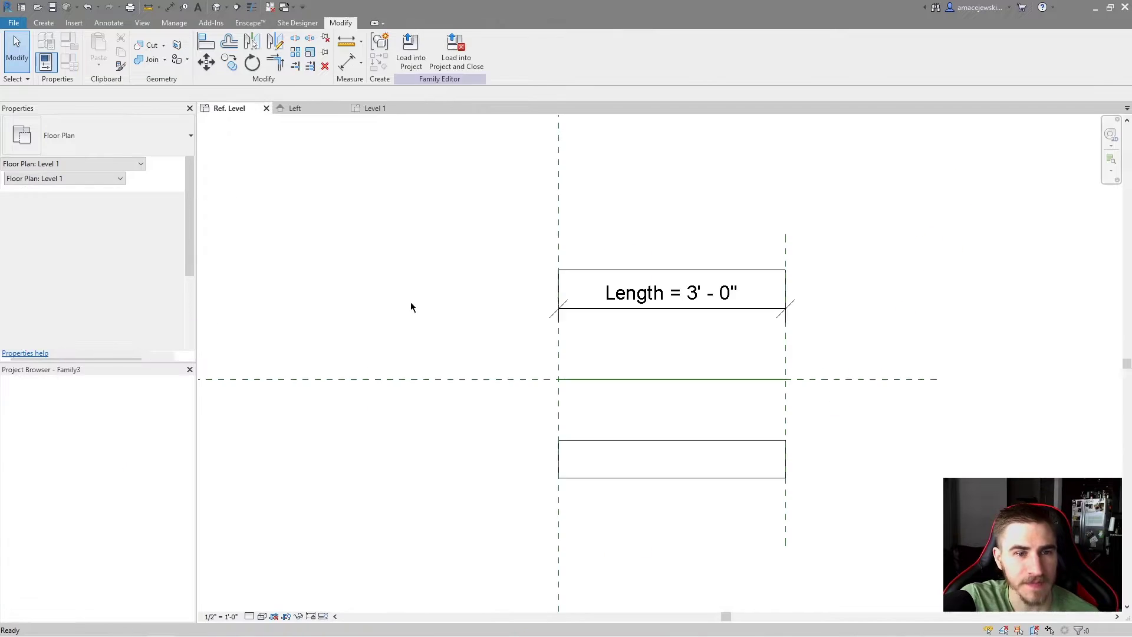
pyautogui.click(640, 443)
pyautogui.doubleClick(639, 443)
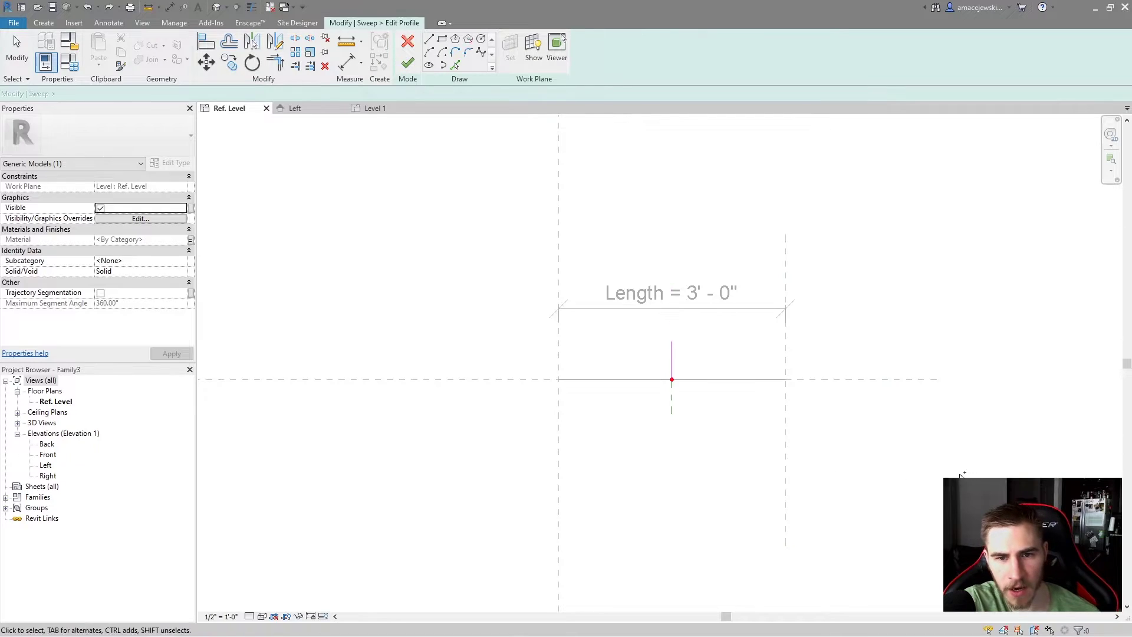
pyautogui.doubleClick(938, 490)
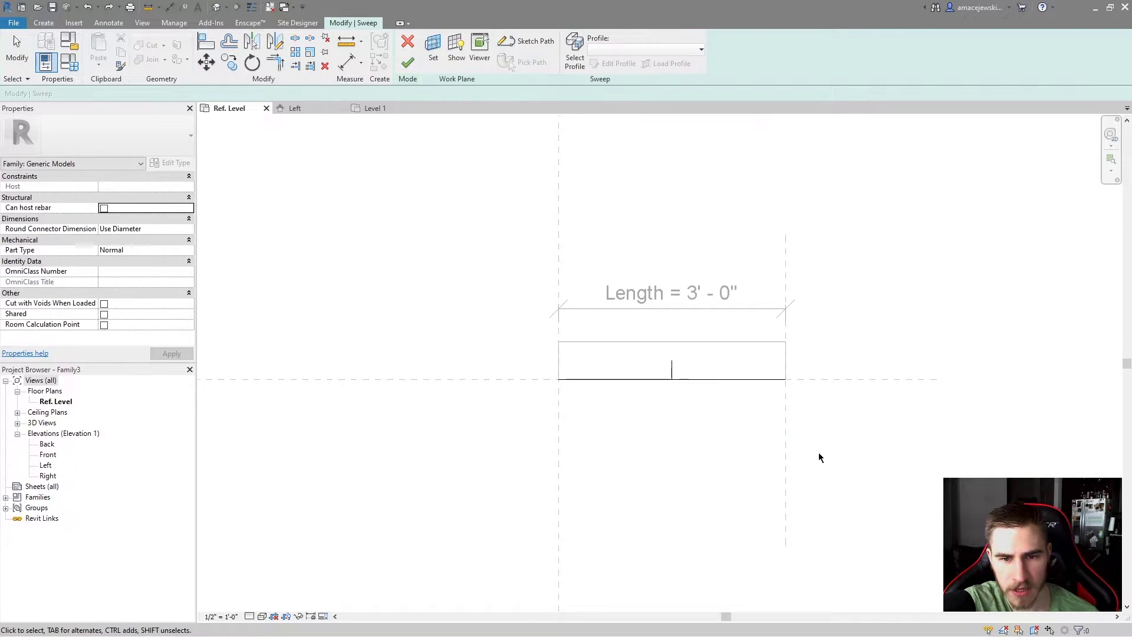
pyautogui.doubleClick(672, 371)
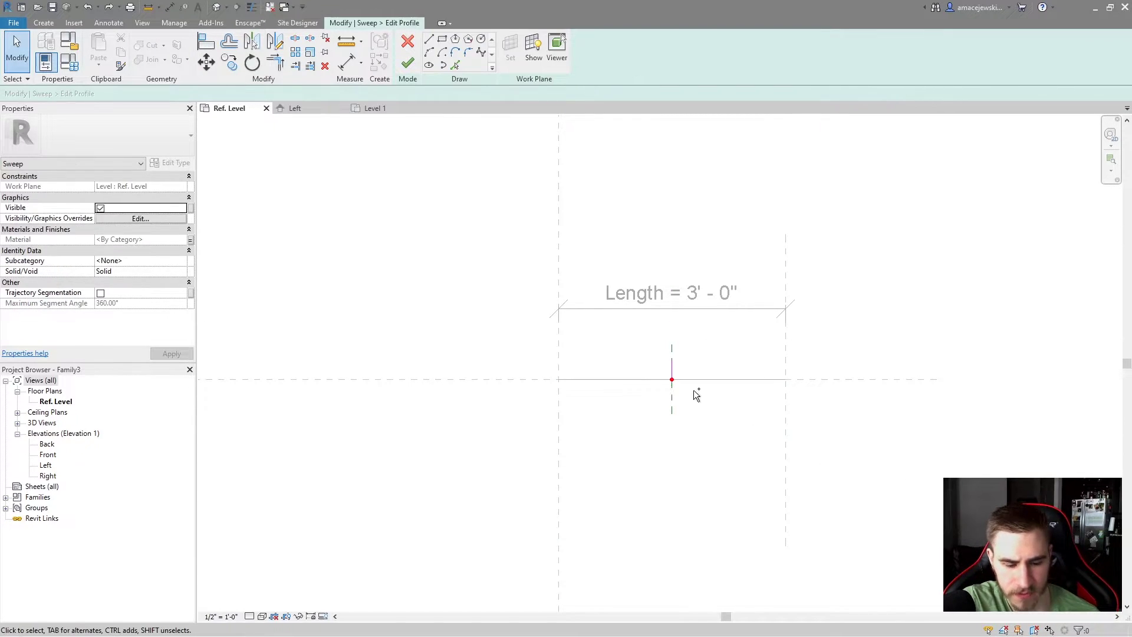
pyautogui.click(408, 63)
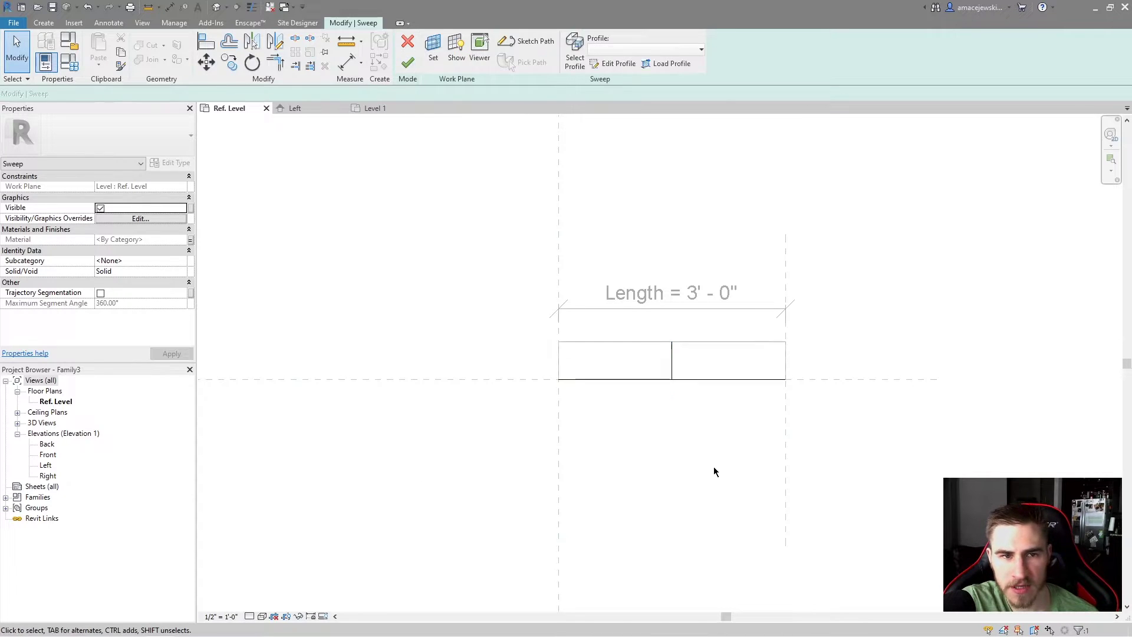
pyautogui.click(407, 63)
pyautogui.scroll(-1, 673, 394)
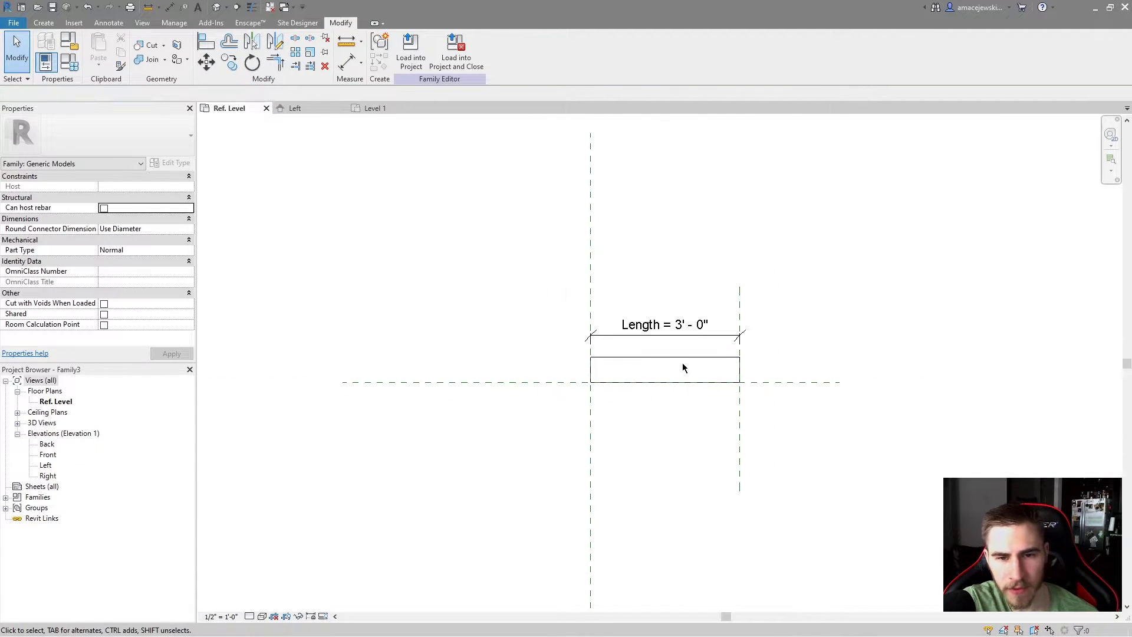
# Move the curb sweep straight up, clear of the horizontal centre reference plane, removing the constraints that block the move
pyautogui.click(681, 359)
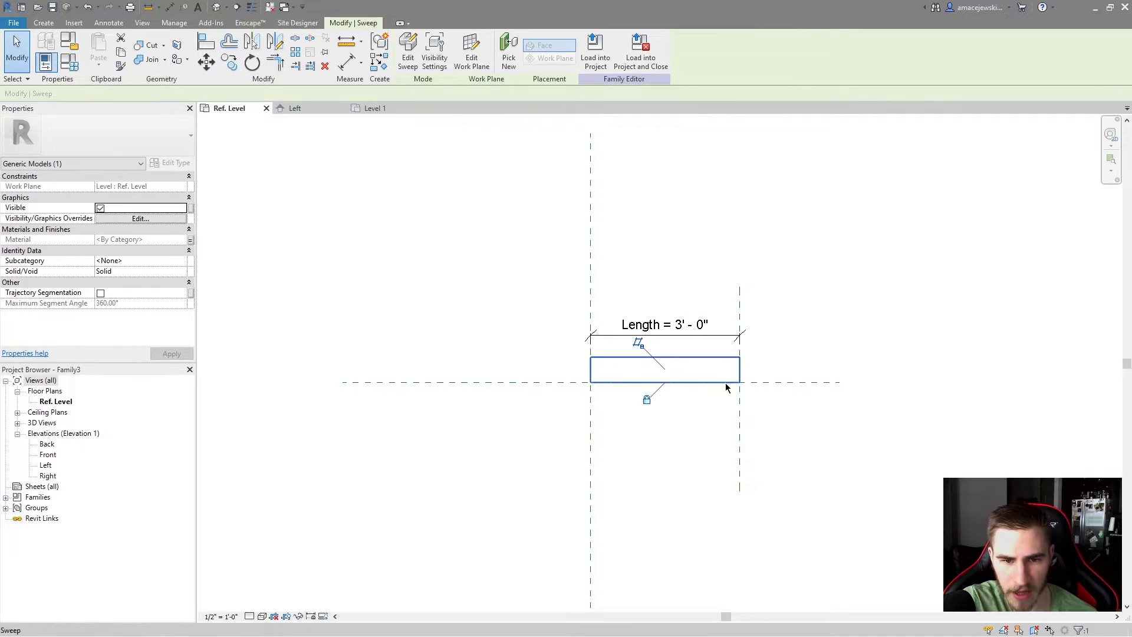
pyautogui.press('m')
pyautogui.press('v')
pyautogui.click(774, 368)
pyautogui.click(774, 327)
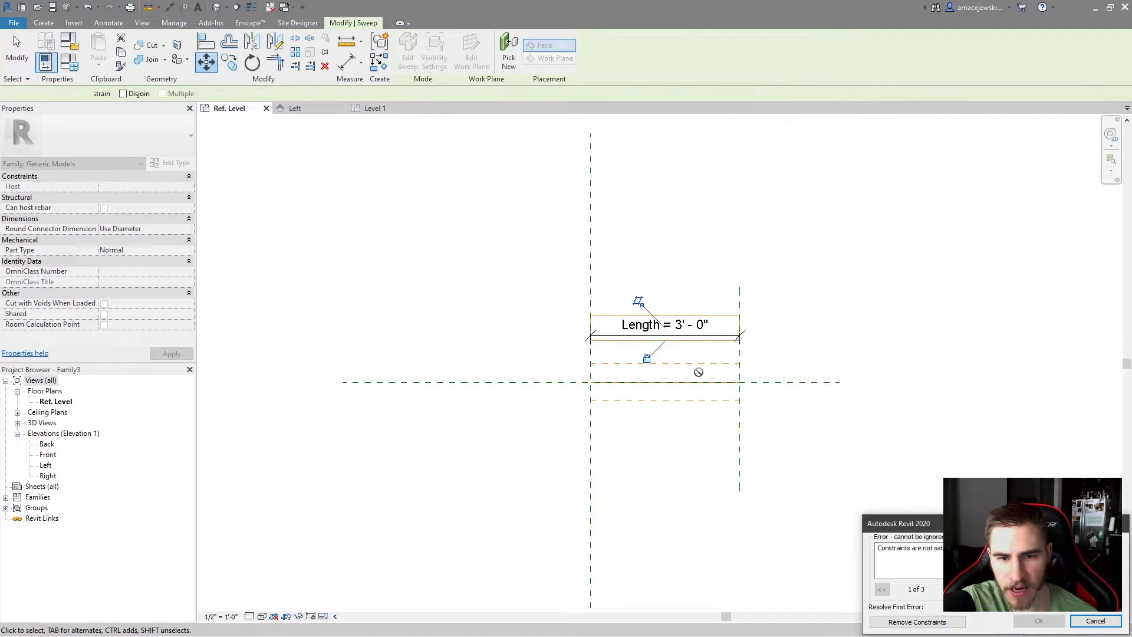
pyautogui.click(929, 624)
pyautogui.click(921, 373)
pyautogui.scroll(2, 743, 334)
pyautogui.moveTo(709, 338); pyautogui.dragTo(702, 236)
pyautogui.press('Escape')
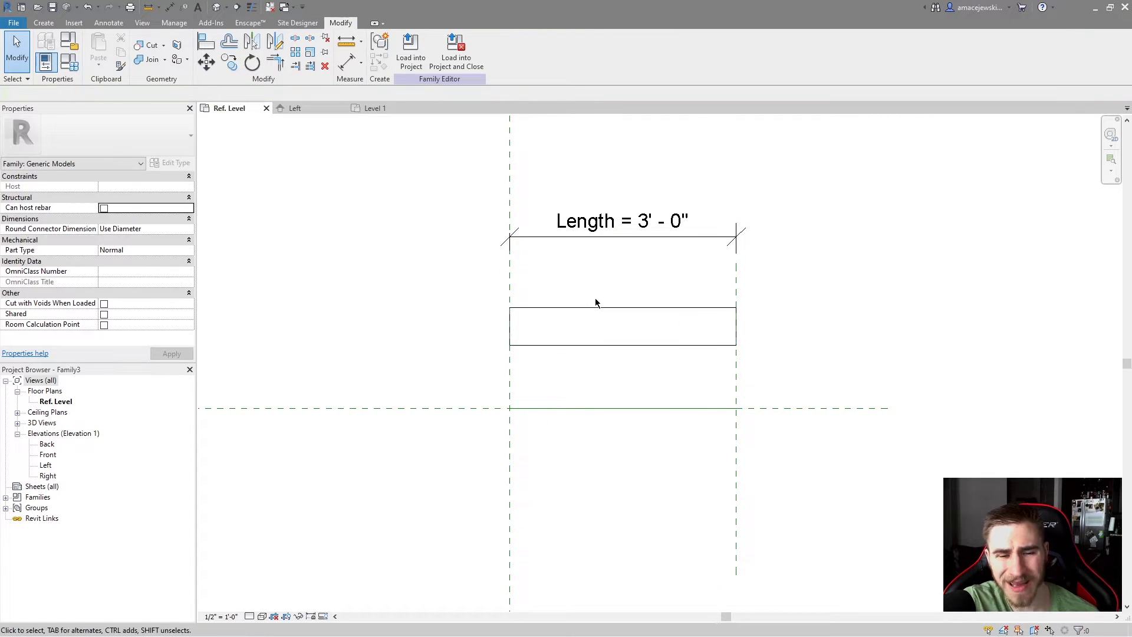
# Copy the curb sweep straight down to the opposite side of the horizontal centre reference plane
pyautogui.click(618, 345)
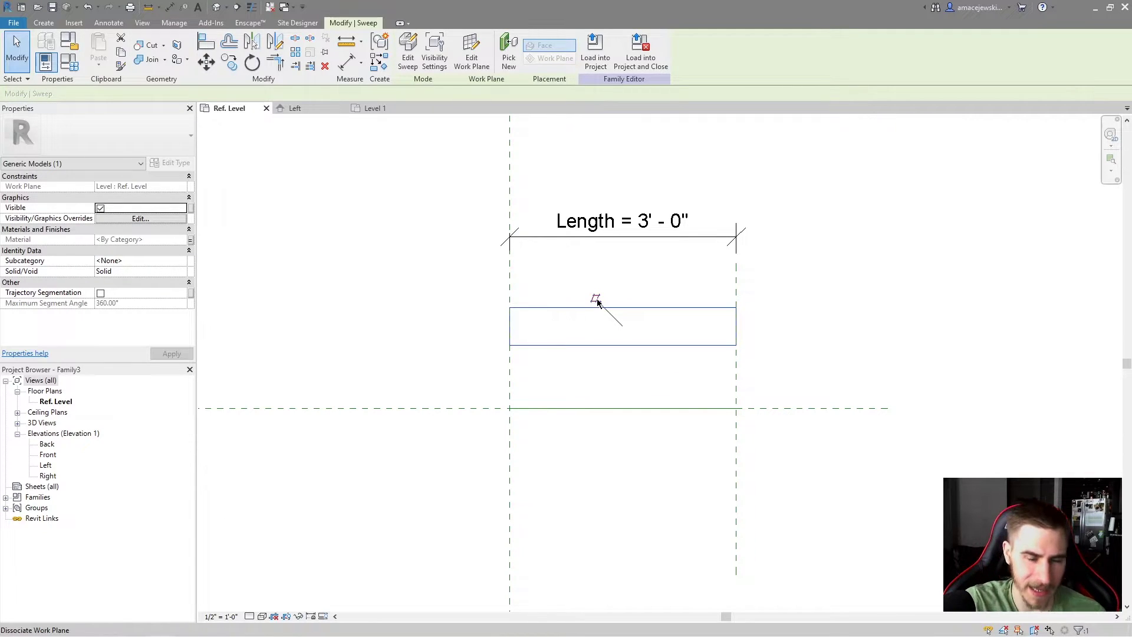
pyautogui.scroll(-2, 665, 374)
pyautogui.moveTo(851, 347); pyautogui.dragTo(821, 344, button='middle')
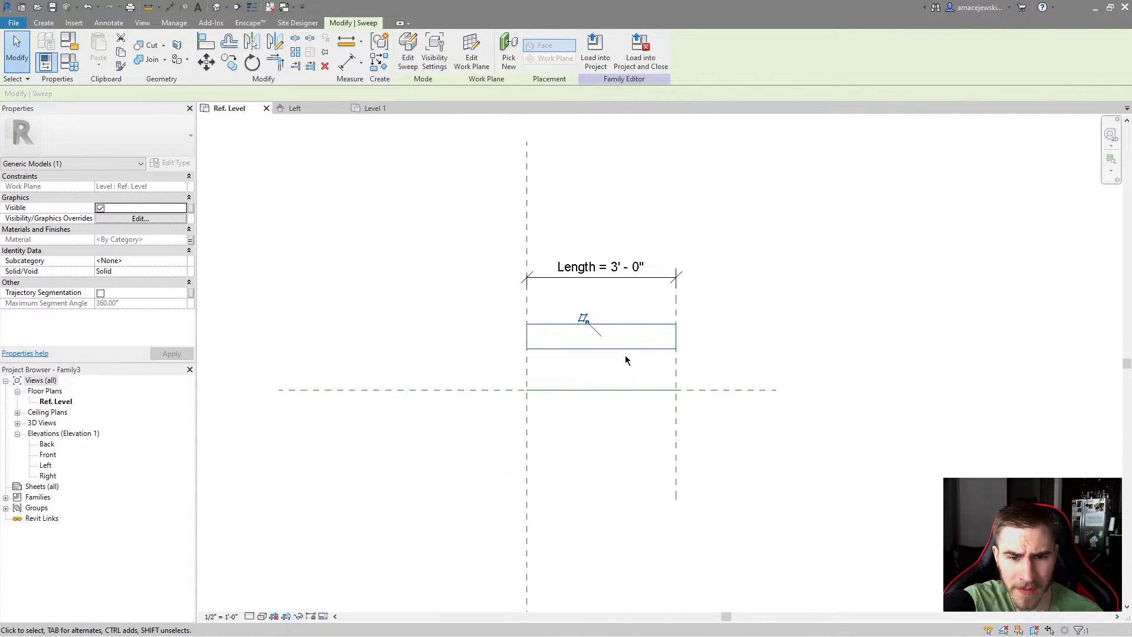
pyautogui.press('c')
pyautogui.press('o')
pyautogui.click(656, 330)
pyautogui.click(656, 438)
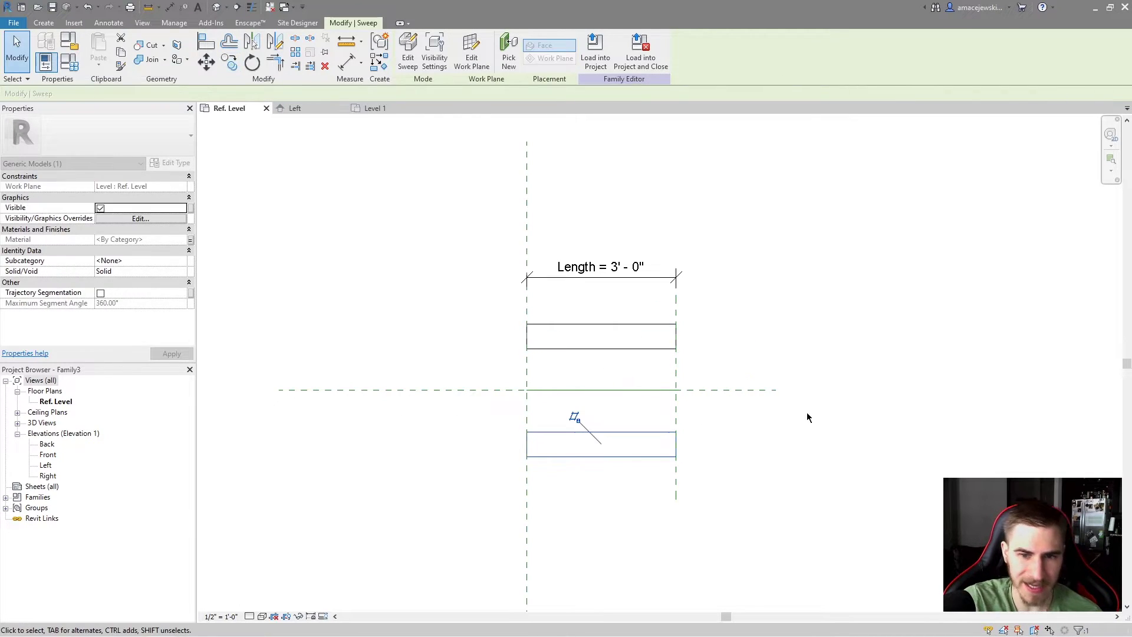
pyautogui.press('Escape')
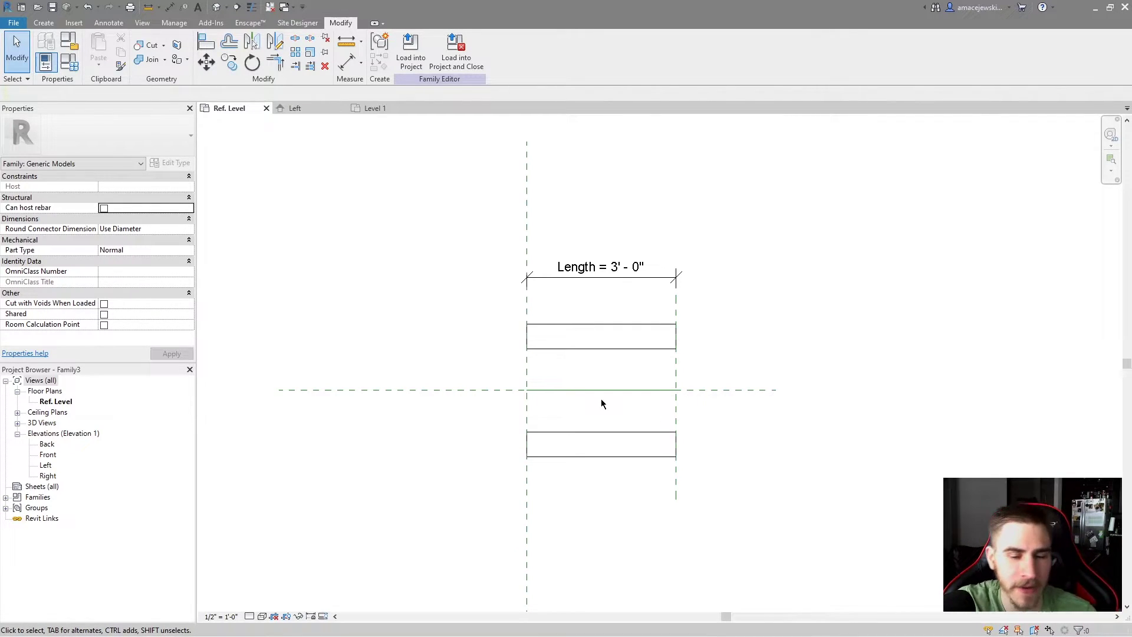
# Shift the lower curb slightly down and right so its ends leave the two vertical reference planes
pyautogui.click(614, 456)
pyautogui.moveTo(615, 456); pyautogui.dragTo(629, 473)
pyautogui.click(784, 434)
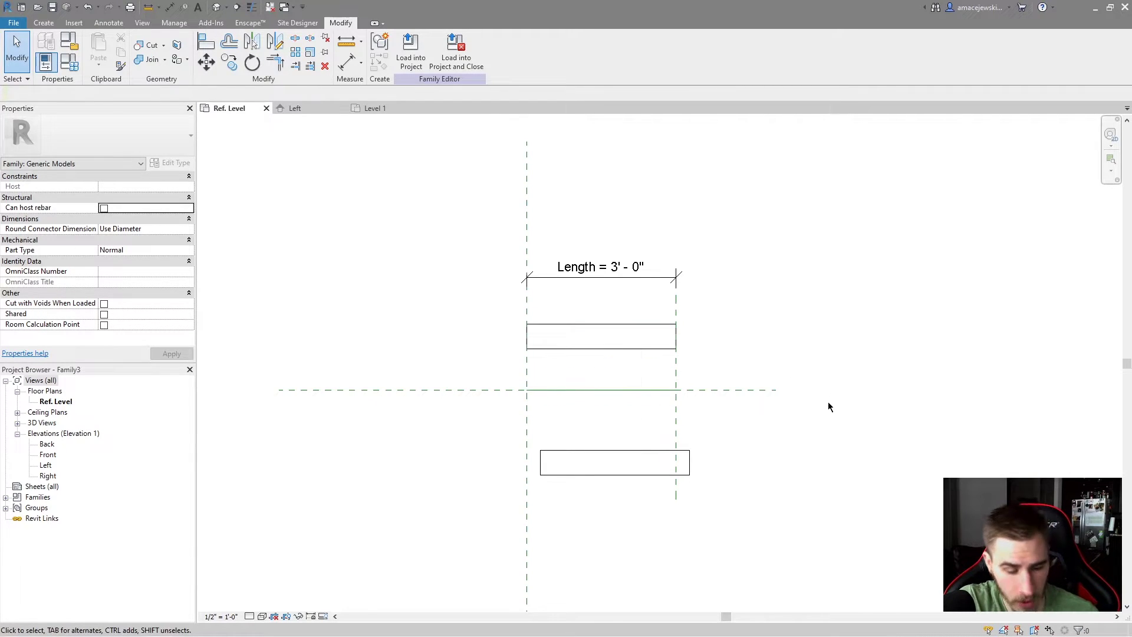
# Align both ends of the lower curb with the two vertical reference planes that set the length
pyautogui.press('a')
pyautogui.press('l')
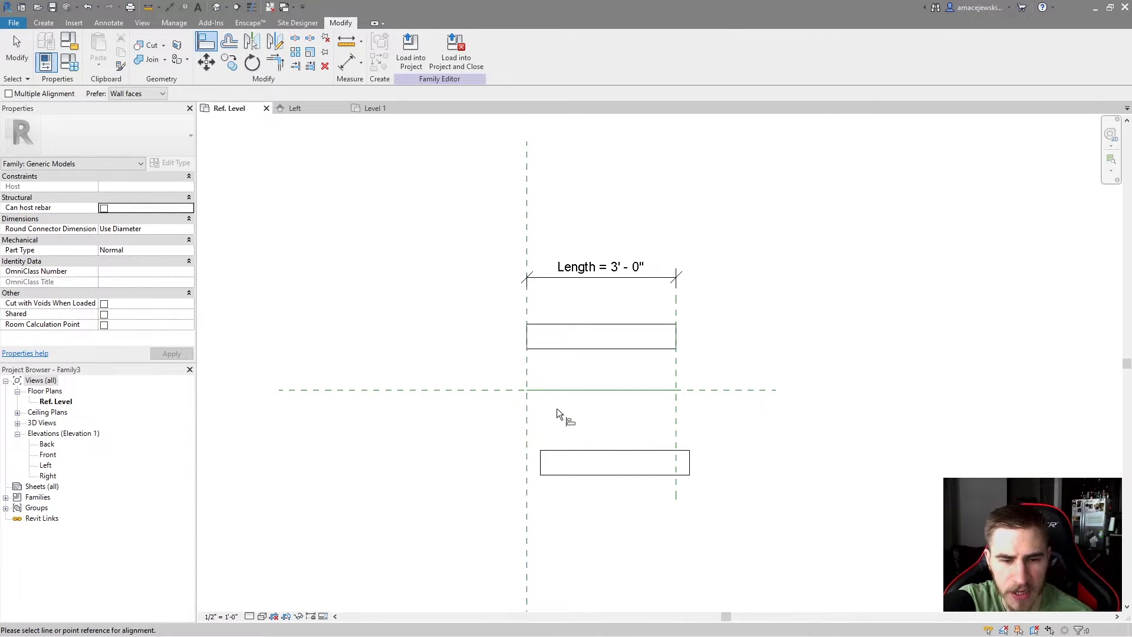
pyautogui.click(530, 407)
pyautogui.click(541, 459)
pyautogui.click(677, 413)
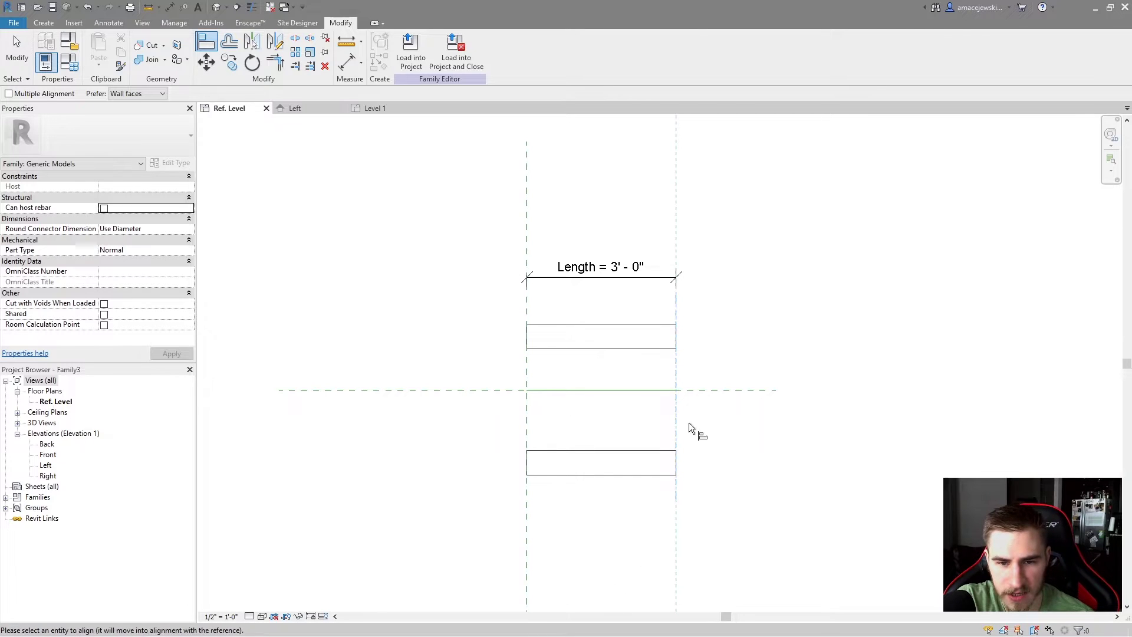
pyautogui.click(676, 465)
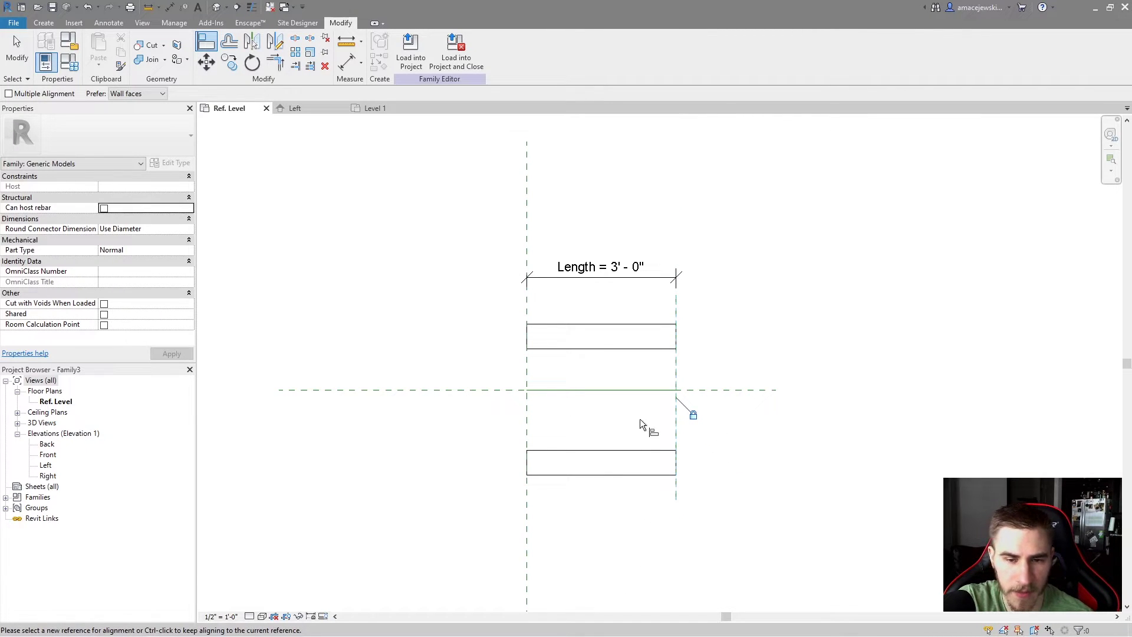
pyautogui.press('Escape')
pyautogui.press('Escape')
pyautogui.click(557, 348)
pyautogui.click(897, 273)
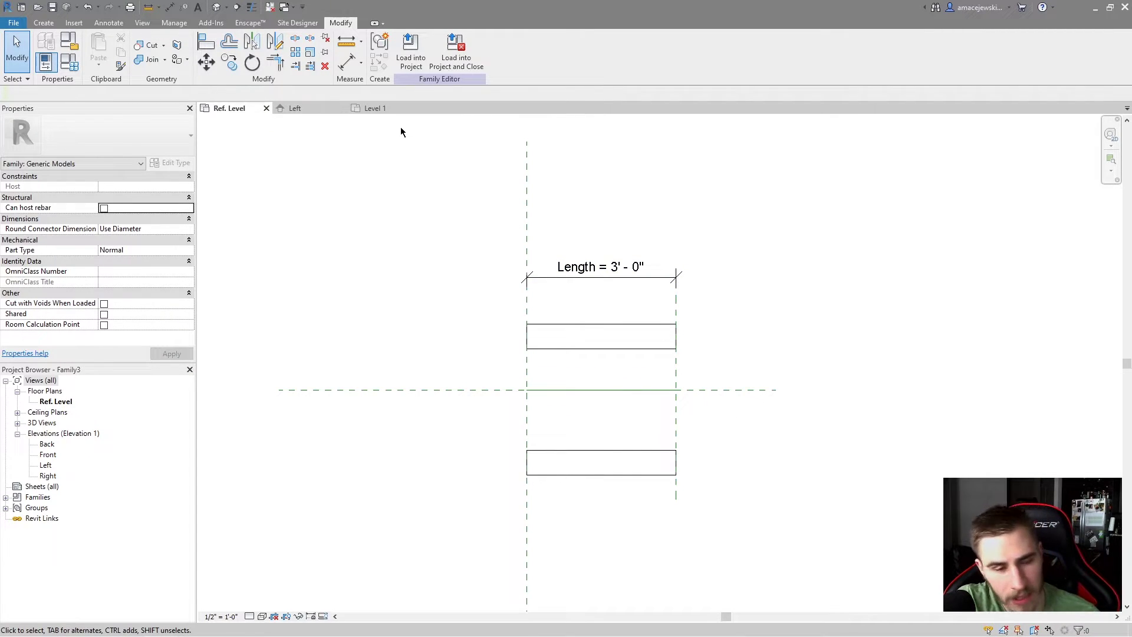
# Draw two horizontal reference planes between the curbs, one above and one below the centre reference plane
pyautogui.click(44, 23)
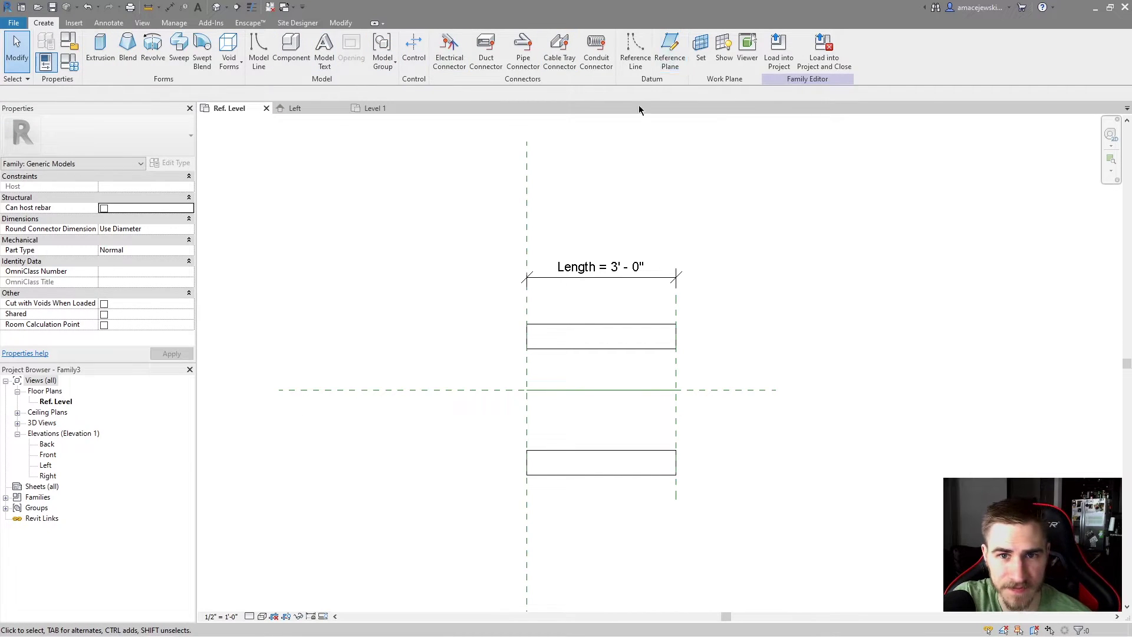
pyautogui.click(680, 57)
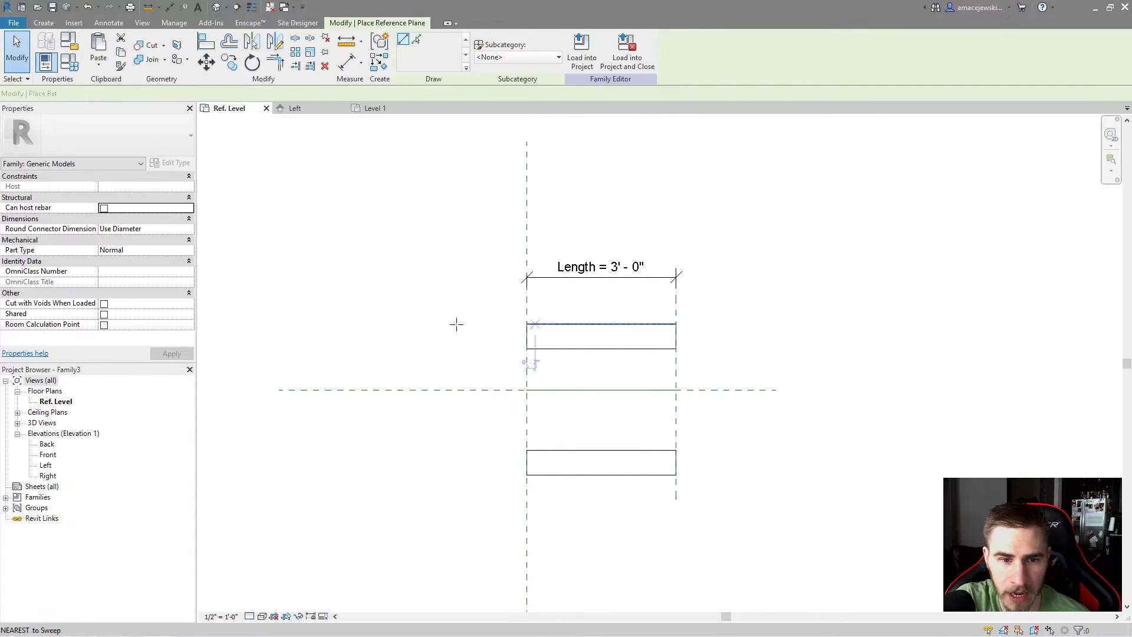
pyautogui.click(481, 362)
pyautogui.click(783, 362)
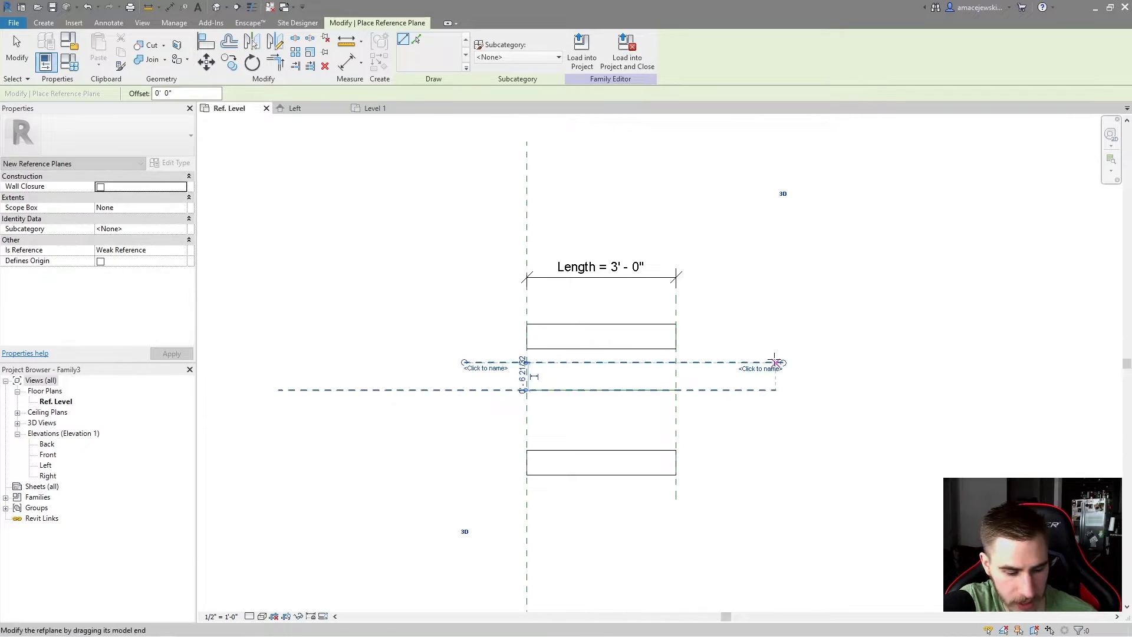
pyautogui.click(459, 431)
pyautogui.click(757, 431)
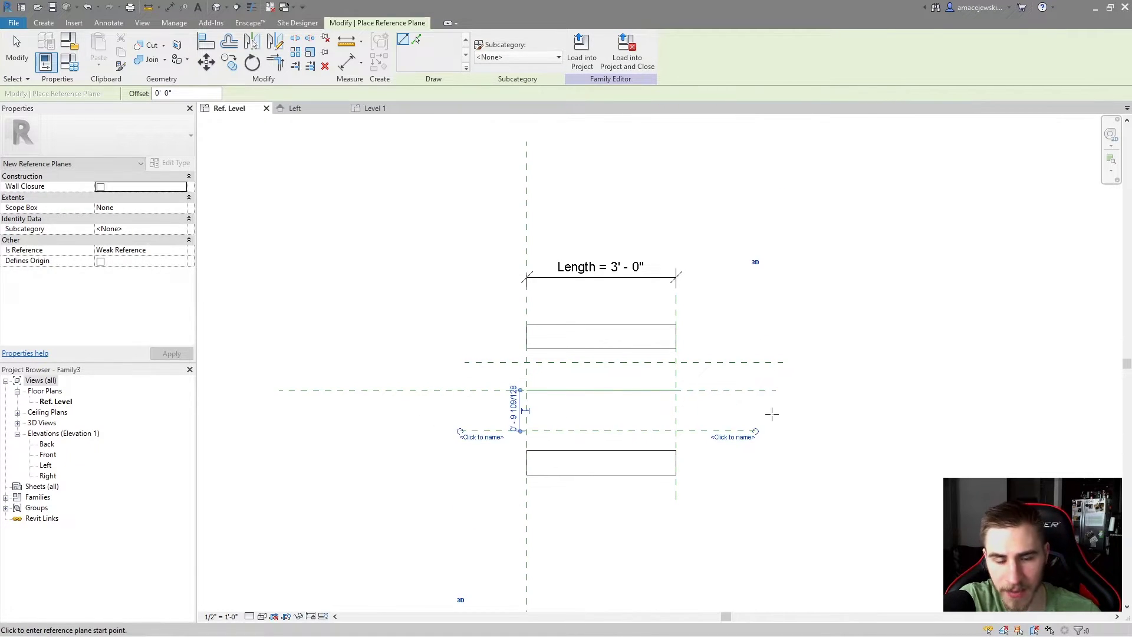
pyautogui.press('Escape')
pyautogui.press('Escape')
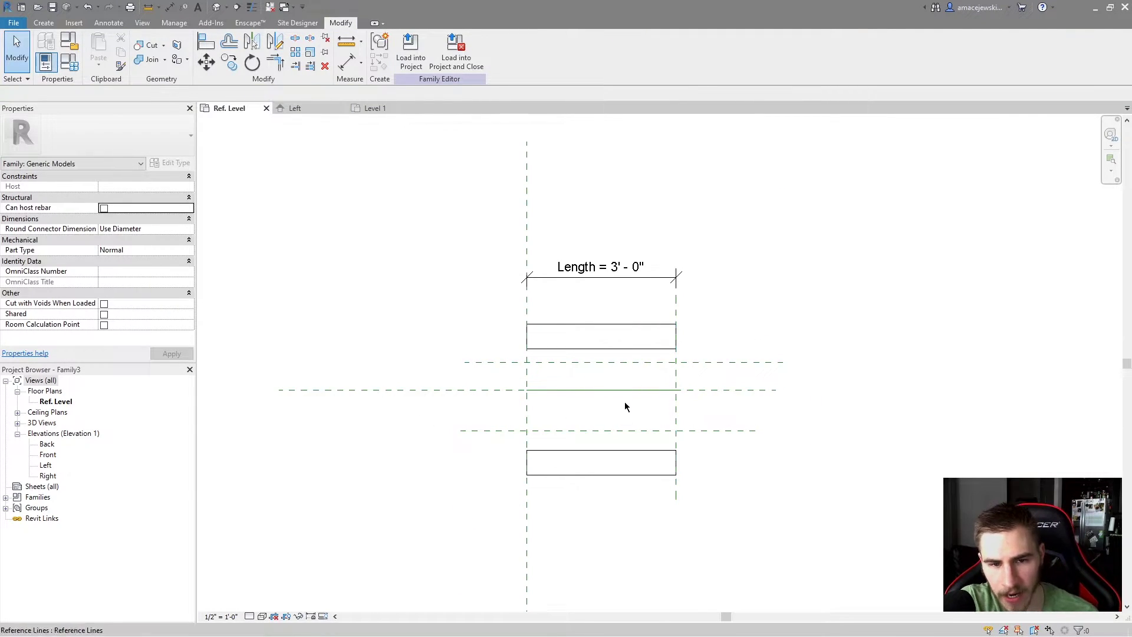
pyautogui.click(711, 366)
pyautogui.scroll(2, 710, 366)
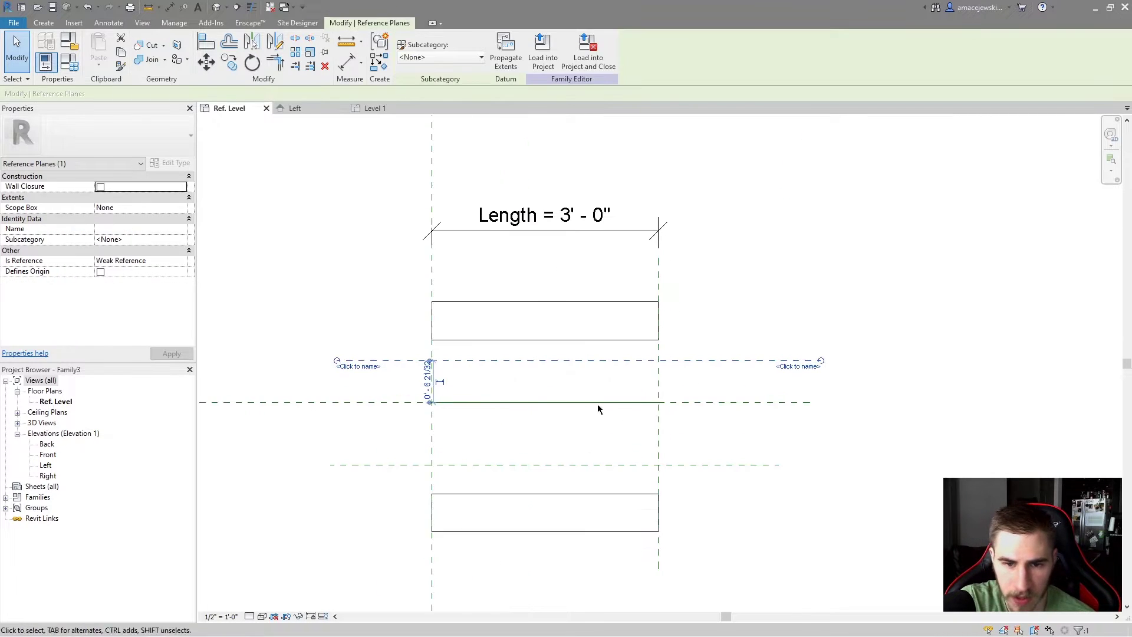
pyautogui.press('Escape')
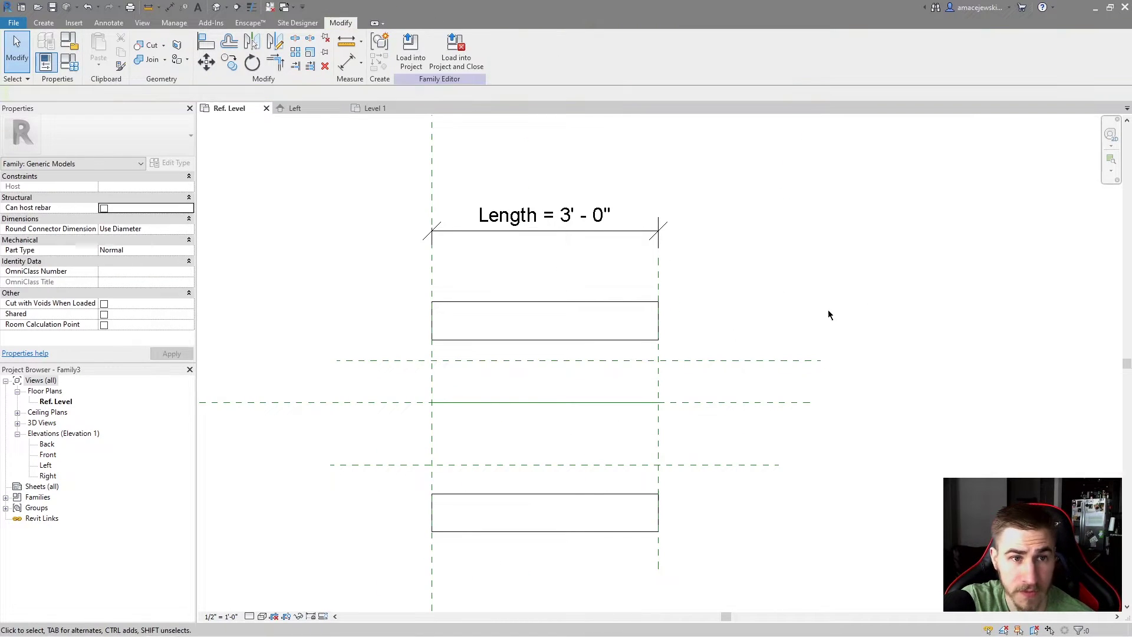
# Dimension the two new horizontal reference planes through the centre plane and set the dimension segments to equal
pyautogui.click(347, 61)
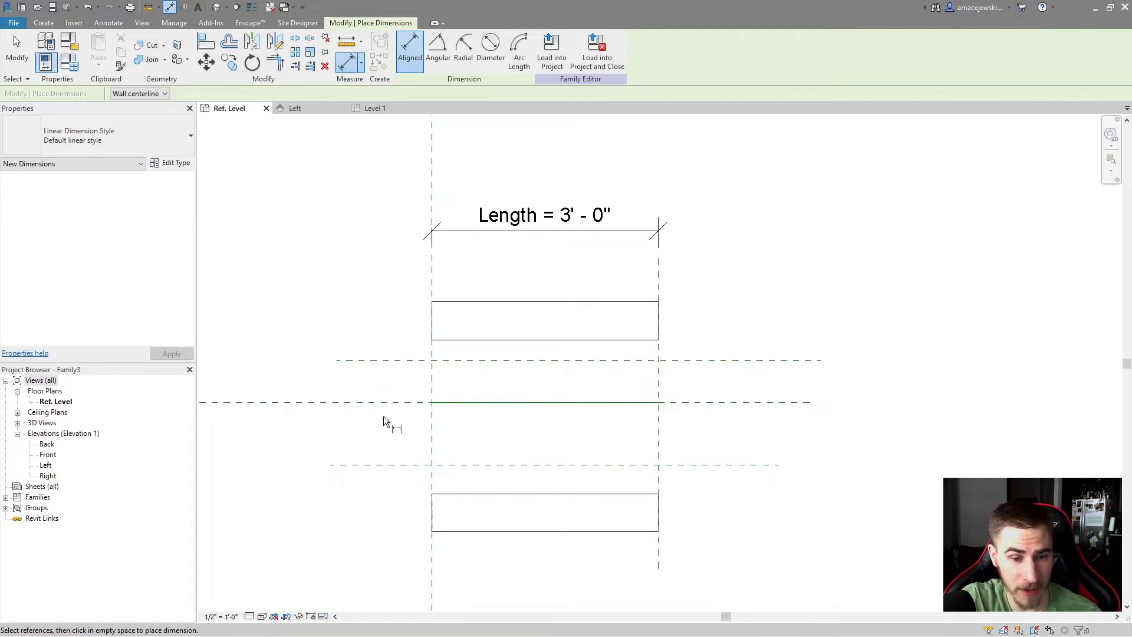
pyautogui.click(355, 466)
pyautogui.click(365, 402)
pyautogui.click(395, 360)
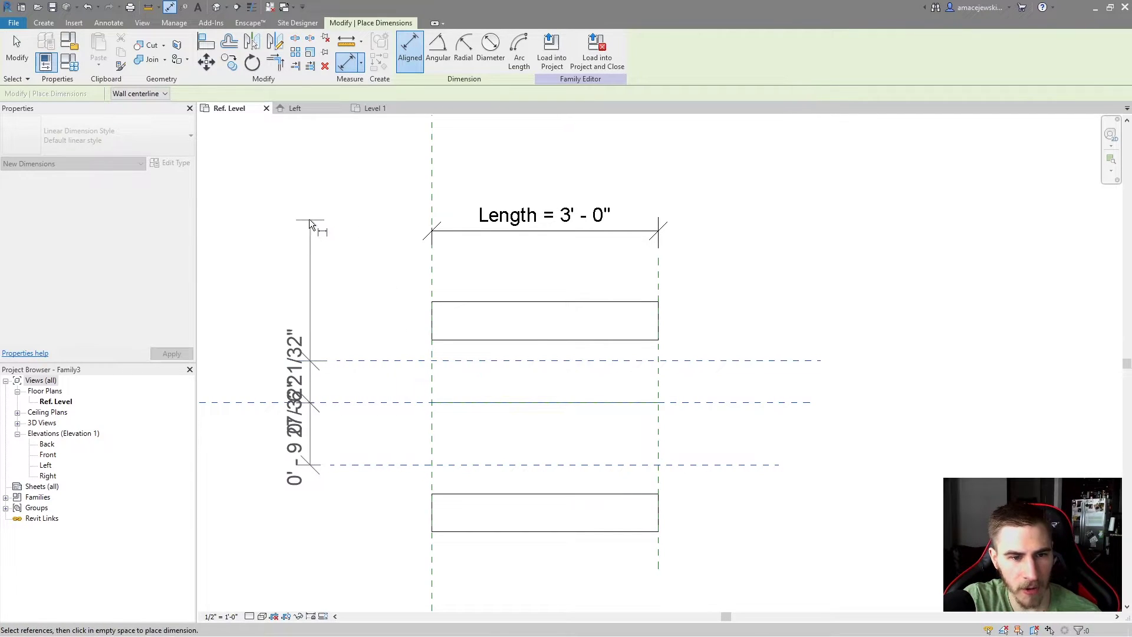
pyautogui.click(307, 230)
pyautogui.moveTo(357, 457); pyautogui.dragTo(412, 456, button='middle')
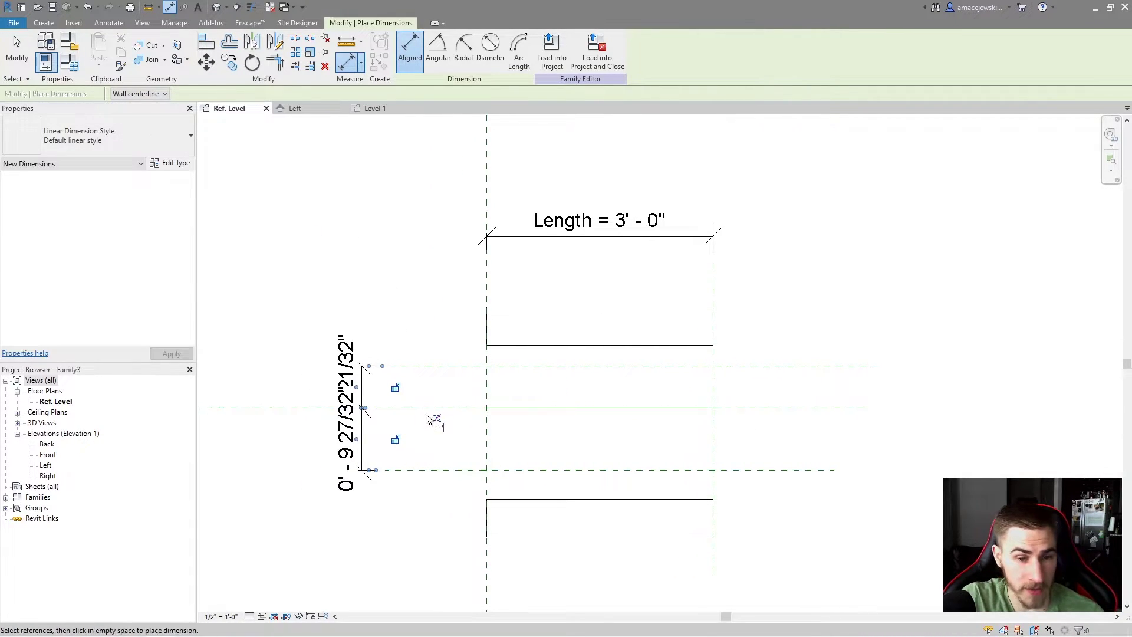
pyautogui.click(439, 421)
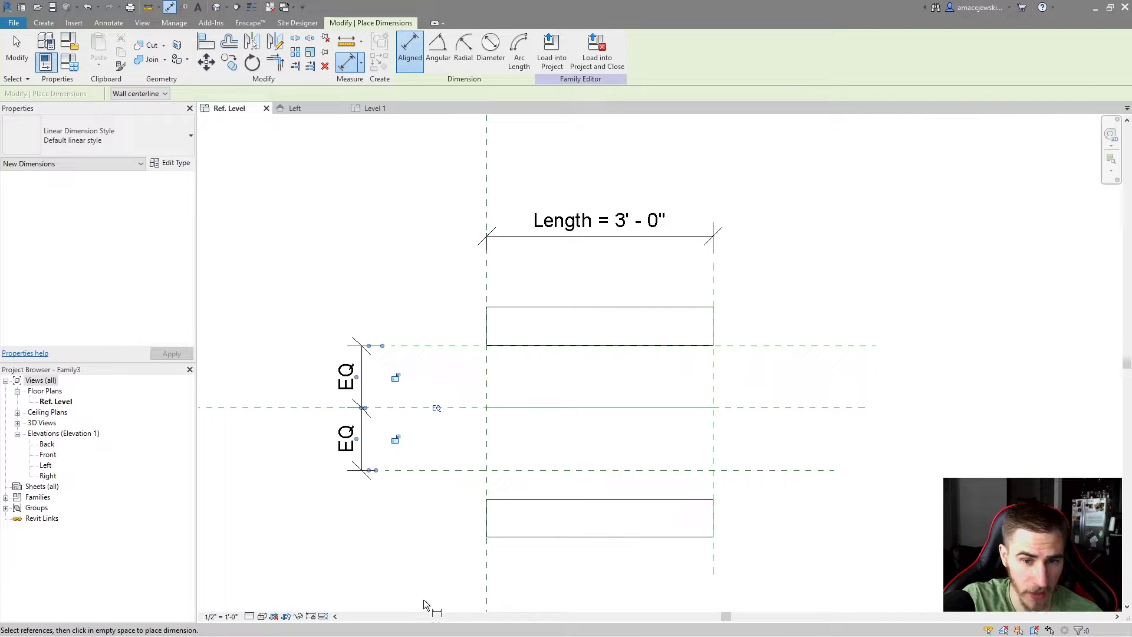
pyautogui.press('Escape')
# Move the upper curb up and right, off the reference planes, removing its constraints
pyautogui.moveTo(584, 307); pyautogui.dragTo(616, 249)
pyautogui.click(935, 626)
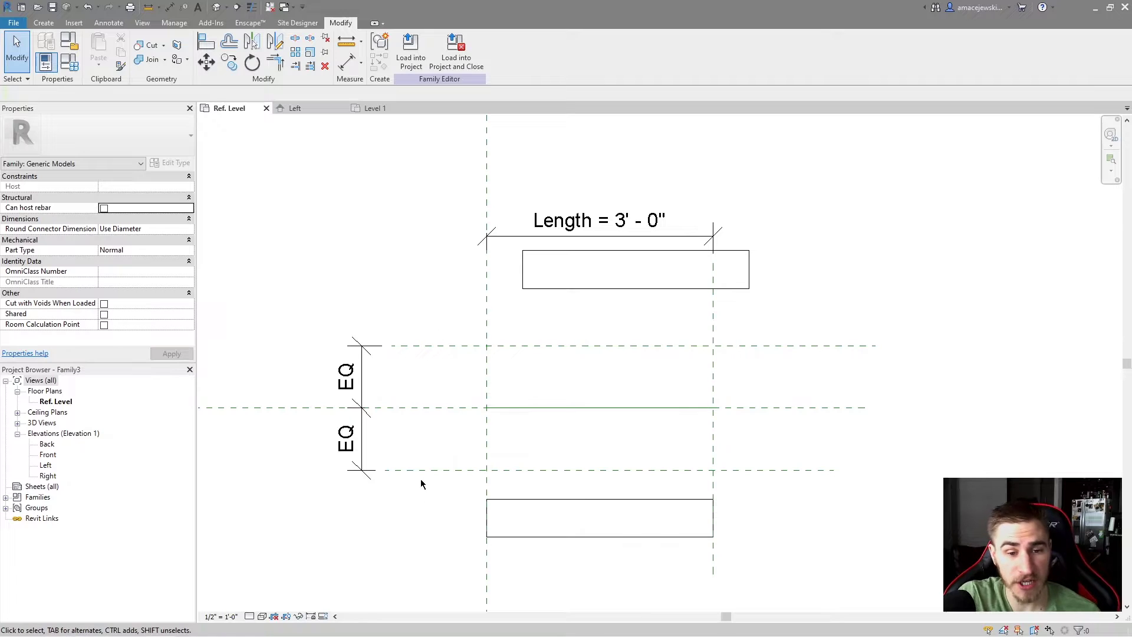
# Add an overall aligned dimension between the two outer horizontal reference planes, placed outside the equality dimension
pyautogui.press('d')
pyautogui.press('i')
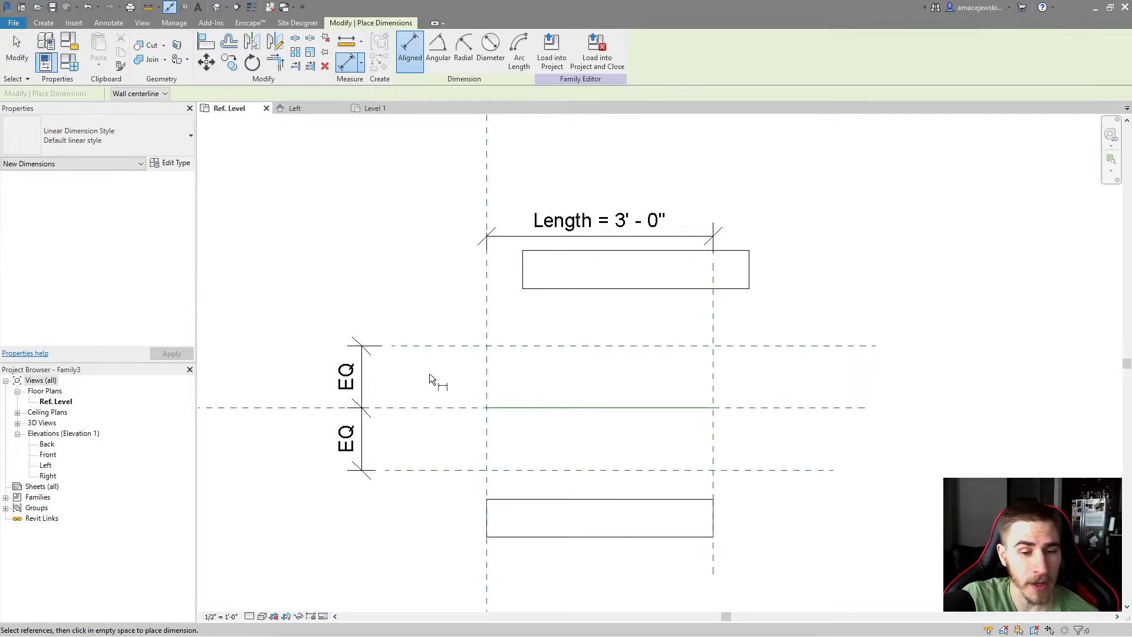
pyautogui.click(440, 470)
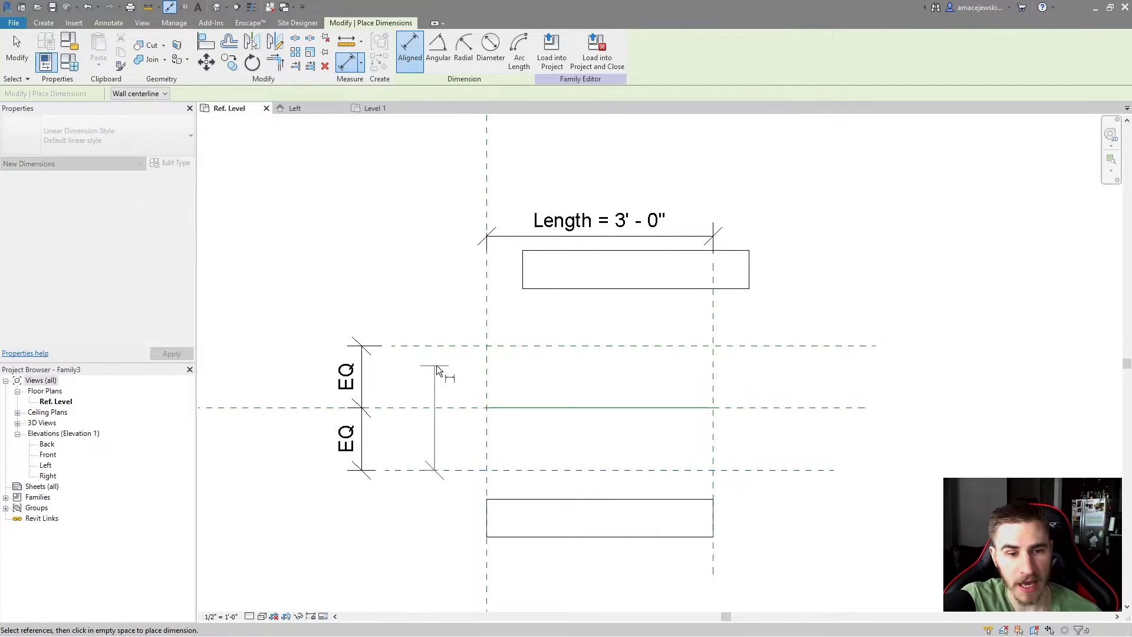
pyautogui.click(455, 347)
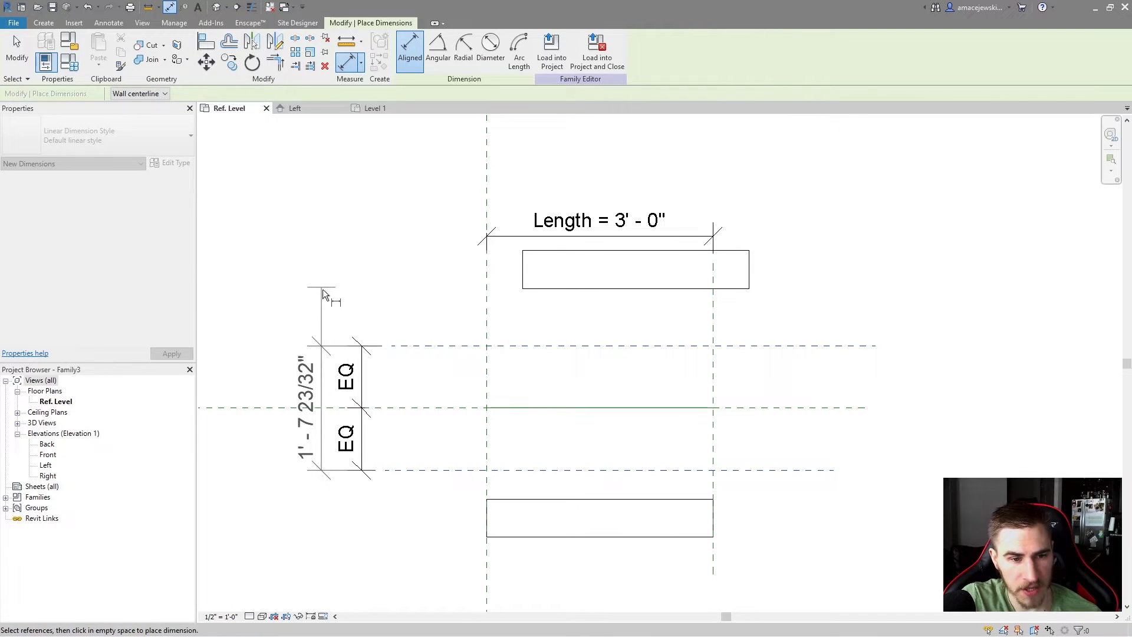
pyautogui.click(316, 352)
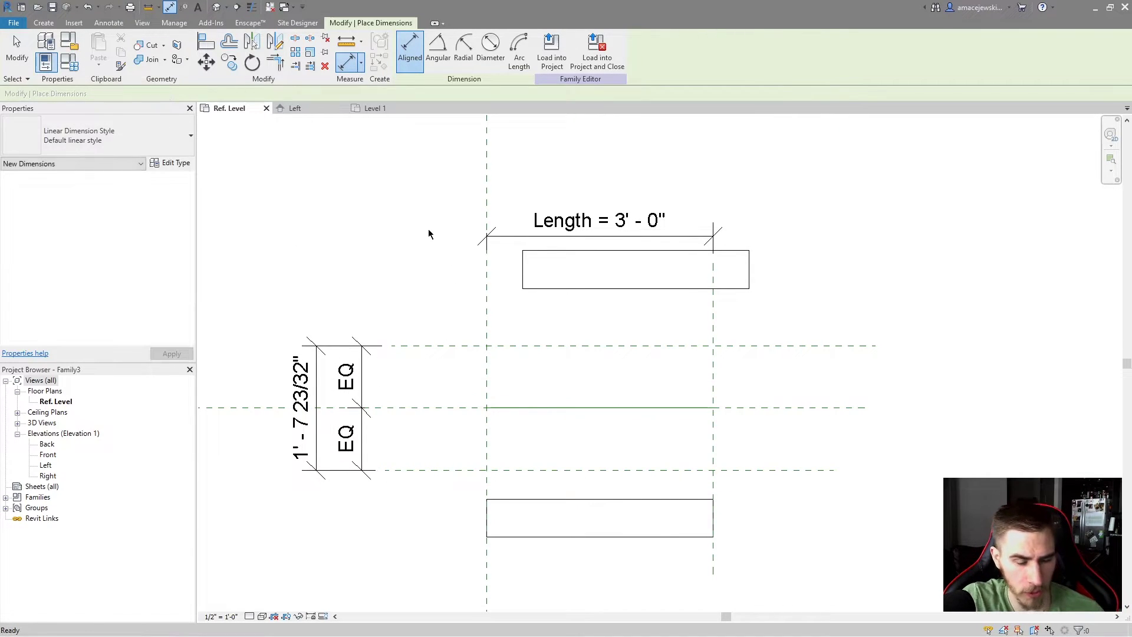
pyautogui.press('Escape')
pyautogui.press('Escape')
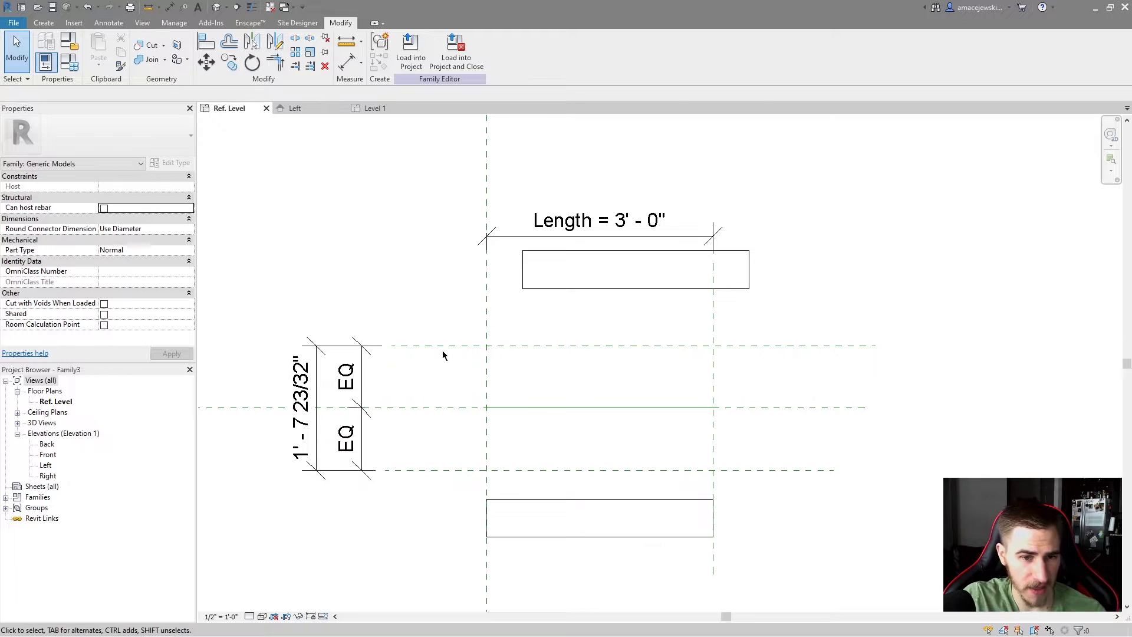
# Move the overall dimension between the outer horizontal reference planes farther out from the equality dimension
pyautogui.click(351, 386)
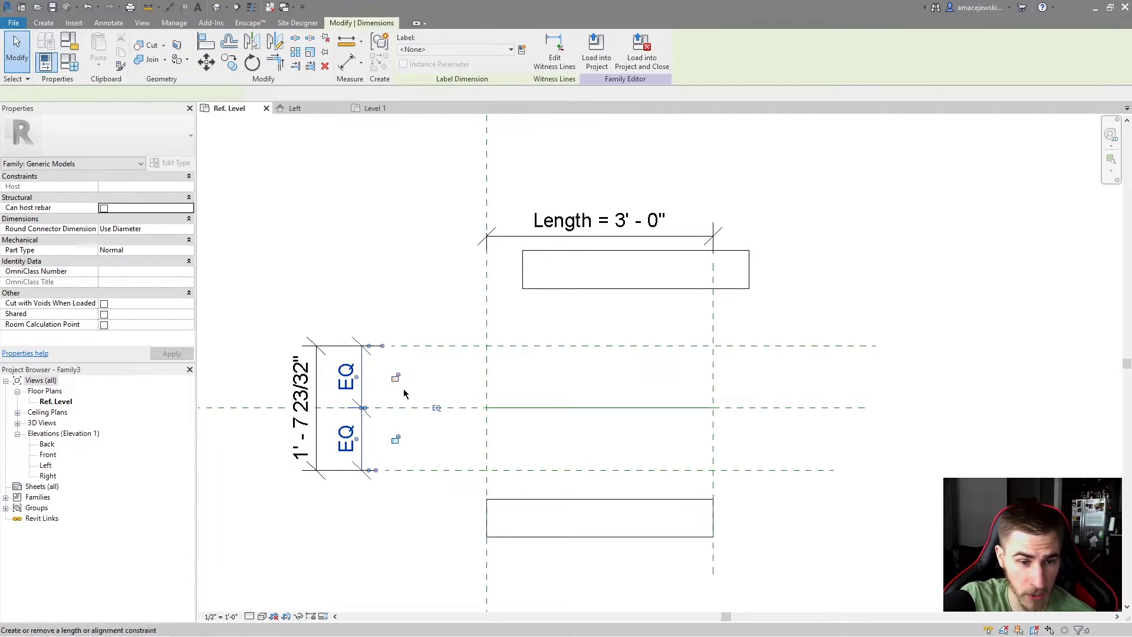
pyautogui.click(316, 506)
pyautogui.click(300, 367)
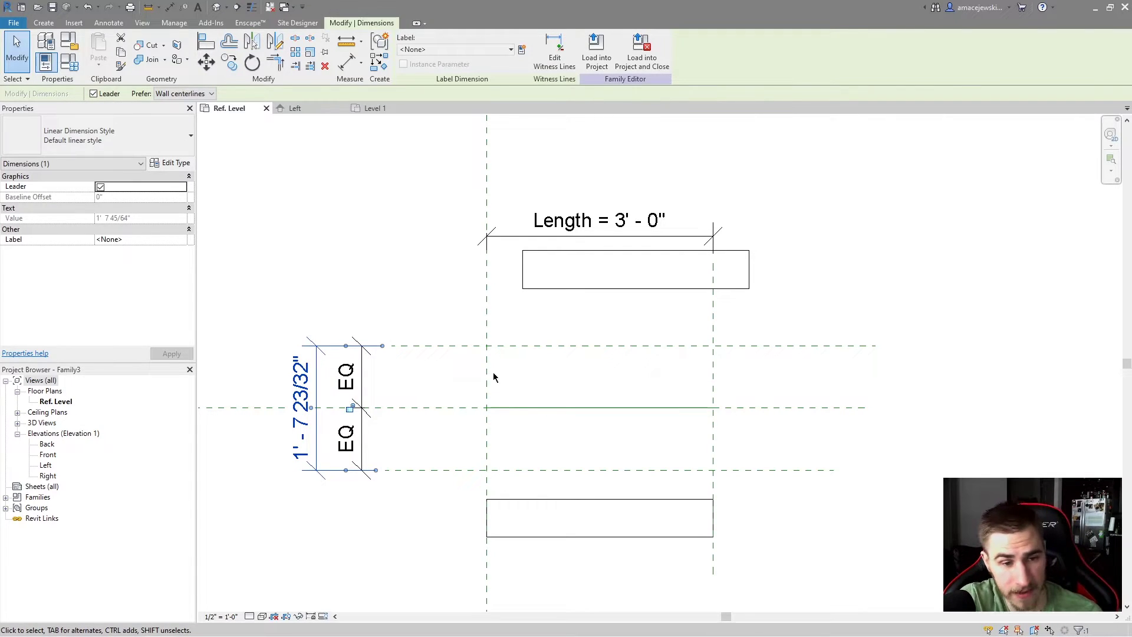
pyautogui.click(380, 244)
pyautogui.click(317, 389)
pyautogui.moveTo(317, 389); pyautogui.dragTo(289, 381)
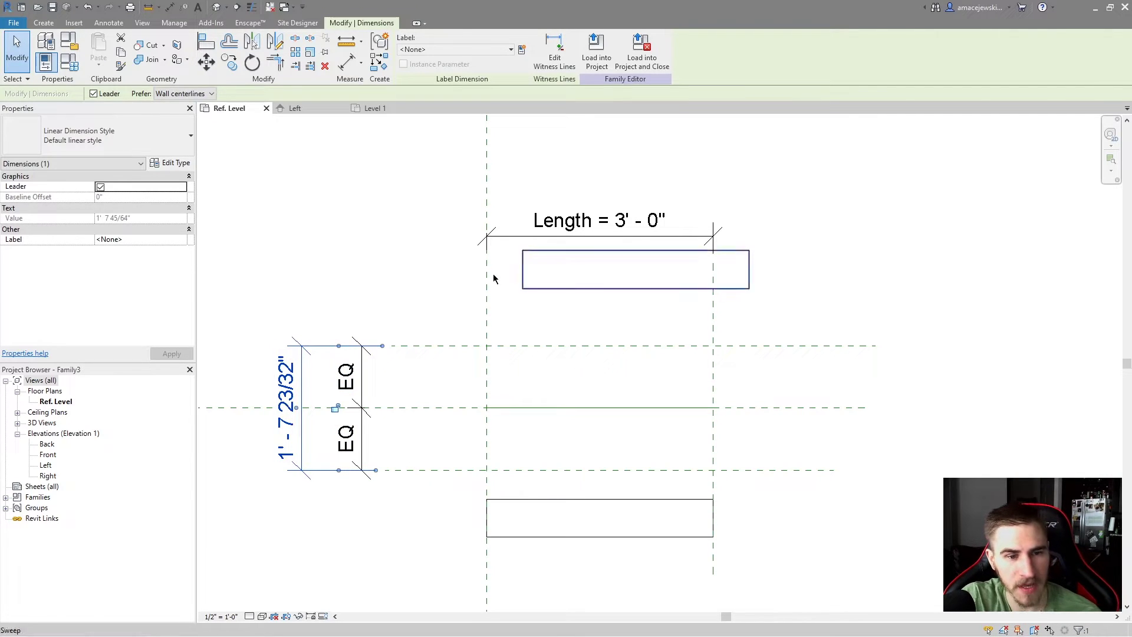
pyautogui.click(405, 271)
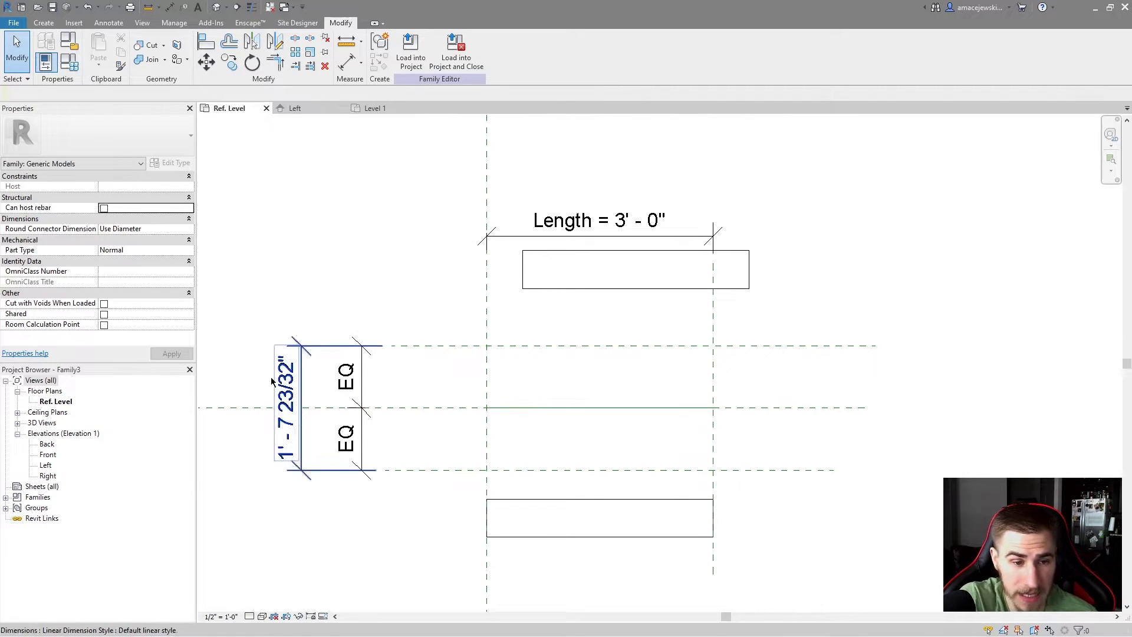
# Label the overall vertical dimension with a new instance family parameter named Distance, grouped under Dimensions
pyautogui.click(301, 401)
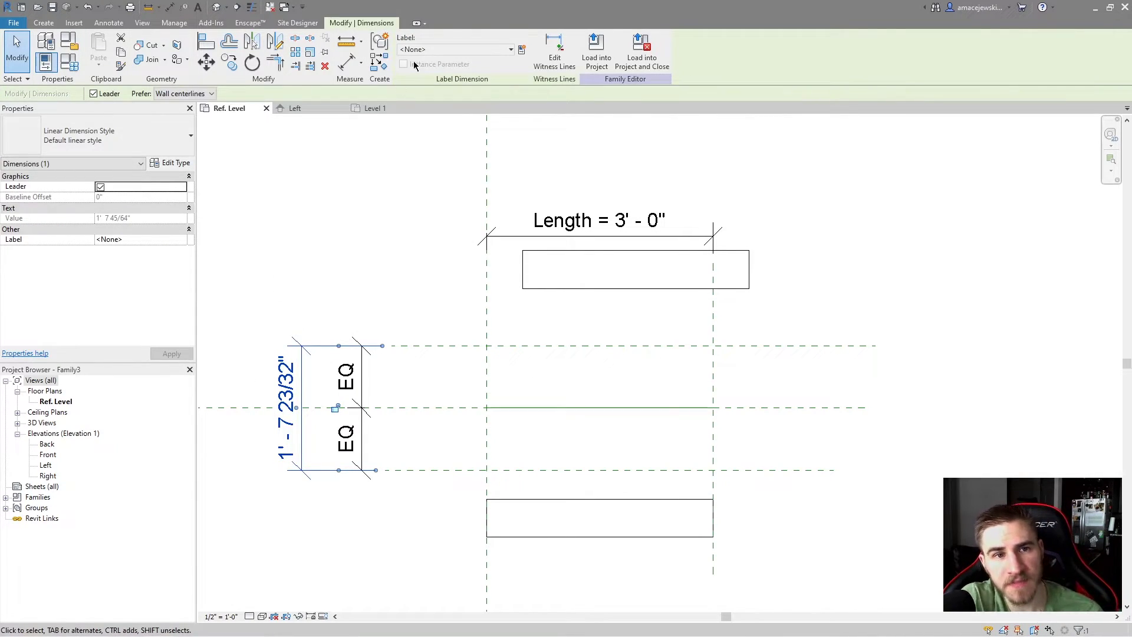
pyautogui.click(448, 49)
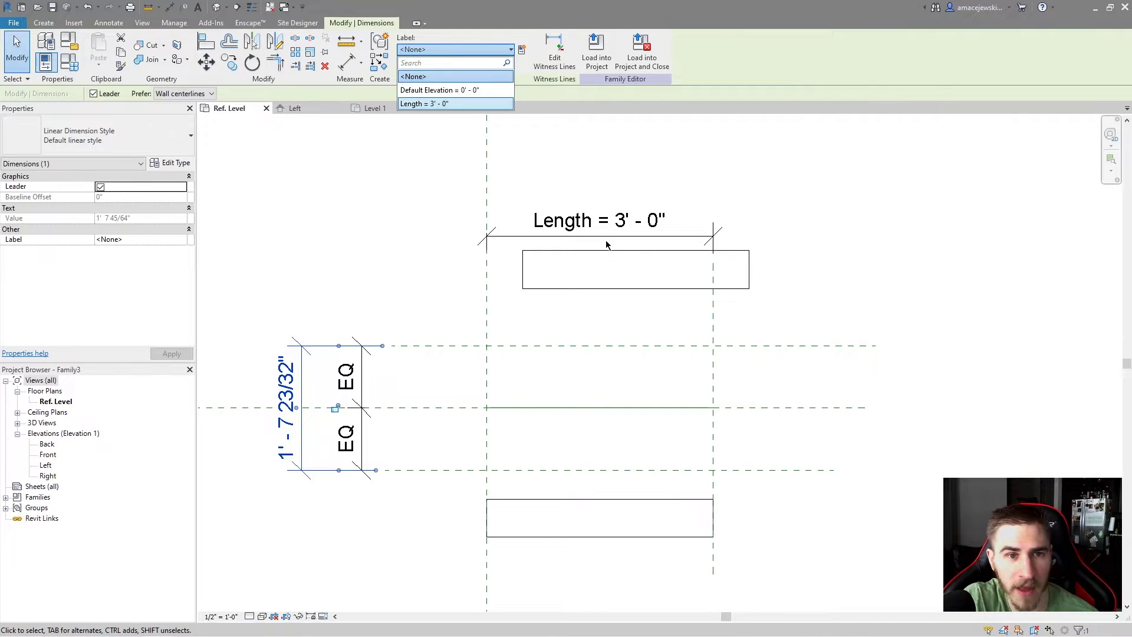
pyautogui.click(486, 51)
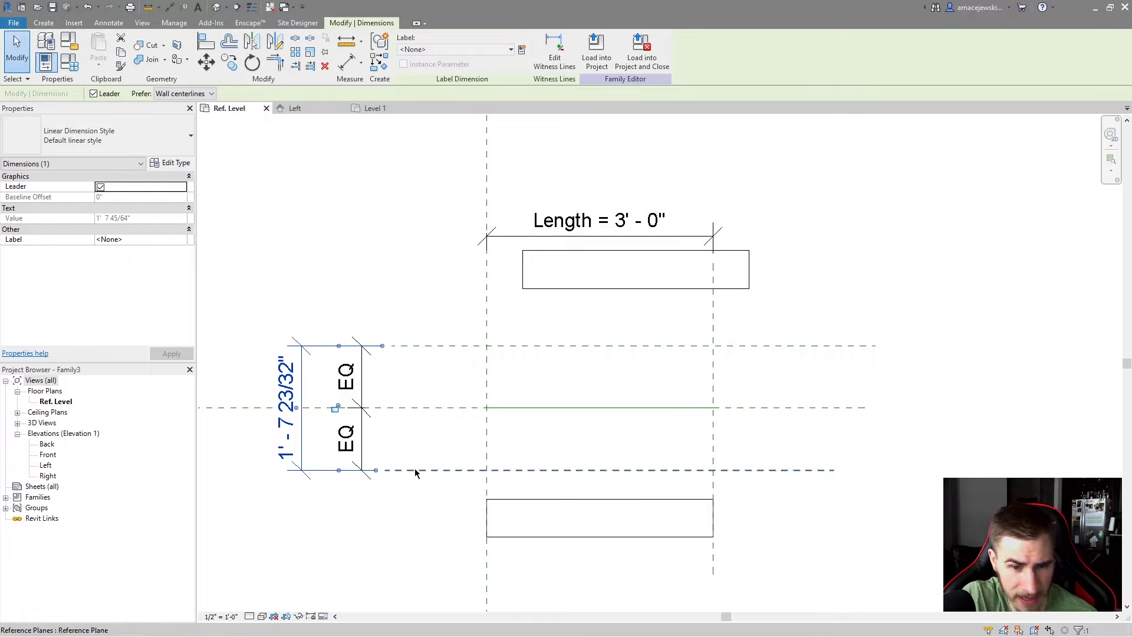
pyautogui.click(522, 49)
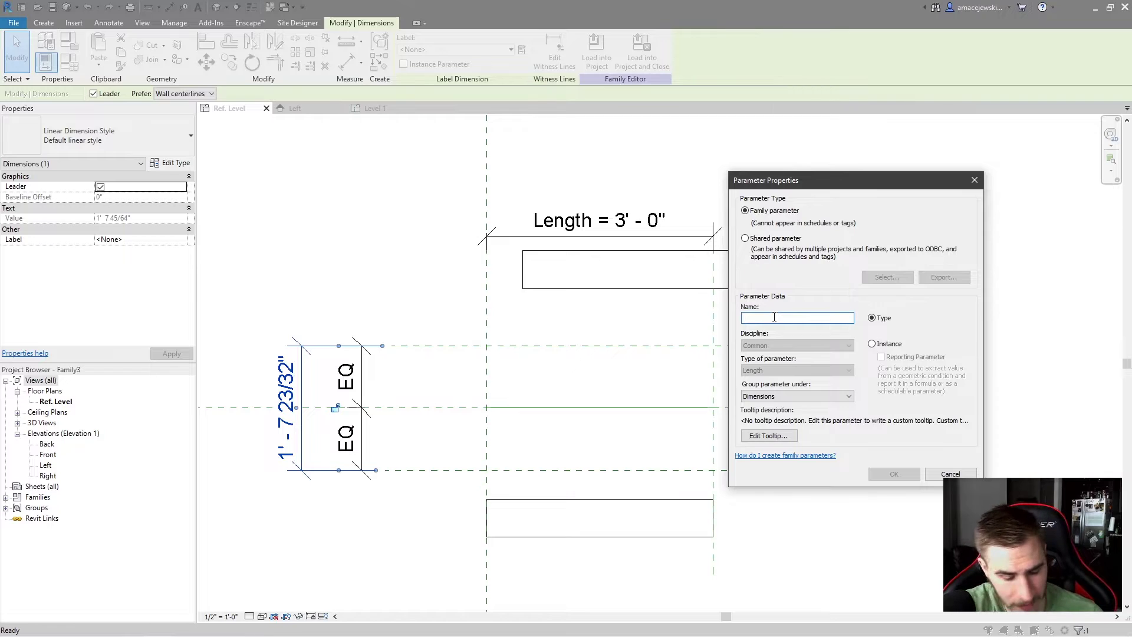
pyautogui.write('Distance')
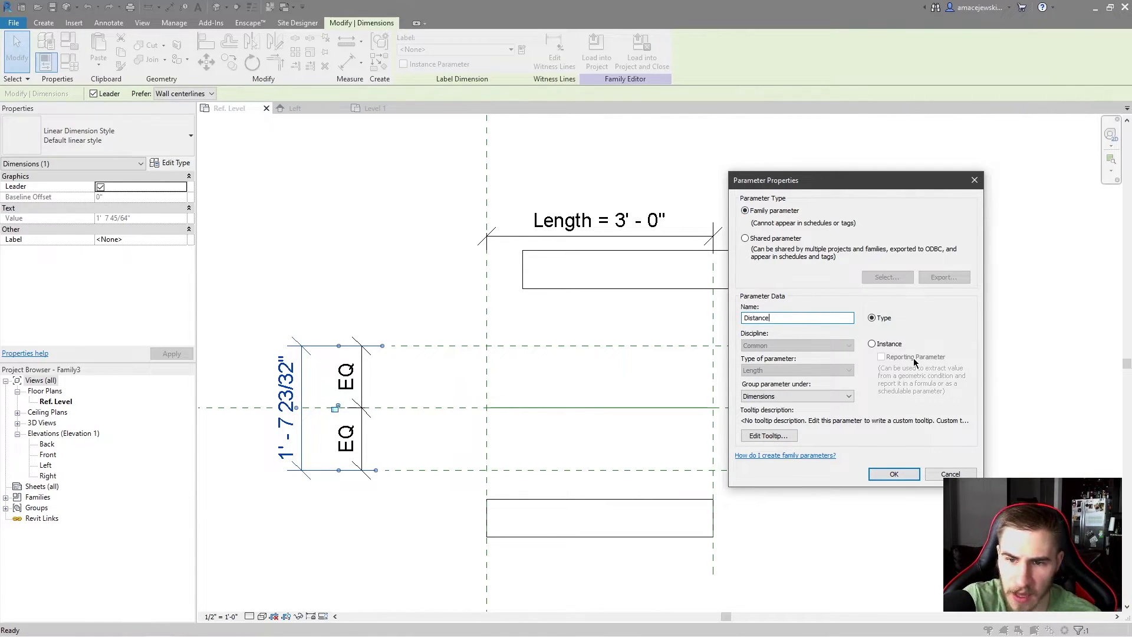
pyautogui.click(872, 345)
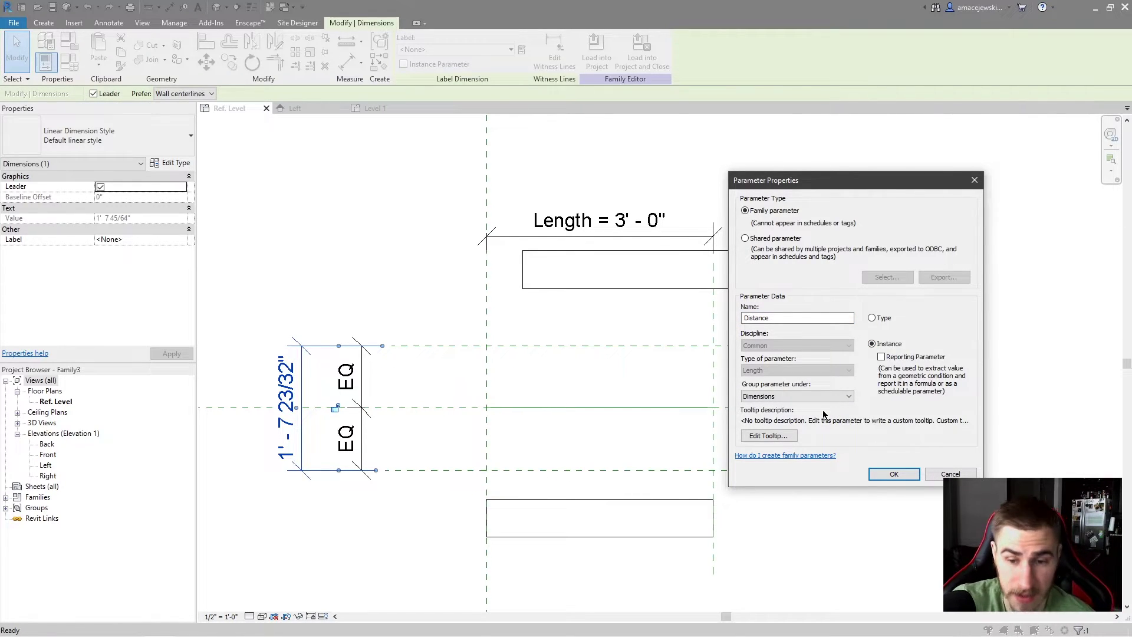
pyautogui.click(893, 475)
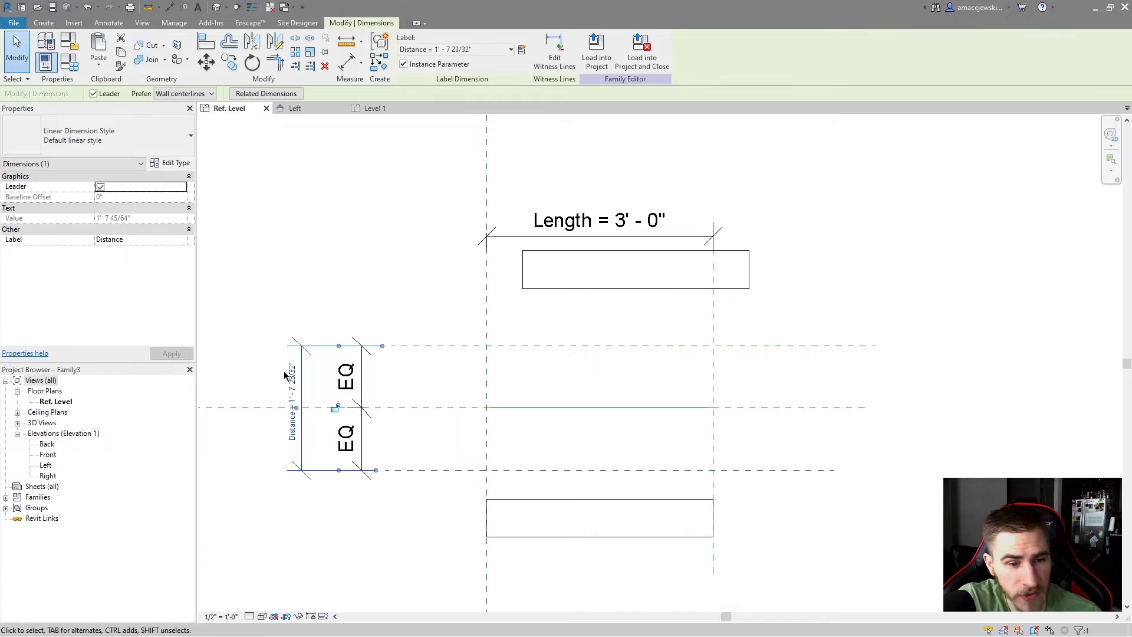
pyautogui.press('Escape')
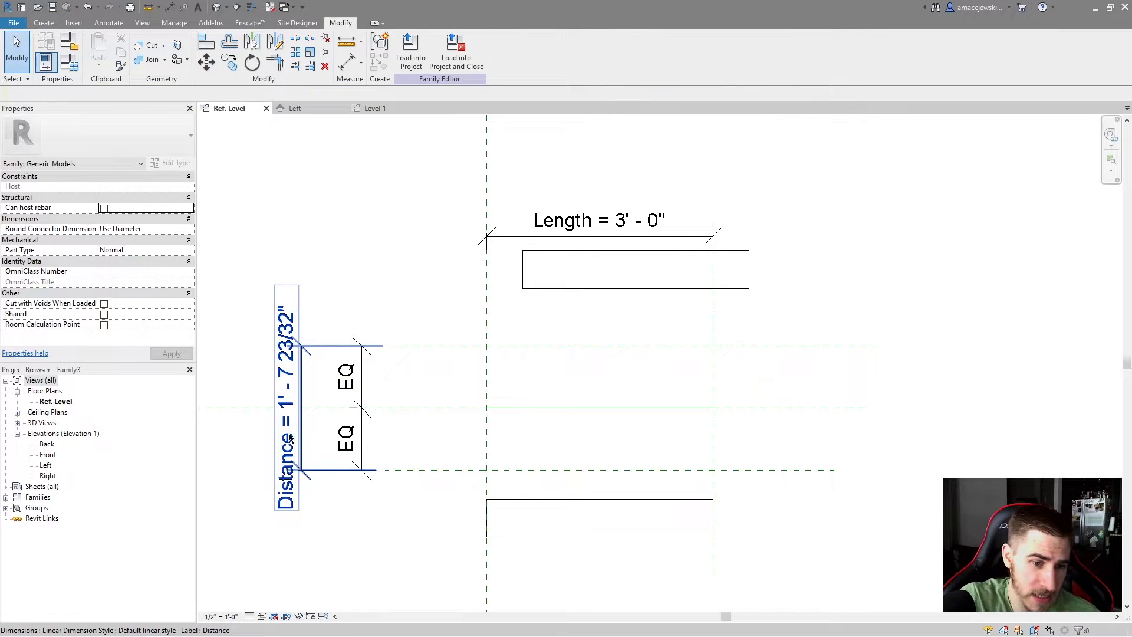
# Set the Distance dimension between the outer horizontal reference planes to 1'
pyautogui.click(293, 380)
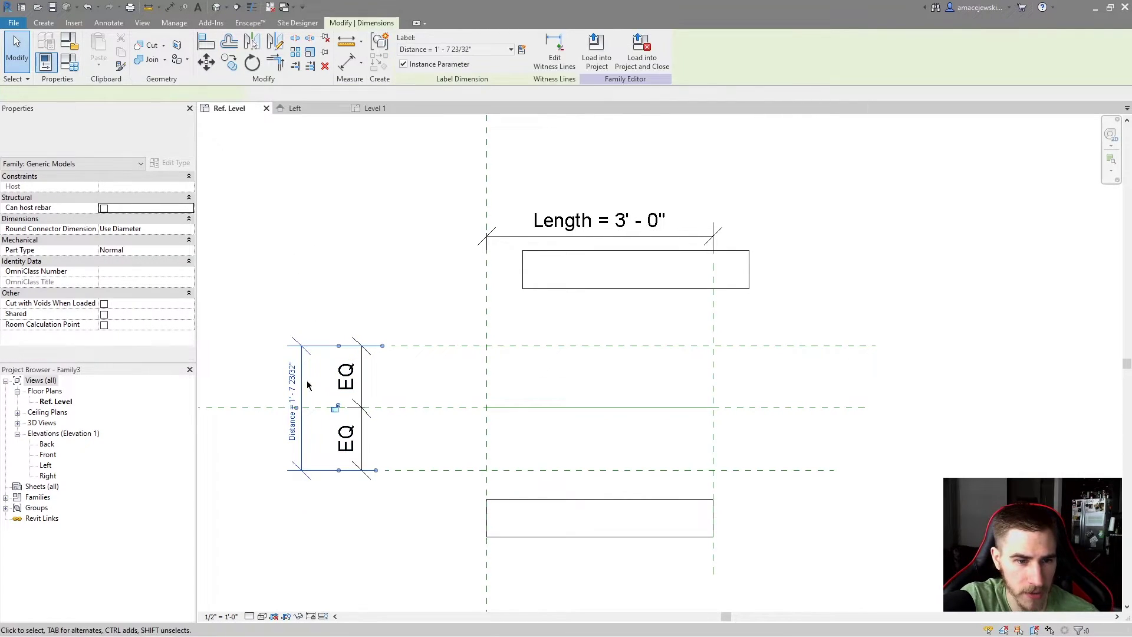
pyautogui.click(294, 381)
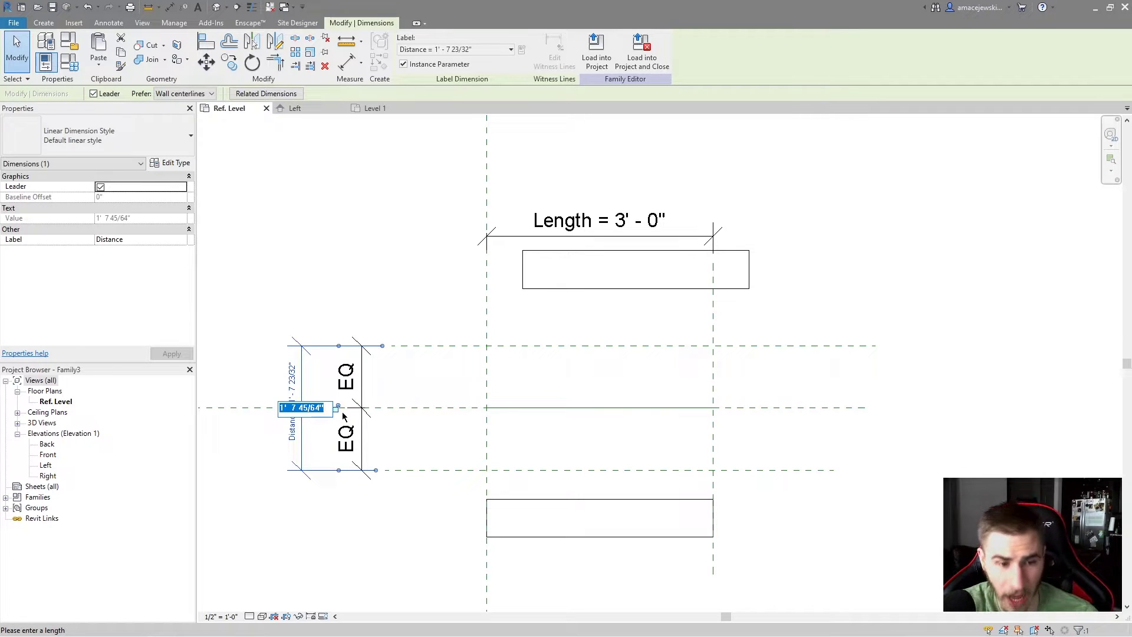
pyautogui.write('1')
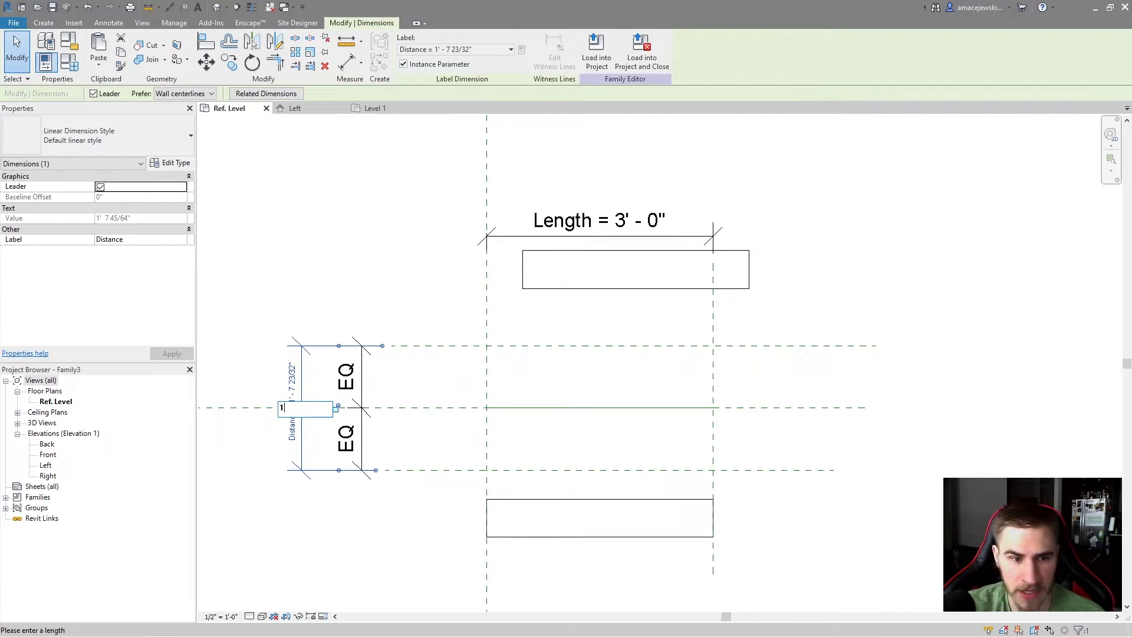
pyautogui.press('Return')
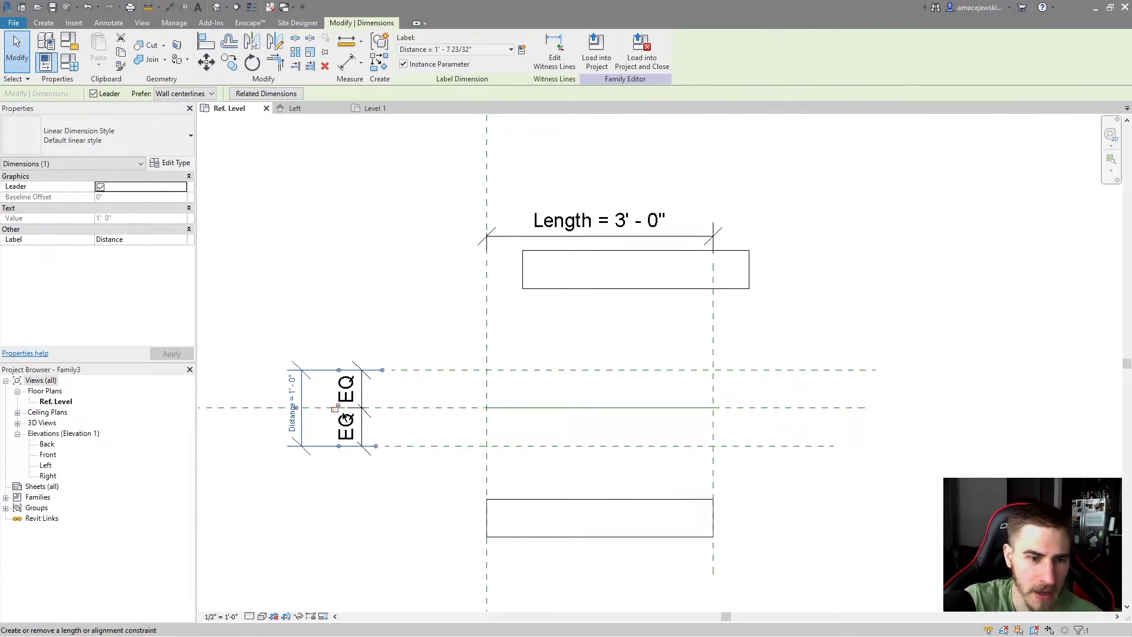
pyautogui.click(417, 273)
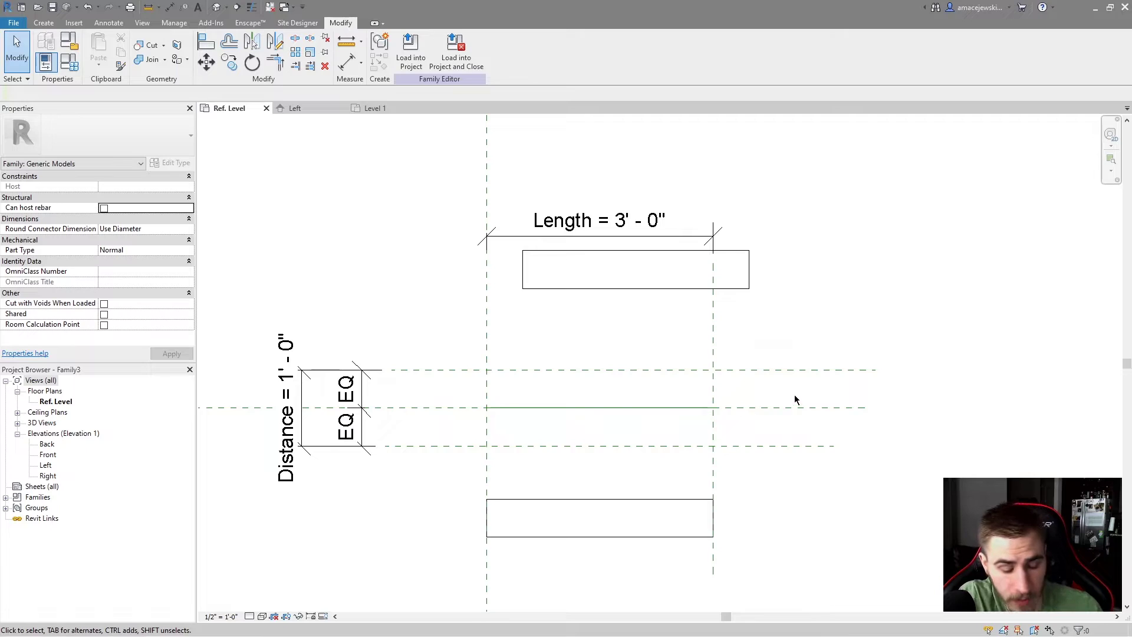
# Align the upper curb's inner edge and ends to the upper horizontal and the two vertical reference planes, locking the alignments
pyautogui.press('a')
pyautogui.press('l')
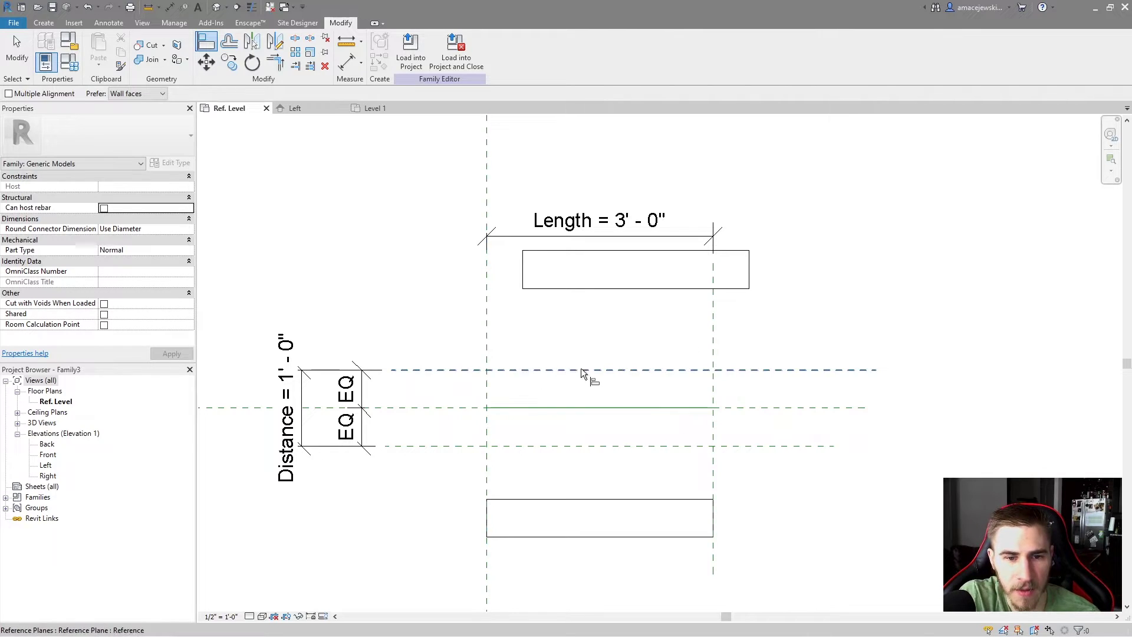
pyautogui.click(611, 370)
pyautogui.click(631, 288)
pyautogui.click(616, 389)
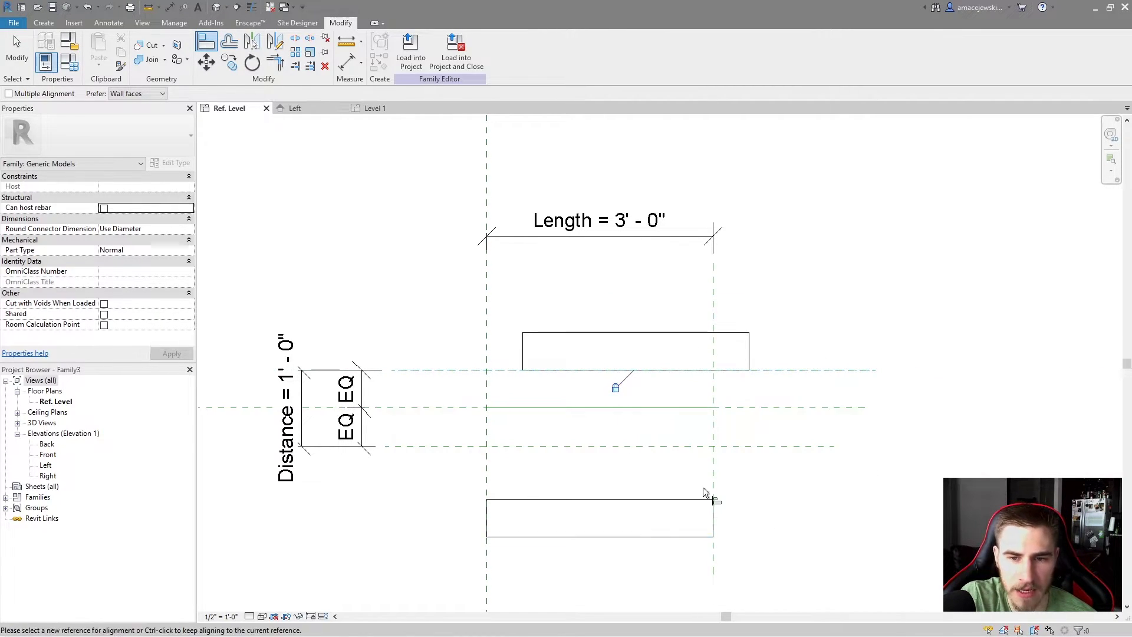
pyautogui.click(487, 336)
pyautogui.click(522, 349)
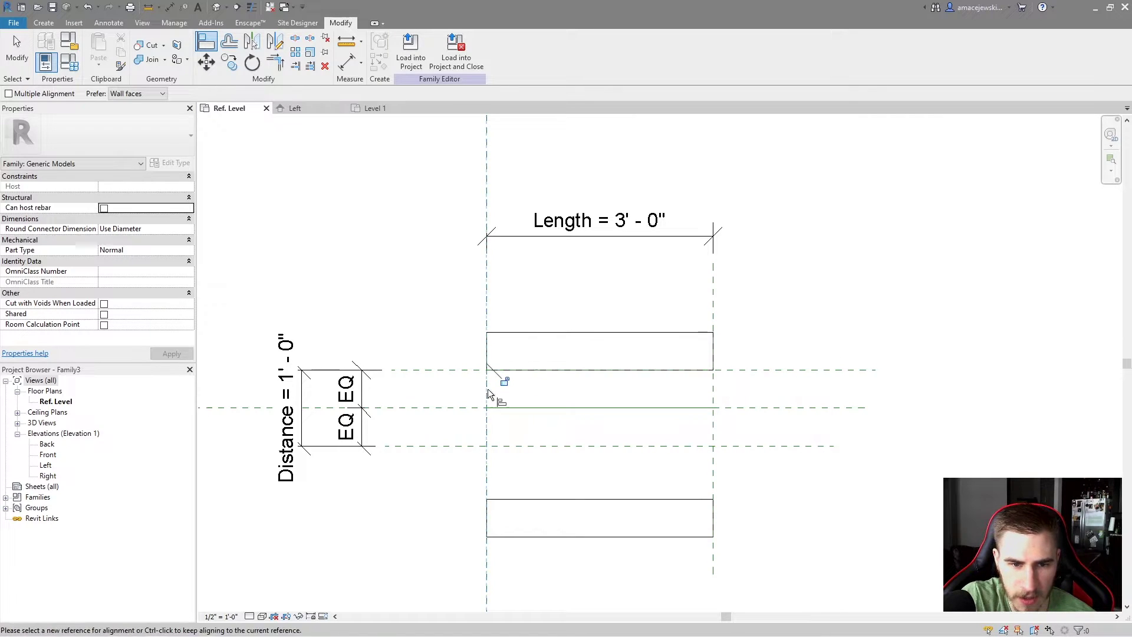
pyautogui.click(714, 313)
pyautogui.click(715, 416)
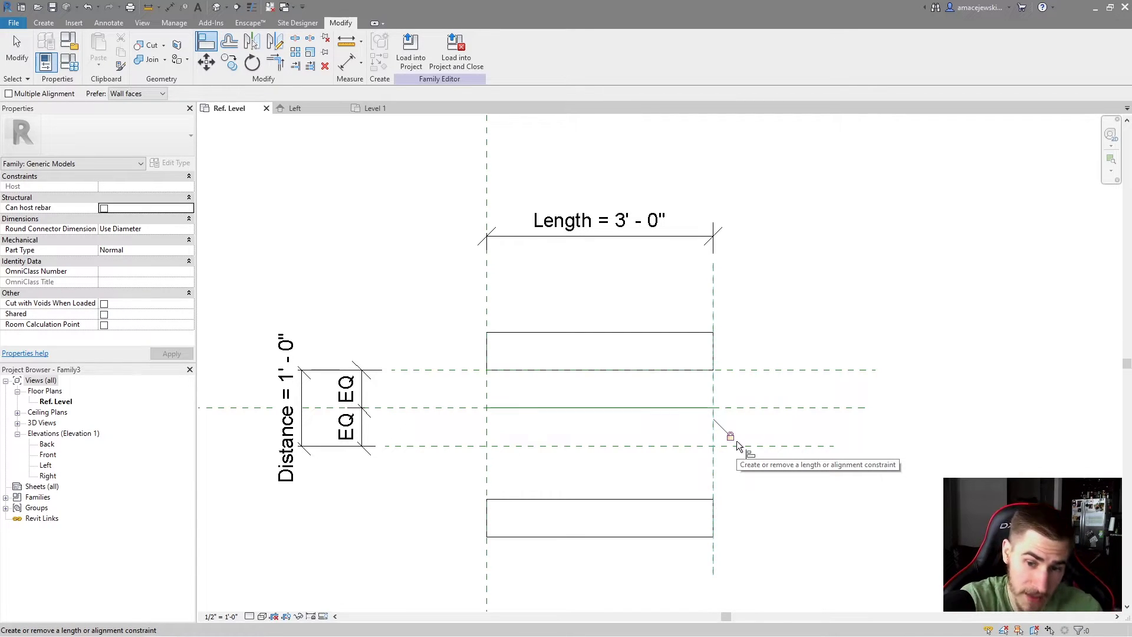
# Align and lock the lower curb's inner edge to the lower horizontal reference plane and its ends to the vertical planes
pyautogui.click(568, 445)
pyautogui.click(574, 501)
pyautogui.click(716, 424)
pyautogui.click(712, 460)
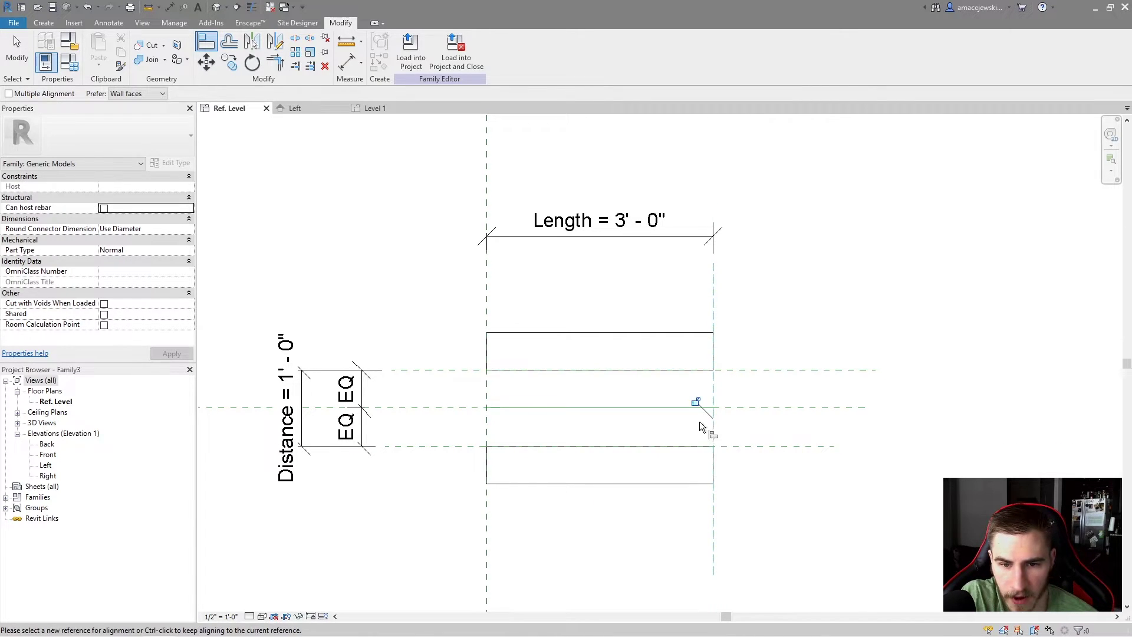
pyautogui.click(487, 426)
pyautogui.click(486, 457)
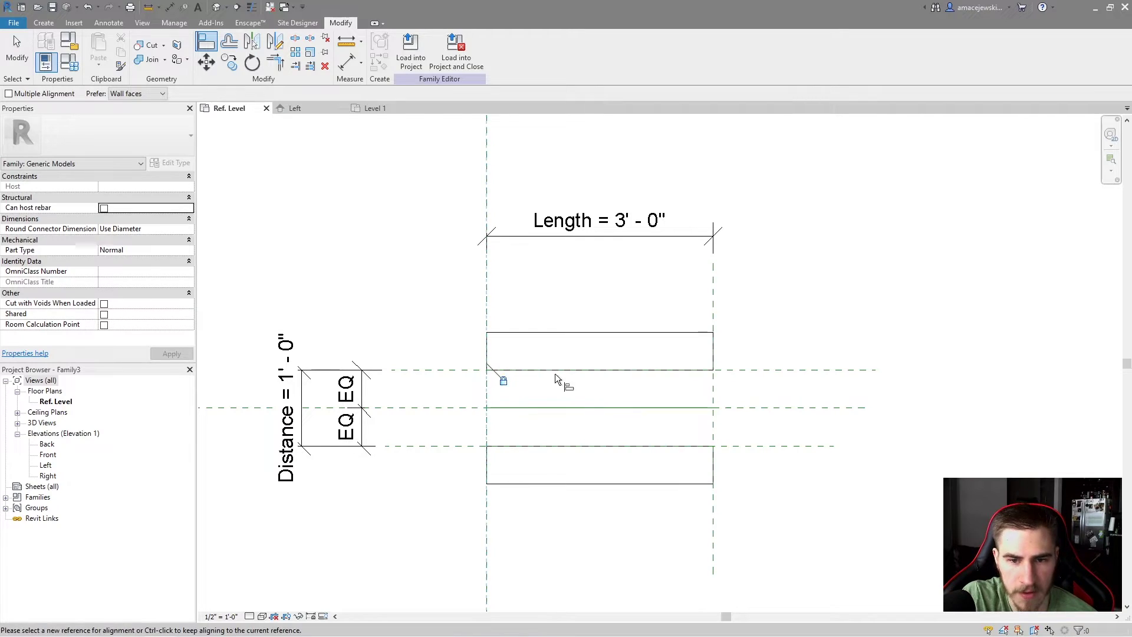
pyautogui.scroll(-2, 776, 348)
pyautogui.press('Escape')
pyautogui.scroll(1, 707, 409)
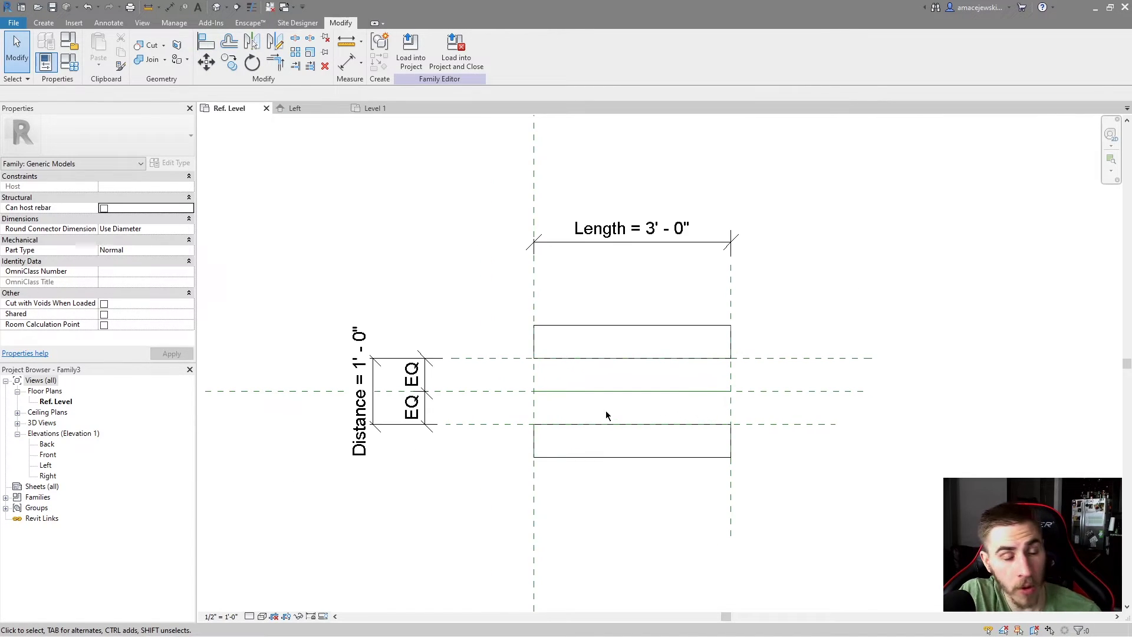
# Flex the curb spacing by setting the Distance dimension to 2', and set it back to 1'
pyautogui.click(357, 427)
pyautogui.click(364, 416)
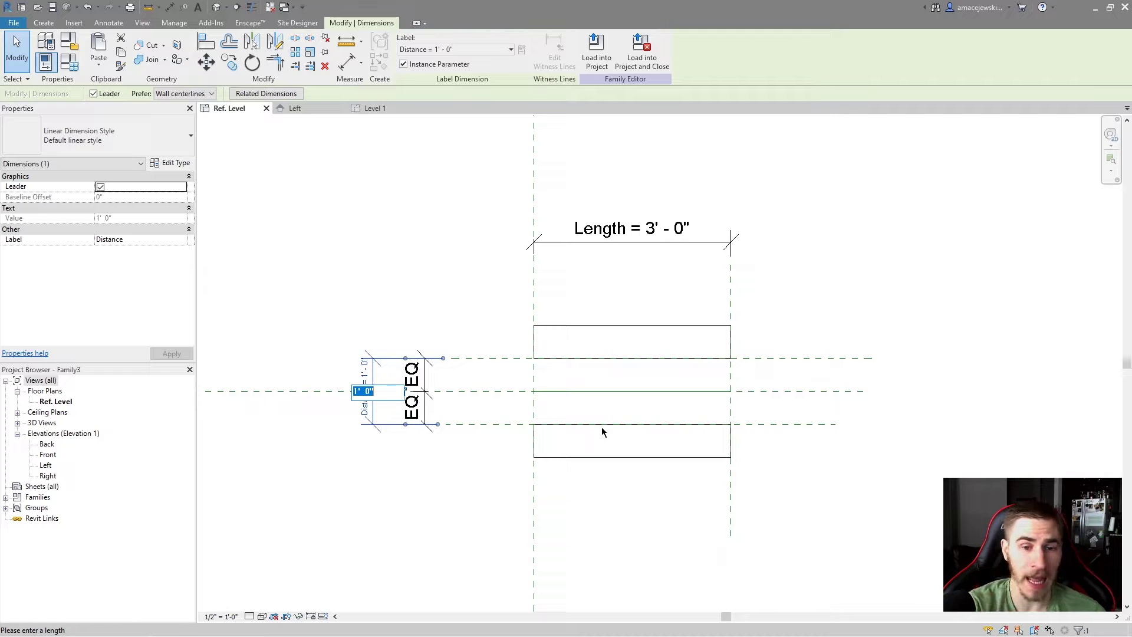
pyautogui.write('2')
pyautogui.press('Return')
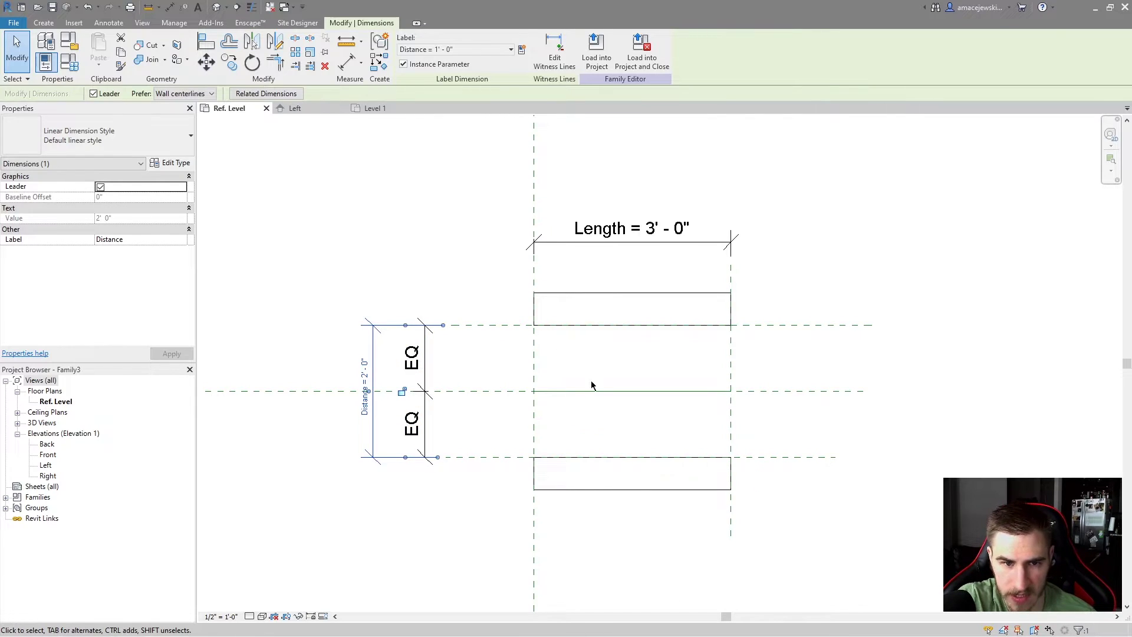
pyautogui.click(364, 395)
pyautogui.write('1')
pyautogui.press('Return')
pyautogui.press('Escape')
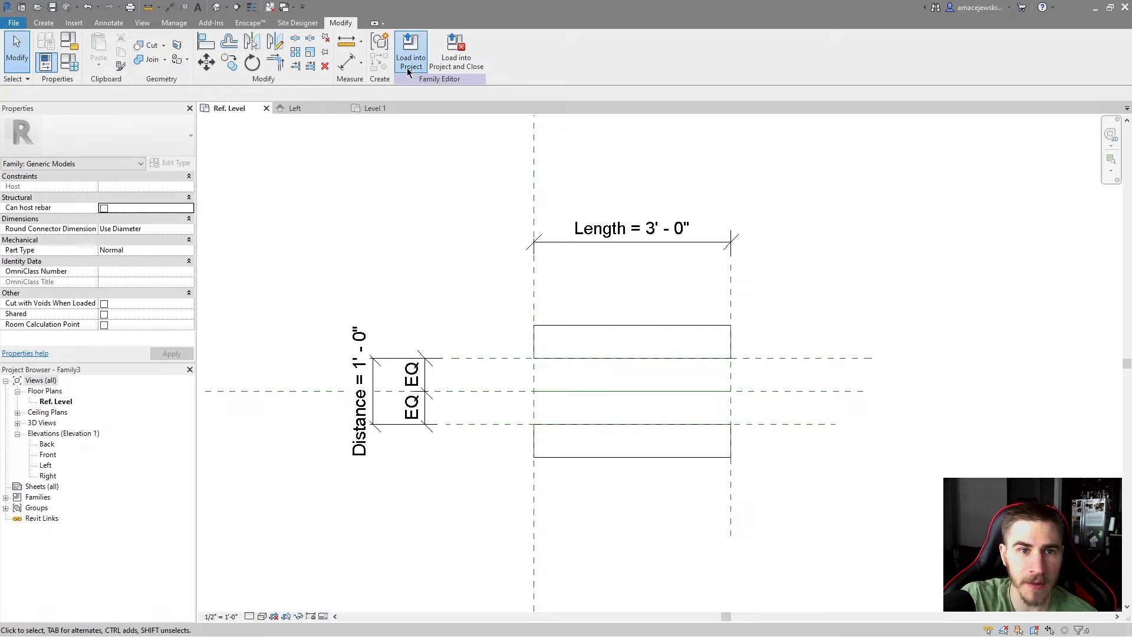
# Reload the curb family into the project and delete the vertical and angled instances, keeping only the horizontal one
pyautogui.click(409, 56)
pyautogui.click(568, 288)
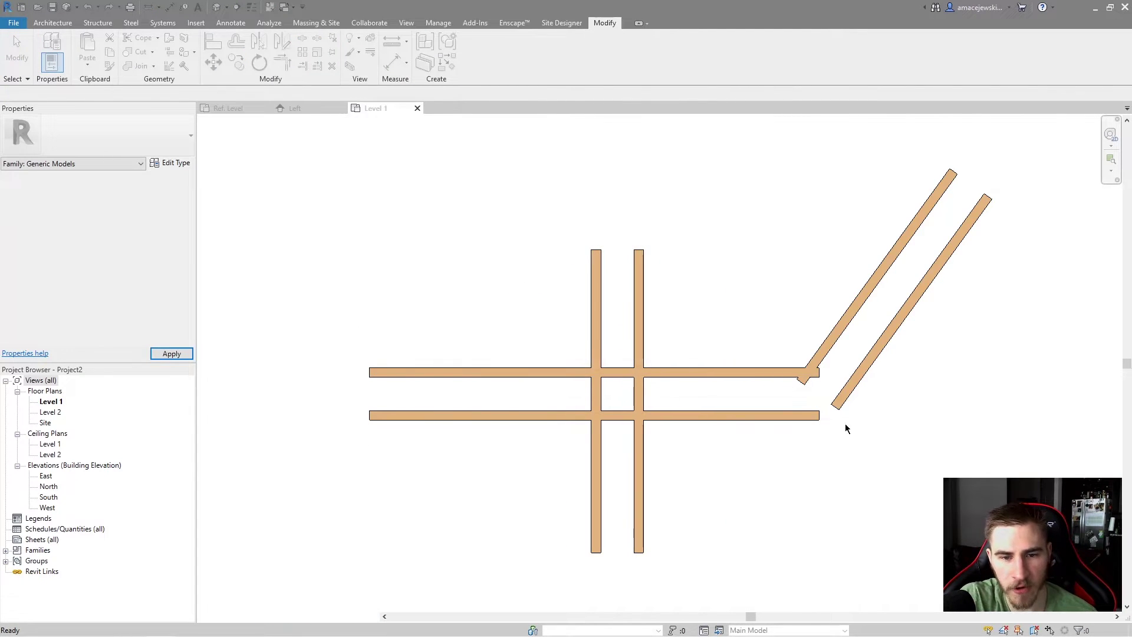
pyautogui.scroll(1, 714, 406)
pyautogui.scroll(1, 688, 381)
pyautogui.moveTo(1004, 271); pyautogui.dragTo(529, 307)
pyautogui.press('Delete')
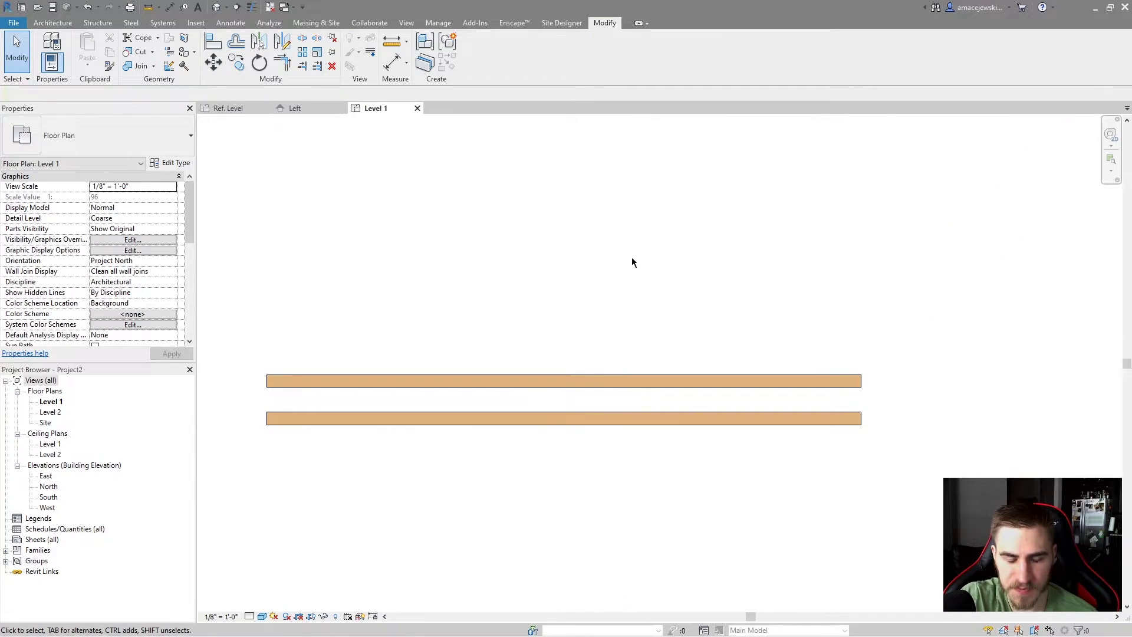
# Add an aligned dimension between the inner faces of the two curbs, placed beyond their left end
pyautogui.click(593, 382)
pyautogui.press('d')
pyautogui.press('i')
pyautogui.click(522, 376)
pyautogui.click(543, 396)
pyautogui.moveTo(551, 353); pyautogui.dragTo(633, 329, button='middle')
pyautogui.click(332, 257)
pyautogui.press('Escape')
pyautogui.press('Escape')
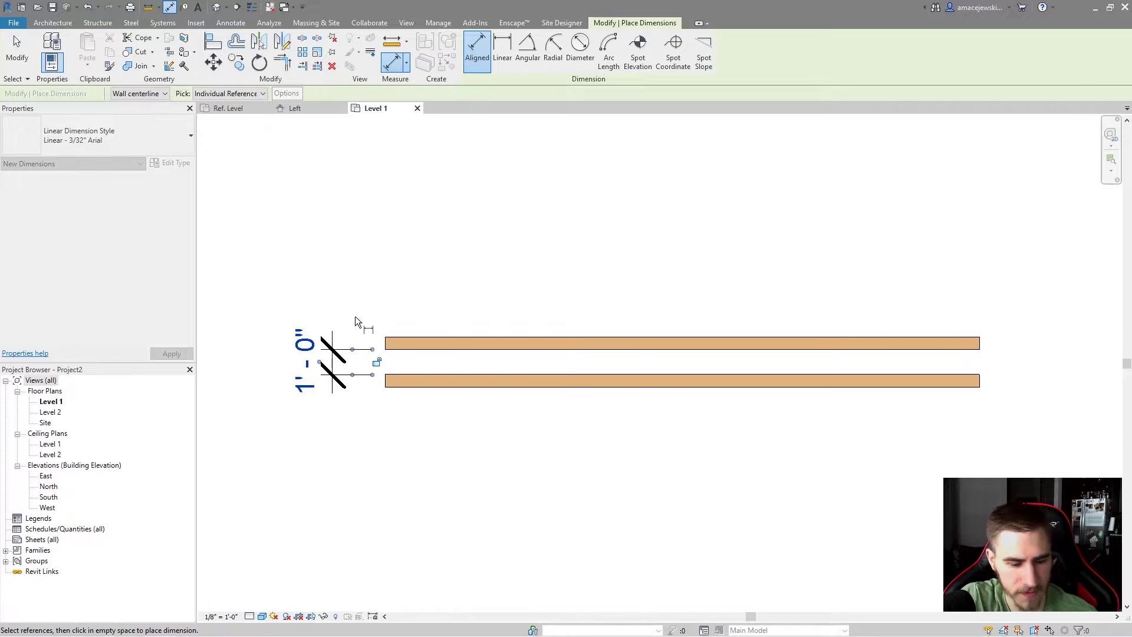
# Set the Distance instance parameter of the placed curb pair to 24'
pyautogui.click(496, 345)
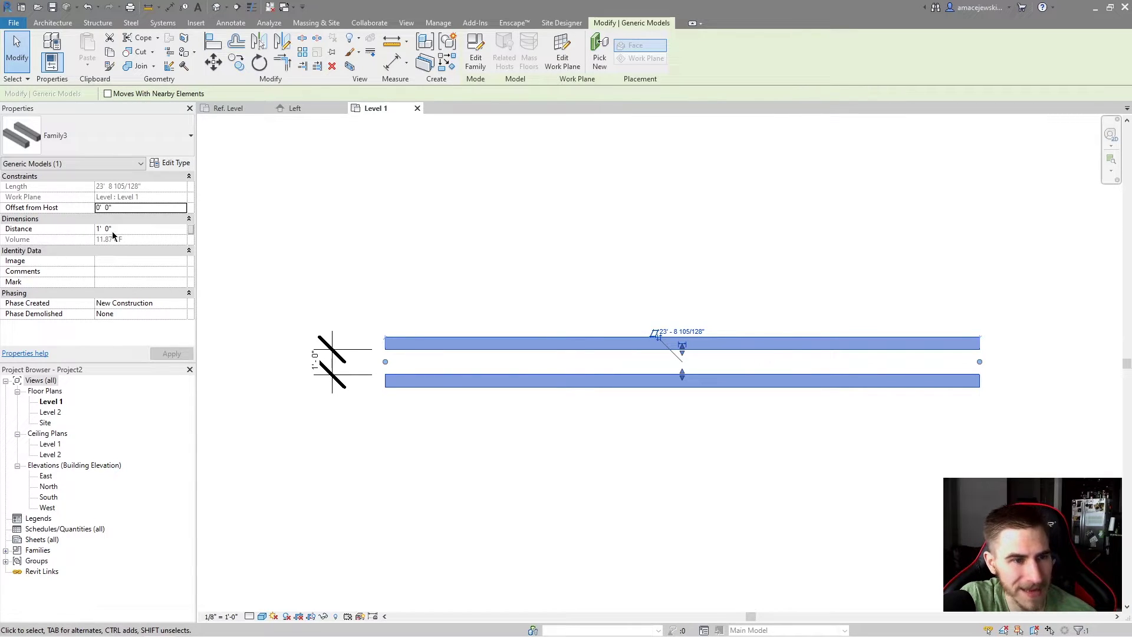
pyautogui.click(149, 230)
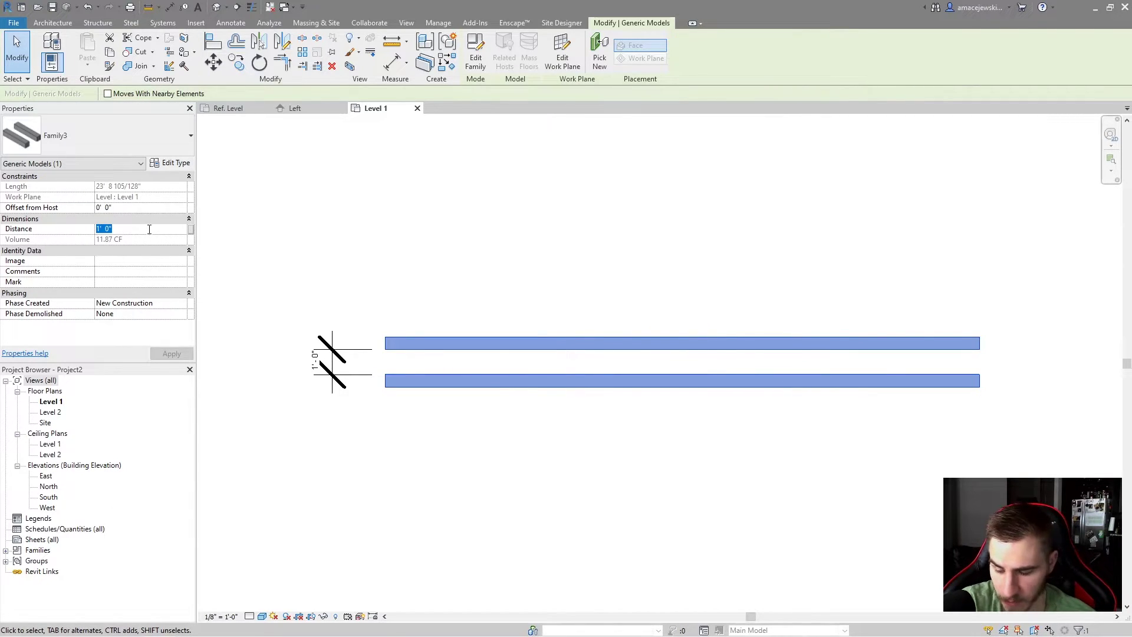
pyautogui.write('24')
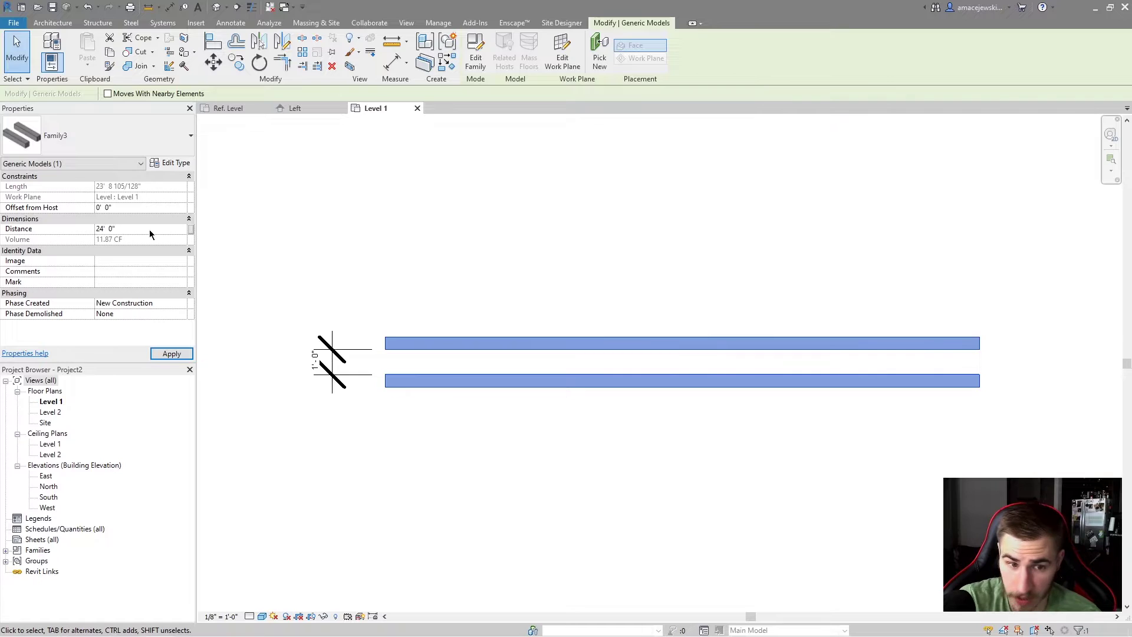
pyautogui.press('Return')
pyautogui.scroll(-1, 507, 258)
pyautogui.click(584, 361)
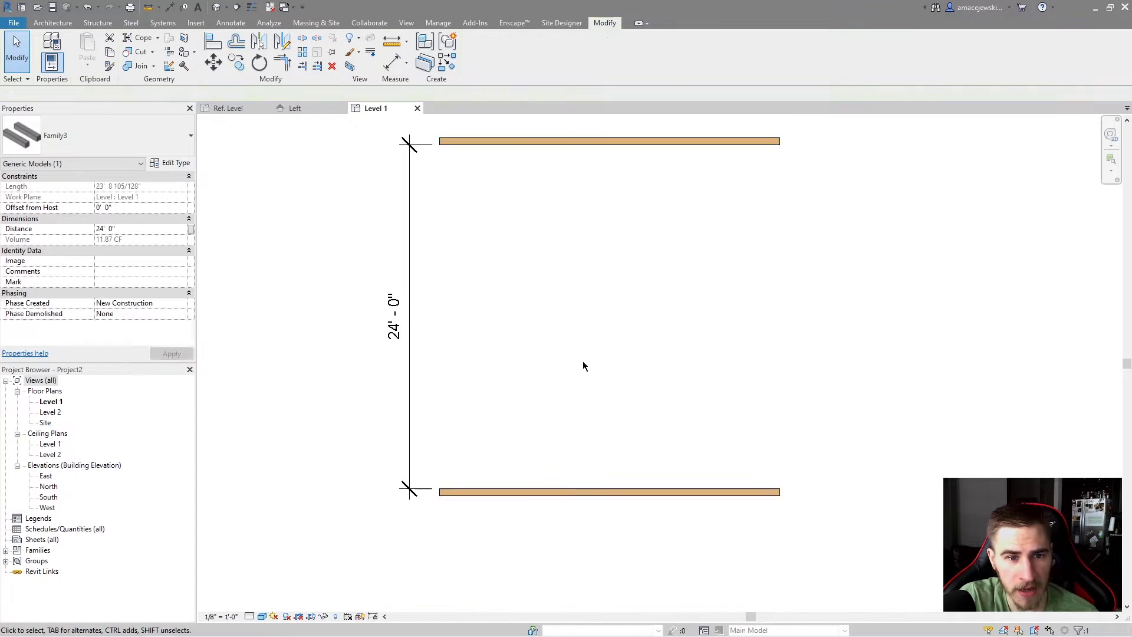
pyautogui.click(499, 491)
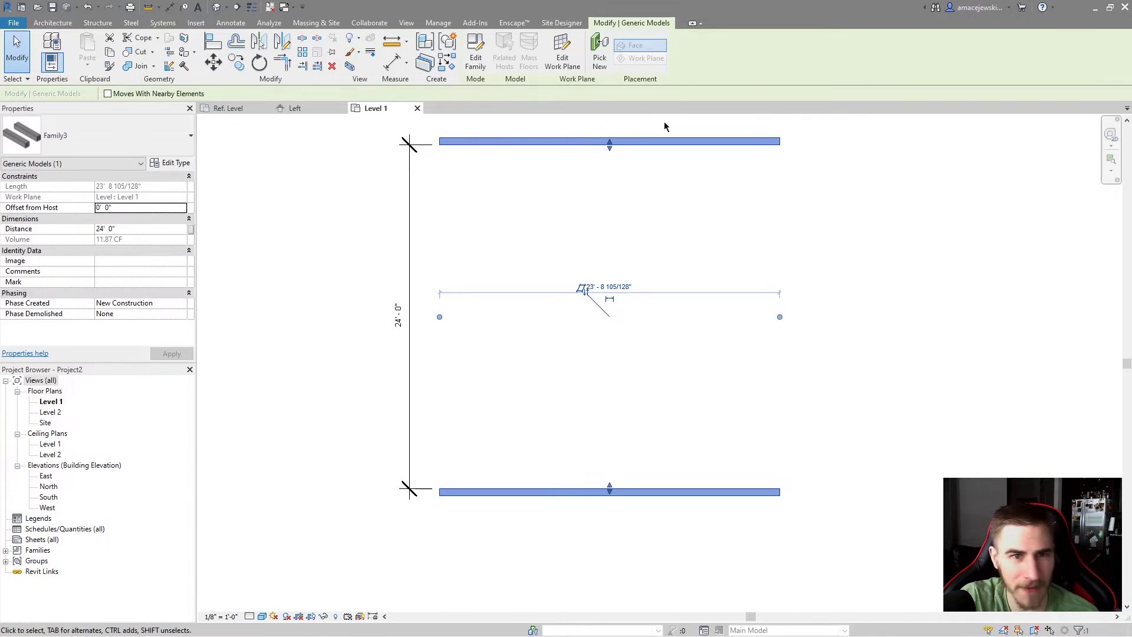
pyautogui.click(403, 380)
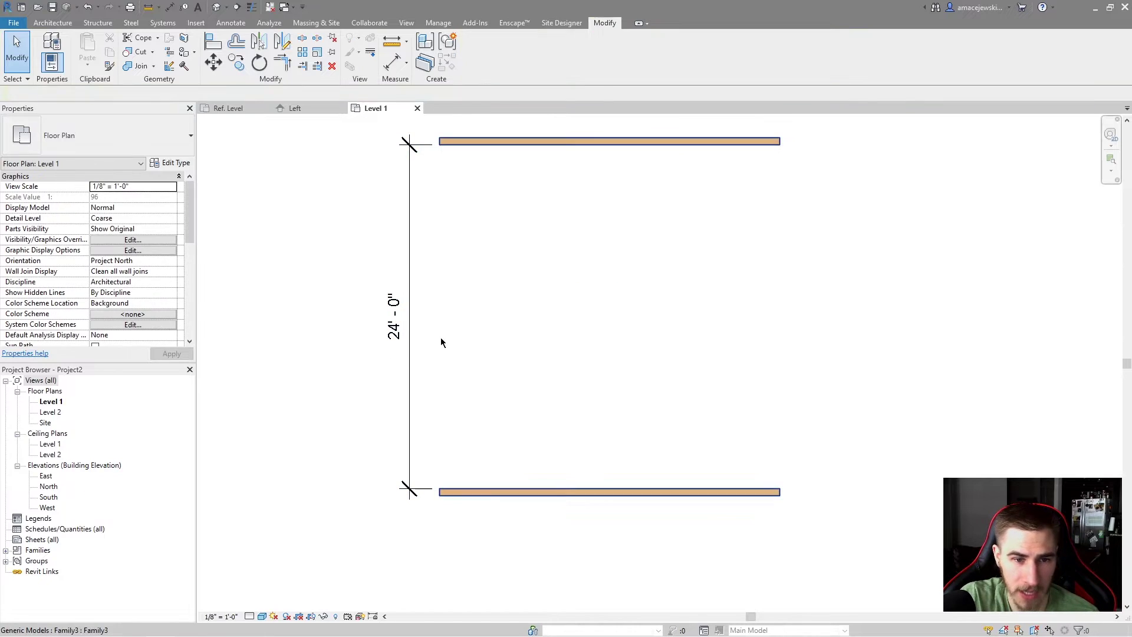
# Create a second Family3 instance 24' 6" long, similar to the existing one, and place it to the right of it
pyautogui.click(401, 321)
pyautogui.click(575, 212)
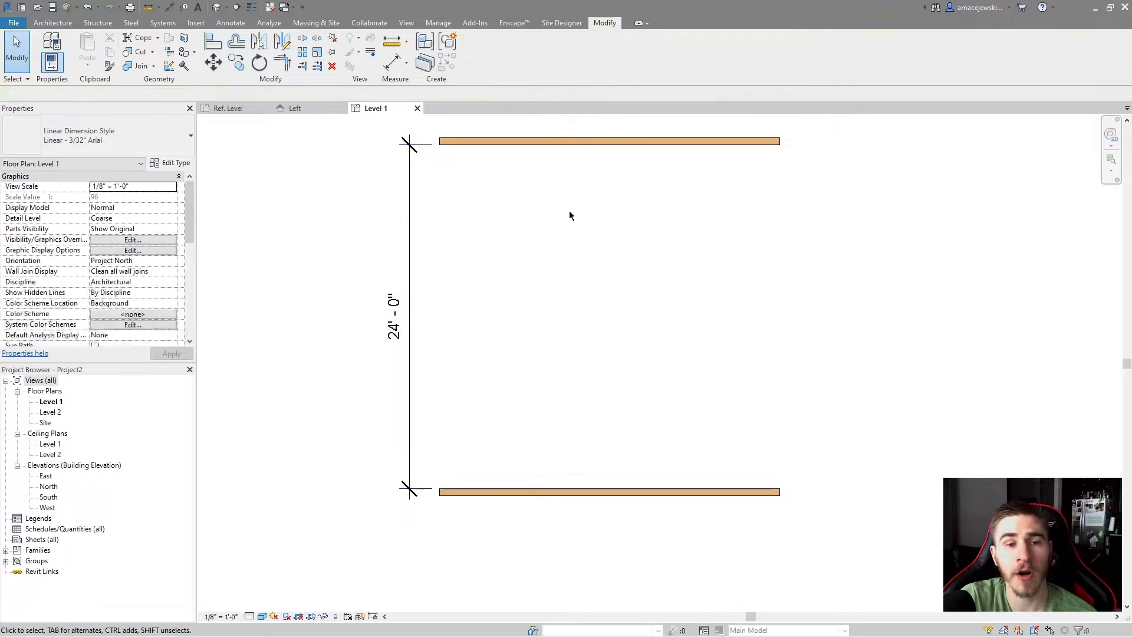
pyautogui.click(561, 142)
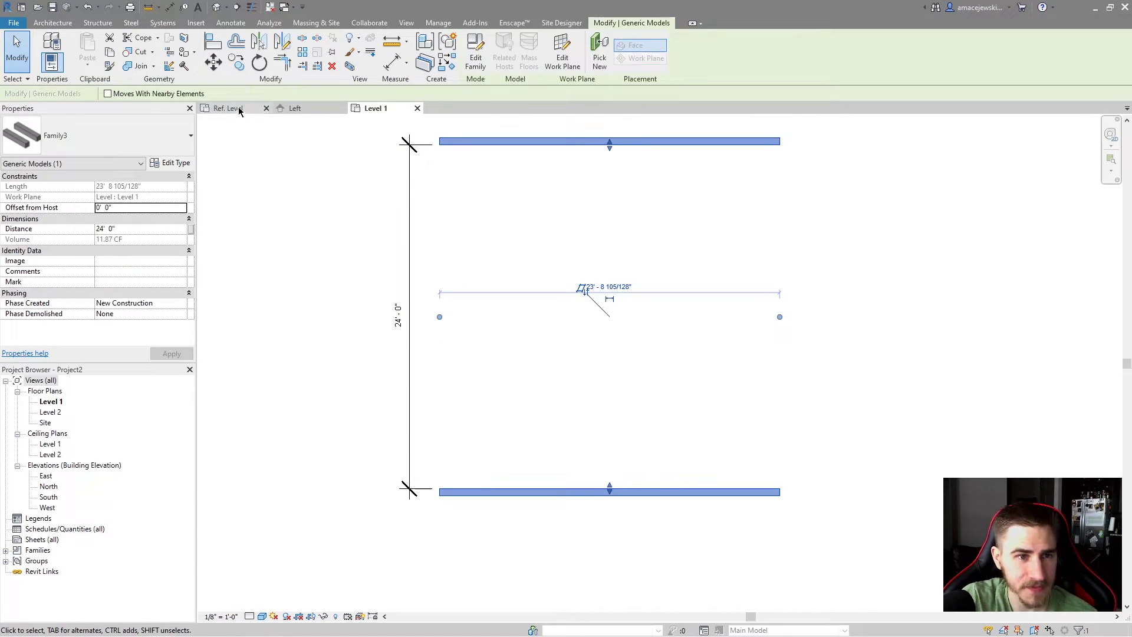
pyautogui.scroll(-4, 584, 295)
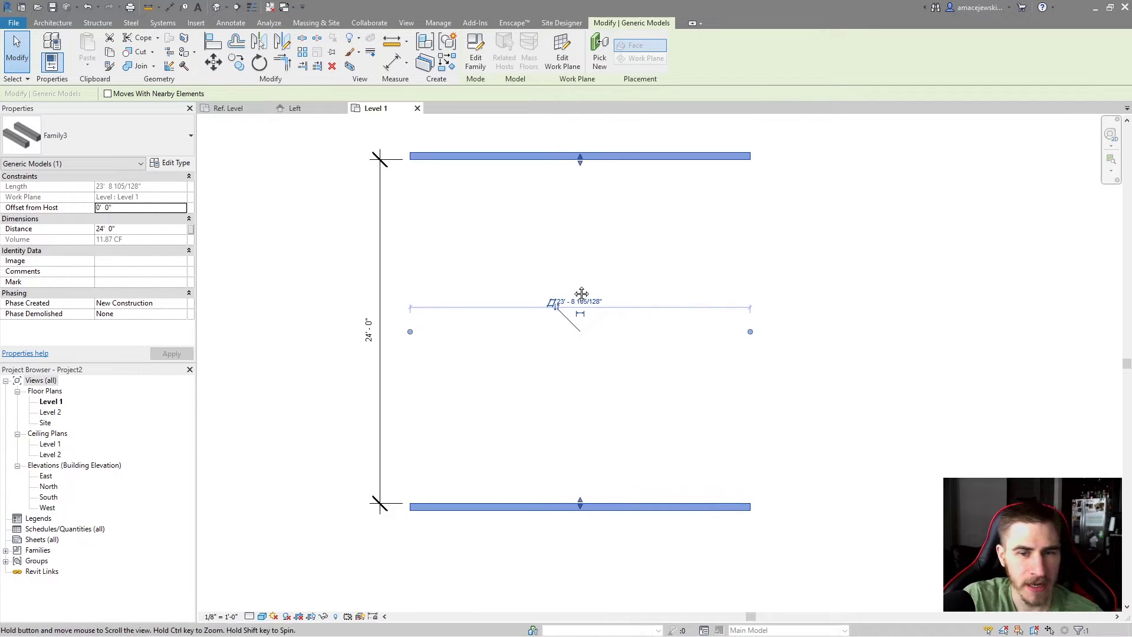
pyautogui.press('c')
pyautogui.press('s')
pyautogui.click(792, 275)
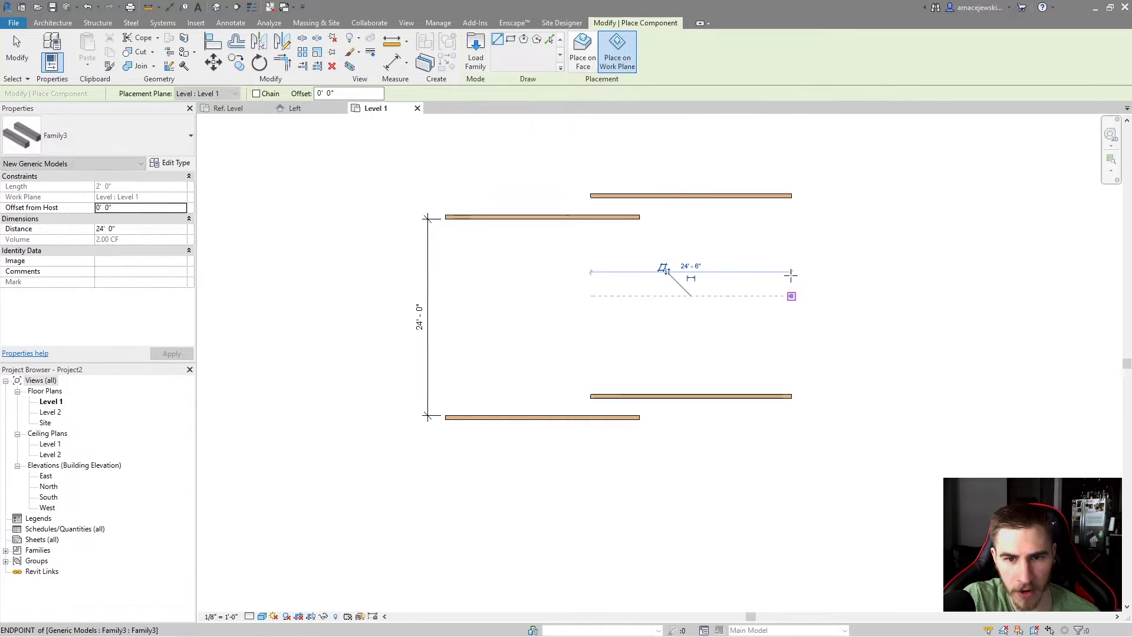
pyautogui.press('Escape')
pyautogui.moveTo(710, 196); pyautogui.dragTo(767, 171)
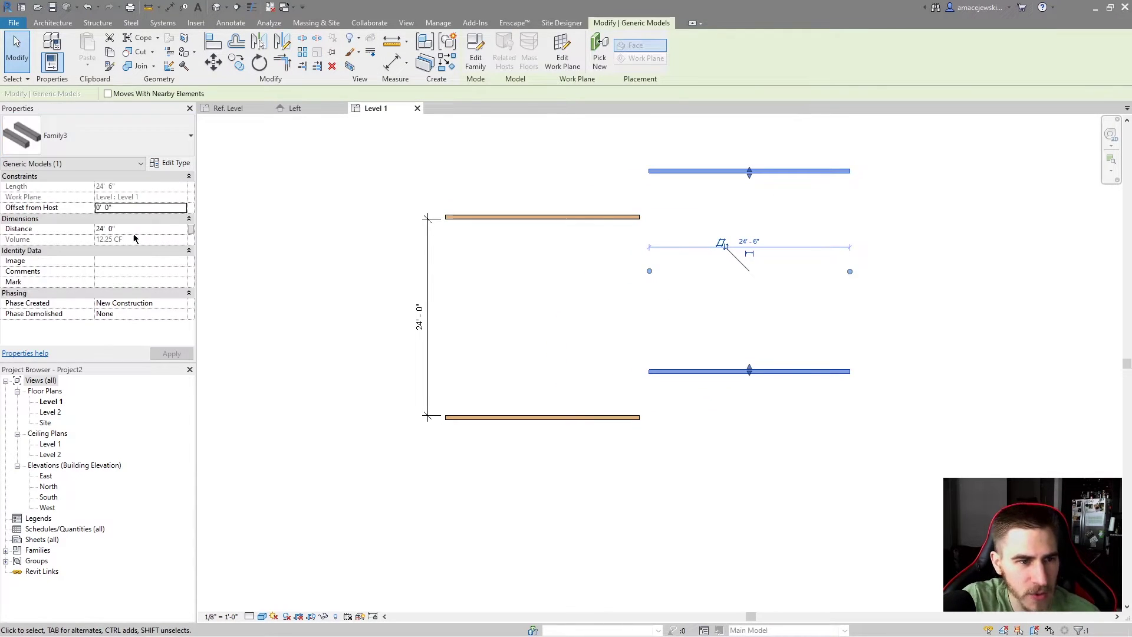
# Set the new Family3 instance's Distance to 3' 0"
pyautogui.click(142, 232)
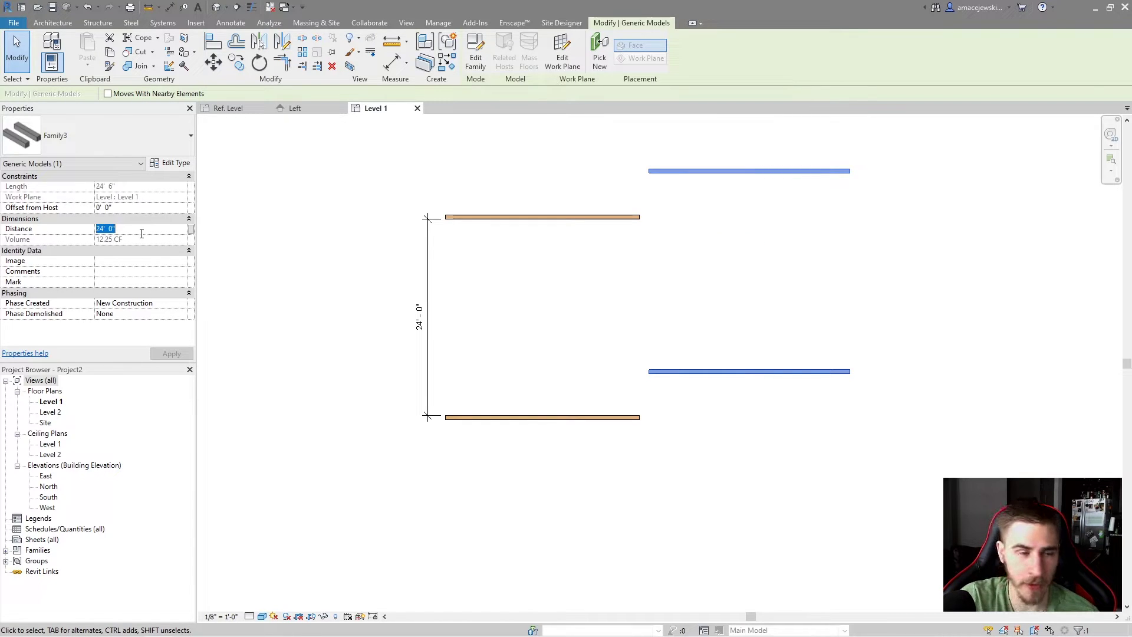
pyautogui.write('3')
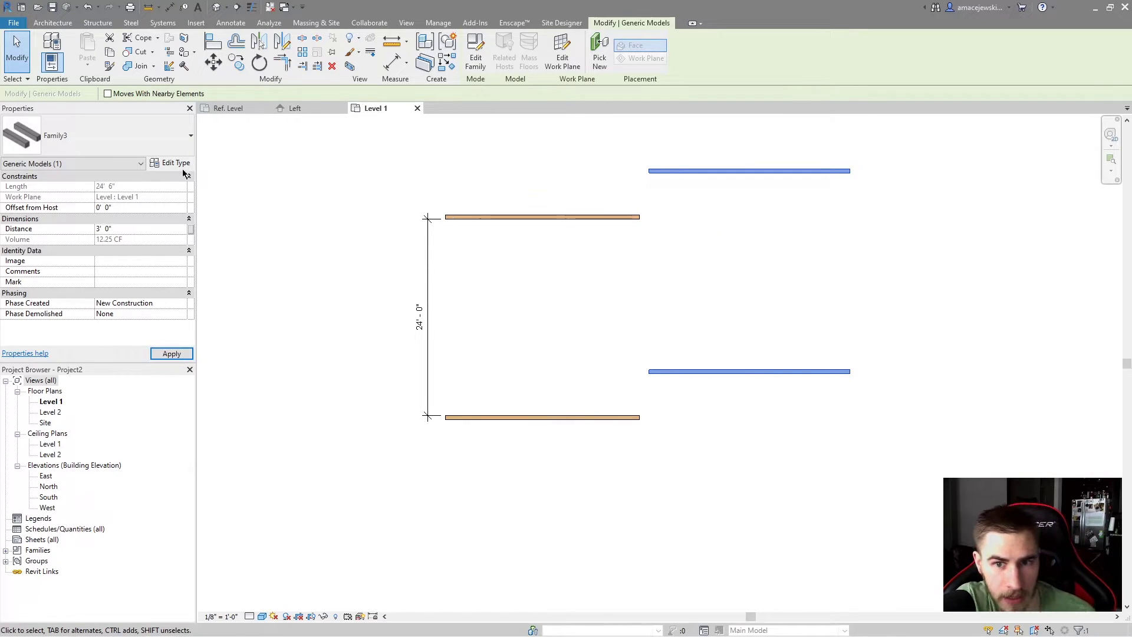
pyautogui.press('Return')
# Move the narrow instance to about 6' 3" from the wide instance's right end, with its centreline about 9' above the wide one's
pyautogui.moveTo(810, 256)
pyautogui.mouseDown()
pyautogui.moveTo(614, 298)
pyautogui.moveTo(620, 306)
pyautogui.moveTo(771, 232)
pyautogui.moveTo(830, 253)
pyautogui.mouseUp()
pyautogui.click(829, 293)
pyautogui.click(767, 264)
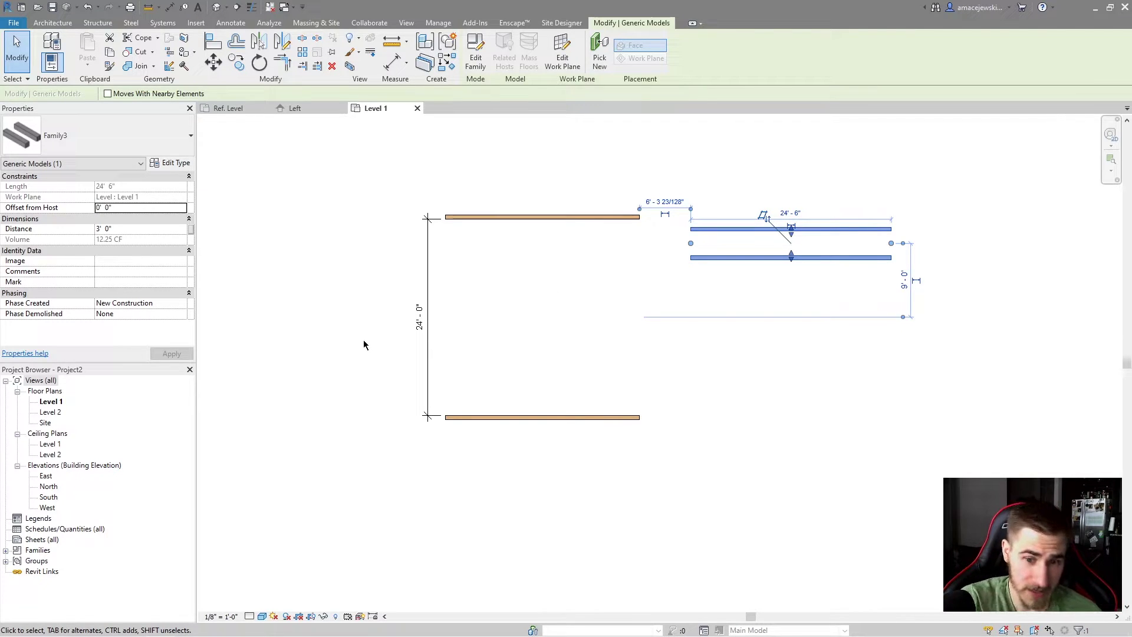
pyautogui.press('Escape')
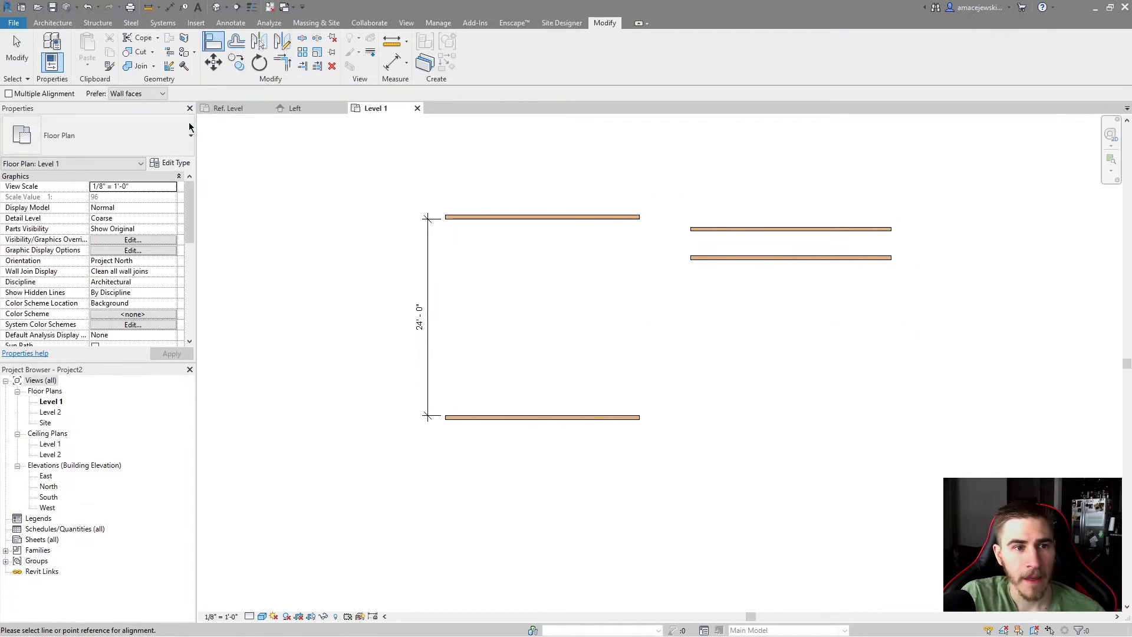
# In the family's Ref. Level view, examine the Is Reference settings of the Left and Center (Front/Back) reference planes
pyautogui.click(224, 108)
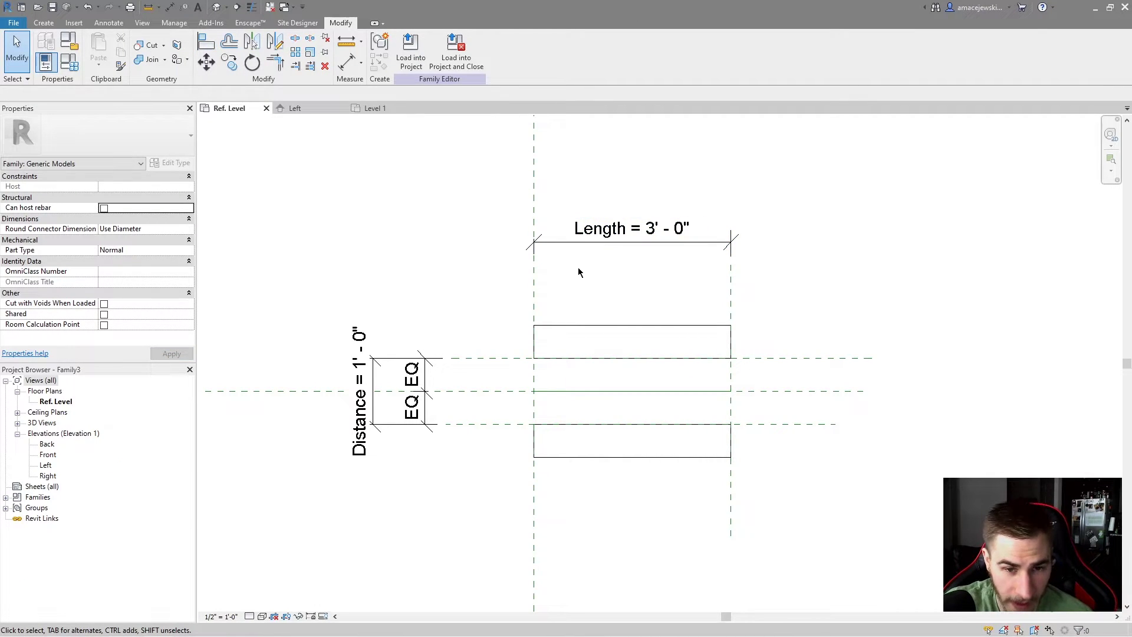
pyautogui.scroll(-1, 559, 317)
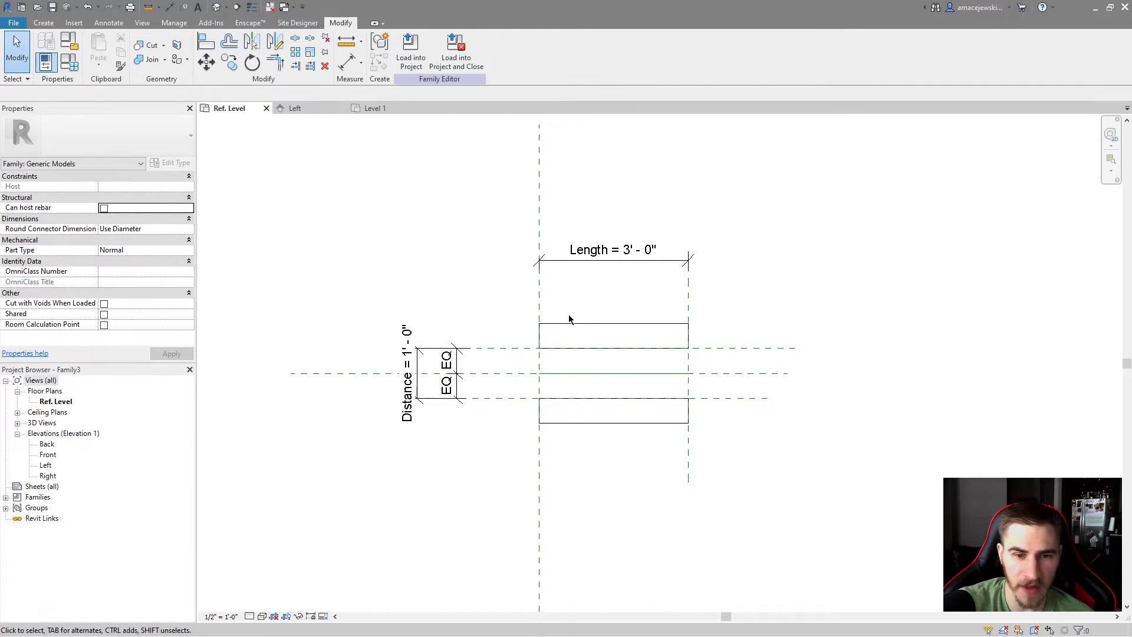
pyautogui.click(544, 177)
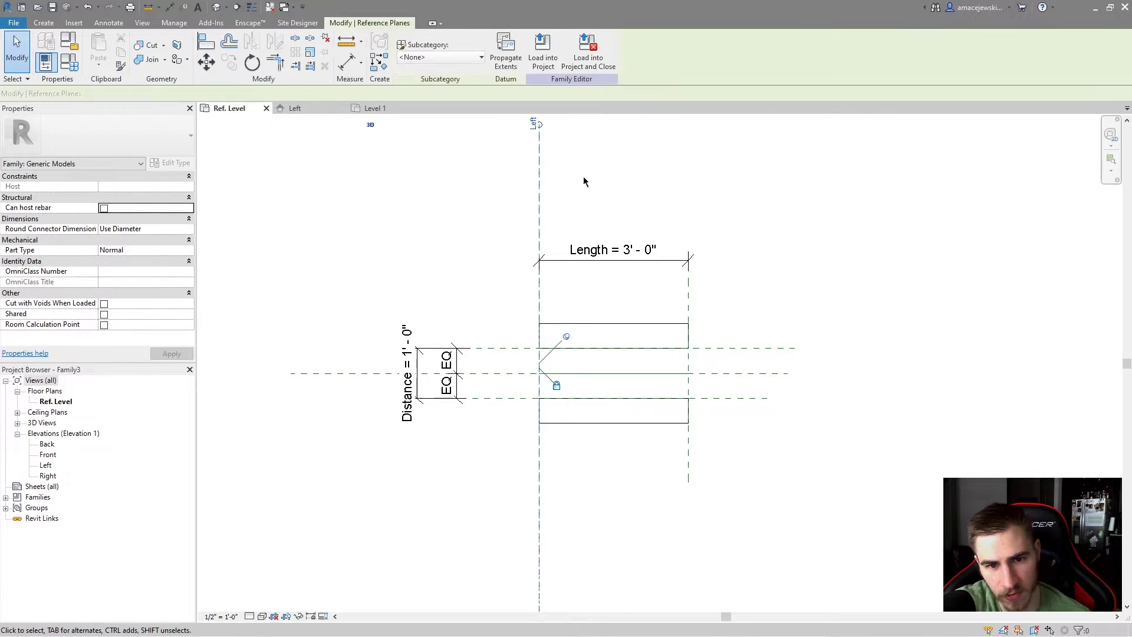
pyautogui.click(747, 374)
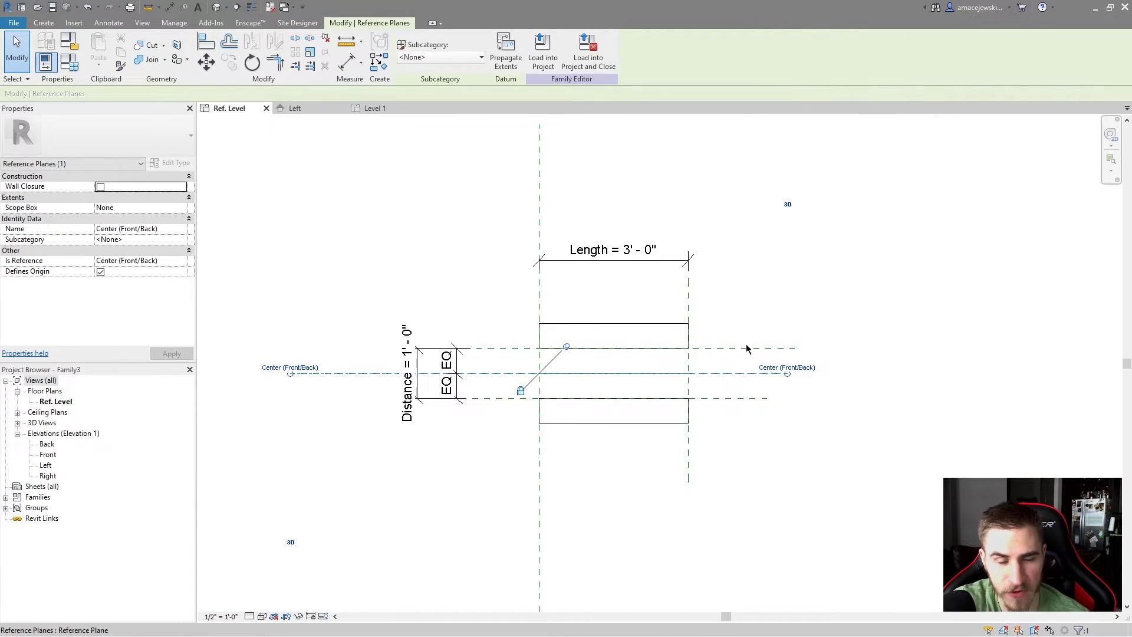
pyautogui.click(540, 199)
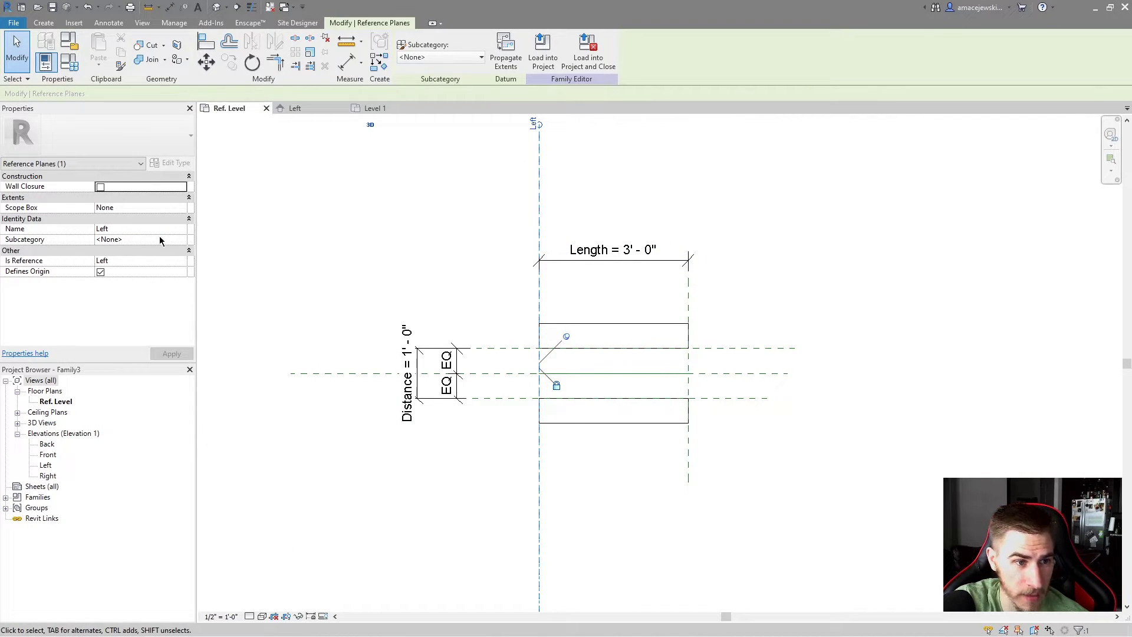
pyautogui.click(738, 373)
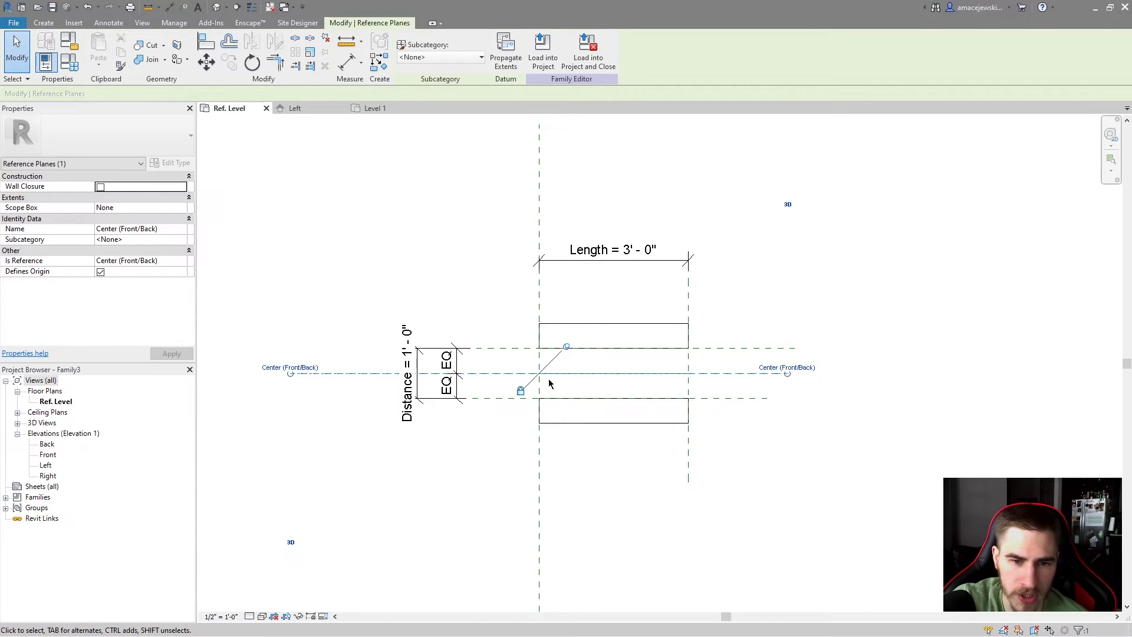
pyautogui.click(871, 278)
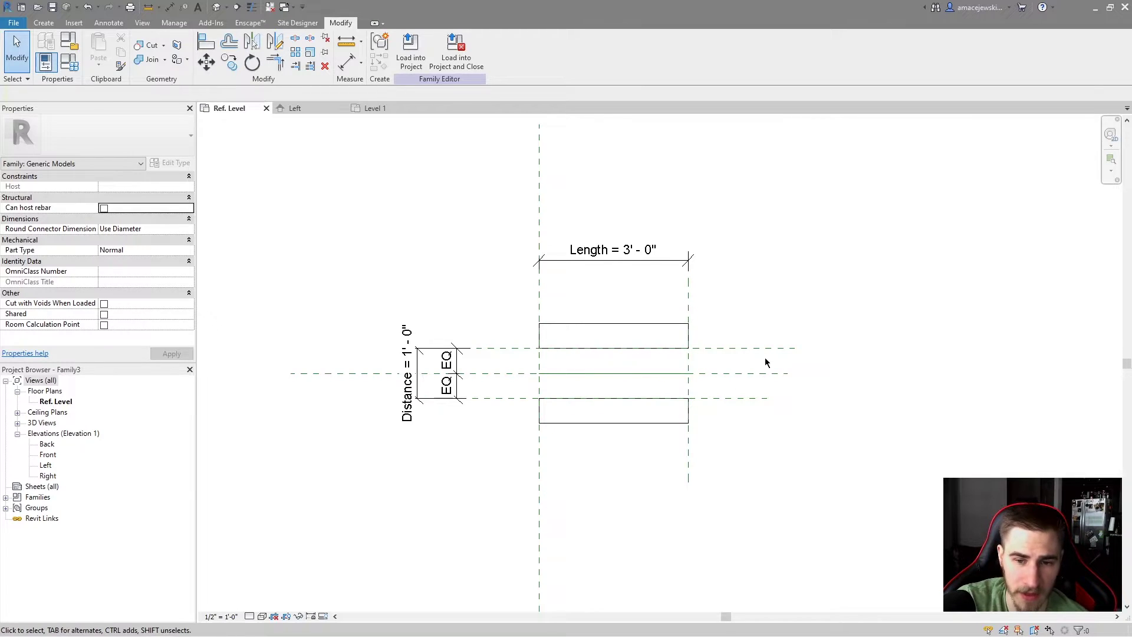
pyautogui.click(764, 373)
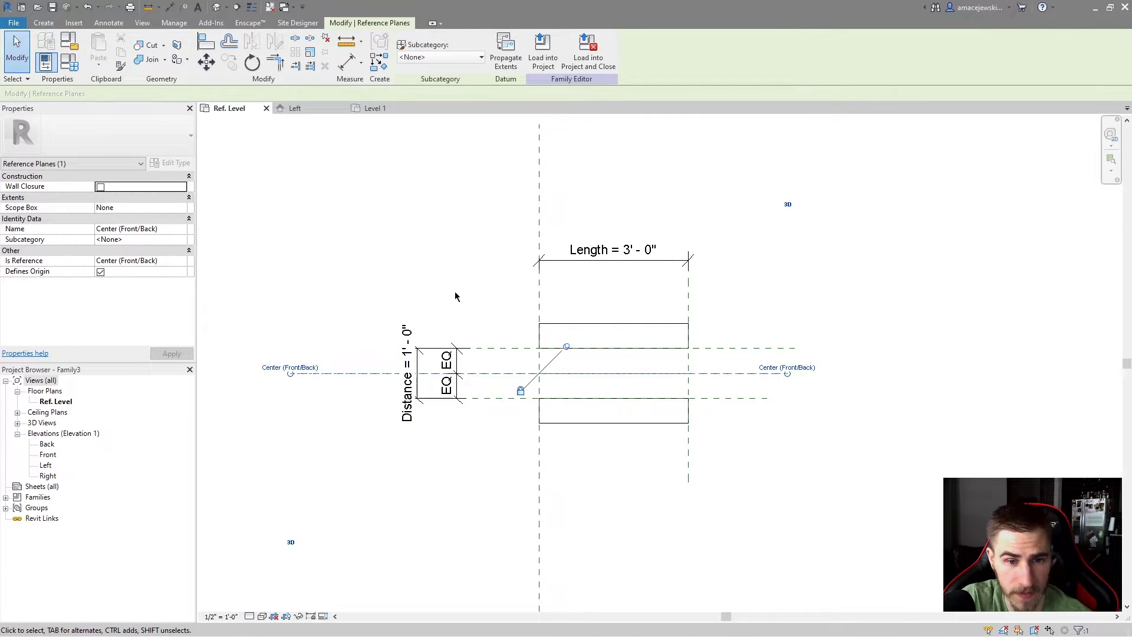
pyautogui.press('Escape')
# Examine the Is Reference options of the reference plane just above the centre, keeping Weak Reference
pyautogui.click(524, 348)
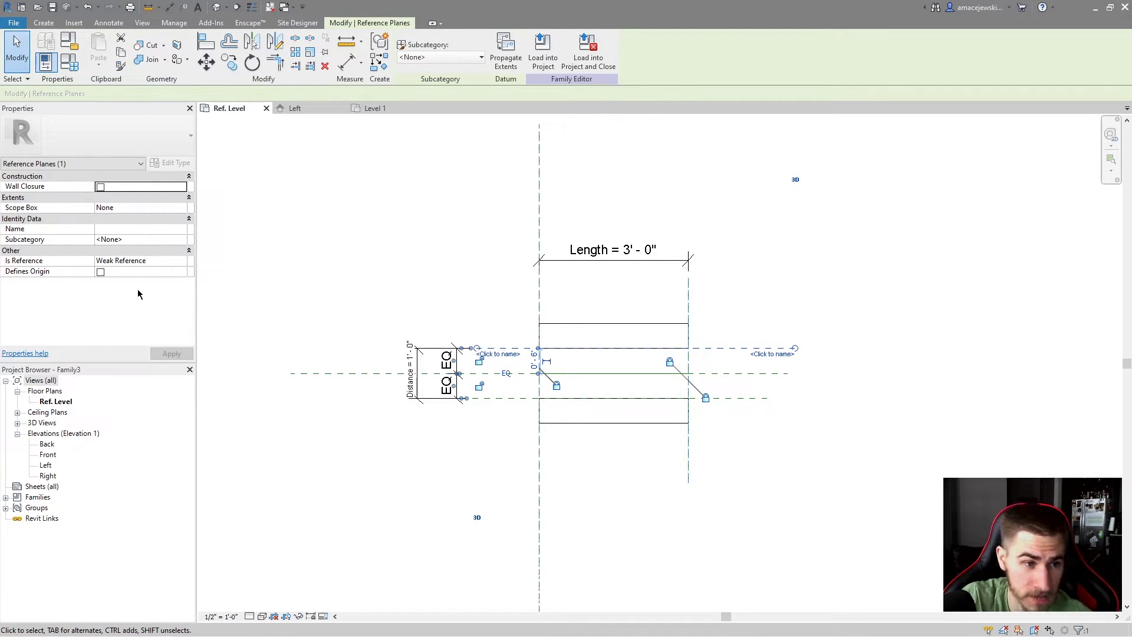
pyautogui.click(183, 261)
pyautogui.click(183, 262)
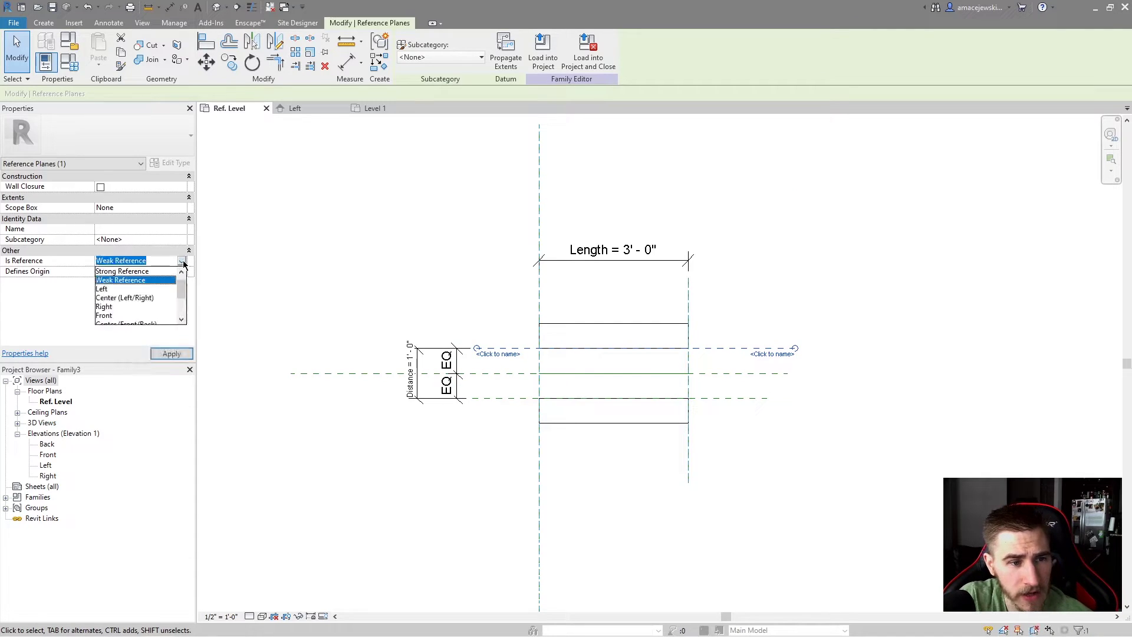
pyautogui.scroll(1, 130, 286)
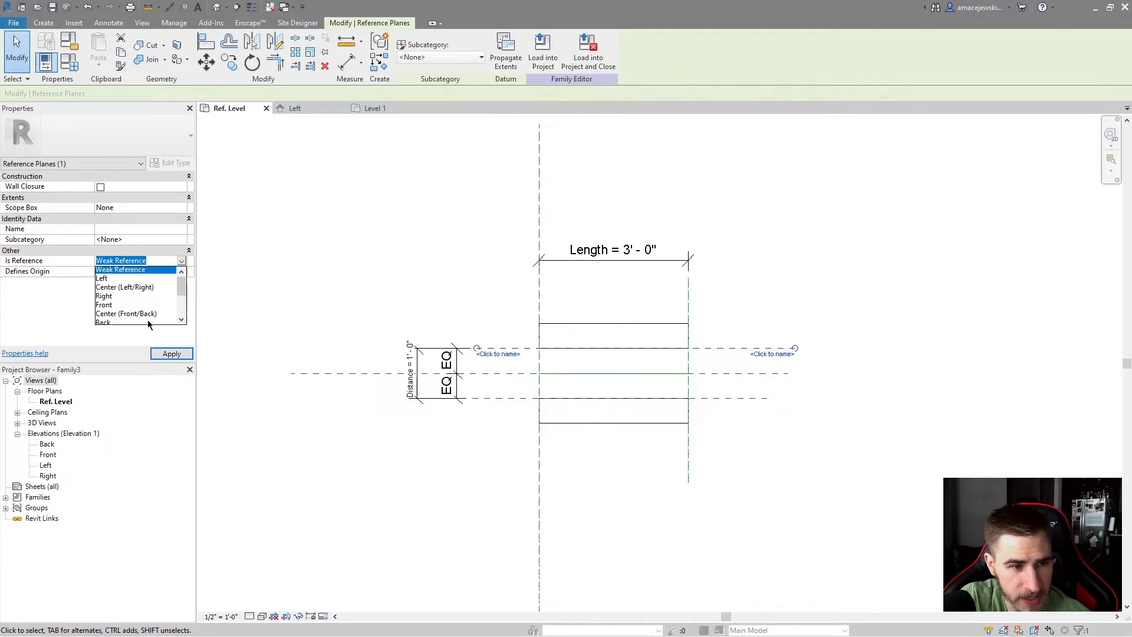
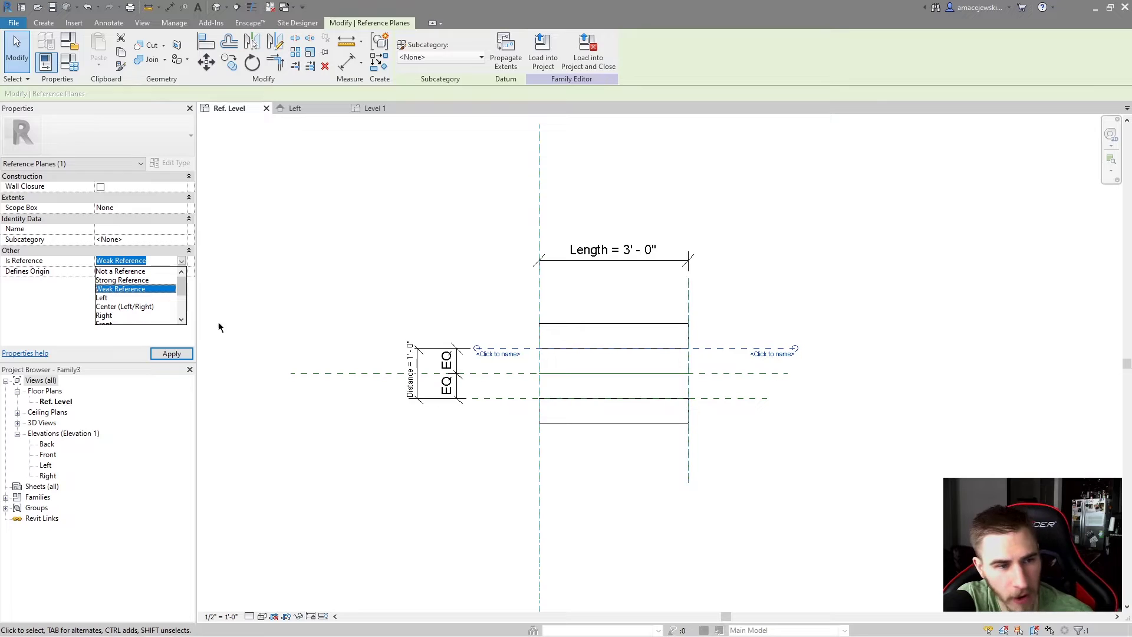
pyautogui.click(126, 290)
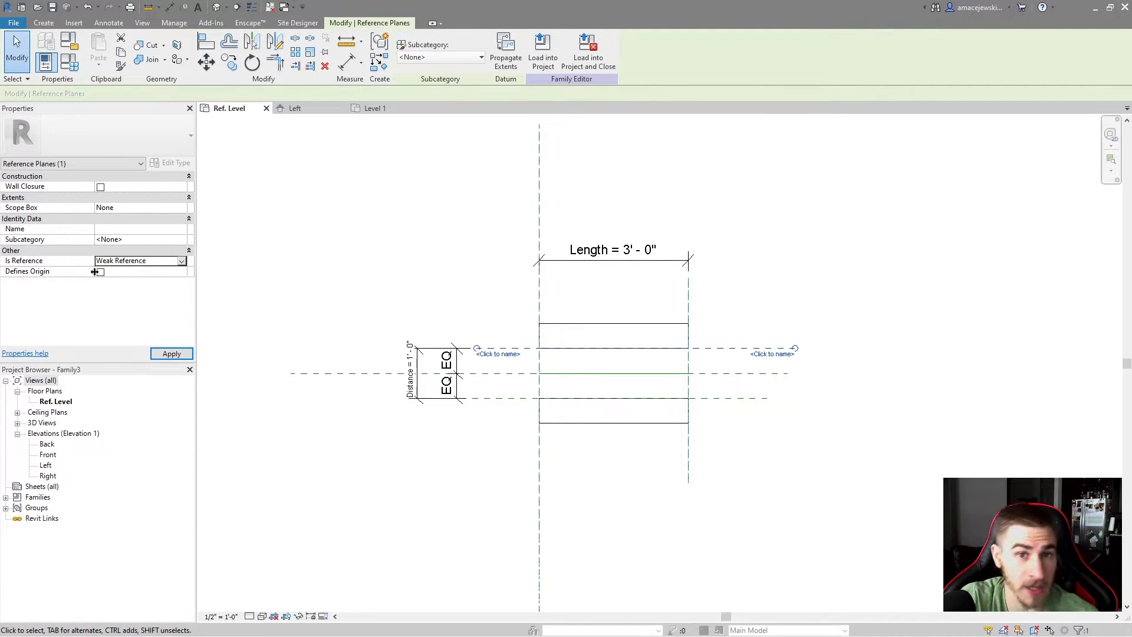
pyautogui.click(176, 260)
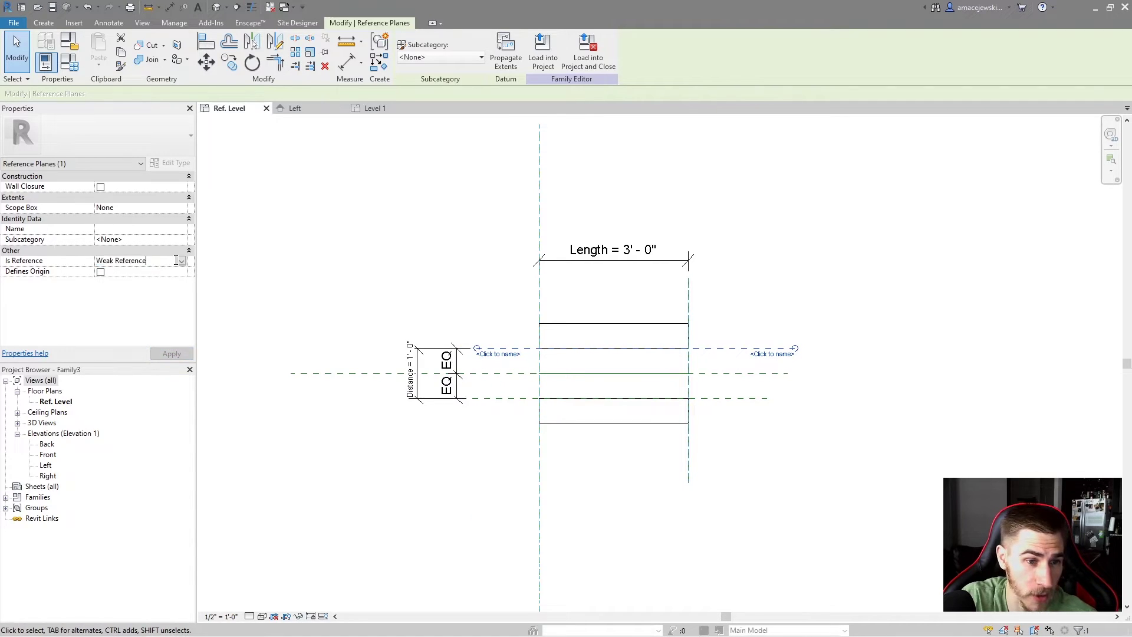
pyautogui.click(181, 261)
pyautogui.click(53, 324)
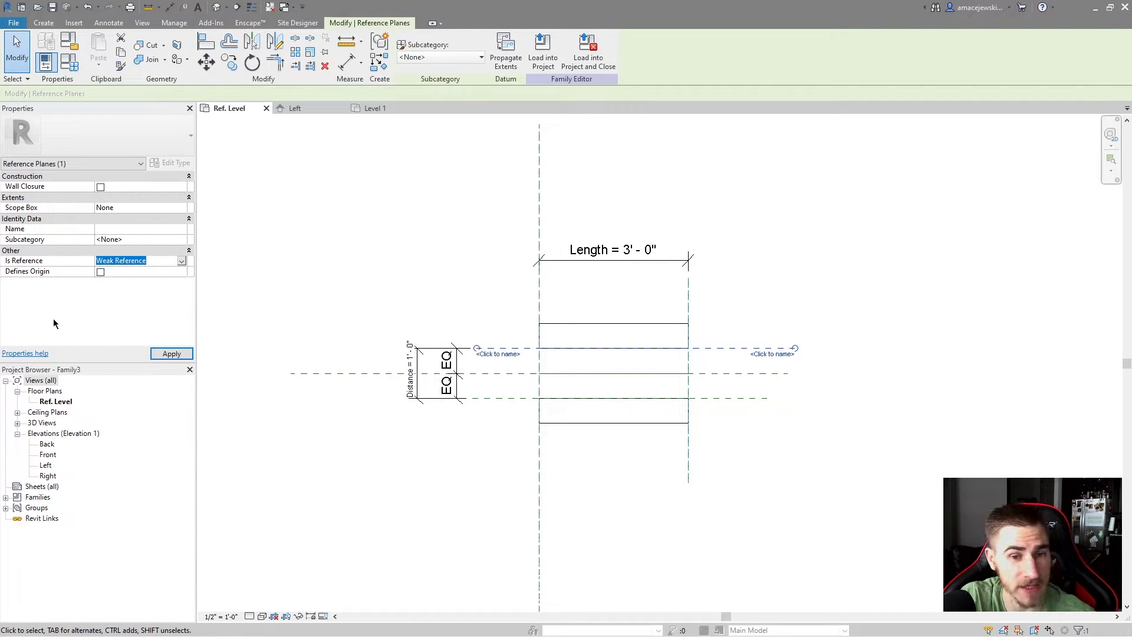
pyautogui.click(551, 197)
# In the Level 1 plan, align the narrow instance's centreline with the wide instance's centreline and leave the alignment unlocked
pyautogui.click(455, 48)
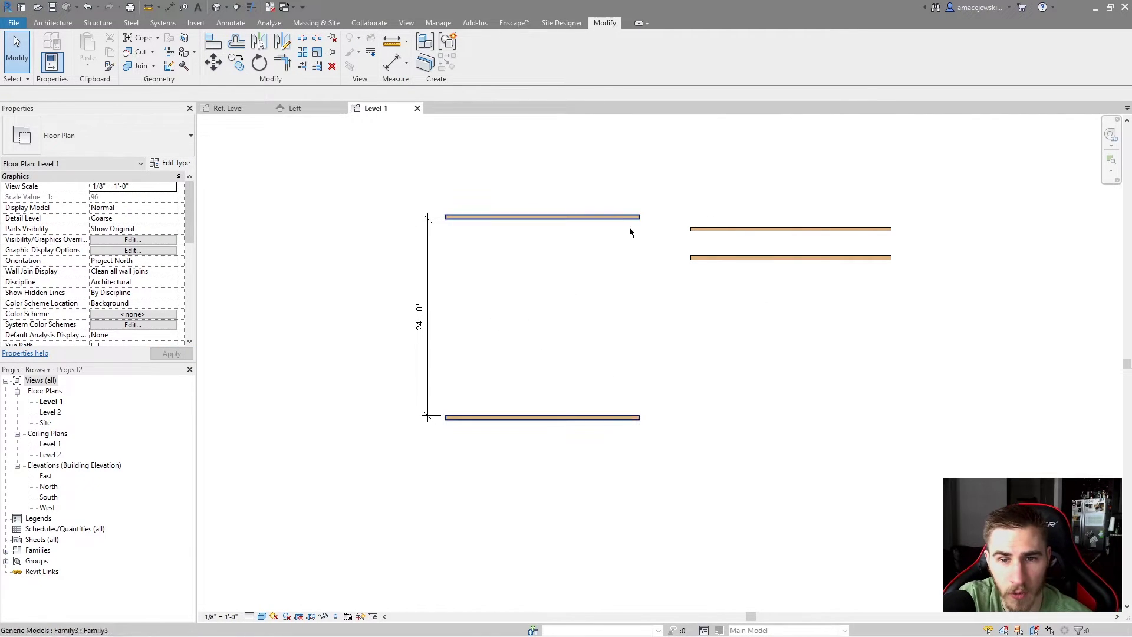
pyautogui.press('a')
pyautogui.press('l')
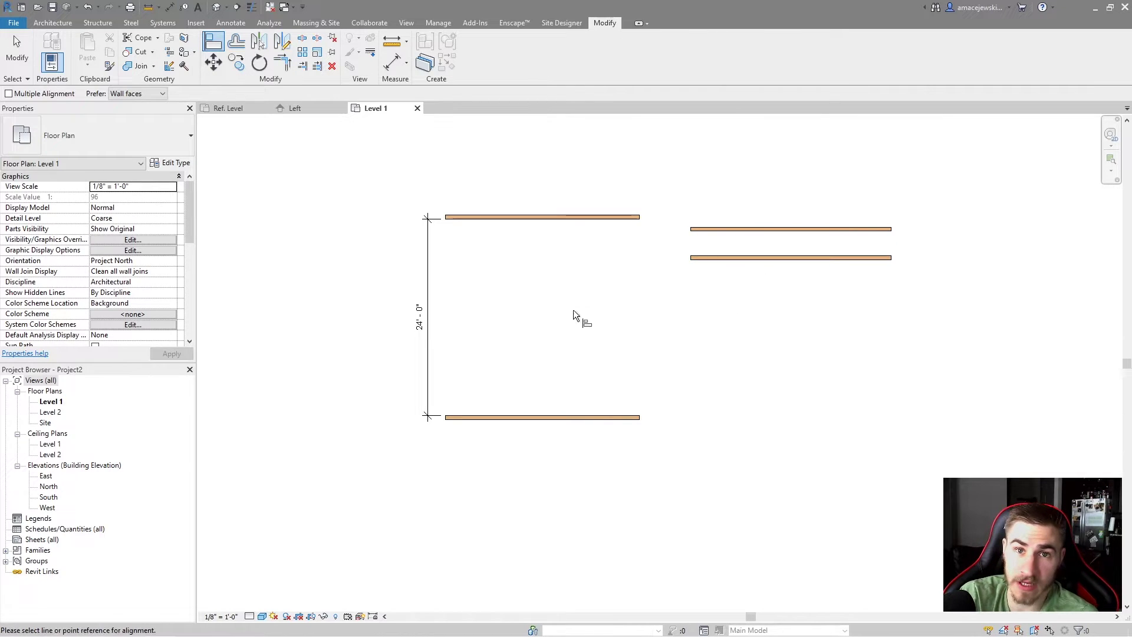
pyautogui.click(528, 317)
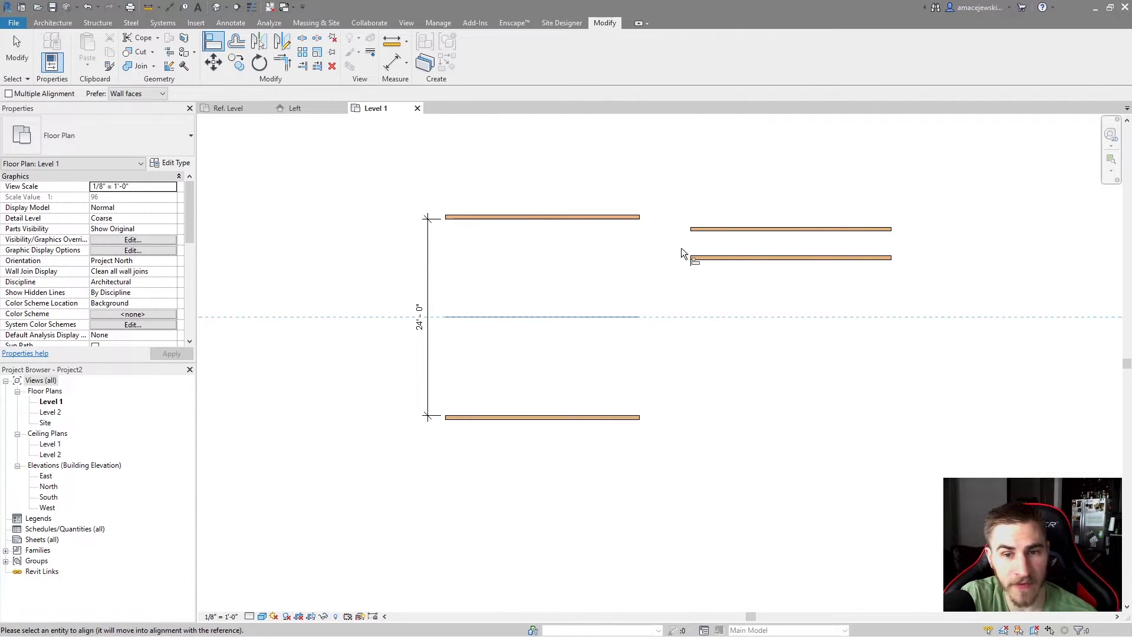
pyautogui.click(734, 243)
pyautogui.click(651, 336)
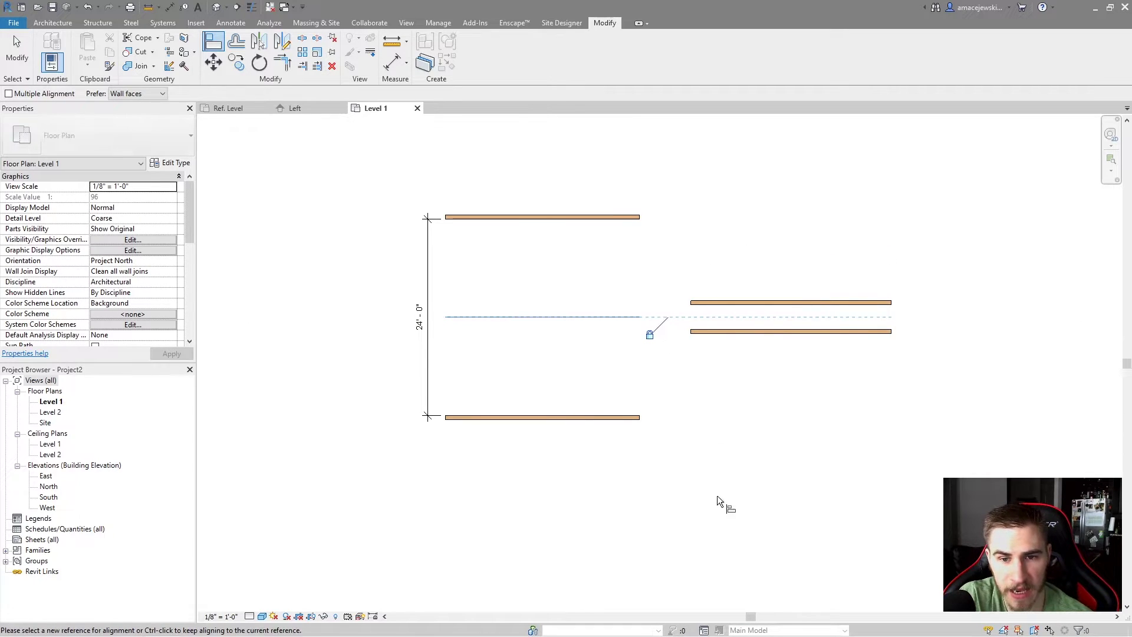
pyautogui.click(650, 336)
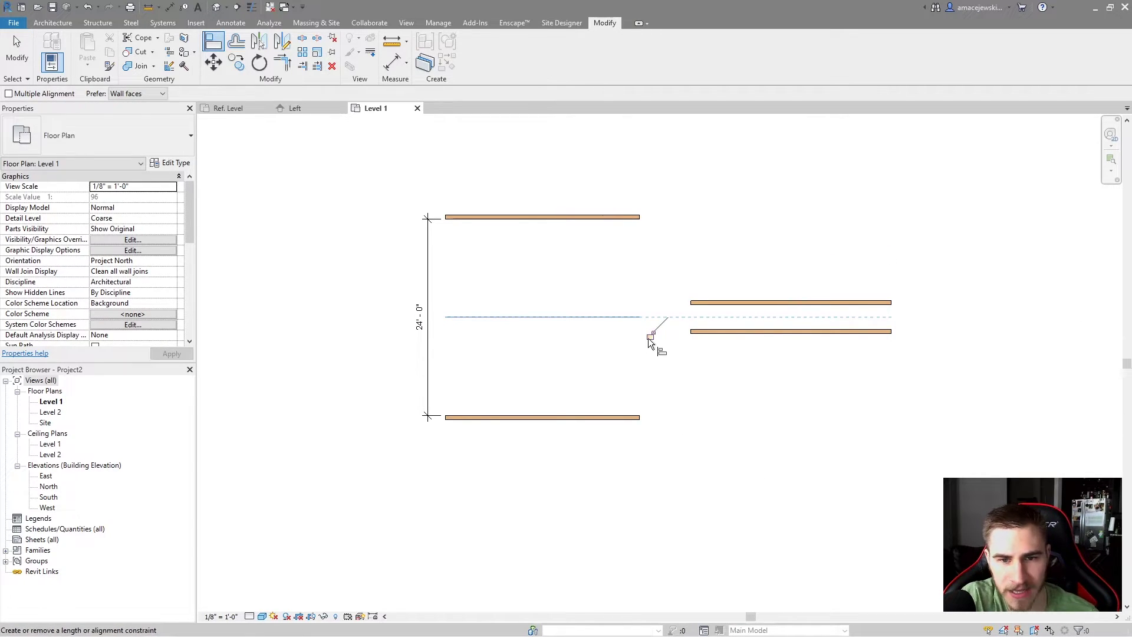
pyautogui.click(701, 444)
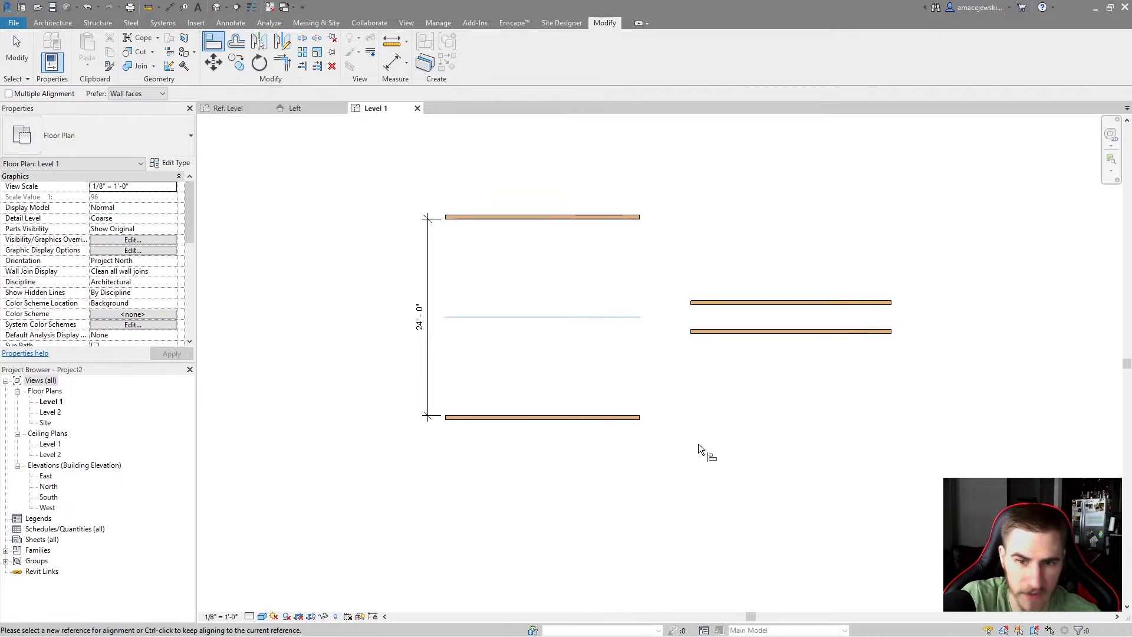
pyautogui.press('Escape')
pyautogui.press('Escape')
# Stretch the narrow instance's left end past the wide one to a 75' 0" length, and extend the wide instance's right end
pyautogui.click(752, 332)
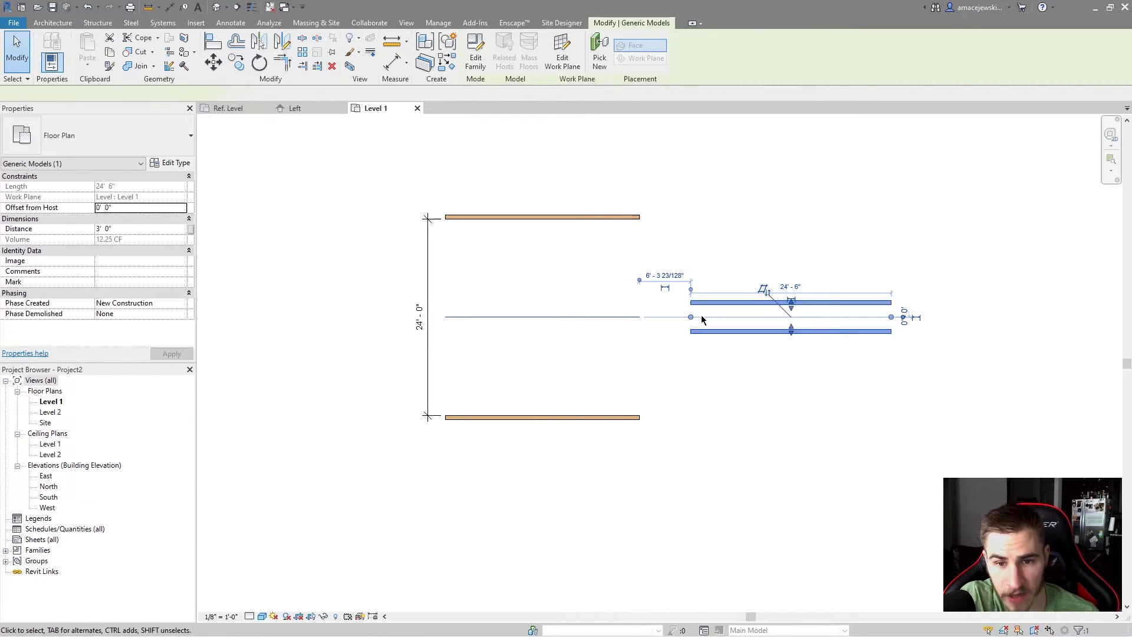
pyautogui.moveTo(691, 317); pyautogui.dragTo(278, 317)
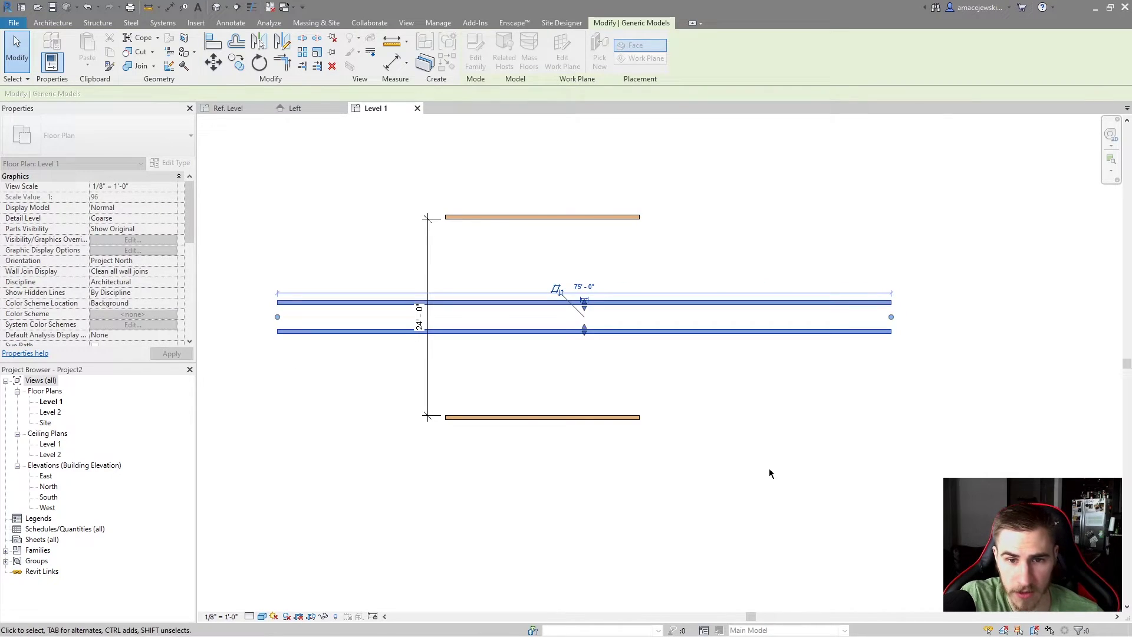
pyautogui.click(598, 219)
pyautogui.click(631, 321)
pyautogui.click(637, 219)
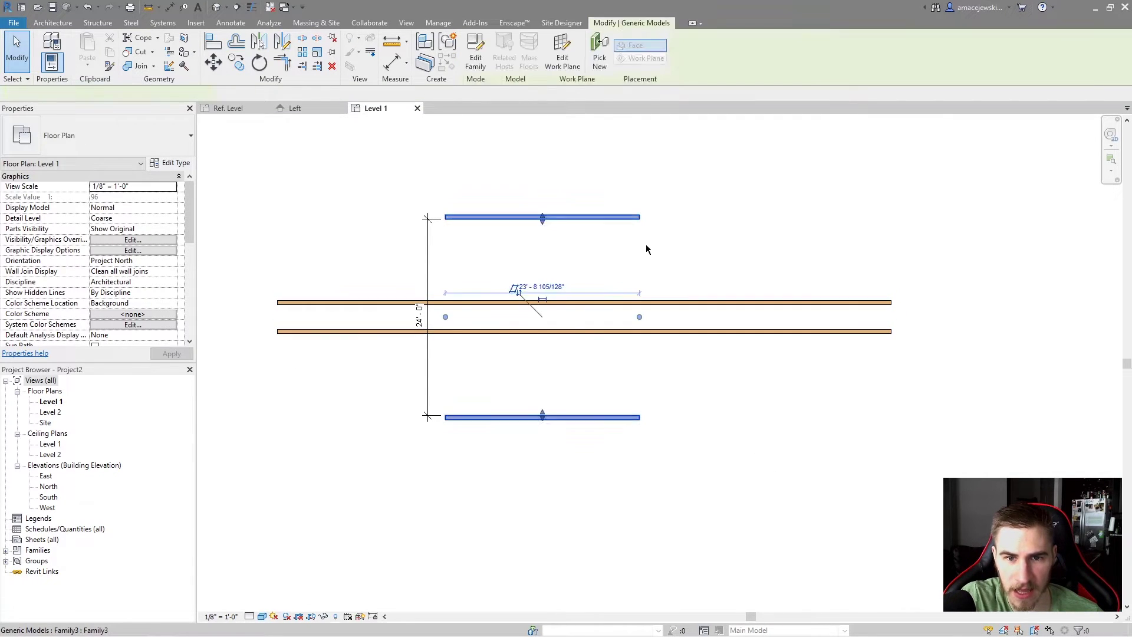
pyautogui.moveTo(644, 316); pyautogui.dragTo(716, 317)
pyautogui.click(756, 257)
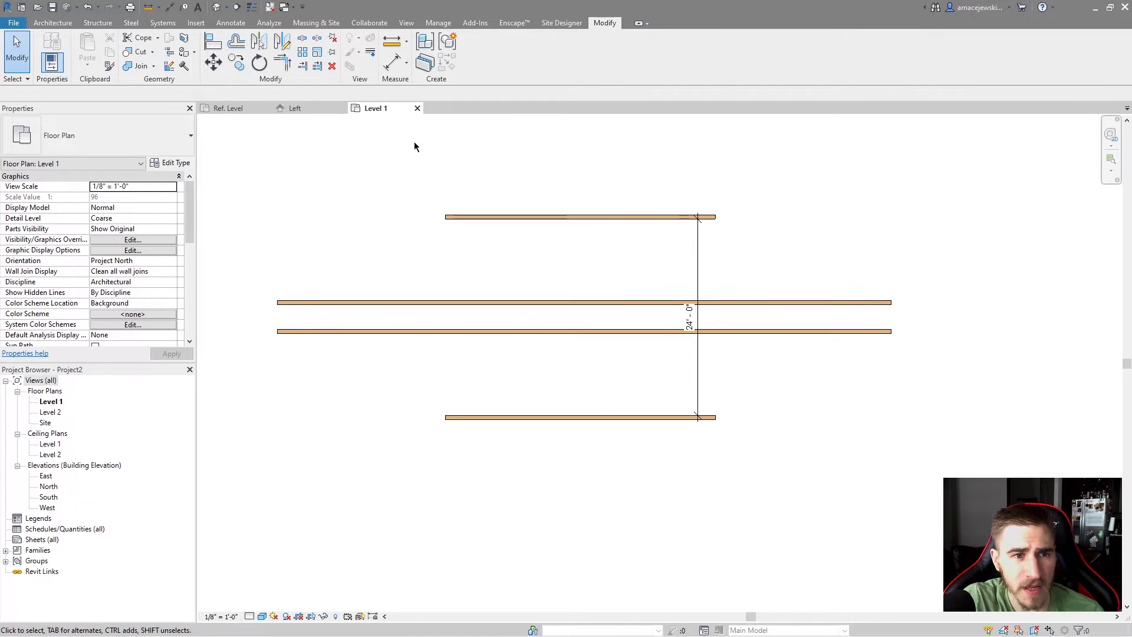
# In the family's Ref. Level view, examine the Left, Right and the two Distance reference planes that bound the bars
pyautogui.click(227, 108)
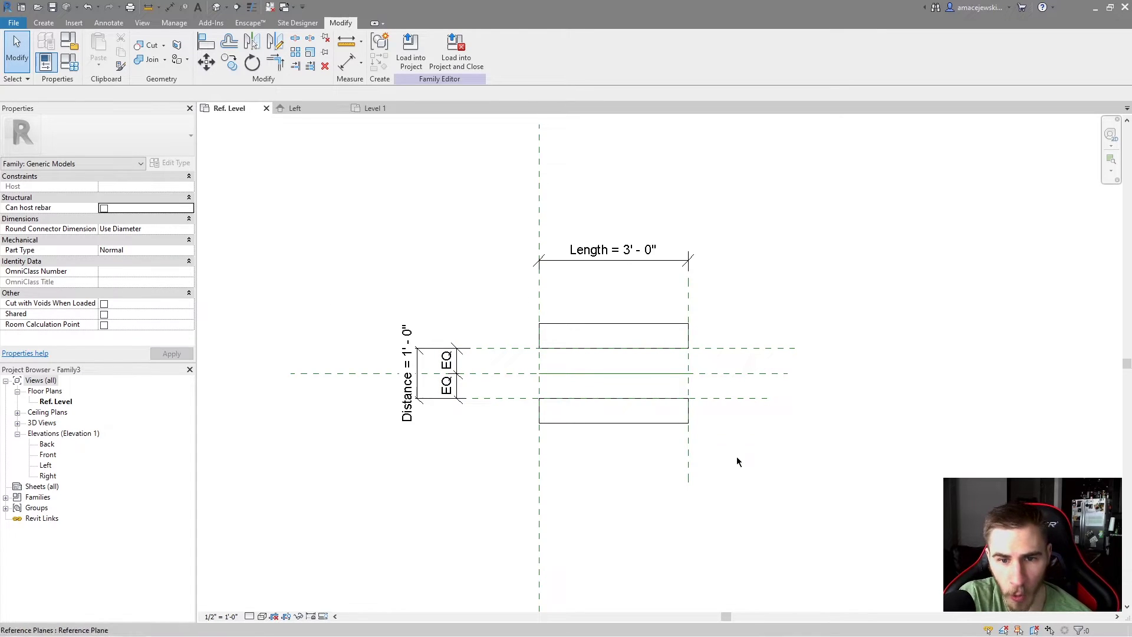
pyautogui.click(537, 196)
pyautogui.click(688, 367)
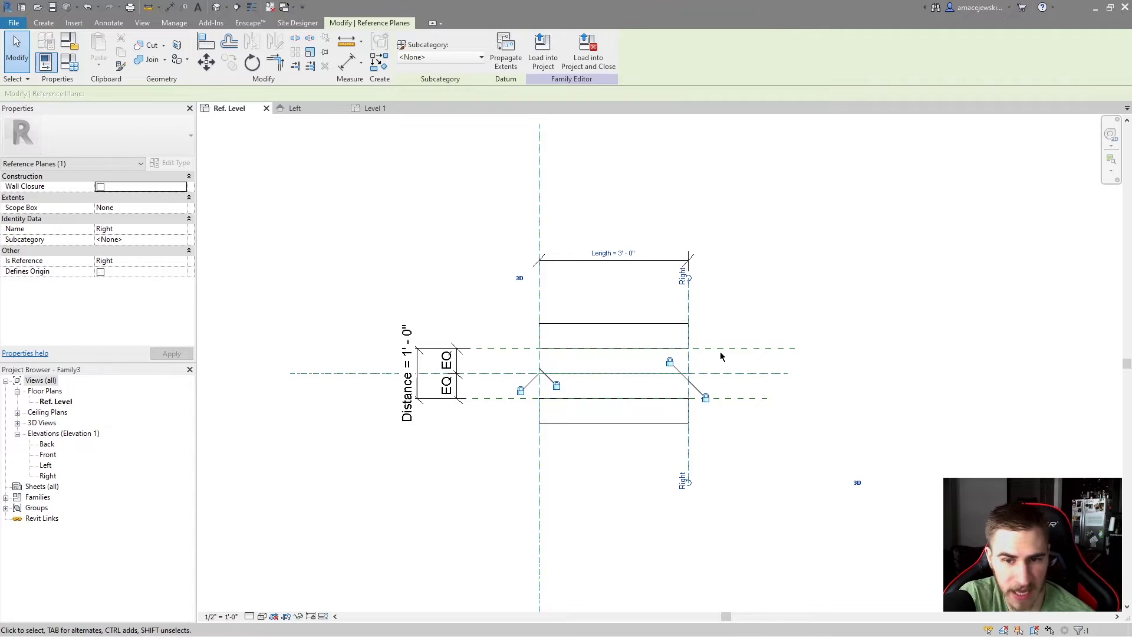
pyautogui.click(728, 348)
pyautogui.click(755, 399)
pyautogui.click(935, 356)
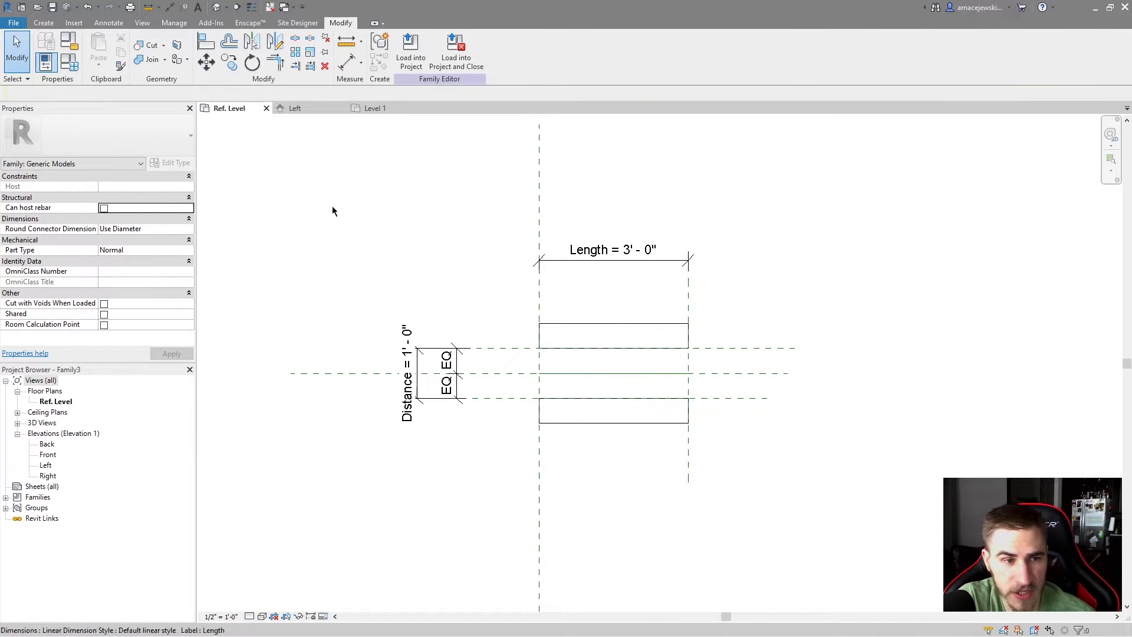
# Draw a vertical reference plane through both bars, about 1' 4 3/4" from the Left reference plane
pyautogui.click(44, 24)
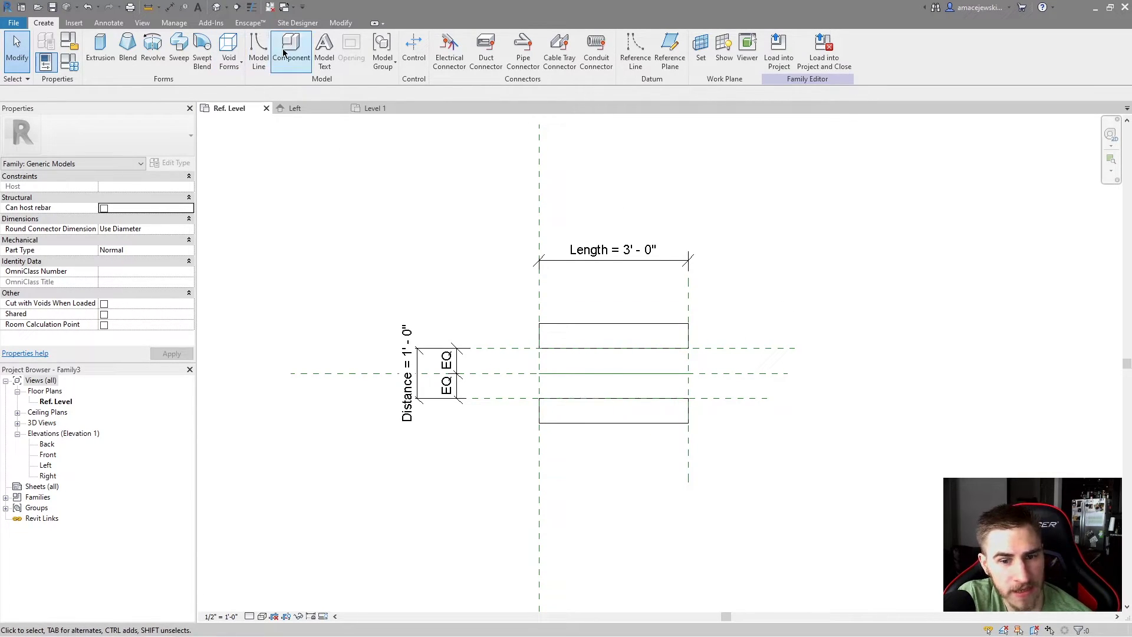
pyautogui.click(670, 47)
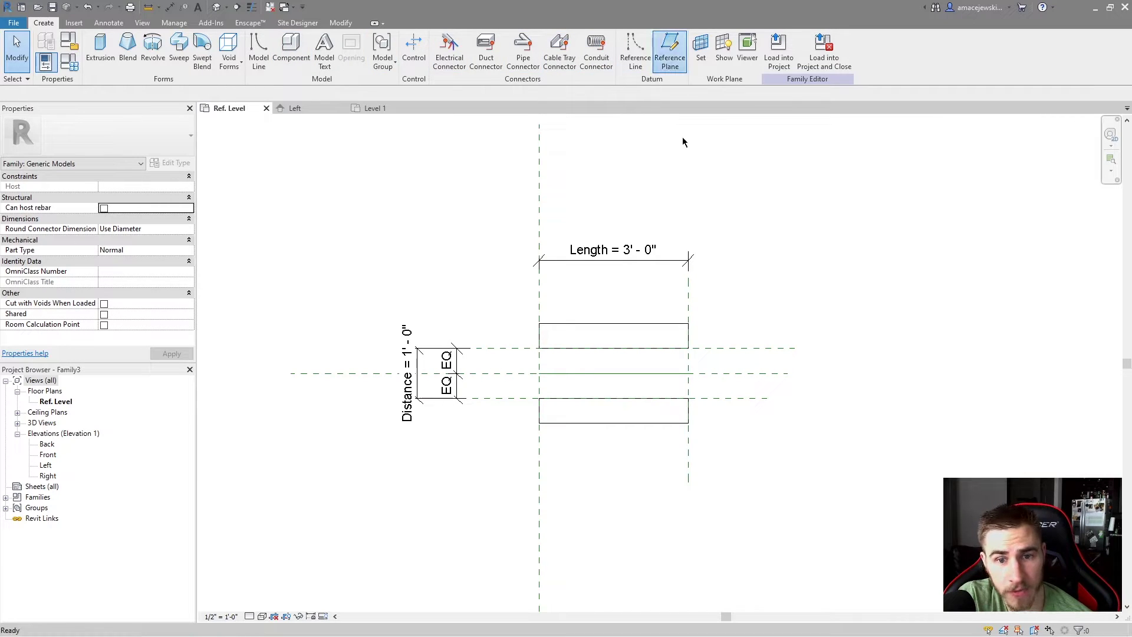
pyautogui.click(609, 294)
pyautogui.click(609, 495)
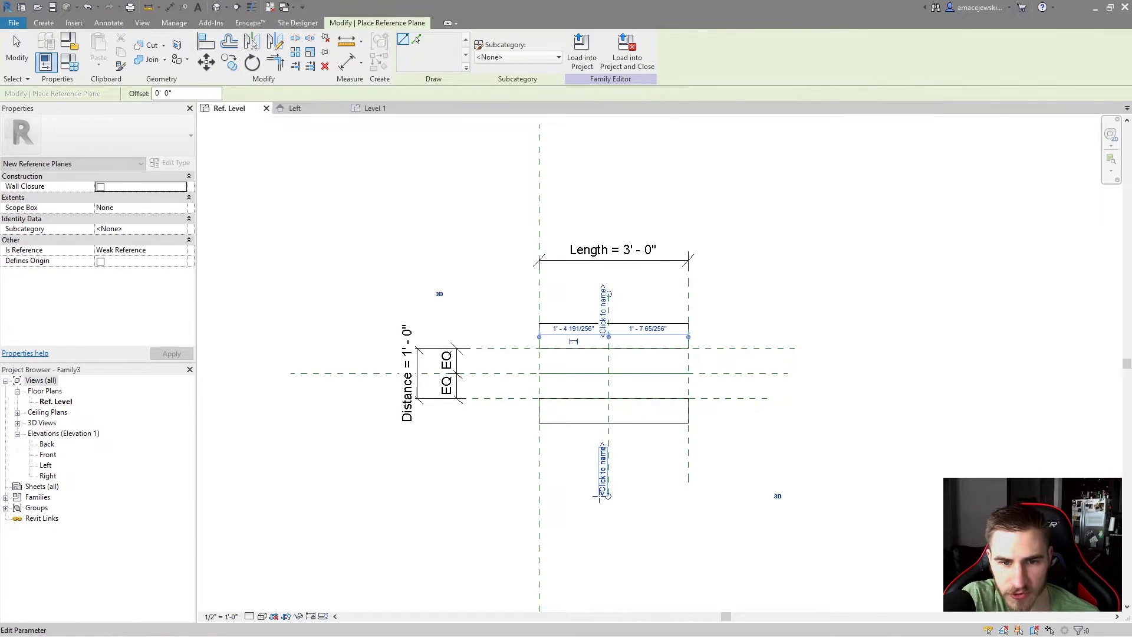
pyautogui.press('Escape')
pyautogui.press('Escape')
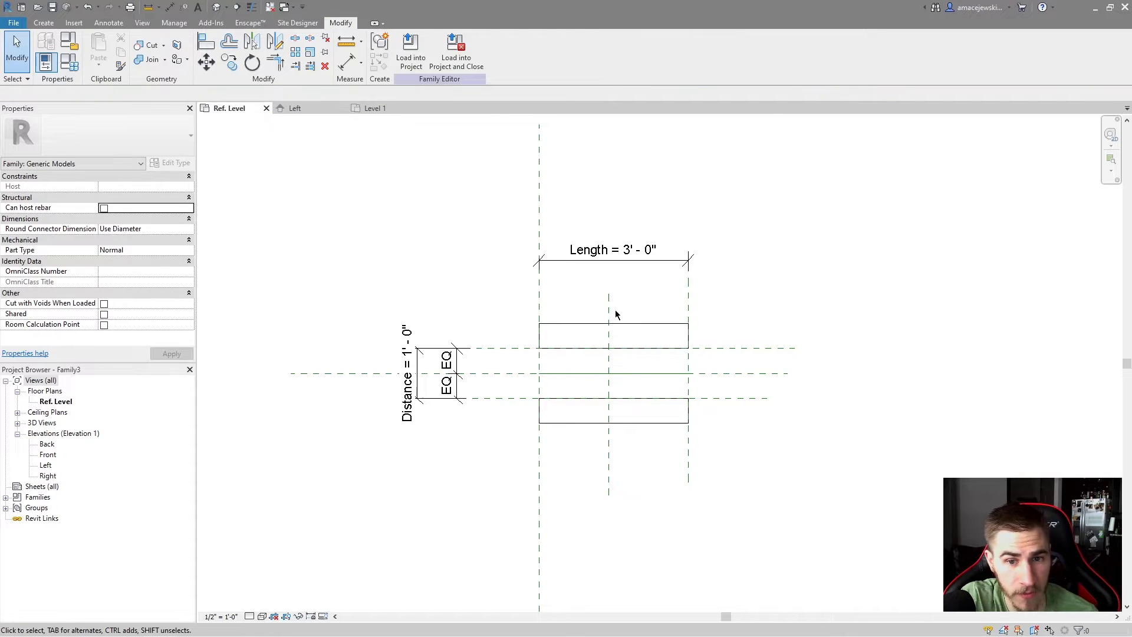
# Dimension the Left, middle and Right reference planes in one string and make its segments equal
pyautogui.press('d')
pyautogui.press('i')
pyautogui.click(539, 284)
pyautogui.click(613, 300)
pyautogui.click(688, 304)
pyautogui.click(628, 301)
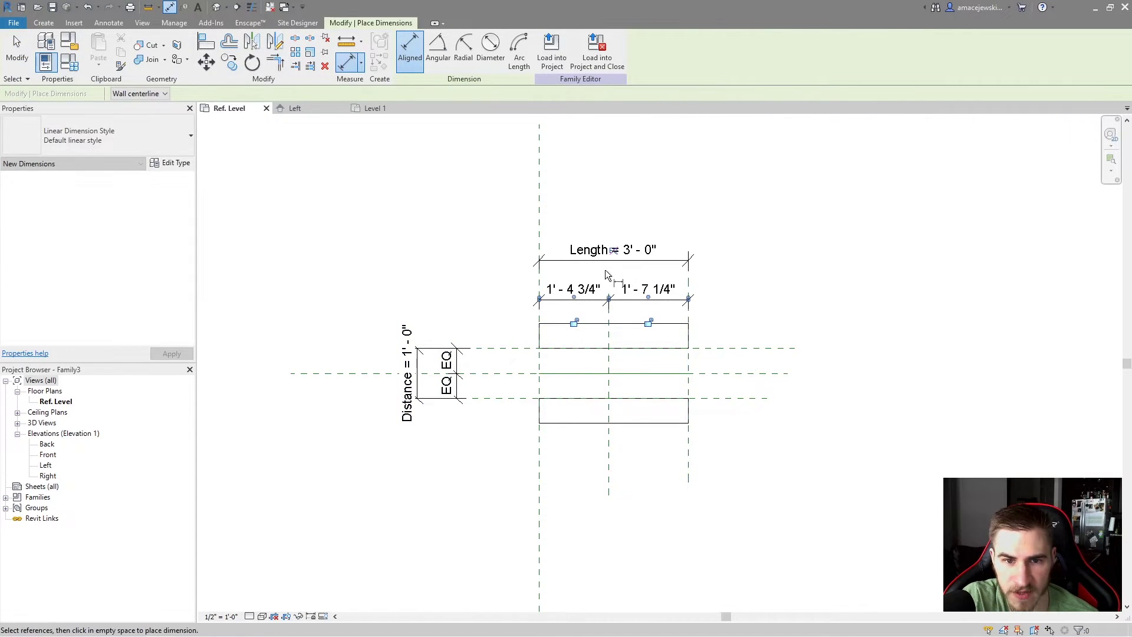
pyautogui.click(619, 286)
pyautogui.press('Escape')
pyautogui.press('Escape')
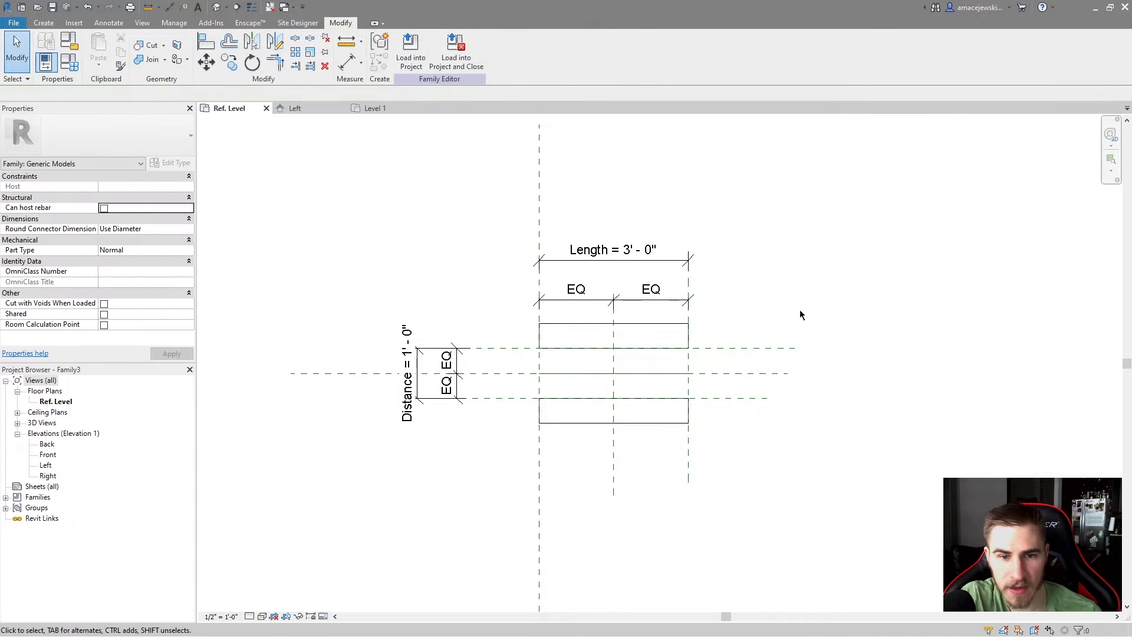
# Check the middle plane's Is Reference setting and load the family into the project, overwriting the existing version
pyautogui.click(614, 472)
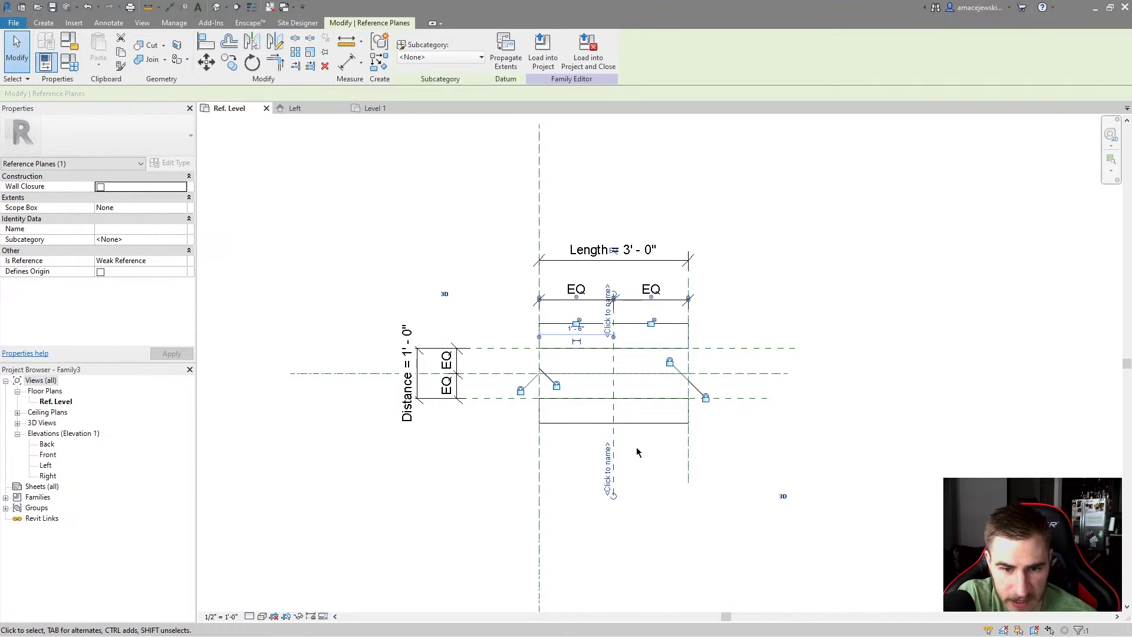
pyautogui.click(543, 52)
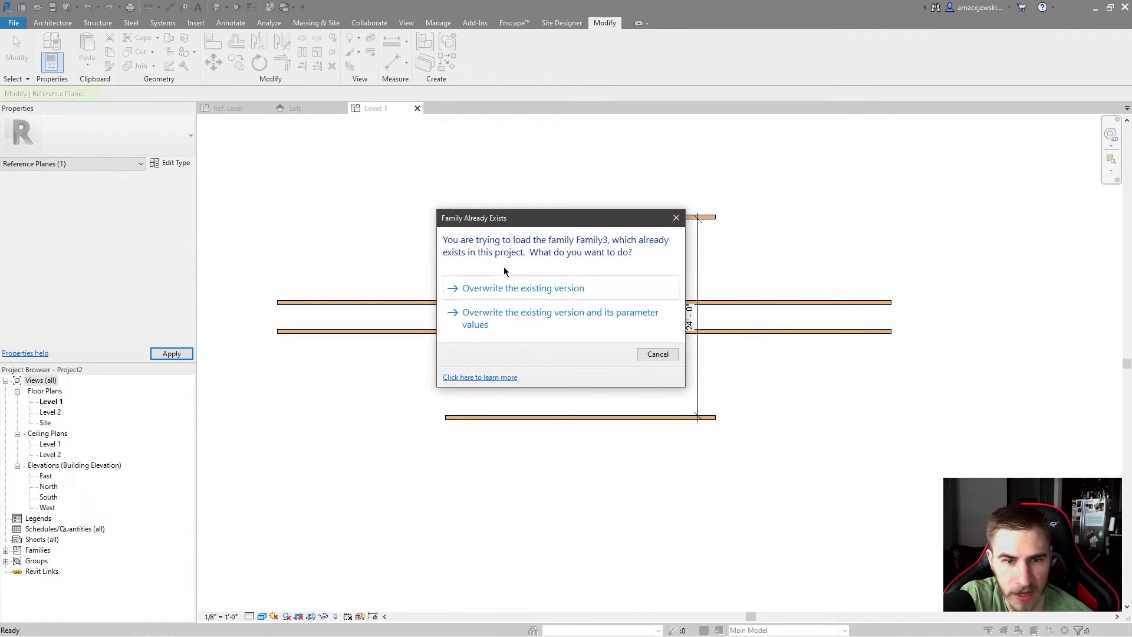
pyautogui.click(508, 288)
# Move the long narrow instance up and away from the wide one, and align its middle reference with the wide instance's vertical middle reference
pyautogui.click(672, 303)
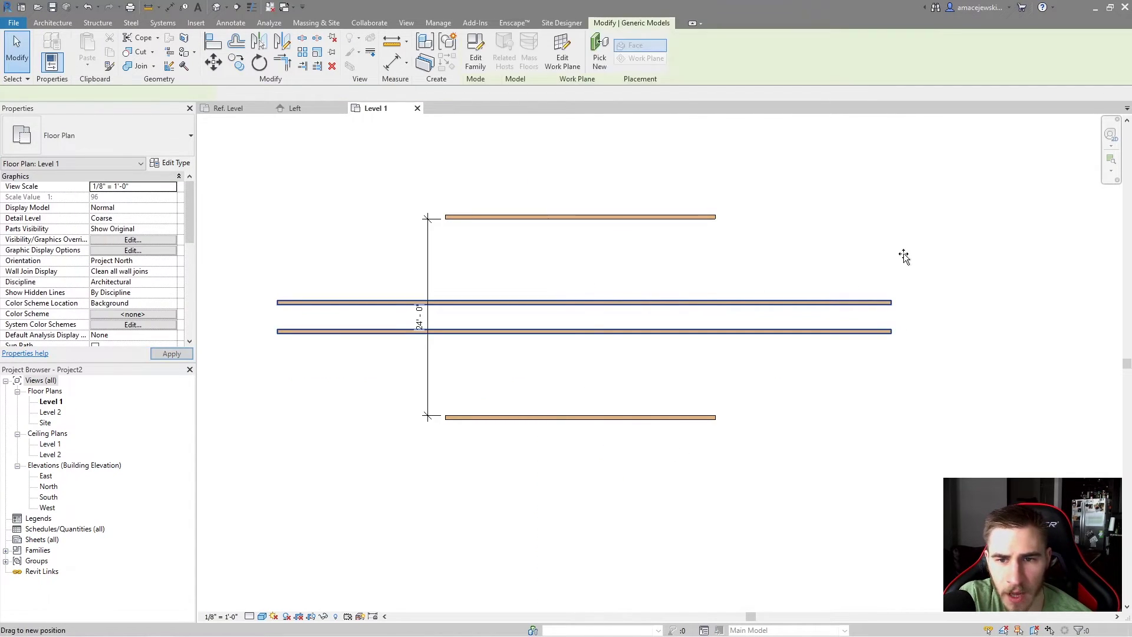
pyautogui.press('Escape')
pyautogui.press('a')
pyautogui.press('l')
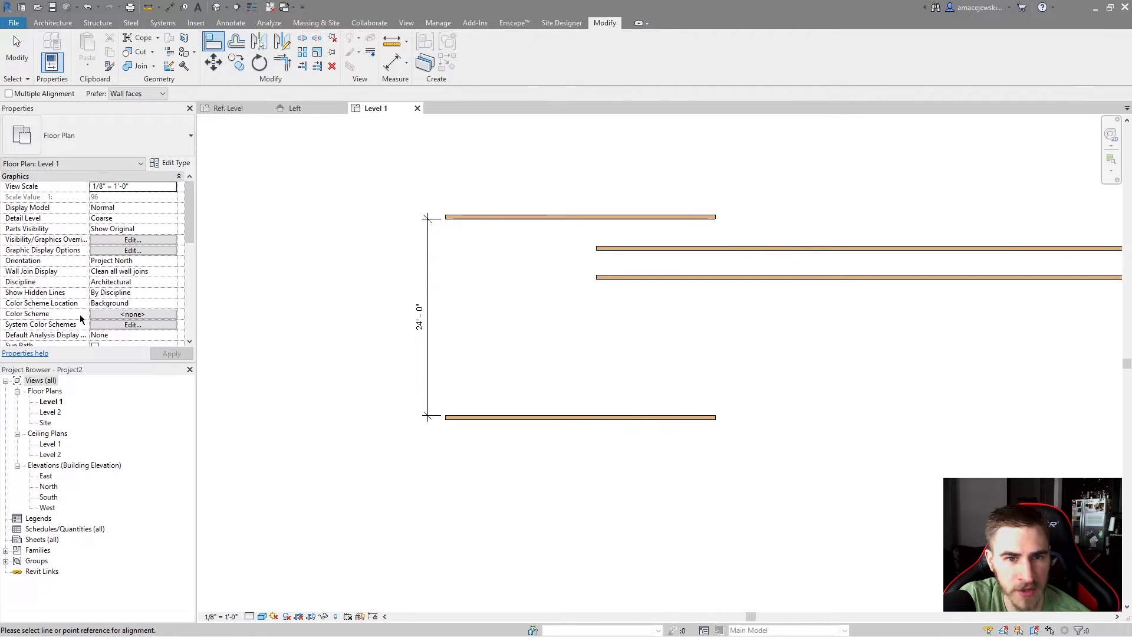
pyautogui.click(582, 236)
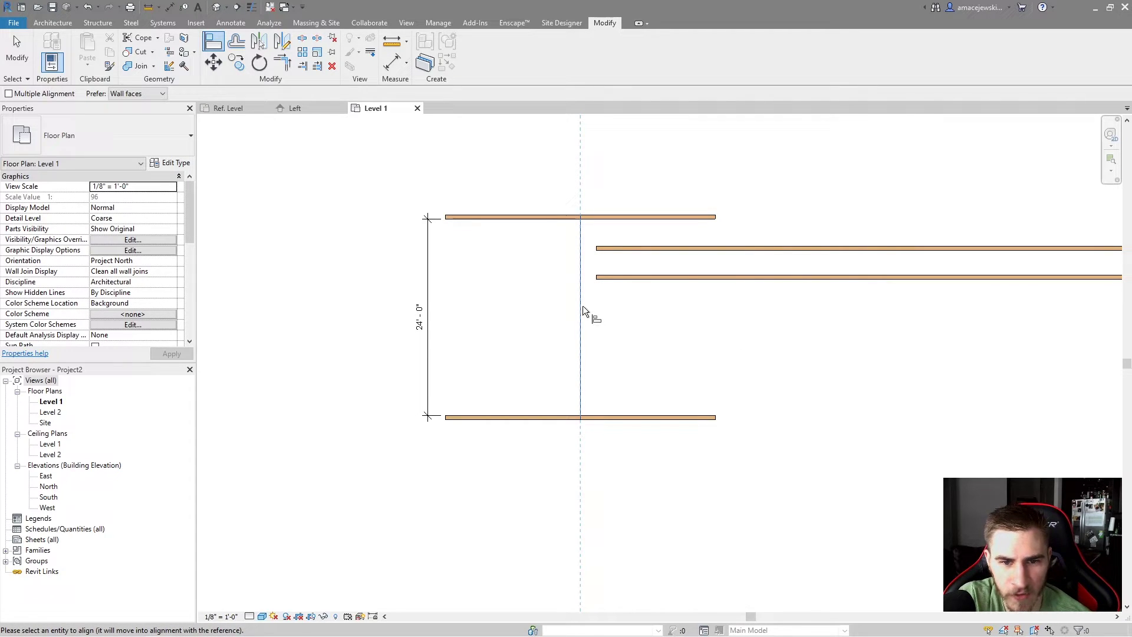
pyautogui.press('Escape')
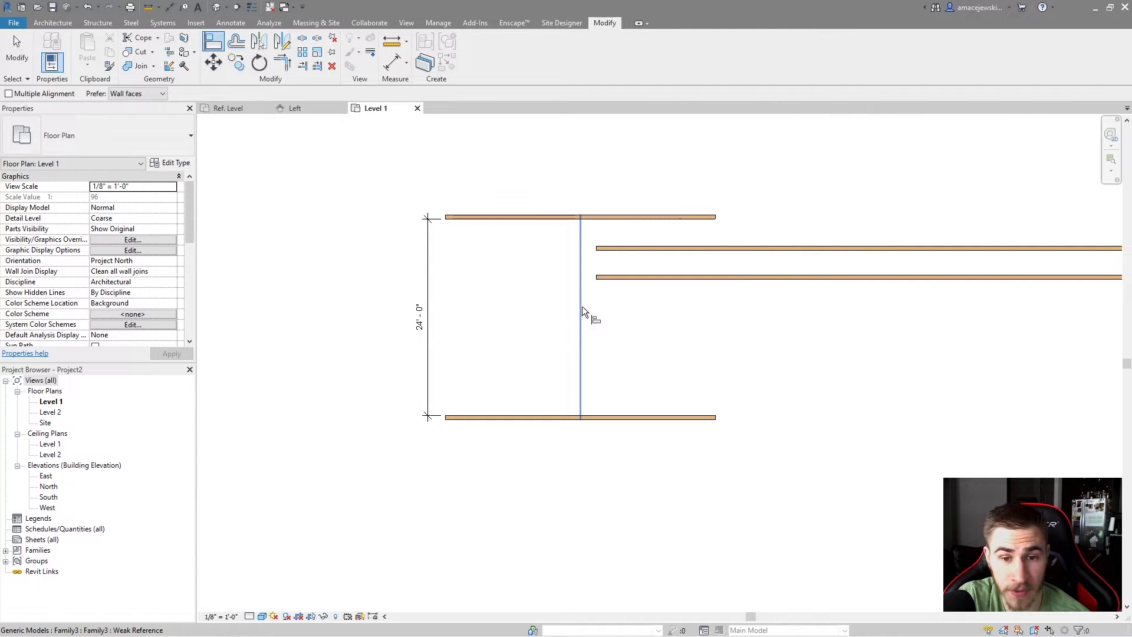
pyautogui.click(582, 285)
pyautogui.moveTo(890, 336); pyautogui.dragTo(705, 345, button='middle')
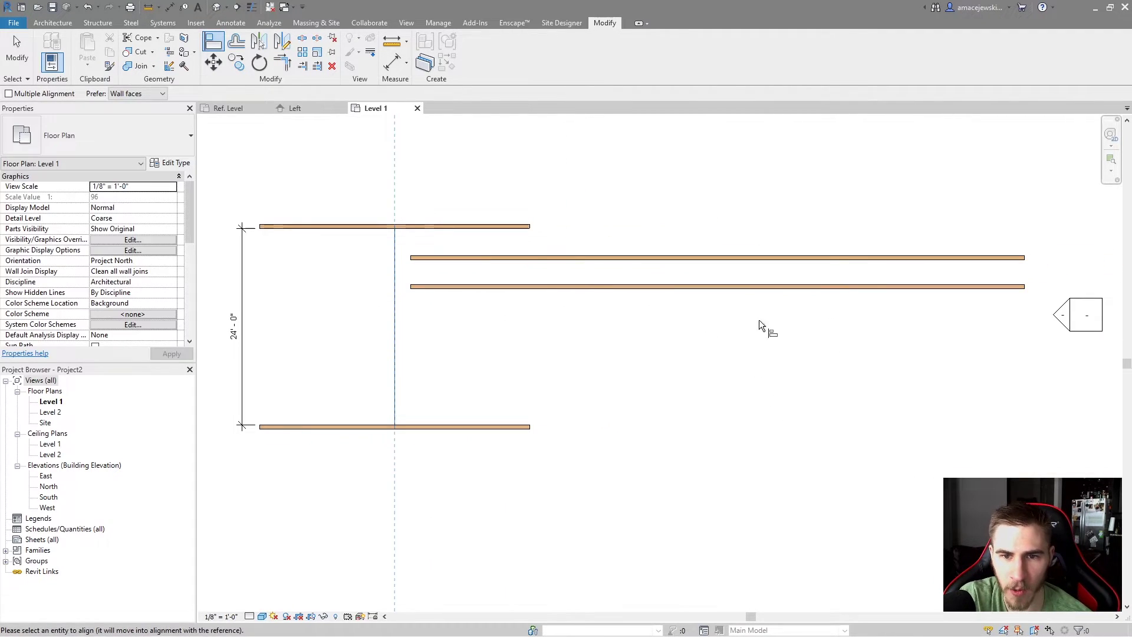
pyautogui.click(718, 272)
pyautogui.moveTo(383, 358); pyautogui.dragTo(486, 355, button='middle')
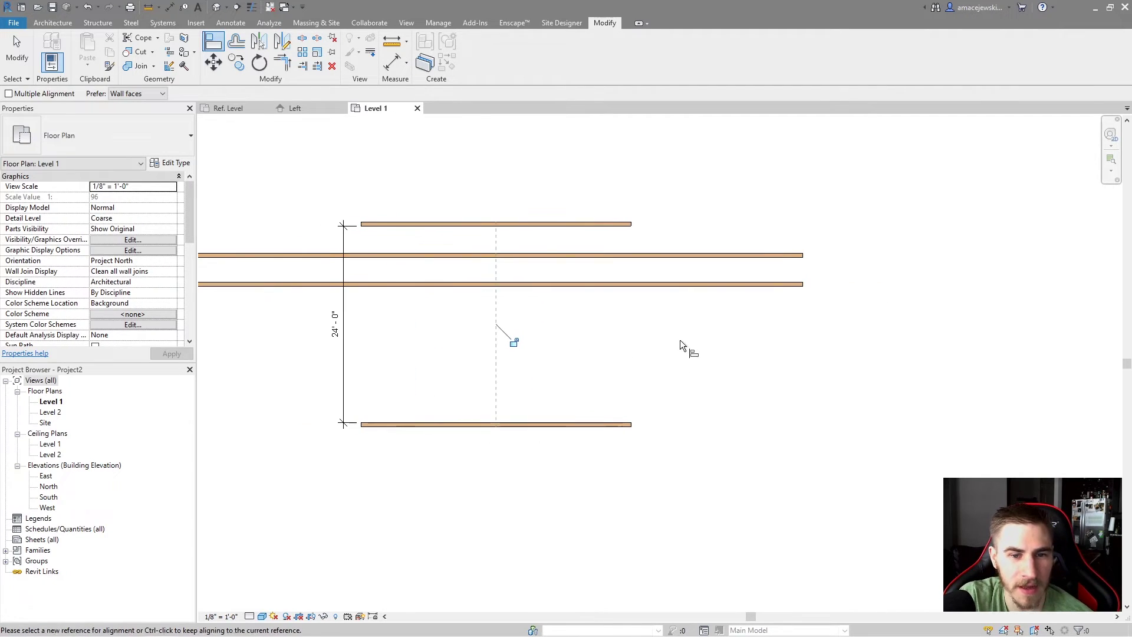
# Align the narrow instance's horizontal centreline with the wide instance's centreline, and return to the family's Ref. Level view
pyautogui.click(565, 324)
pyautogui.click(692, 268)
pyautogui.moveTo(731, 377); pyautogui.dragTo(790, 405, button='middle')
pyautogui.press('Escape')
pyautogui.press('Escape')
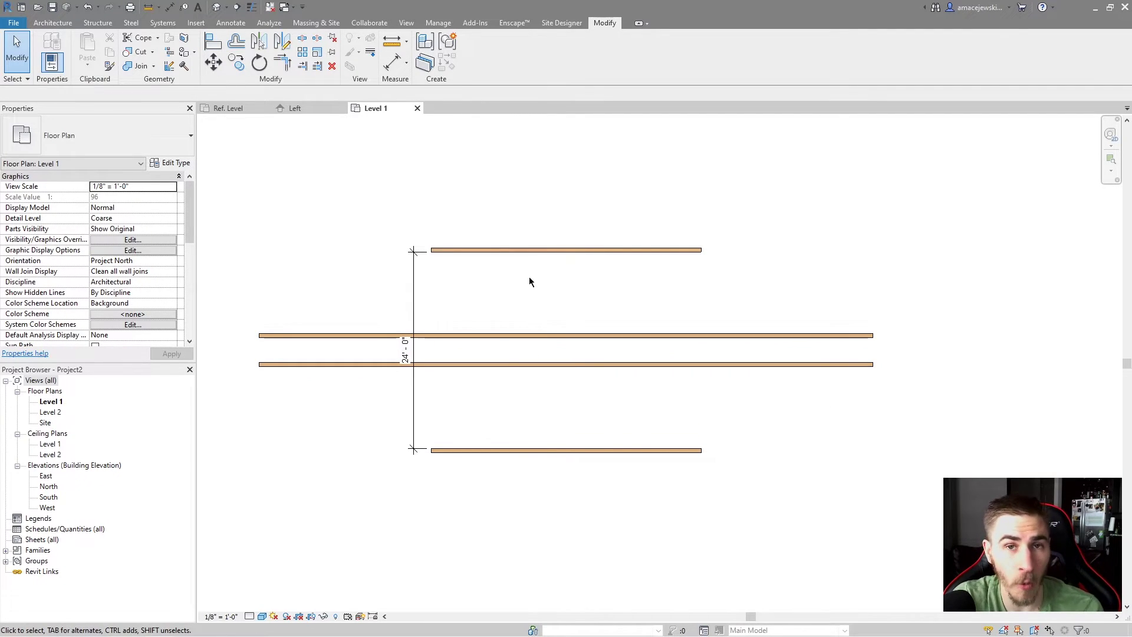
pyautogui.click(234, 107)
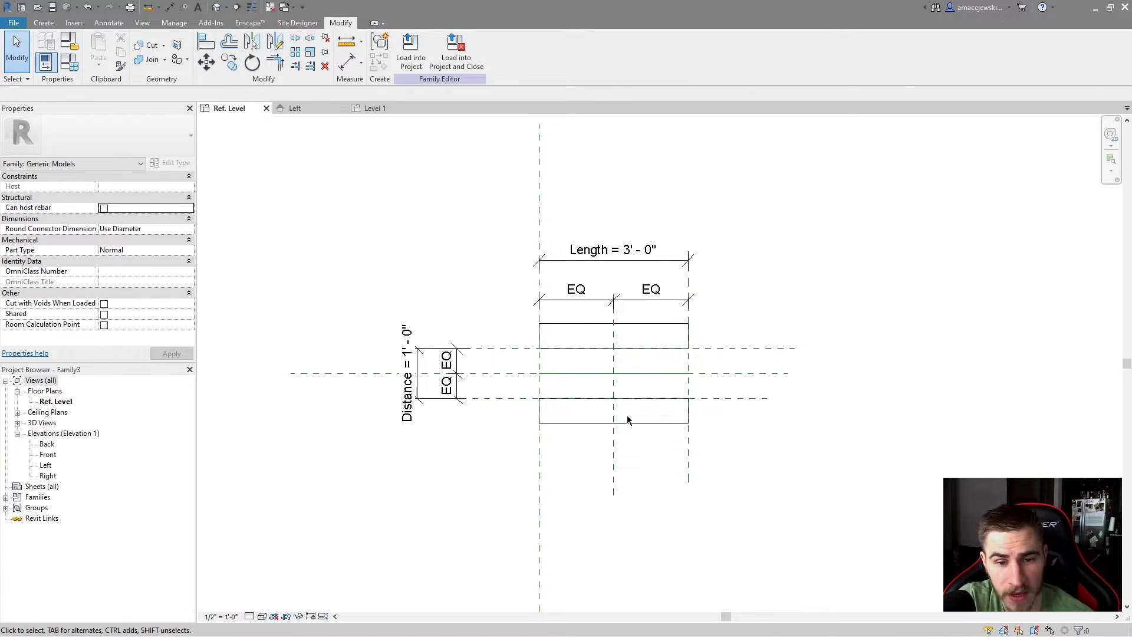
pyautogui.click(44, 22)
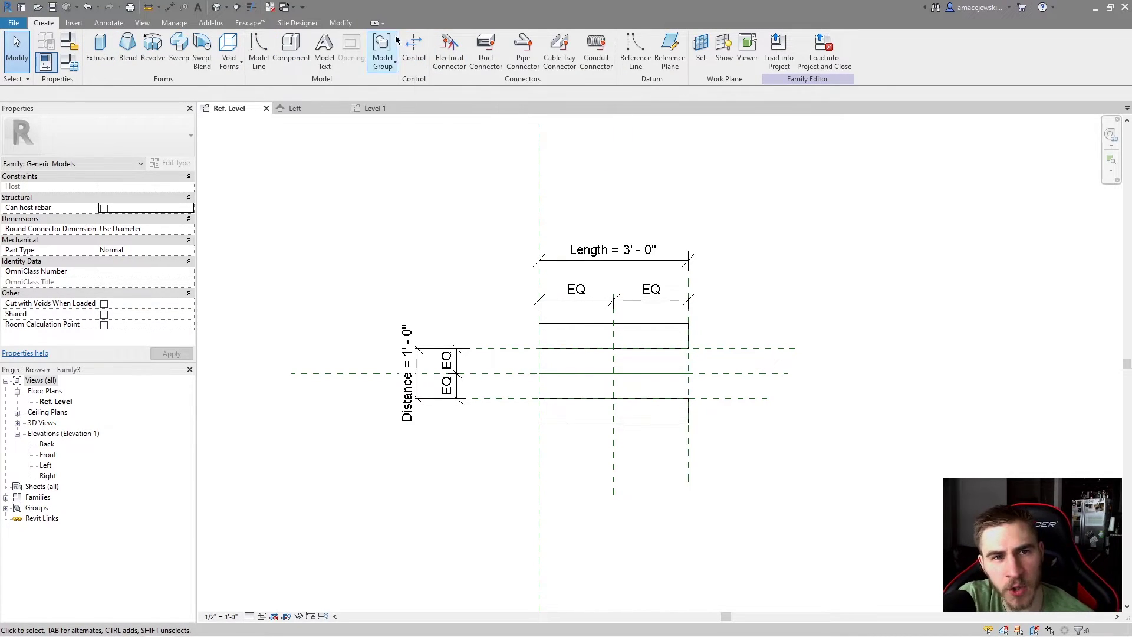
pyautogui.click(414, 47)
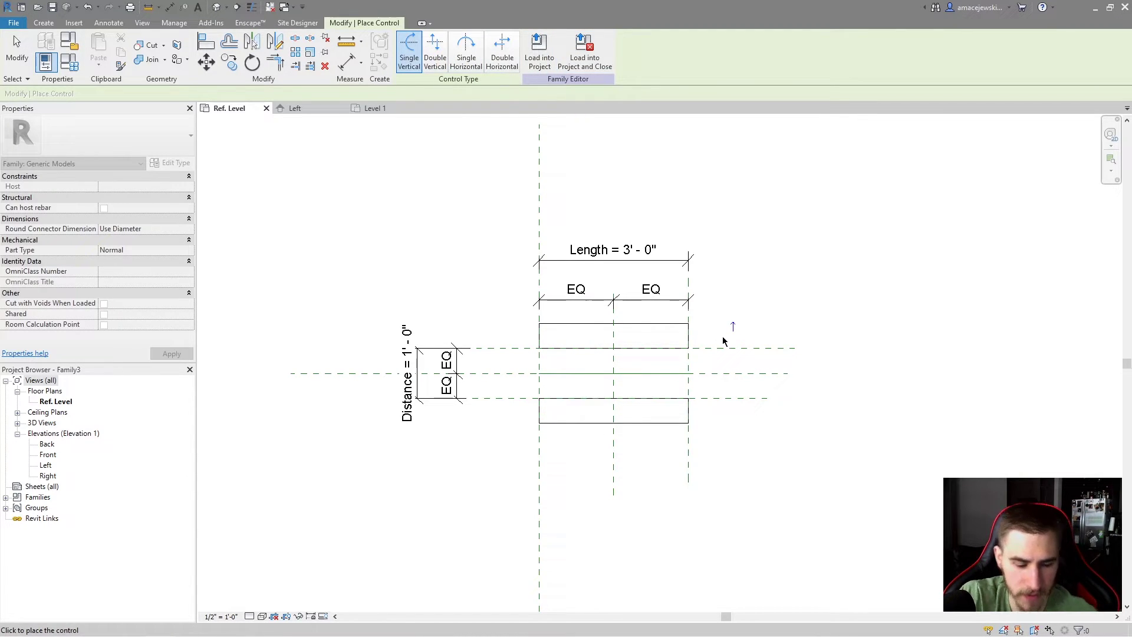
pyautogui.press('Escape')
pyautogui.moveTo(708, 331); pyautogui.dragTo(726, 384)
# Place a Double Vertical flip control on the middle reference plane, just below the lower bar
pyautogui.click(44, 22)
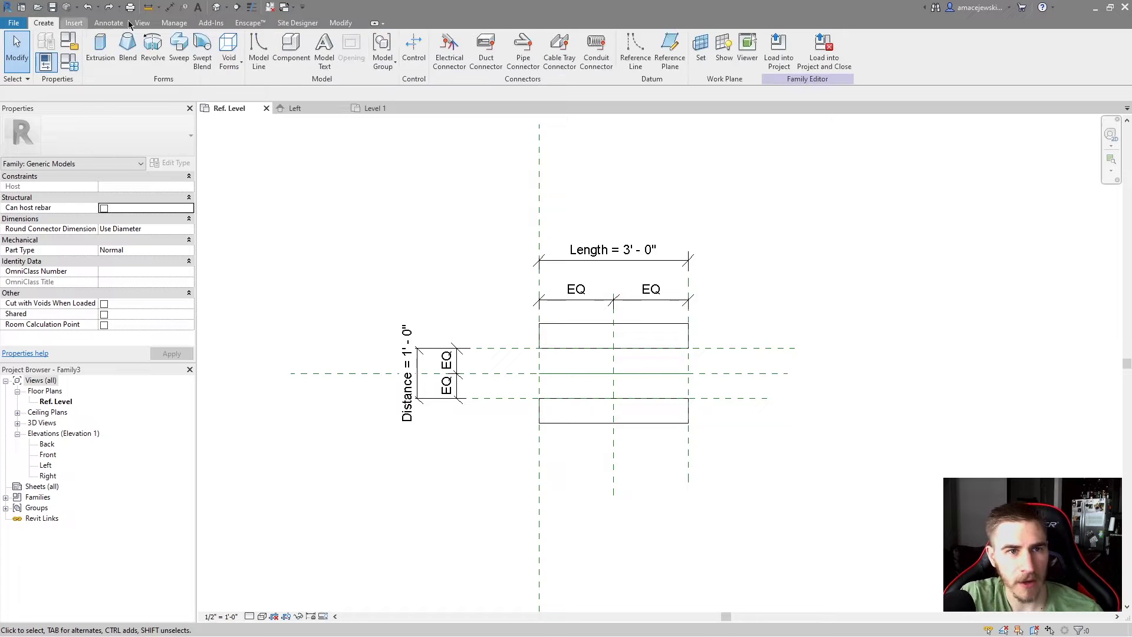
pyautogui.click(382, 52)
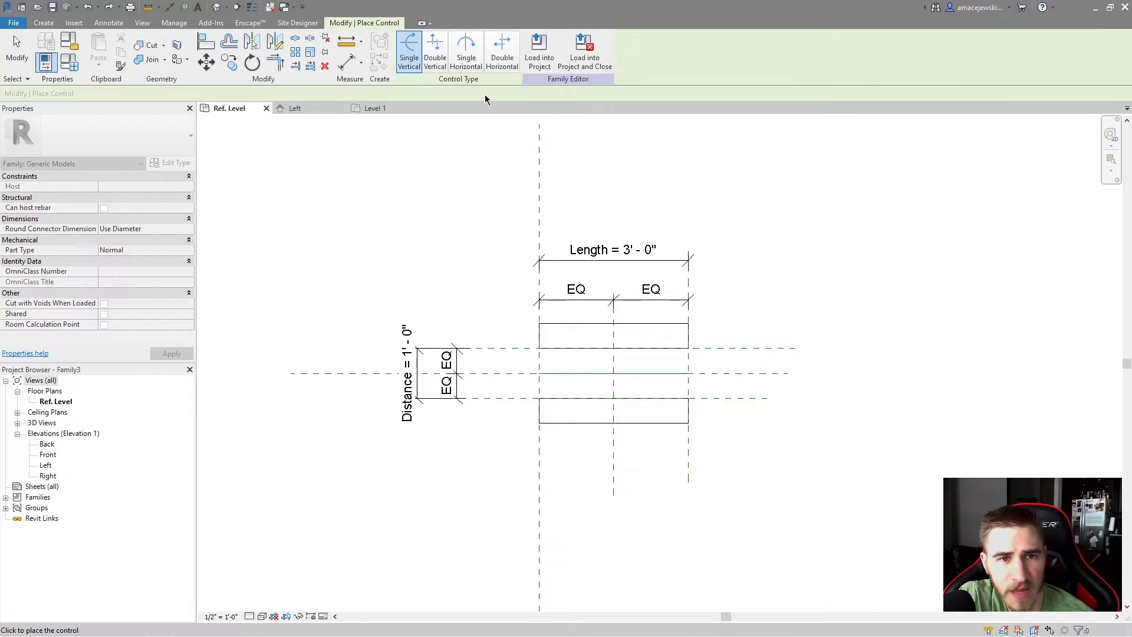
pyautogui.click(435, 53)
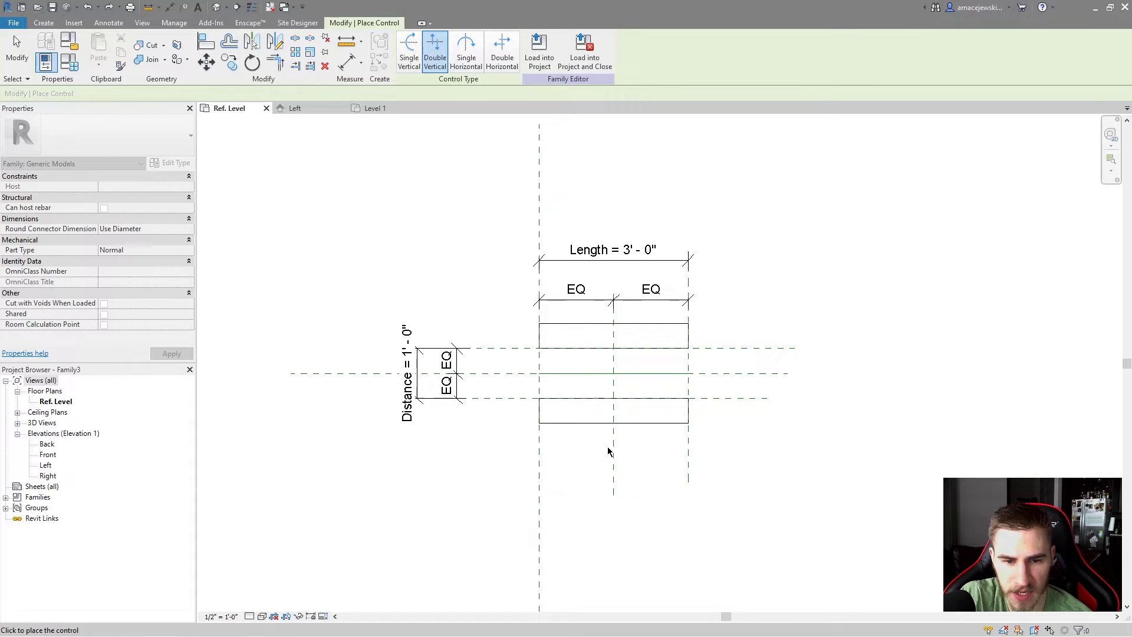
pyautogui.click(613, 440)
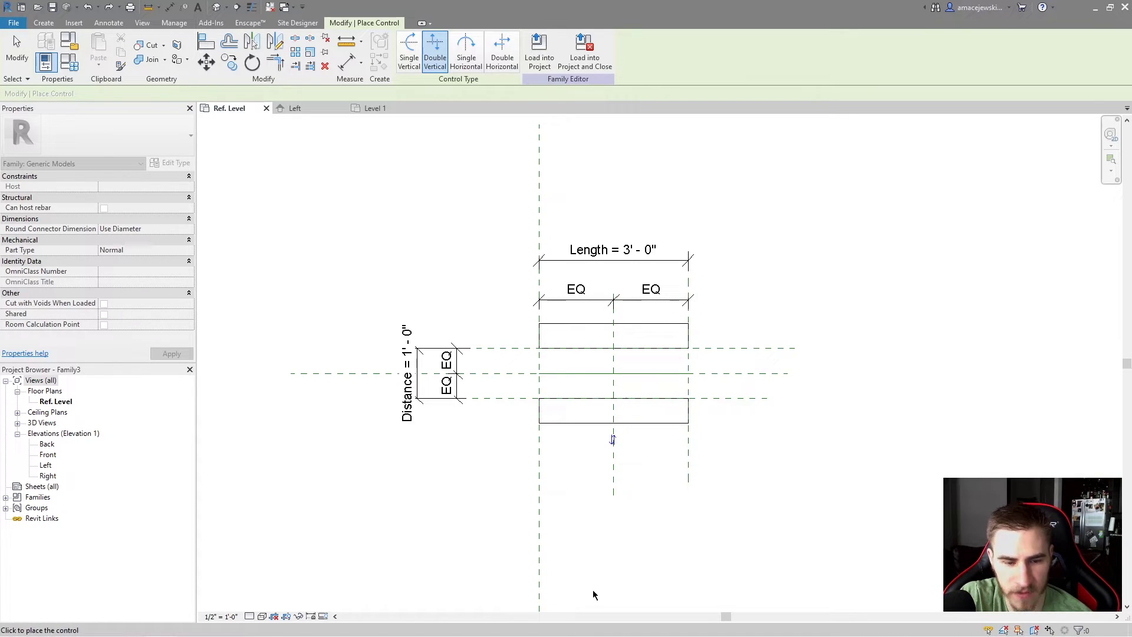
pyautogui.press('Escape')
pyautogui.press('a')
pyautogui.press('l')
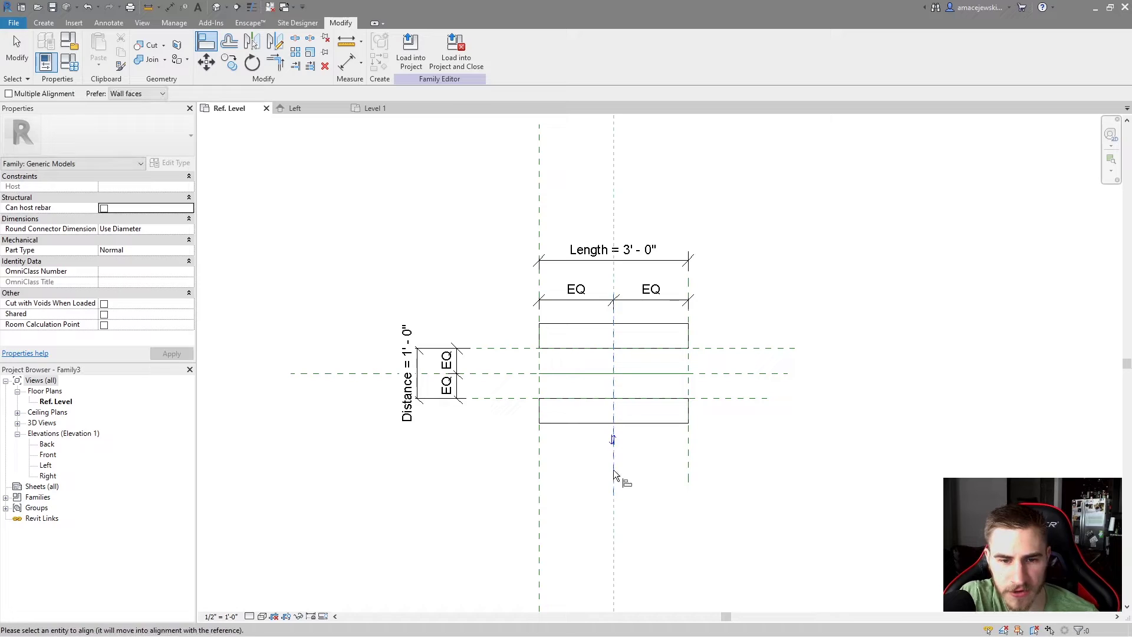
pyautogui.press('Escape')
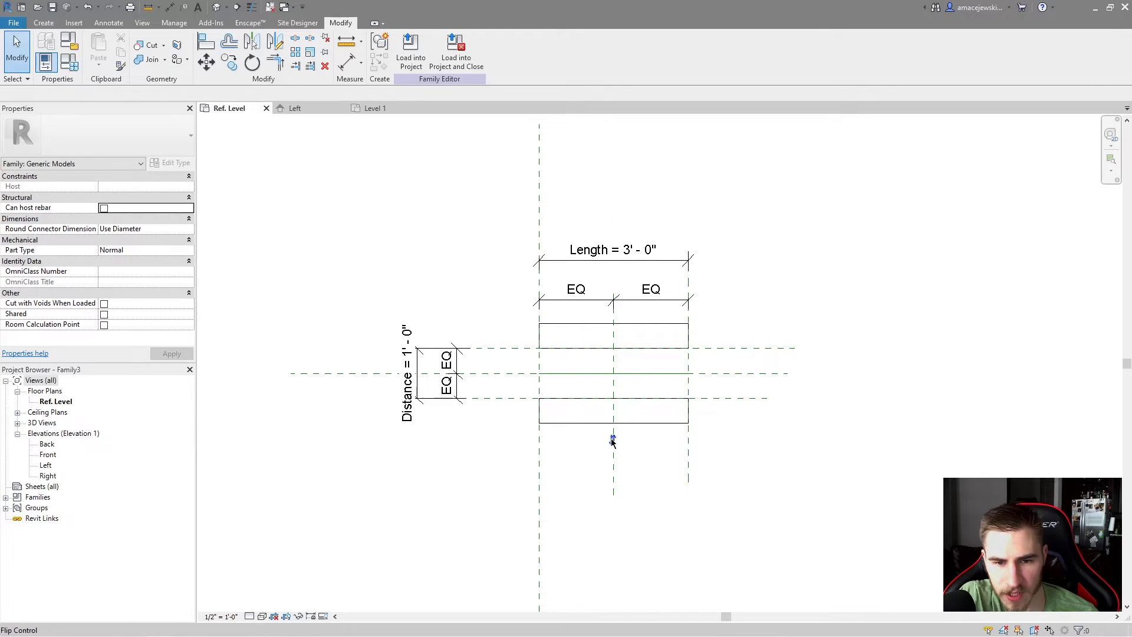
# Move the flip control slightly down along the middle plane and reload the family into the project, overwriting the existing version
pyautogui.click(613, 440)
pyautogui.moveTo(614, 457); pyautogui.dragTo(615, 455)
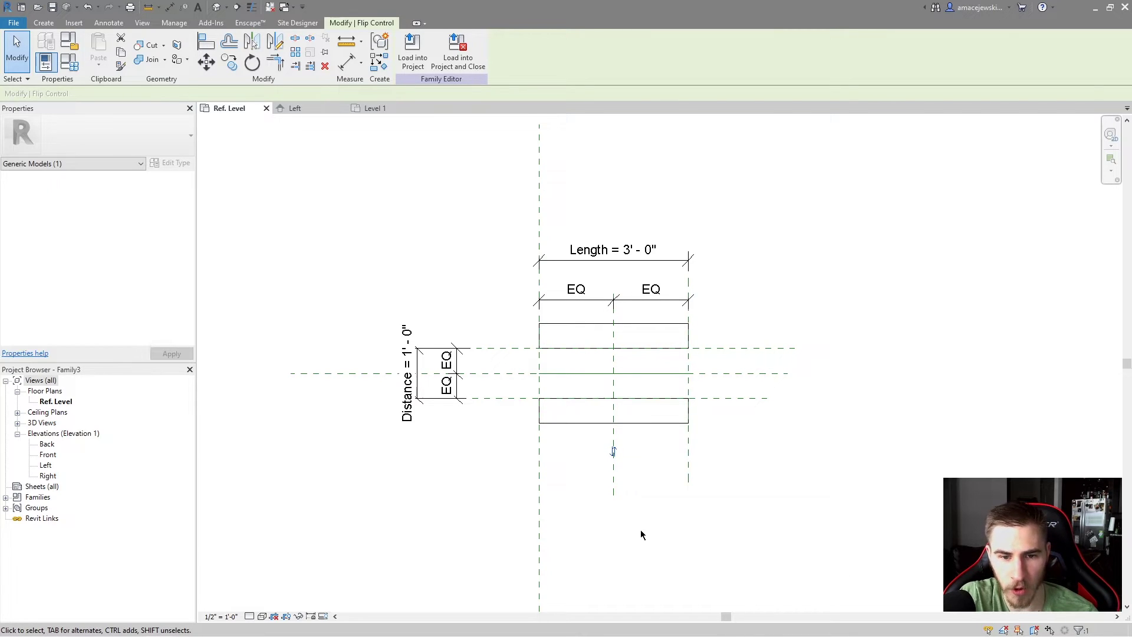
pyautogui.click(412, 50)
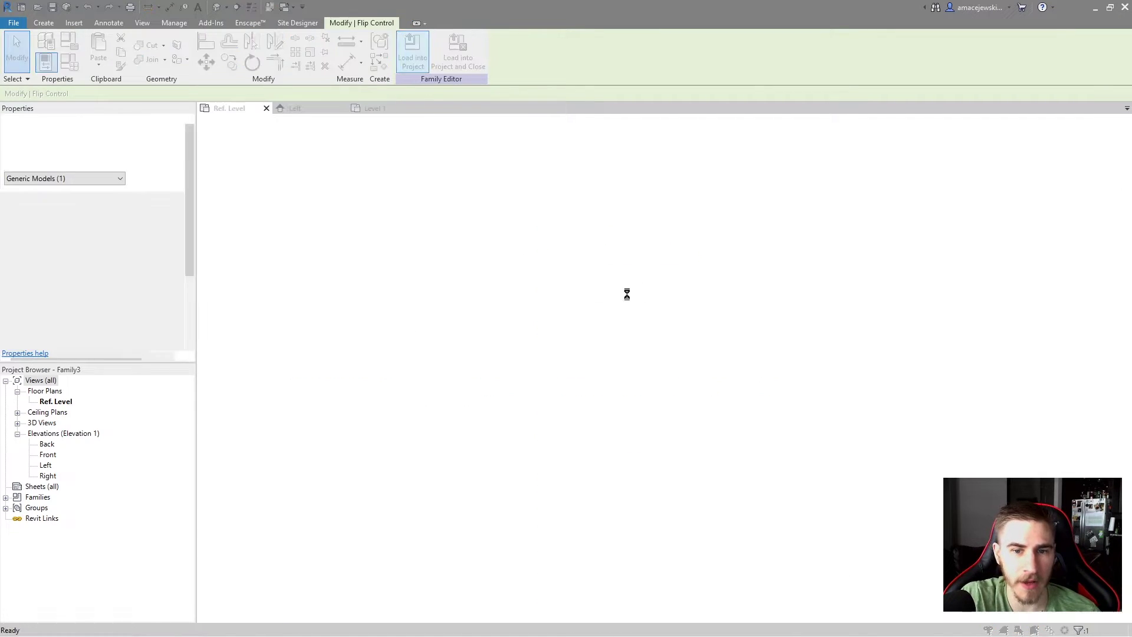
pyautogui.click(541, 295)
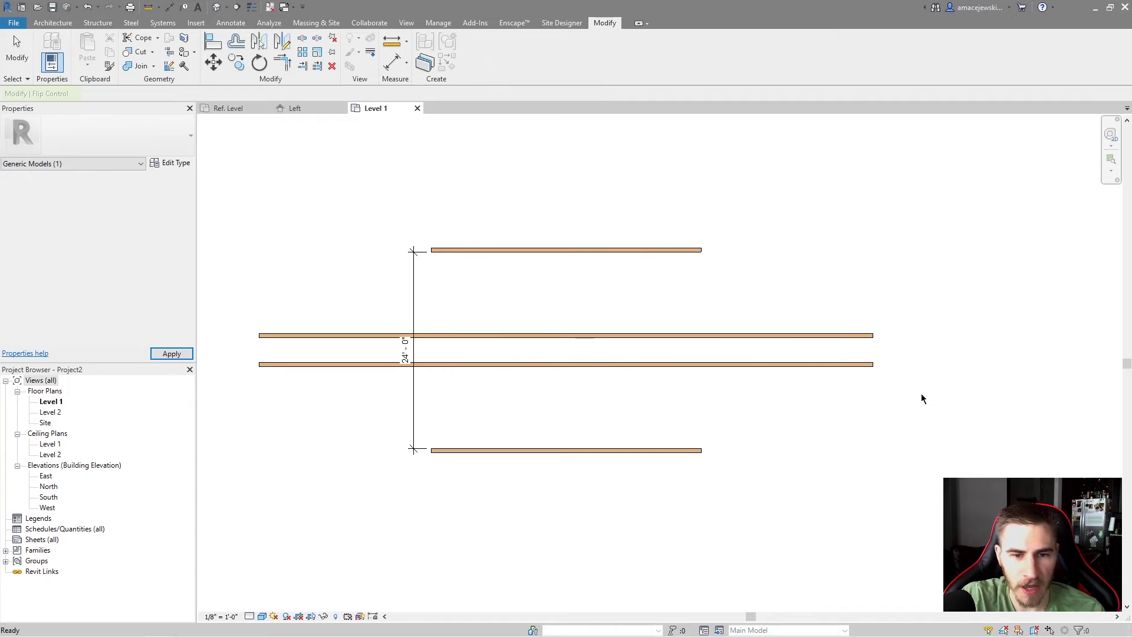
# Move the wide instance up above the long narrow one and flip its facing with the flip control
pyautogui.click(667, 449)
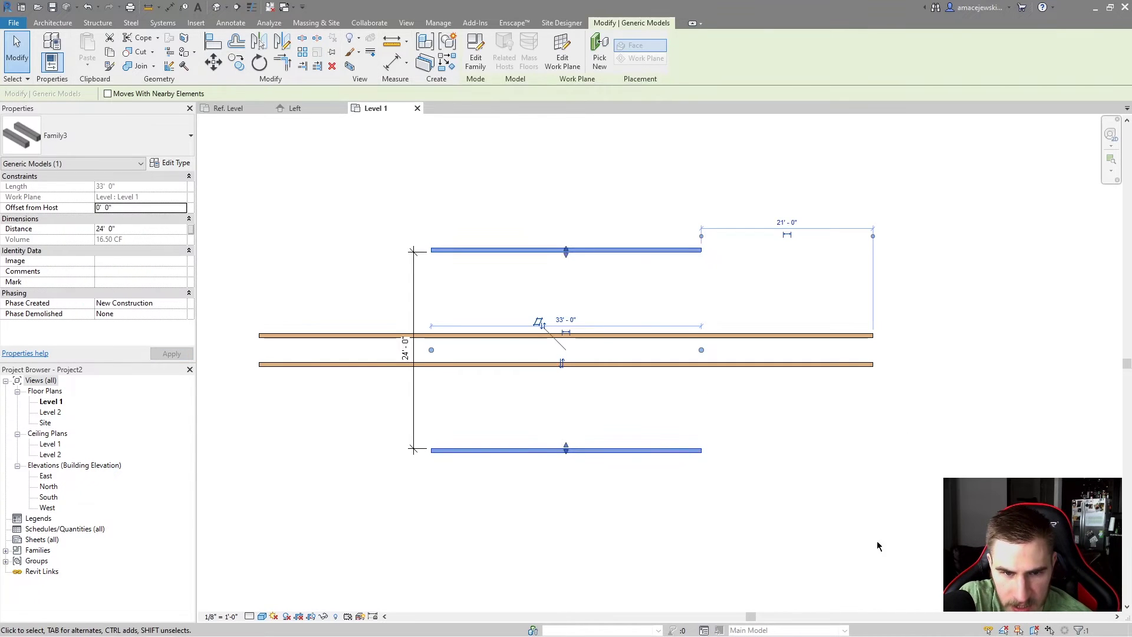
pyautogui.moveTo(606, 450); pyautogui.dragTo(686, 278)
pyautogui.moveTo(660, 250); pyautogui.dragTo(675, 293, button='middle')
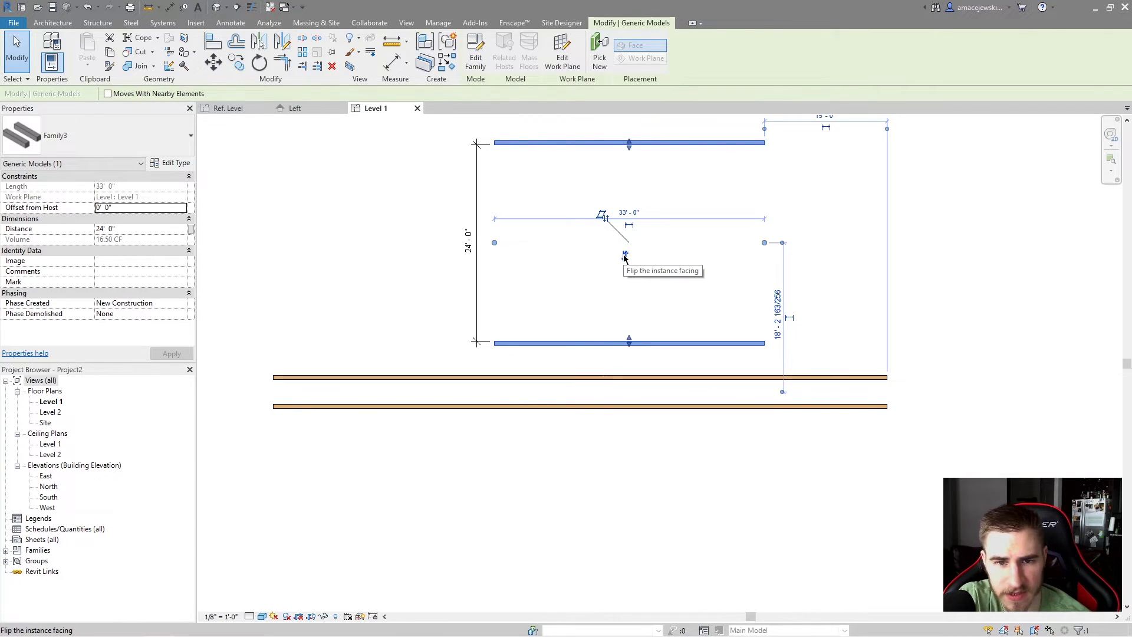
pyautogui.click(625, 258)
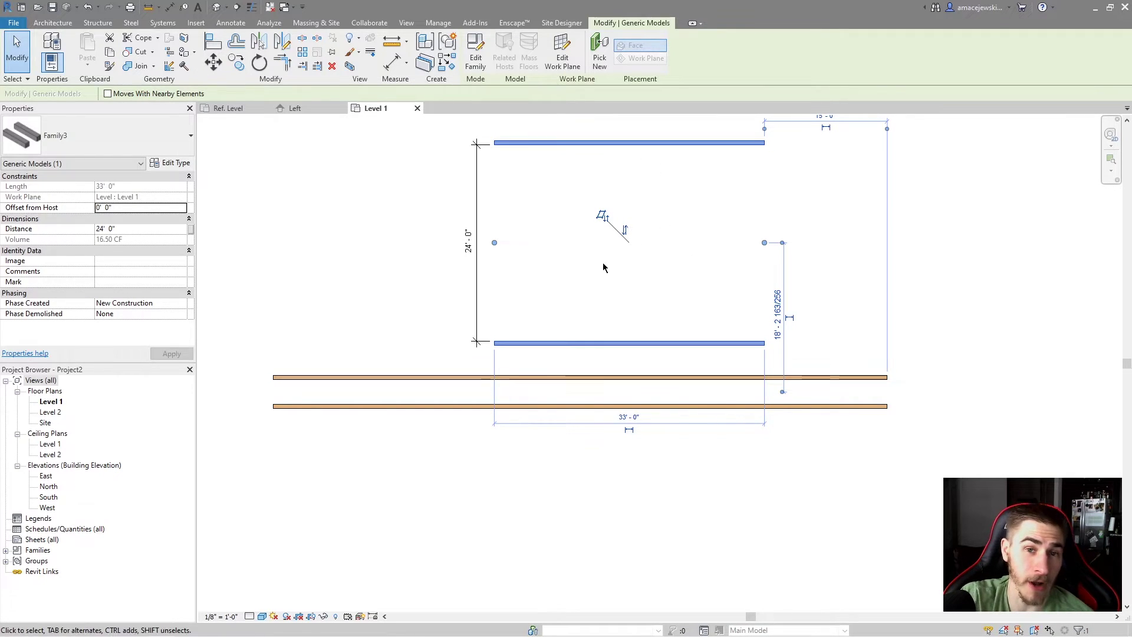
# In the family's Ref. Level view, delete the lower bar below the centreline
pyautogui.click(228, 108)
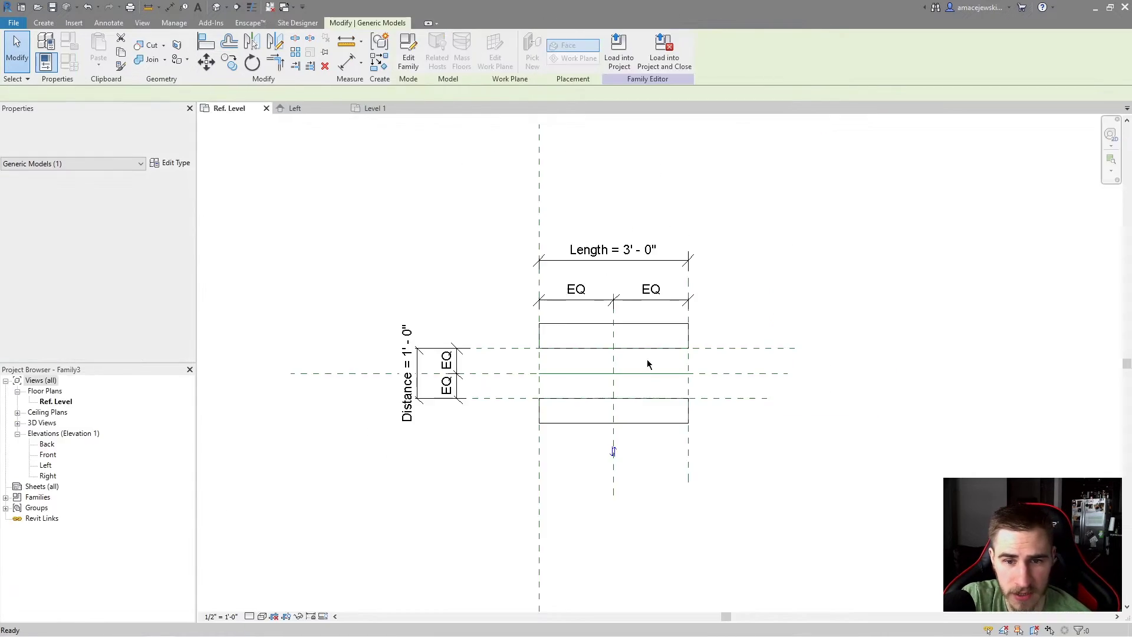
pyautogui.click(655, 422)
pyautogui.press('Delete')
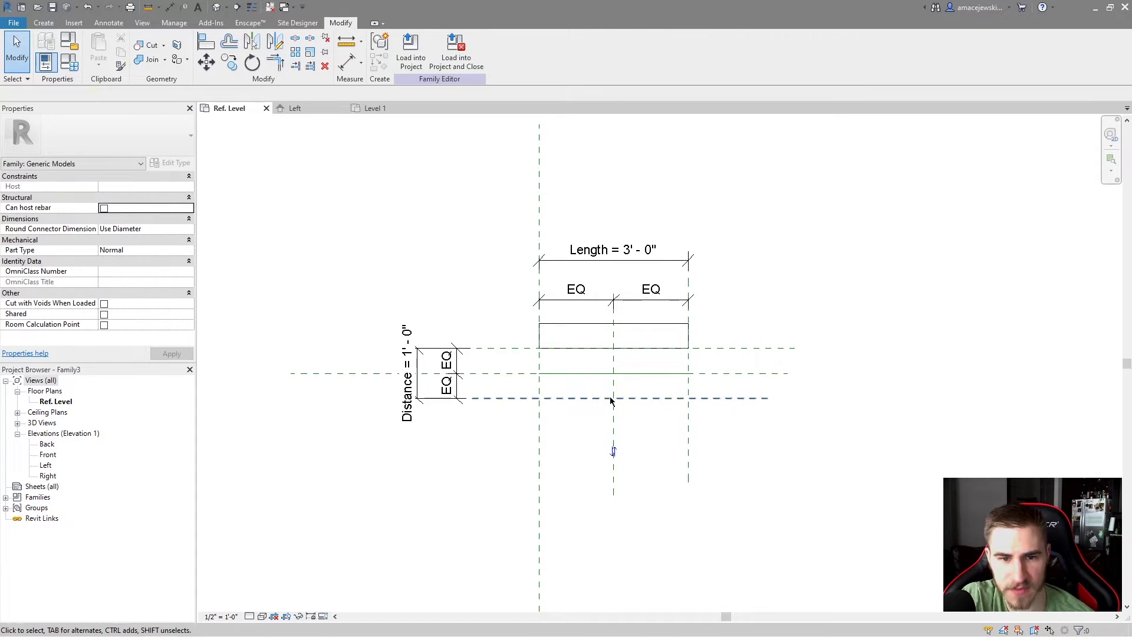
# Reload the family into the project, overwriting the existing version and deleting the invalid dimensions
pyautogui.click(427, 58)
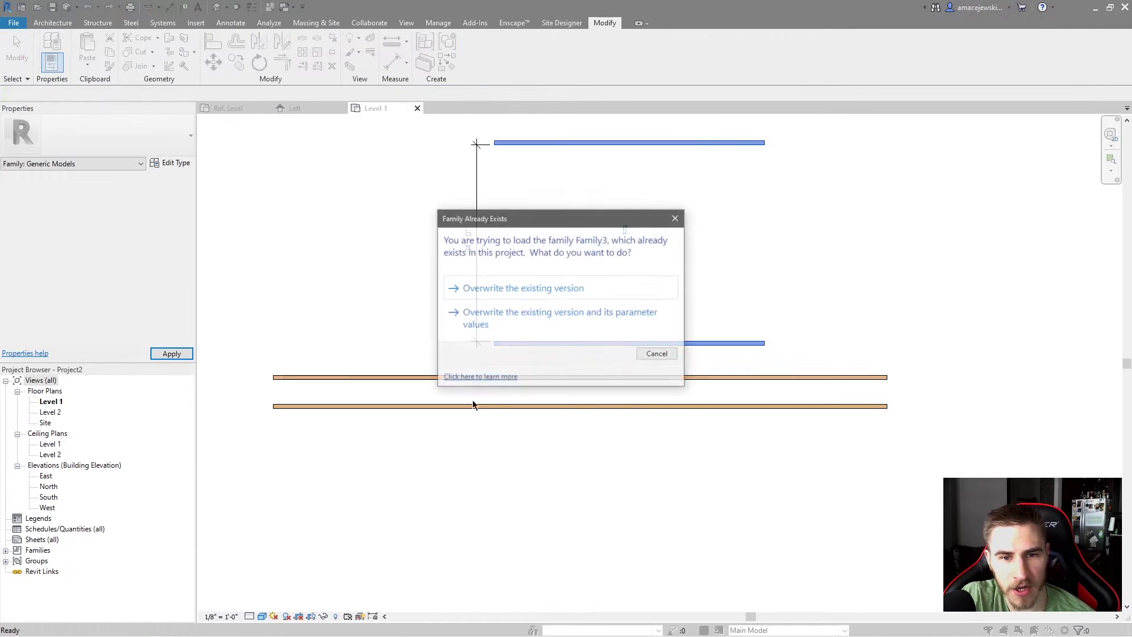
pyautogui.click(571, 289)
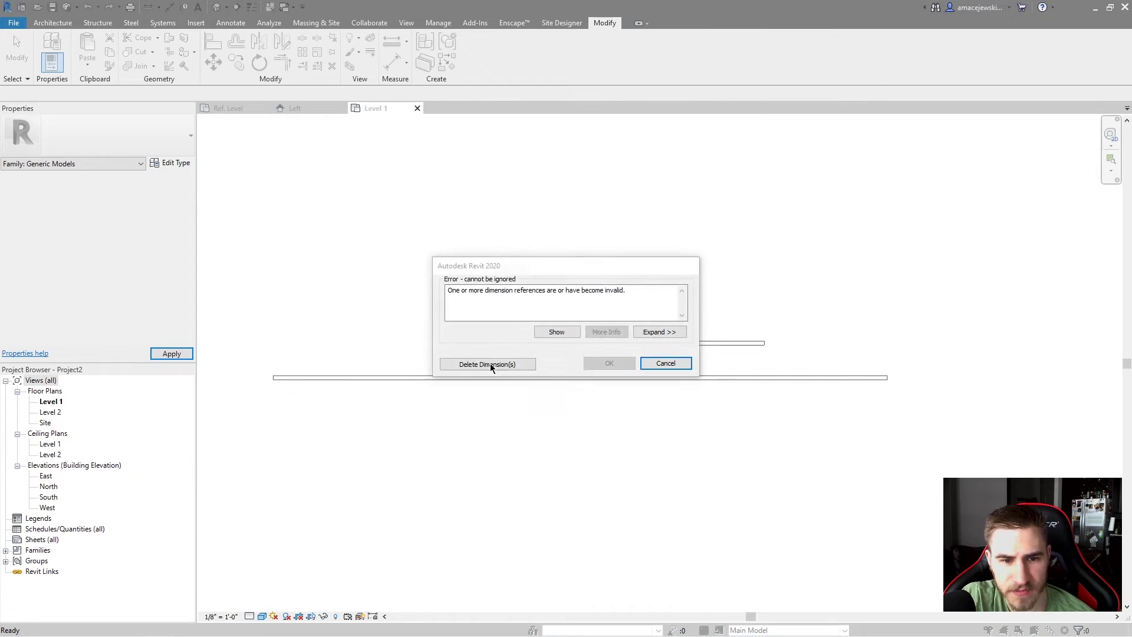
pyautogui.click(491, 367)
# Flip the facing of the shorter 33' instance with its flip control so the bar sits on the upper side
pyautogui.click(578, 344)
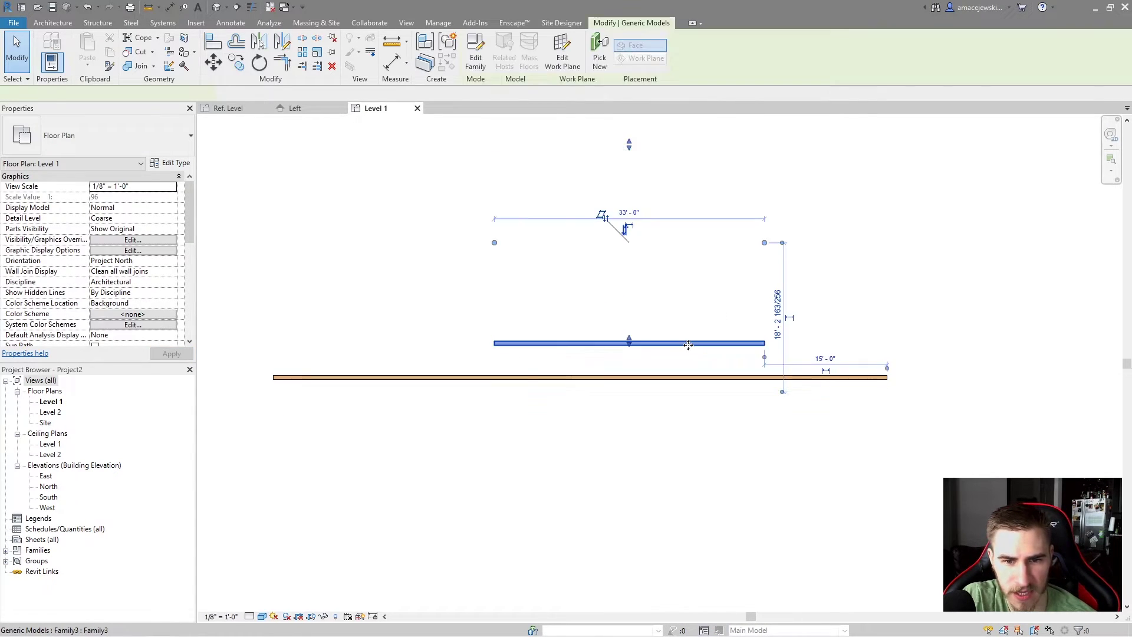
pyautogui.click(674, 319)
pyautogui.moveTo(695, 230); pyautogui.dragTo(675, 289, button='middle')
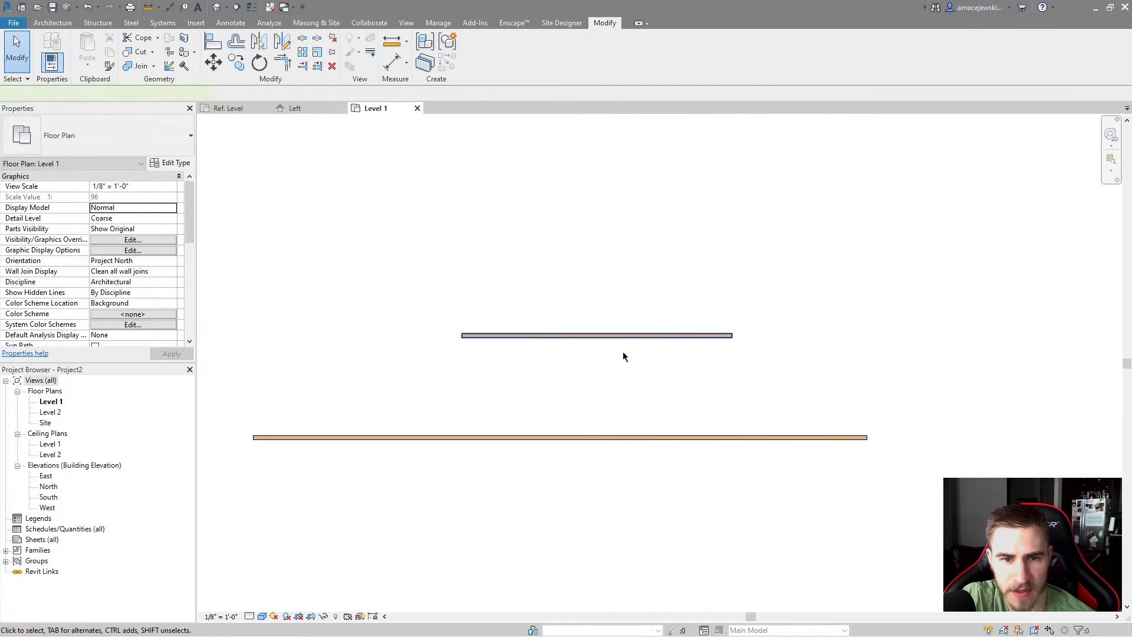
pyautogui.click(644, 337)
pyautogui.moveTo(592, 227); pyautogui.dragTo(589, 277, button='middle')
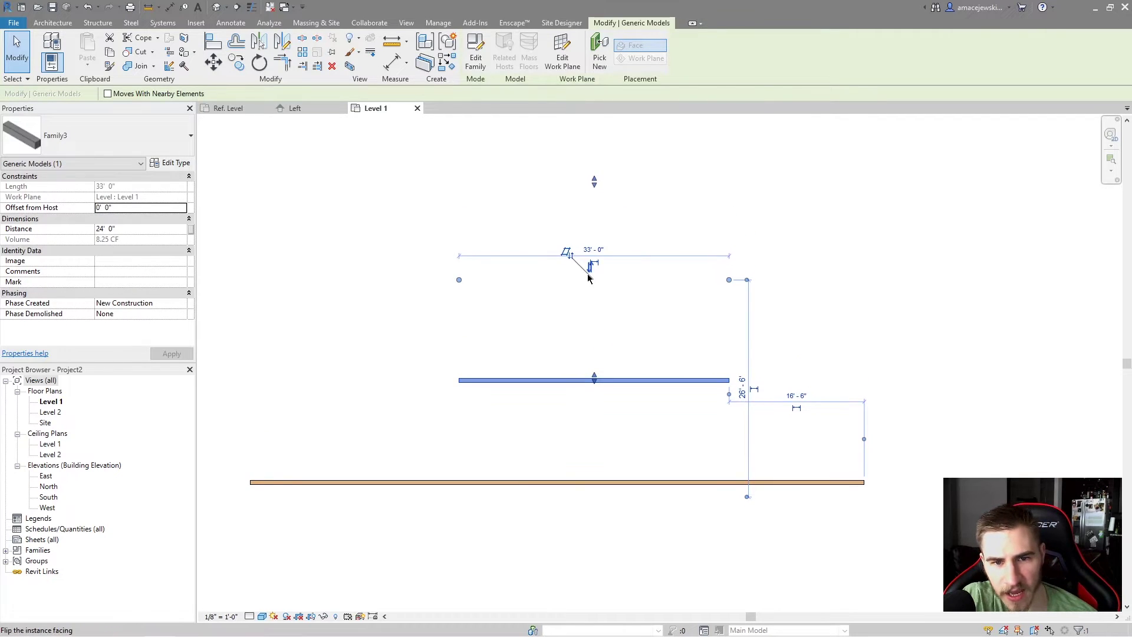
pyautogui.click(588, 276)
pyautogui.click(591, 293)
pyautogui.click(589, 288)
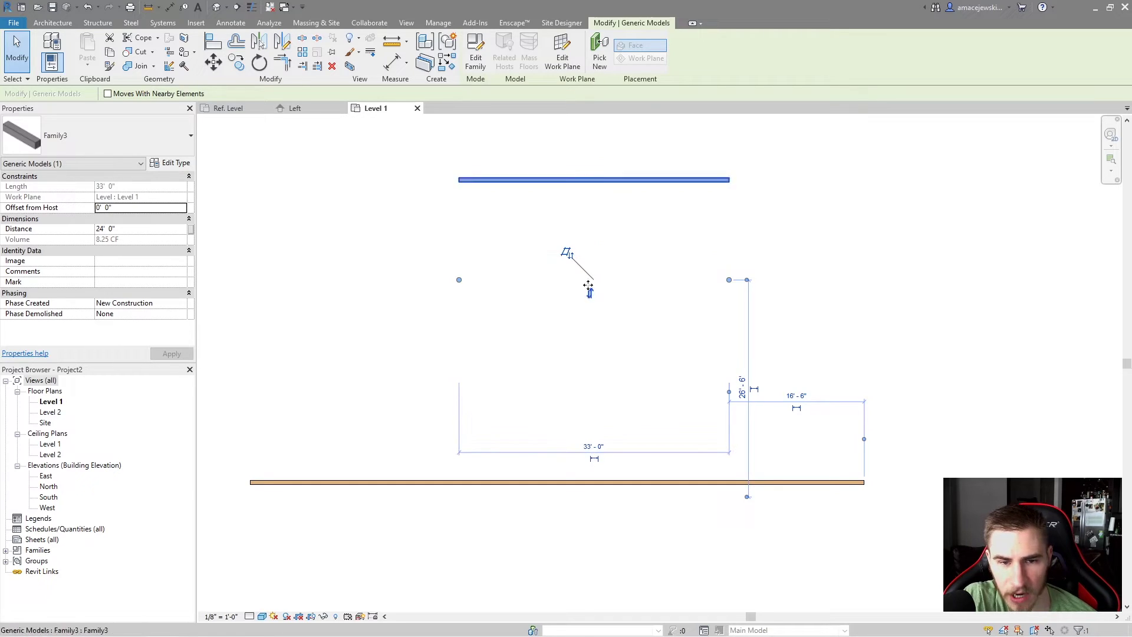
# In the family, move the flip control onto the centreline intersection and reload, overwriting the existing version and its parameter values
pyautogui.doubleClick(528, 180)
pyautogui.press('Escape')
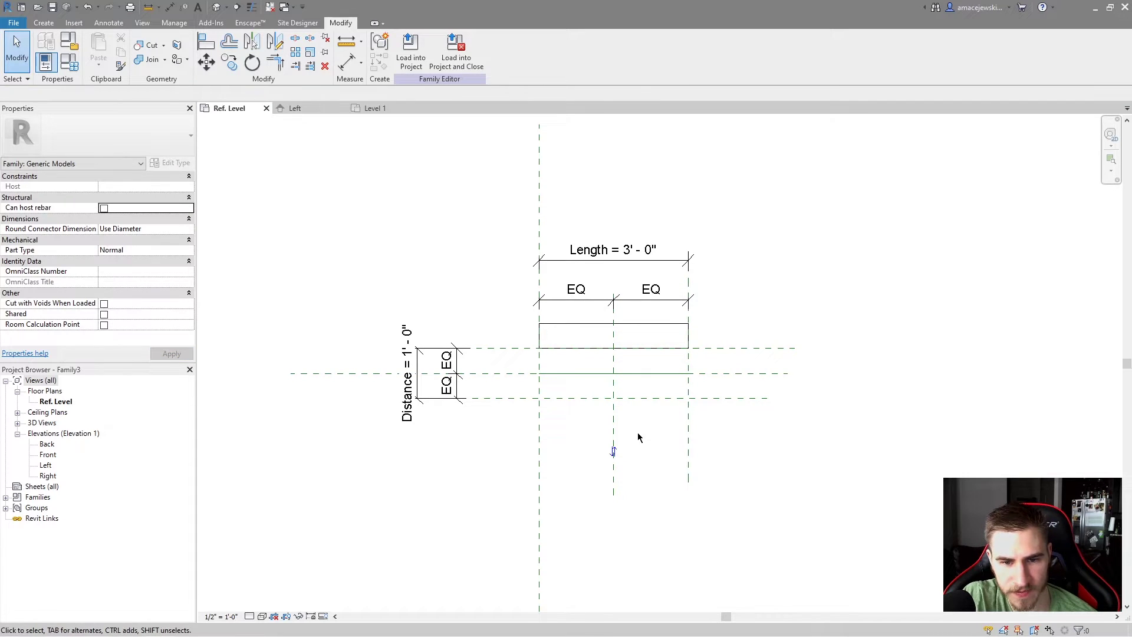
pyautogui.click(614, 451)
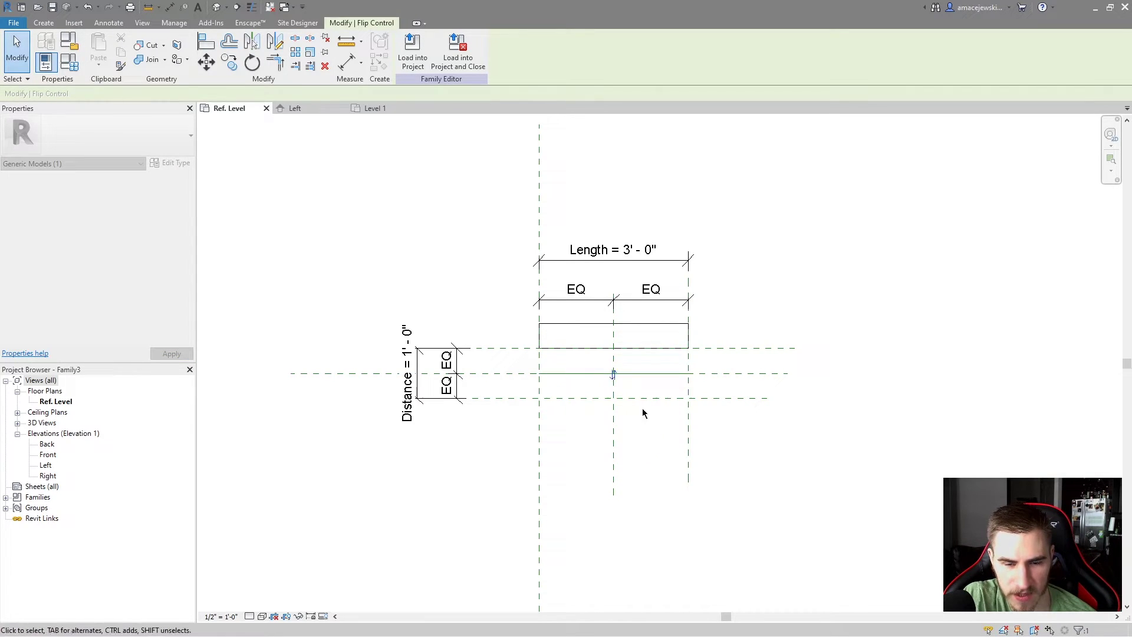
pyautogui.click(413, 53)
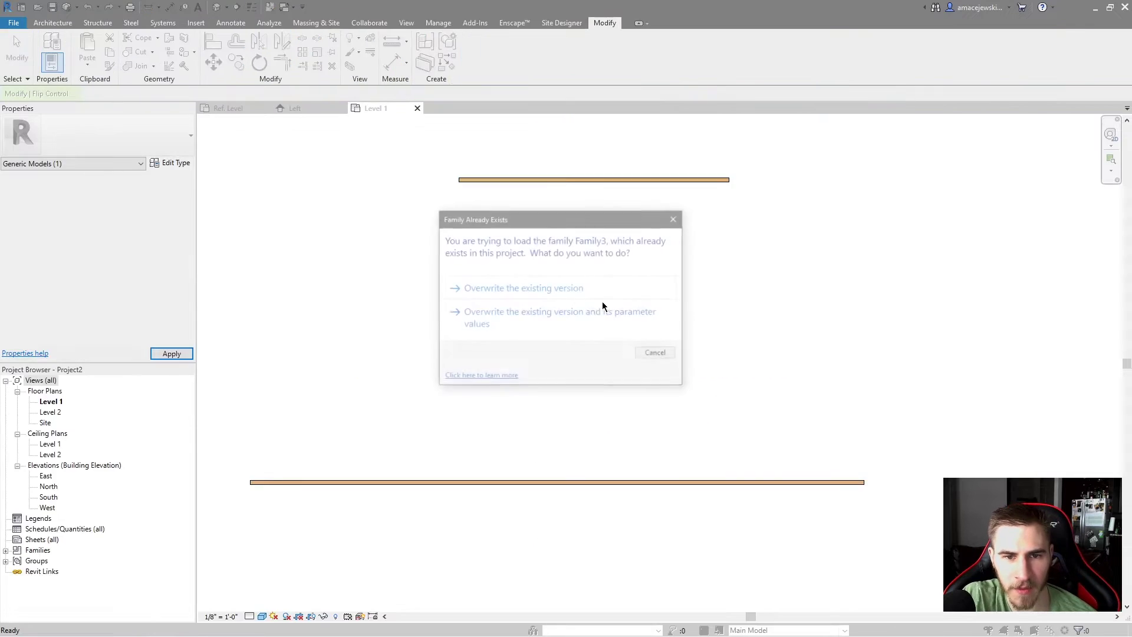
pyautogui.click(623, 313)
# Flip the shorter instance's facing back and forth several times, ending with the bar on its upper side
pyautogui.click(604, 179)
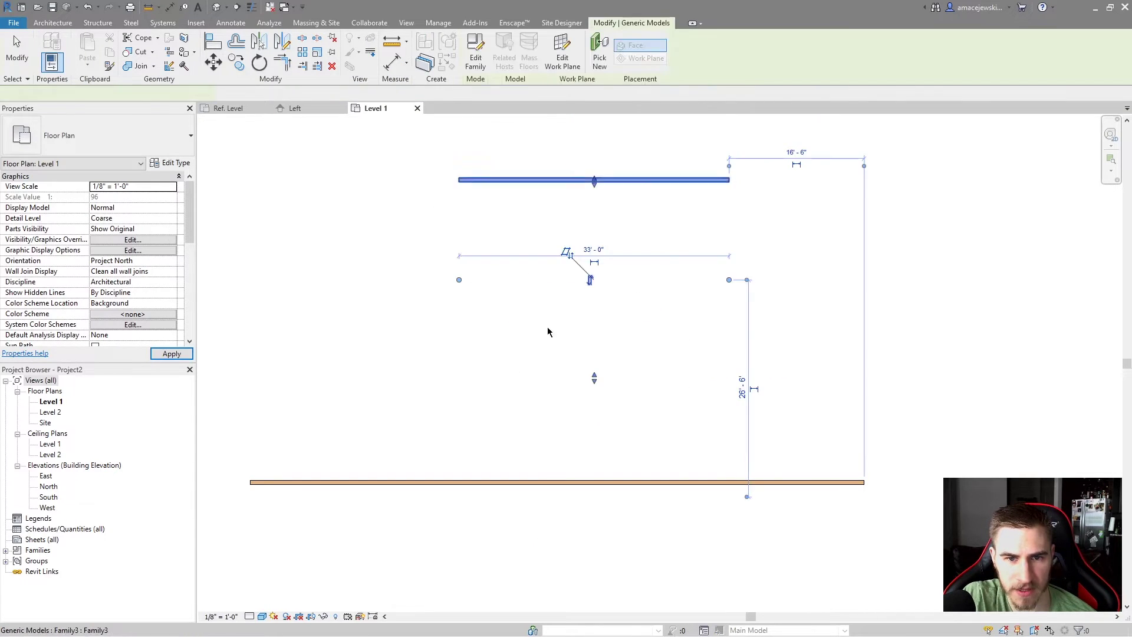
pyautogui.click(590, 279)
pyautogui.press('space')
pyautogui.scroll(-2, 782, 406)
pyautogui.press('space')
pyautogui.press('space')
pyautogui.press('space')
pyautogui.press('space')
# Flip the long lower instance back and forth several times and deselect it
pyautogui.click(767, 440)
pyautogui.press('space')
pyautogui.press('space')
pyautogui.press('space')
pyautogui.press('space')
pyautogui.click(679, 351)
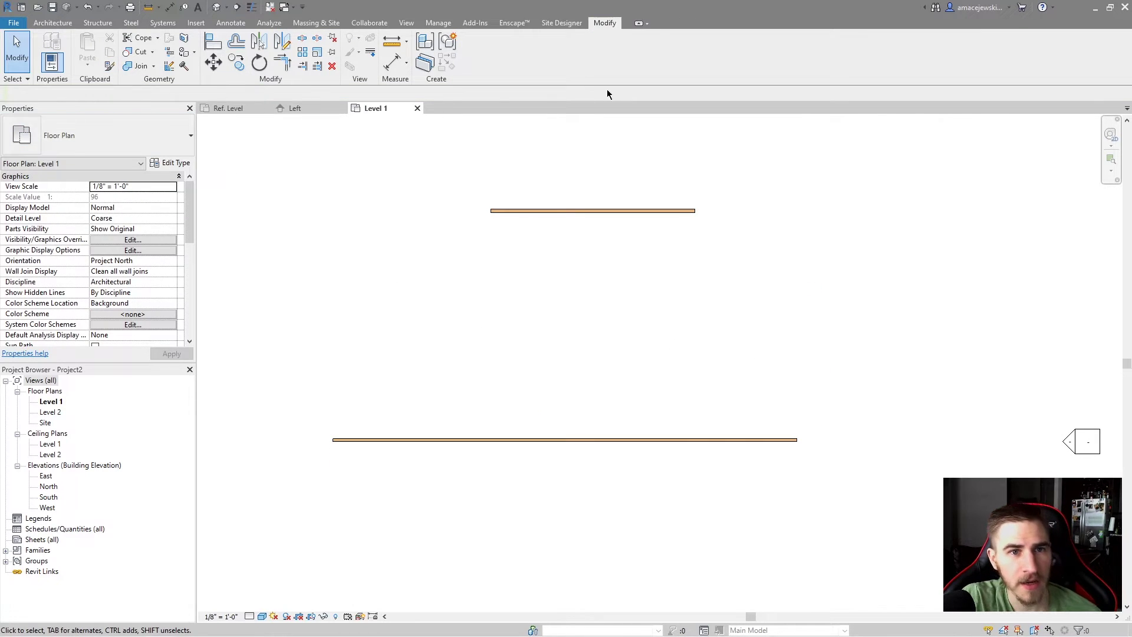
# In the family's Ref. Level view, delete the vertical flip control at the centreline intersection
pyautogui.click(538, 217)
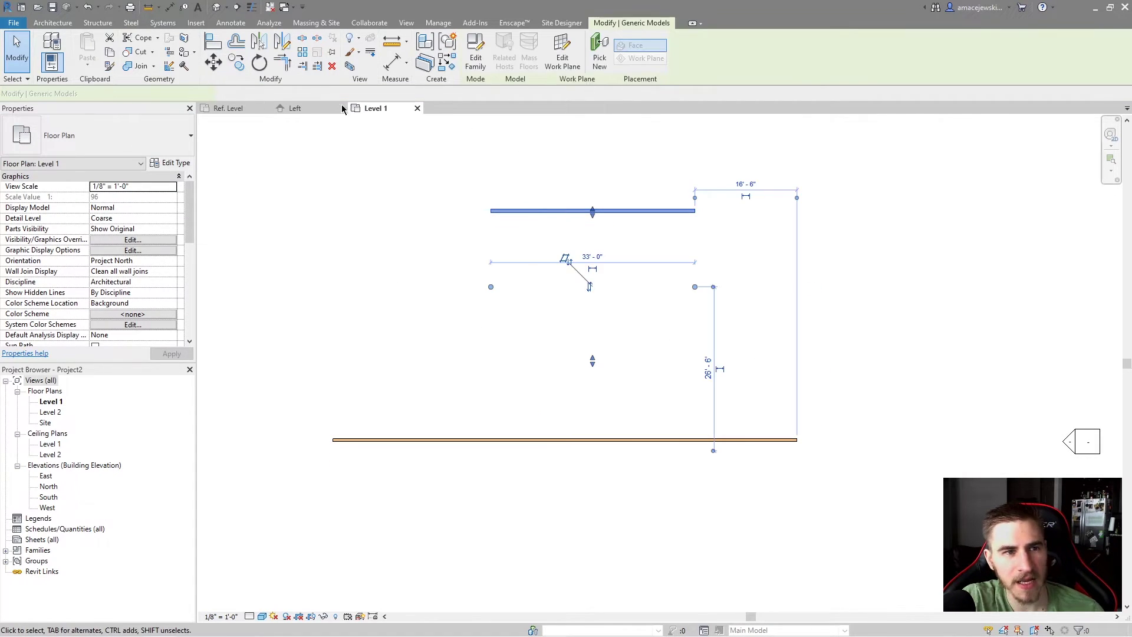
pyautogui.click(232, 109)
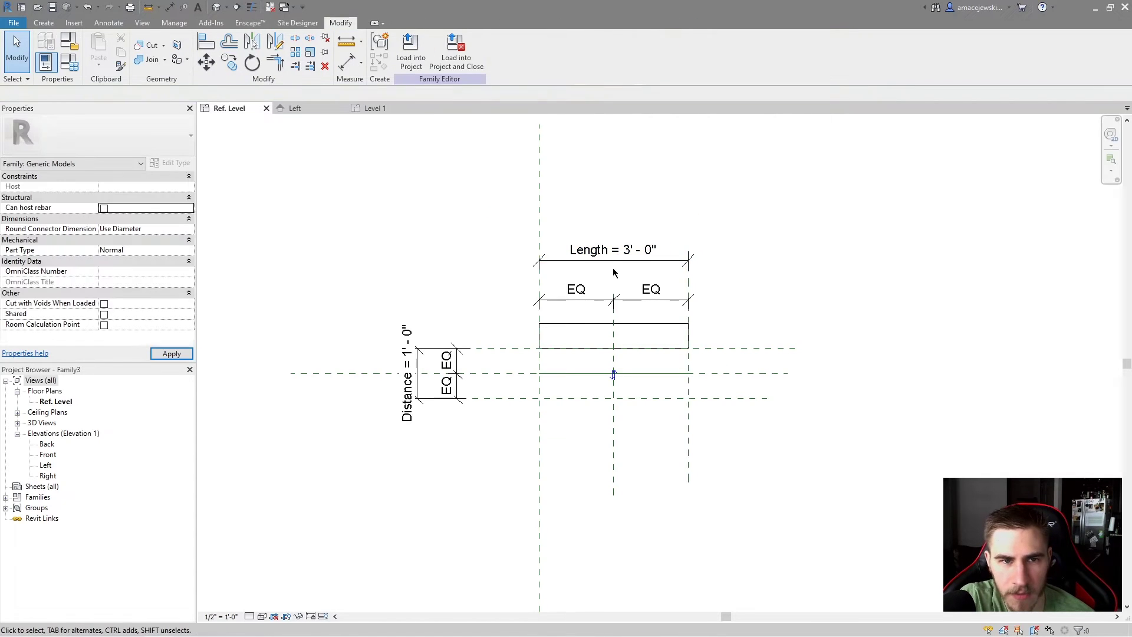
pyautogui.moveTo(696, 244); pyautogui.dragTo(654, 244, button='middle')
pyautogui.click(570, 377)
pyautogui.press('Delete')
# Place a Double Horizontal flip control where the right reference plane crosses the horizontal centreline
pyautogui.click(44, 22)
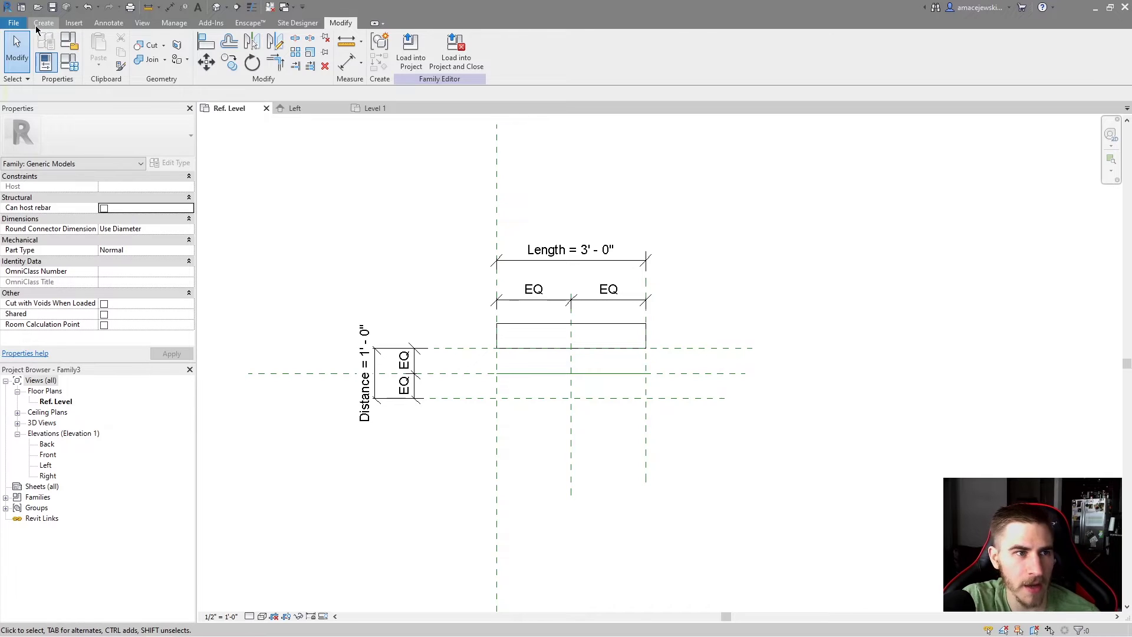
pyautogui.click(413, 50)
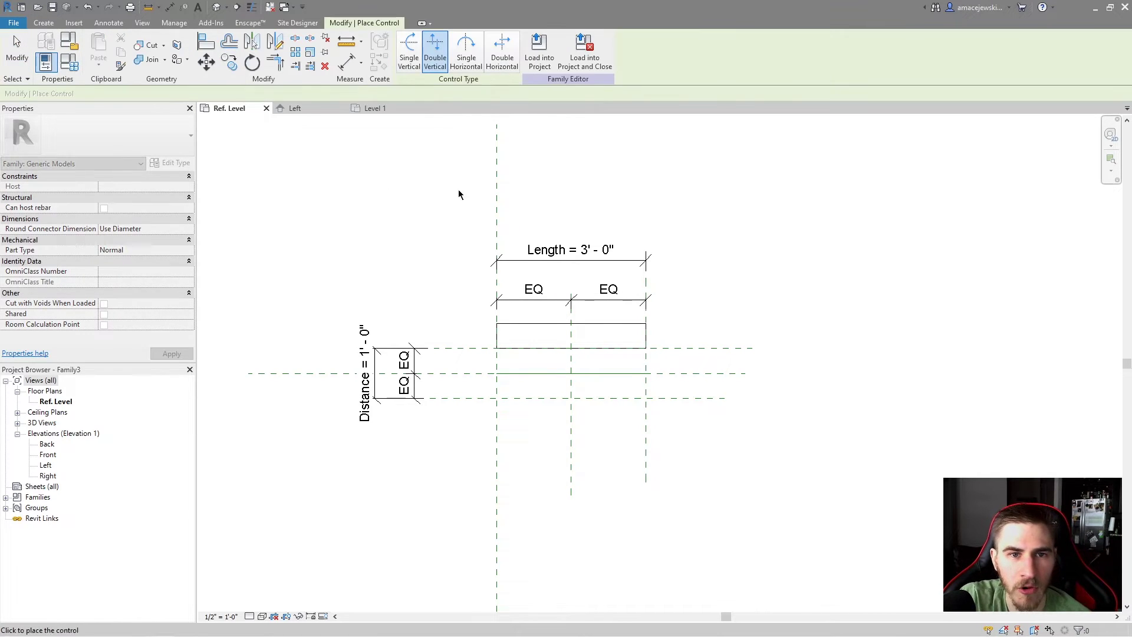
pyautogui.click(502, 59)
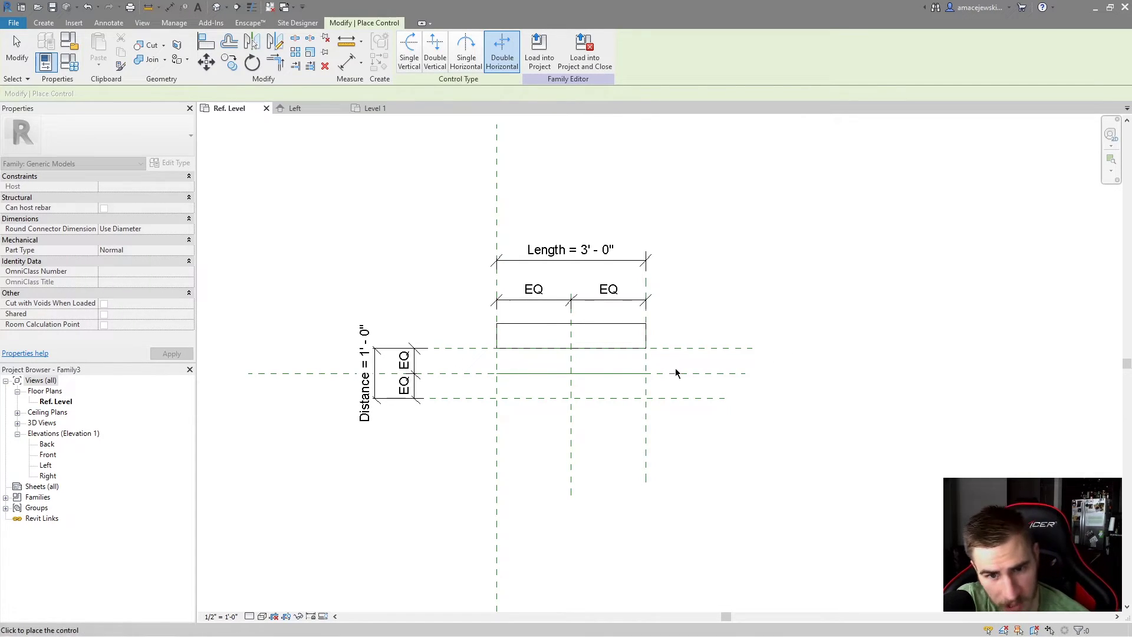
pyautogui.click(650, 376)
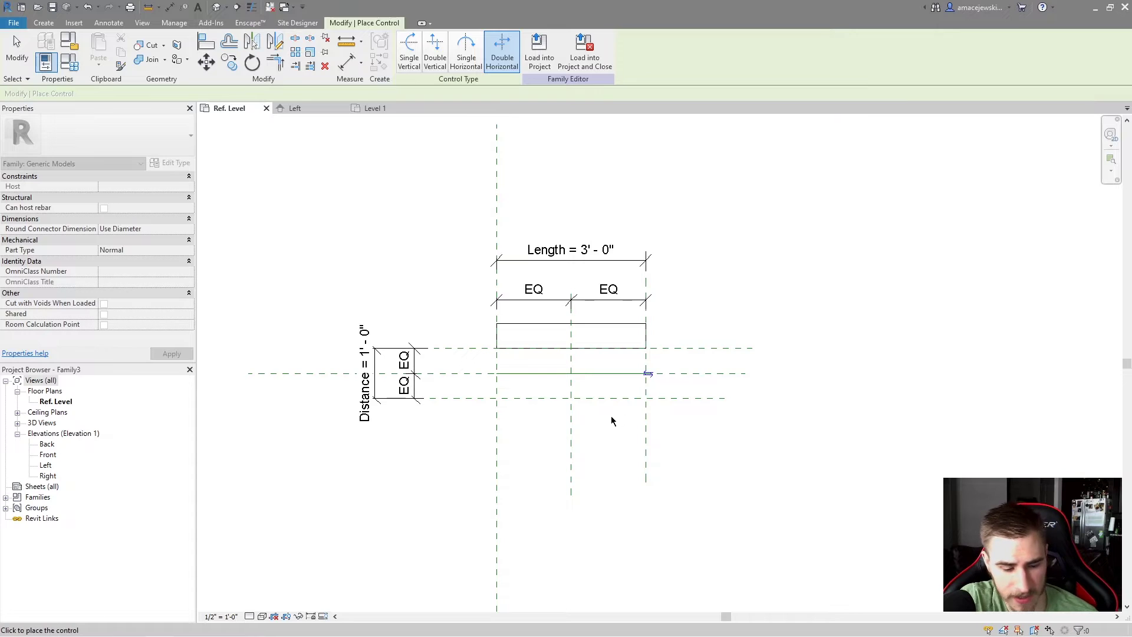
pyautogui.press('Escape')
# Reload the family, overwriting the existing version, and flip the hand of the shorter instance with its horizontal control
pyautogui.click(411, 50)
pyautogui.click(560, 289)
pyautogui.click(601, 208)
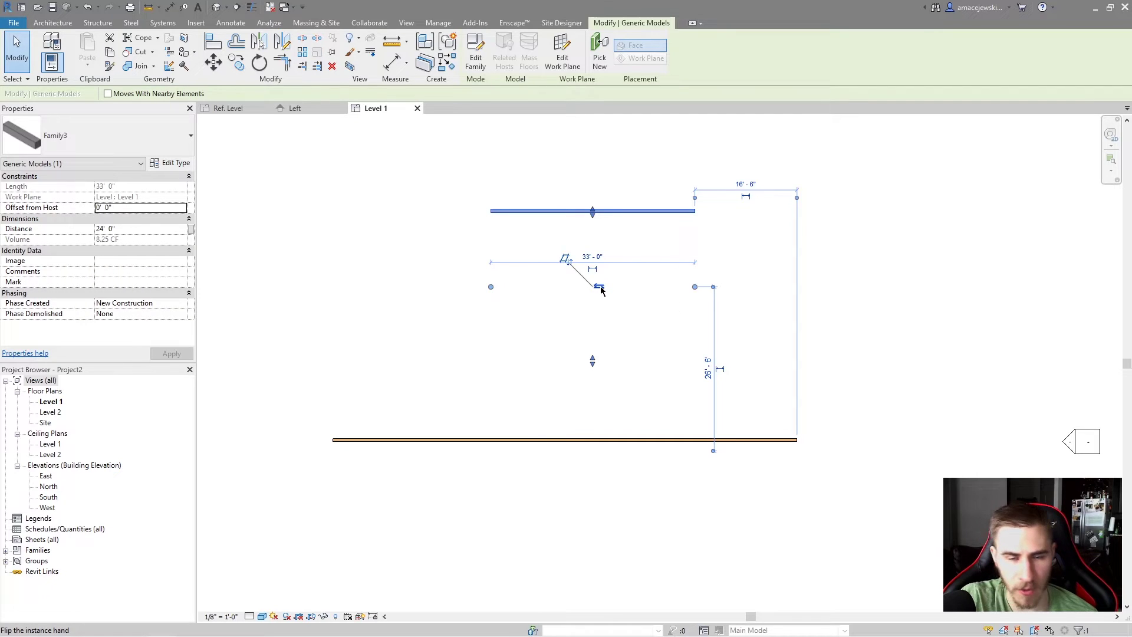
pyautogui.click(625, 210)
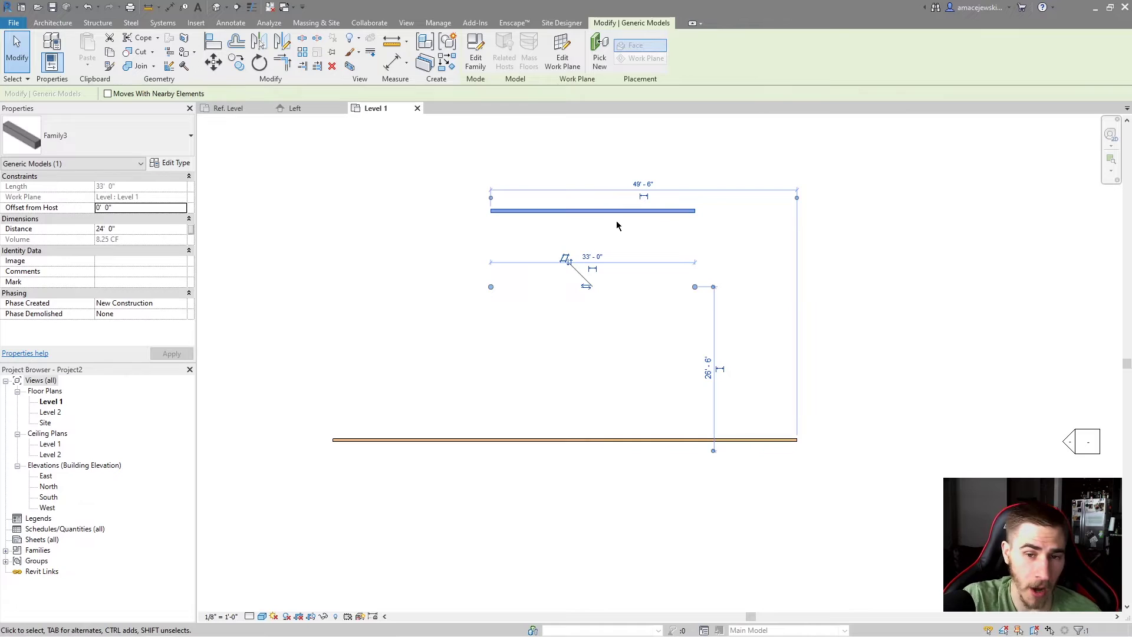
pyautogui.click(600, 287)
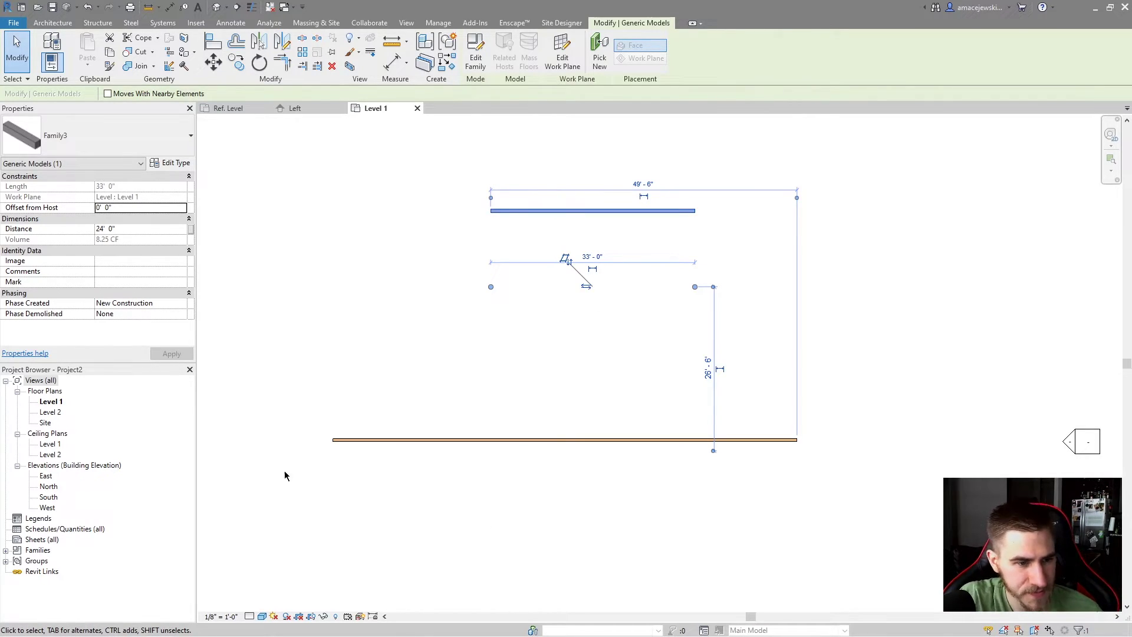
# Examine the long instance in the South elevation and close that view
pyautogui.doubleClick(49, 497)
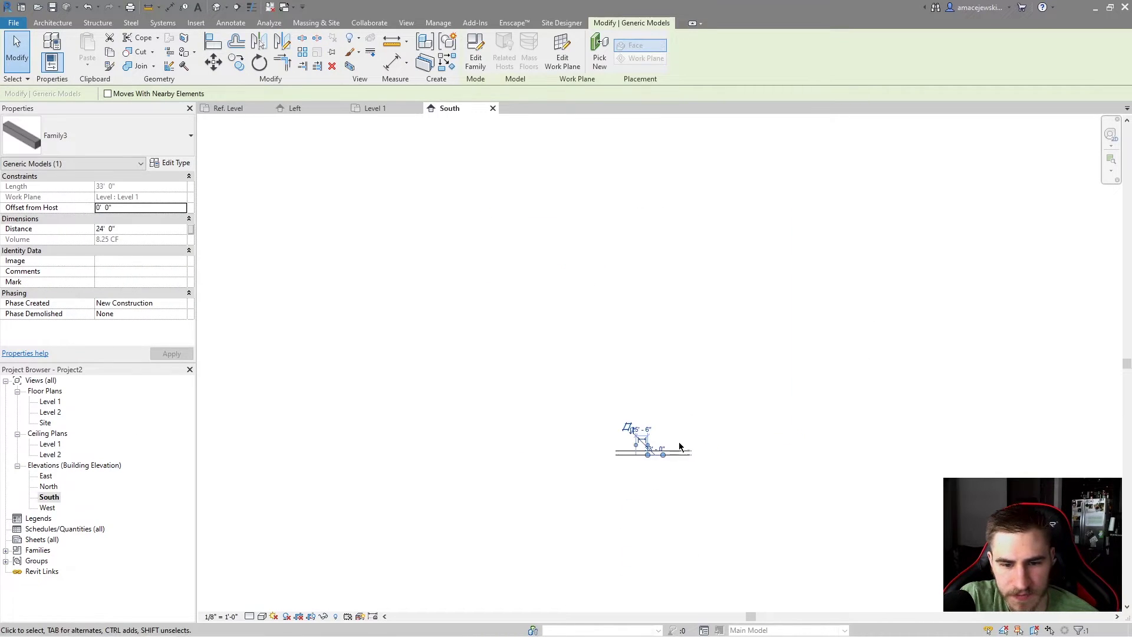
pyautogui.scroll(5, 661, 439)
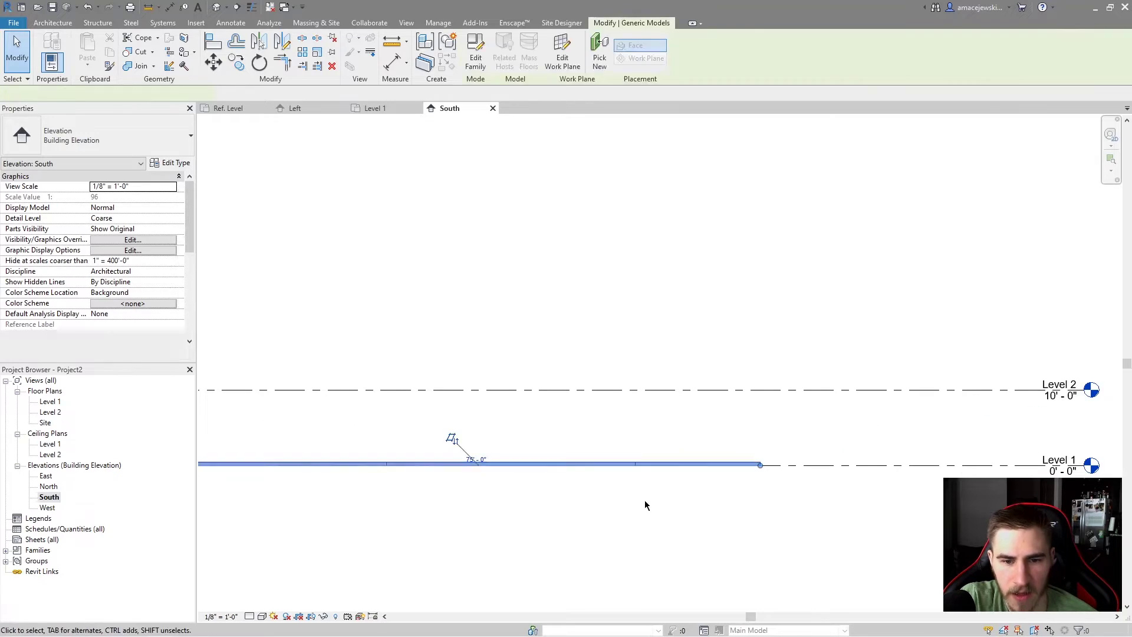
pyautogui.scroll(2, 590, 472)
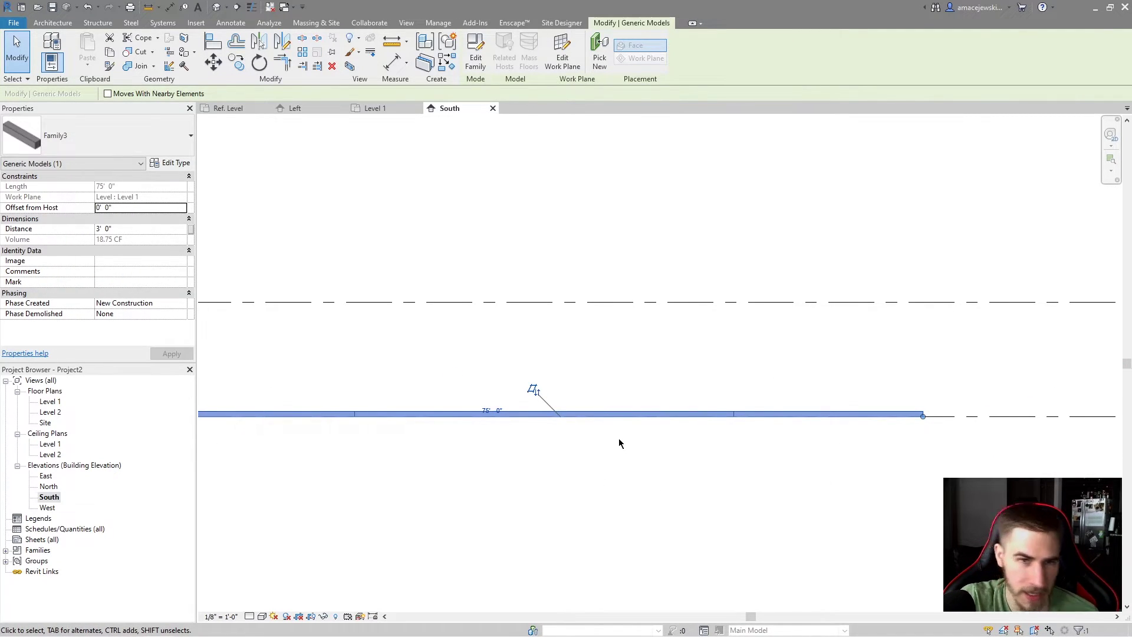
pyautogui.click(493, 108)
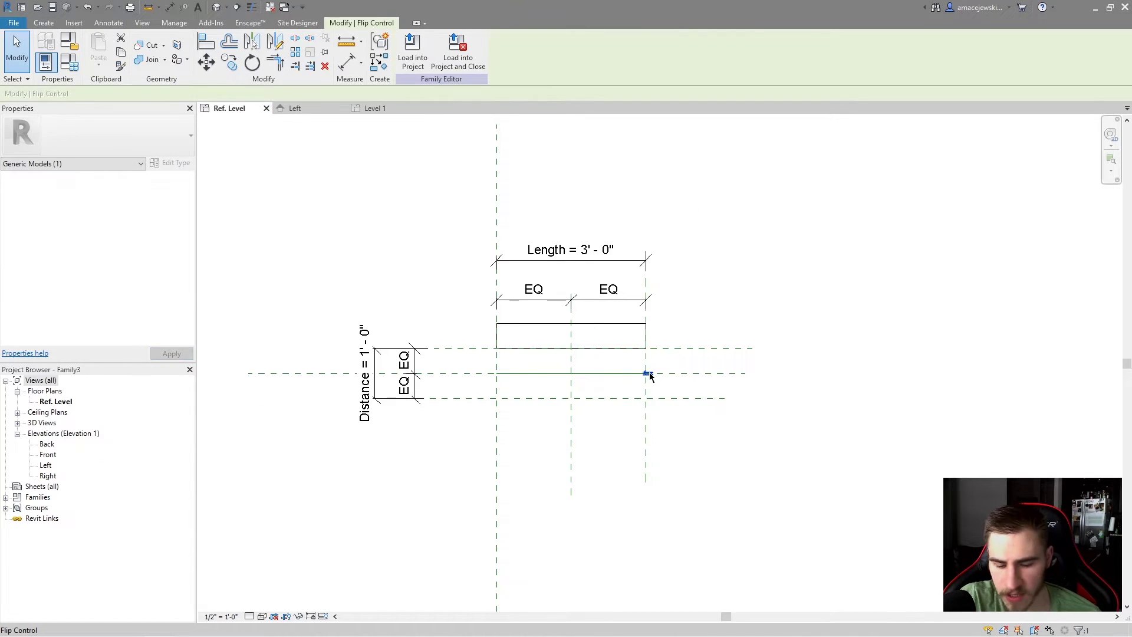
pyautogui.click(44, 22)
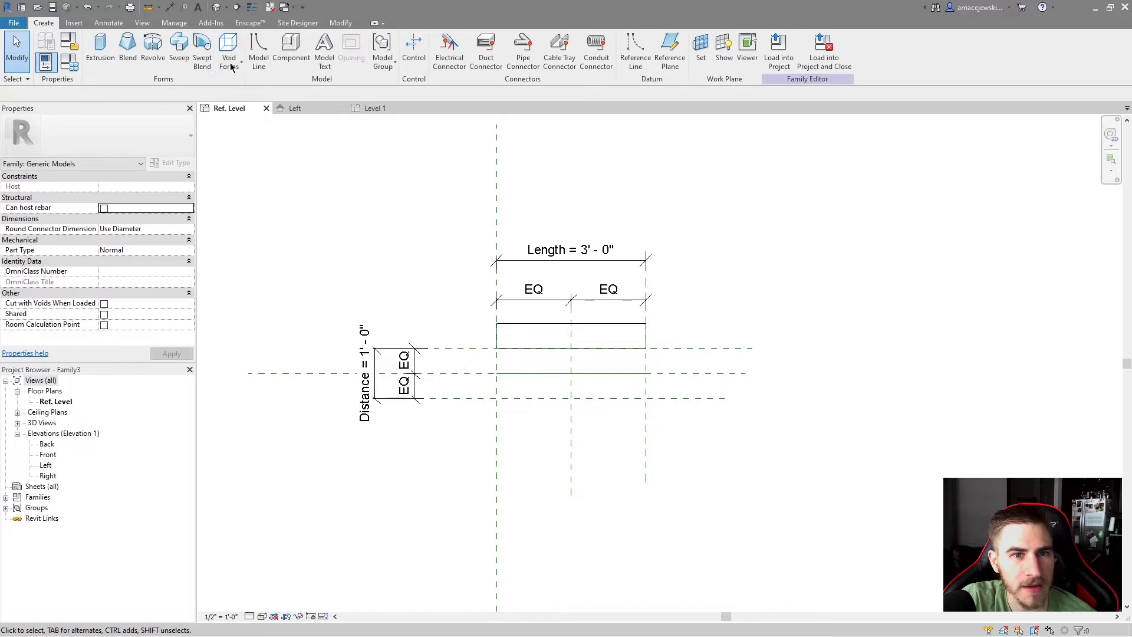
pyautogui.click(396, 59)
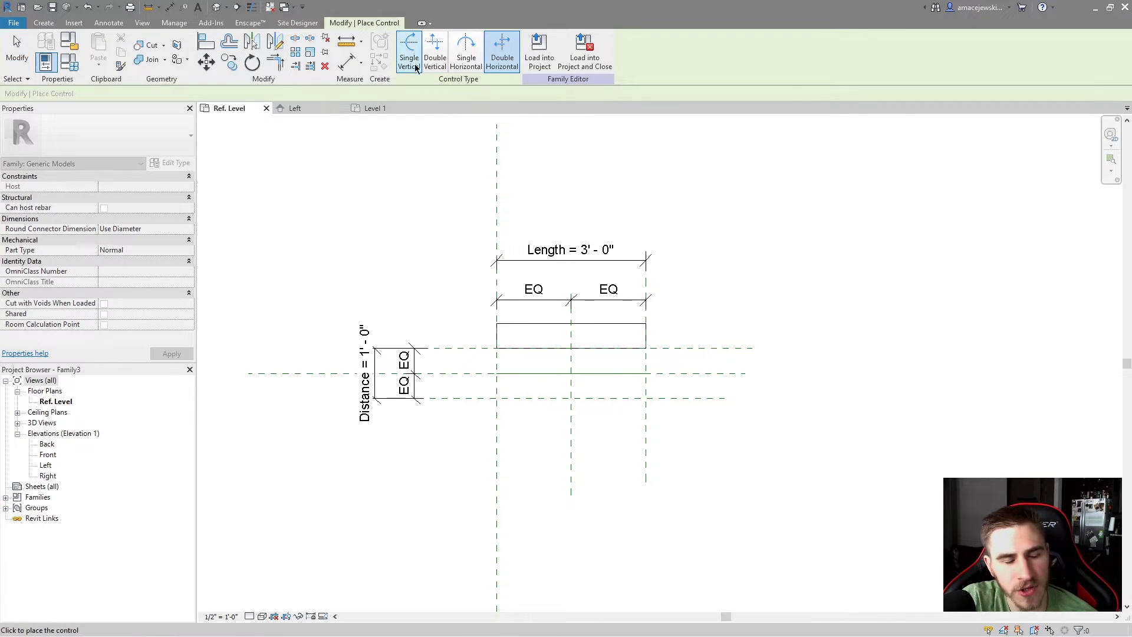
pyautogui.click(511, 50)
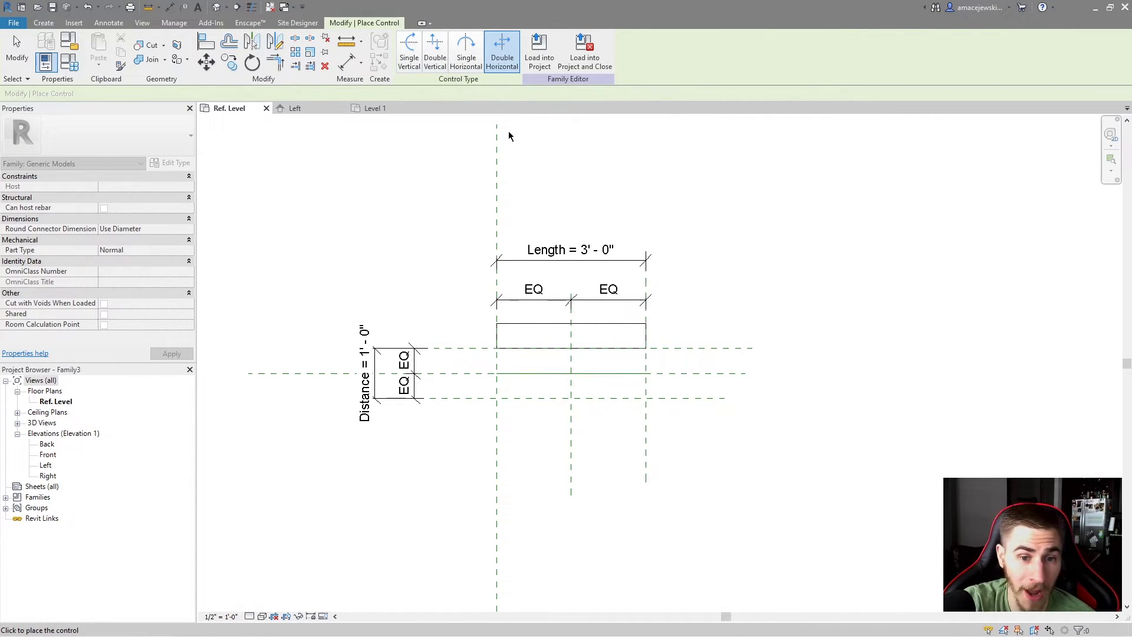
pyautogui.press('Escape')
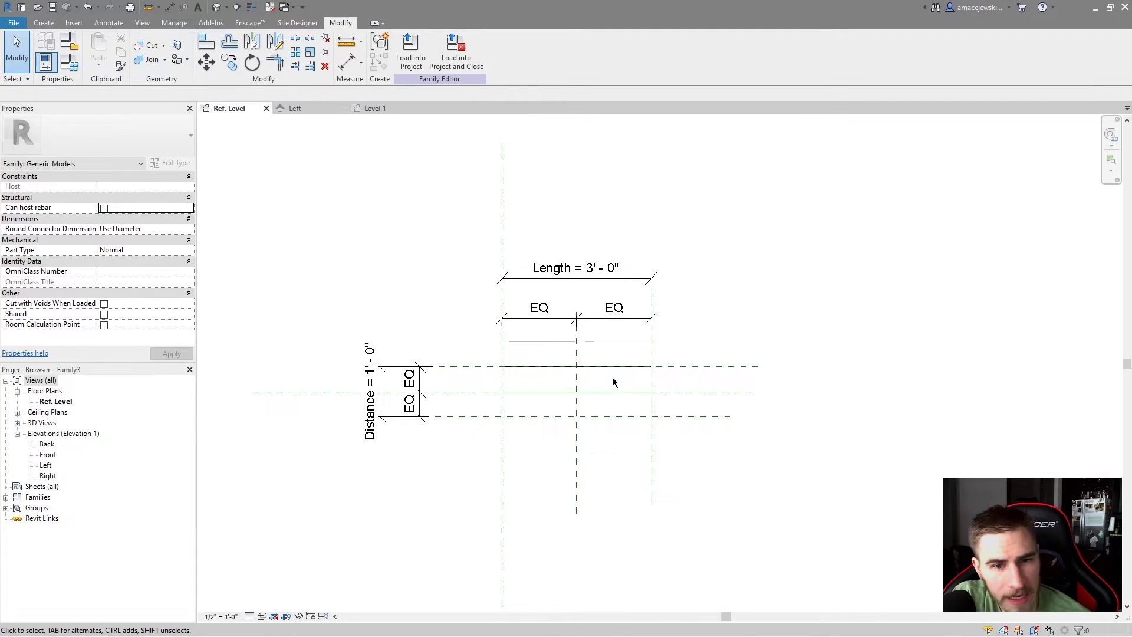
pyautogui.click(74, 68)
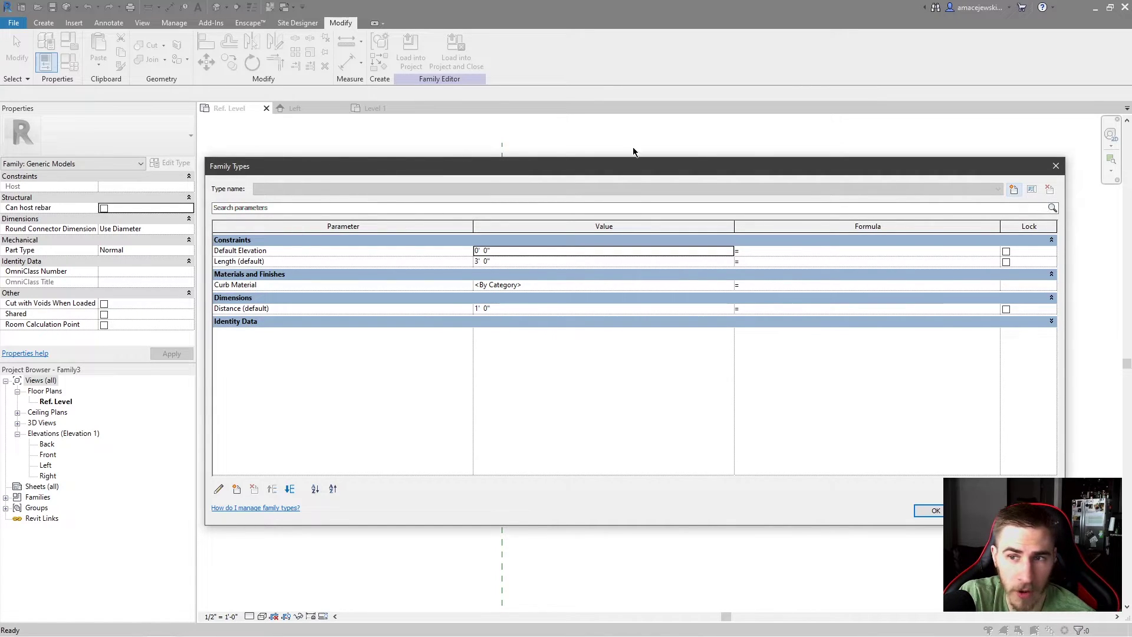
pyautogui.click(1056, 166)
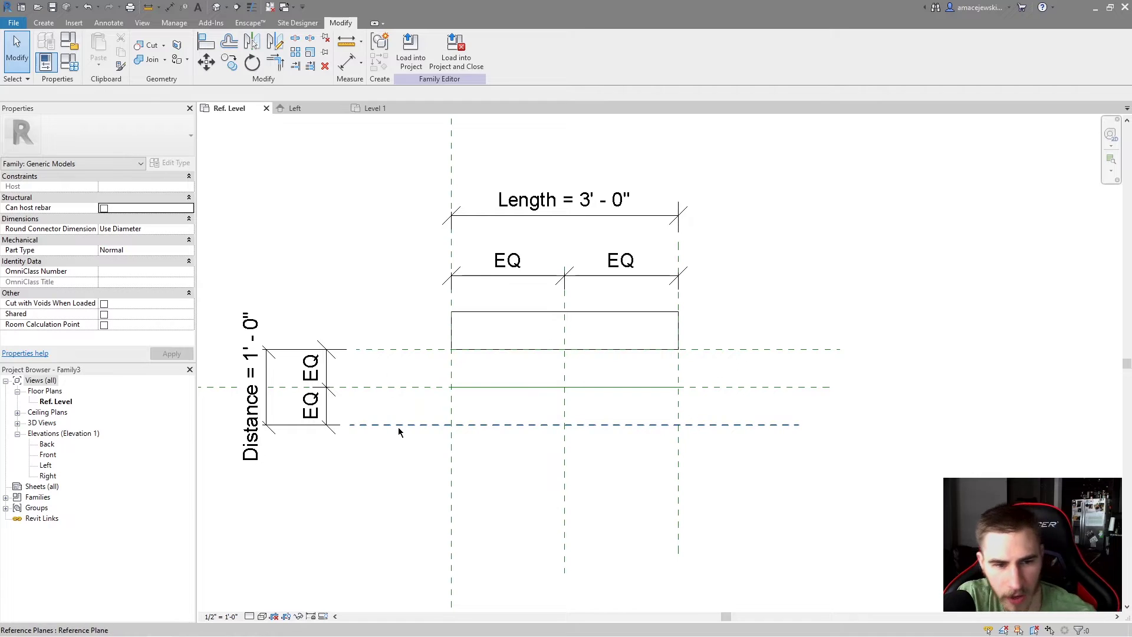
# Delete the lower horizontal reference plane and move the remaining vertical dimension closer to the geometry
pyautogui.click(399, 426)
pyautogui.press('Delete')
pyautogui.click(326, 364)
pyautogui.click(359, 423)
pyautogui.moveTo(329, 368); pyautogui.dragTo(373, 366, button='middle')
pyautogui.moveTo(367, 370); pyautogui.dragTo(418, 371)
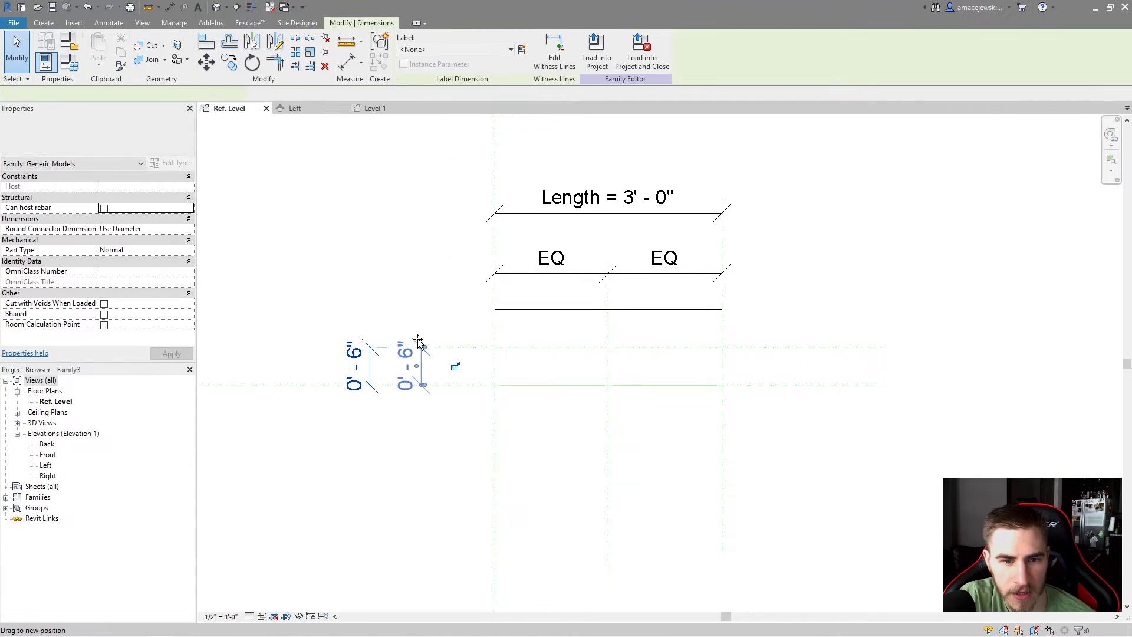
# Create two family types named 6" and 12"
pyautogui.click(70, 63)
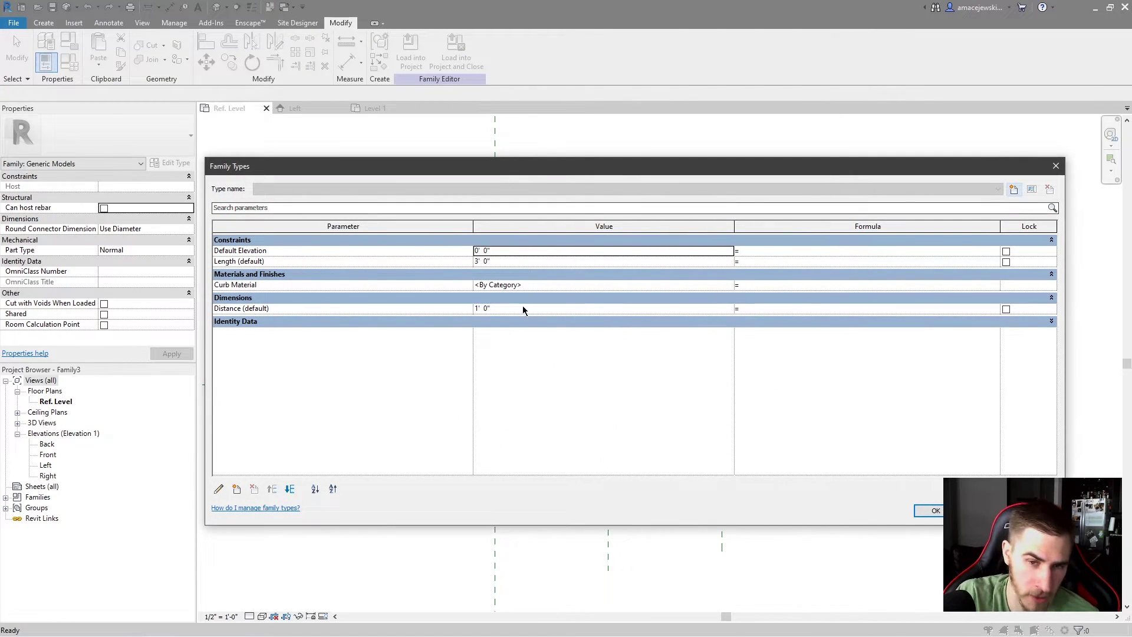
pyautogui.click(1006, 190)
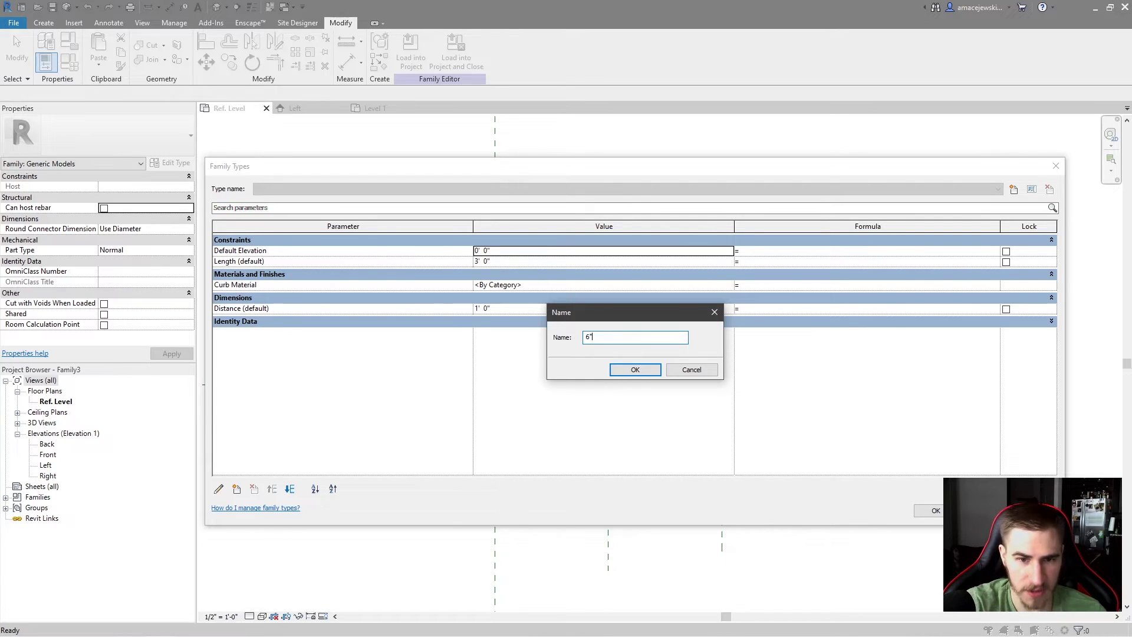
pyautogui.click(643, 370)
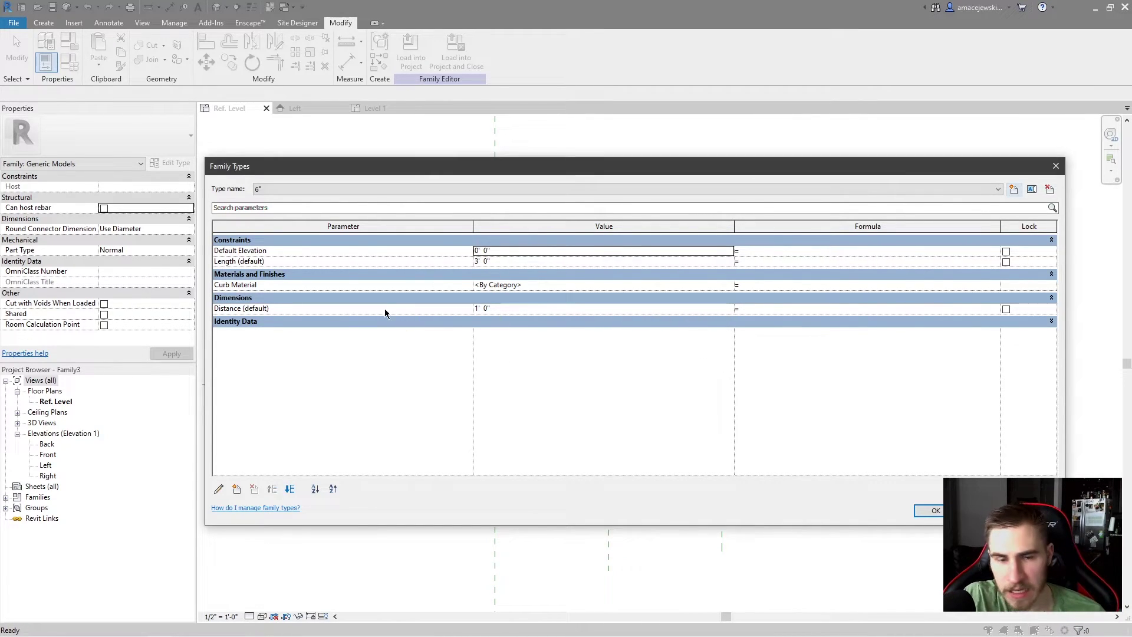
pyautogui.click(1020, 188)
pyautogui.write('12"')
pyautogui.press('Return')
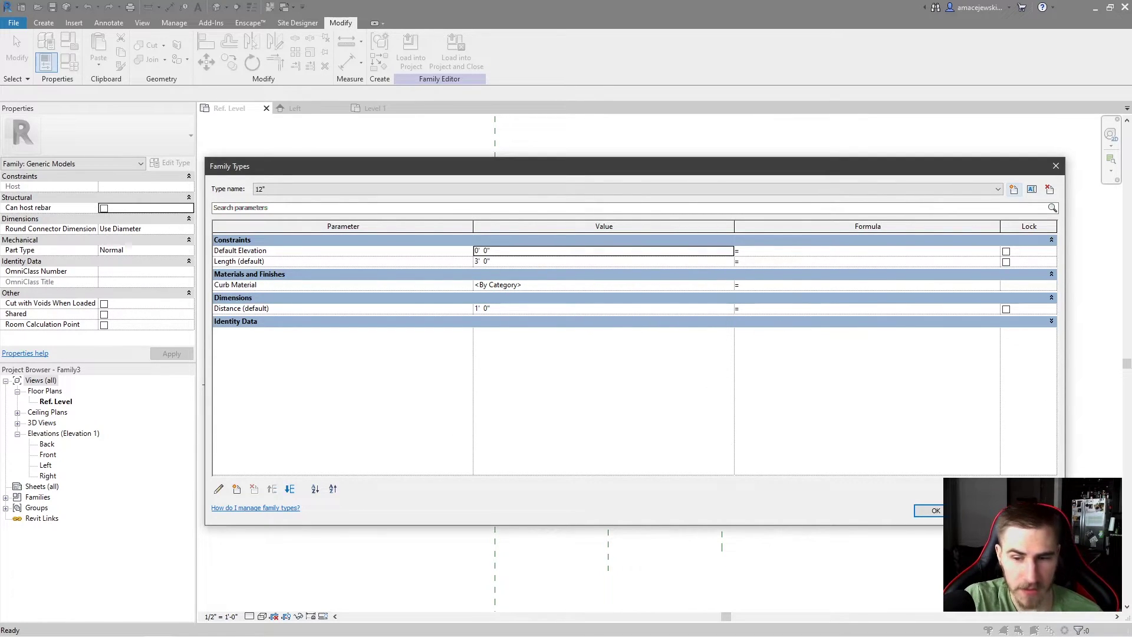
# Close the family types, delete the upper horizontal reference plane and align the sweep's lower edge to the Center (Front/Back) reference plane
pyautogui.click(936, 511)
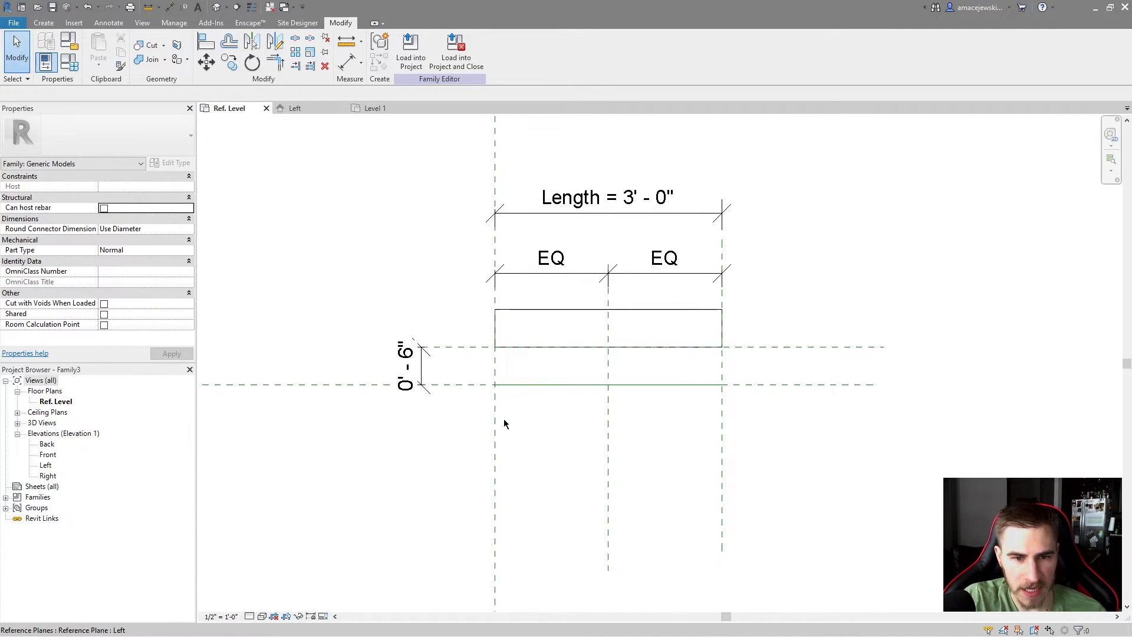
pyautogui.click(439, 348)
pyautogui.press('Delete')
pyautogui.press('a')
pyautogui.press('l')
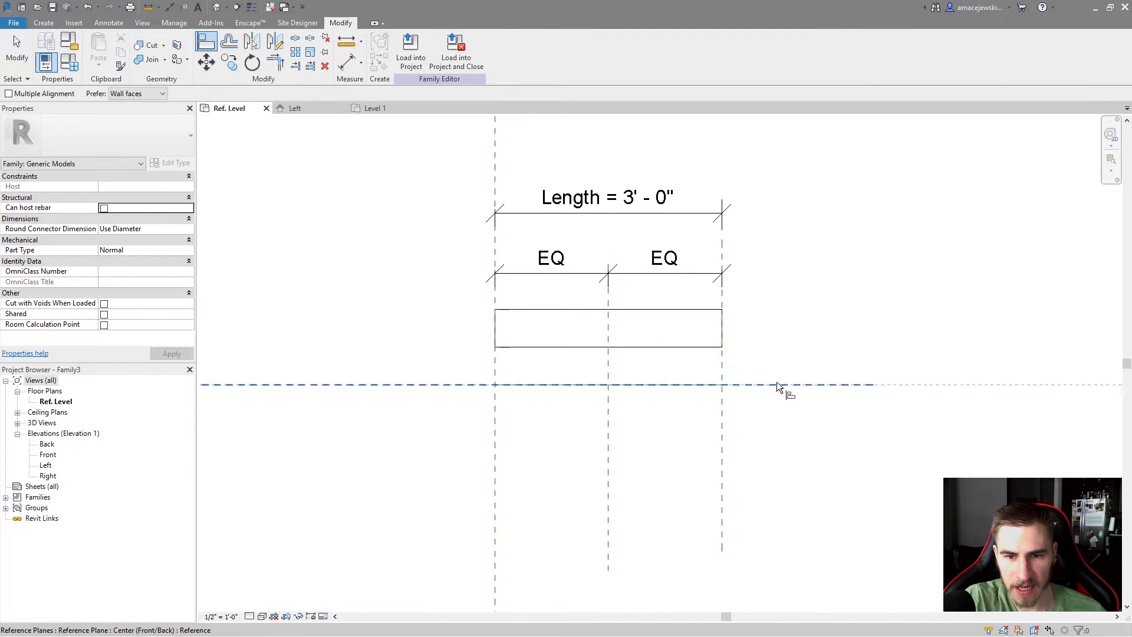
pyautogui.click(784, 385)
pyautogui.click(703, 347)
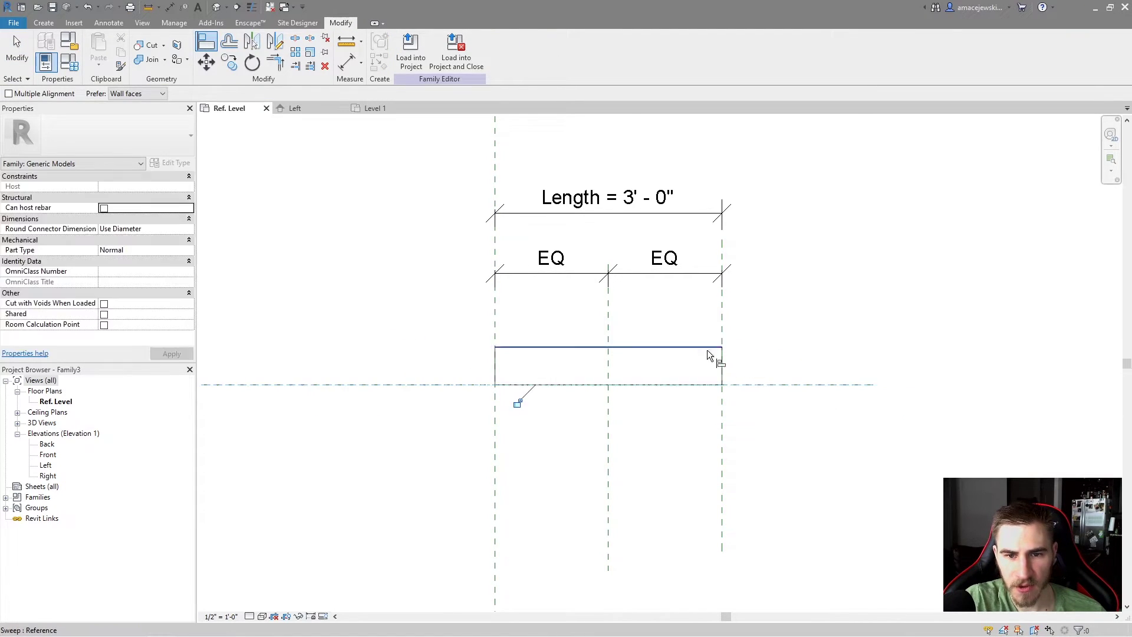
pyautogui.press('Escape')
pyautogui.press('Escape')
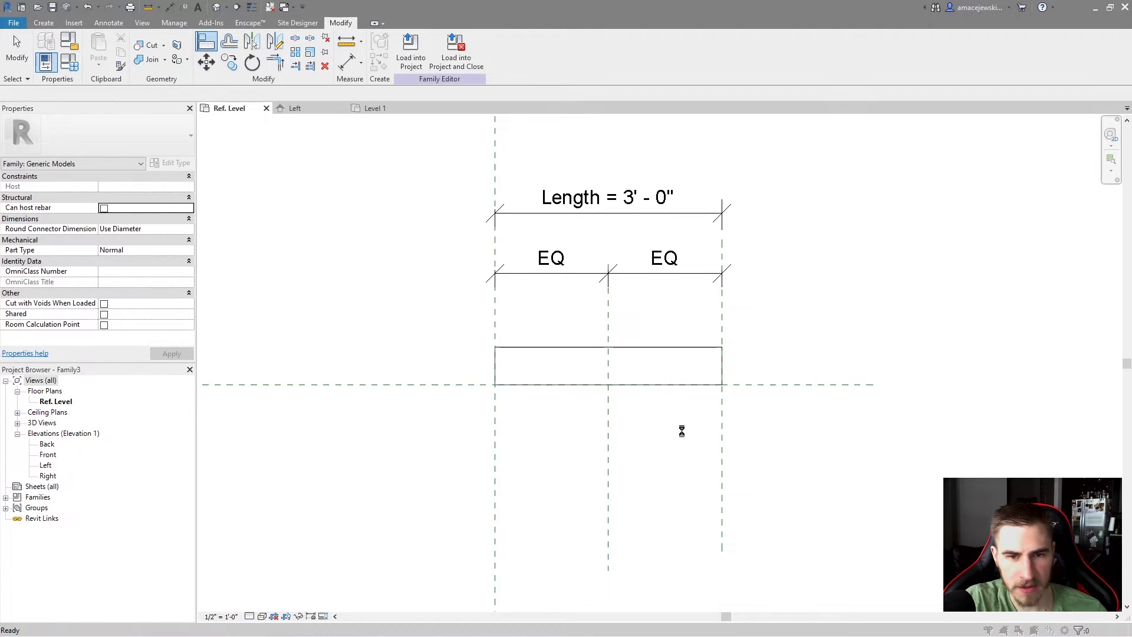
pyautogui.click(662, 372)
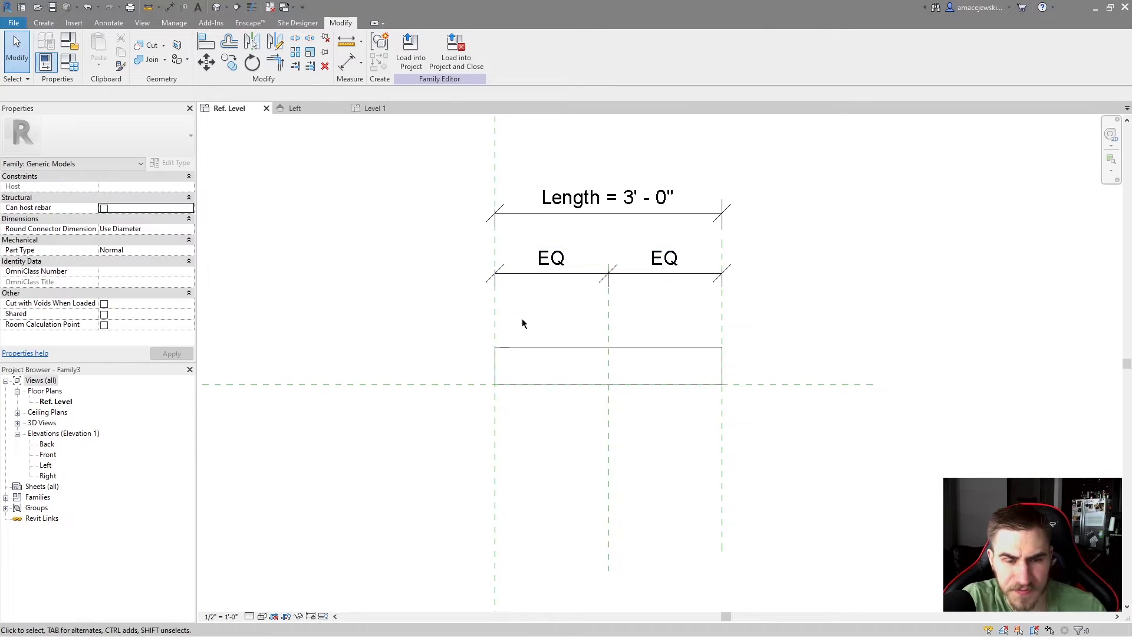
# Open the Left elevation, review the sweep's square profile sketch and finish the sweep edit
pyautogui.doubleClick(45, 466)
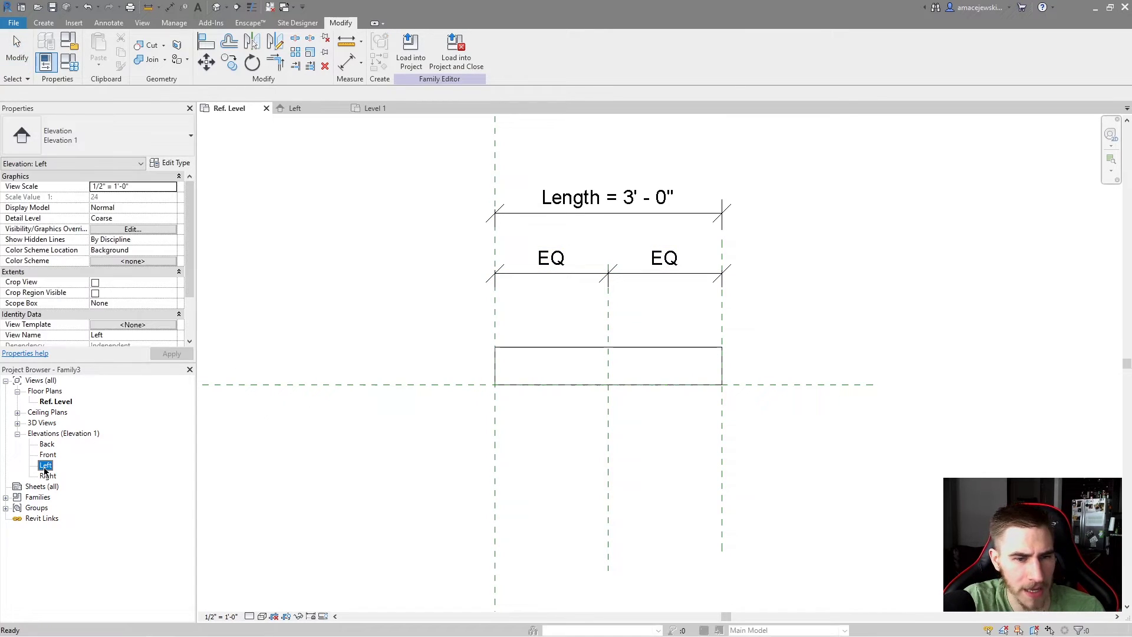
pyautogui.doubleClick(478, 366)
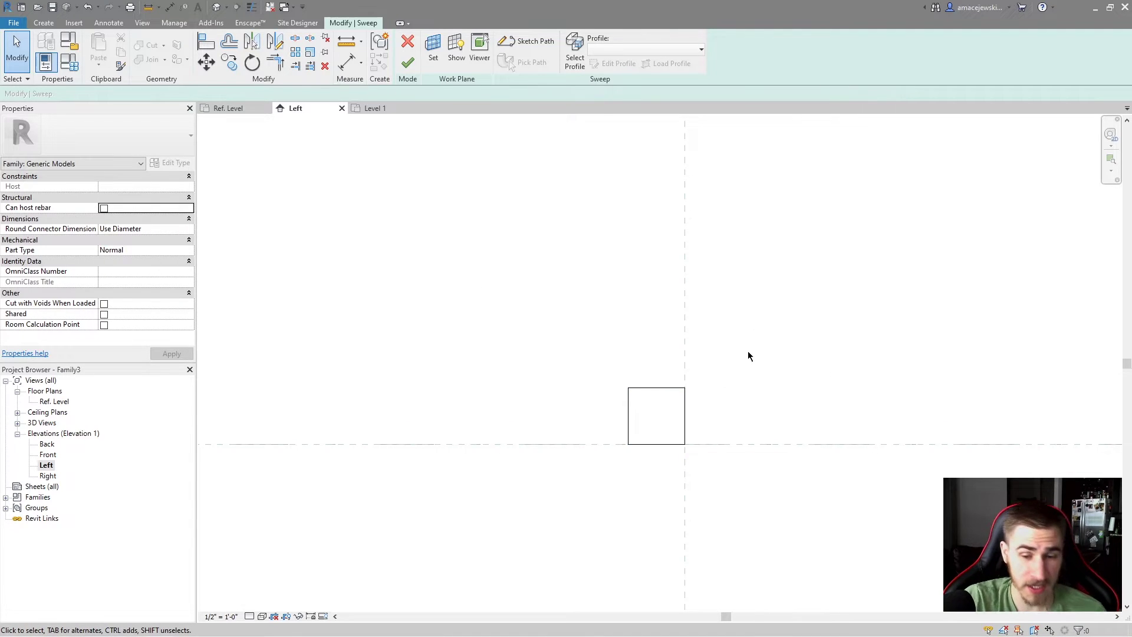
pyautogui.moveTo(750, 386); pyautogui.dragTo(731, 397, button='middle')
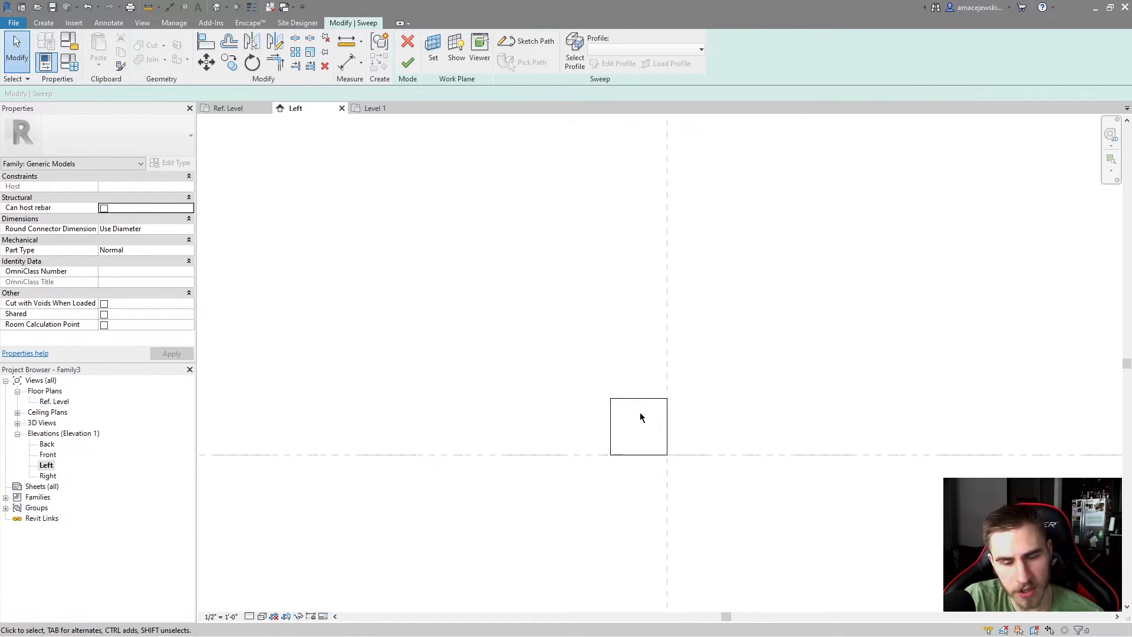
pyautogui.doubleClick(629, 398)
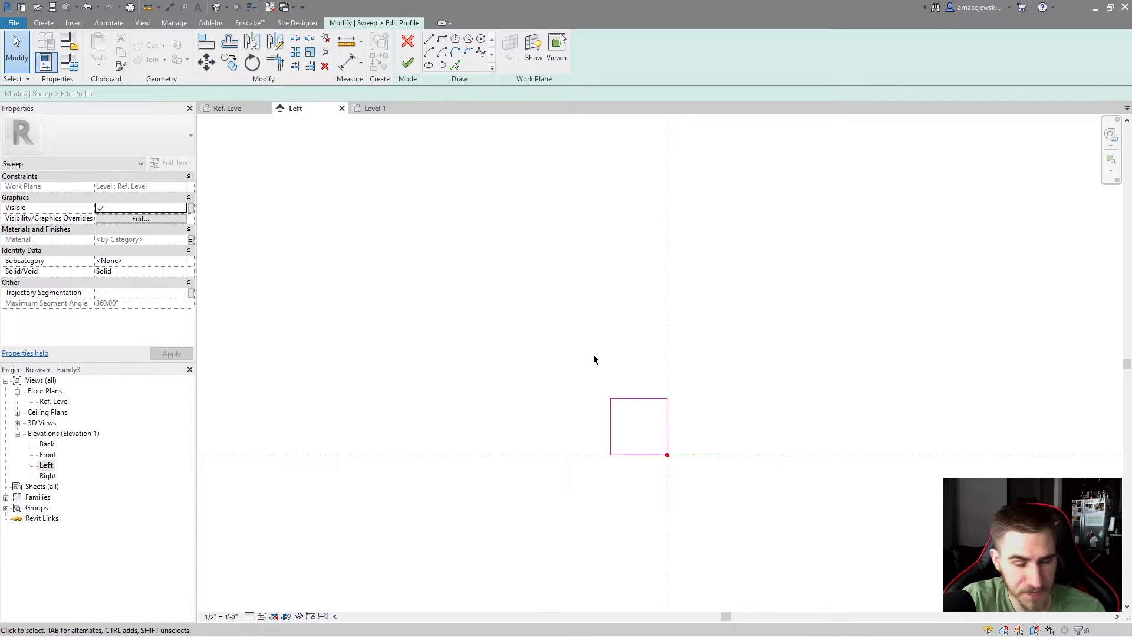
pyautogui.click(407, 62)
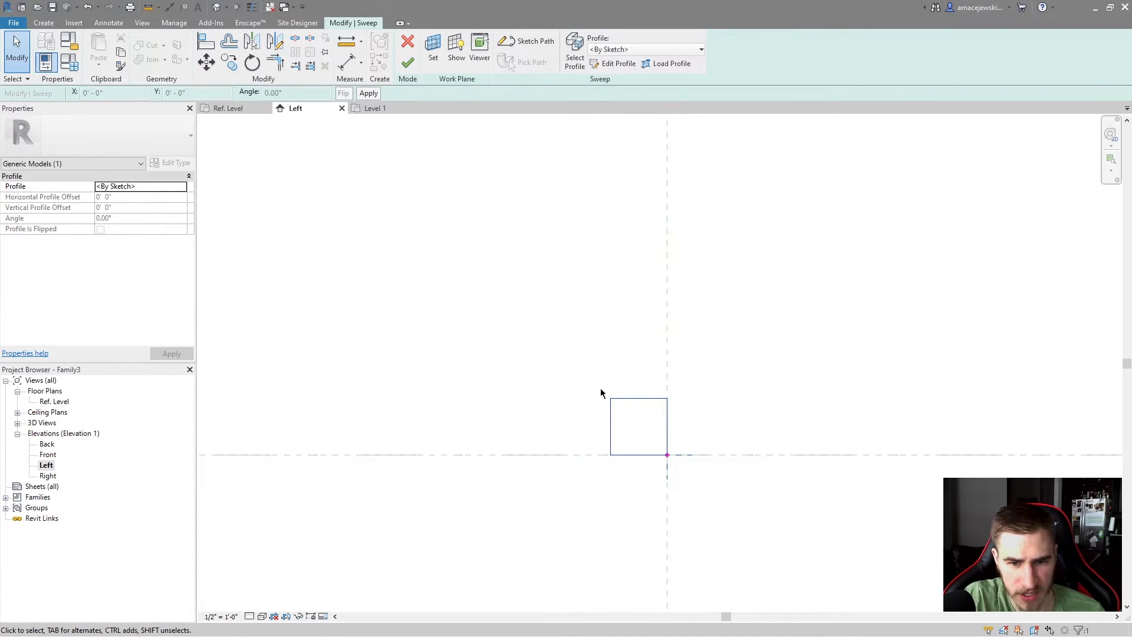
pyautogui.click(726, 403)
pyautogui.click(407, 63)
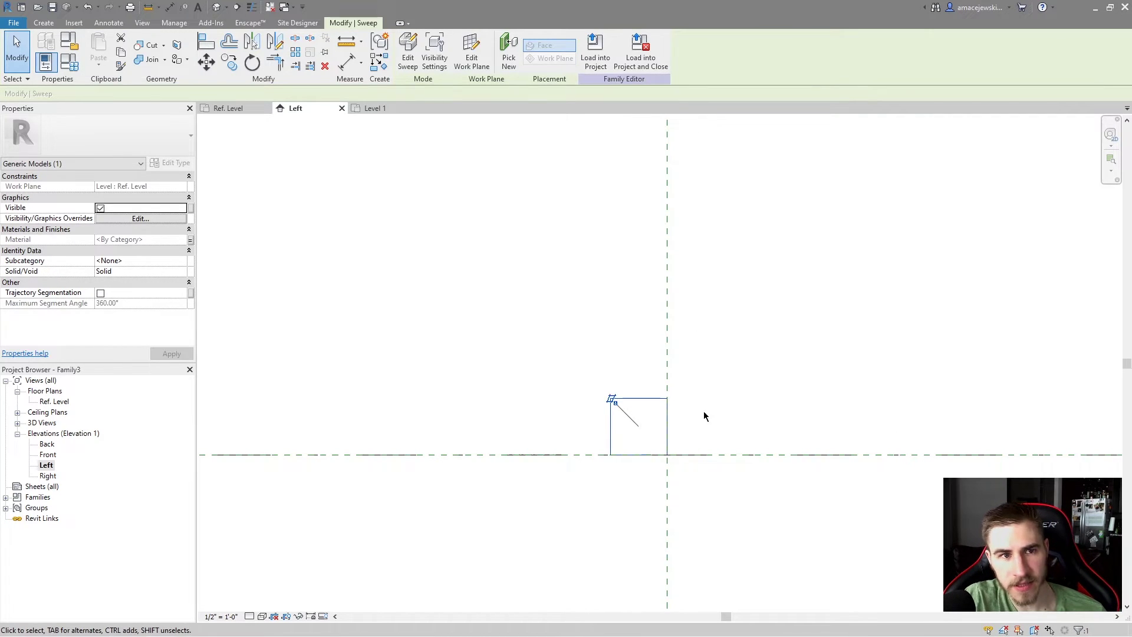
# Copy the sweep and paste the duplicate aligned to the same place
pyautogui.hotkey('ctrl', 'c')
pyautogui.click(203, 133)
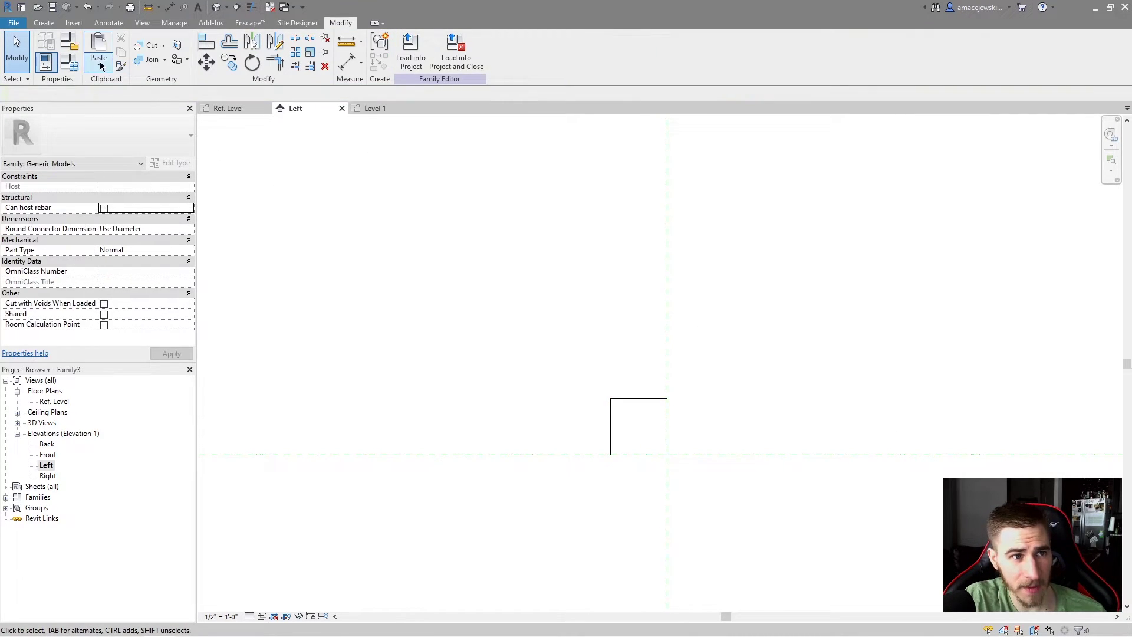
pyautogui.click(99, 64)
pyautogui.click(147, 179)
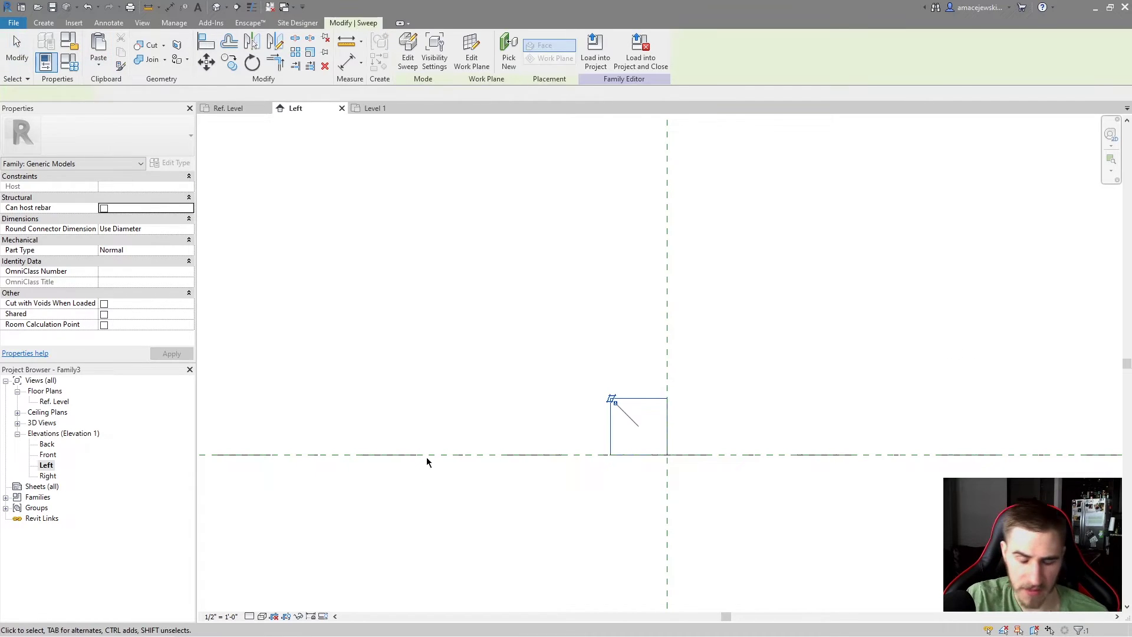
# Resize the pasted sweep's profile to 1' wide and 1' high, and finish the sweep
pyautogui.click(407, 54)
pyautogui.doubleClick(631, 401)
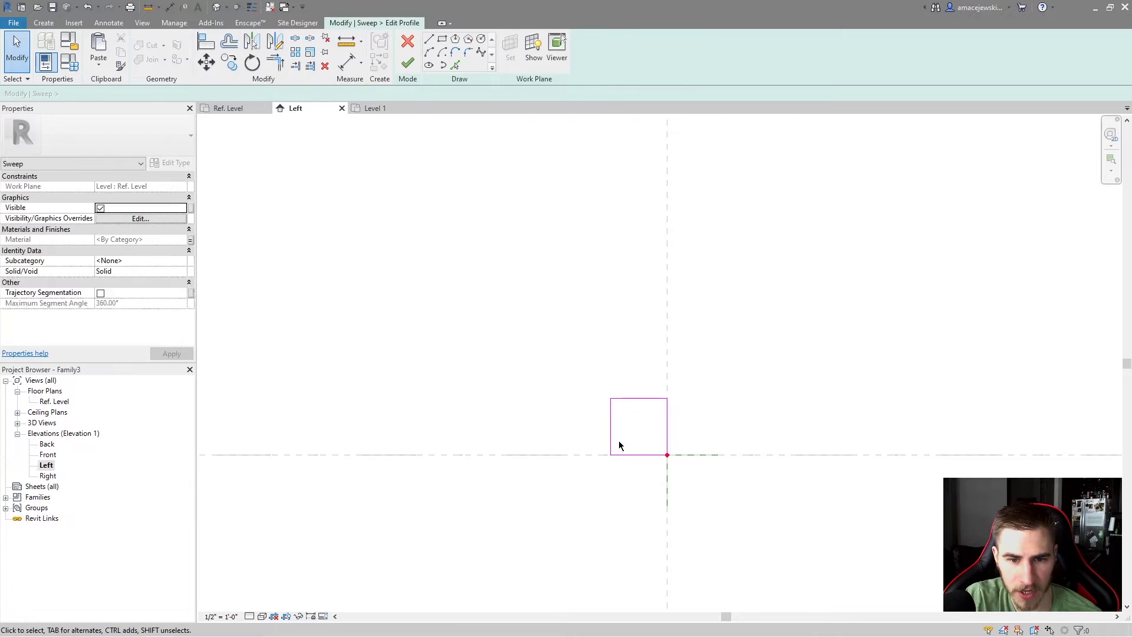
pyautogui.click(611, 423)
pyautogui.click(637, 465)
pyautogui.write('1')
pyautogui.press('Return')
pyautogui.click(646, 425)
pyautogui.click(630, 398)
pyautogui.click(528, 426)
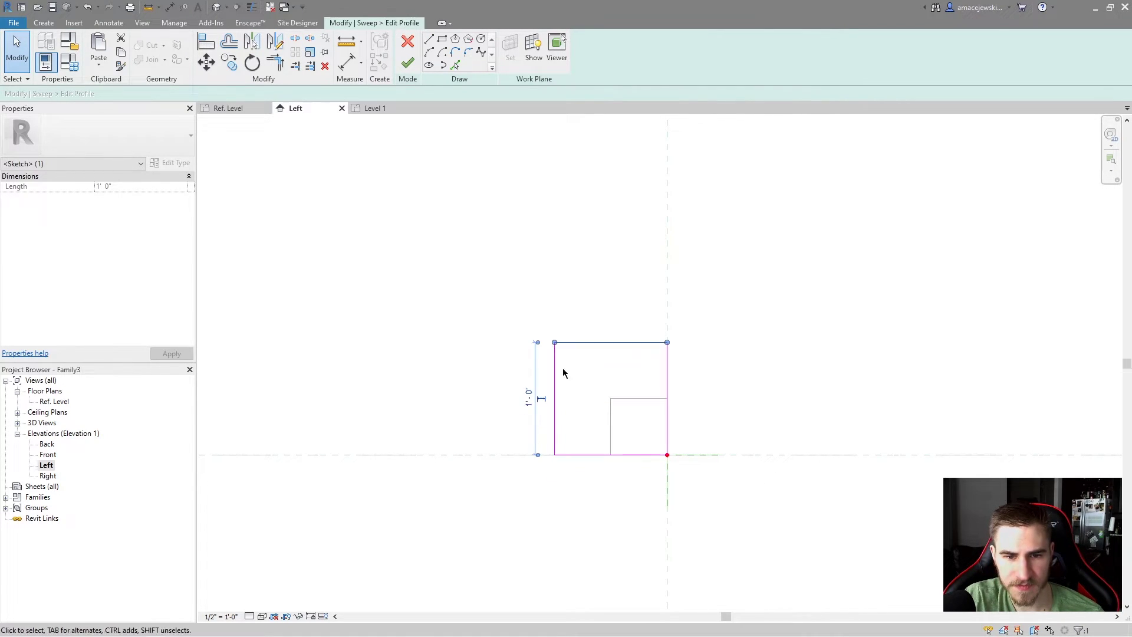
pyautogui.write('1')
pyautogui.press('Return')
pyautogui.click(412, 62)
pyautogui.click(408, 61)
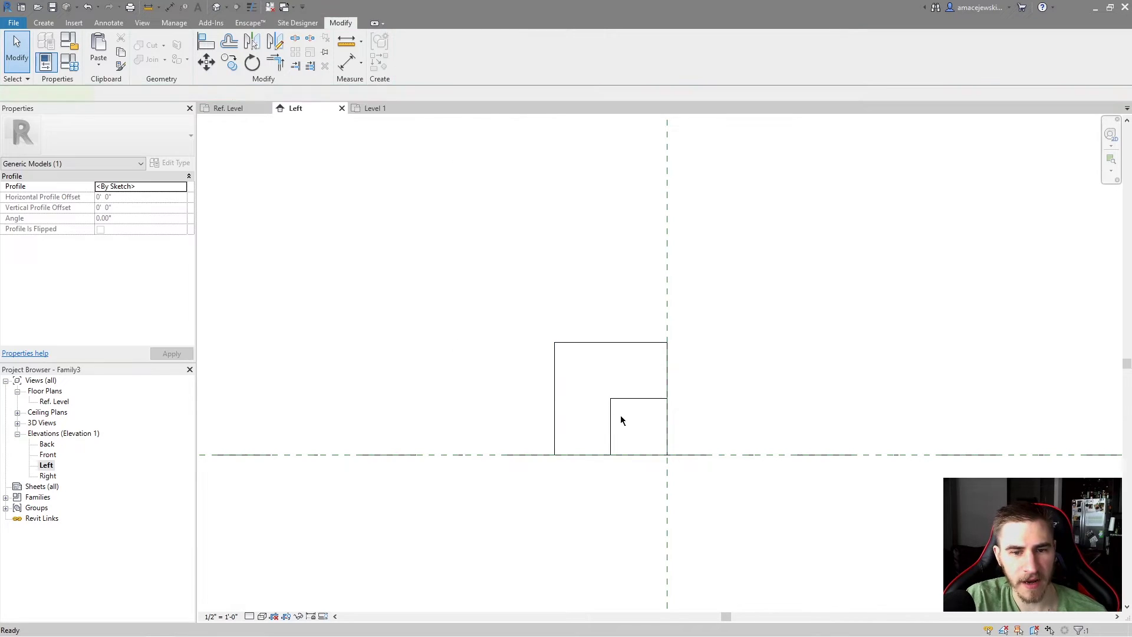
# Select the larger sweep and compare it with the smaller one in the Ref. Level plan
pyautogui.click(584, 372)
pyautogui.click(227, 108)
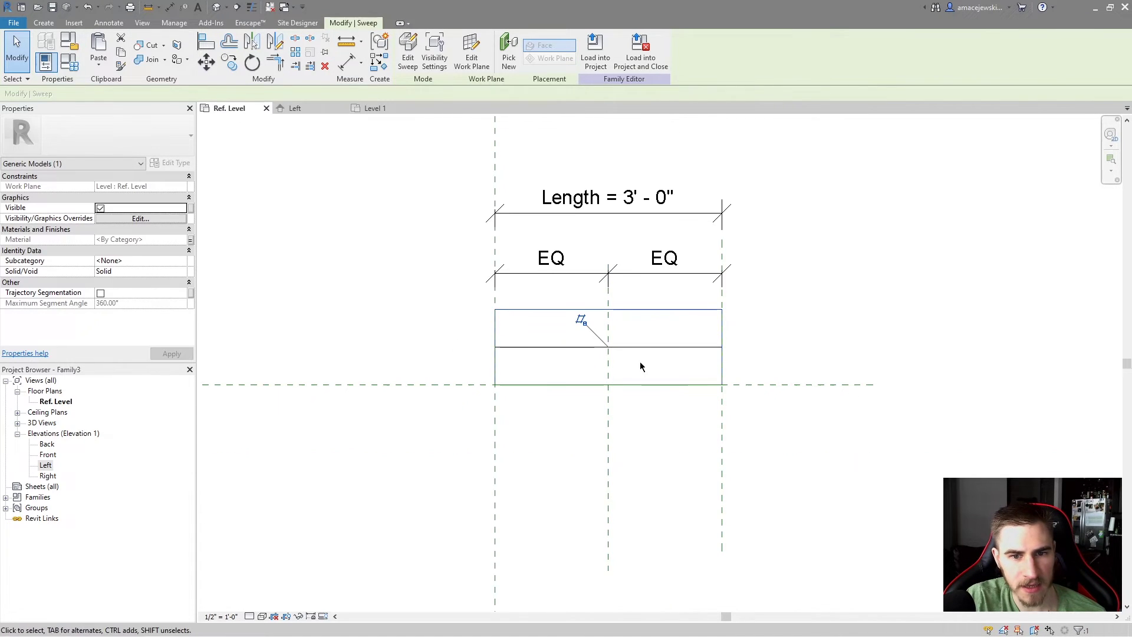
pyautogui.click(672, 331)
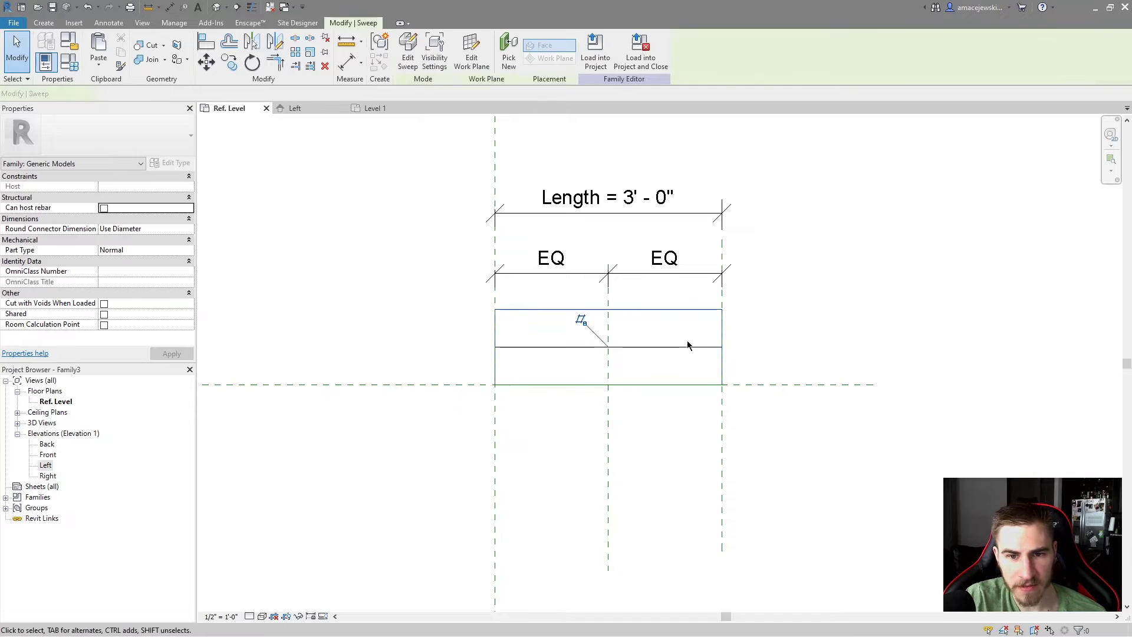
pyautogui.click(581, 325)
pyautogui.click(794, 335)
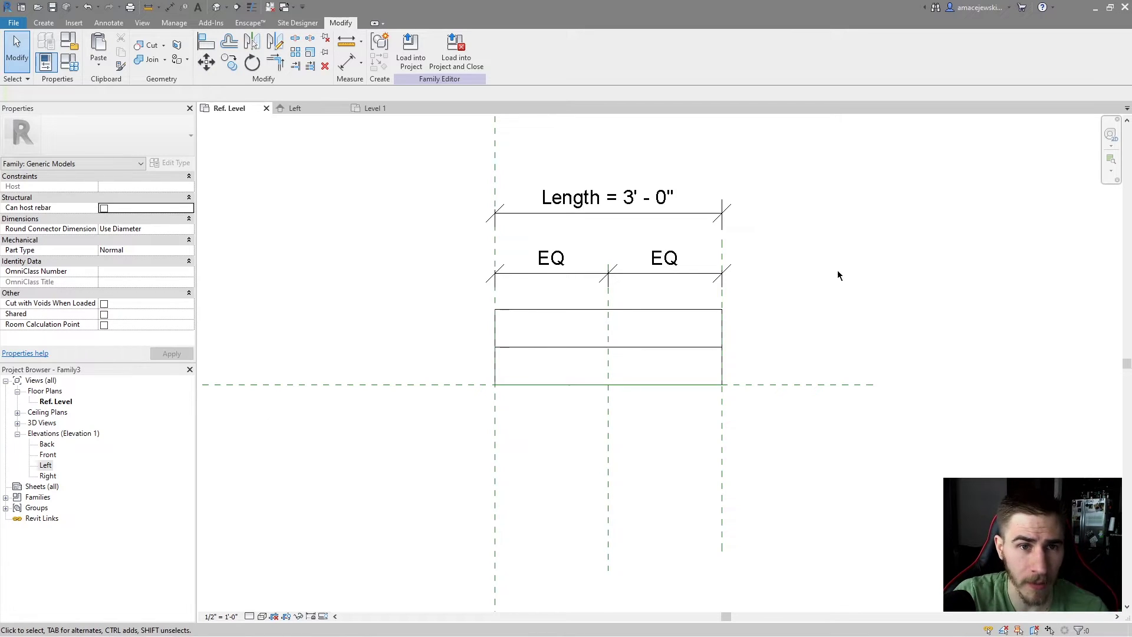
# Load the family into the project, overwriting the existing version, and view its instances in 3D
pyautogui.click(411, 53)
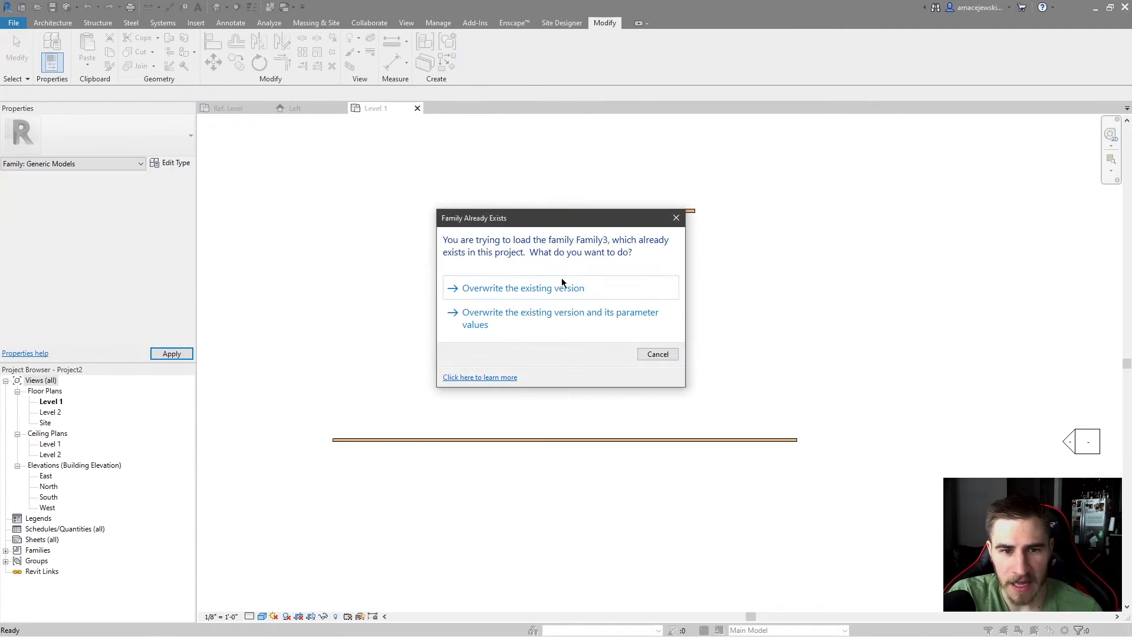
pyautogui.click(562, 288)
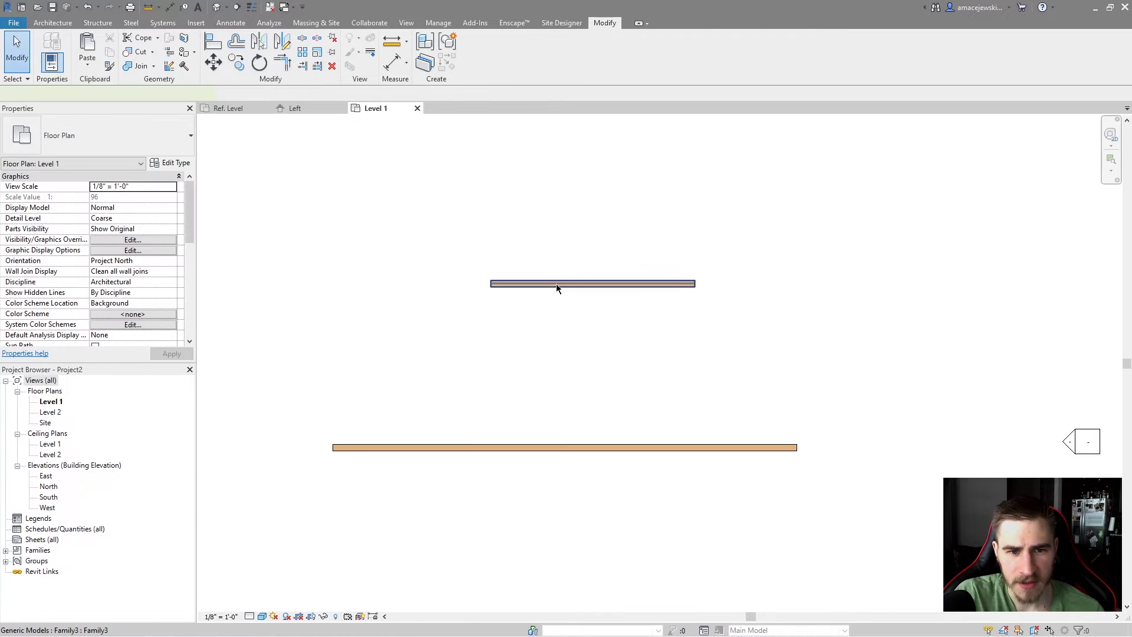
pyautogui.click(557, 288)
pyautogui.scroll(3, 491, 270)
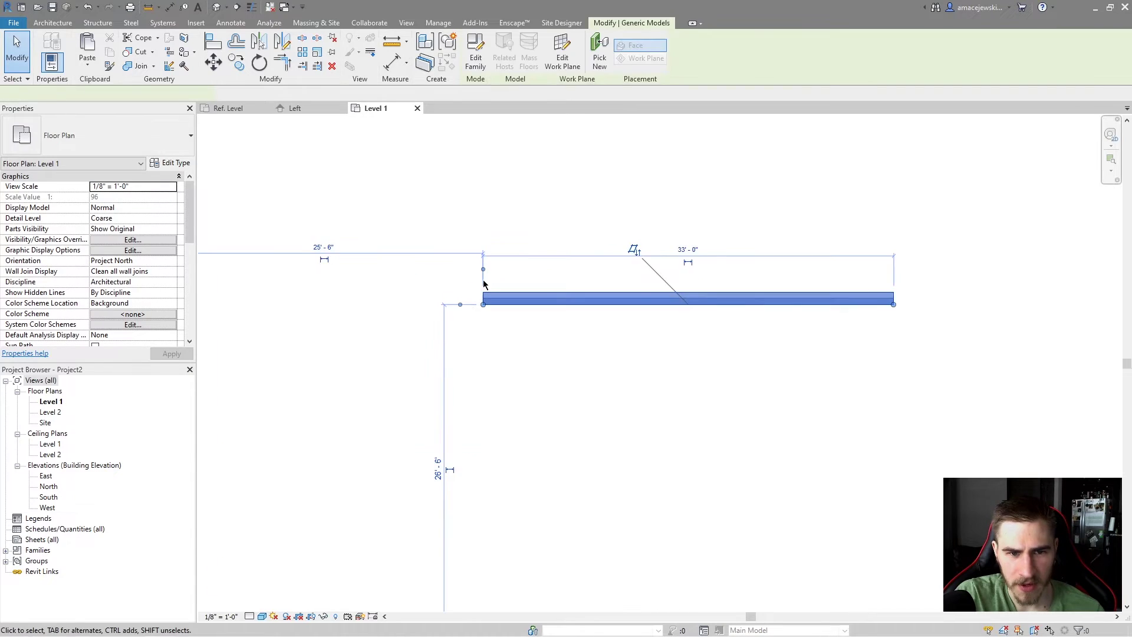
pyautogui.click(225, 10)
pyautogui.scroll(4, 771, 395)
pyautogui.keyDown('shift'); pyautogui.moveTo(771, 394); pyautogui.dragTo(727, 444, button='middle'); pyautogui.keyUp('shift')
# Switch the shorter instance to the 6" type and back over to the 12" type
pyautogui.click(625, 352)
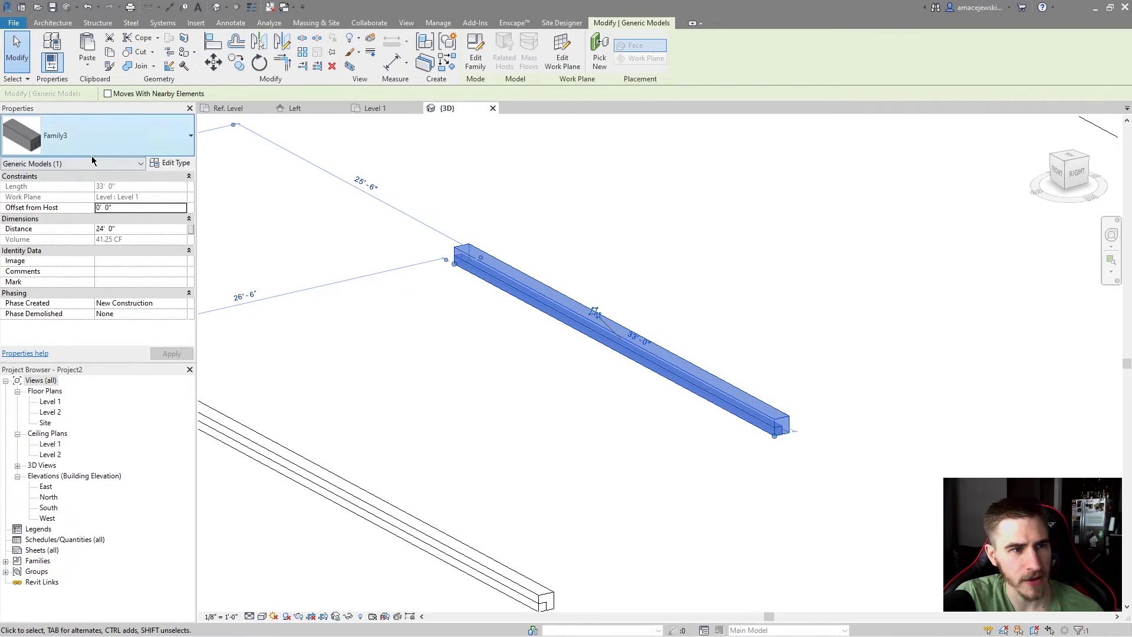
pyautogui.click(88, 139)
pyautogui.click(27, 202)
pyautogui.click(84, 147)
pyautogui.click(506, 370)
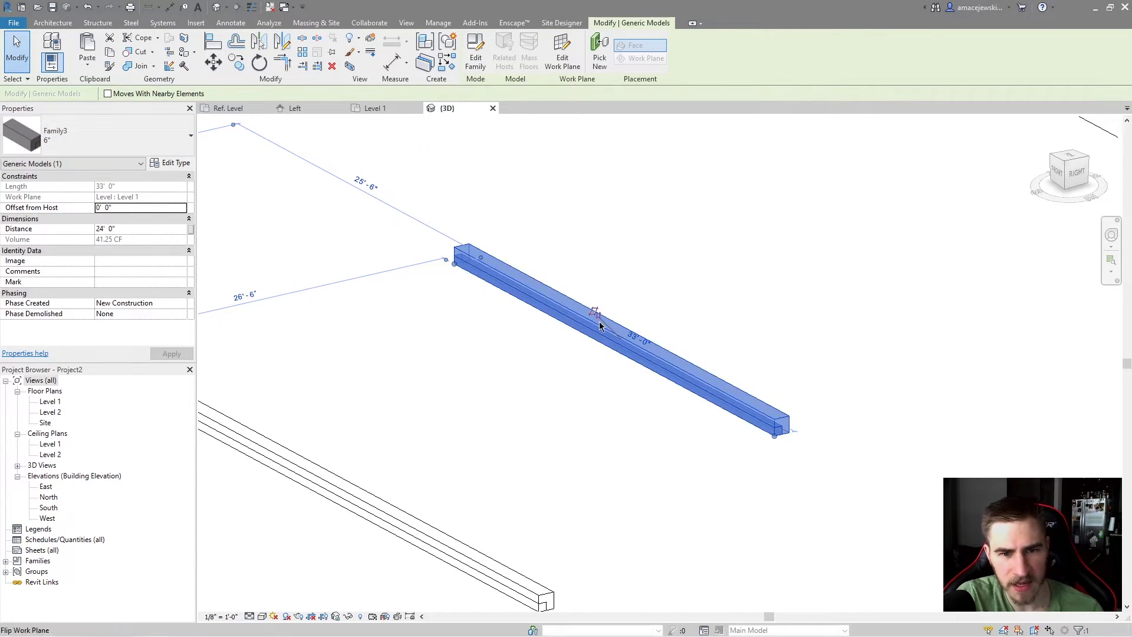
pyautogui.click(71, 137)
pyautogui.click(35, 229)
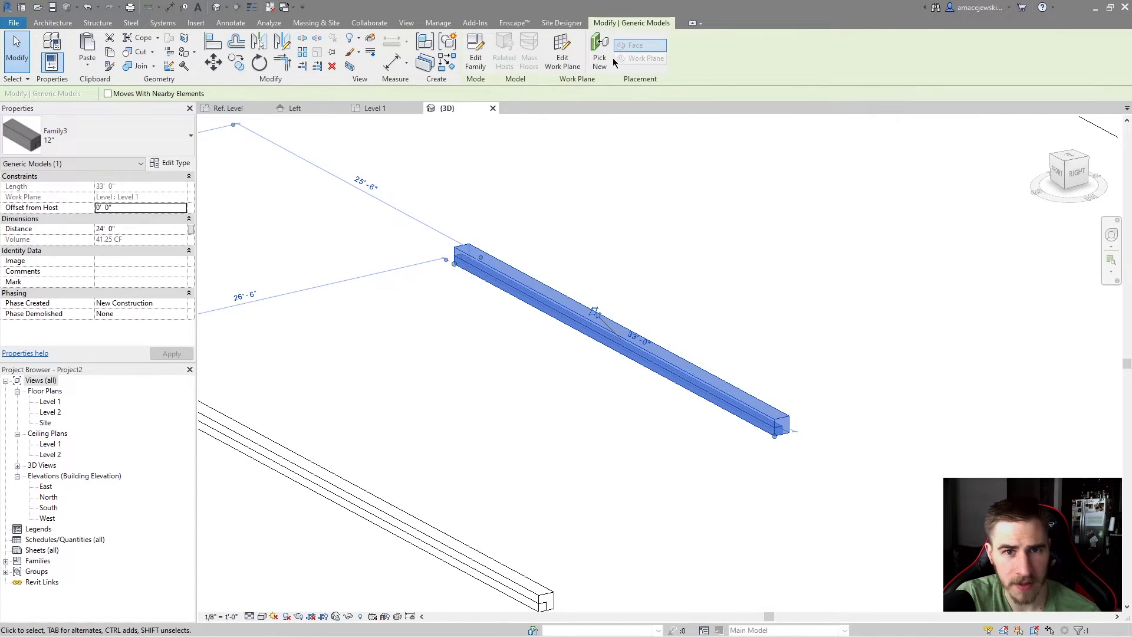
# Reopen the family for editing and compare the parameter values of the 12" and 6" types
pyautogui.click(483, 62)
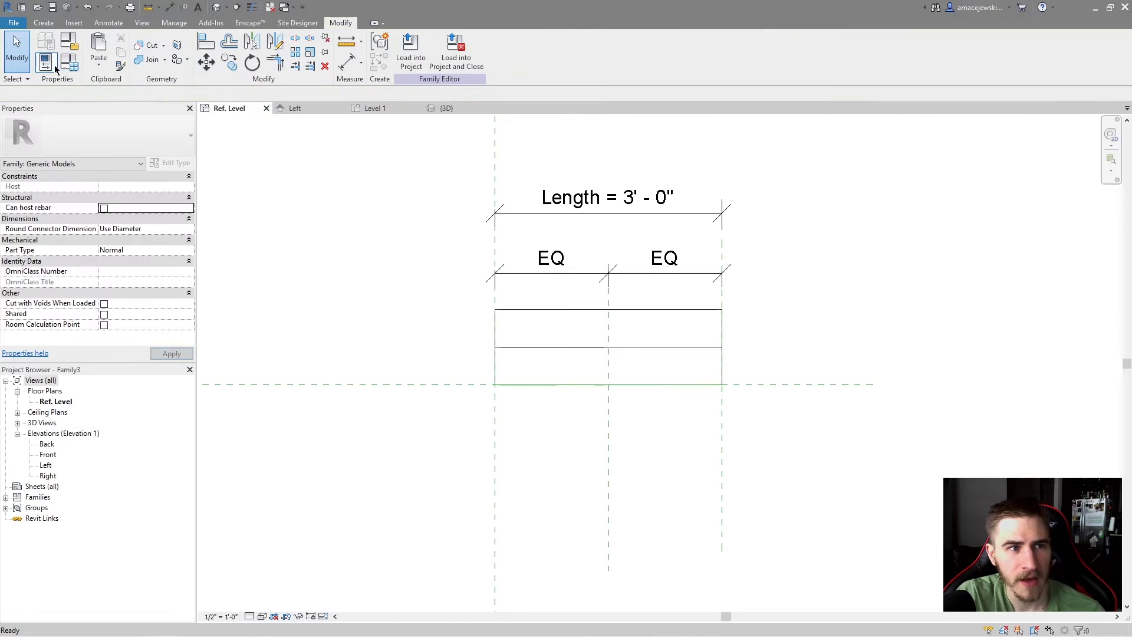
pyautogui.click(377, 191)
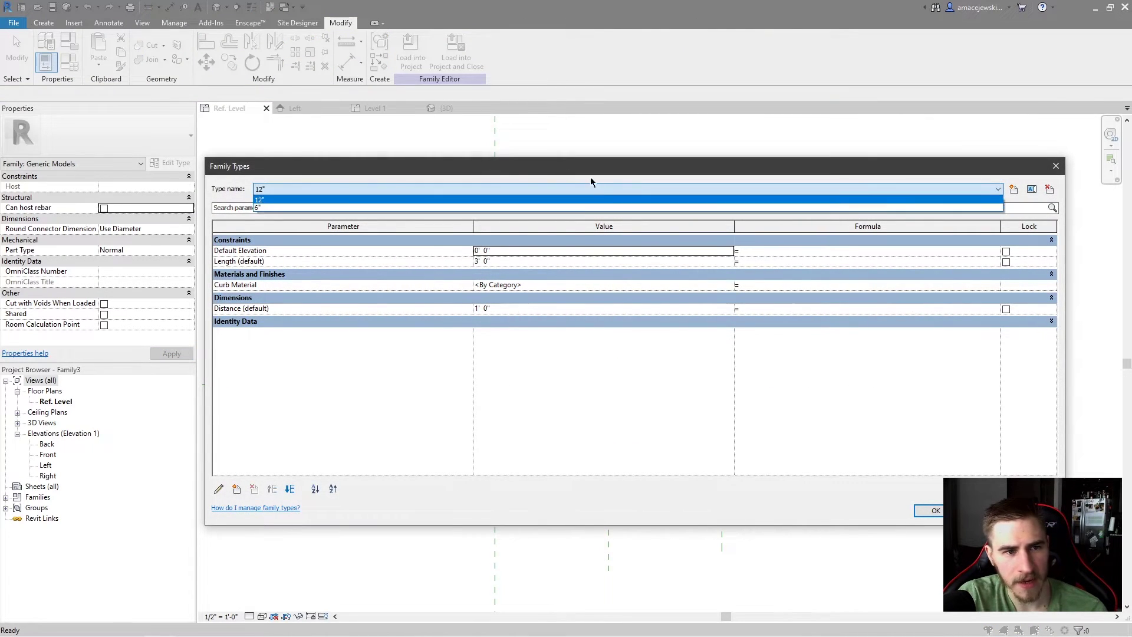
pyautogui.click(307, 201)
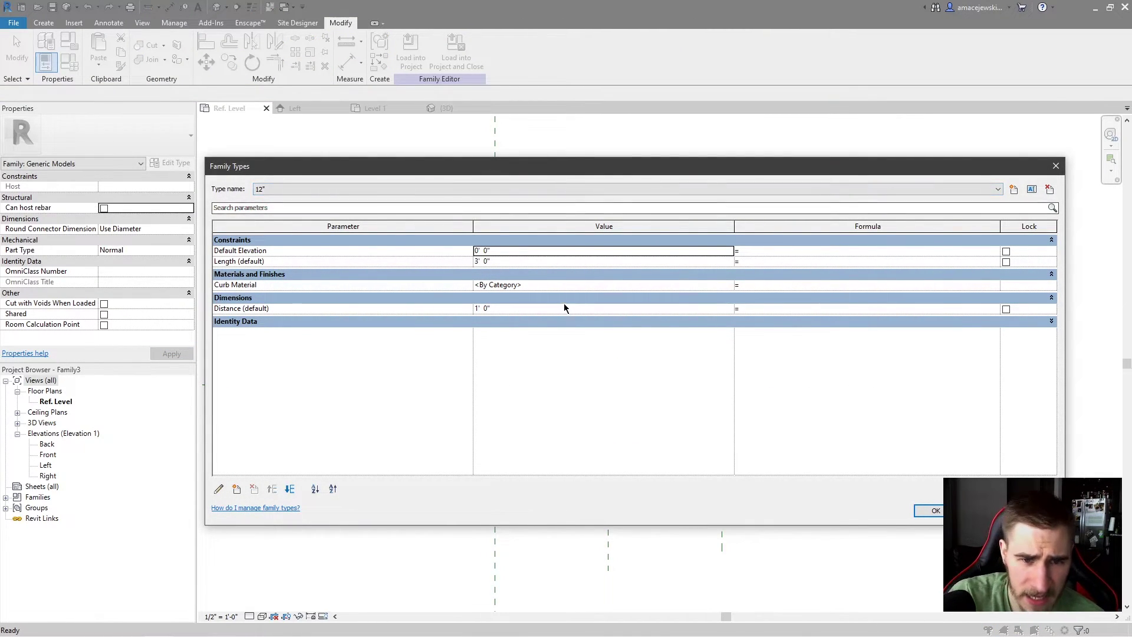
pyautogui.click(289, 189)
pyautogui.click(274, 203)
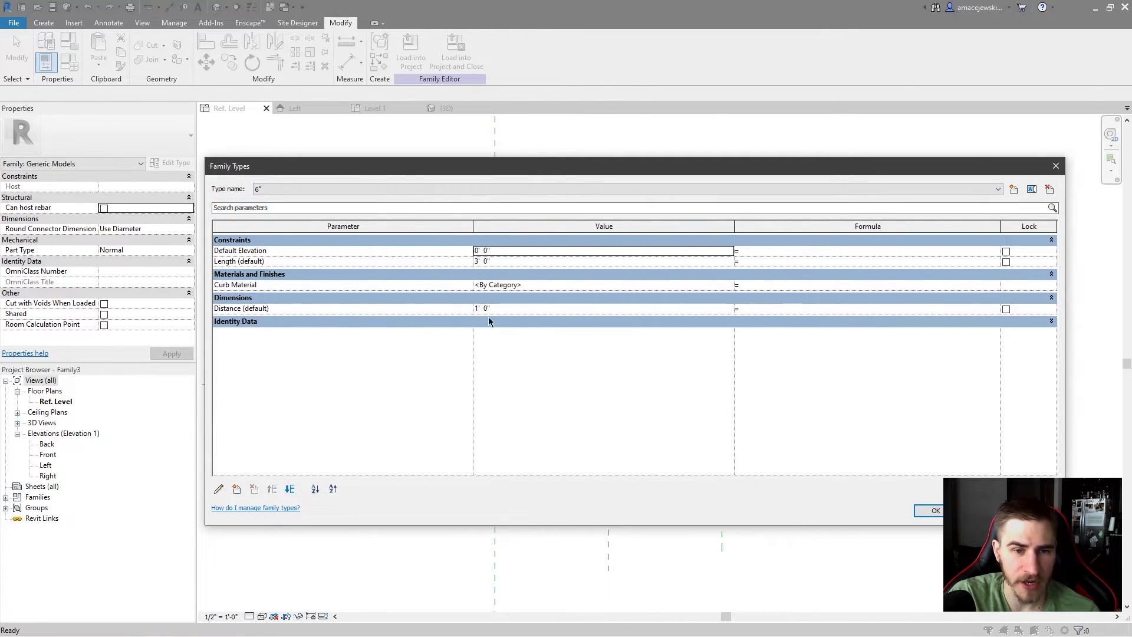
pyautogui.click(318, 192)
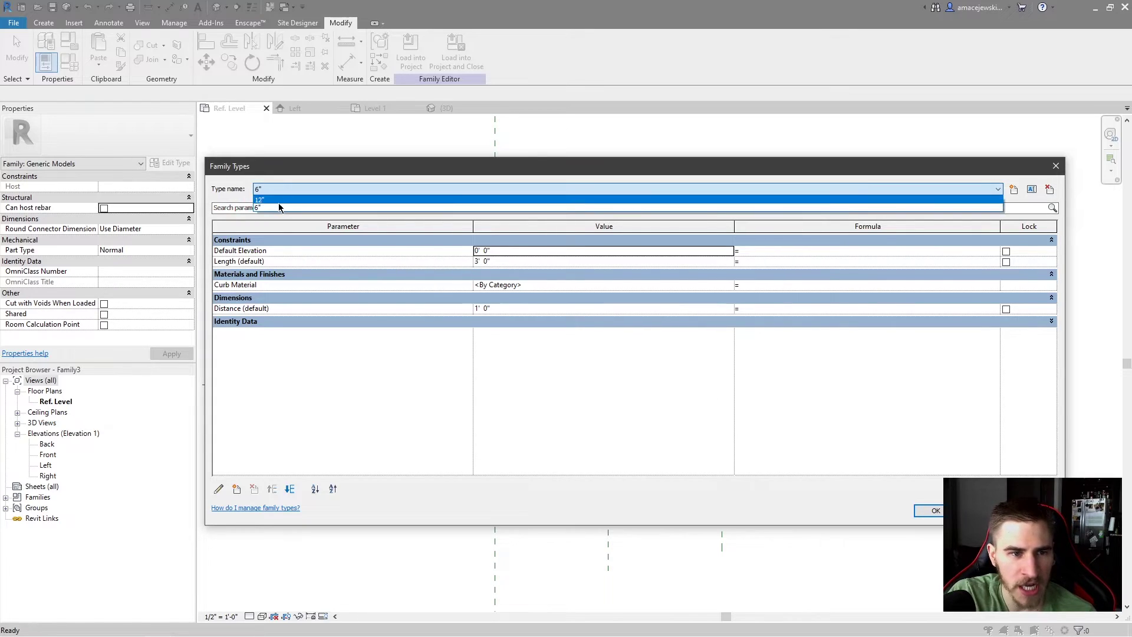
pyautogui.click(264, 207)
pyautogui.click(269, 191)
pyautogui.click(267, 197)
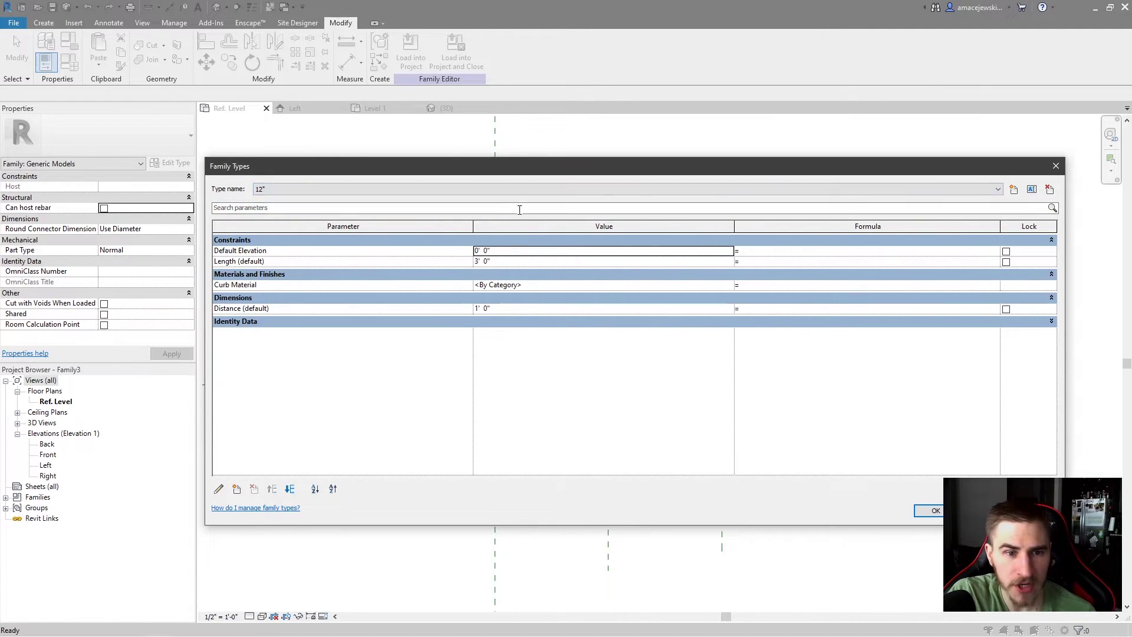
pyautogui.click(929, 510)
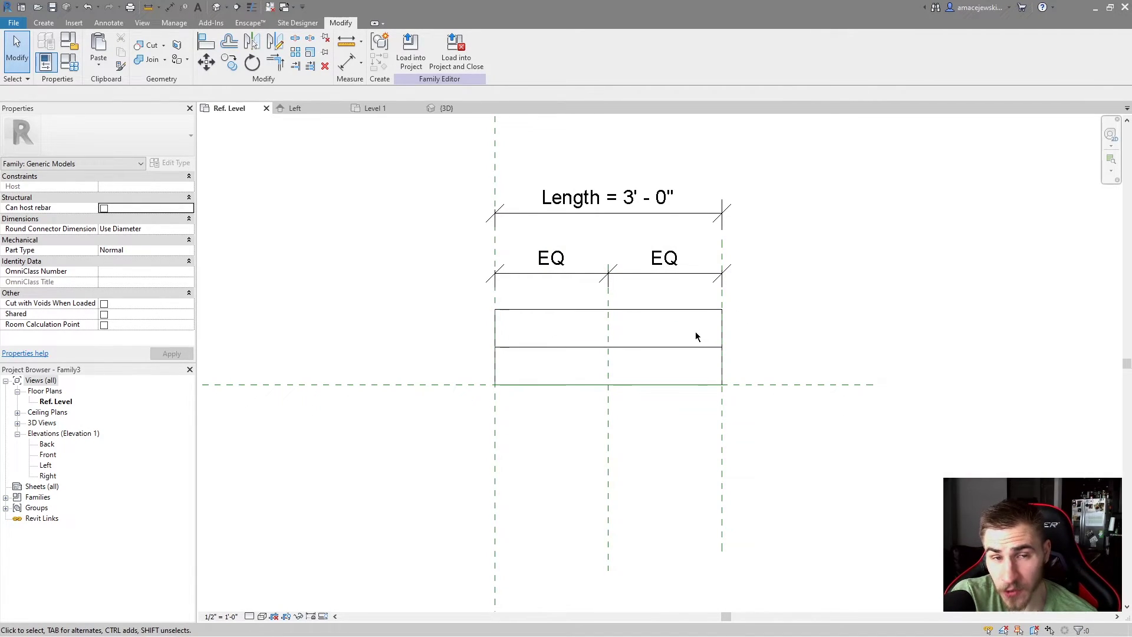
pyautogui.moveTo(417, 417); pyautogui.dragTo(778, 386)
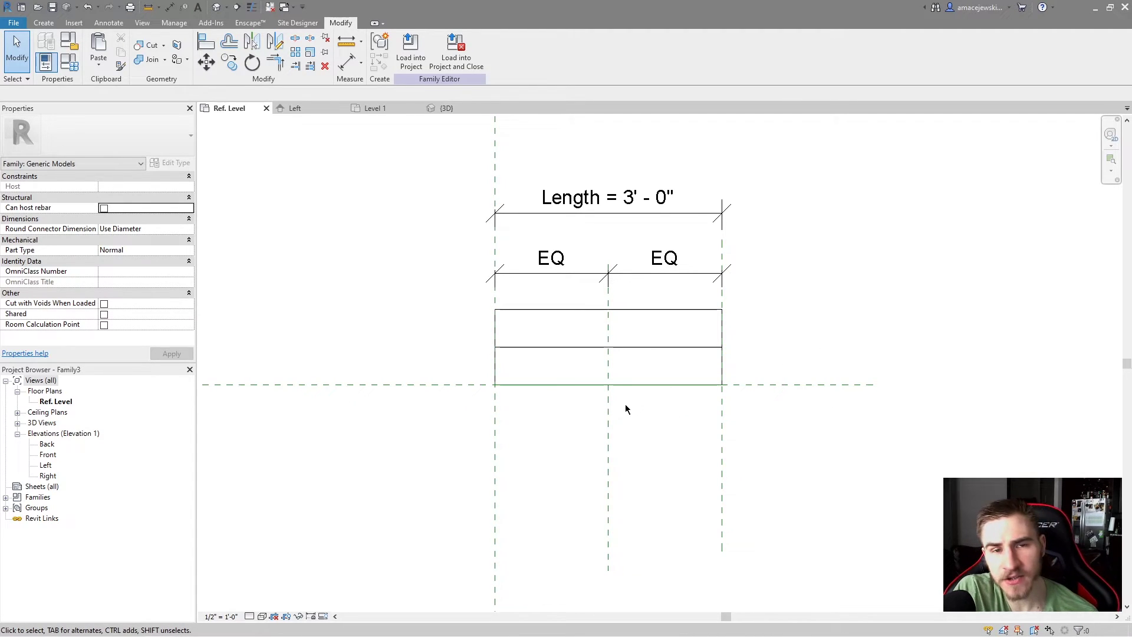
pyautogui.click(644, 355)
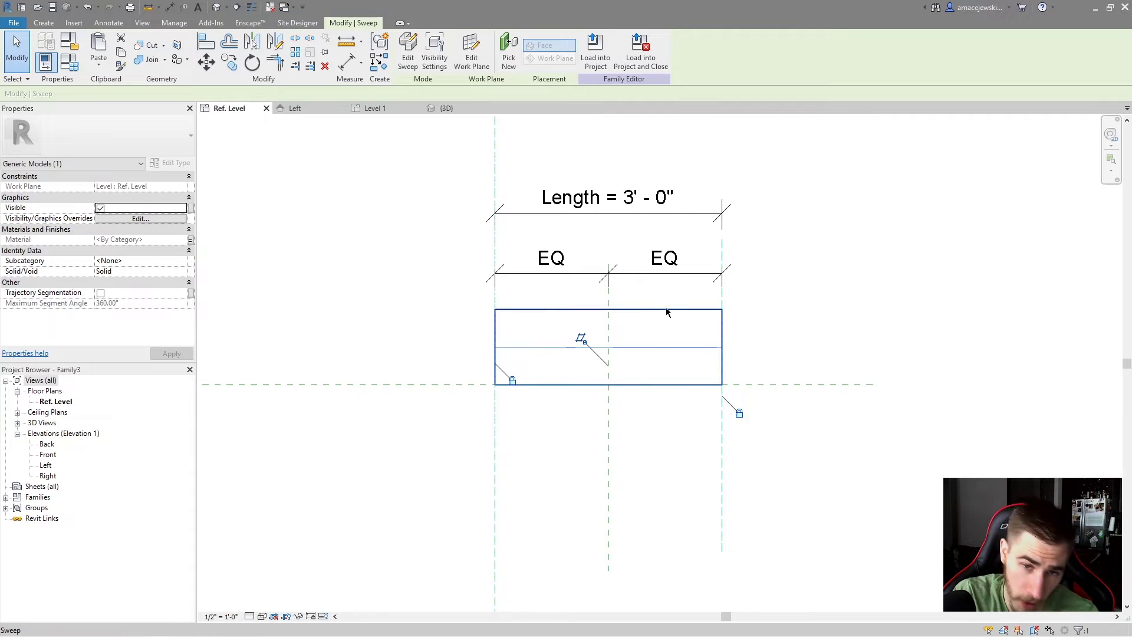
pyautogui.click(453, 286)
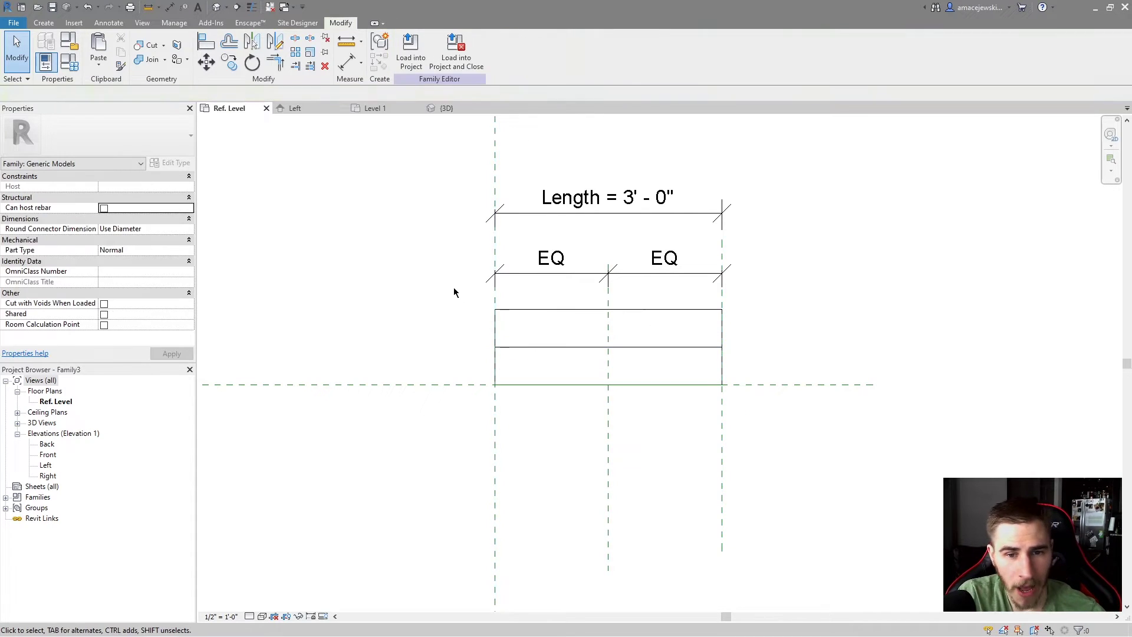
# Add a Yes/No type parameter named 6" to the family, grouped under Visibility
pyautogui.click(69, 62)
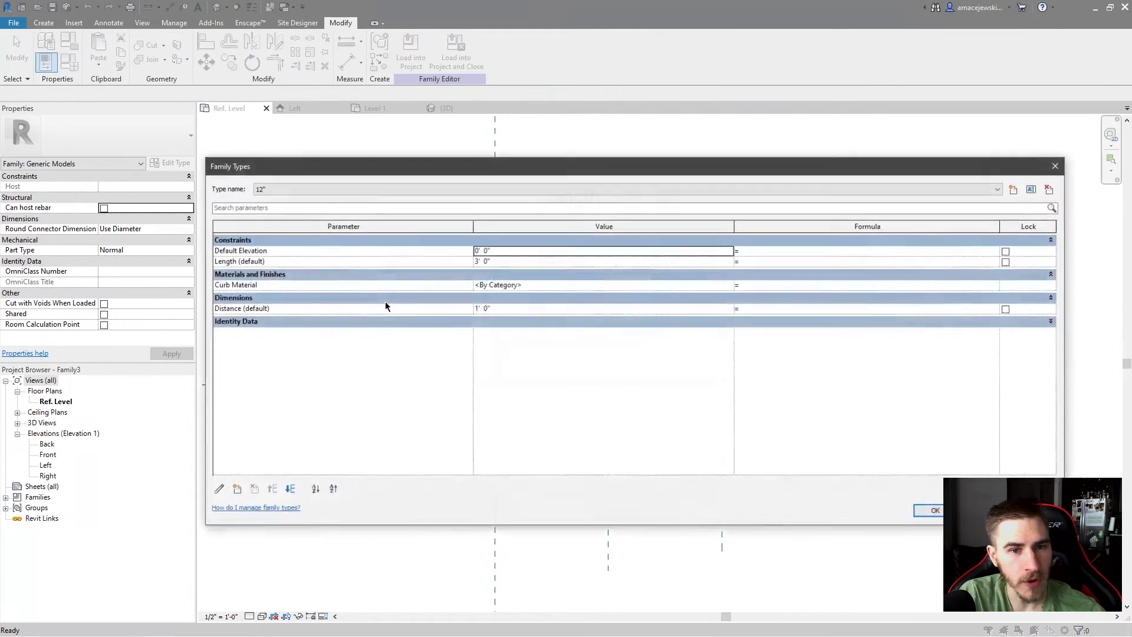
pyautogui.moveTo(531, 171); pyautogui.dragTo(547, 160)
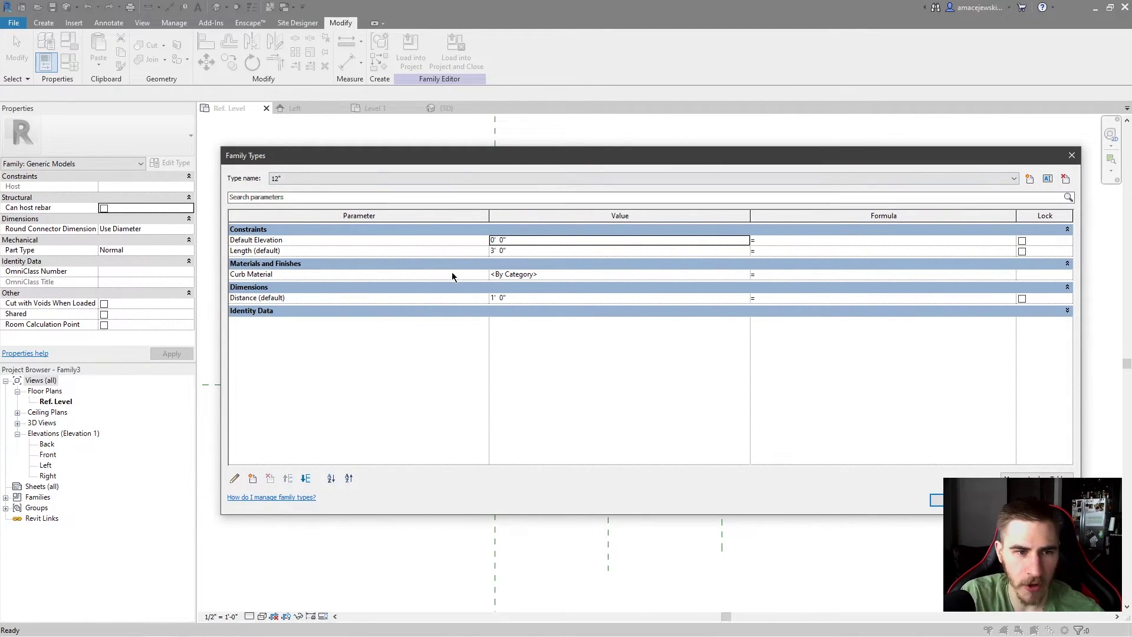
pyautogui.click(253, 478)
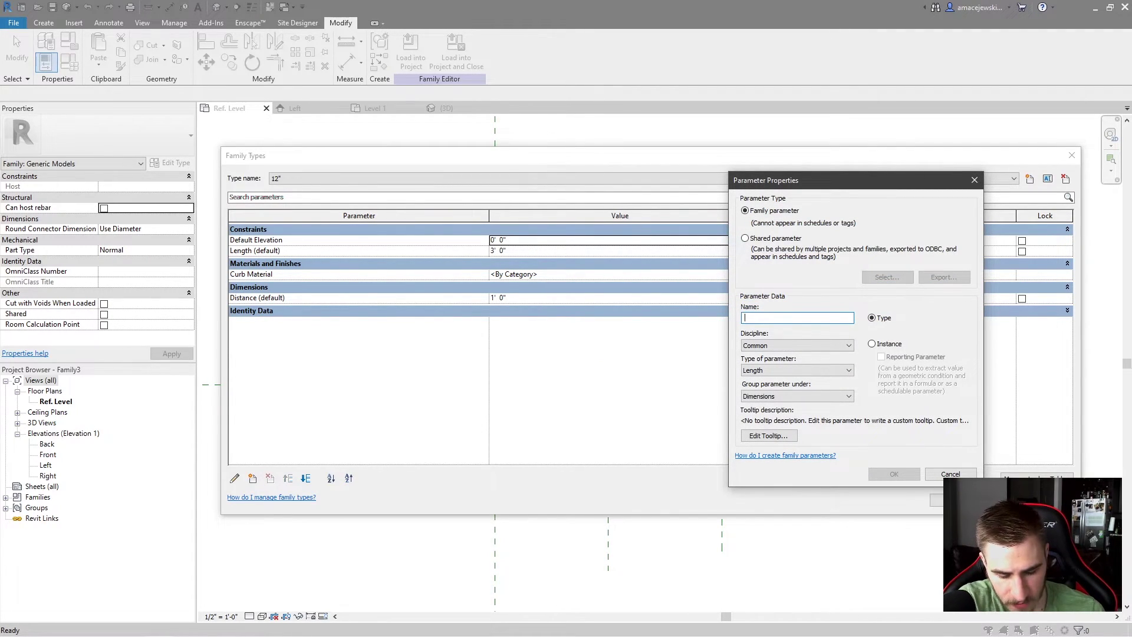
pyautogui.write('6"')
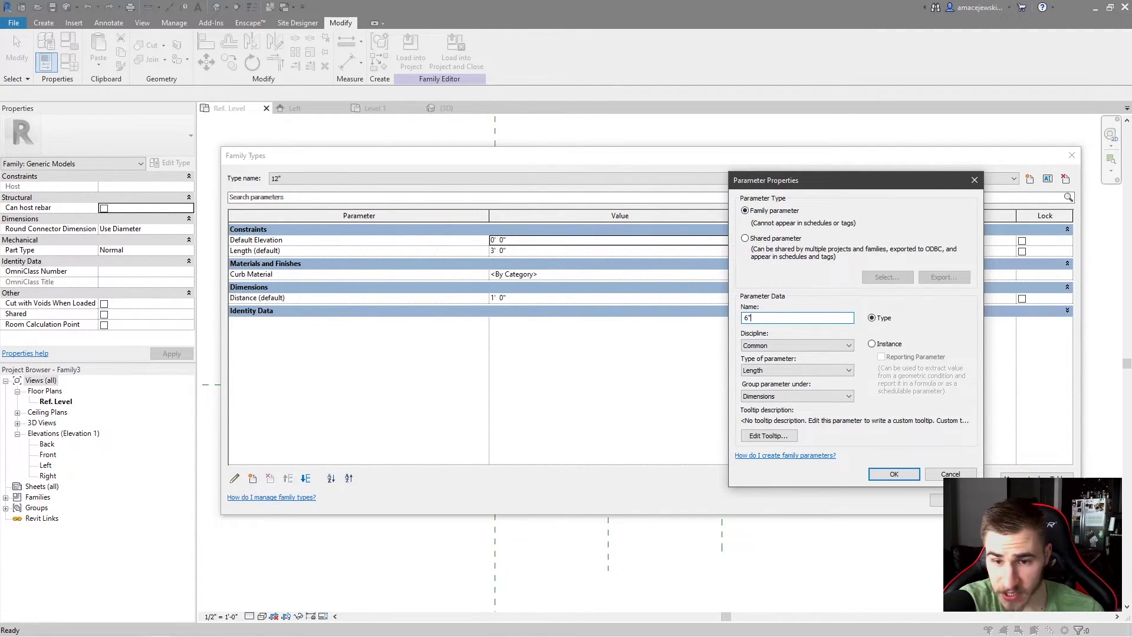
pyautogui.click(791, 371)
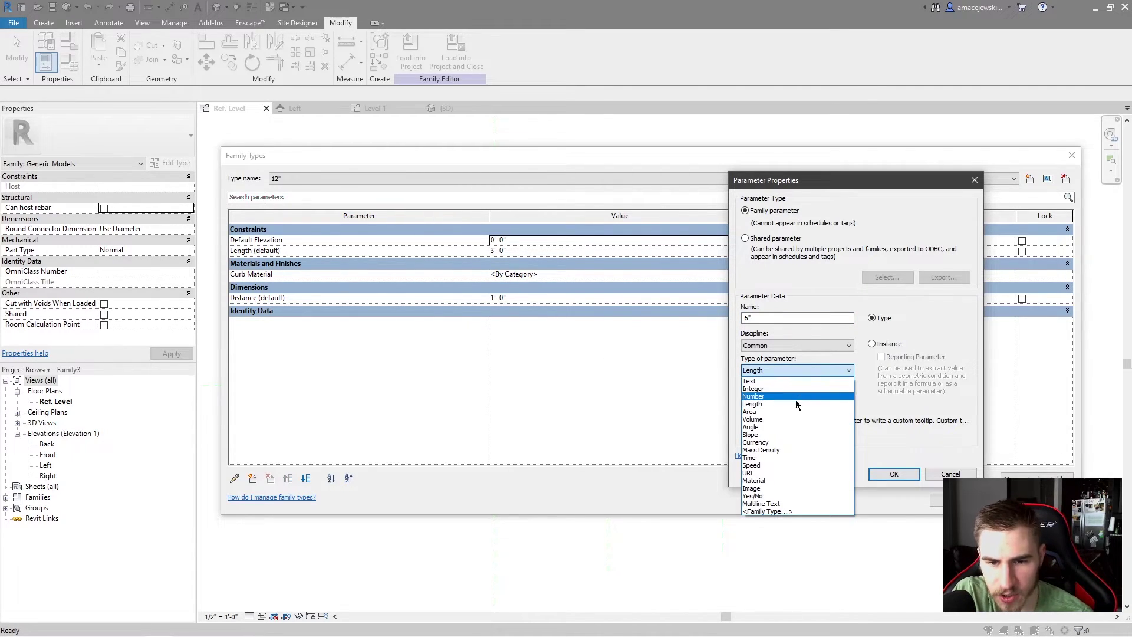
pyautogui.click(774, 496)
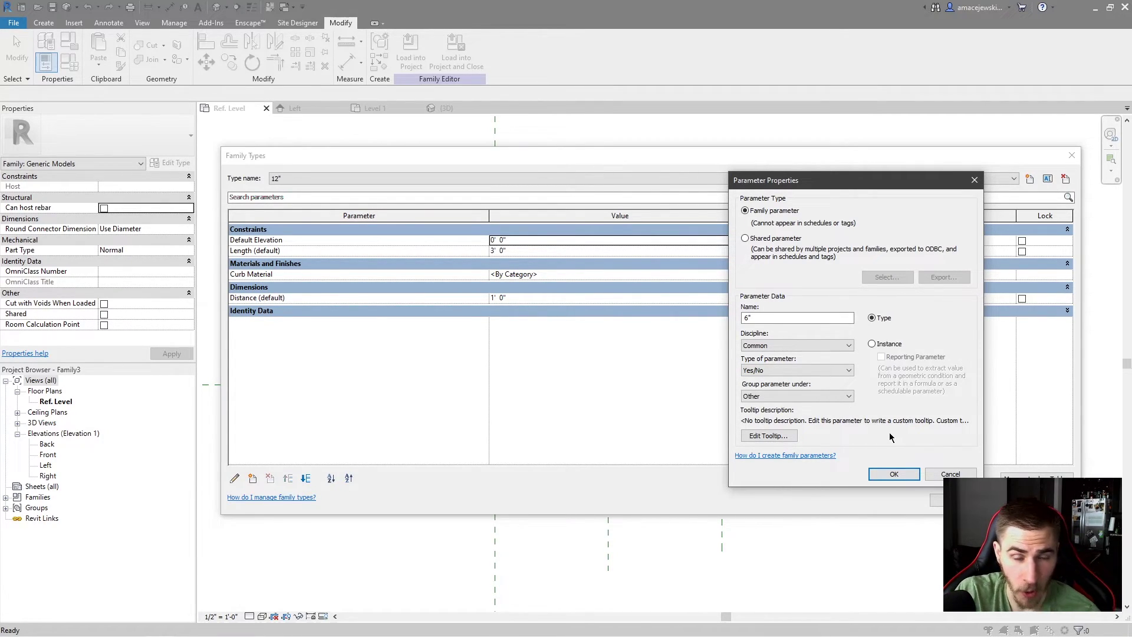
pyautogui.click(777, 397)
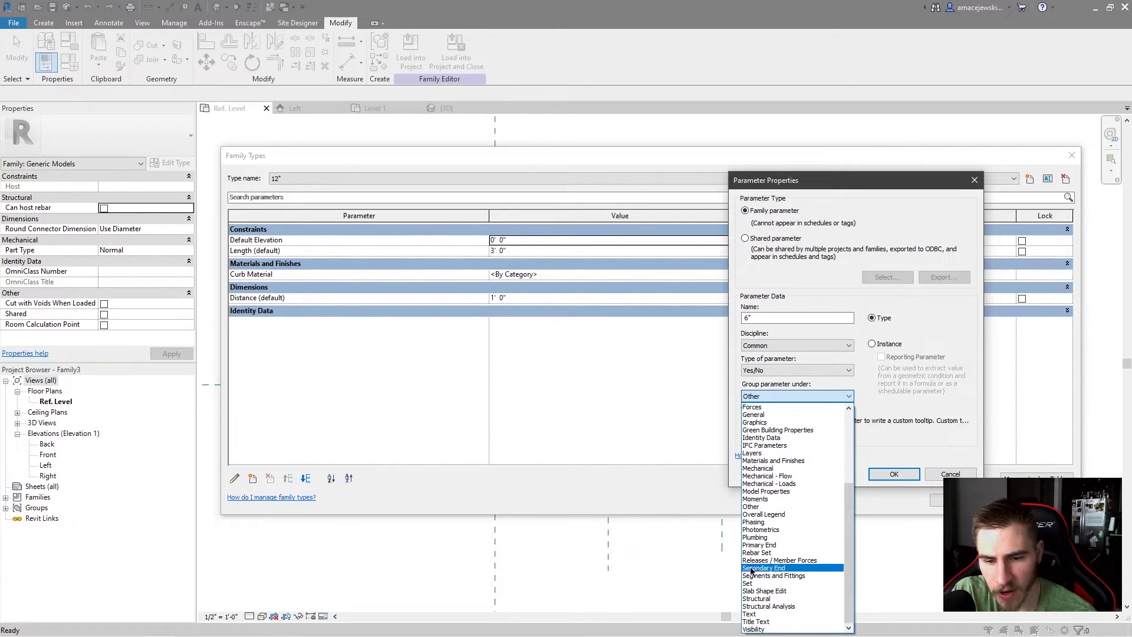
pyautogui.click(770, 629)
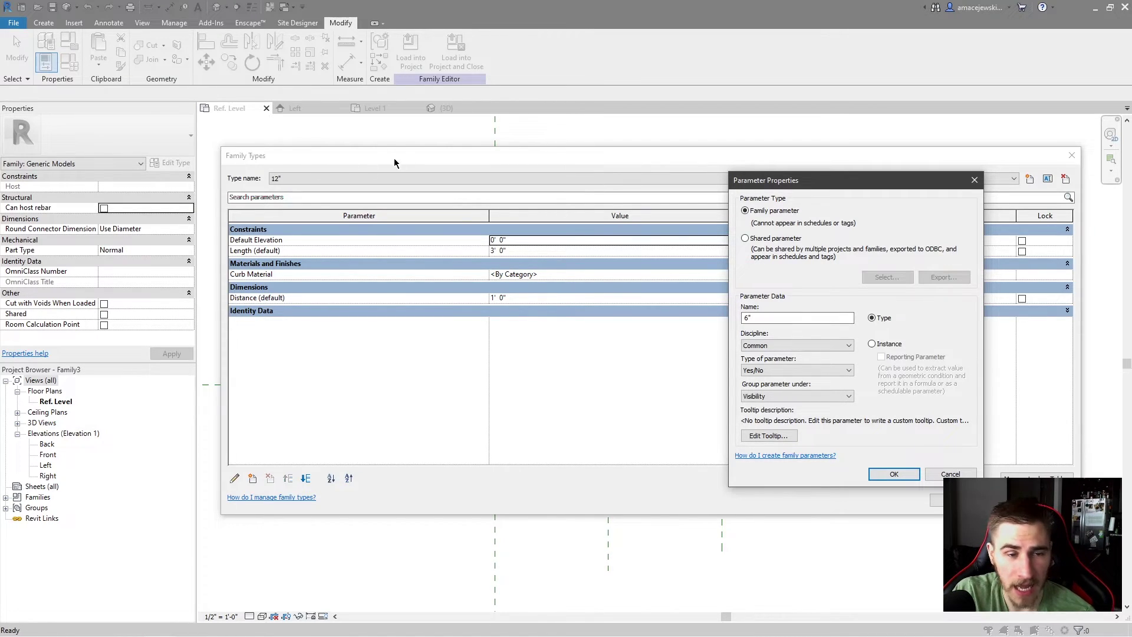
pyautogui.click(894, 474)
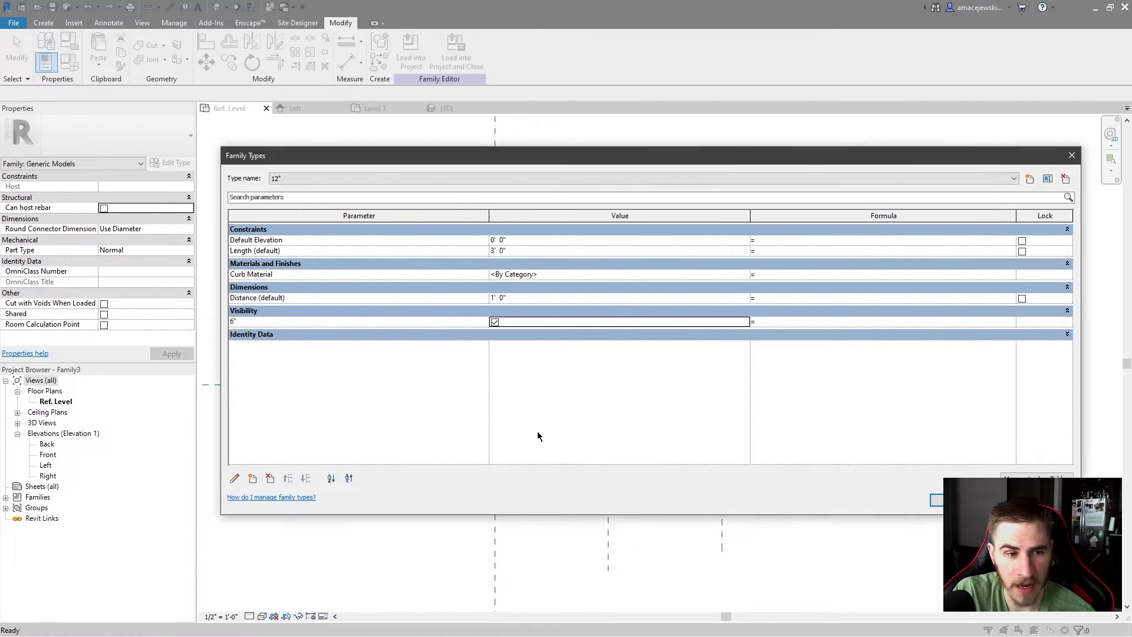
# Add a second Yes/No type parameter named 12", also grouped under Visibility
pyautogui.click(252, 479)
pyautogui.write('"')
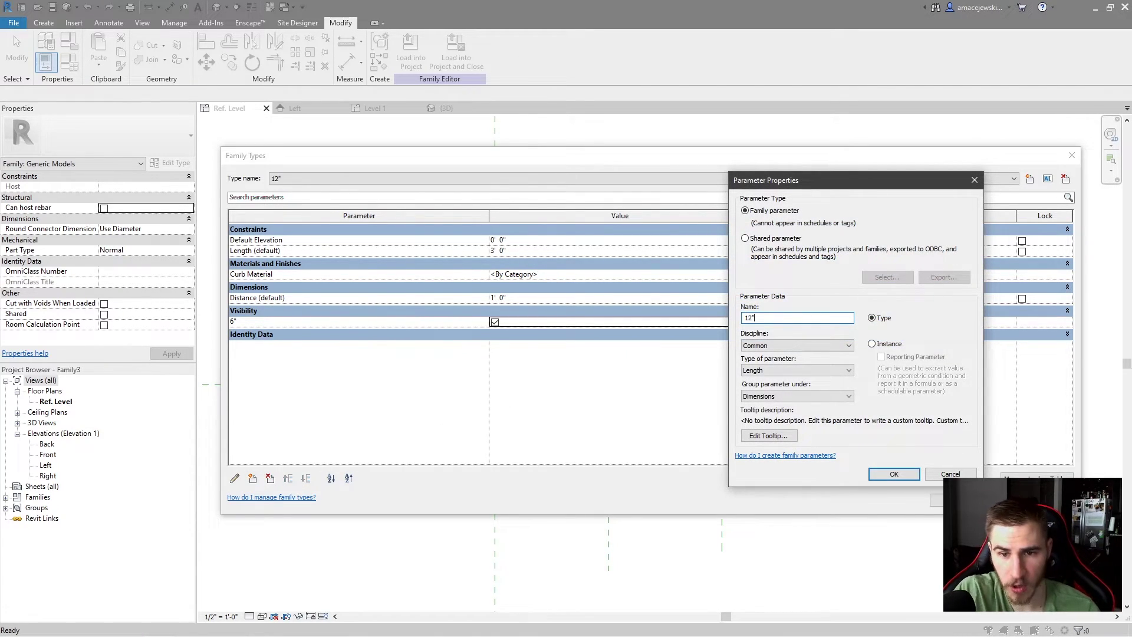
pyautogui.click(780, 370)
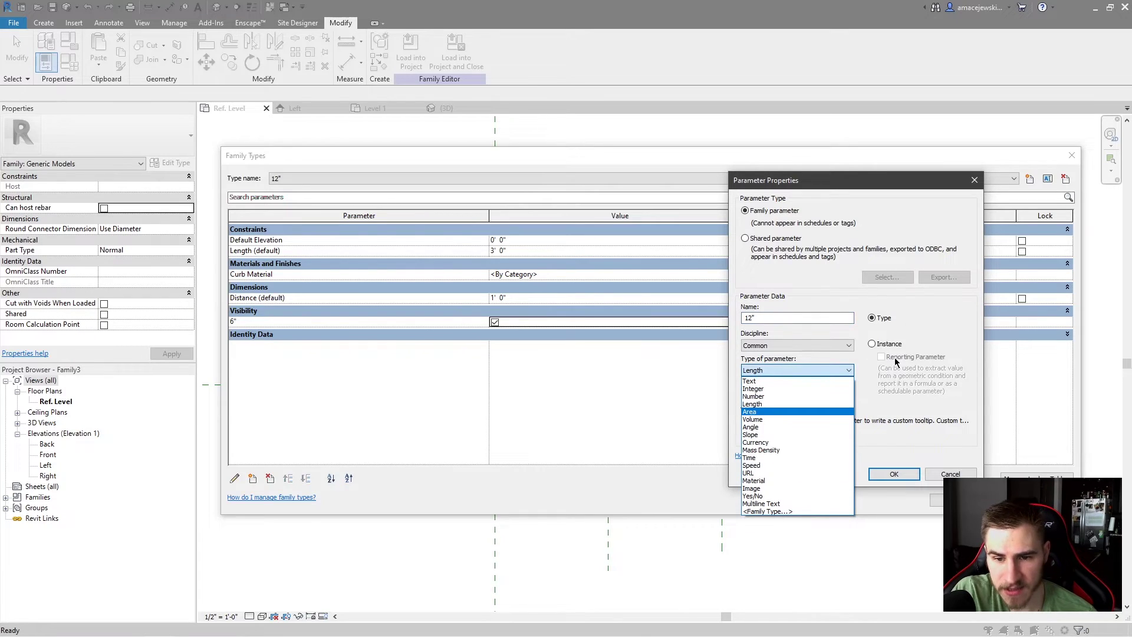
pyautogui.click(765, 500)
pyautogui.click(807, 396)
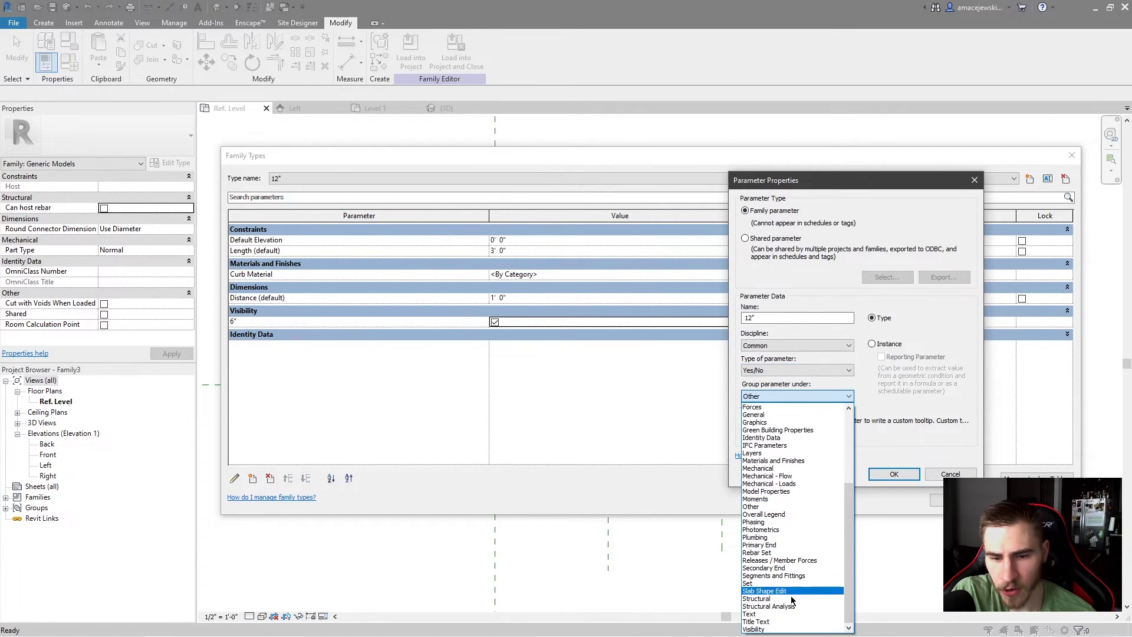
pyautogui.click(765, 629)
pyautogui.click(895, 474)
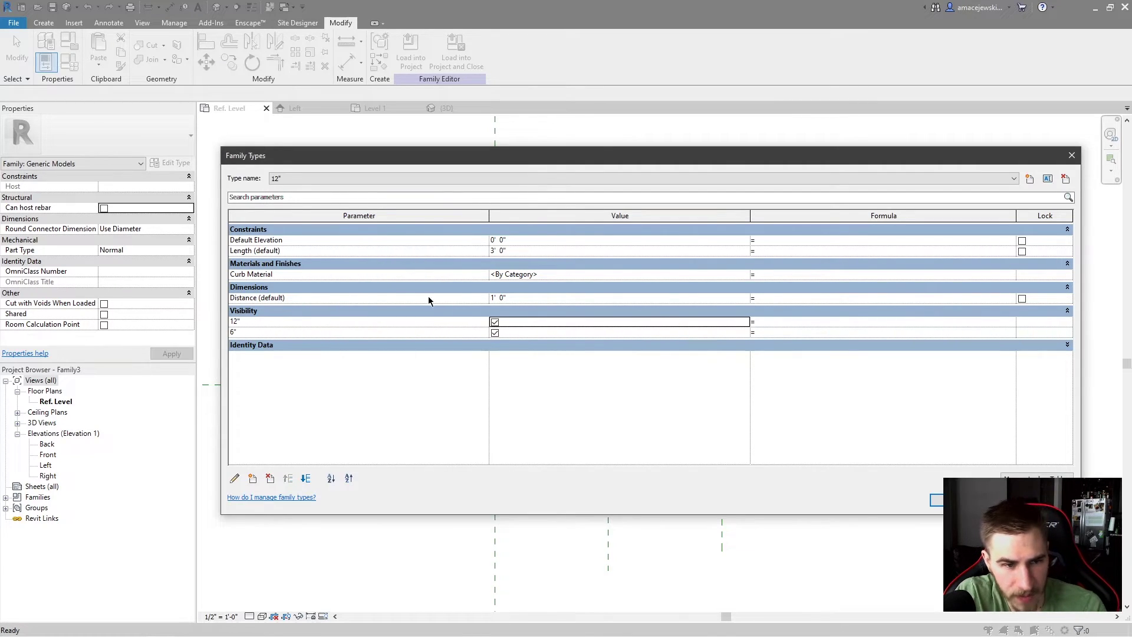
# Turn off the 12" visibility parameter in the 6" type and the 6" visibility parameter in the 12" type
pyautogui.click(495, 323)
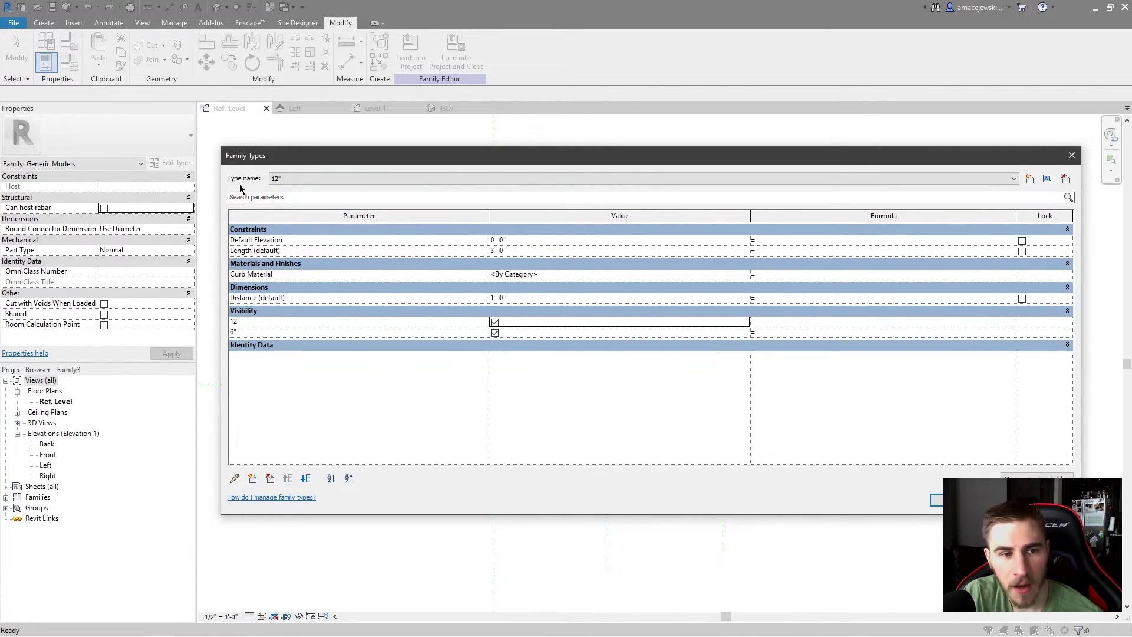
pyautogui.click(313, 178)
pyautogui.click(299, 197)
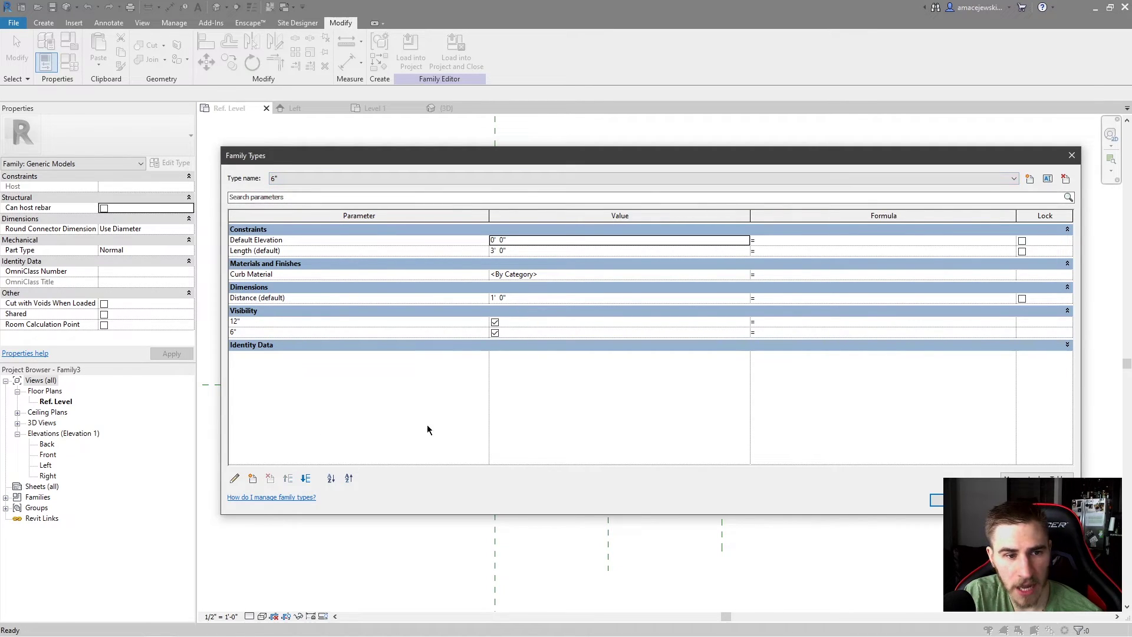
pyautogui.click(494, 322)
pyautogui.click(292, 175)
pyautogui.click(285, 186)
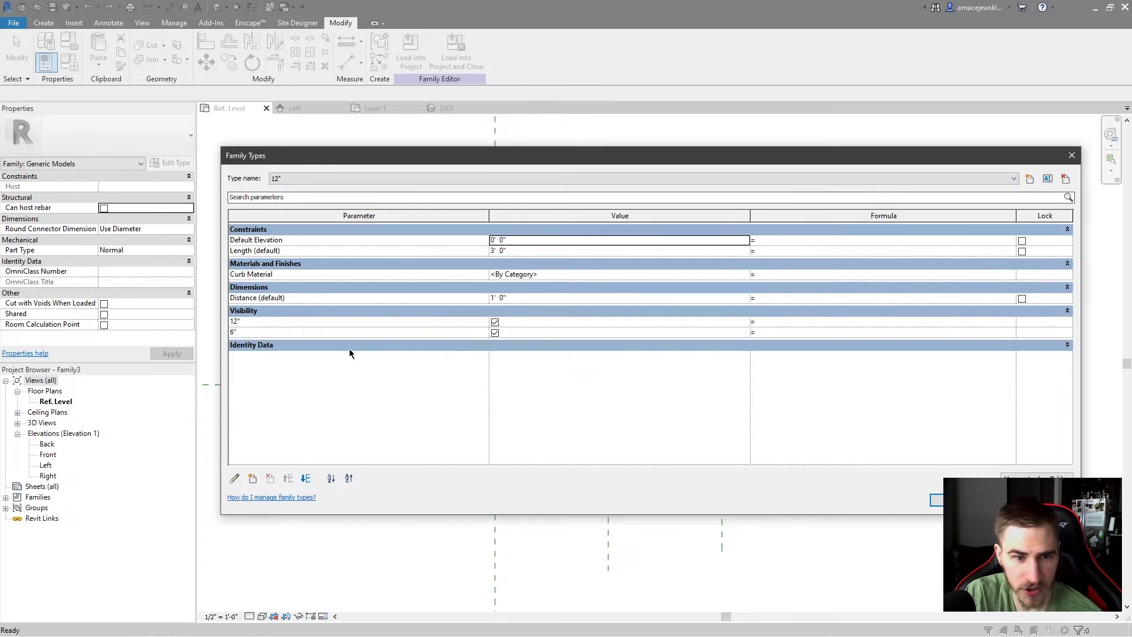
pyautogui.click(495, 333)
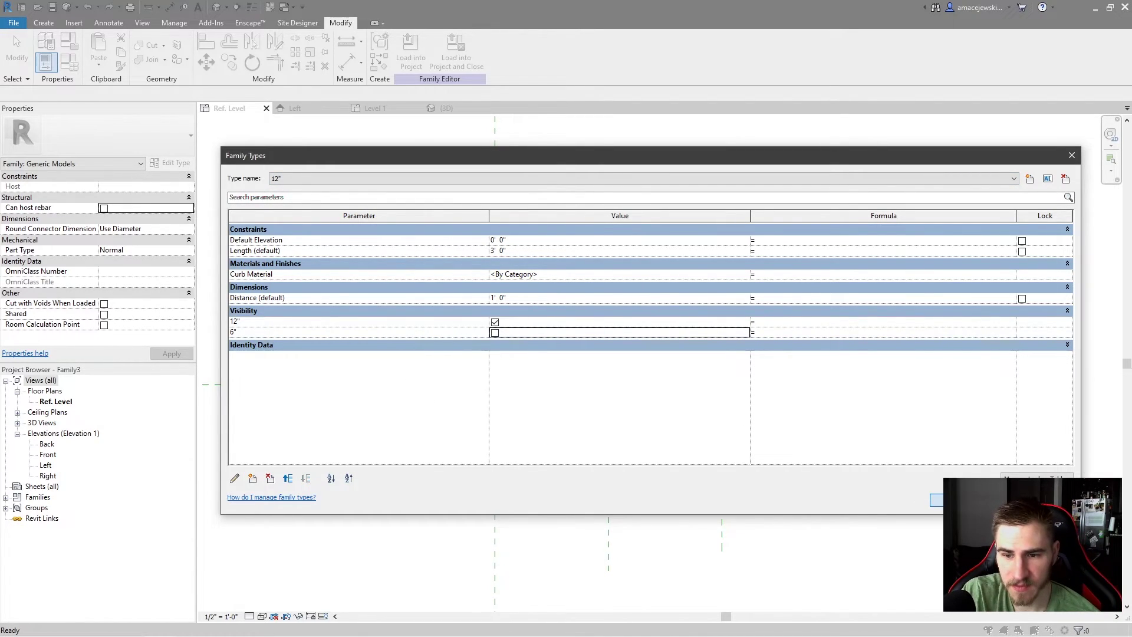
pyautogui.click(956, 500)
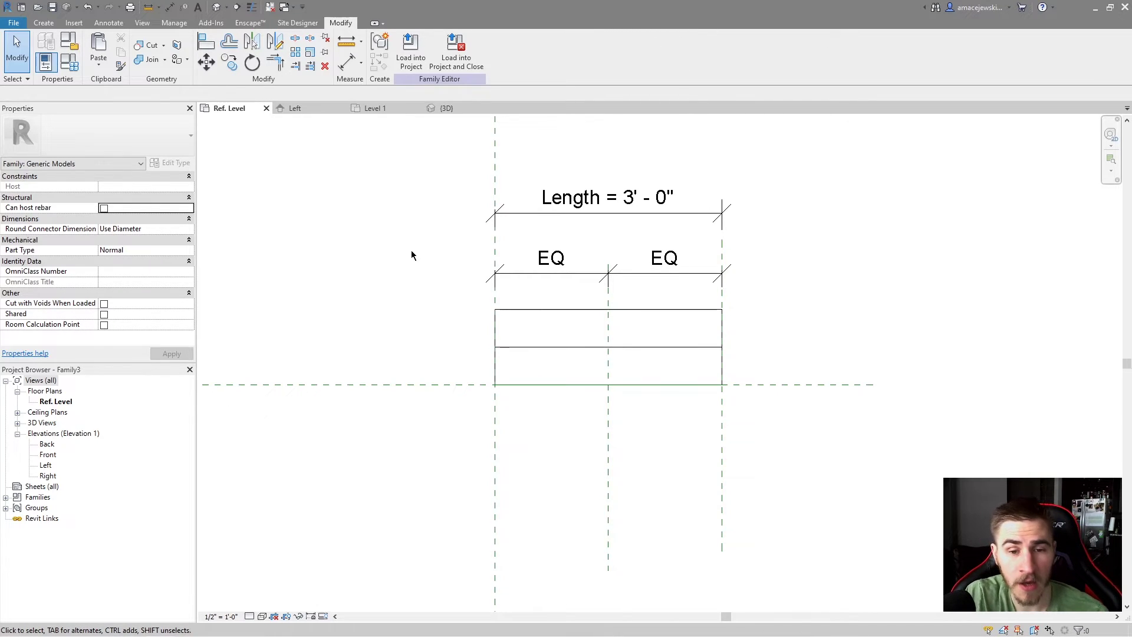
# Associate the larger sweep's Visible property with the 12" family parameter
pyautogui.moveTo(558, 301)
pyautogui.mouseDown()
pyautogui.moveTo(548, 348)
pyautogui.moveTo(550, 304)
pyautogui.mouseUp()
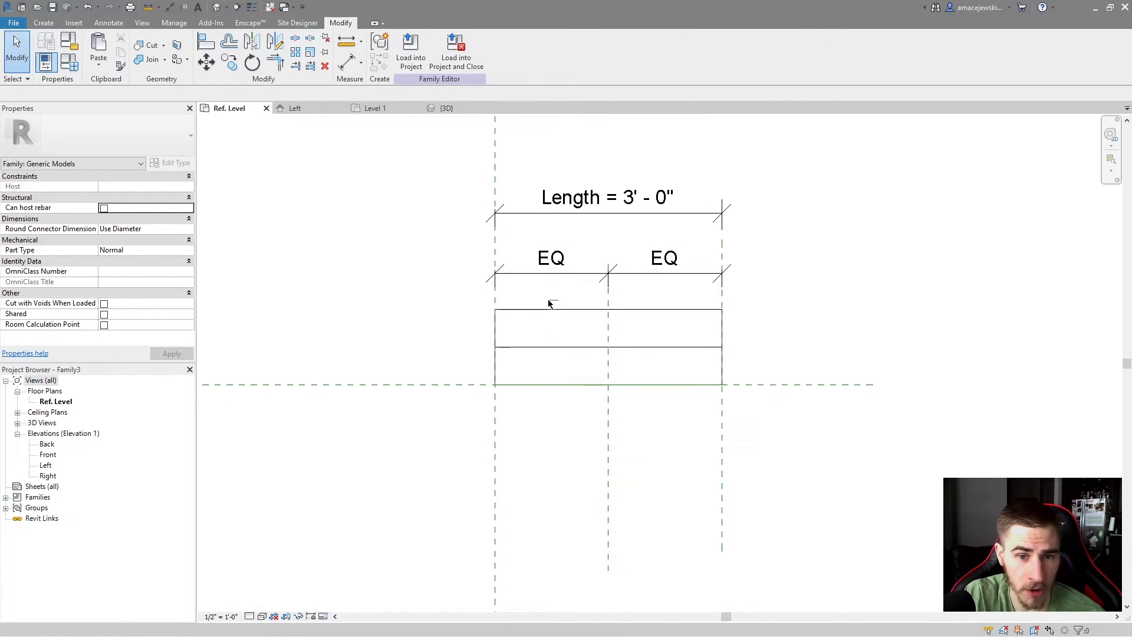
pyautogui.click(685, 310)
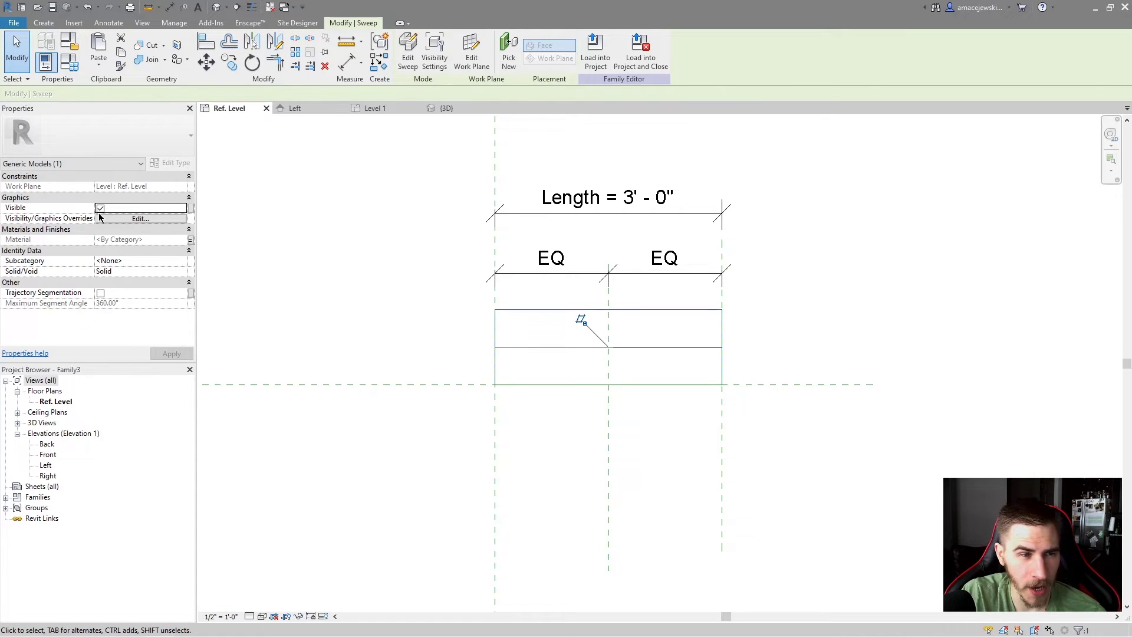
pyautogui.click(190, 208)
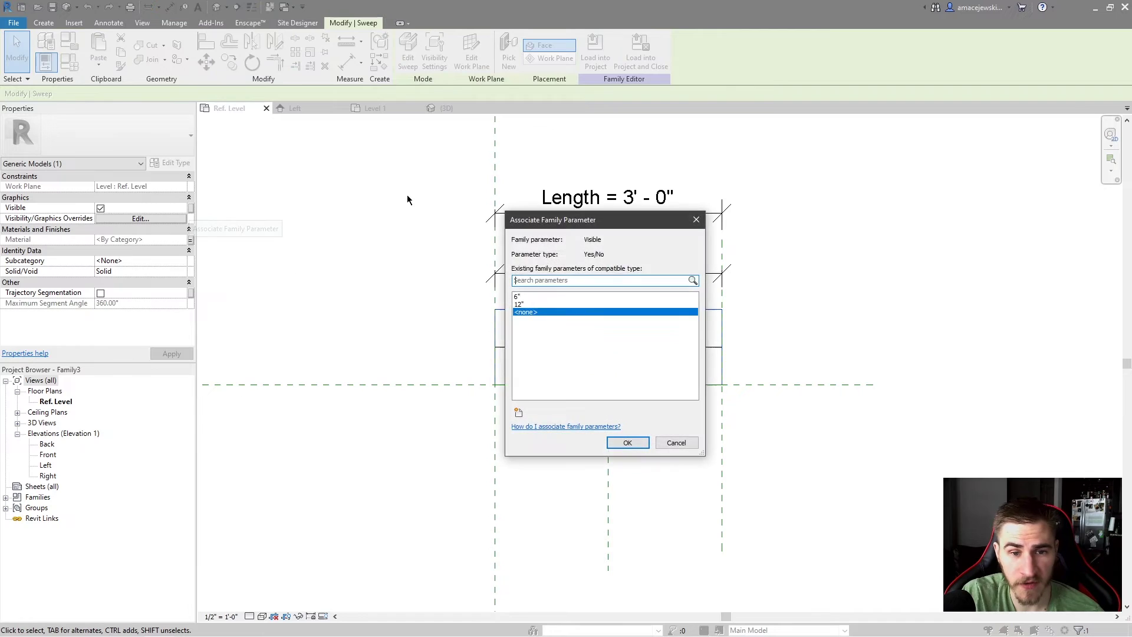
pyautogui.click(543, 297)
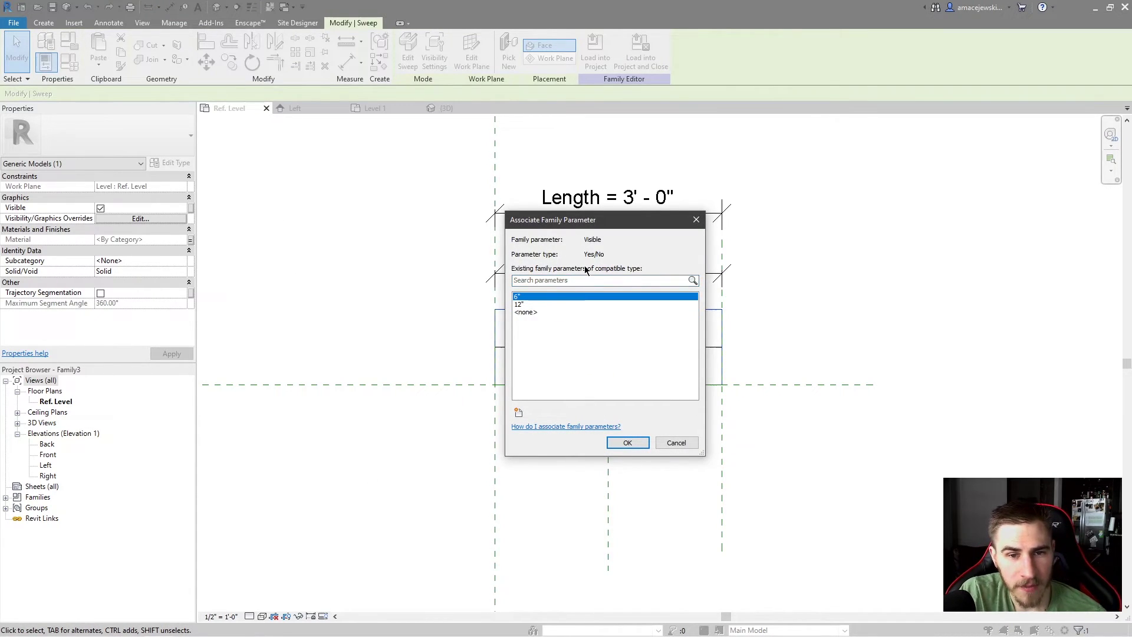
pyautogui.moveTo(571, 224); pyautogui.dragTo(797, 225)
pyautogui.click(742, 303)
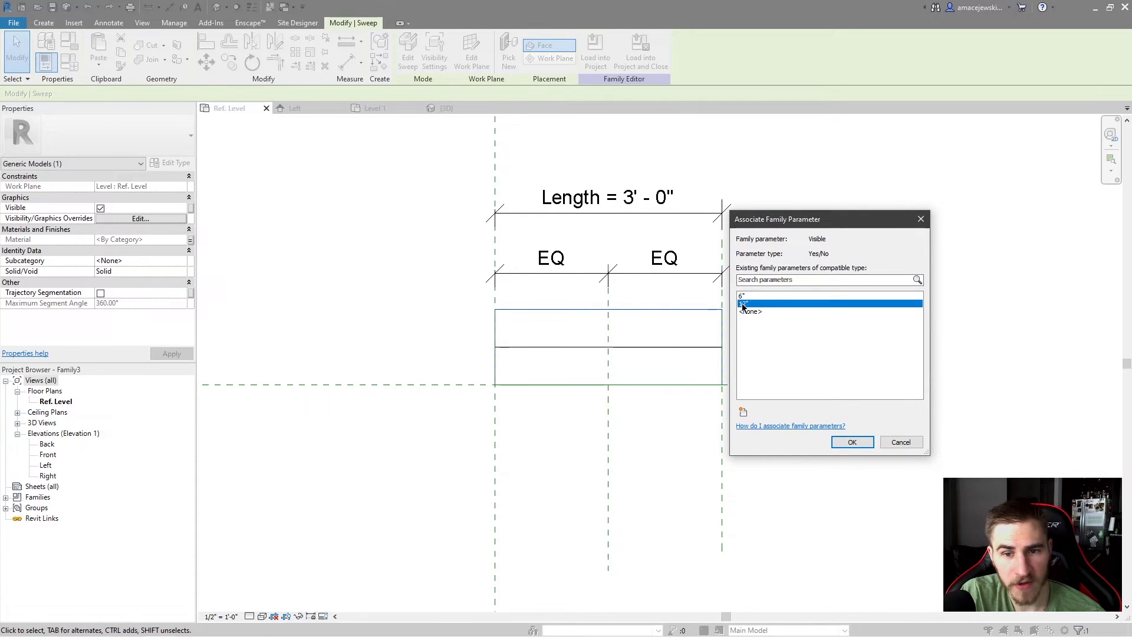
pyautogui.click(852, 443)
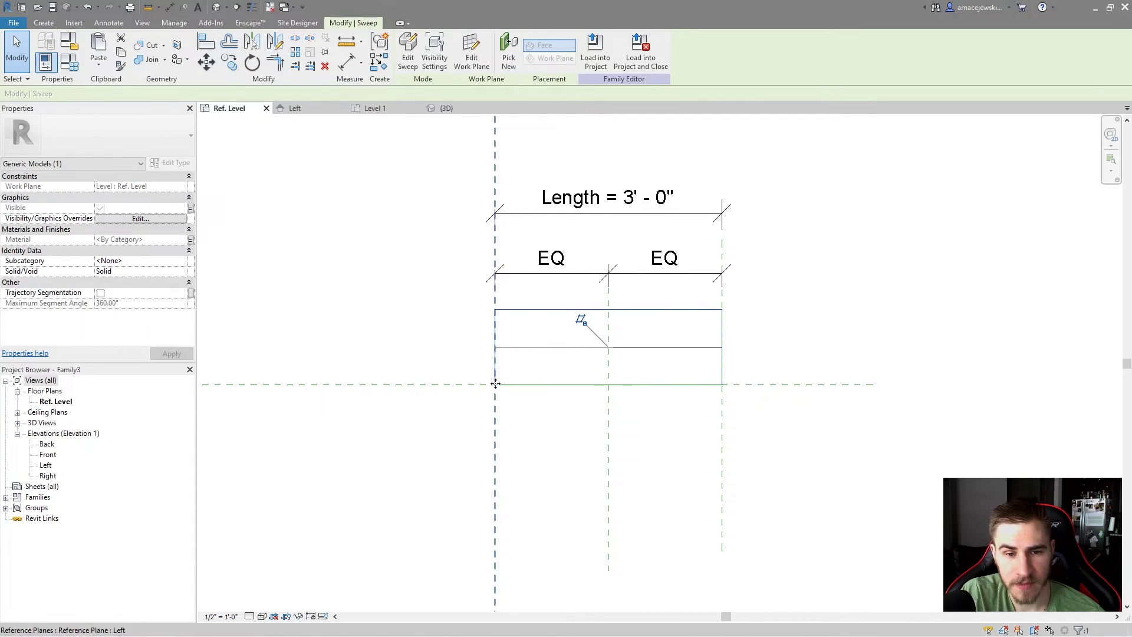
# Associate the smaller sweep's Visible property with the 6" family parameter
pyautogui.click(528, 354)
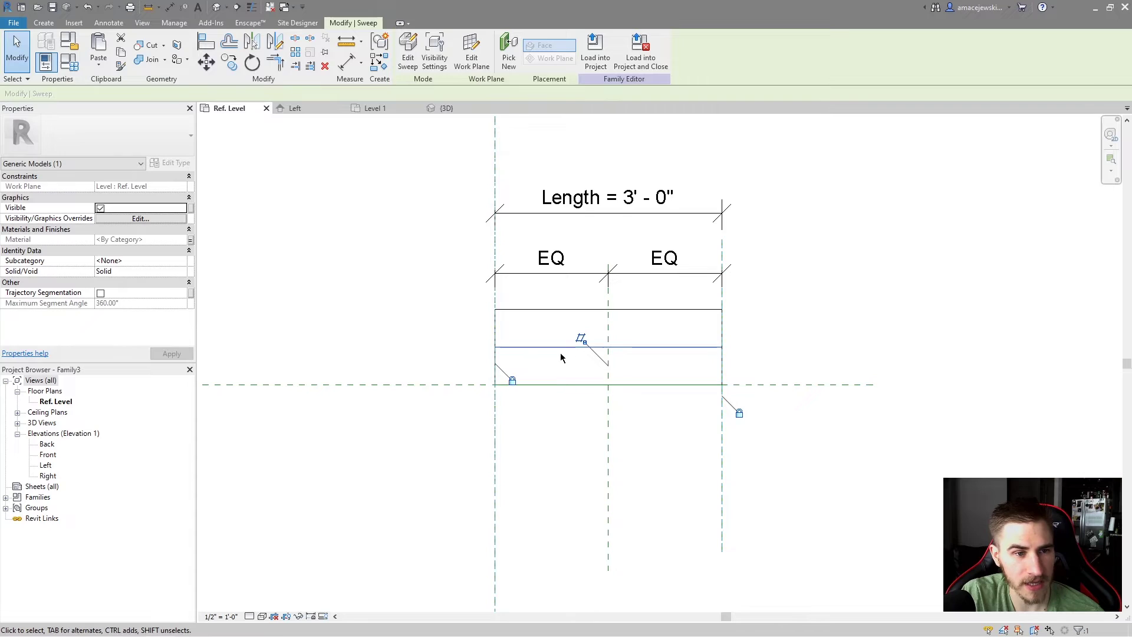
pyautogui.click(190, 208)
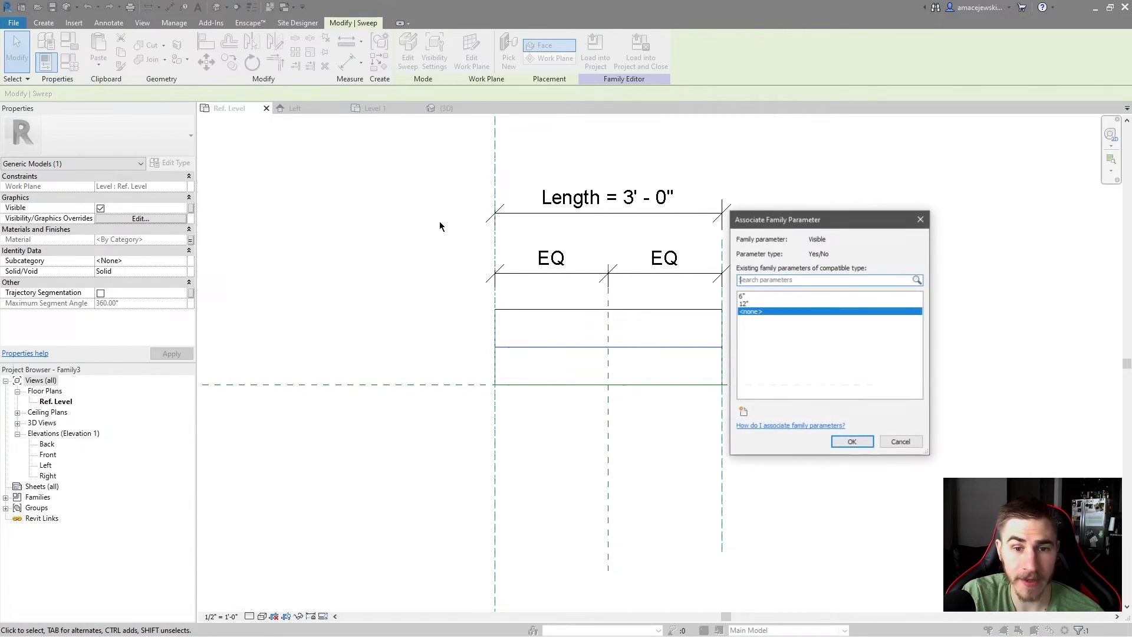
pyautogui.click(747, 296)
pyautogui.click(852, 443)
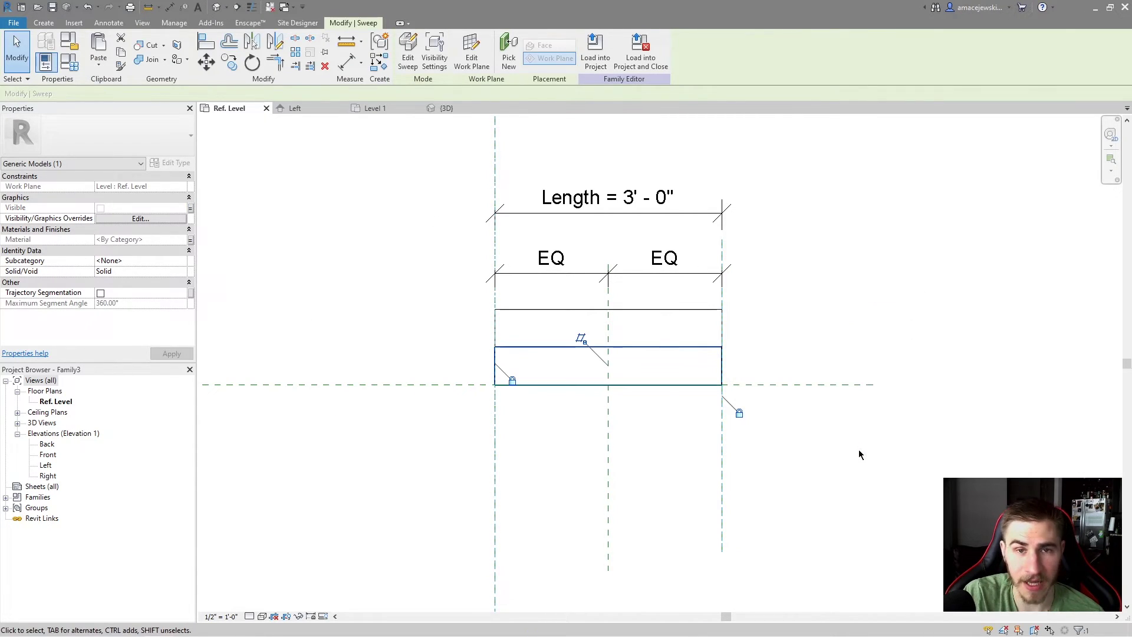
pyautogui.click(758, 494)
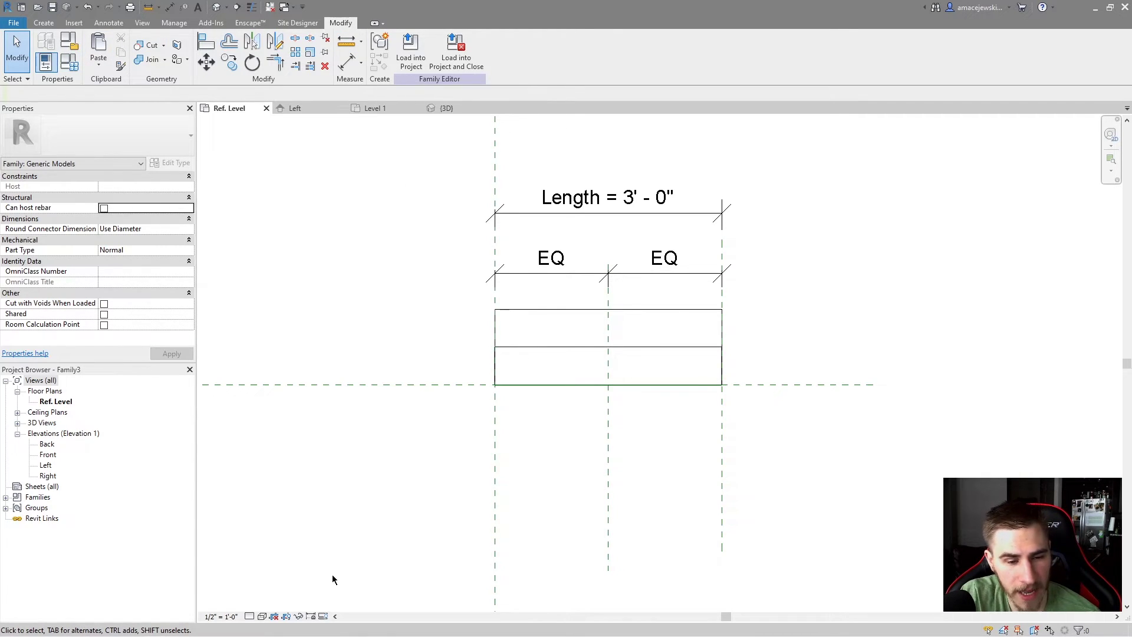
# Turn on Preview Visibility in the Ref. Level plan
pyautogui.click(323, 617)
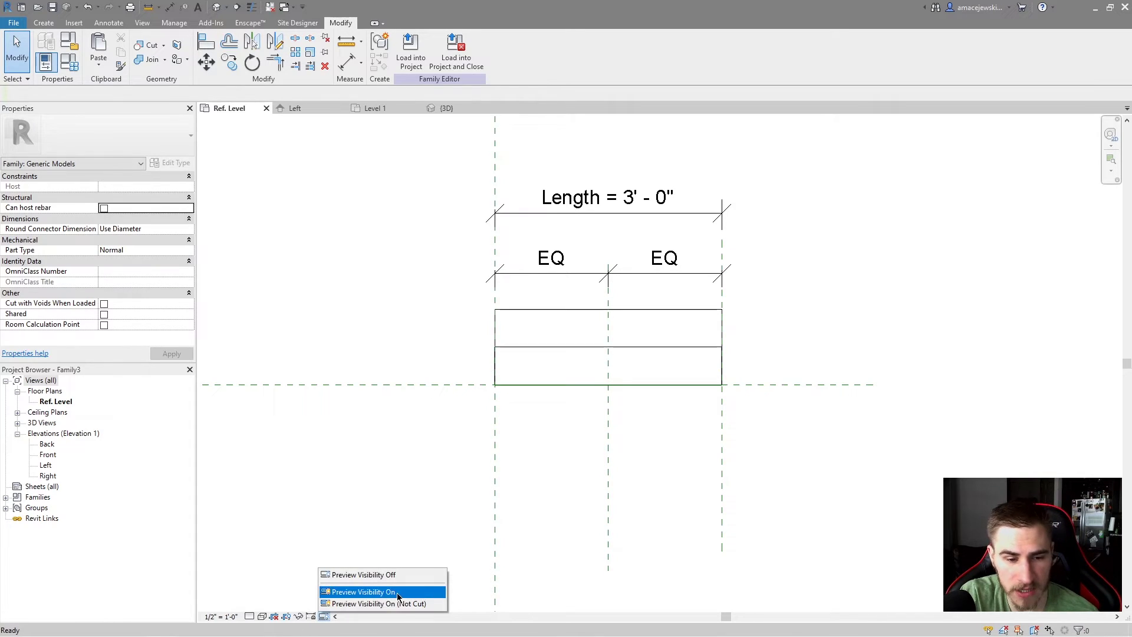
pyautogui.click(377, 594)
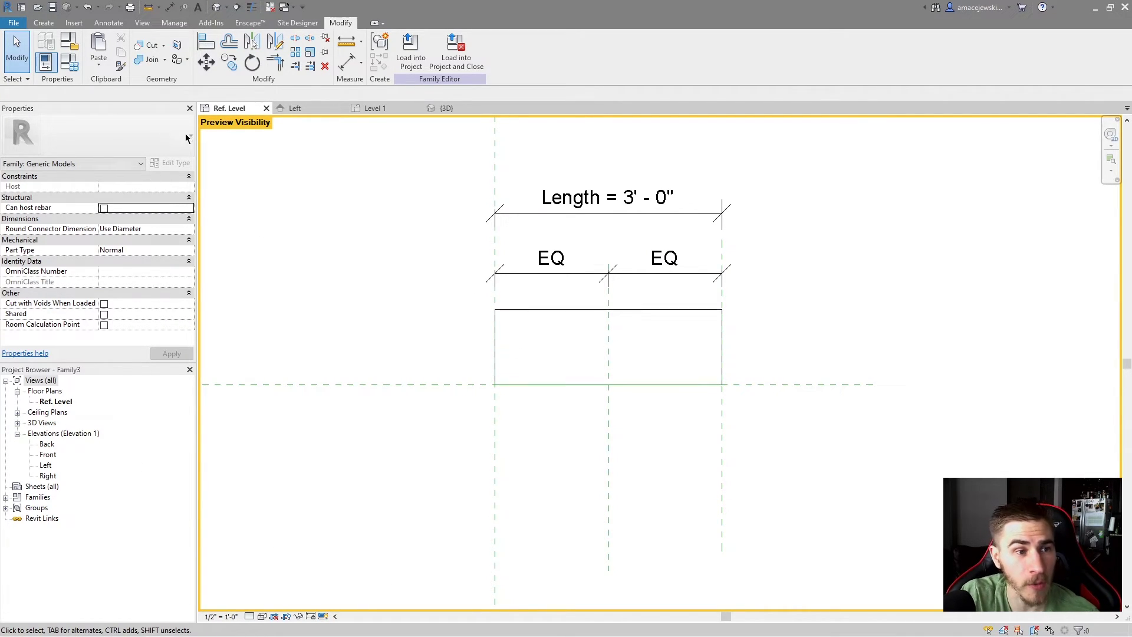
# Apply the 6" family type to preview its curb sweep, keeping the type settings clear of the geometry
pyautogui.click(69, 61)
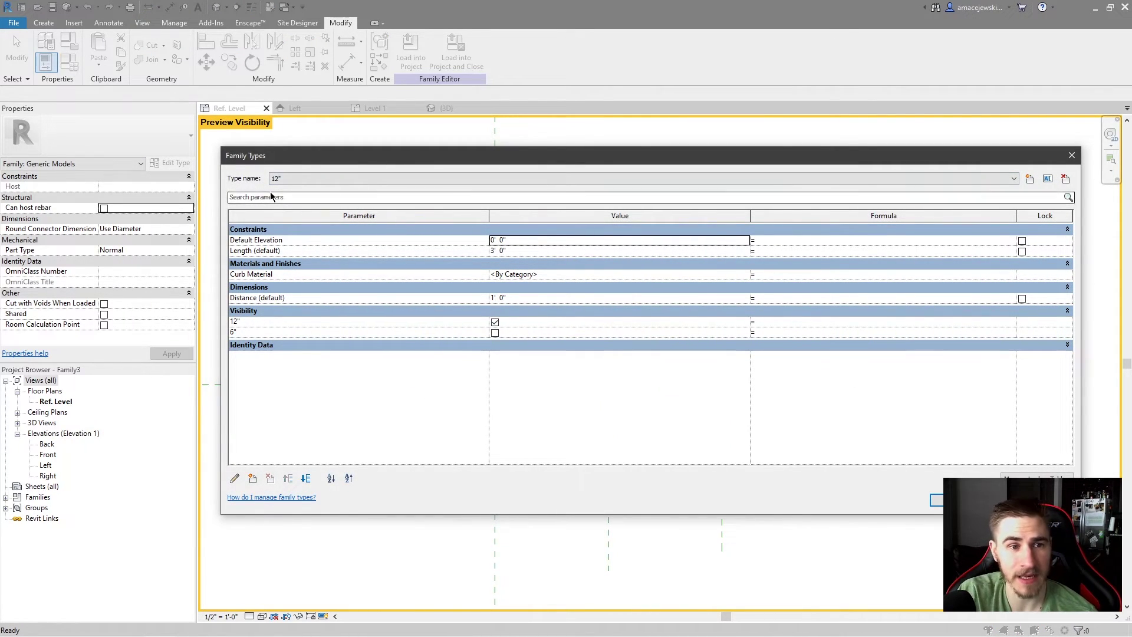
pyautogui.moveTo(504, 160); pyautogui.dragTo(478, 99)
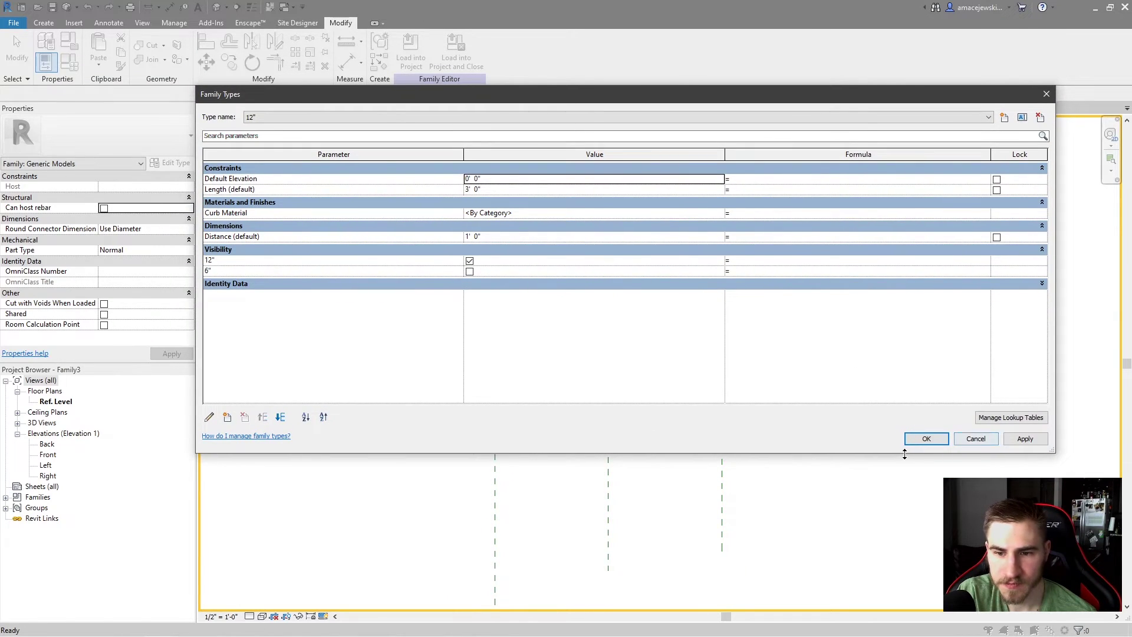
pyautogui.moveTo(905, 454); pyautogui.dragTo(902, 407)
pyautogui.moveTo(671, 98); pyautogui.dragTo(665, 227)
pyautogui.click(918, 523)
pyautogui.moveTo(826, 557)
pyautogui.mouseDown(button='middle')
pyautogui.moveTo(905, 445)
pyautogui.moveTo(914, 384)
pyautogui.mouseUp(button='middle')
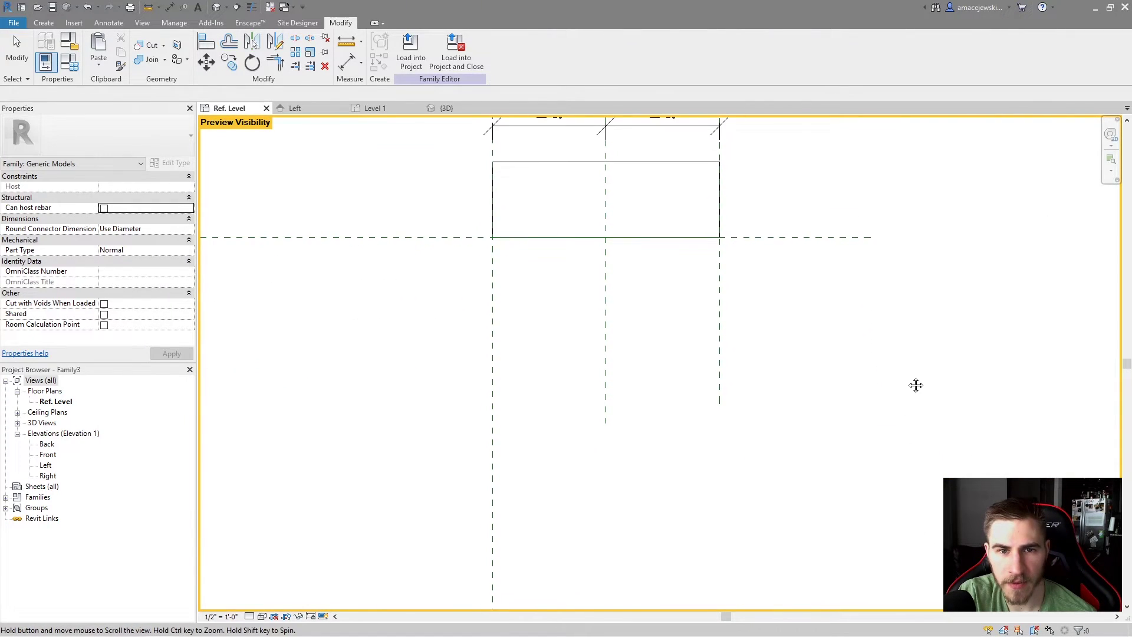
pyautogui.click(69, 62)
pyautogui.moveTo(616, 220); pyautogui.dragTo(644, 281)
pyautogui.click(307, 300)
pyautogui.click(293, 315)
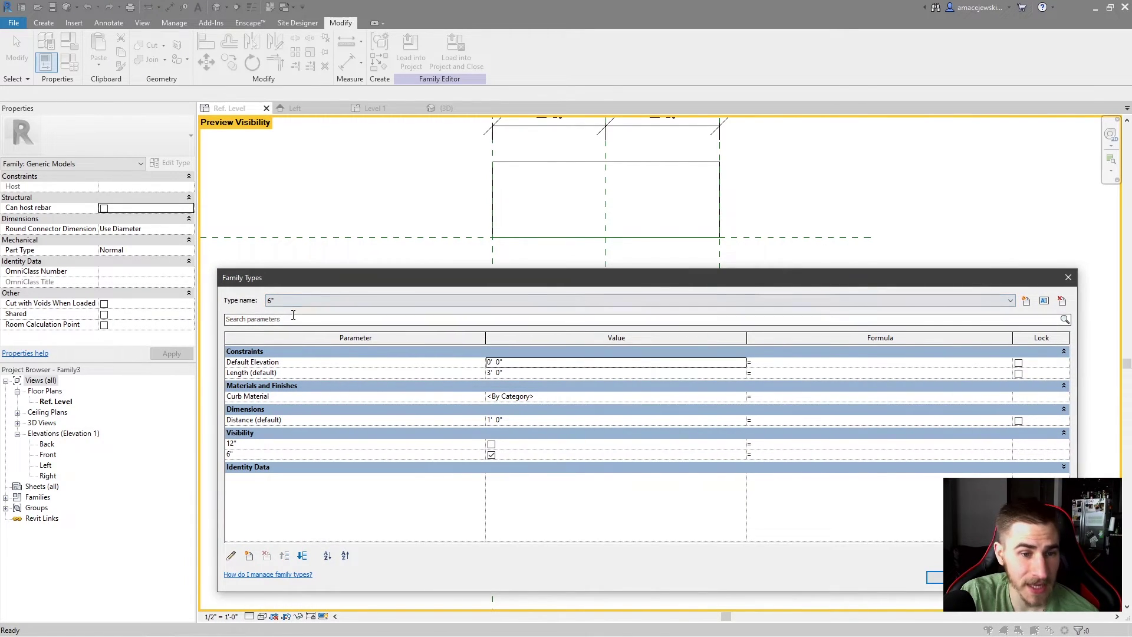
pyautogui.click(1047, 578)
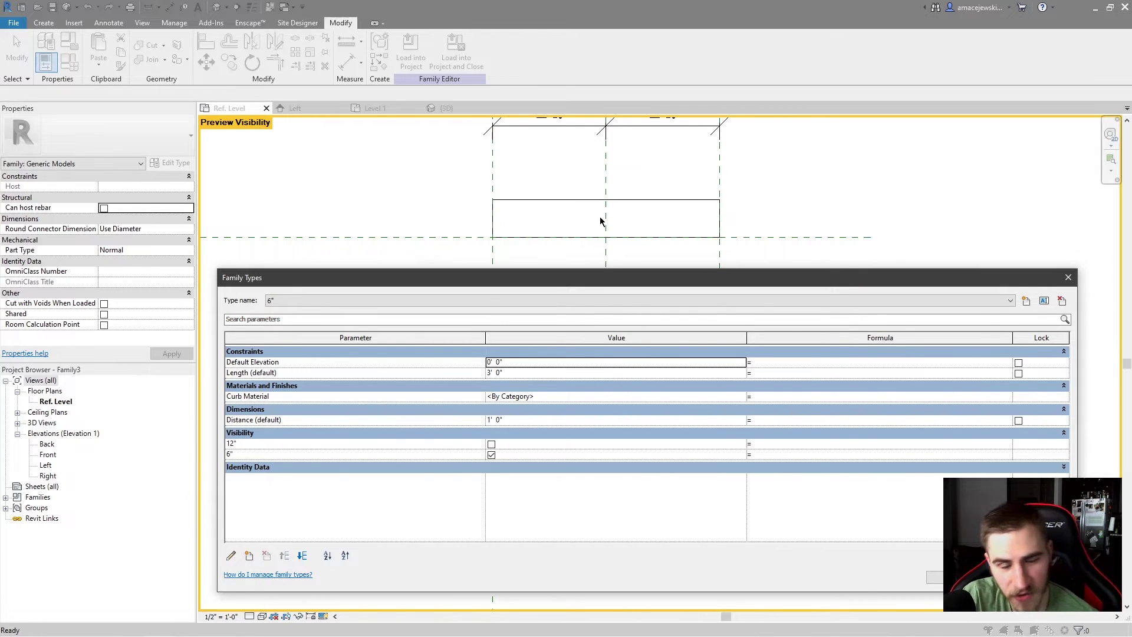
# Keep the 6" family type applied and load the family into the project, overwriting the existing version and its parameter values
pyautogui.click(360, 299)
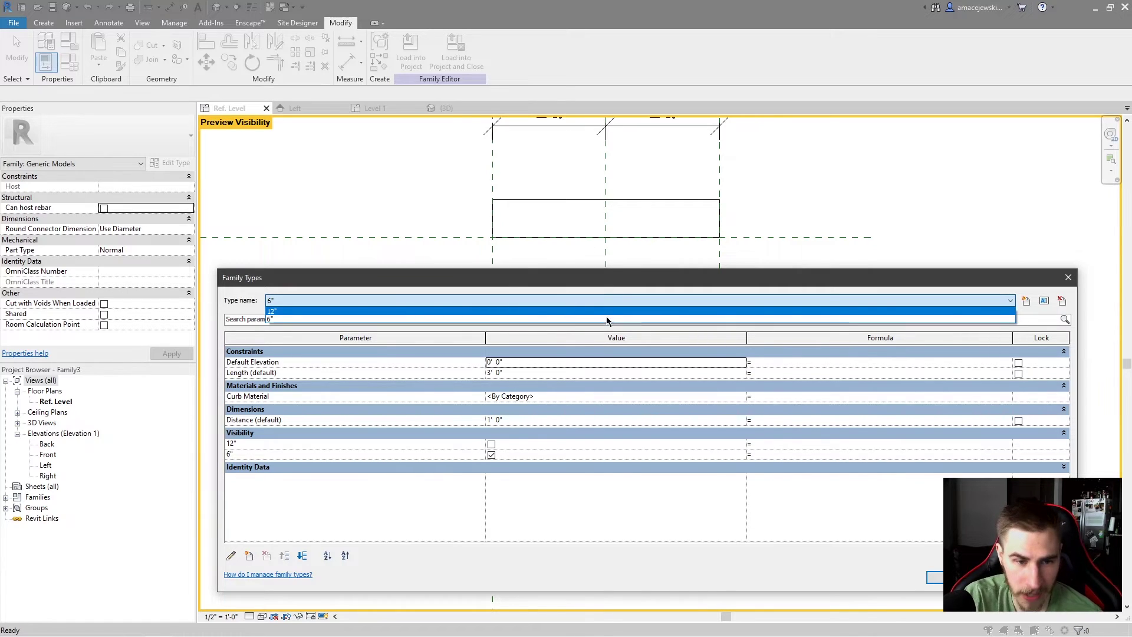
pyautogui.click(445, 233)
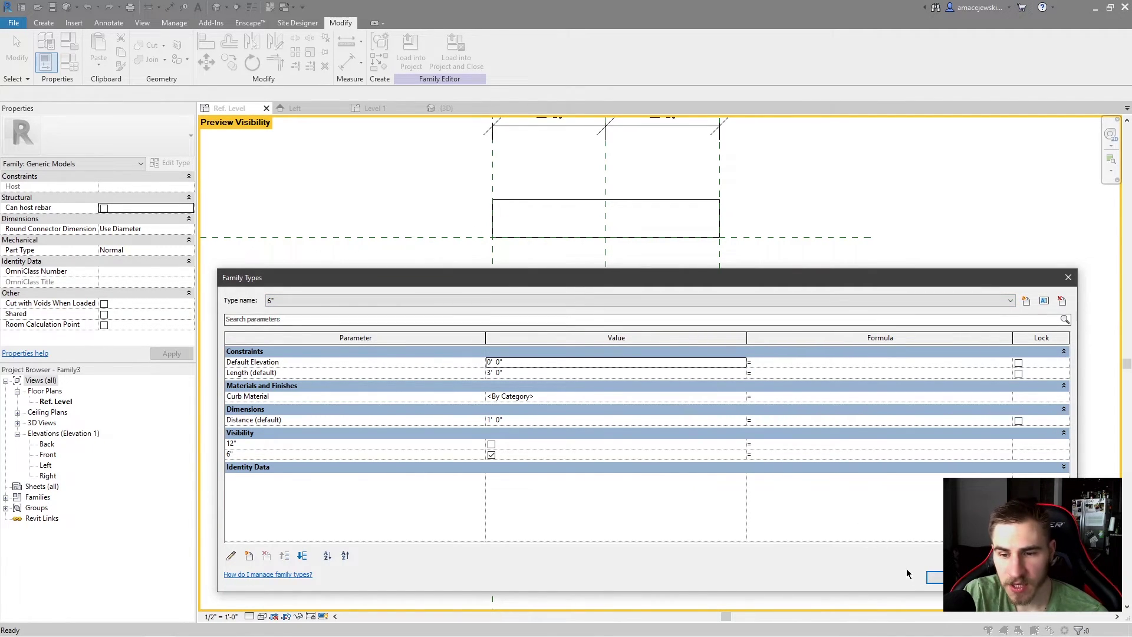
pyautogui.click(931, 576)
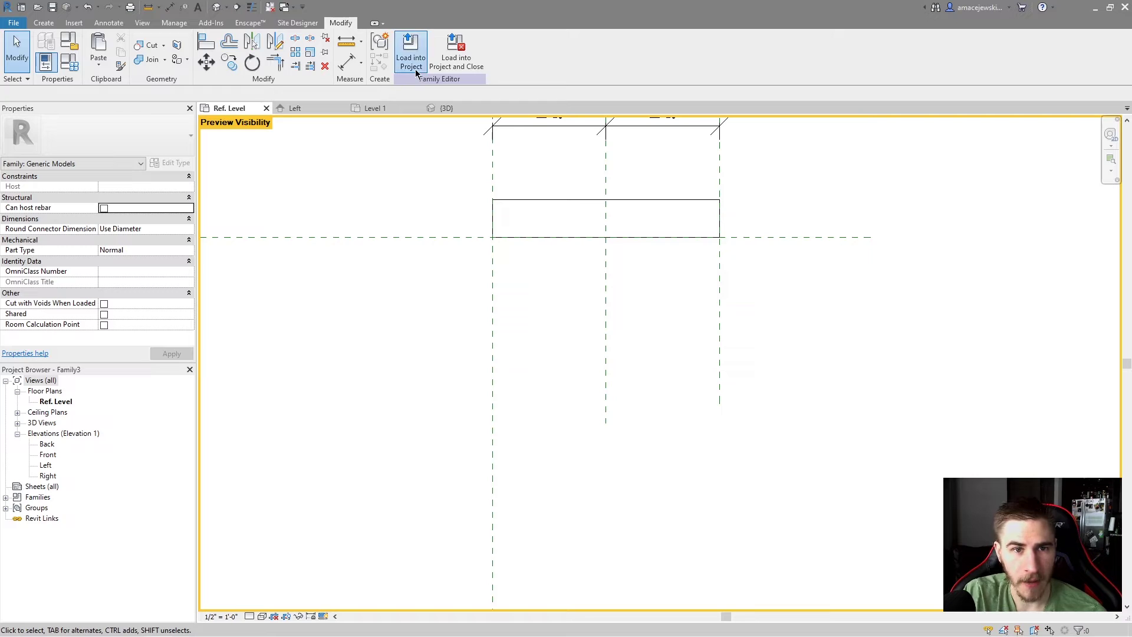
pyautogui.click(415, 69)
pyautogui.click(585, 318)
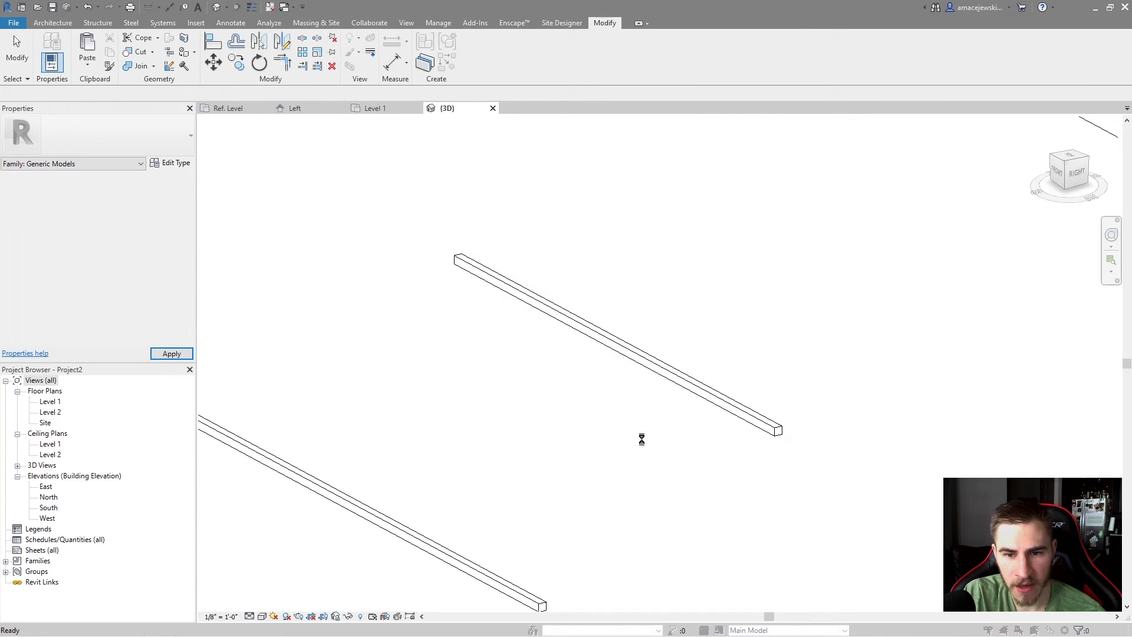
pyautogui.click(653, 364)
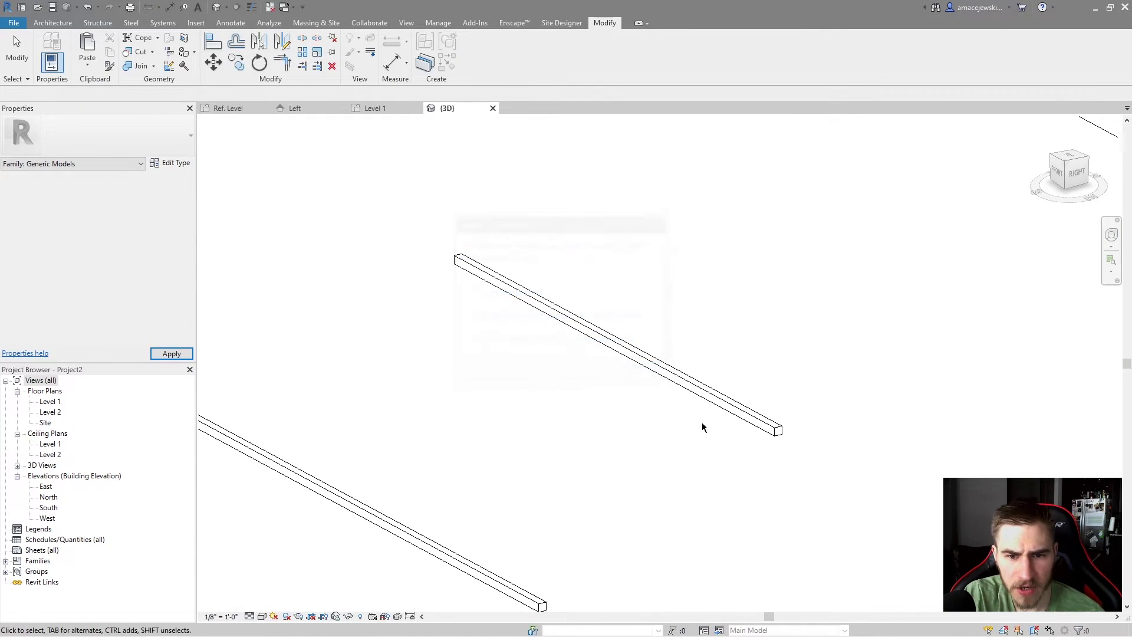
# Change the type of the shorter curb in the project's 3D view to 6"
pyautogui.moveTo(678, 412); pyautogui.dragTo(686, 384, button='middle')
pyautogui.click(779, 397)
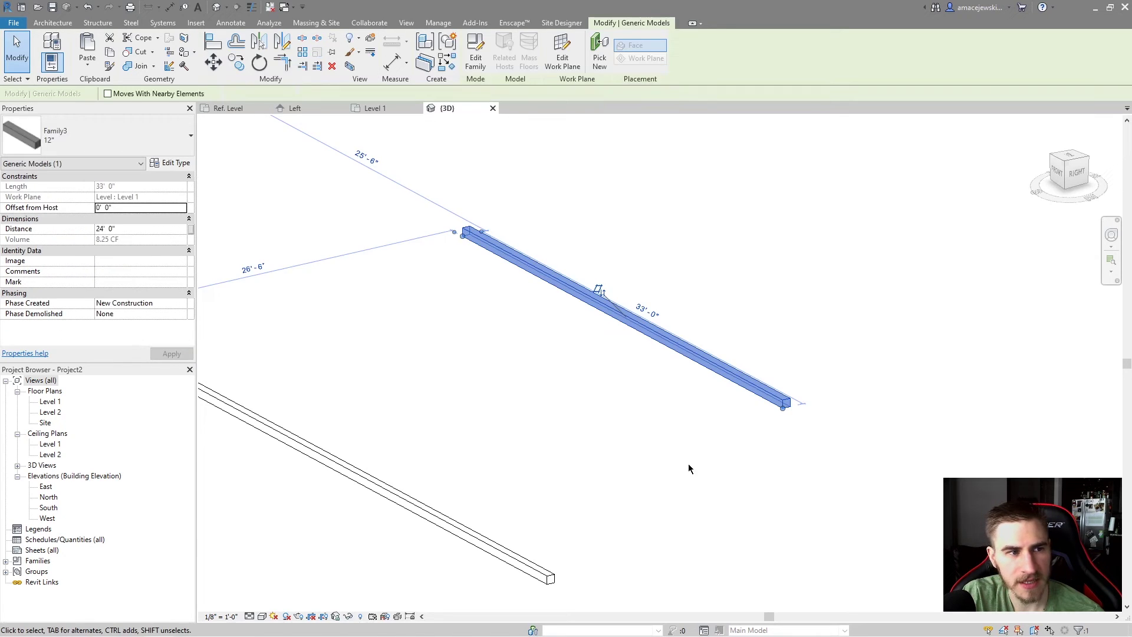
pyautogui.moveTo(690, 467); pyautogui.dragTo(692, 434, button='middle')
pyautogui.click(92, 146)
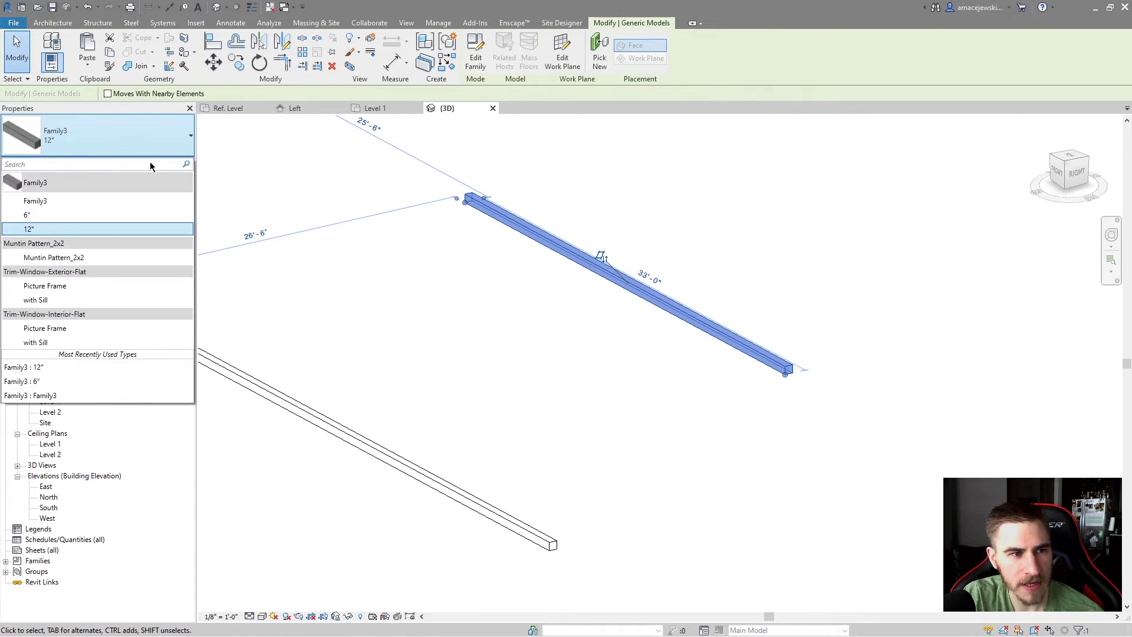
pyautogui.click(460, 274)
pyautogui.click(670, 314)
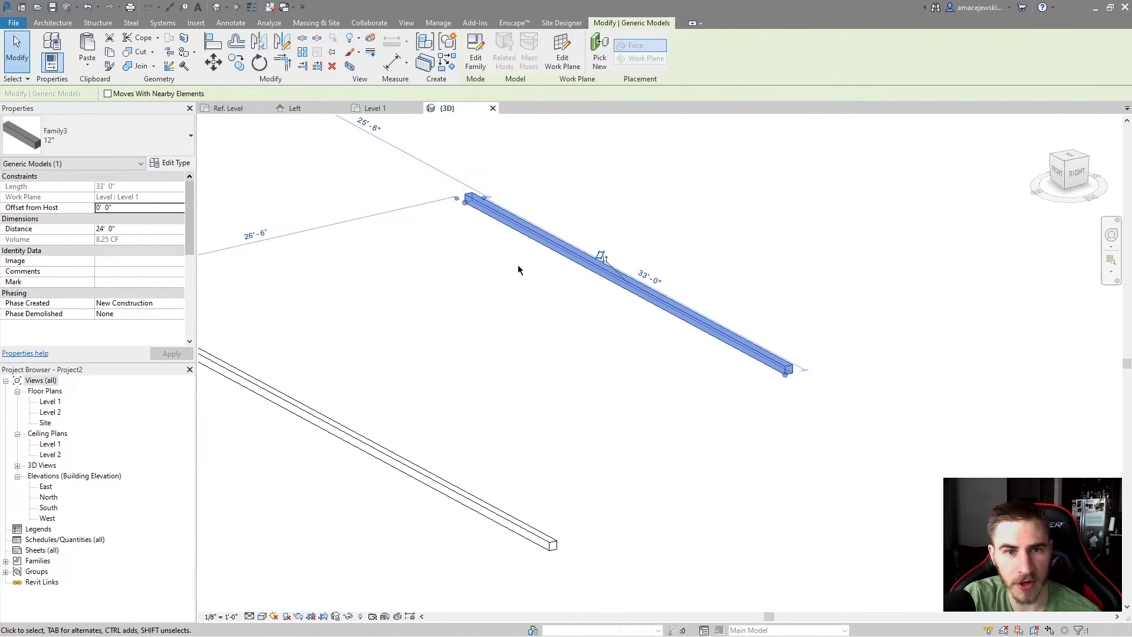
pyautogui.click(95, 136)
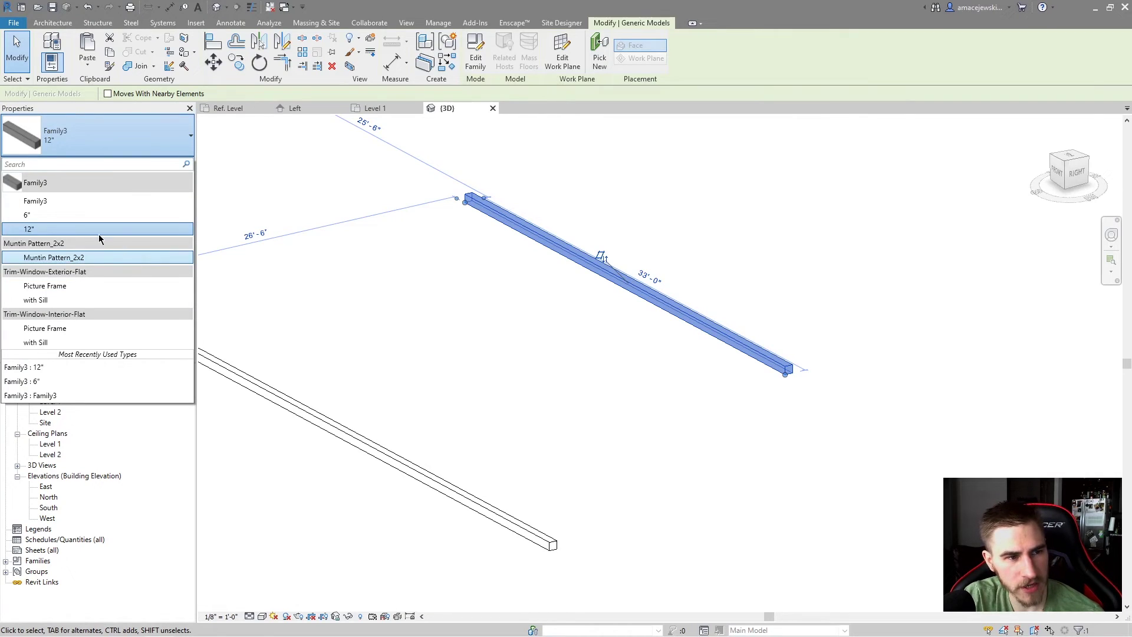
pyautogui.click(36, 216)
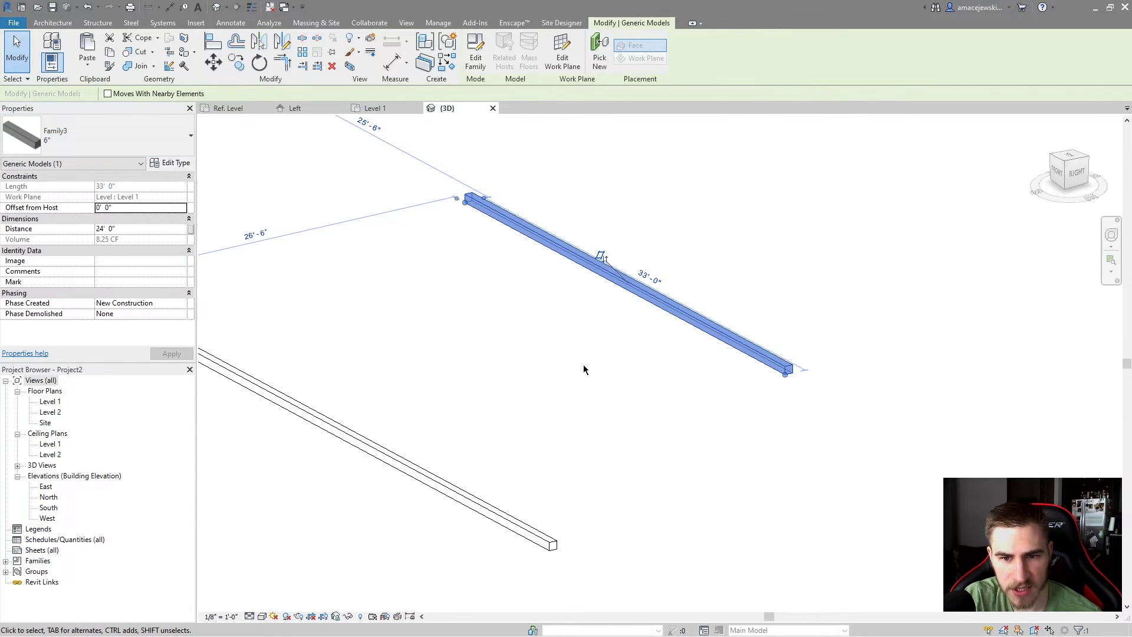
# Recheck the shorter curb by switching between its 12" and 6" types, ending on 6"
pyautogui.click(753, 408)
pyautogui.click(786, 365)
pyautogui.click(89, 136)
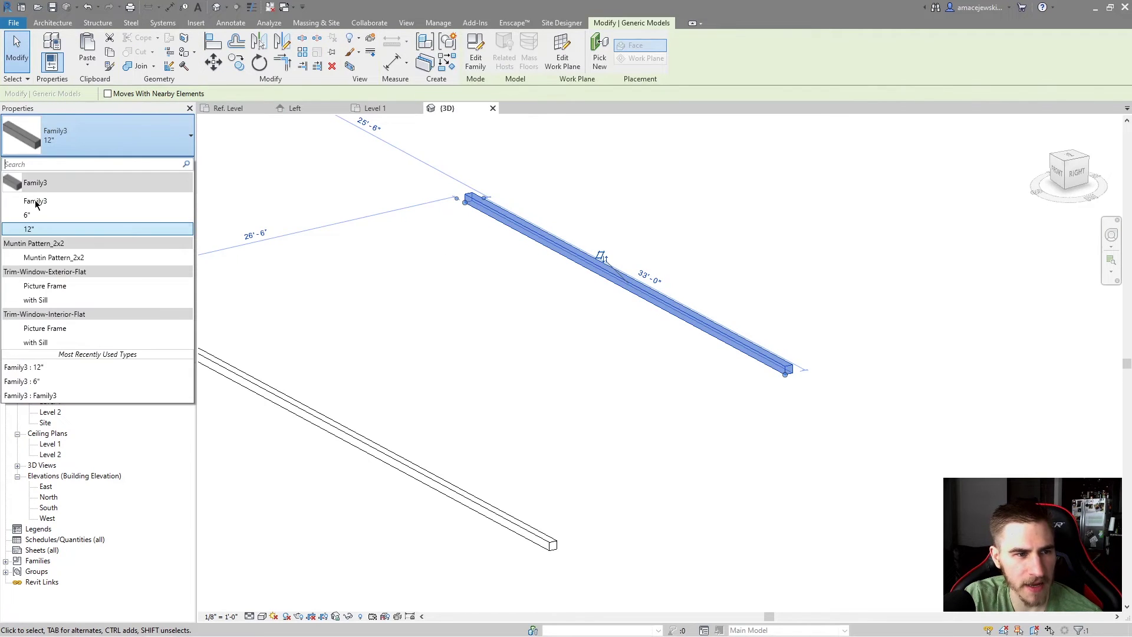
pyautogui.click(35, 222)
pyautogui.click(610, 312)
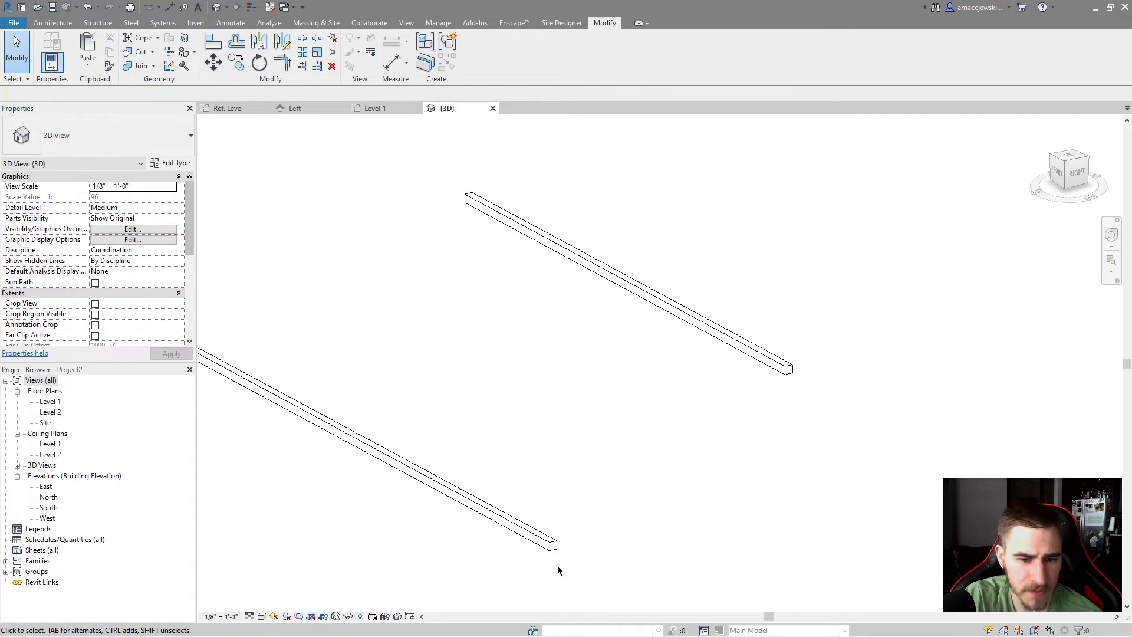
# Open the longer curb's family for editing and show the family geometry in its default 3D view
pyautogui.click(551, 543)
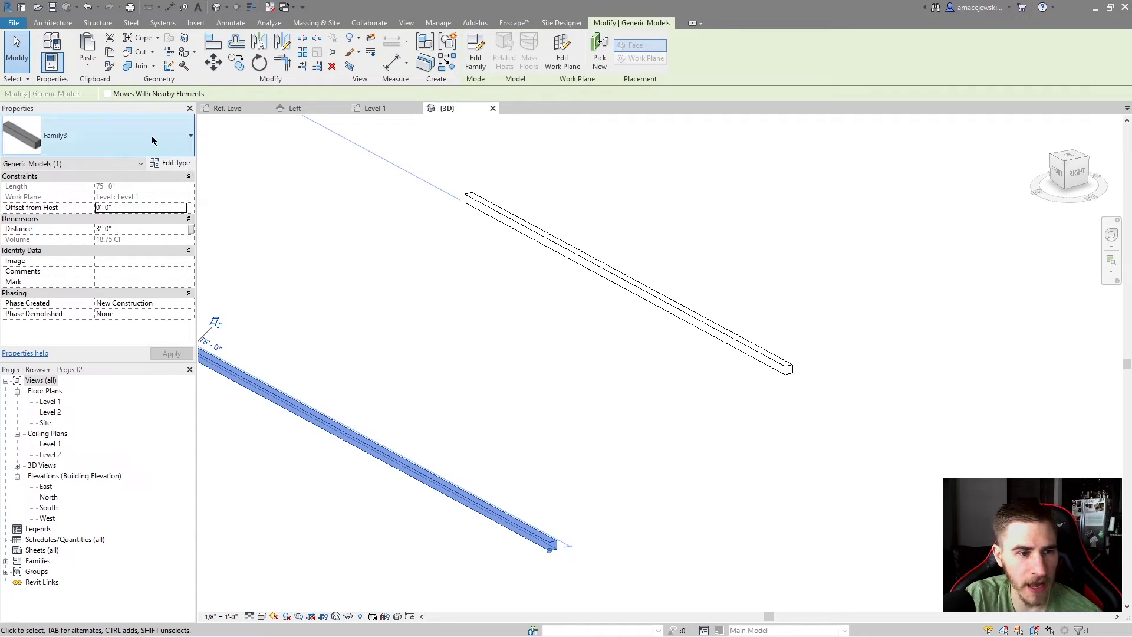
pyautogui.click(478, 59)
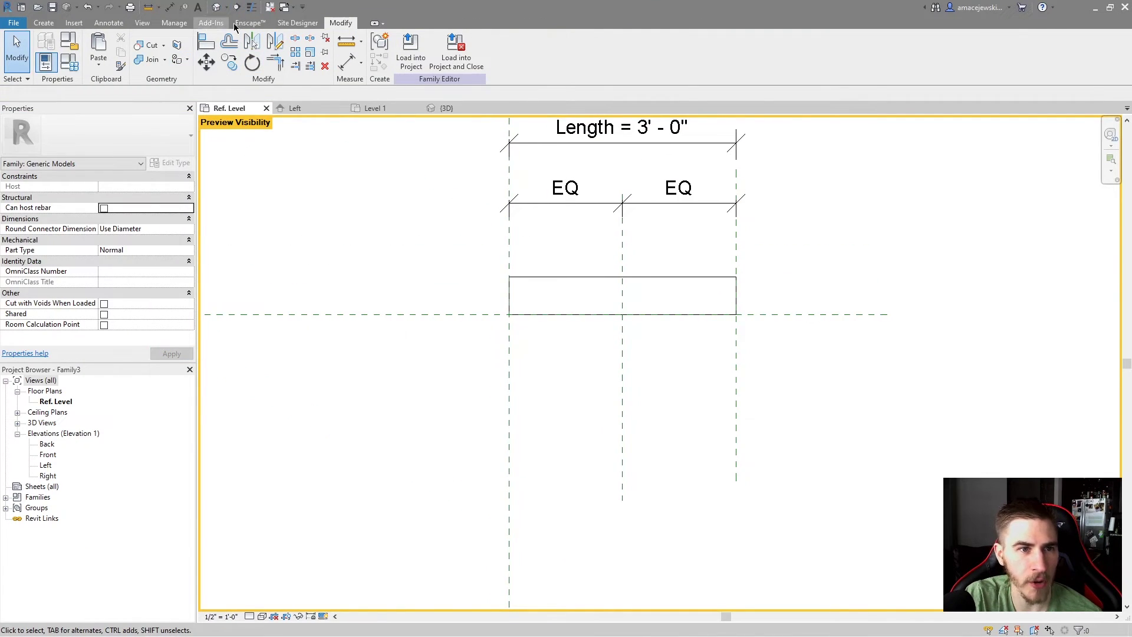
pyautogui.click(443, 107)
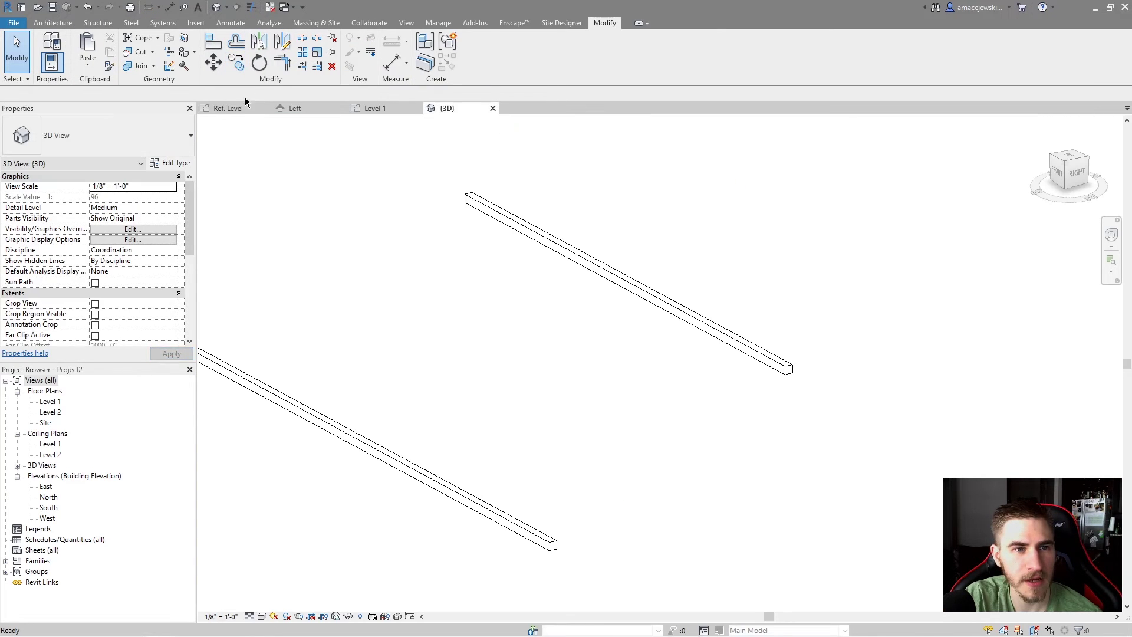
pyautogui.click(230, 108)
pyautogui.click(215, 7)
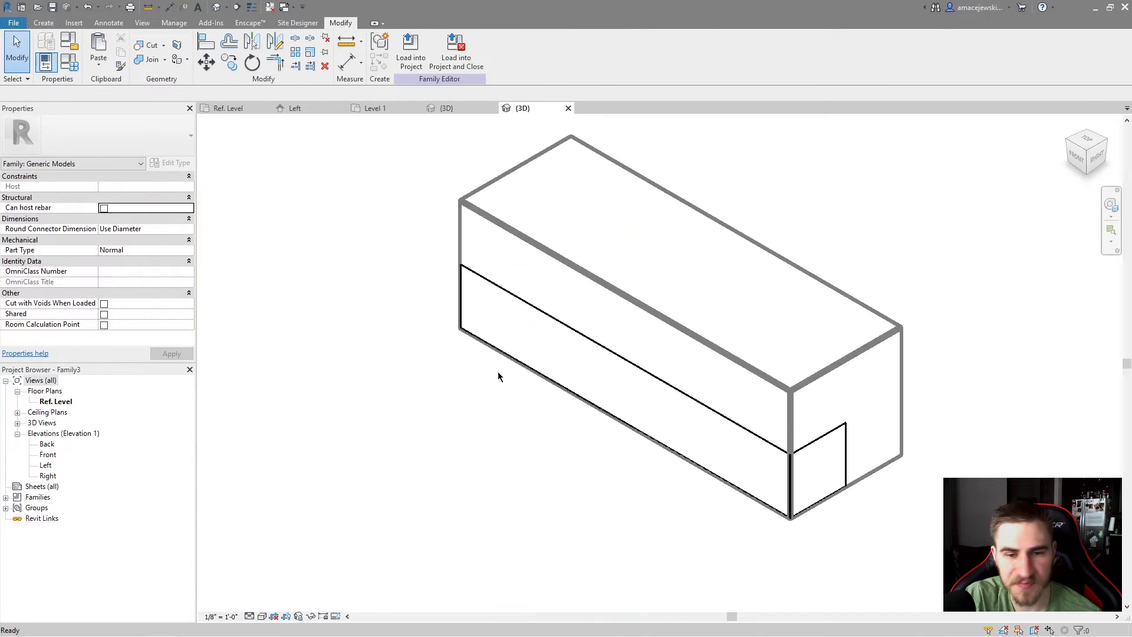
pyautogui.keyDown('shift'); pyautogui.moveTo(720, 463); pyautogui.dragTo(729, 473, button='middle'); pyautogui.keyUp('shift')
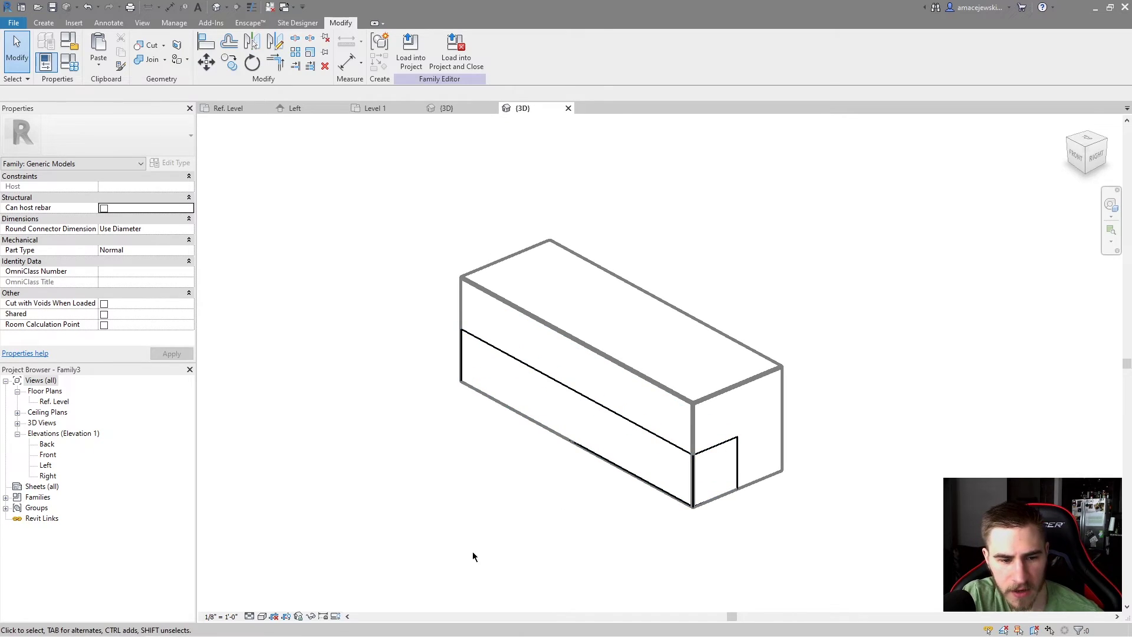
# Turn on Preview Visibility in the family's 3D view
pyautogui.click(336, 617)
pyautogui.click(413, 604)
pyautogui.moveTo(785, 507); pyautogui.dragTo(727, 443, button='middle')
# Apply the 12" family type to preview the larger curb sweep in 3D
pyautogui.click(69, 61)
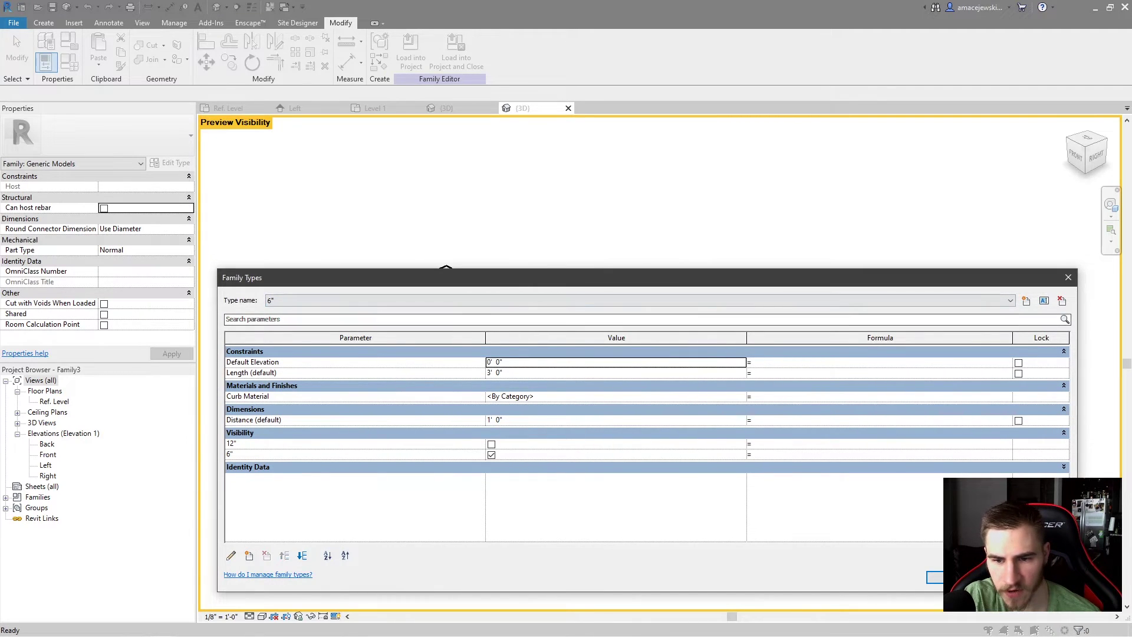
pyautogui.click(949, 577)
pyautogui.click(69, 62)
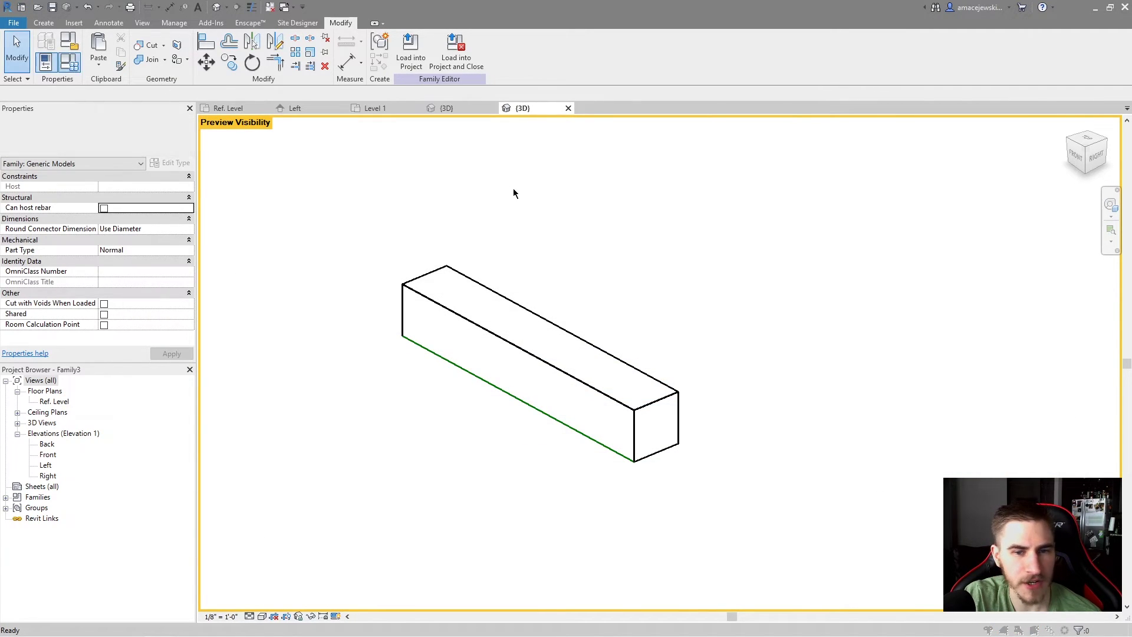
pyautogui.click(306, 300)
pyautogui.click(307, 311)
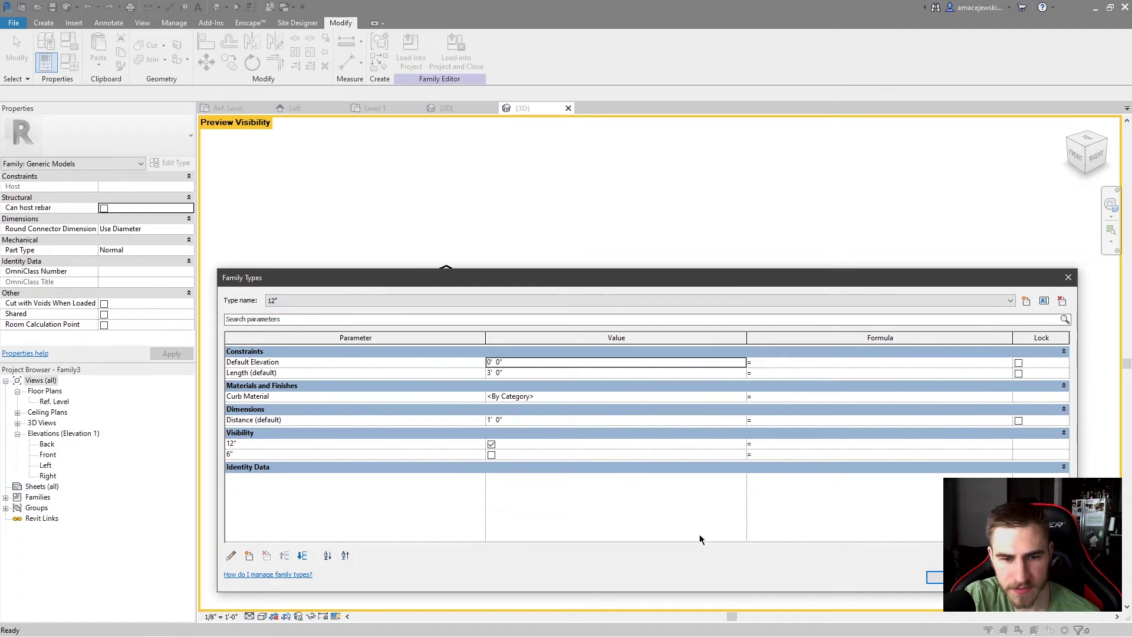
pyautogui.press('Return')
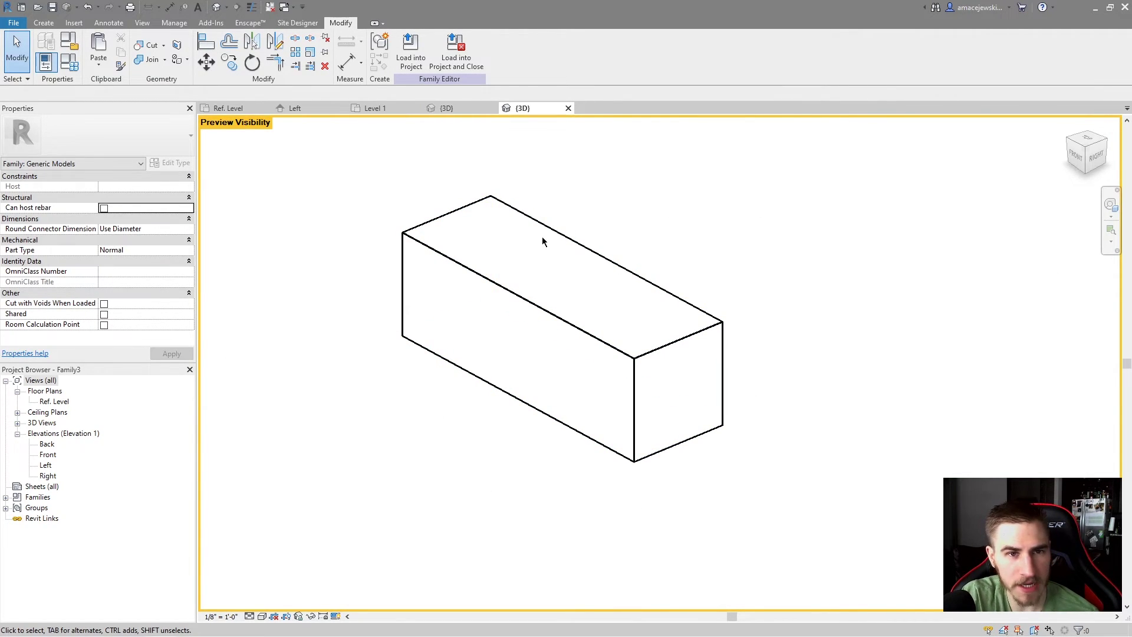
# Reload the family into the project, overwriting its version and parameter values, and set the shorter curb's type to 12"
pyautogui.click(411, 48)
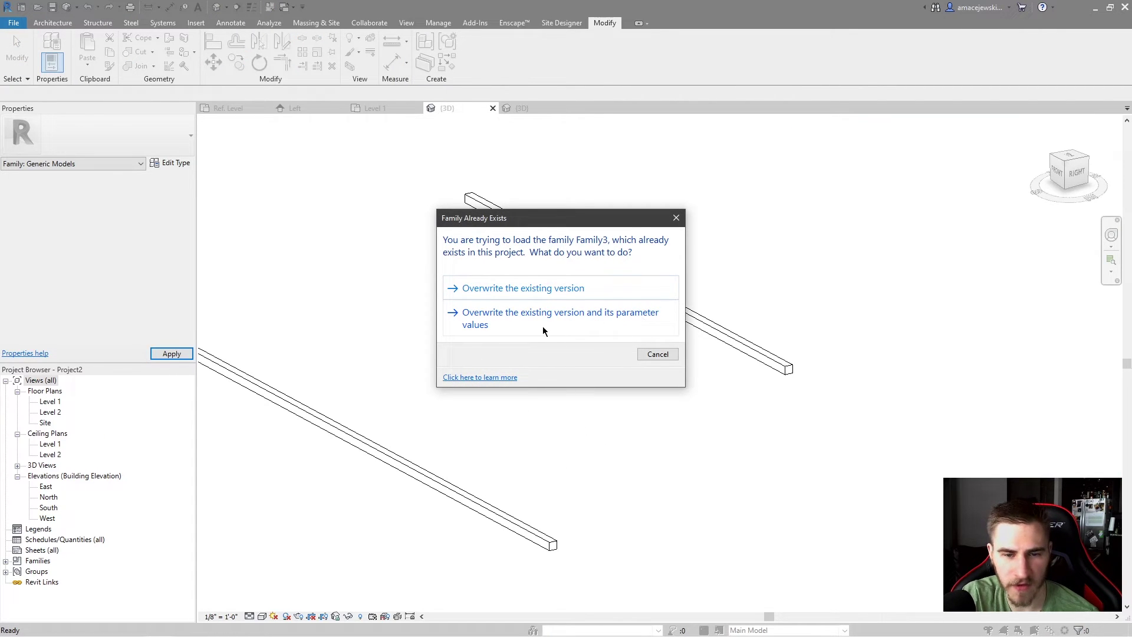
pyautogui.click(588, 326)
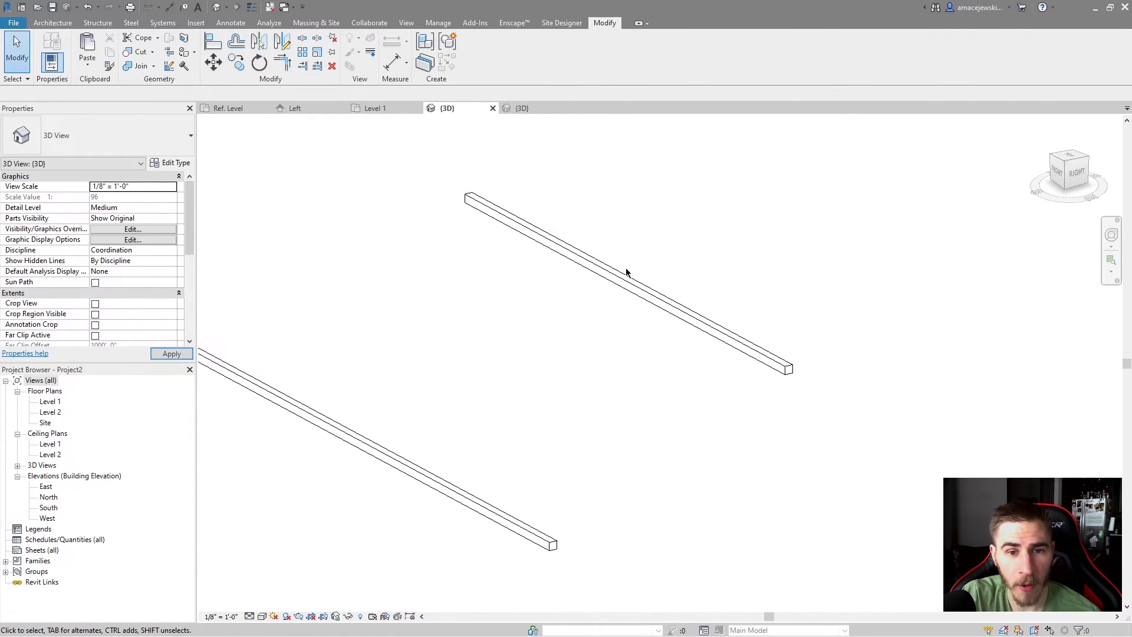
pyautogui.click(601, 260)
pyautogui.click(95, 136)
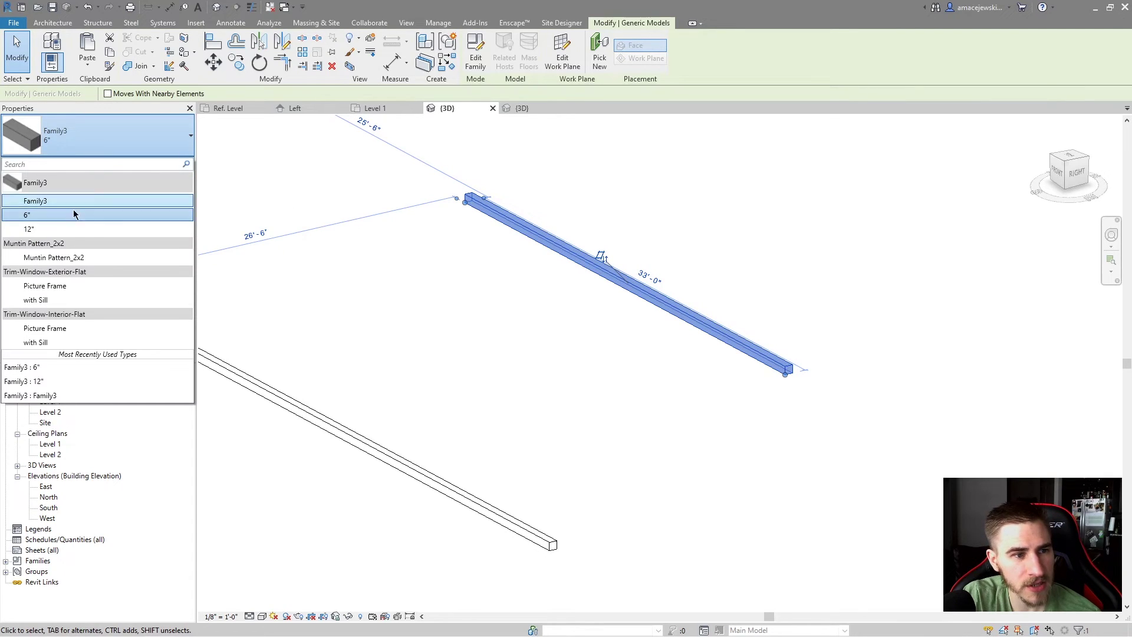
pyautogui.click(64, 229)
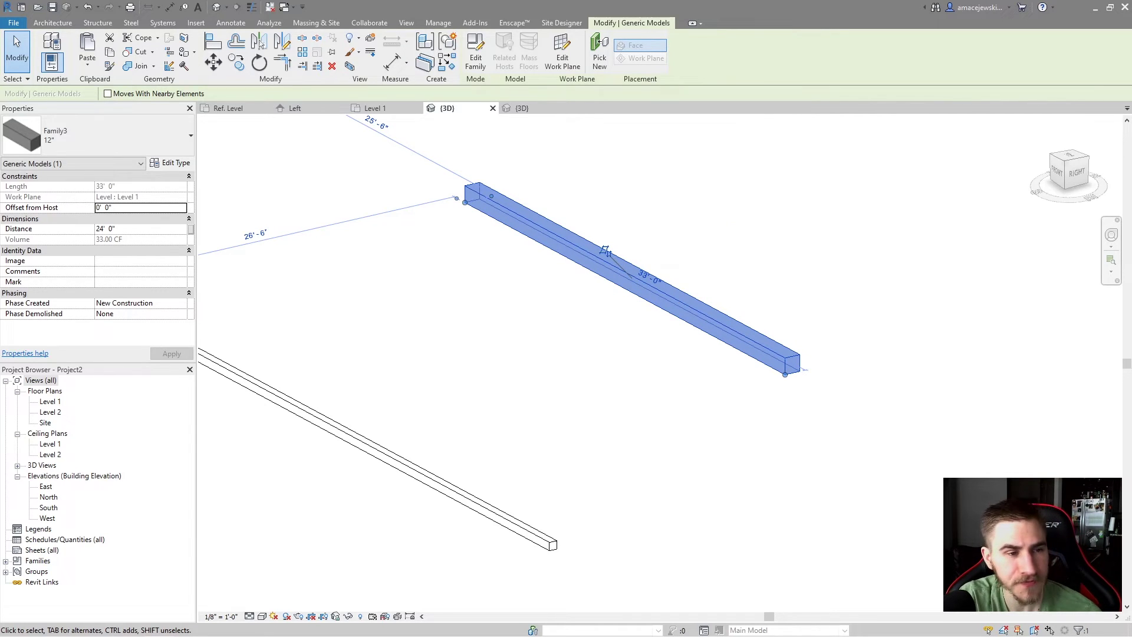
# Set the shorter curb's type to Family3 and review its available types
pyautogui.click(134, 146)
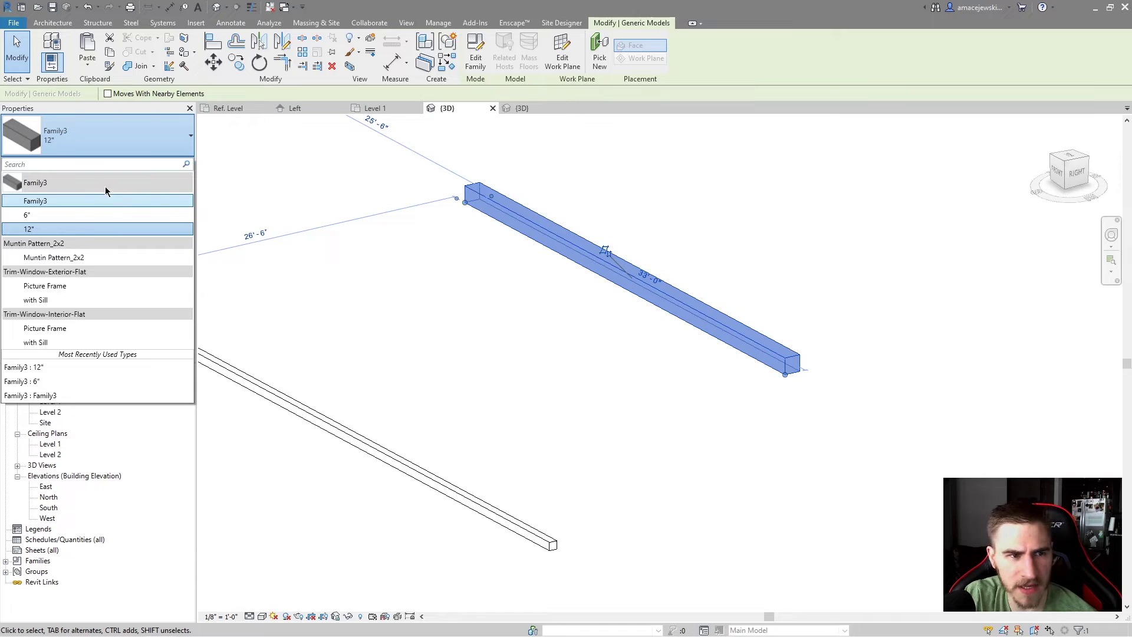
pyautogui.click(73, 201)
pyautogui.click(784, 422)
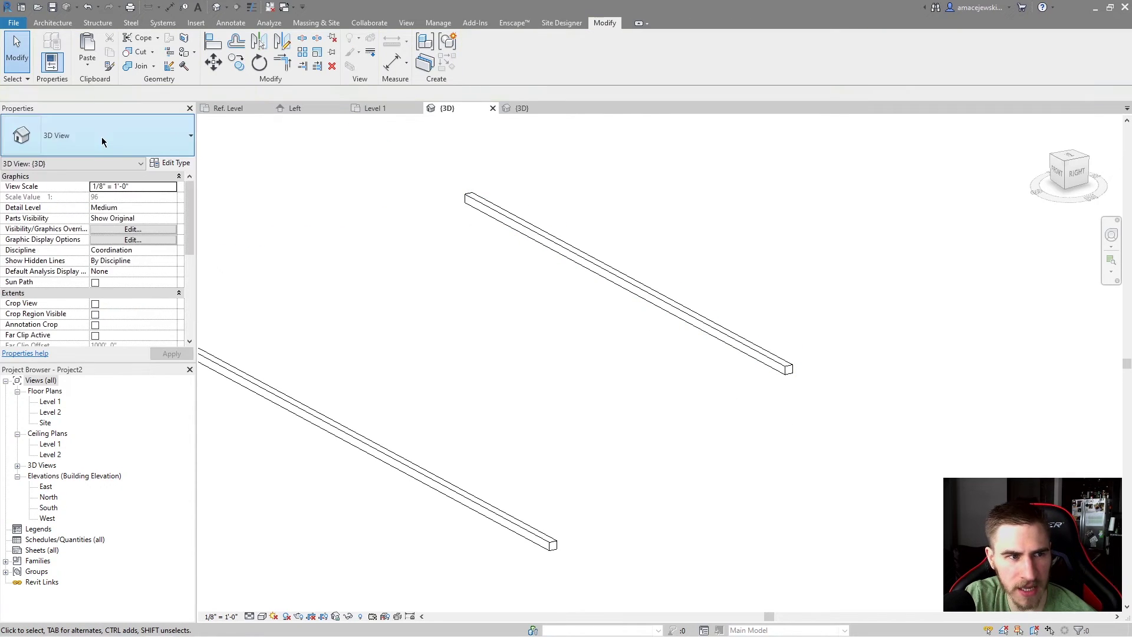
pyautogui.click(653, 296)
pyautogui.click(94, 136)
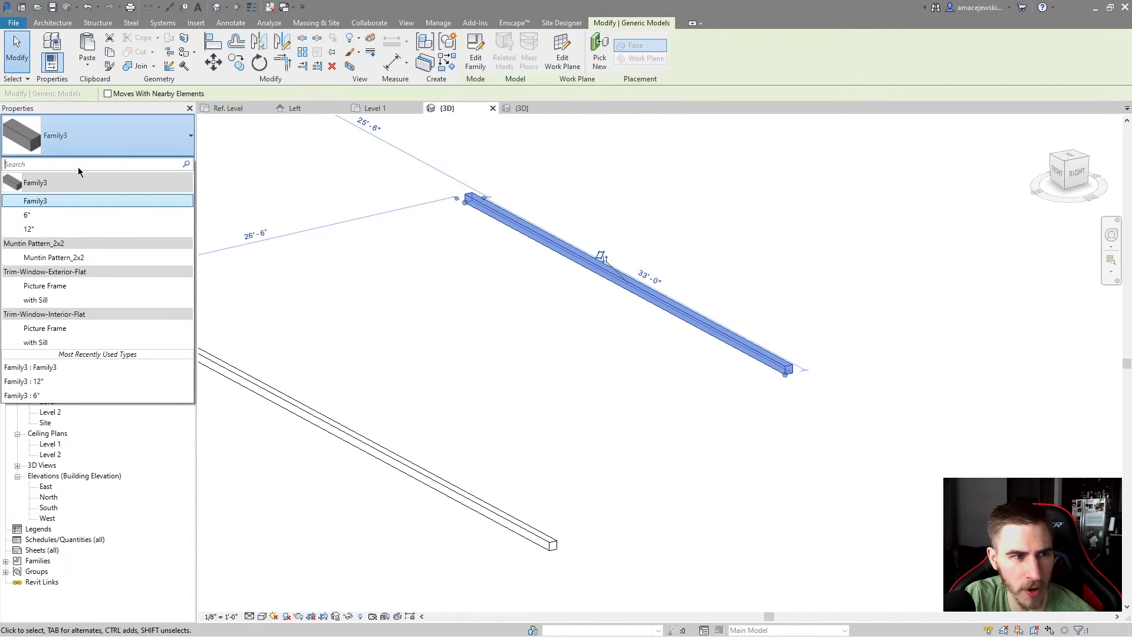
pyautogui.click(348, 274)
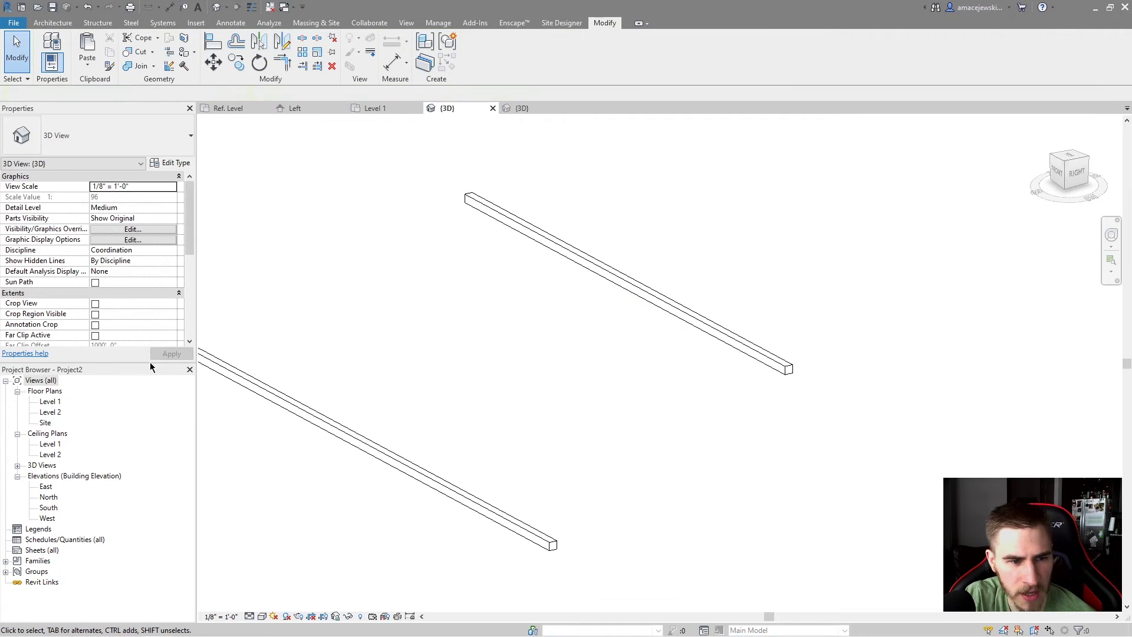
# Expand the project's Generic Models families to list the types of Family3
pyautogui.click(6, 560)
pyautogui.scroll(-4, 78, 490)
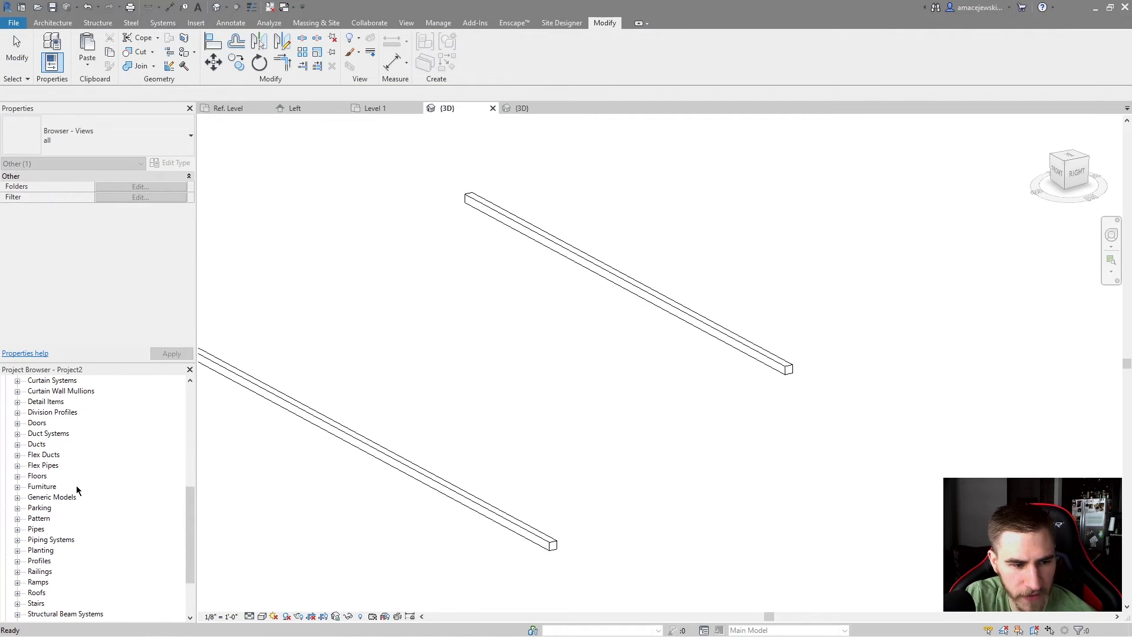
pyautogui.click(17, 497)
pyautogui.scroll(-1, 92, 471)
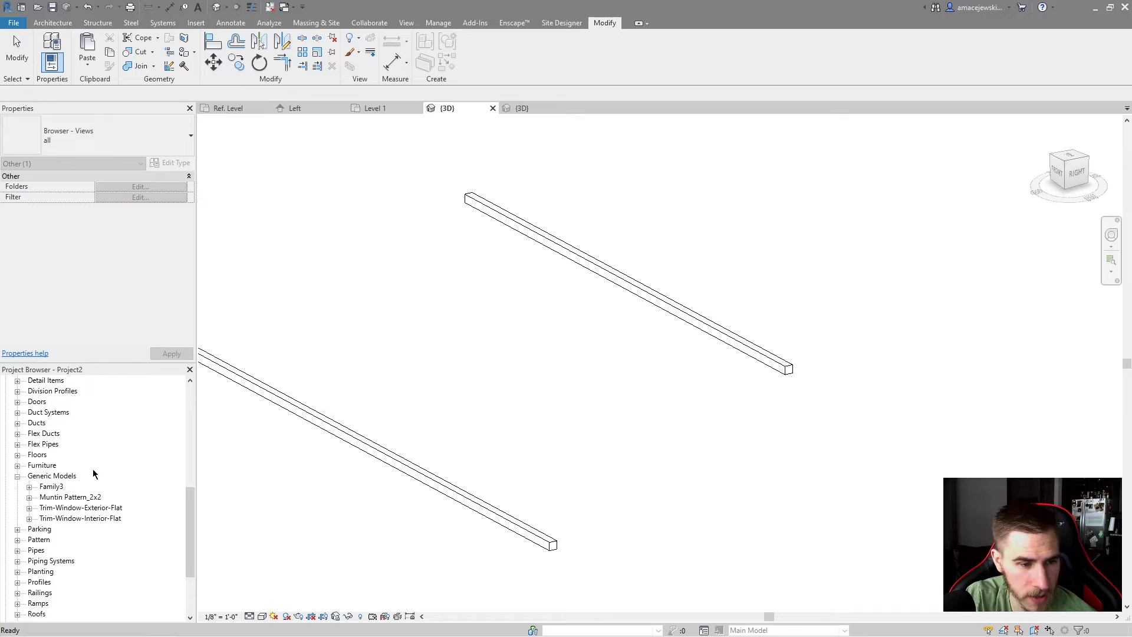
pyautogui.click(29, 486)
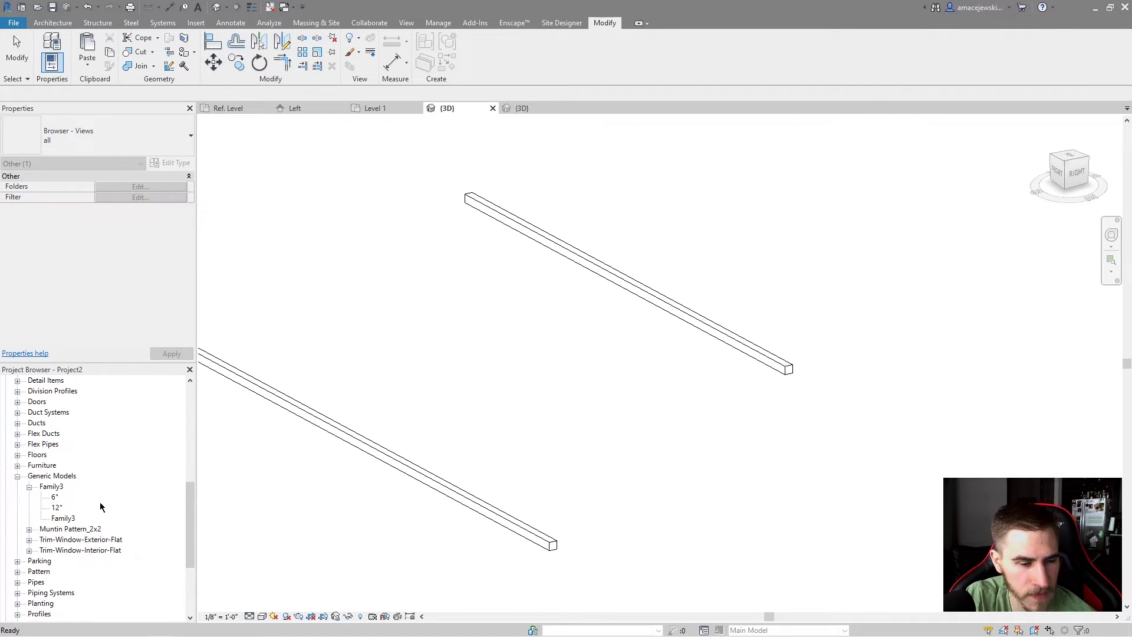
# Try to delete the Family3 type from the project
pyautogui.rightClick(62, 519)
pyautogui.click(109, 389)
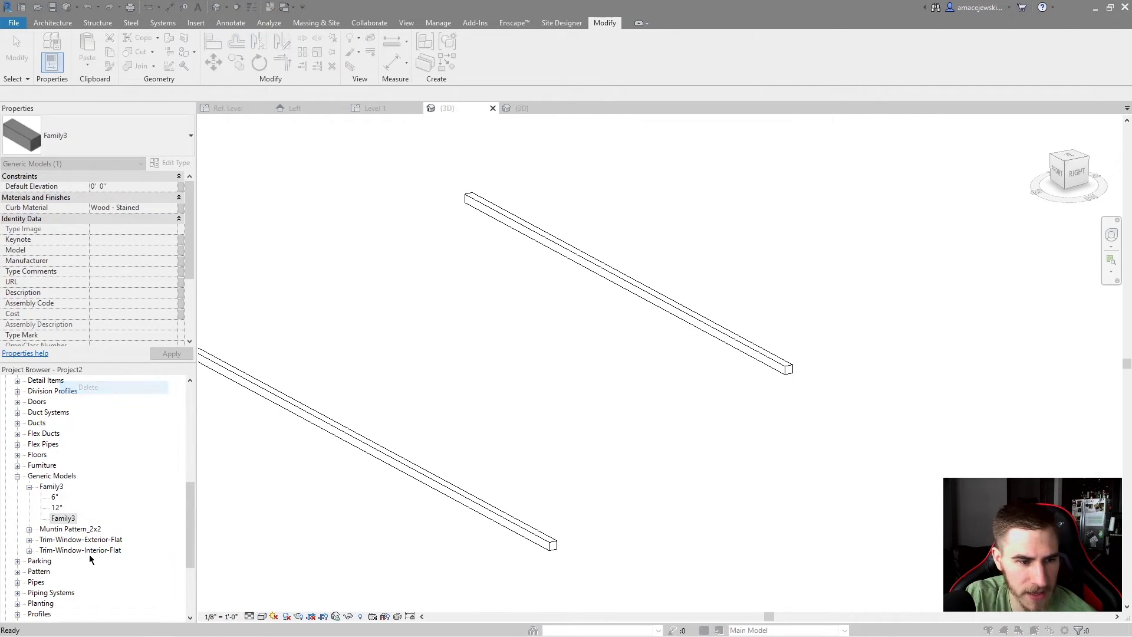
pyautogui.click(645, 362)
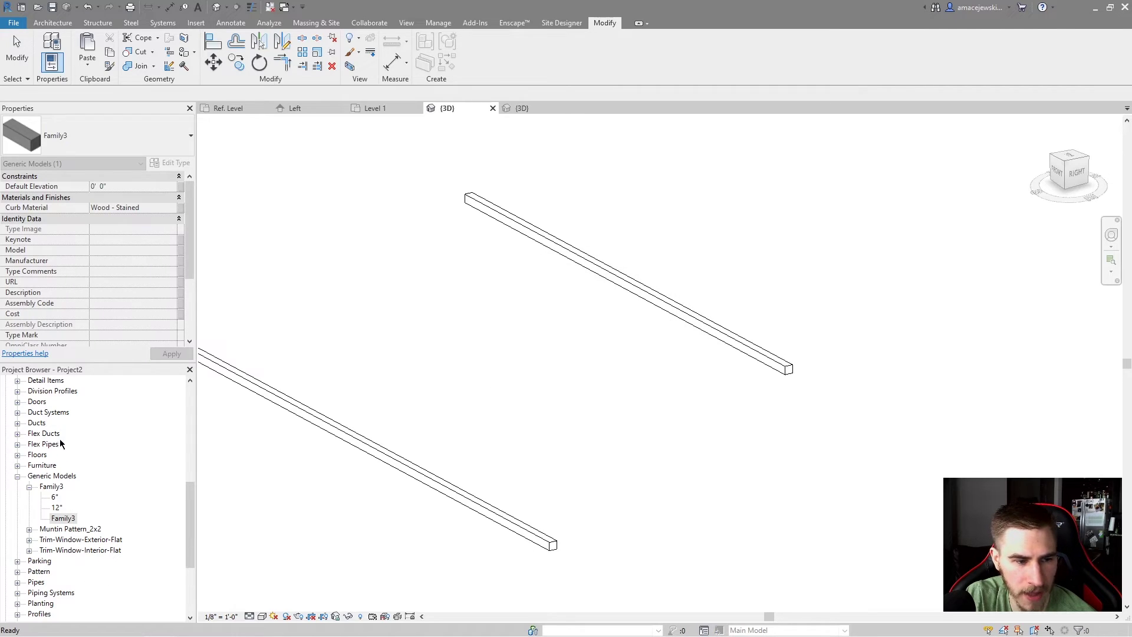
# Delete the Family3 type from the Family3 family, confirming the removal of its placed curbs as well
pyautogui.rightClick(61, 521)
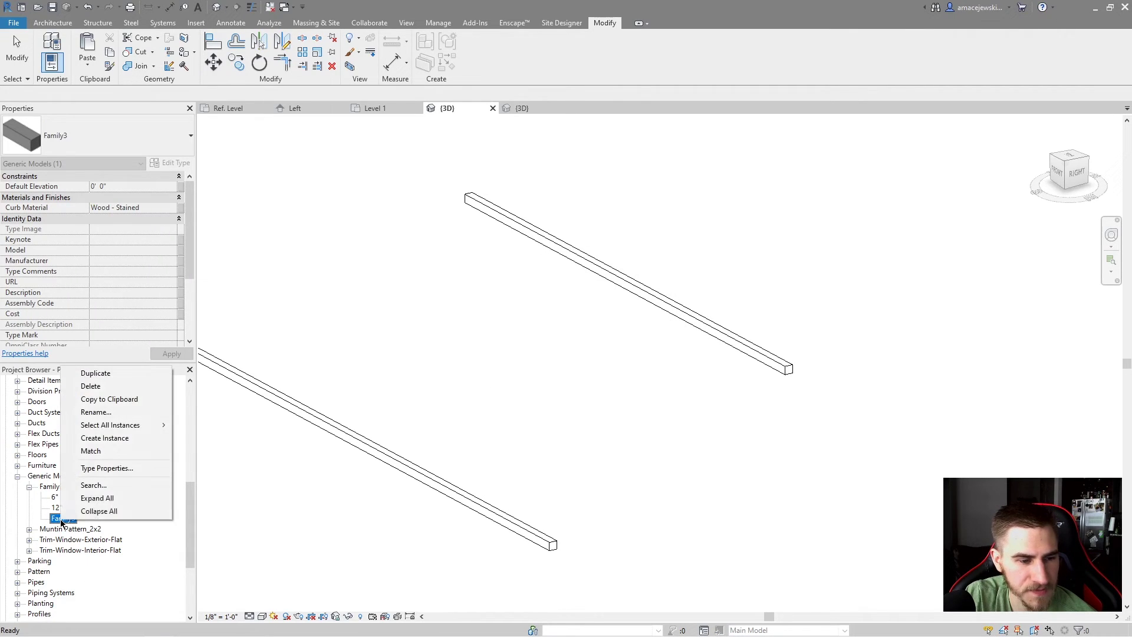
pyautogui.click(124, 388)
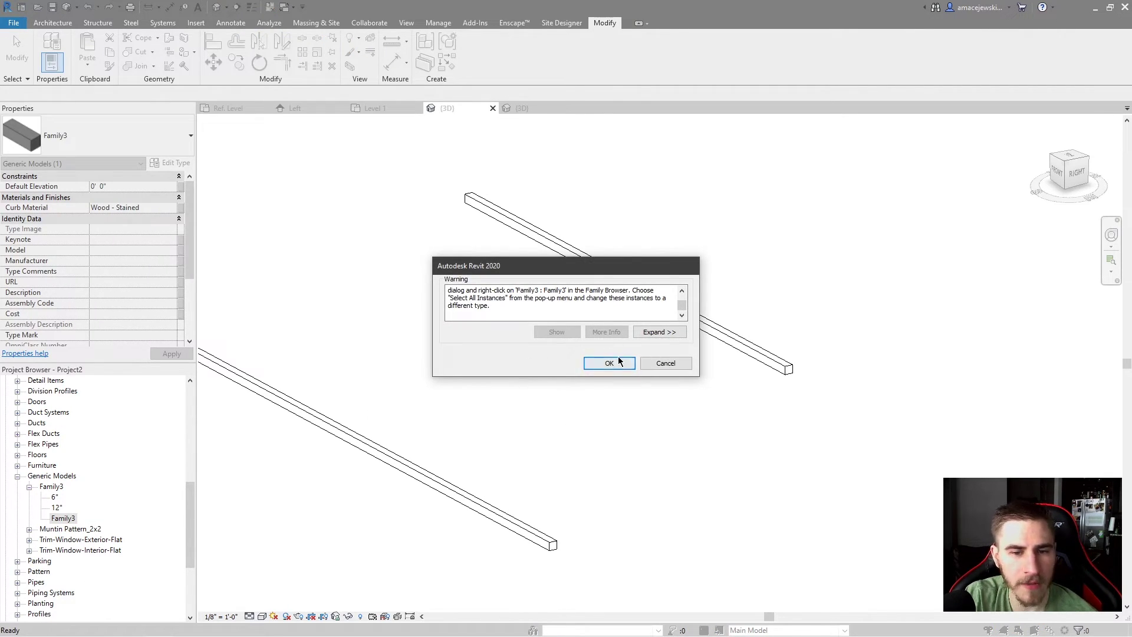
pyautogui.click(610, 363)
pyautogui.scroll(-3, 611, 465)
pyautogui.scroll(-8, 523, 460)
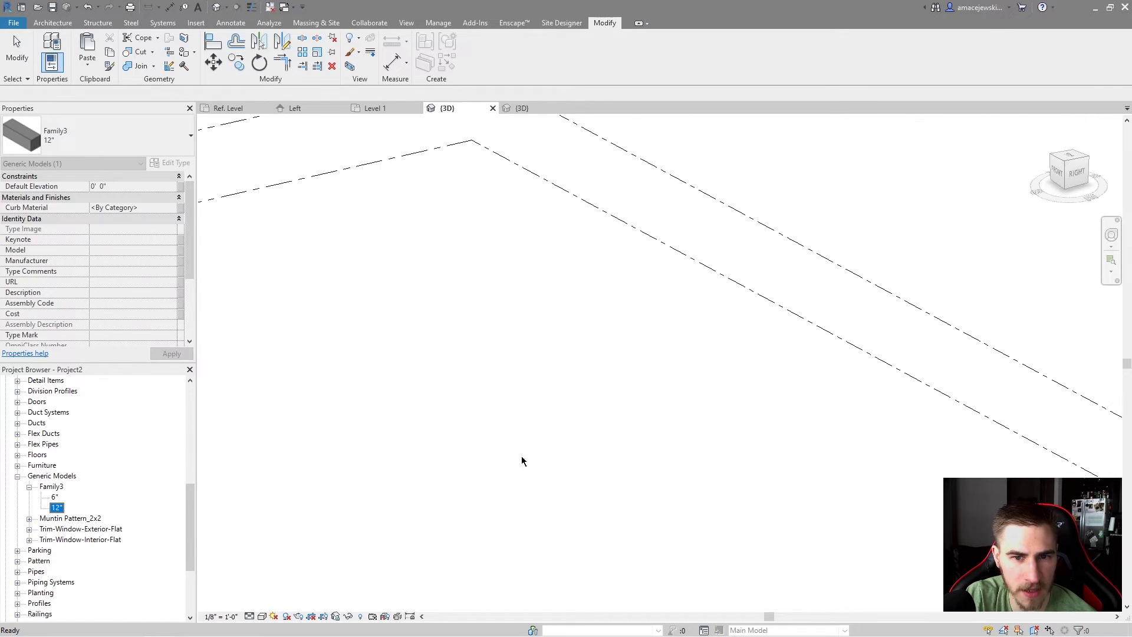
pyautogui.click(449, 515)
pyautogui.moveTo(206, 501); pyautogui.dragTo(330, 438, button='middle')
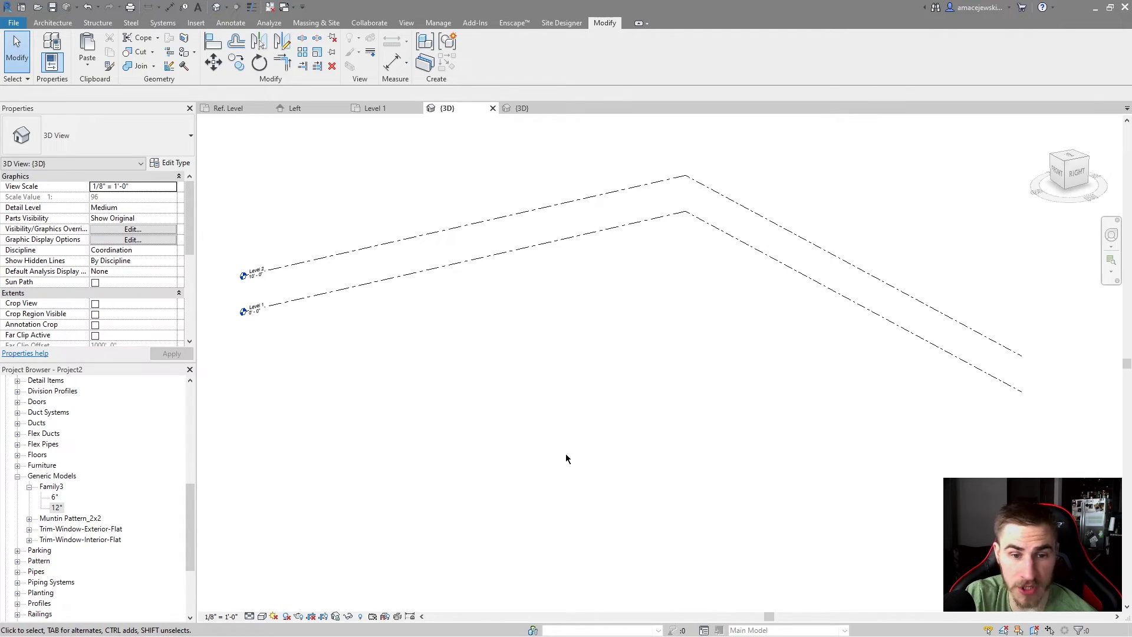
# Place a Family3 curb of type 6" about 46' long on Level 1 in the 3D view
pyautogui.click(53, 22)
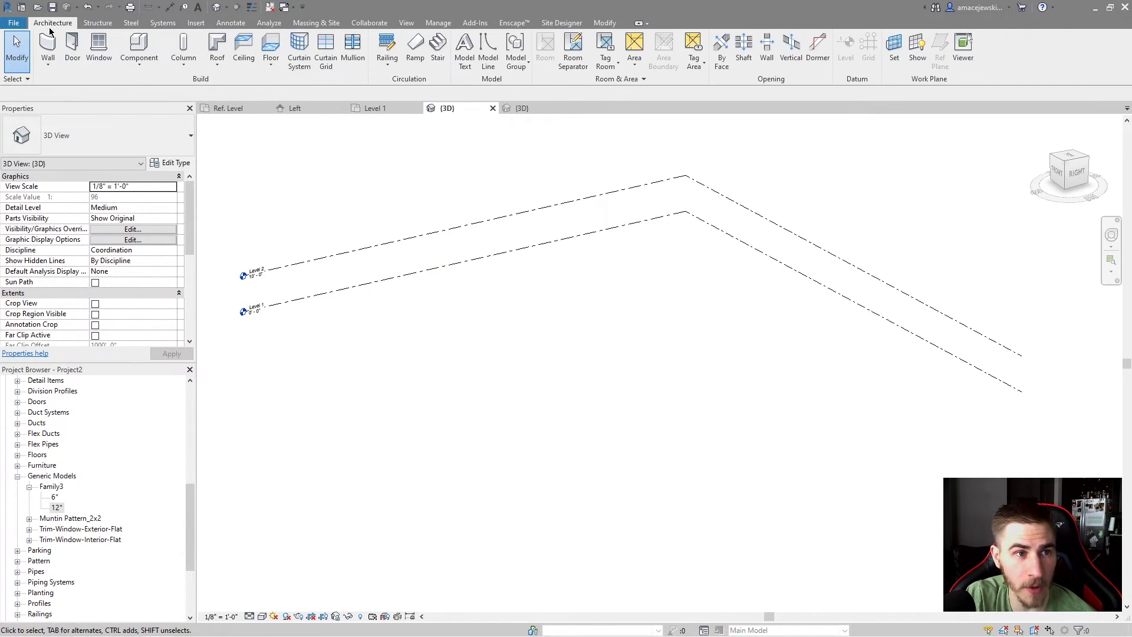
pyautogui.click(137, 48)
pyautogui.click(95, 136)
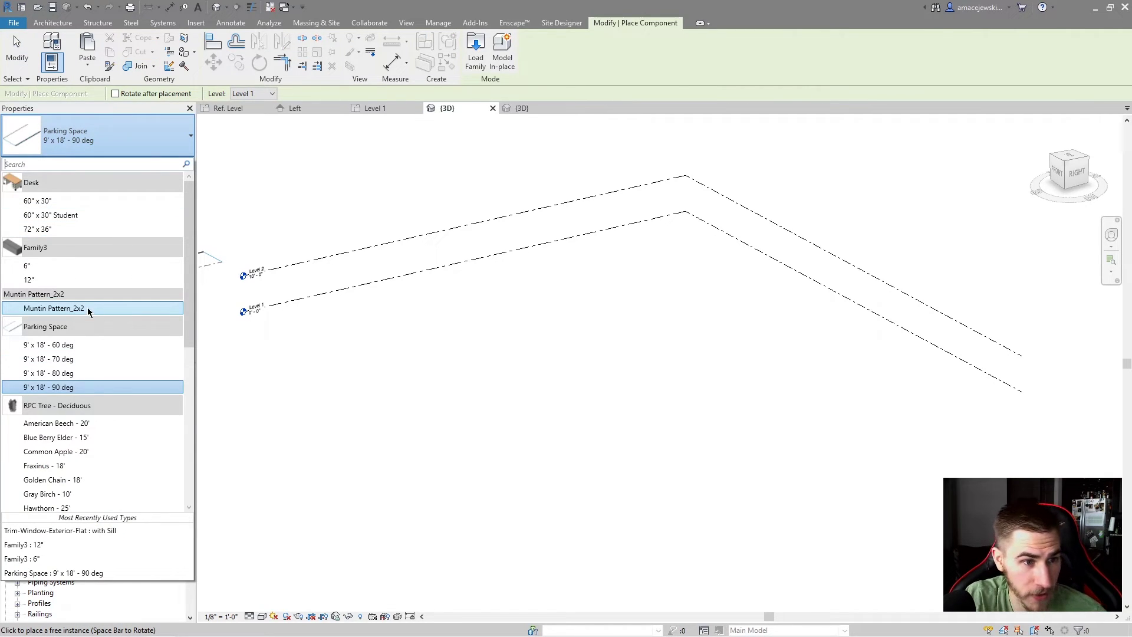
pyautogui.click(37, 266)
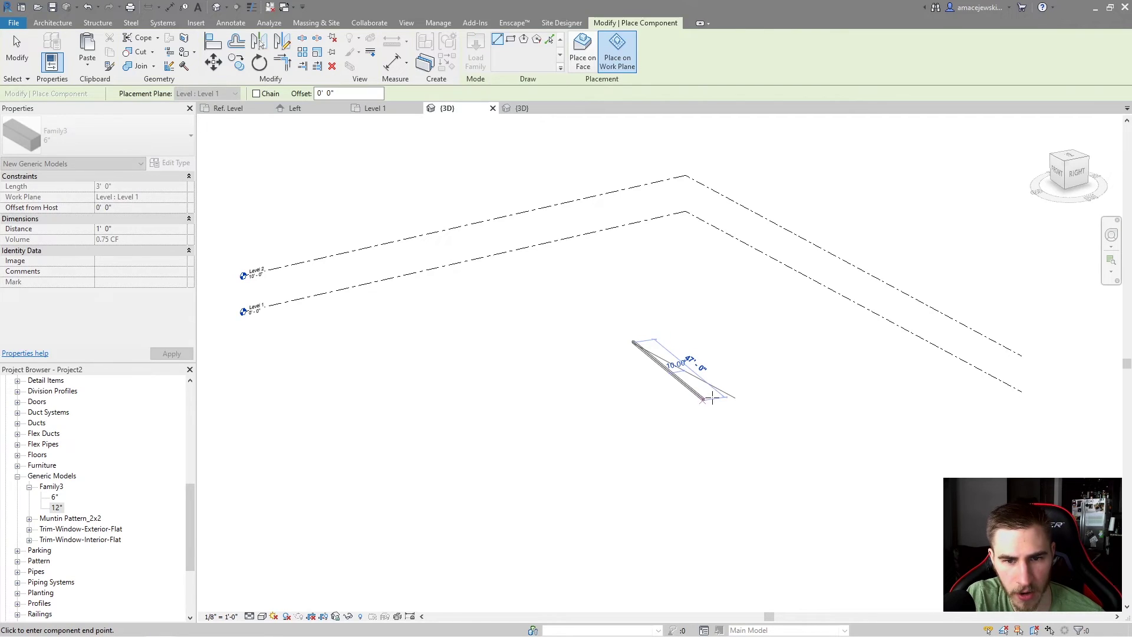
pyautogui.click(714, 397)
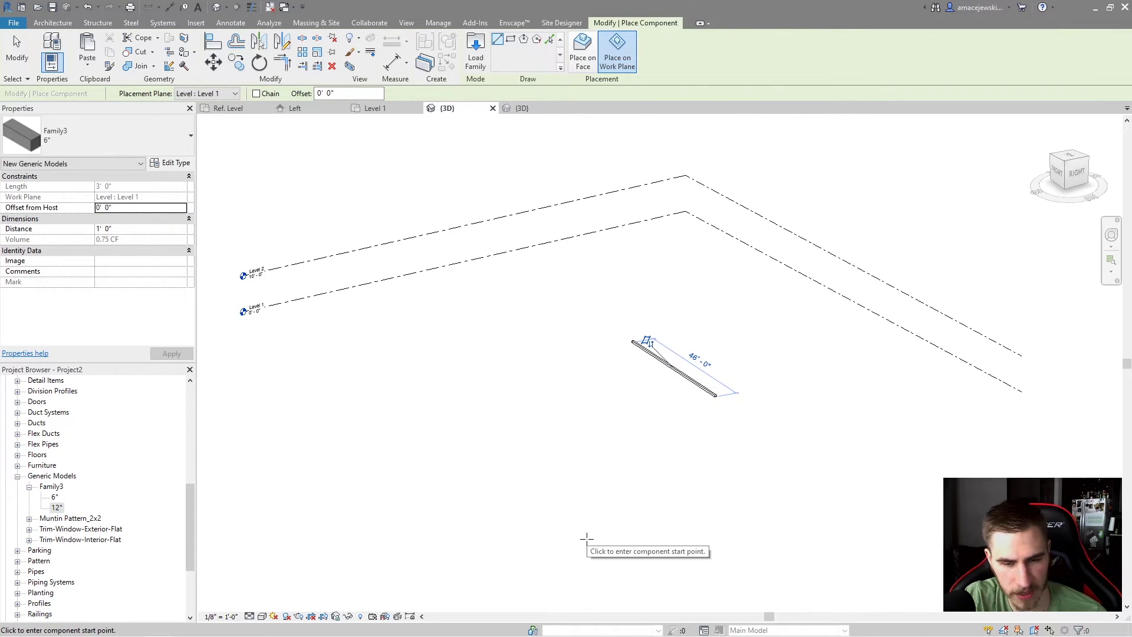
pyautogui.press('Escape')
pyautogui.press('Escape')
# Set the placed curb's type to 12"
pyautogui.click(711, 395)
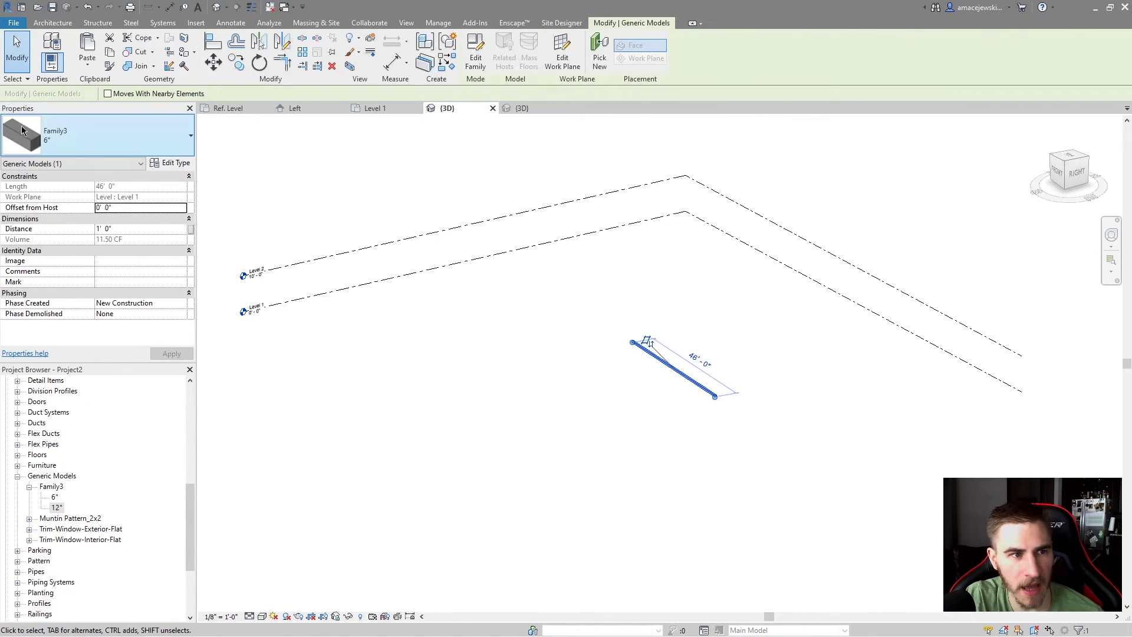
pyautogui.click(70, 137)
pyautogui.click(59, 213)
pyautogui.scroll(3, 743, 451)
pyautogui.click(670, 394)
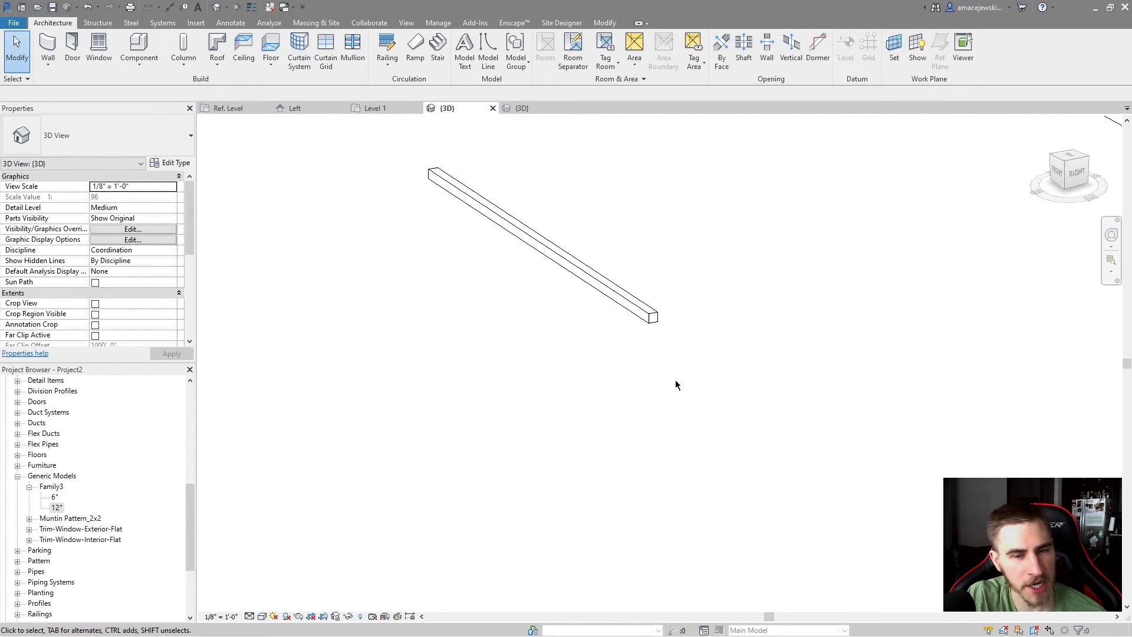
# Open the placed curb's family for editing
pyautogui.click(639, 310)
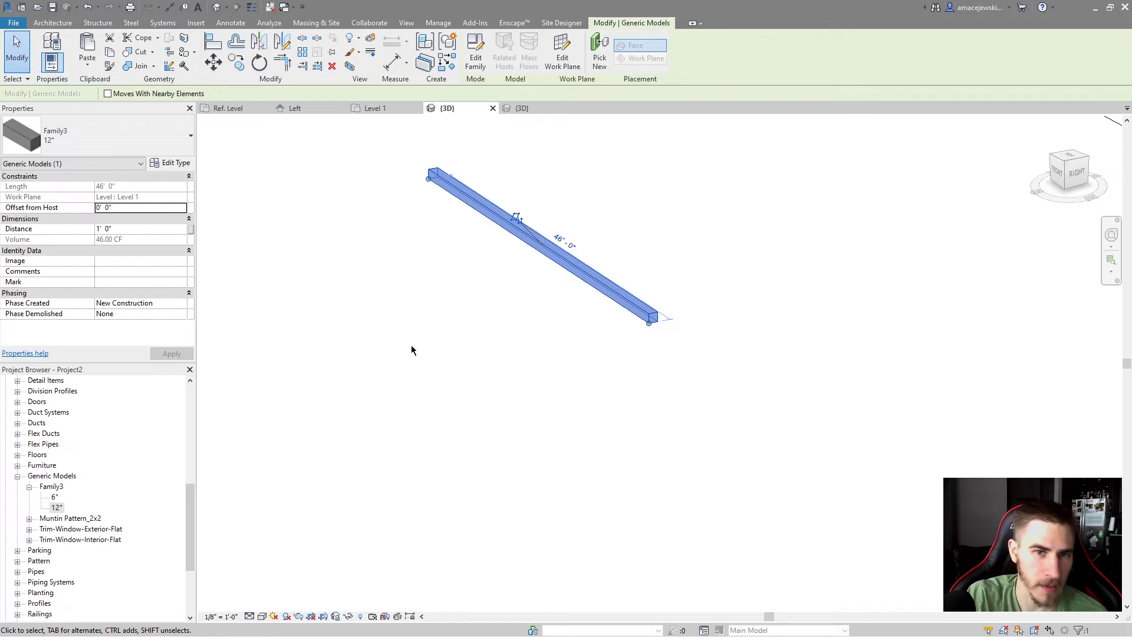
pyautogui.click(478, 64)
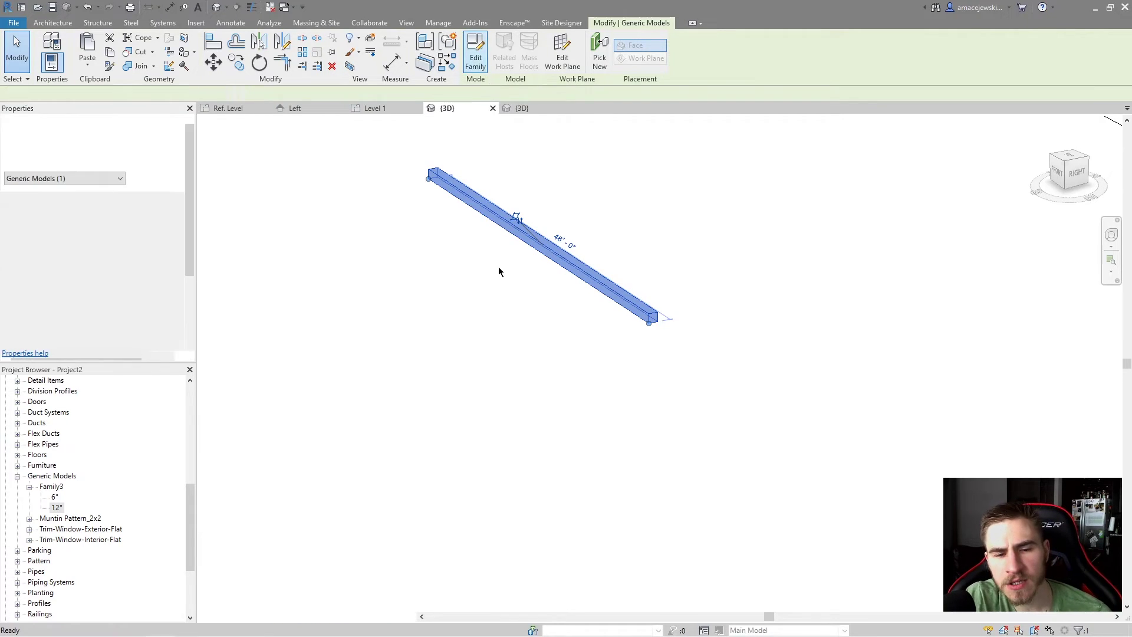
pyautogui.moveTo(555, 373); pyautogui.dragTo(546, 433, button='middle')
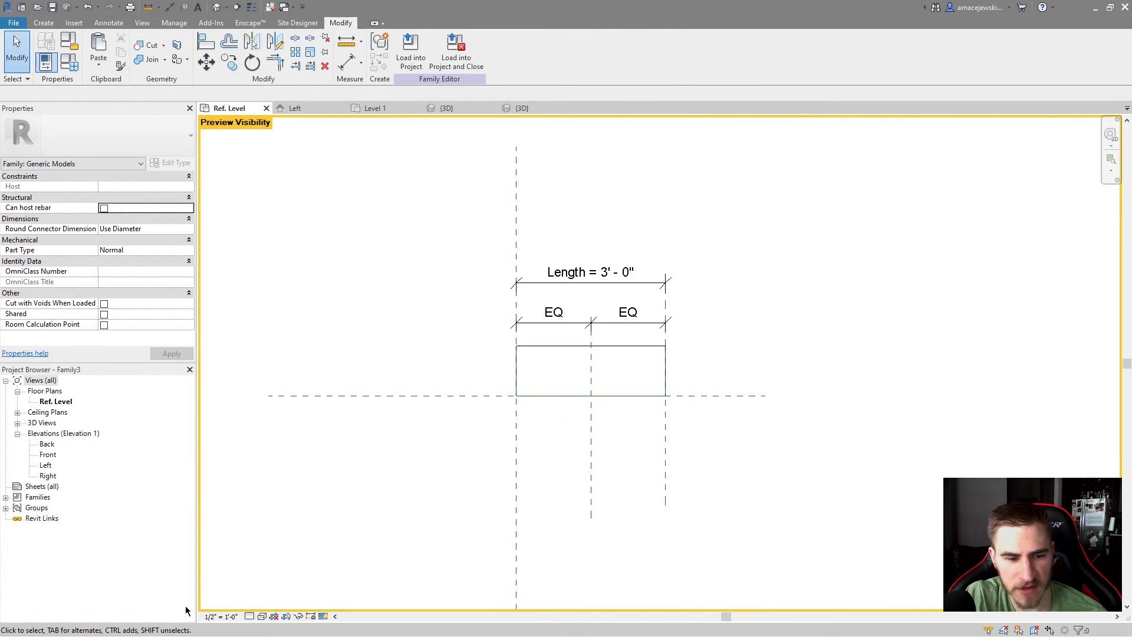
pyautogui.moveTo(276, 594); pyautogui.dragTo(286, 575, button='middle')
pyautogui.press('c')
pyautogui.press('m')
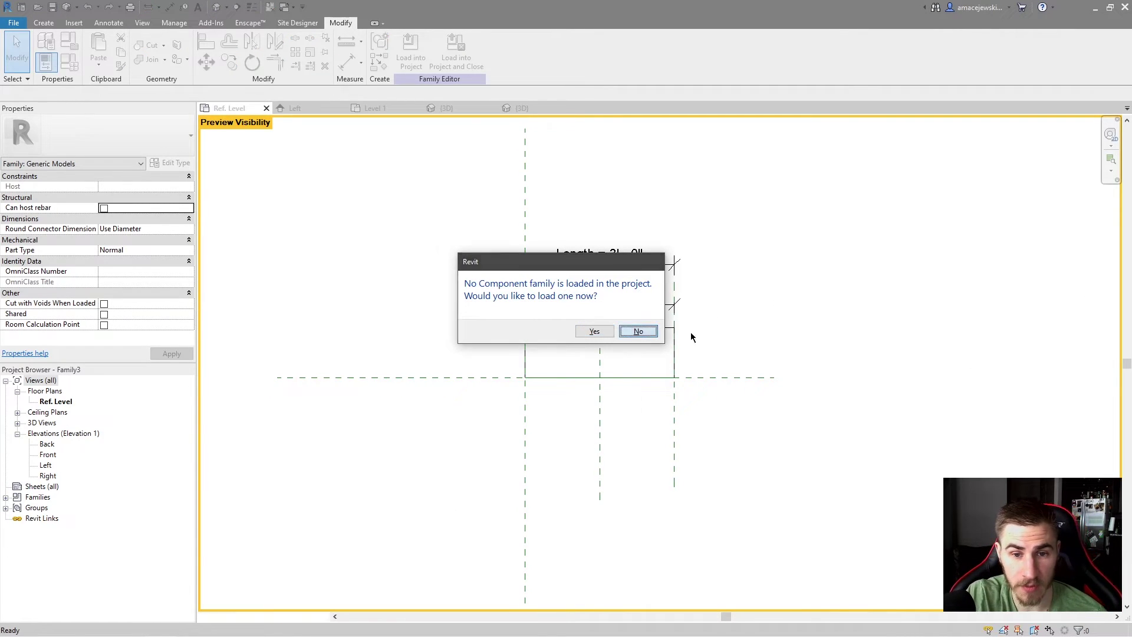
pyautogui.press('Escape')
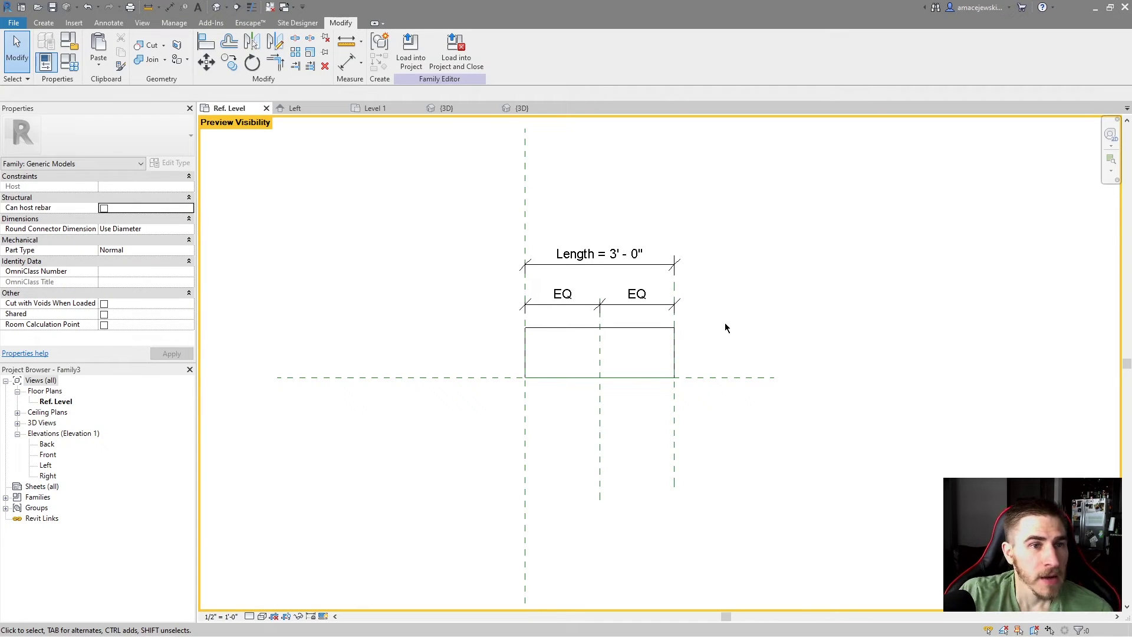
pyautogui.click(47, 23)
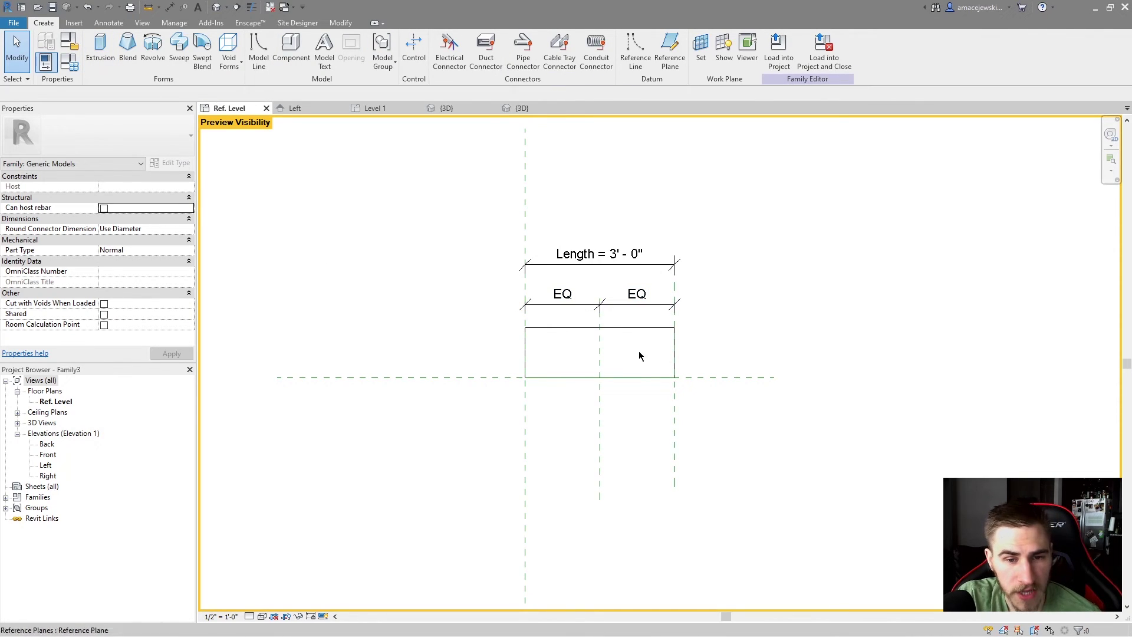
pyautogui.scroll(-2, 741, 358)
pyautogui.moveTo(781, 340); pyautogui.dragTo(751, 347, button='middle')
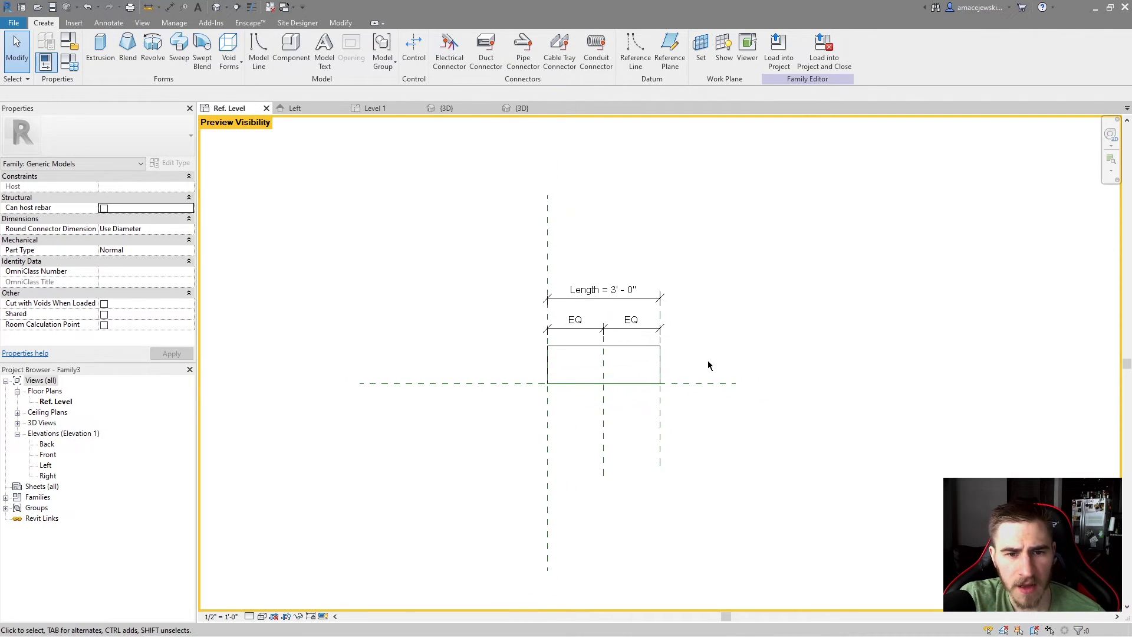
pyautogui.scroll(1, 599, 357)
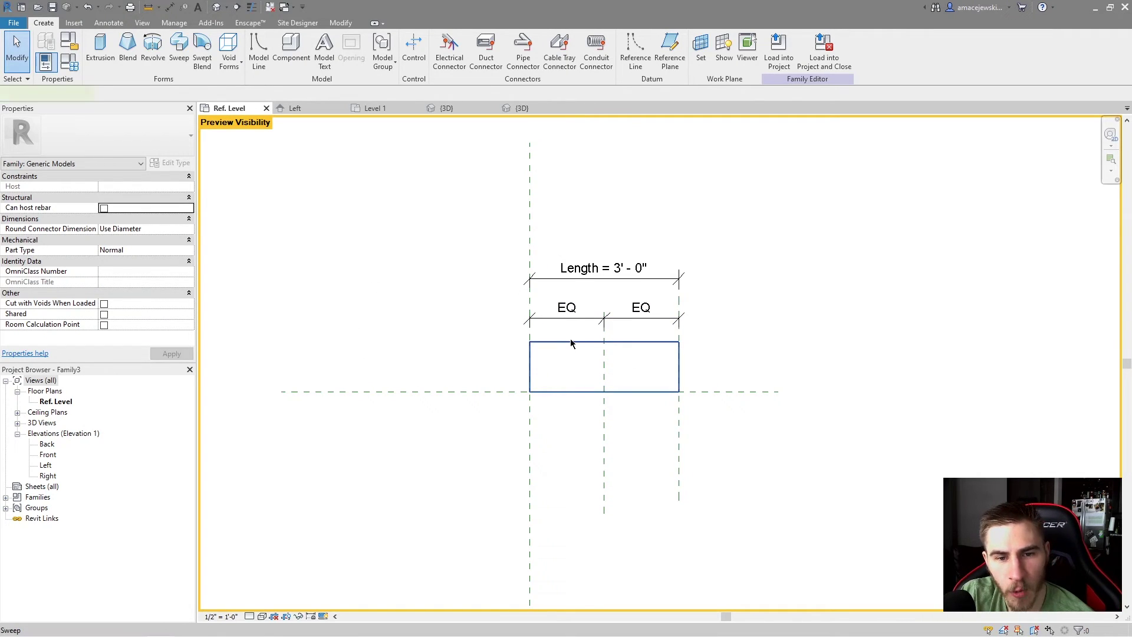
# Examine the categories available for the curb family
pyautogui.click(571, 339)
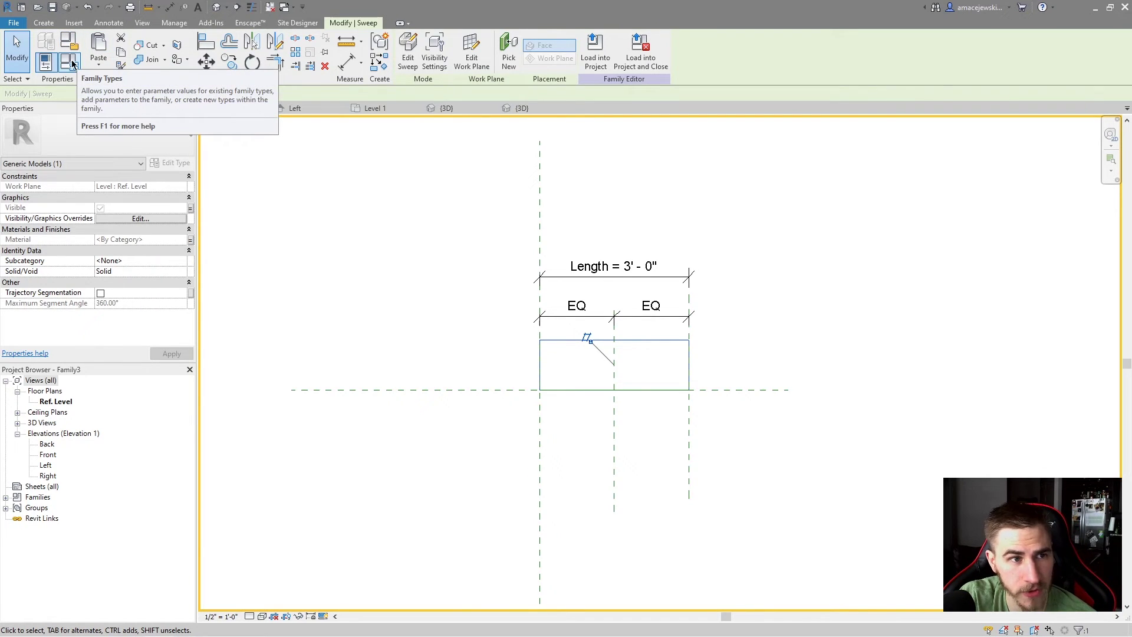
pyautogui.click(45, 61)
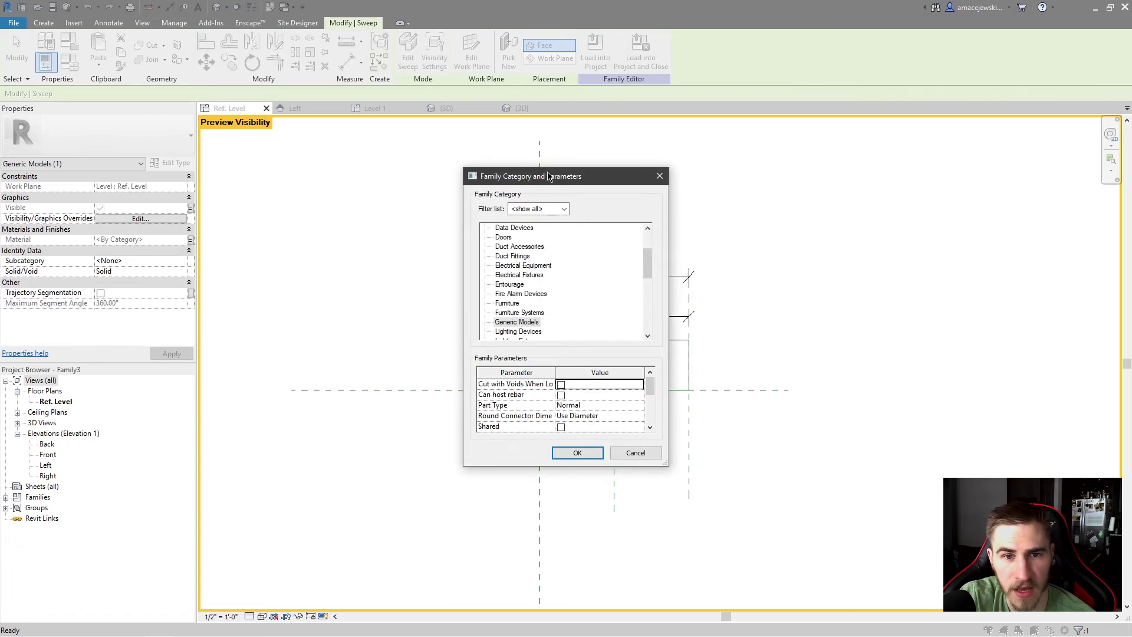
pyautogui.moveTo(547, 172); pyautogui.dragTo(803, 180)
pyautogui.scroll(3, 856, 288)
pyautogui.scroll(-4, 844, 282)
pyautogui.scroll(-5, 847, 282)
pyautogui.scroll(6, 830, 272)
pyautogui.scroll(3, 779, 283)
pyautogui.click(767, 256)
pyautogui.click(771, 283)
pyautogui.scroll(-1, 775, 290)
pyautogui.scroll(-2, 845, 401)
pyautogui.scroll(2, 845, 401)
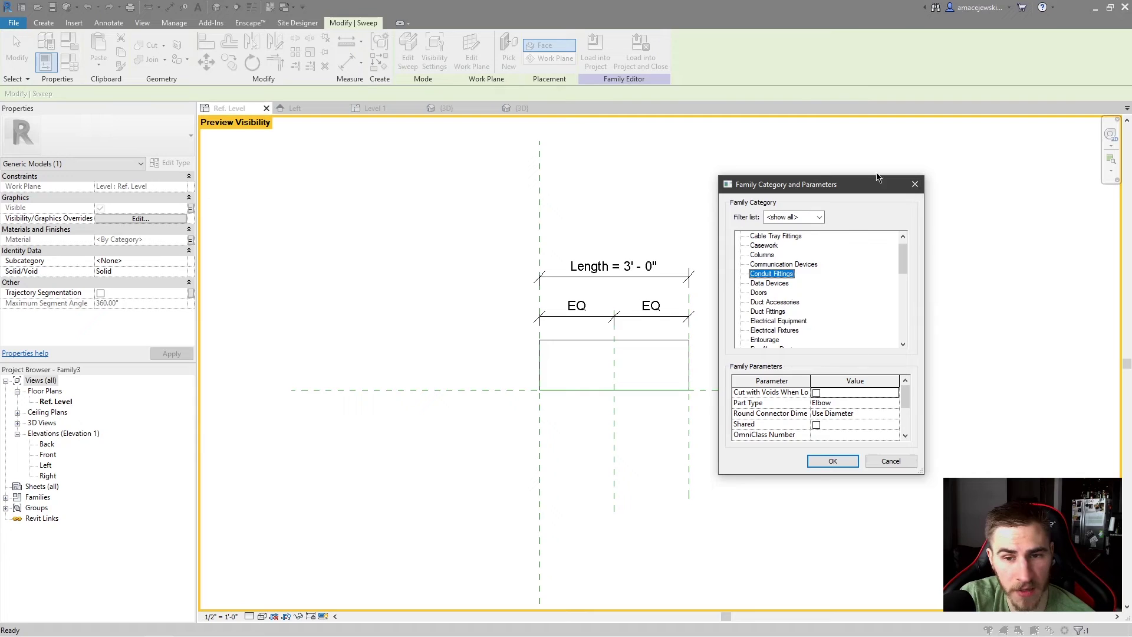
pyautogui.scroll(-3, 776, 293)
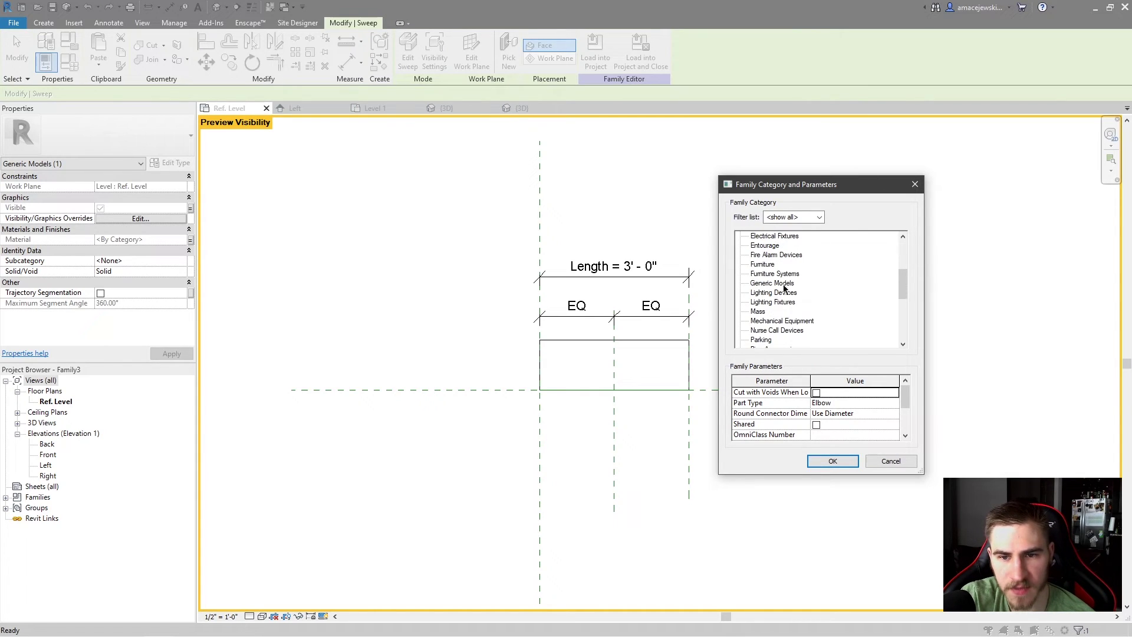
pyautogui.click(916, 184)
pyautogui.click(571, 472)
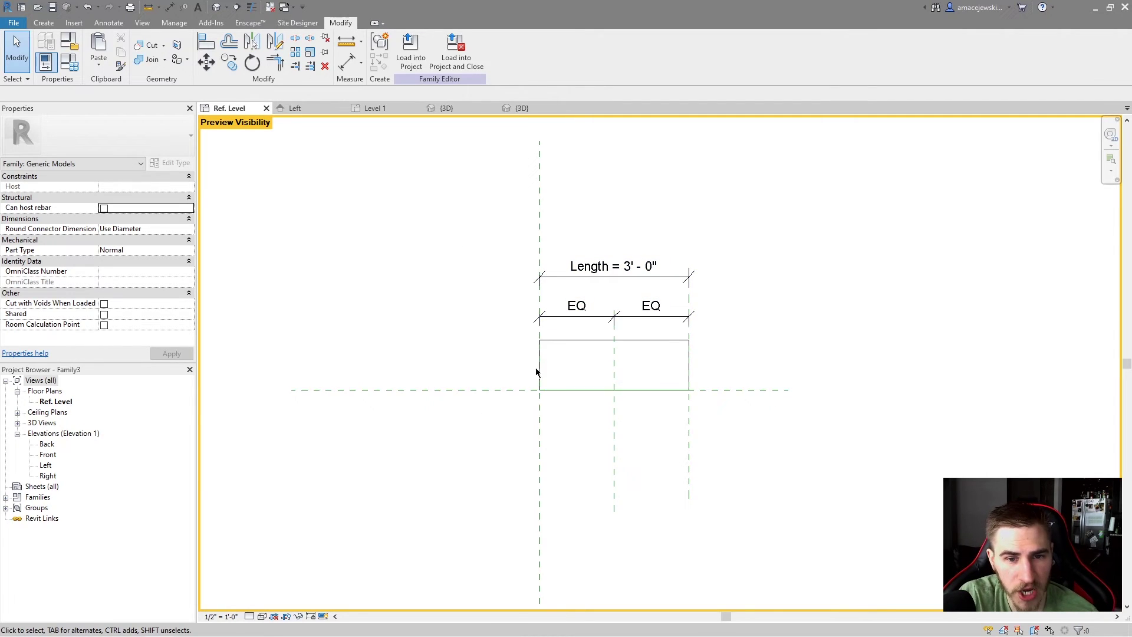
# Change the curb family's category to Site
pyautogui.click(565, 343)
pyautogui.press('Escape')
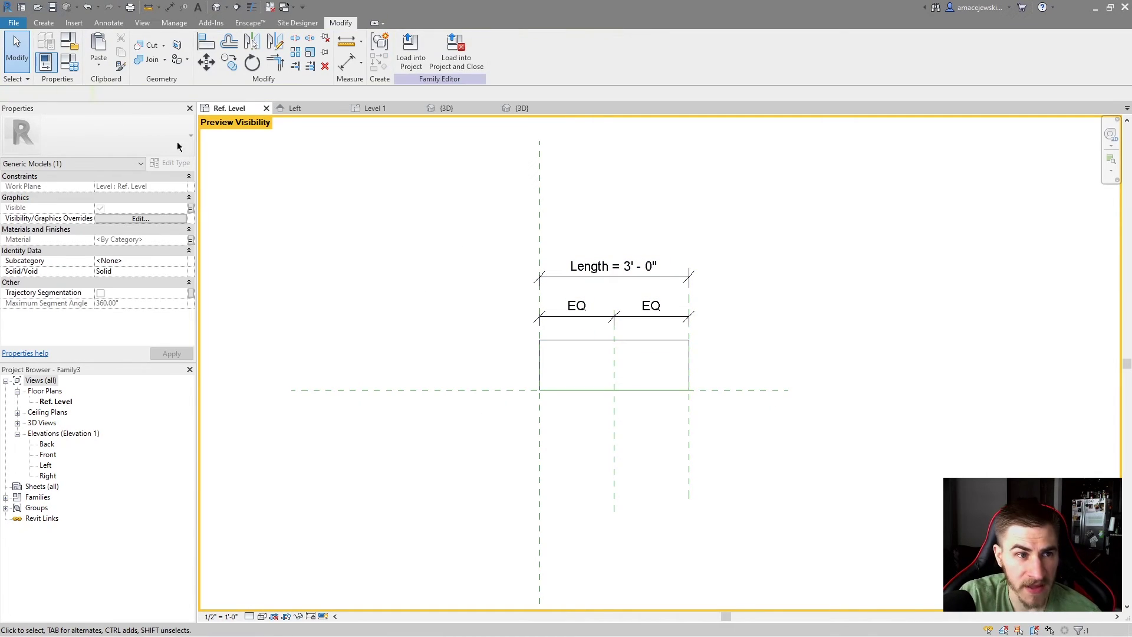
pyautogui.click(69, 62)
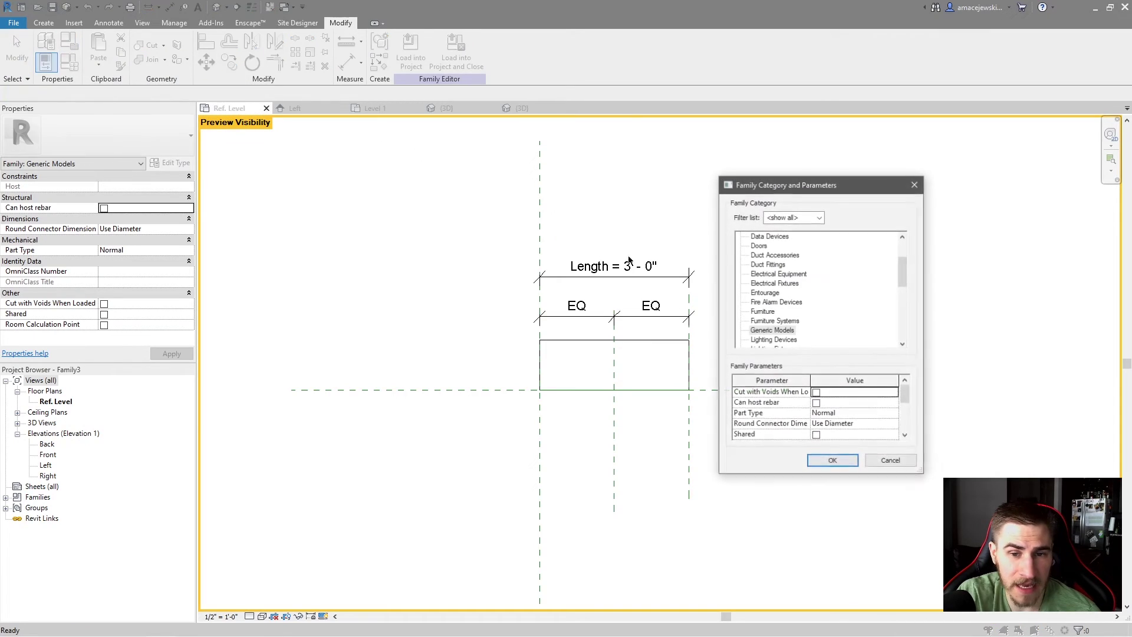
pyautogui.moveTo(804, 189); pyautogui.dragTo(911, 193)
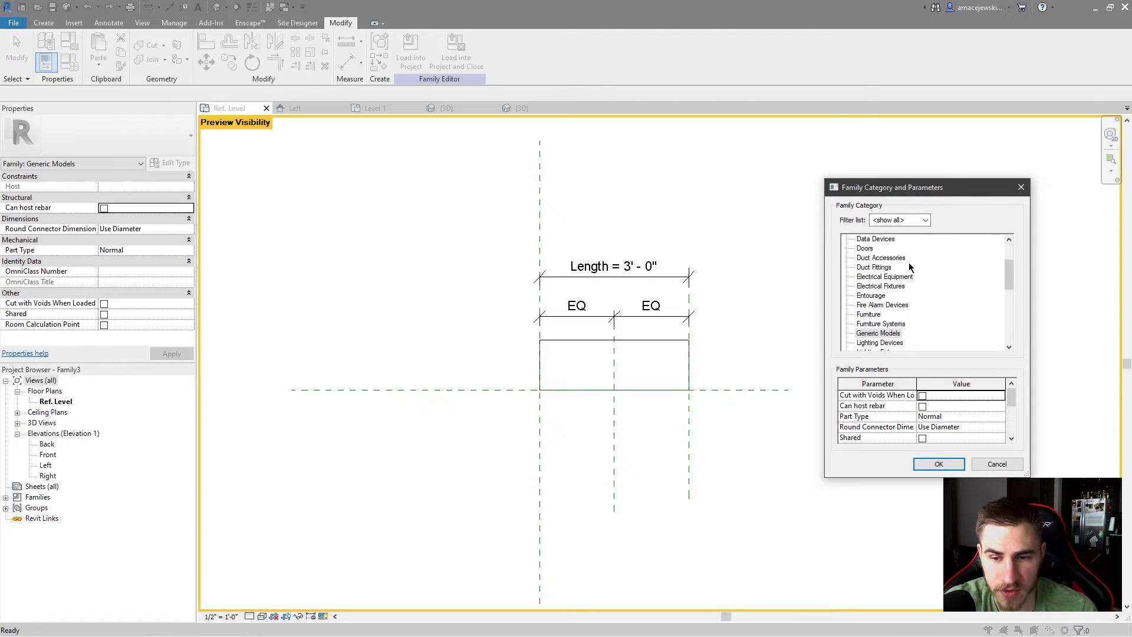
pyautogui.scroll(-1, 894, 262)
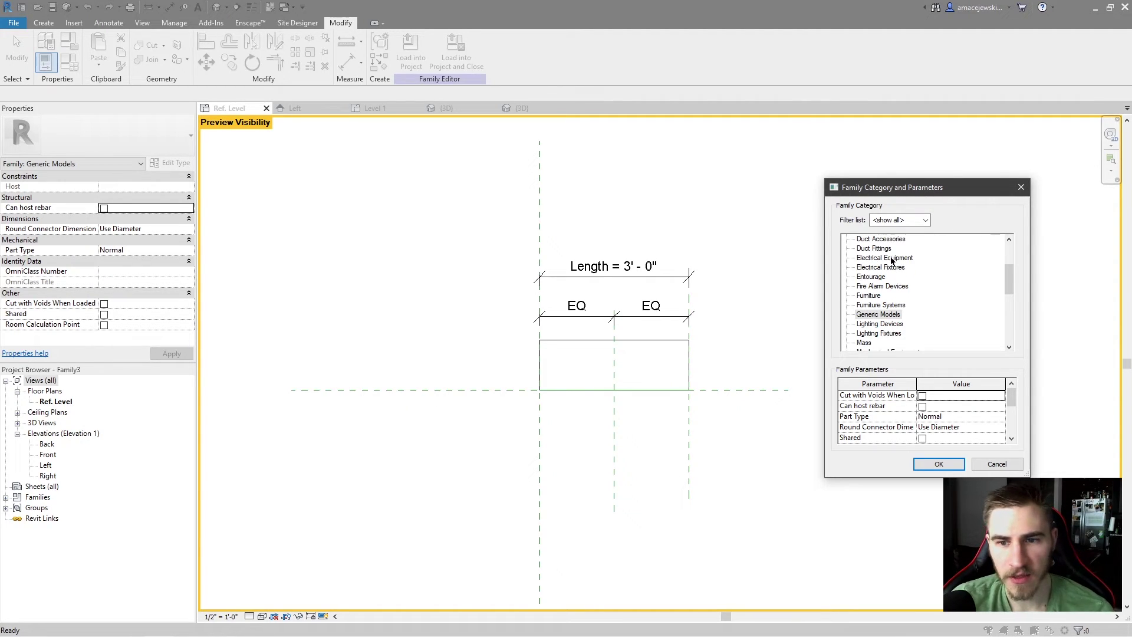
pyautogui.scroll(-1, 953, 257)
pyautogui.scroll(-5, 960, 268)
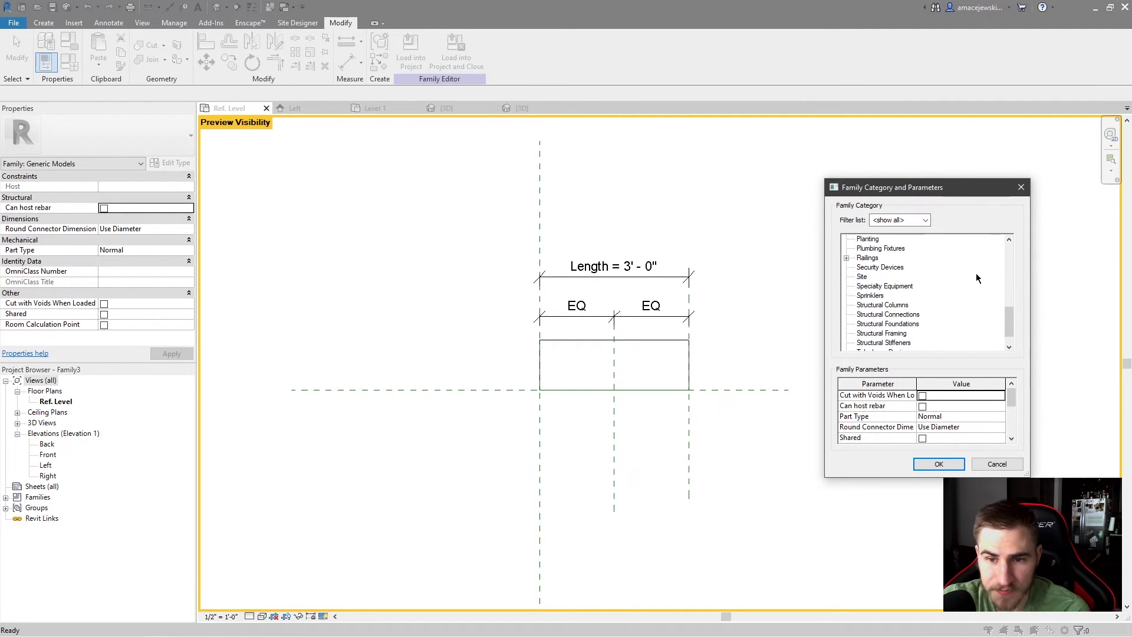
pyautogui.scroll(1, 947, 284)
pyautogui.click(862, 296)
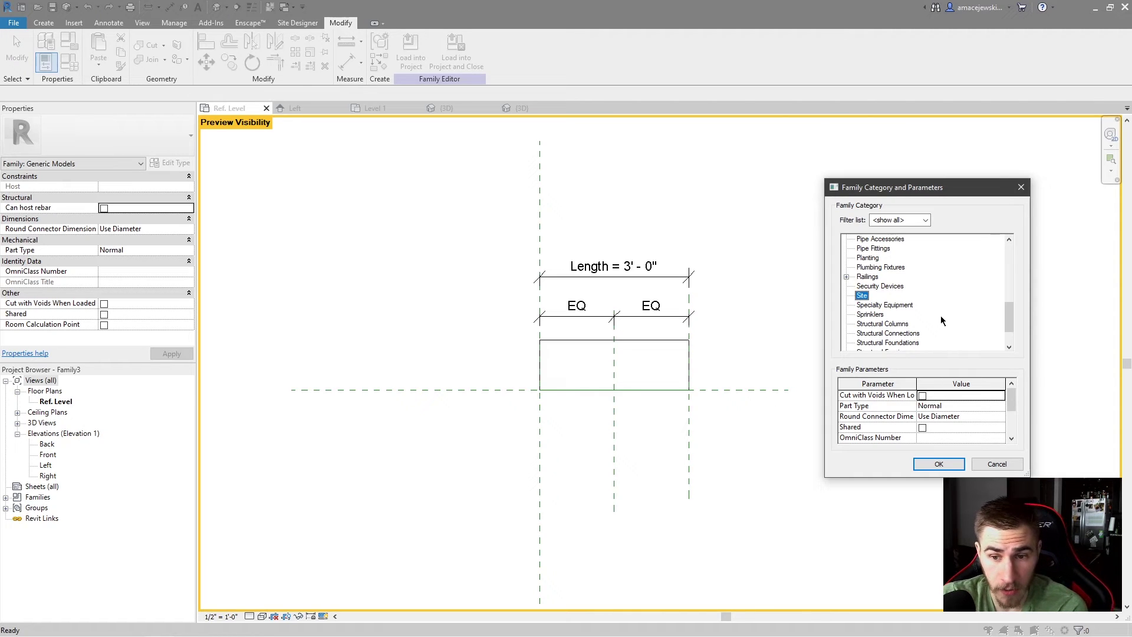
pyautogui.scroll(-1, 873, 259)
pyautogui.scroll(-1, 943, 413)
pyautogui.scroll(1, 943, 413)
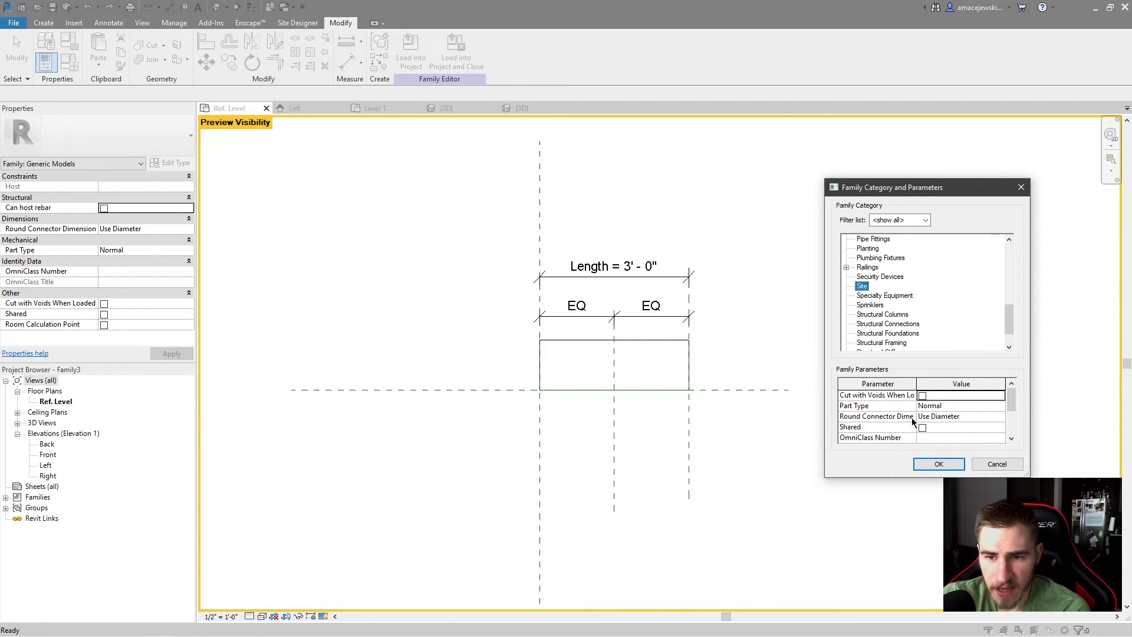
pyautogui.click(938, 463)
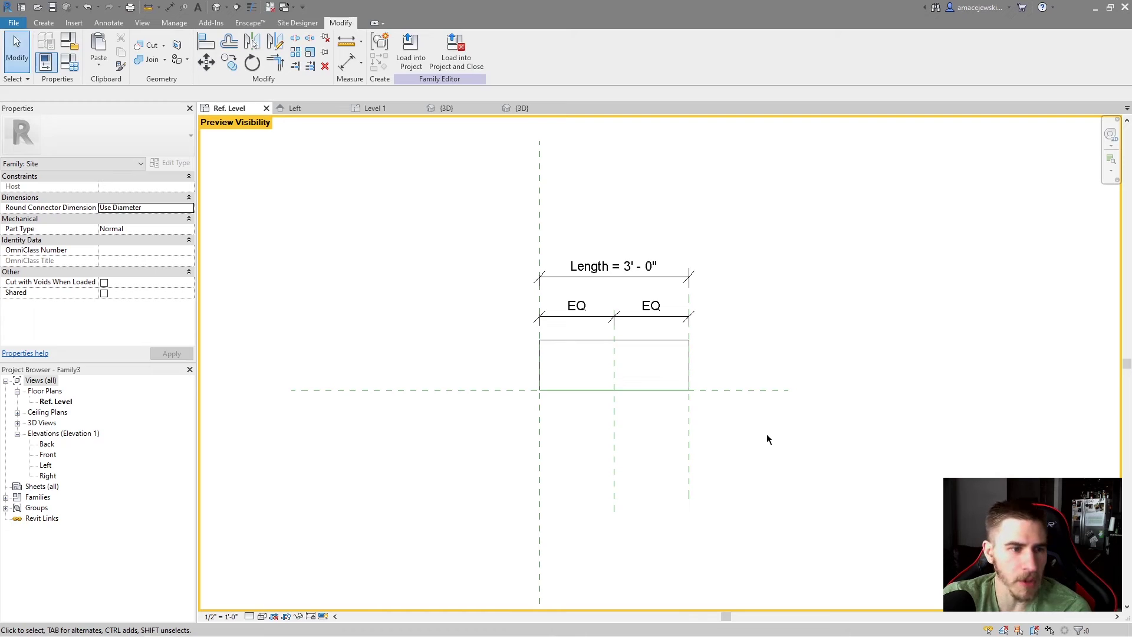
# Reload the family into the project, overwriting the existing version, and check the placed curb's category
pyautogui.click(412, 51)
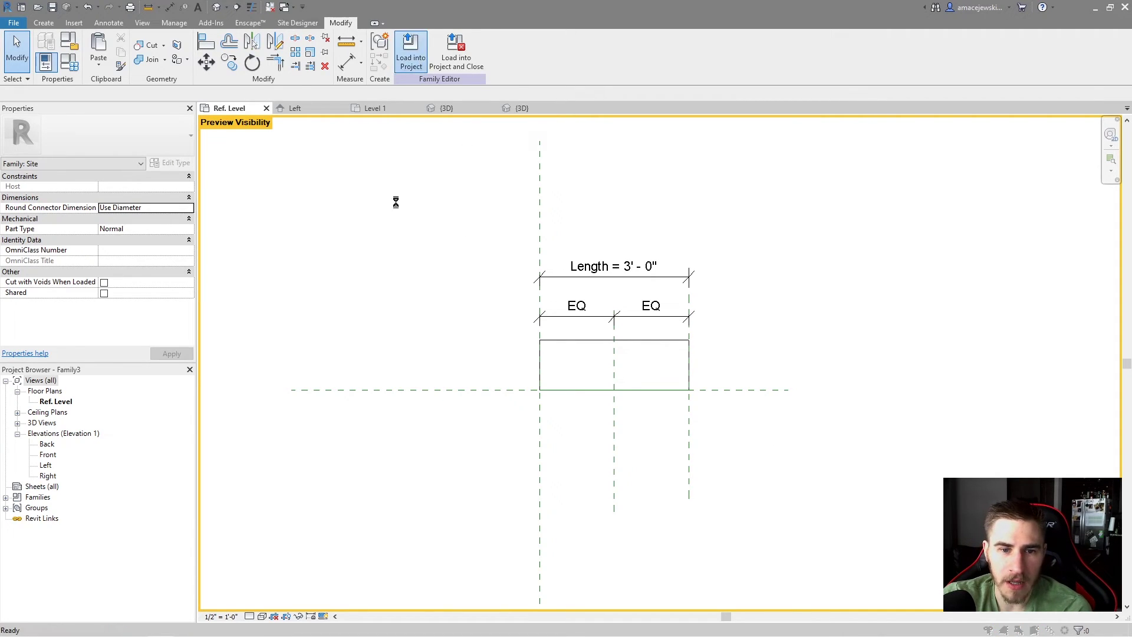
pyautogui.click(498, 289)
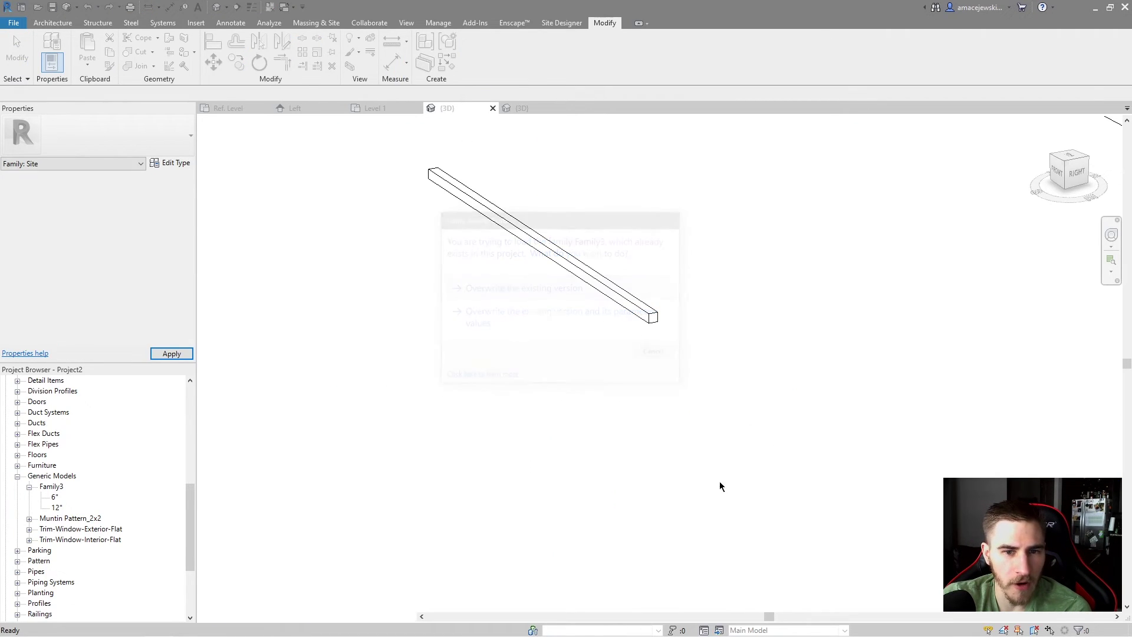
pyautogui.click(572, 260)
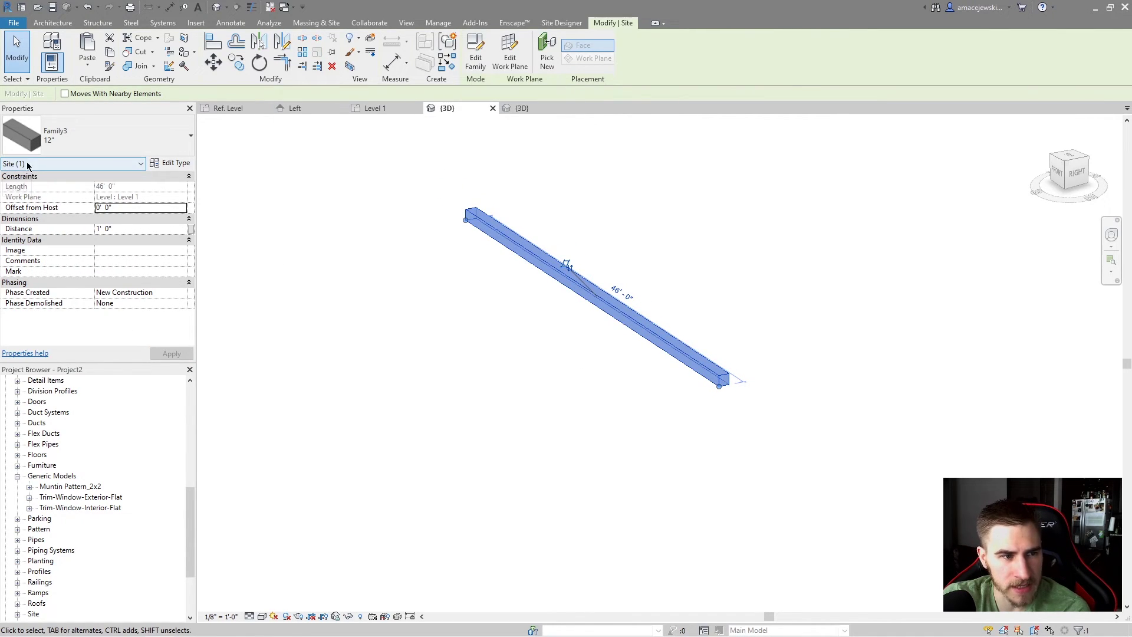
pyautogui.click(518, 305)
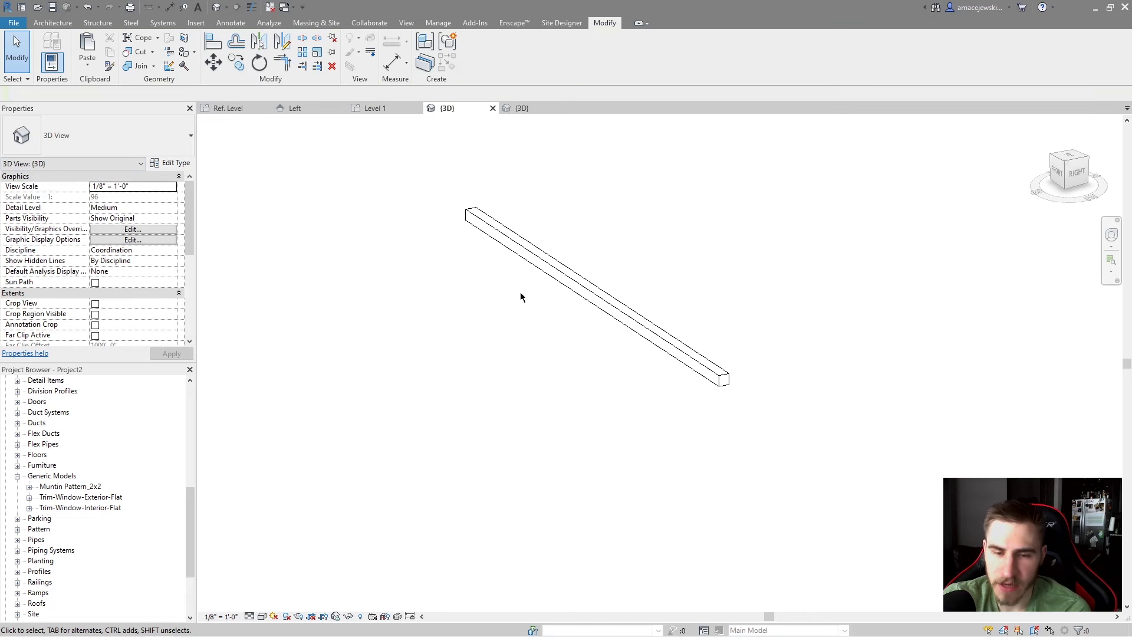
# Examine the Generic Models and Site subcategories in the 3D view's Visibility/Graphic Overrides, leaving the settings as they are
pyautogui.press('v')
pyautogui.press('v')
pyautogui.scroll(-8, 319, 381)
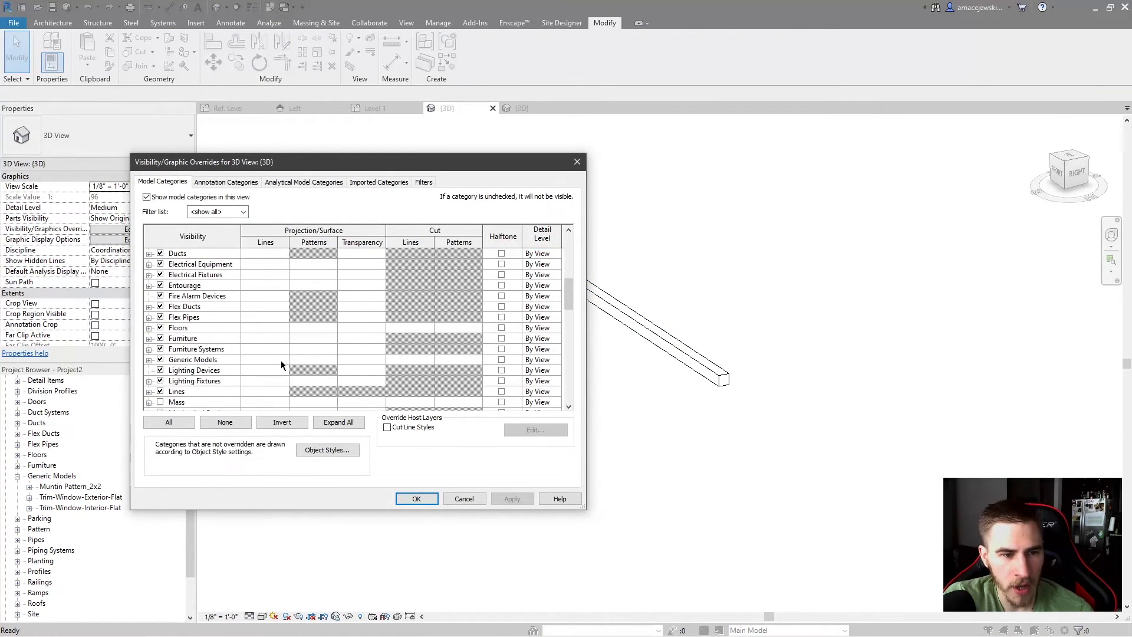
pyautogui.click(148, 317)
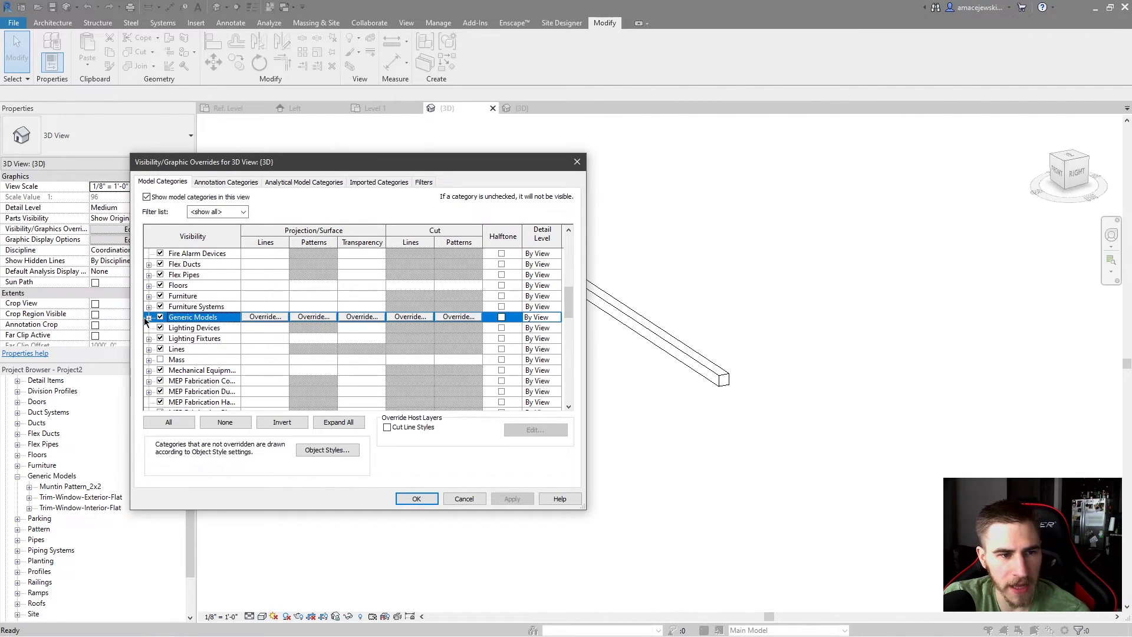
pyautogui.click(149, 317)
pyautogui.scroll(-6, 235, 360)
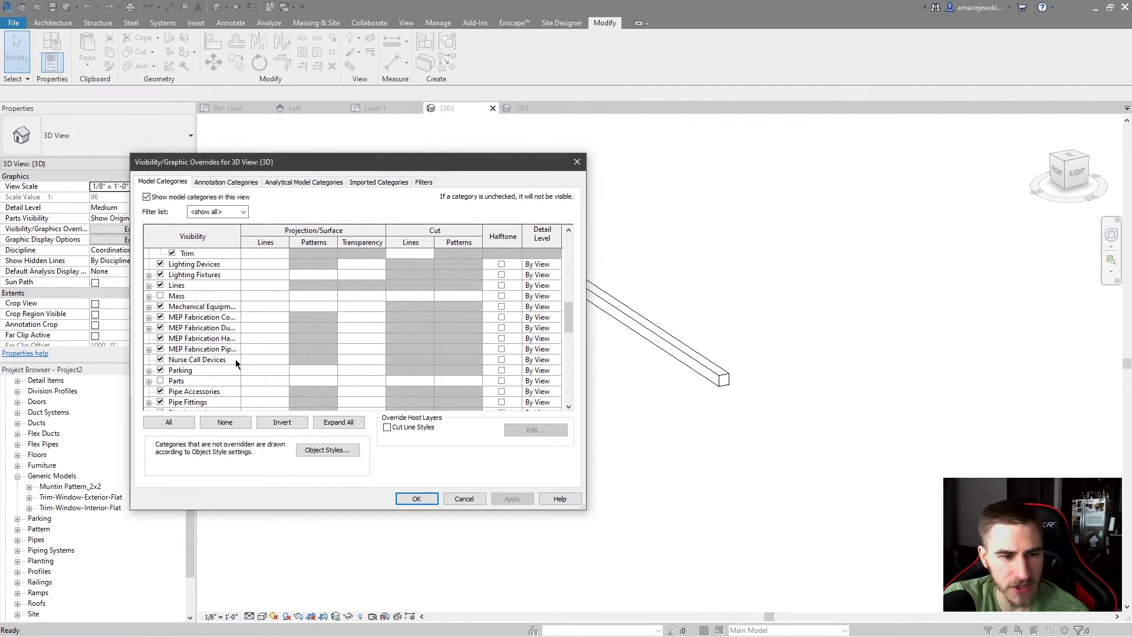
pyautogui.scroll(-2, 222, 370)
pyautogui.click(198, 327)
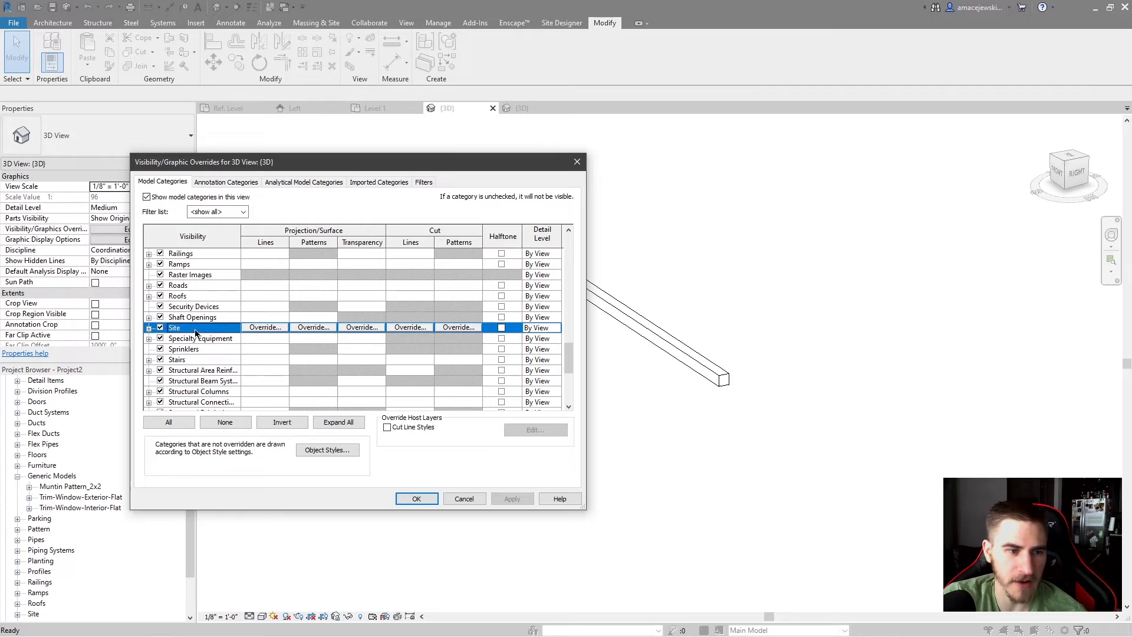
pyautogui.click(149, 328)
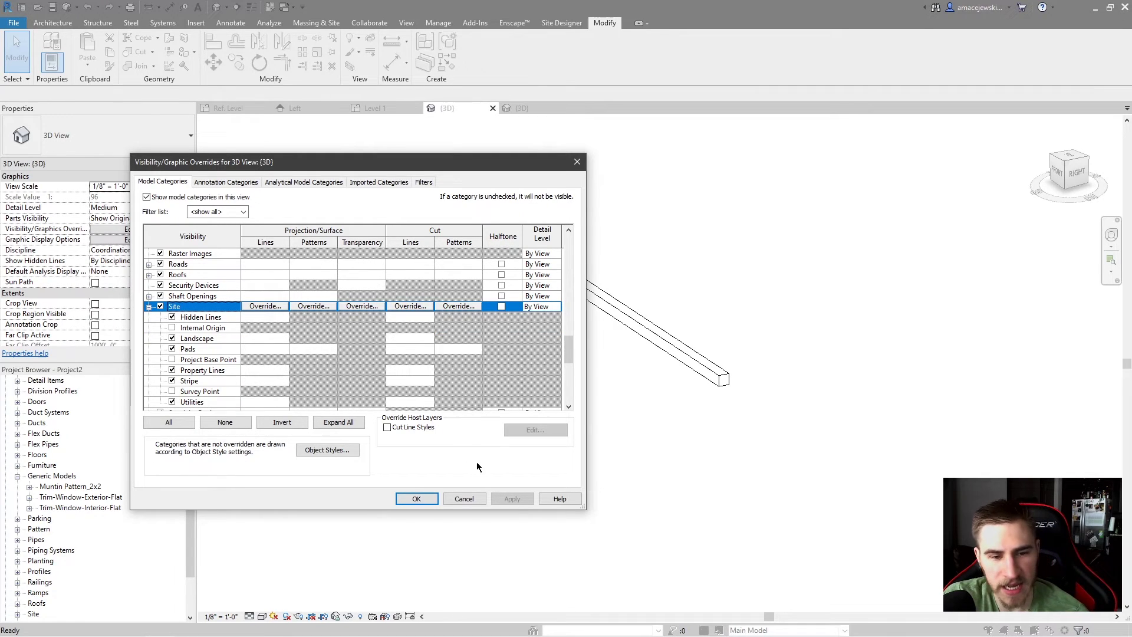
pyautogui.click(464, 500)
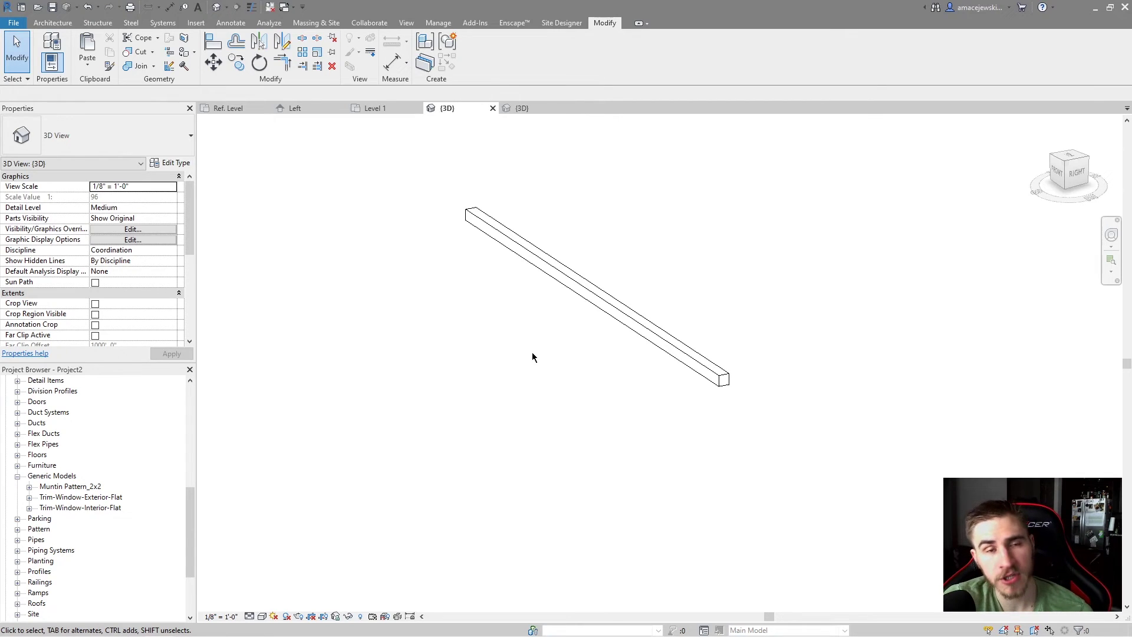
# Return to the curb family's Ref. Level view, start a new family and examine the available family templates, including Site
pyautogui.click(243, 106)
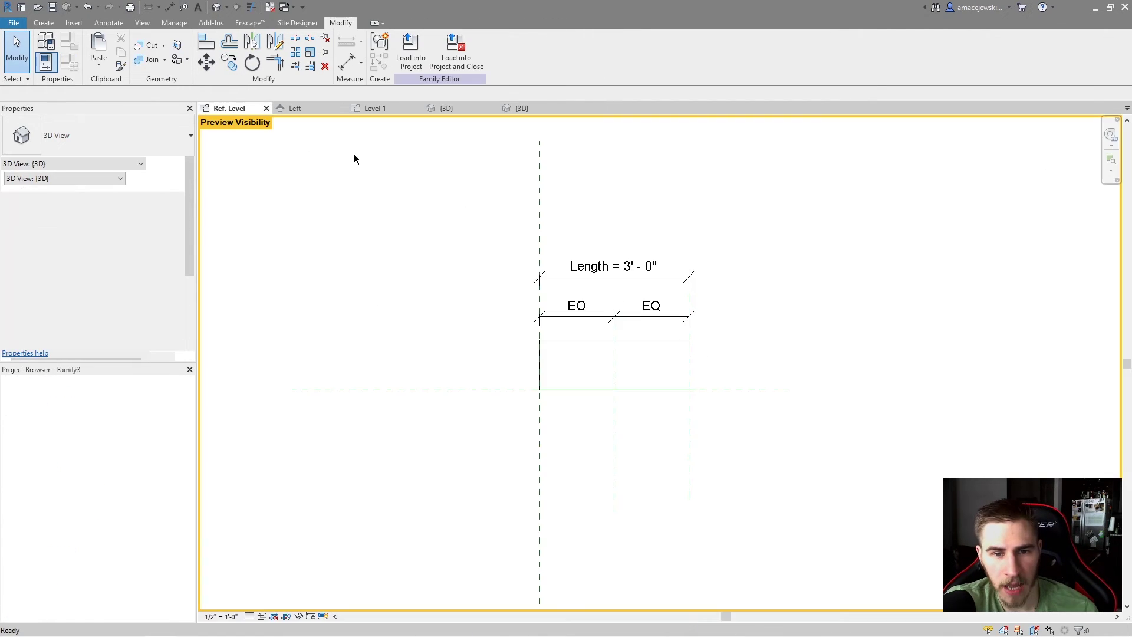
pyautogui.click(13, 22)
pyautogui.moveTo(27, 66)
pyautogui.click(136, 106)
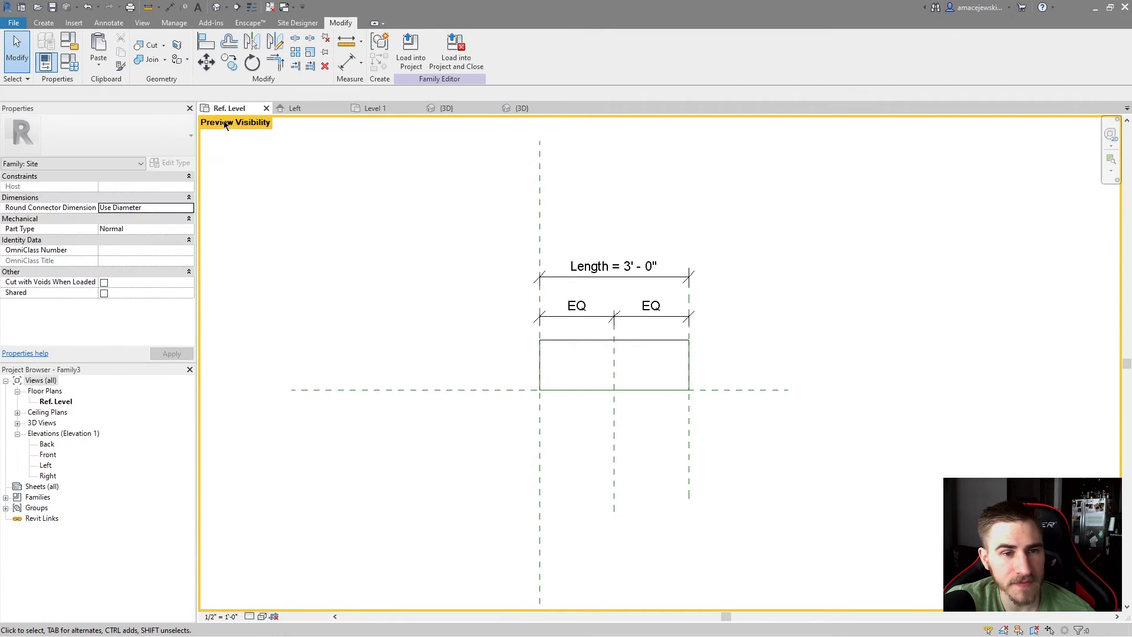
pyautogui.scroll(-20, 528, 361)
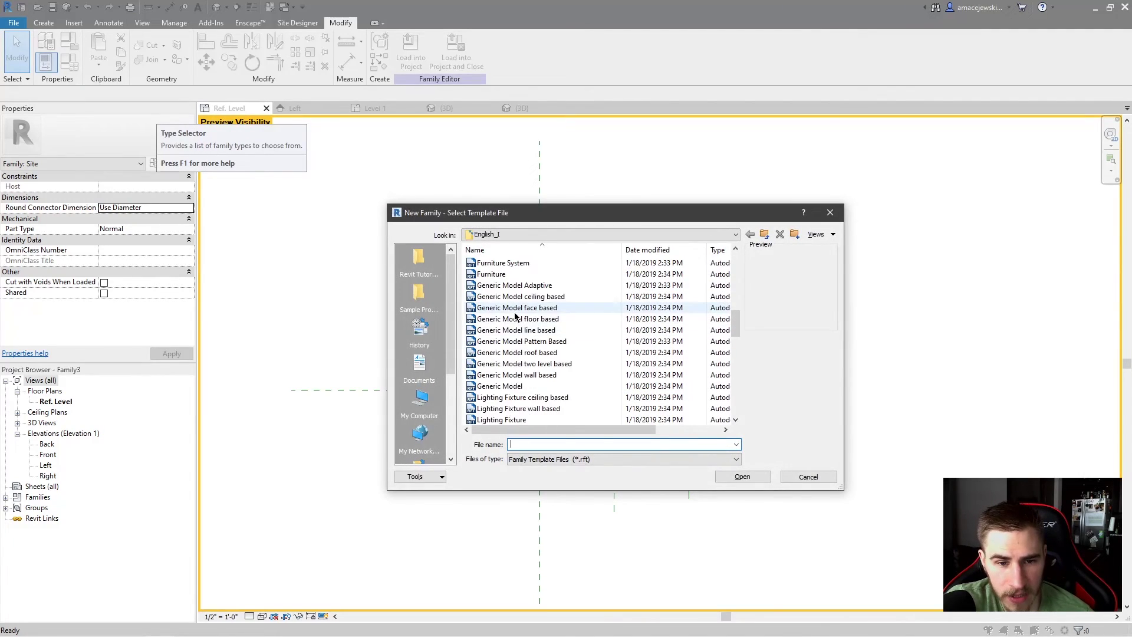
pyautogui.click(491, 343)
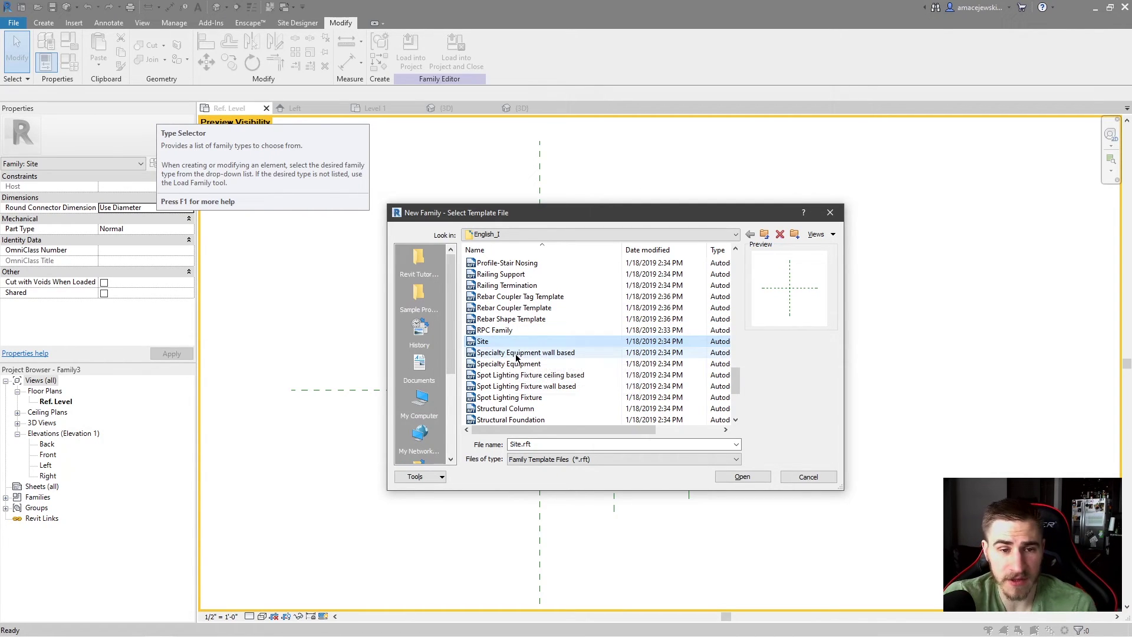
pyautogui.scroll(4, 577, 347)
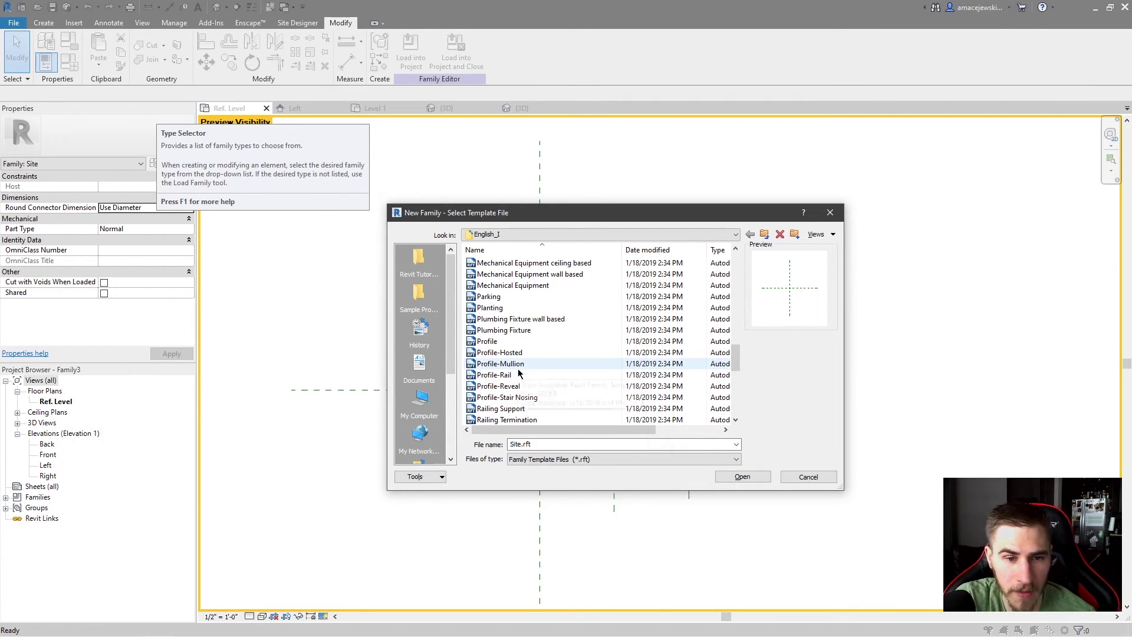
pyautogui.scroll(12, 536, 357)
pyautogui.scroll(-1, 578, 304)
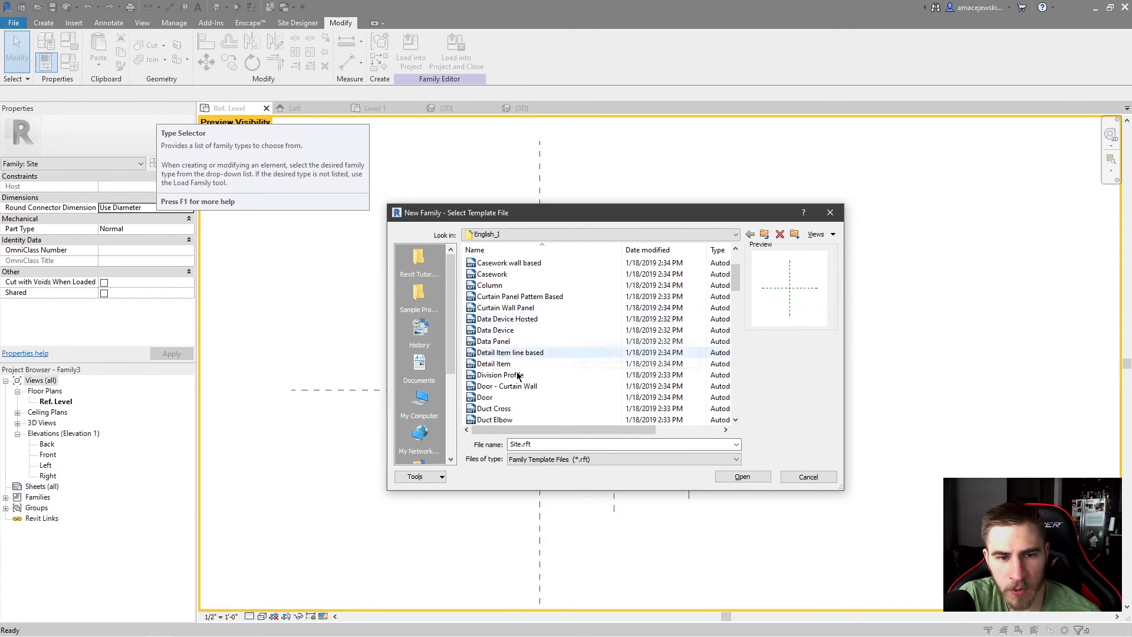
pyautogui.scroll(2, 567, 286)
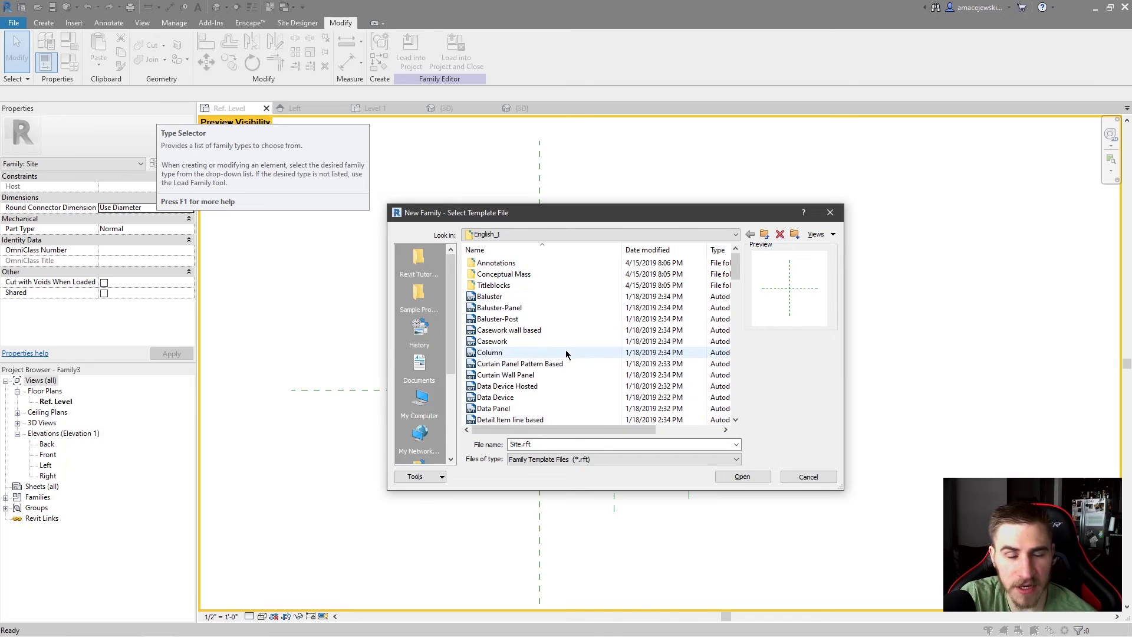
# Open a new family from the Column template to inspect its family types, and close it without changes
pyautogui.scroll(-1, 554, 342)
pyautogui.click(516, 321)
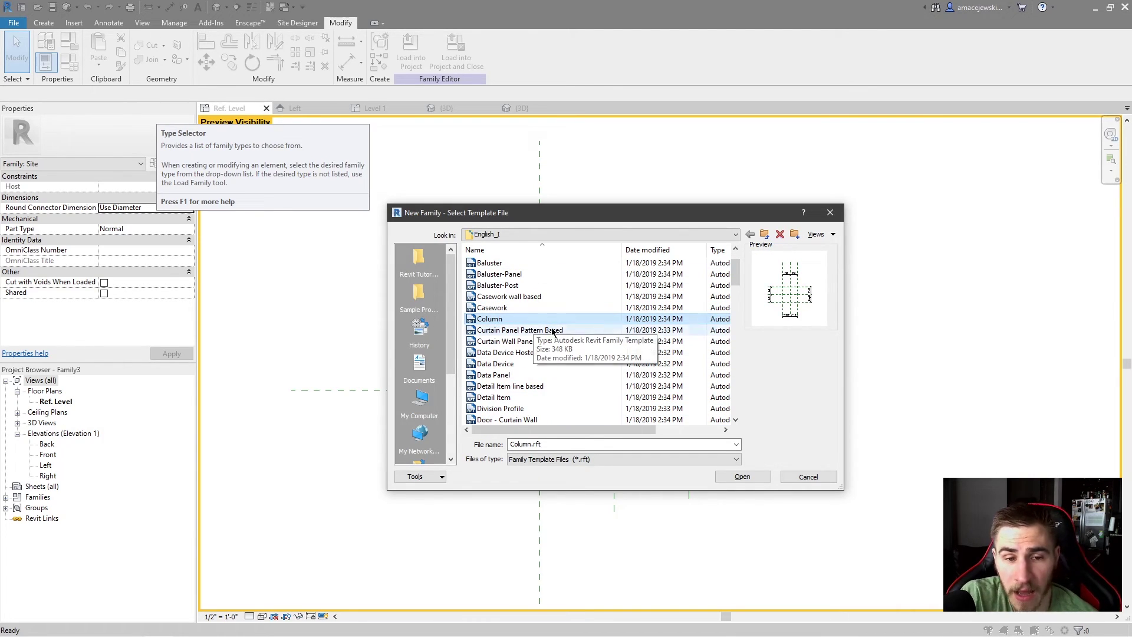
pyautogui.click(743, 477)
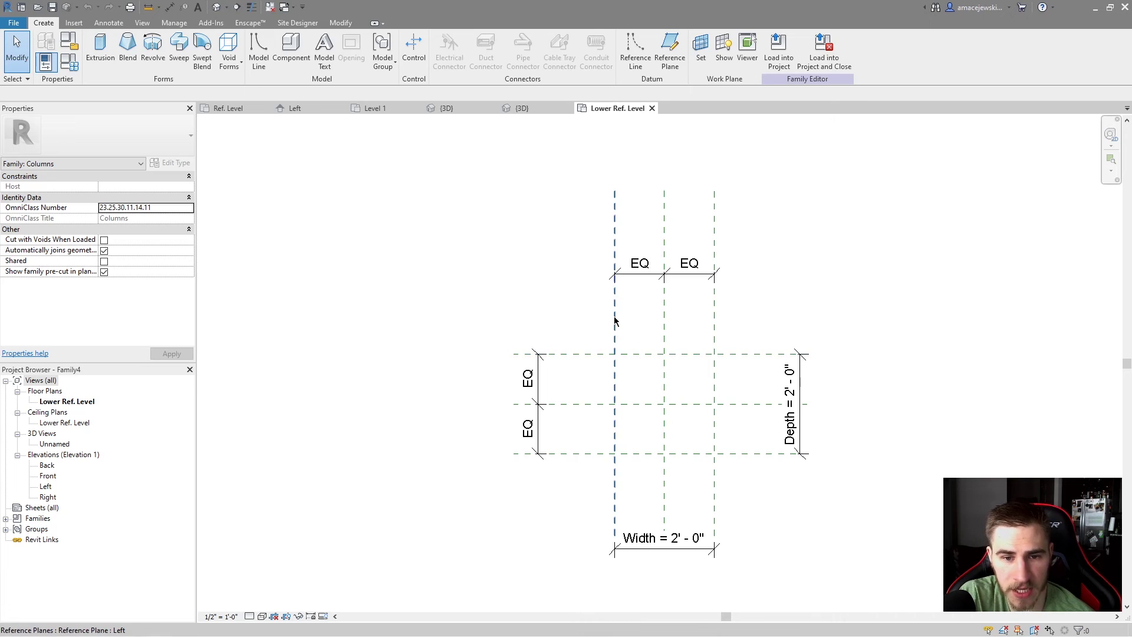
pyautogui.click(46, 61)
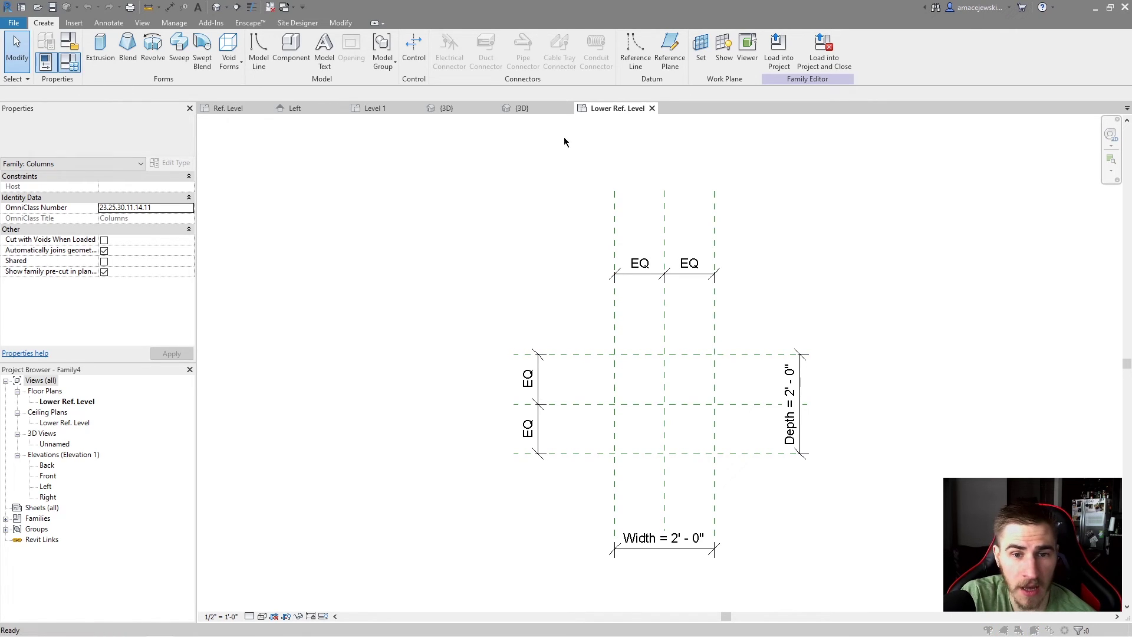
pyautogui.click(1065, 276)
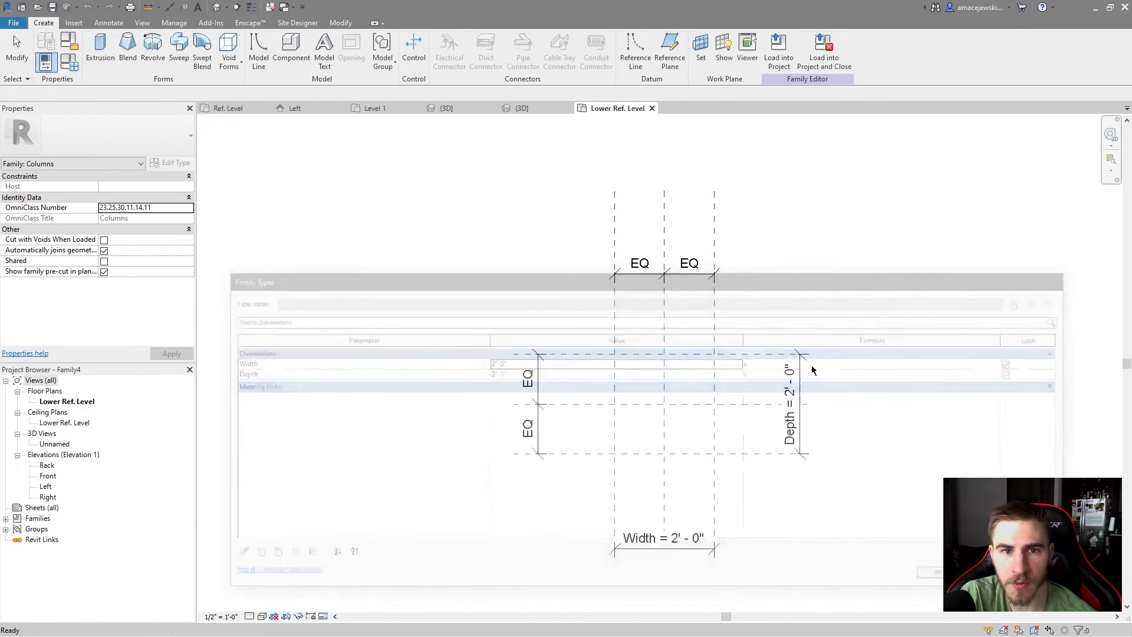
pyautogui.click(649, 108)
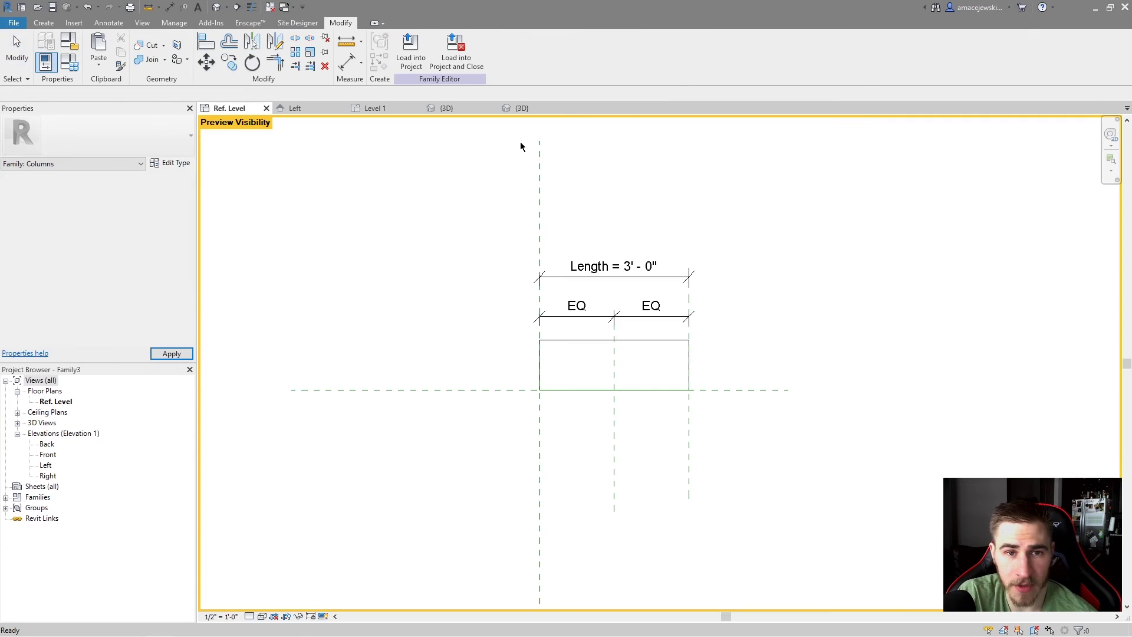
pyautogui.click(13, 22)
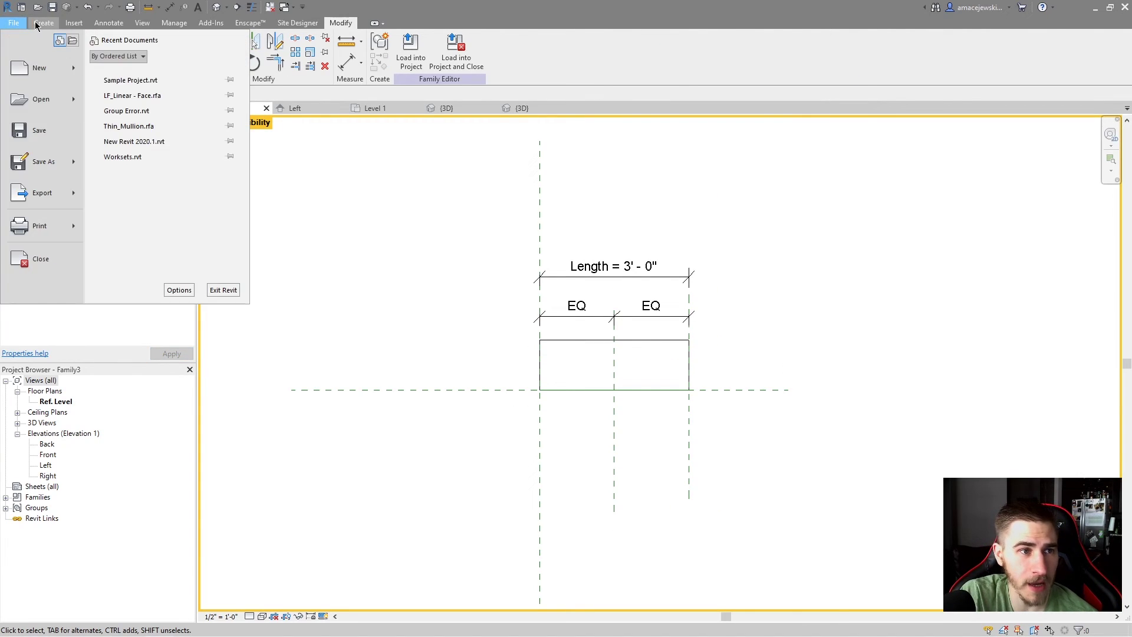
pyautogui.click(44, 23)
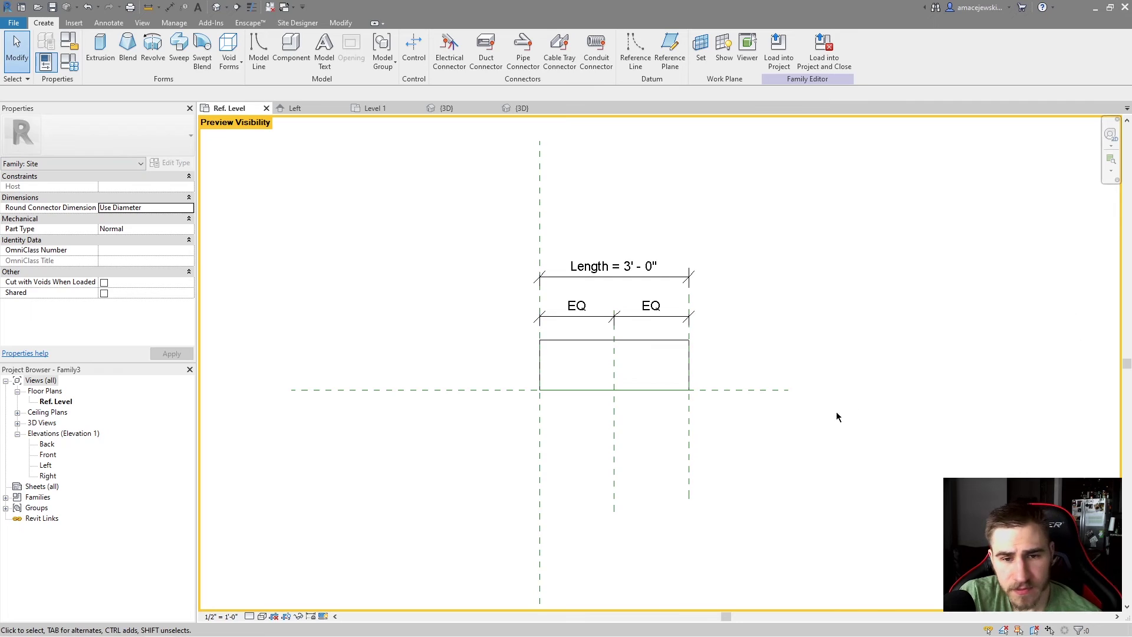
pyautogui.moveTo(826, 416); pyautogui.dragTo(854, 413, button='middle')
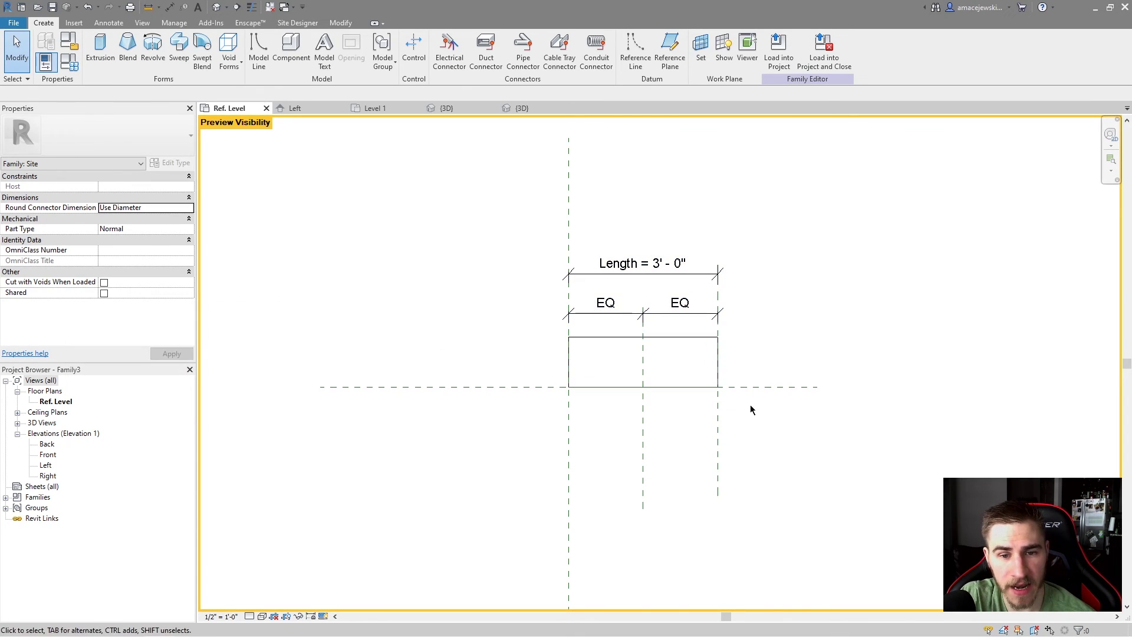
# Enable the Shared option in the curb family's properties
pyautogui.click(104, 293)
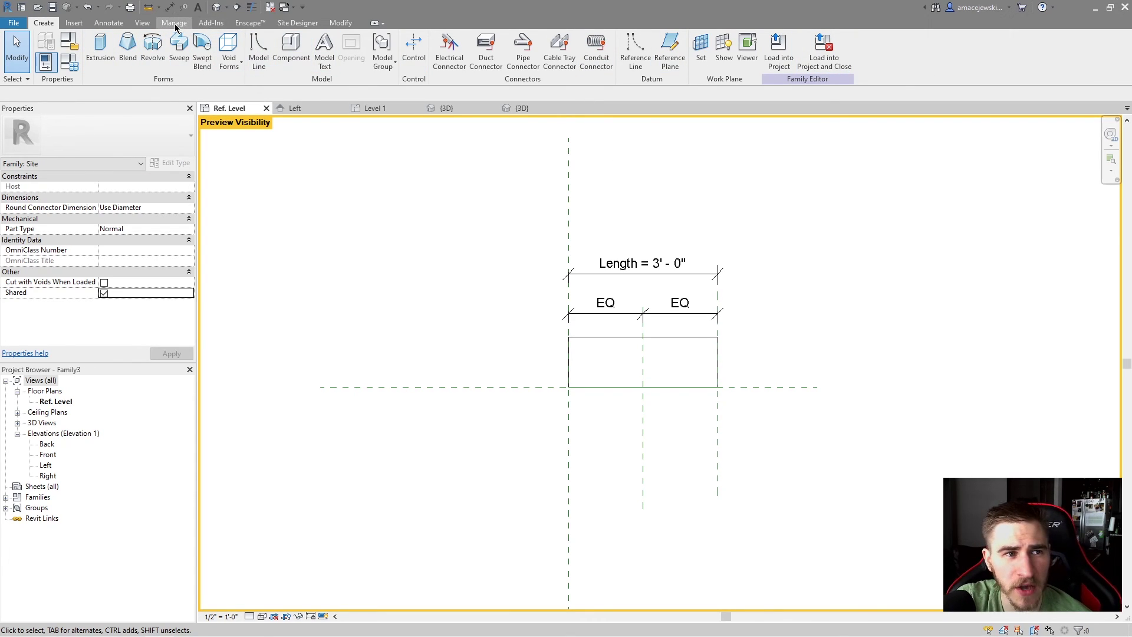
pyautogui.click(72, 25)
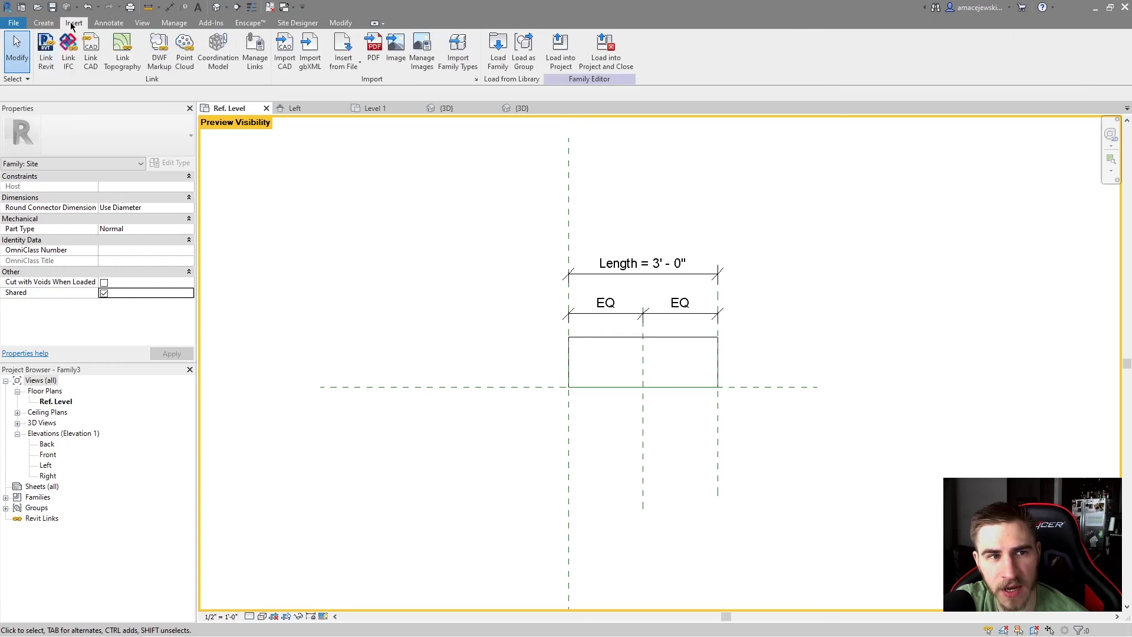
pyautogui.click(43, 23)
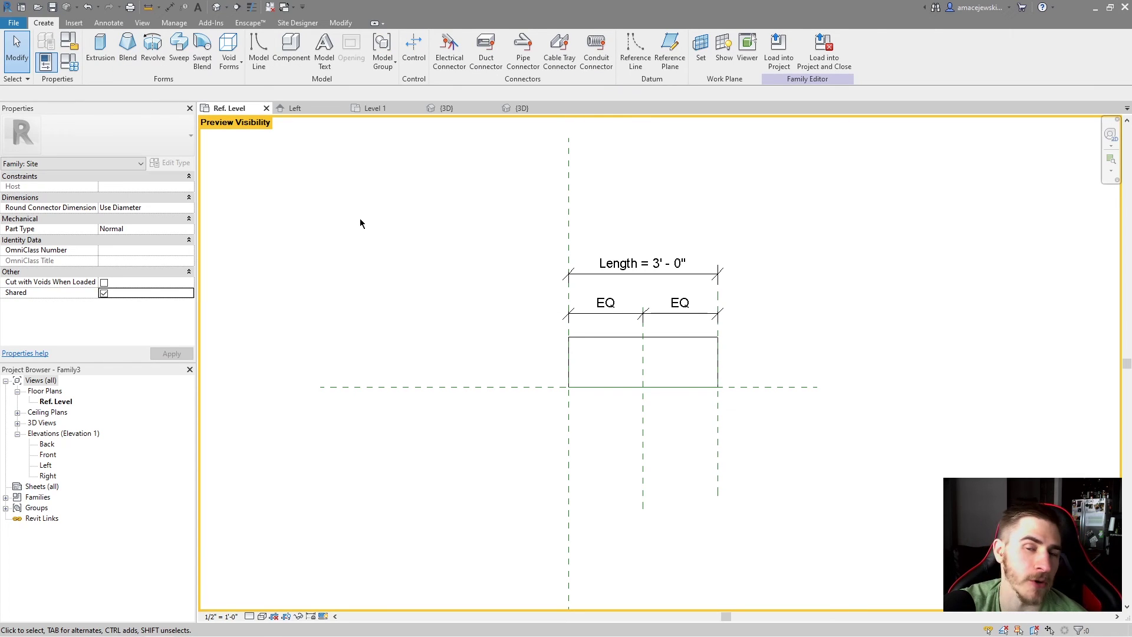